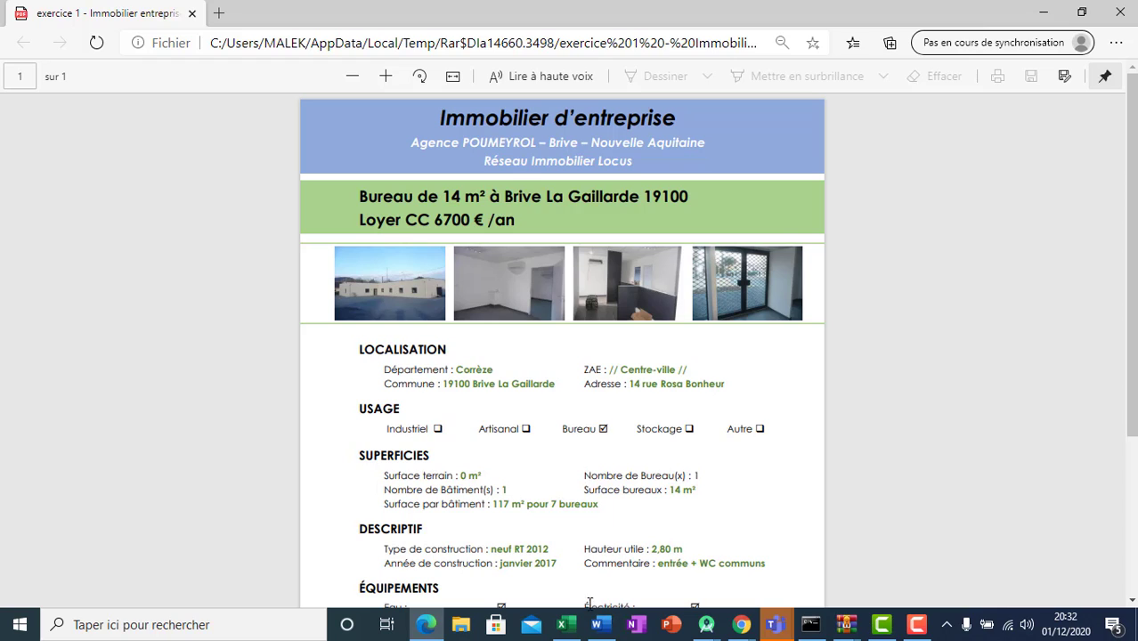
# - Switch to the Word document and set a custom top page margin of 0.5 cm
pyautogui.click(599, 624)
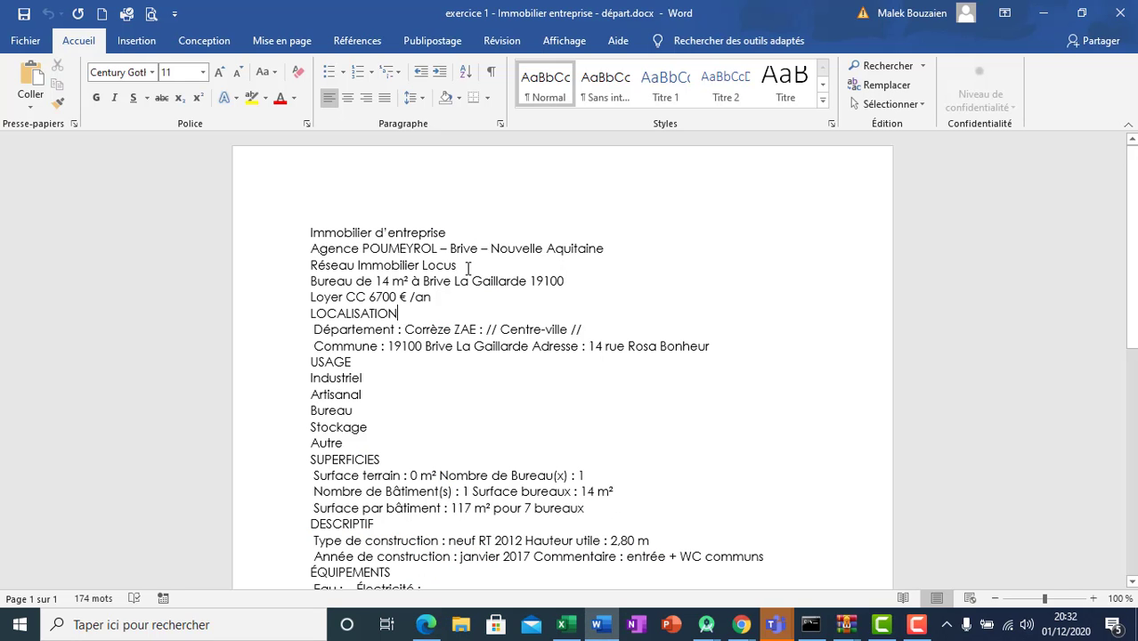
pyautogui.click(145, 49)
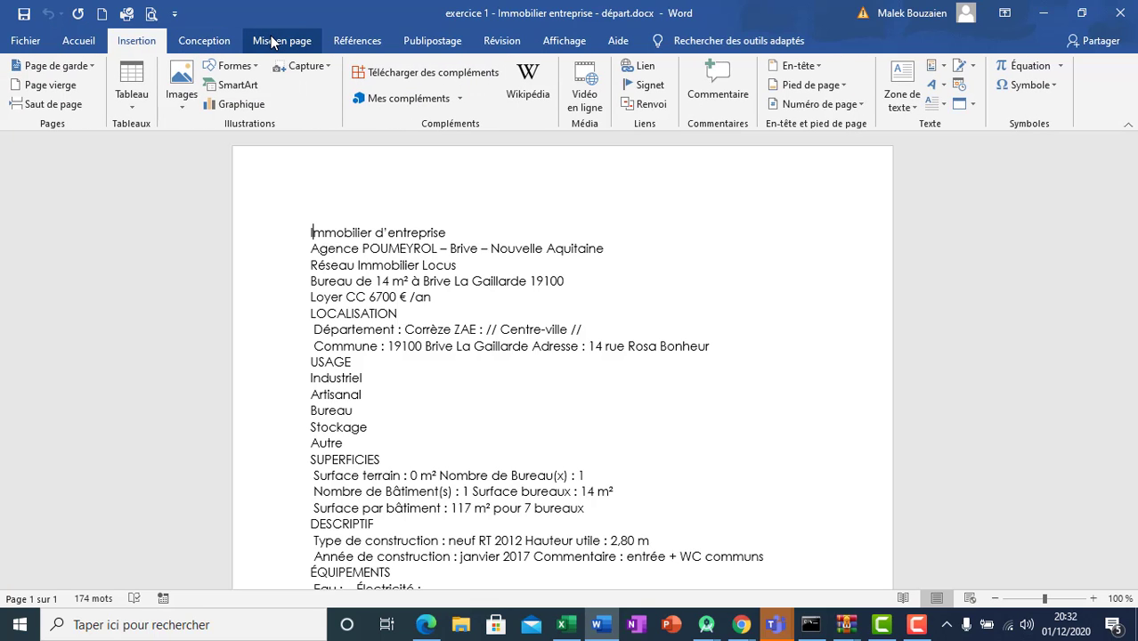
pyautogui.click(274, 43)
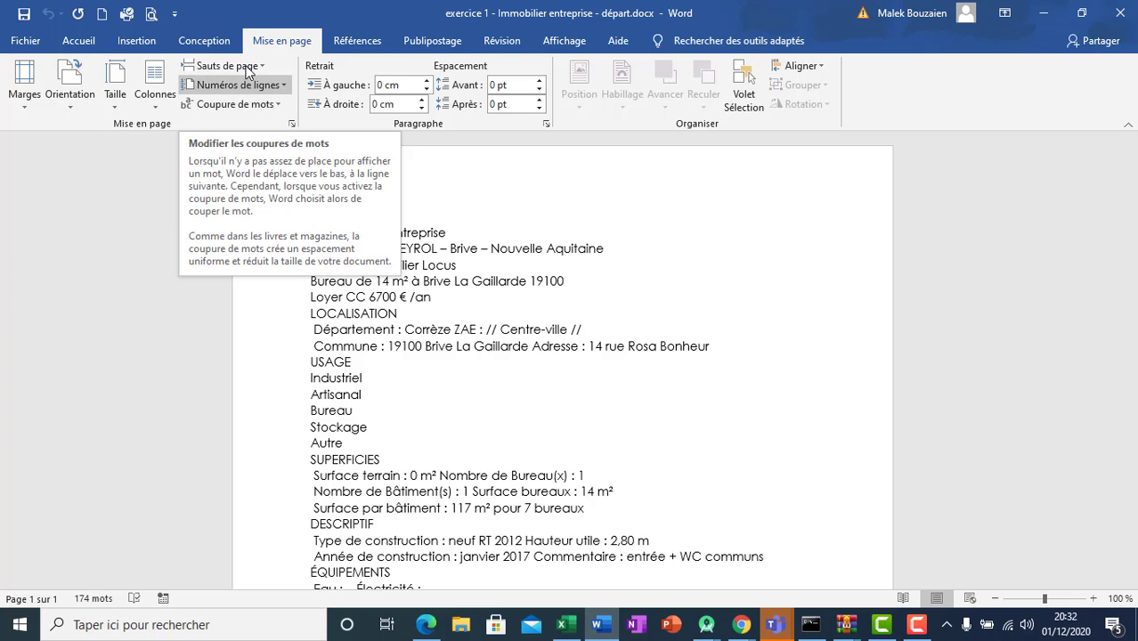
pyautogui.click(25, 106)
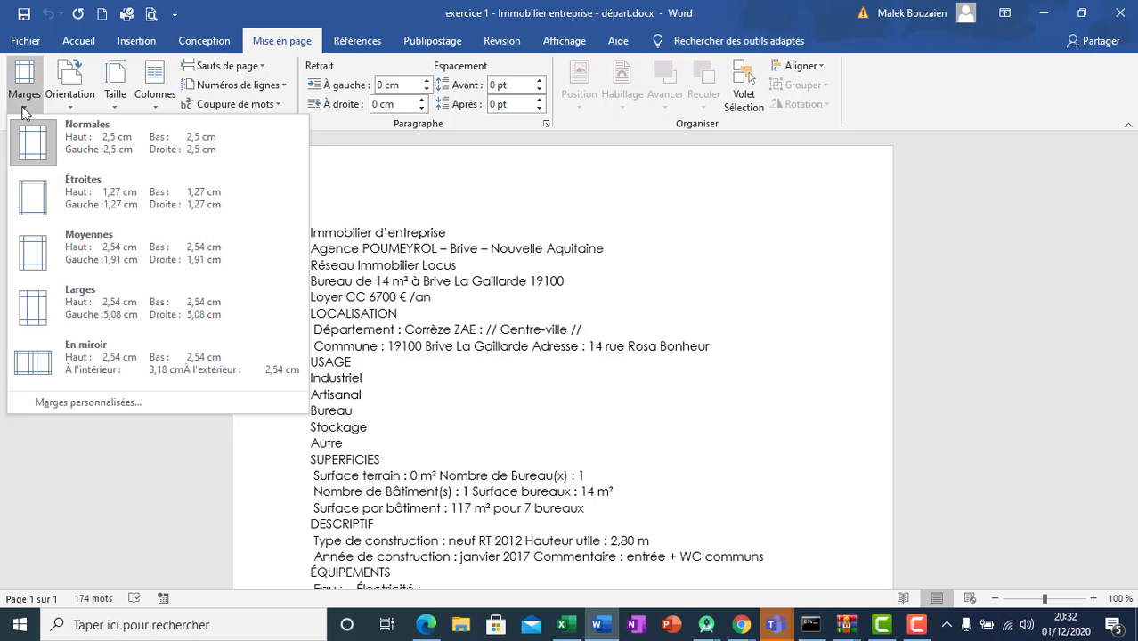
pyautogui.click(94, 399)
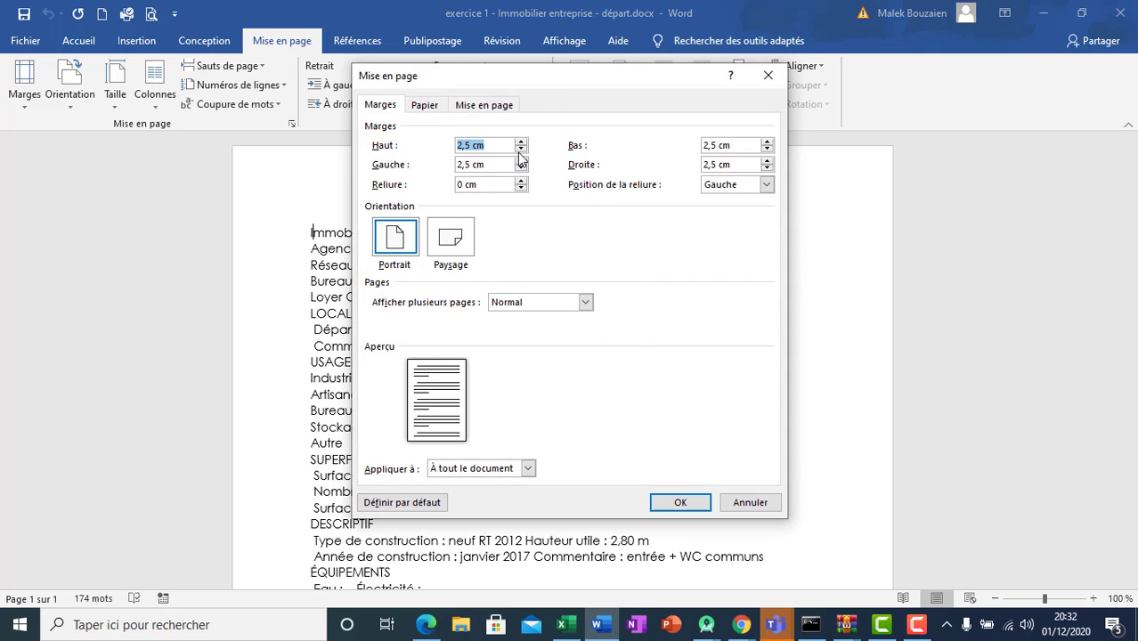
pyautogui.click(521, 151)
pyautogui.click(521, 151)
pyautogui.click(521, 150)
pyautogui.click(521, 151)
pyautogui.click(521, 151)
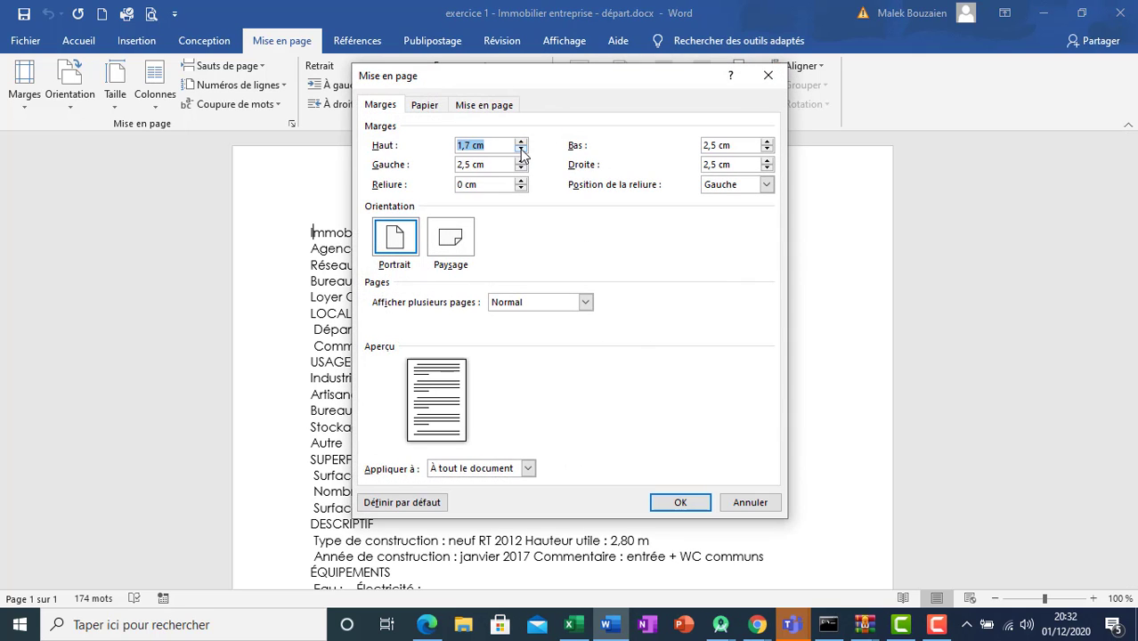
pyautogui.click(521, 150)
pyautogui.click(522, 151)
pyautogui.click(521, 150)
pyautogui.click(522, 151)
pyautogui.click(521, 150)
pyautogui.click(521, 151)
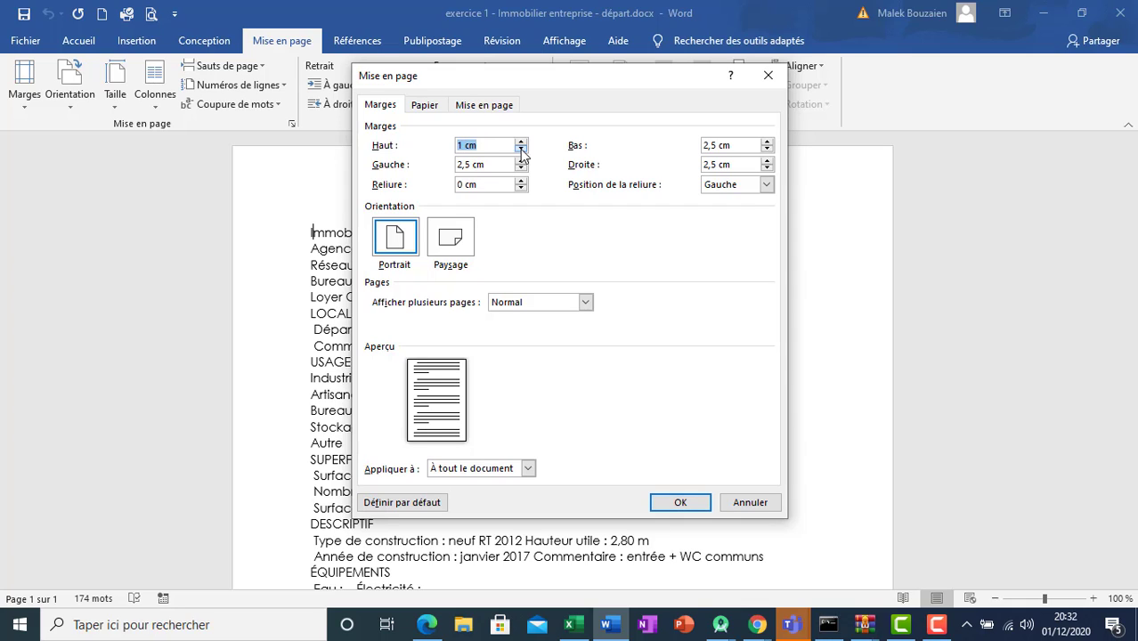
pyautogui.click(521, 150)
pyautogui.click(521, 150)
pyautogui.click(521, 150)
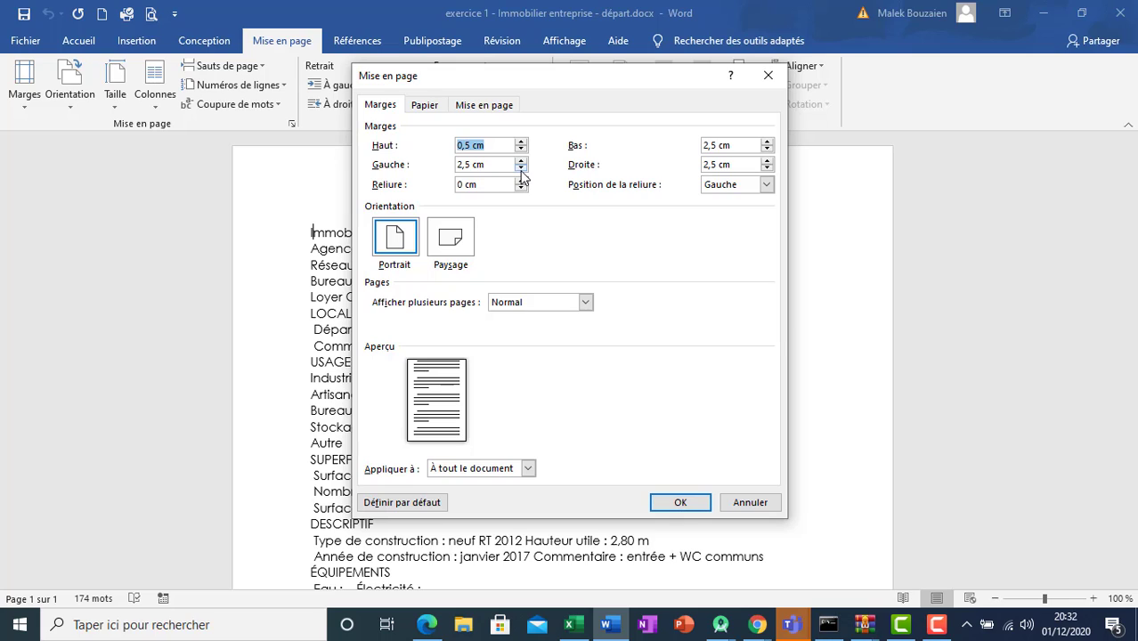
# - Set the left, right and bottom page margins to 2 cm and apply them to the whole document
pyautogui.click(521, 170)
pyautogui.click(521, 170)
pyautogui.click(521, 169)
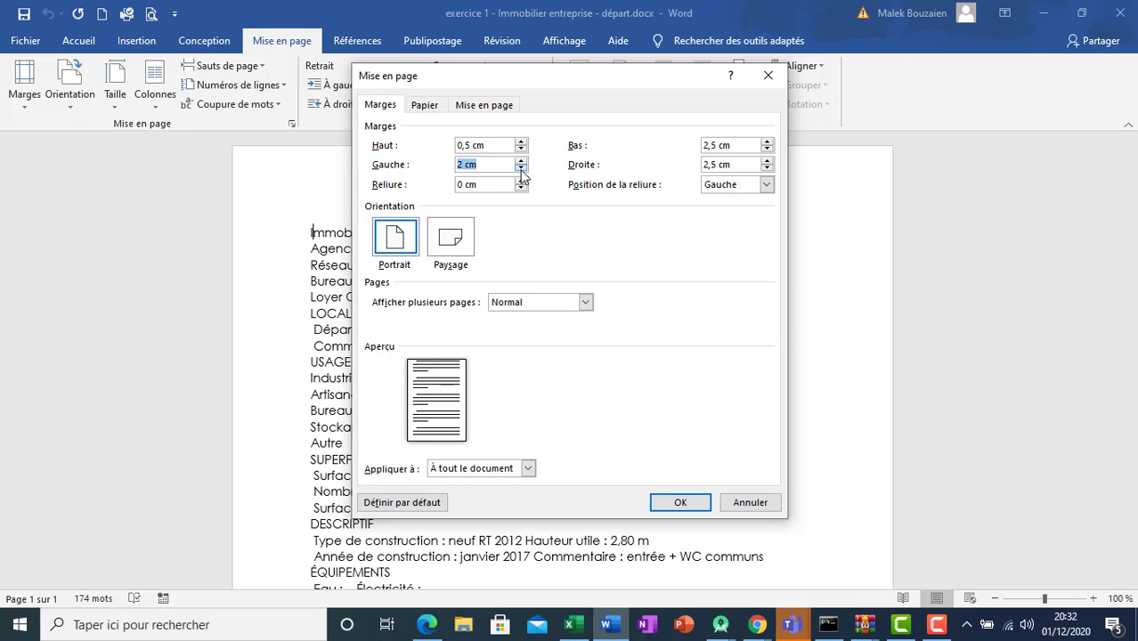
pyautogui.click(767, 170)
pyautogui.click(766, 169)
pyautogui.click(767, 150)
pyautogui.click(768, 149)
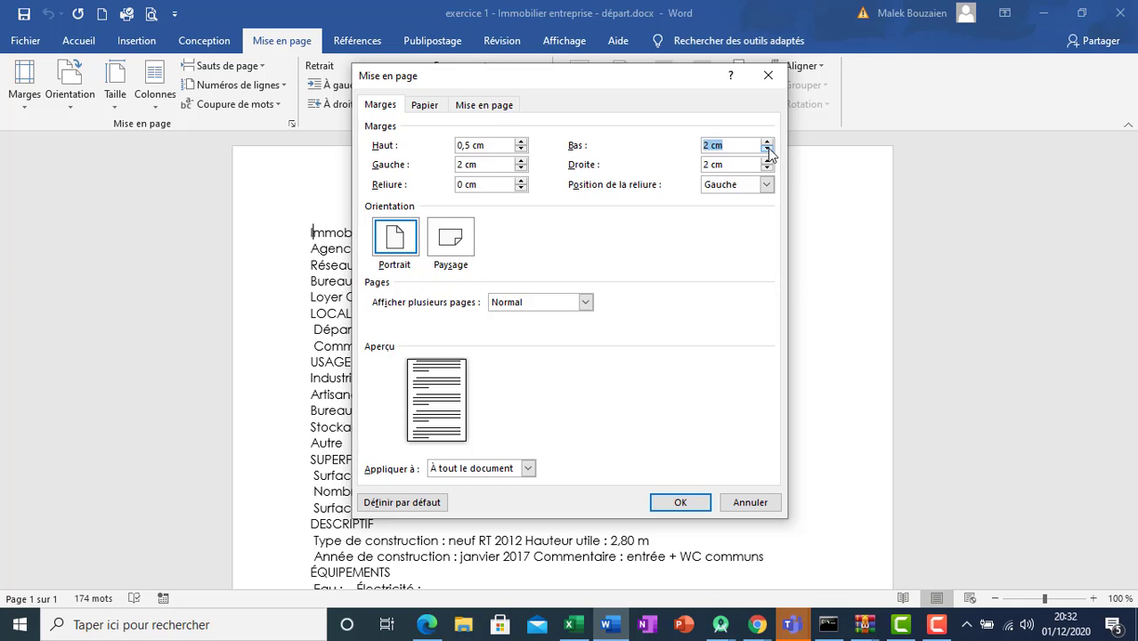
pyautogui.click(768, 149)
pyautogui.click(767, 142)
pyautogui.click(704, 504)
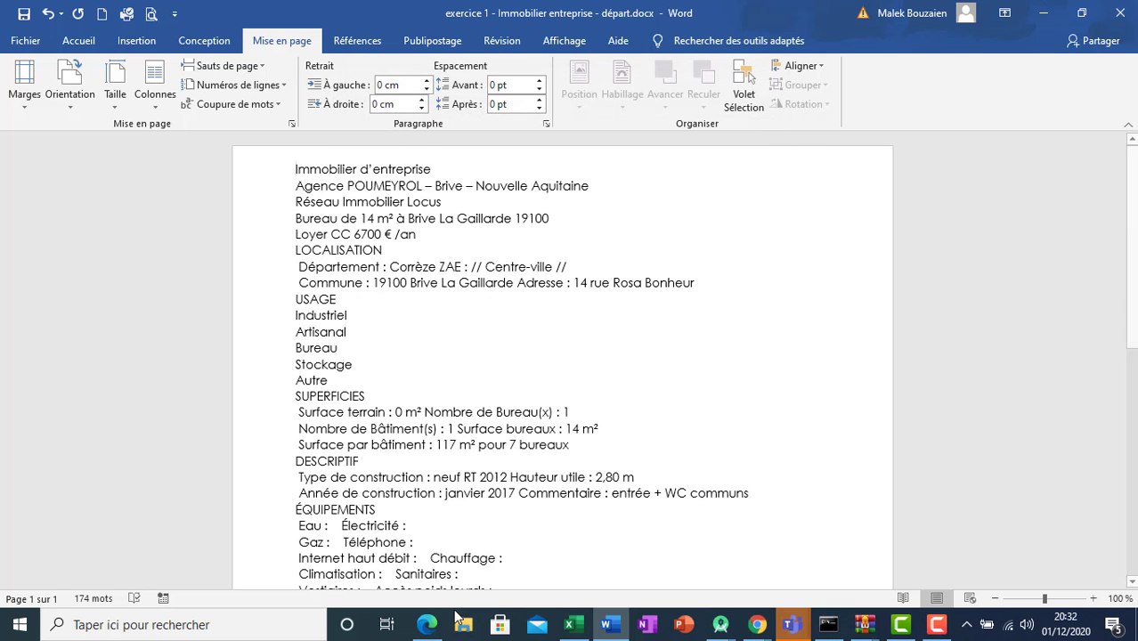
# - Check the reference PDF, then centre and bold the first three lines of the document
pyautogui.click(429, 624)
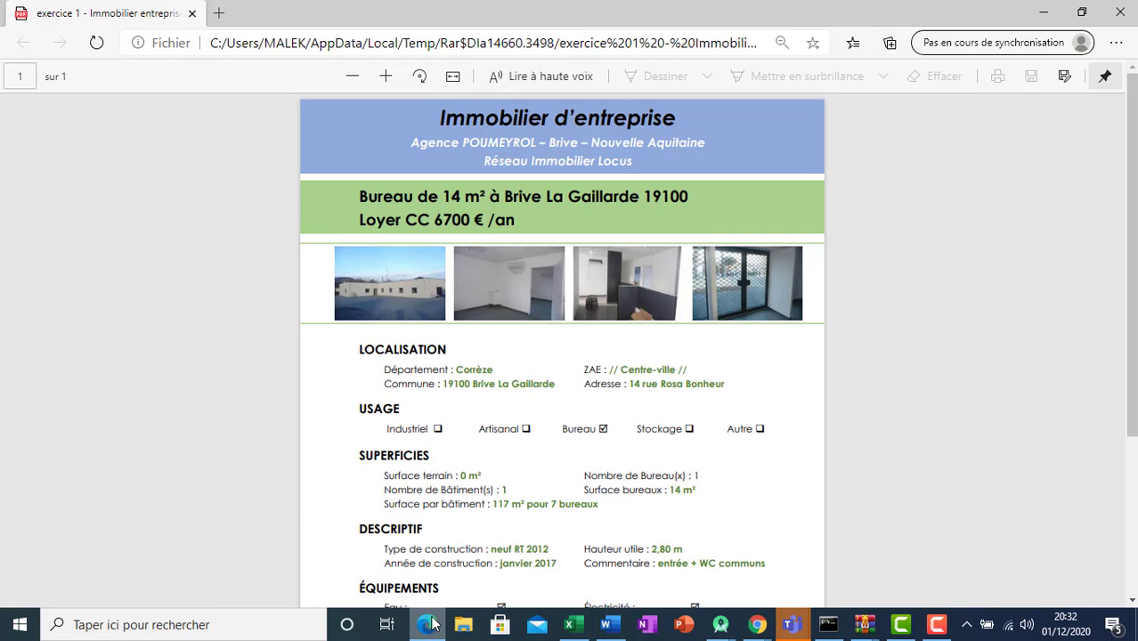
pyautogui.click(429, 624)
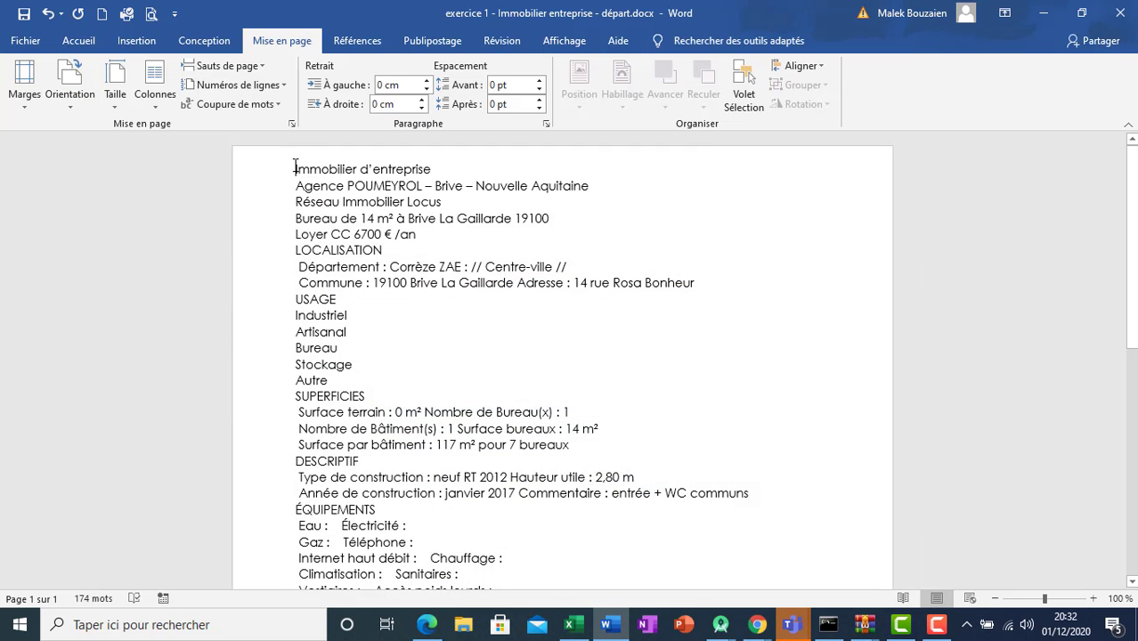
pyautogui.moveTo(294, 168); pyautogui.dragTo(452, 201)
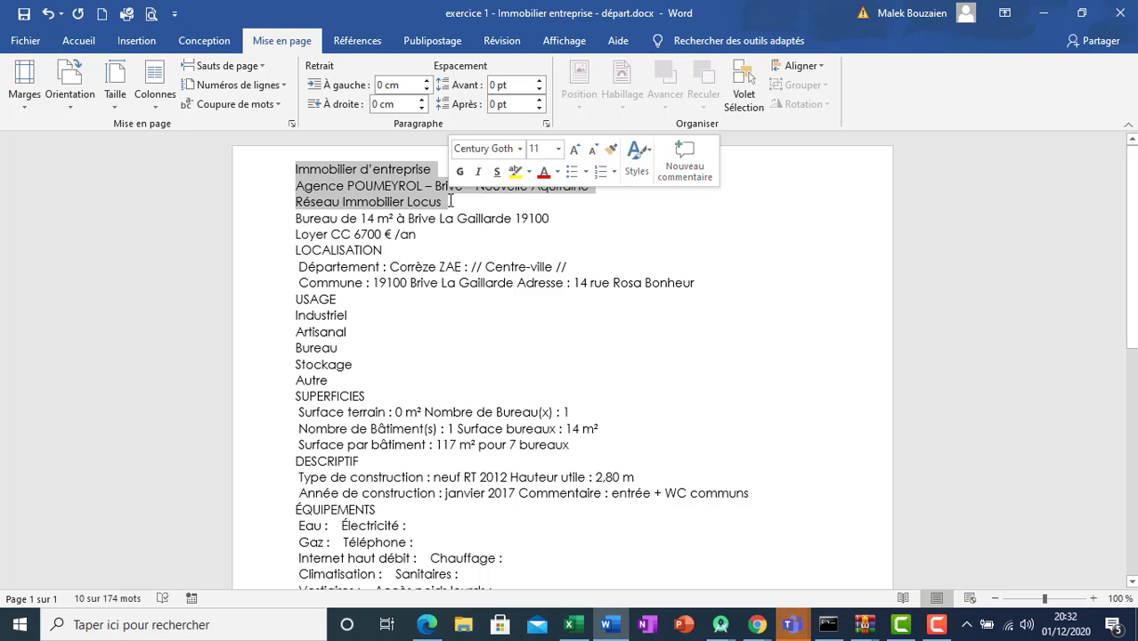
pyautogui.click(79, 47)
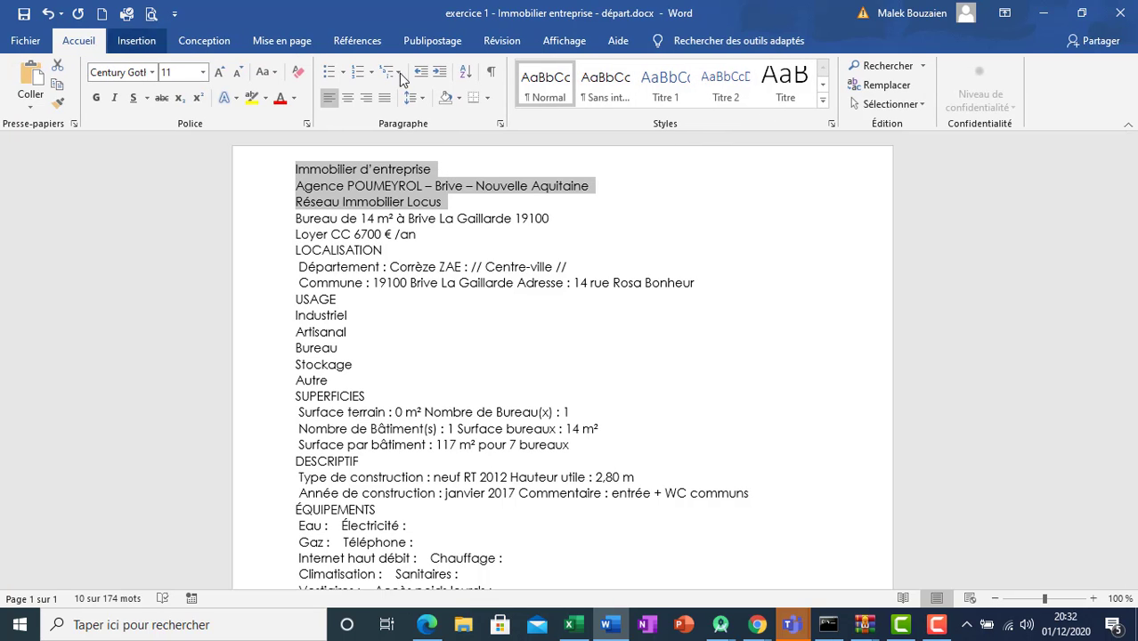
pyautogui.click(351, 103)
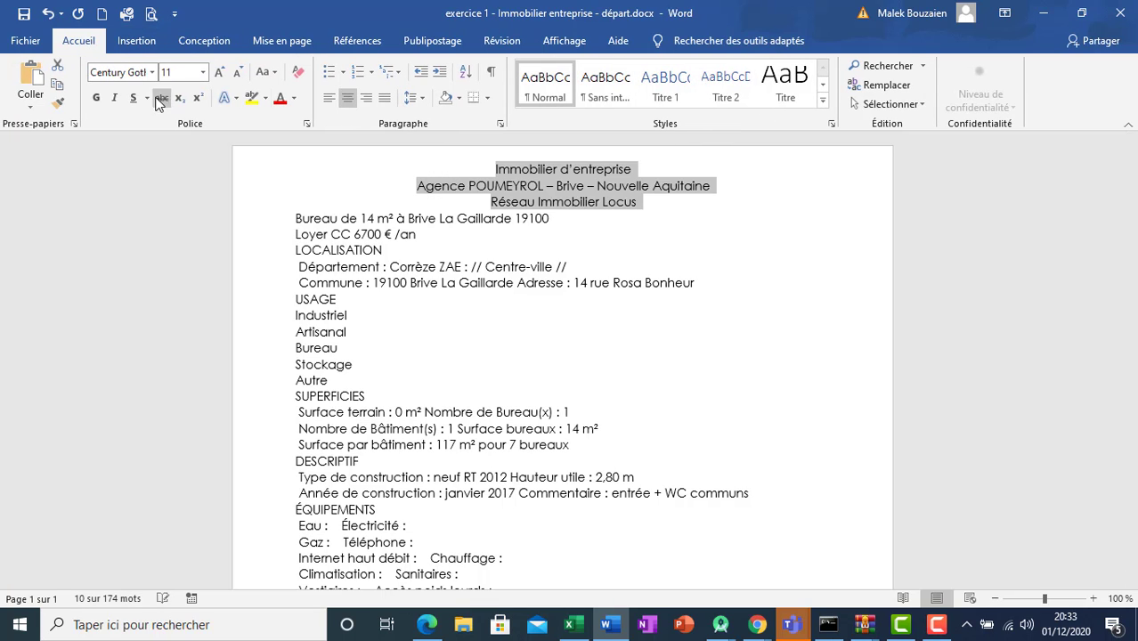
pyautogui.click(96, 98)
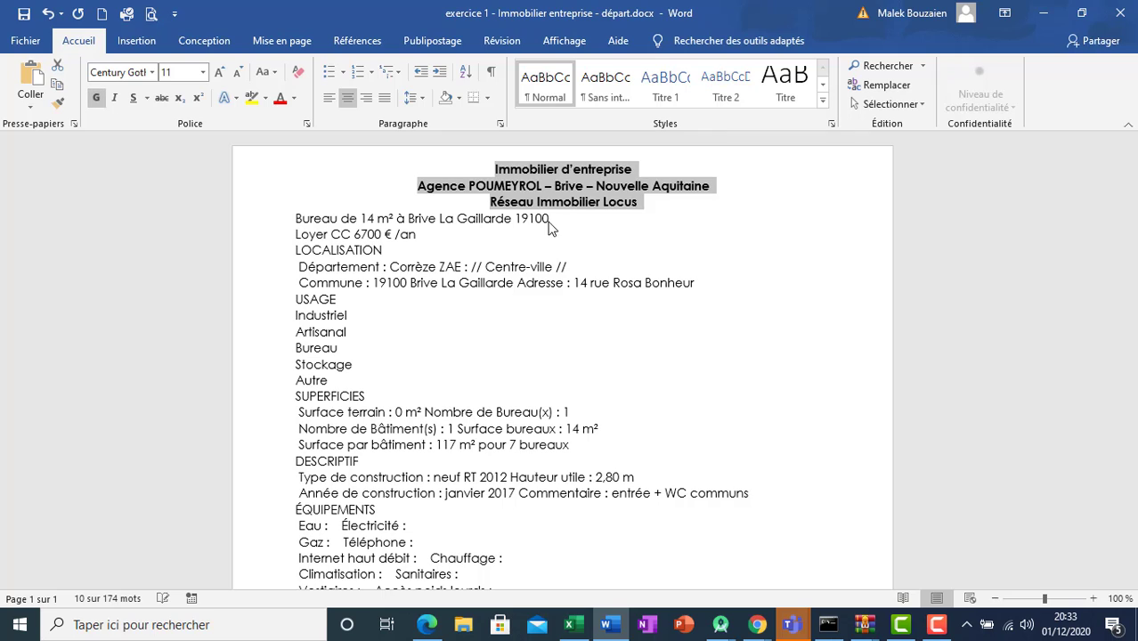
# - Insert two blank lines after "Réseau Immobilier Locus"
pyautogui.click(649, 211)
pyautogui.press('Return')
pyautogui.press('Return')
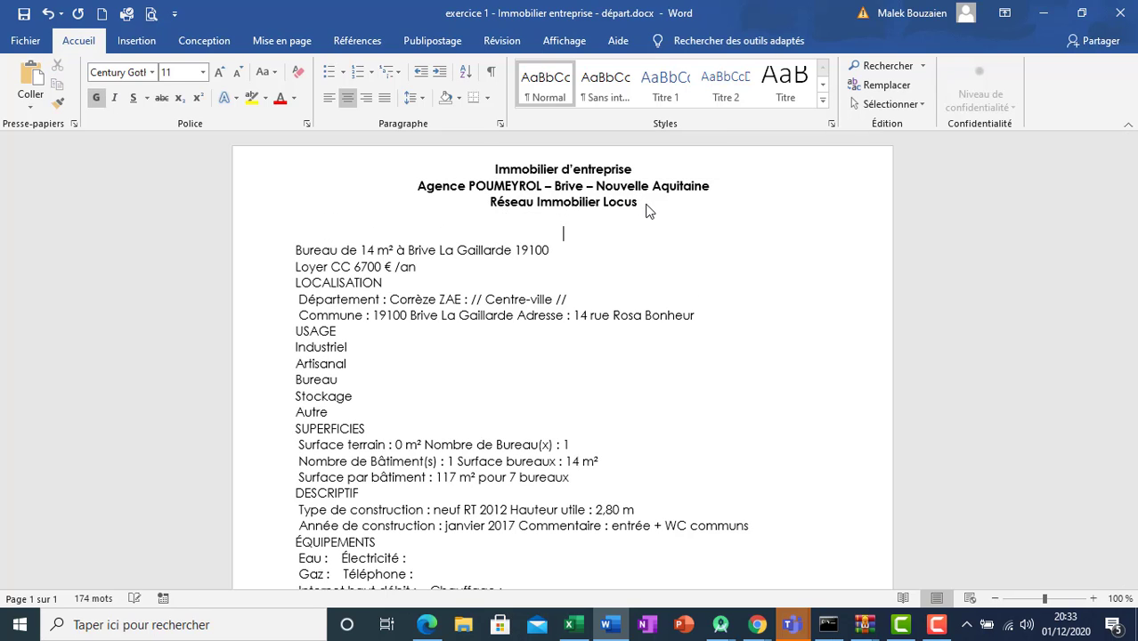
# - Enlarge the title "Immobilier d'entreprise" to font size 18
pyautogui.tripleClick(588, 169)
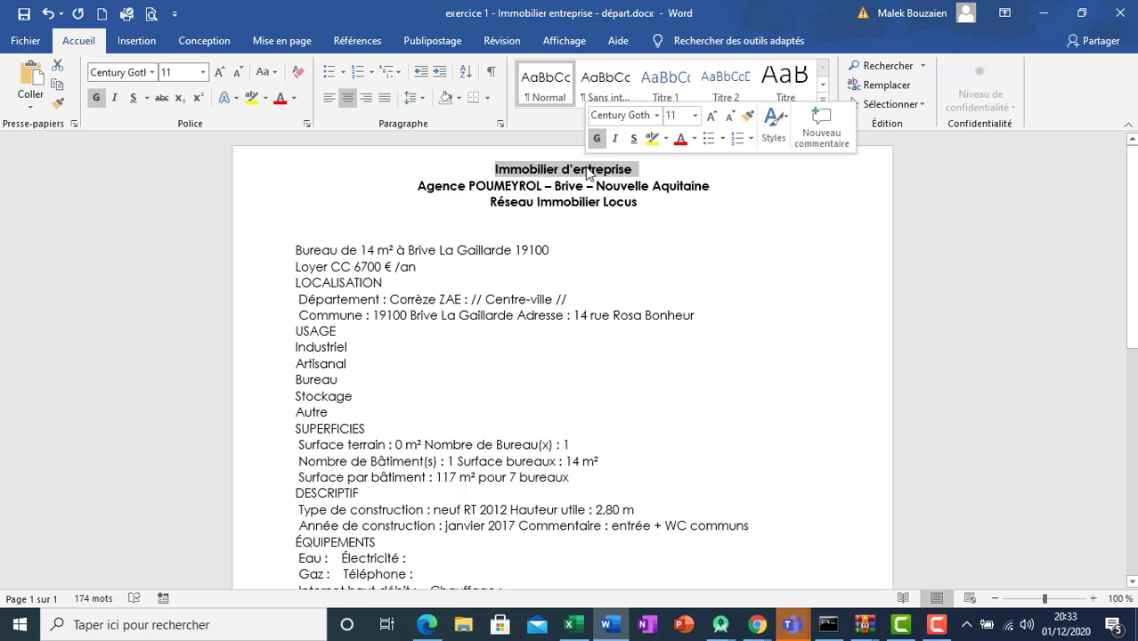
pyautogui.click(219, 77)
pyautogui.click(218, 77)
pyautogui.click(219, 77)
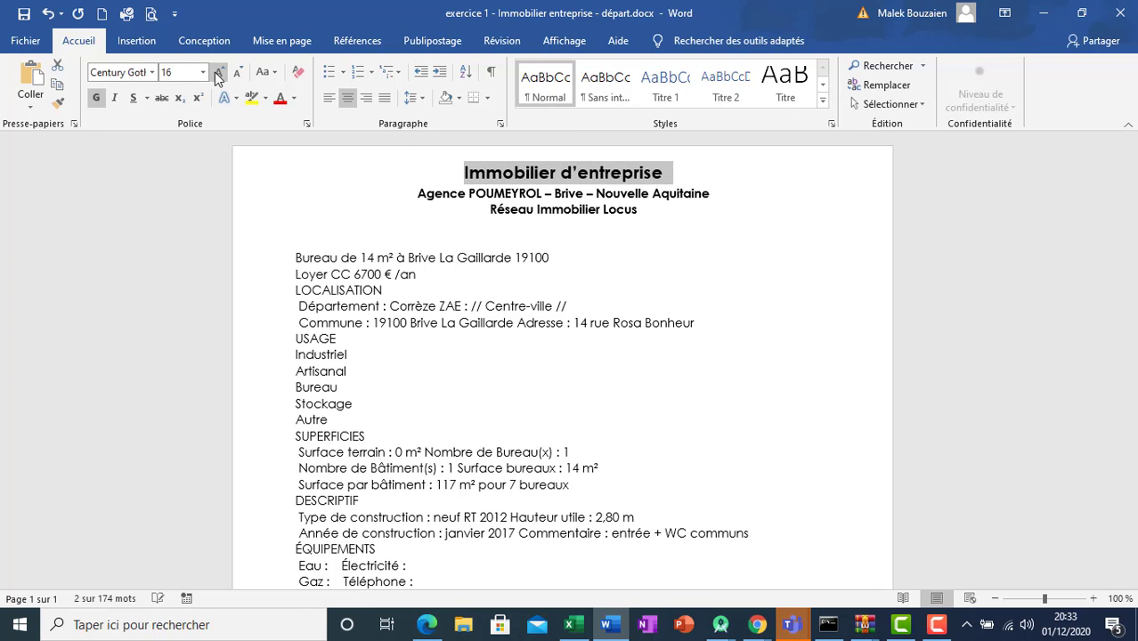
pyautogui.click(218, 77)
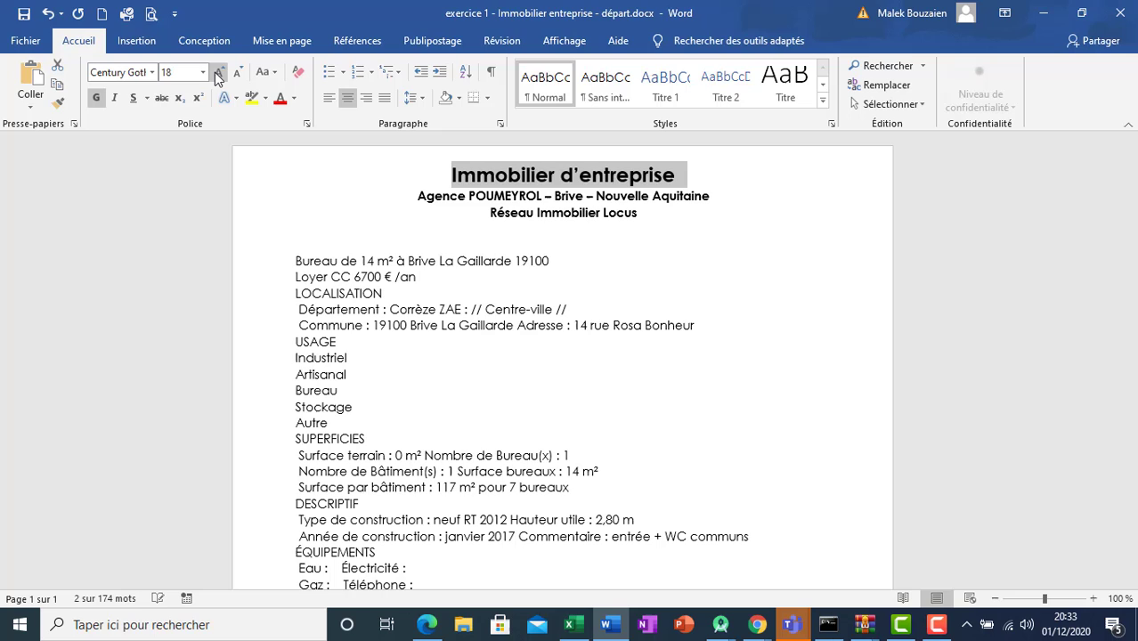
# - Change the title's font to the theme body font Calibri
pyautogui.click(159, 78)
pyautogui.click(147, 114)
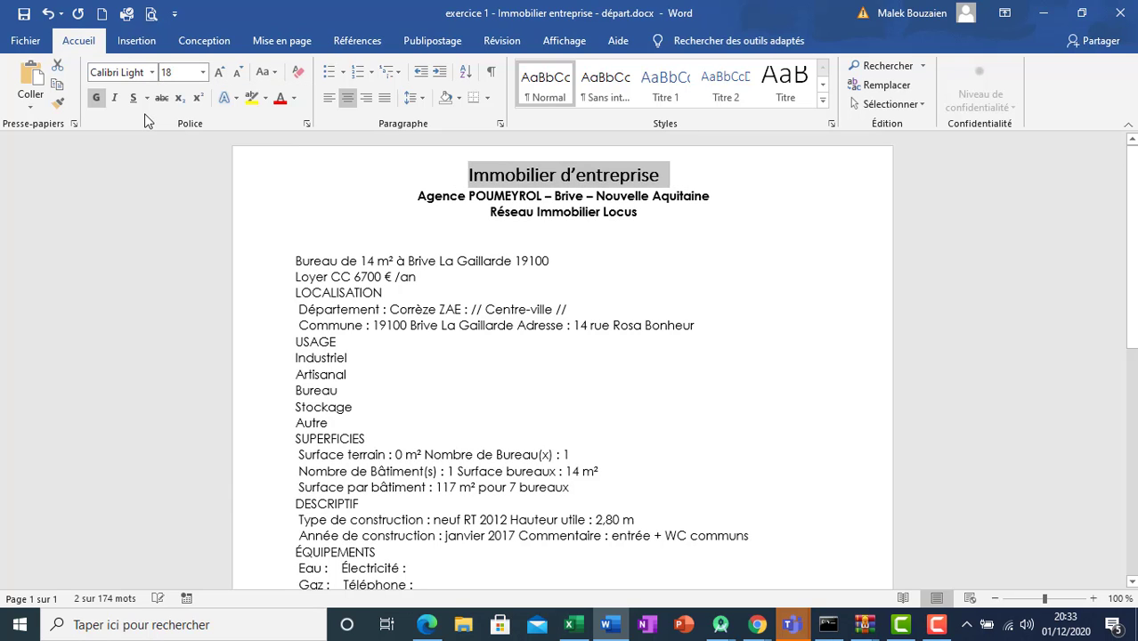
pyautogui.click(153, 72)
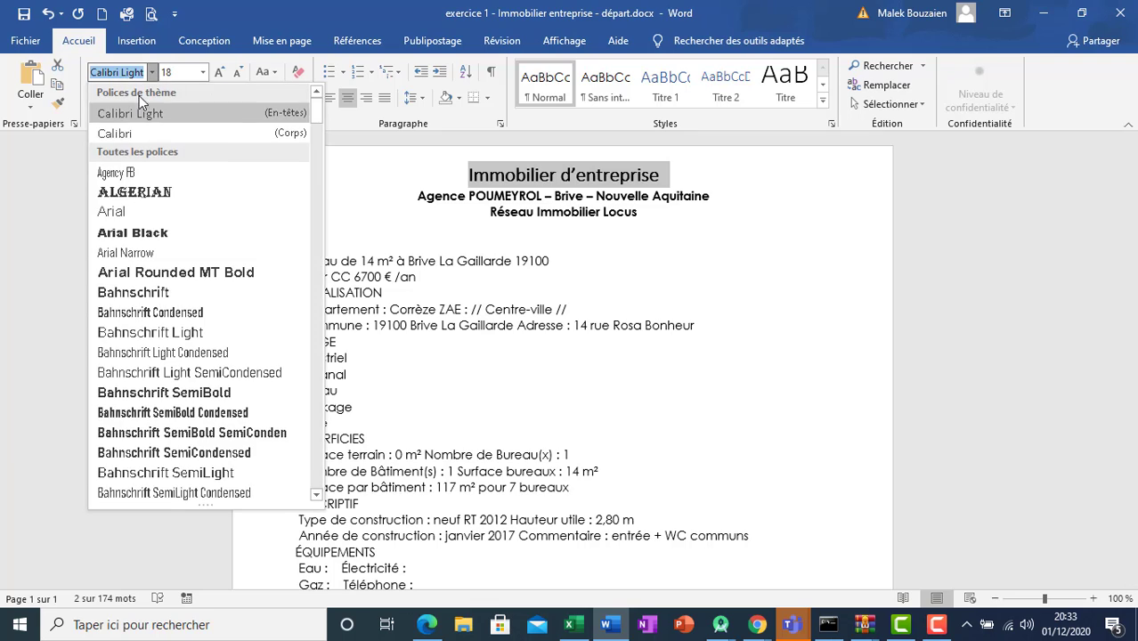
pyautogui.click(133, 133)
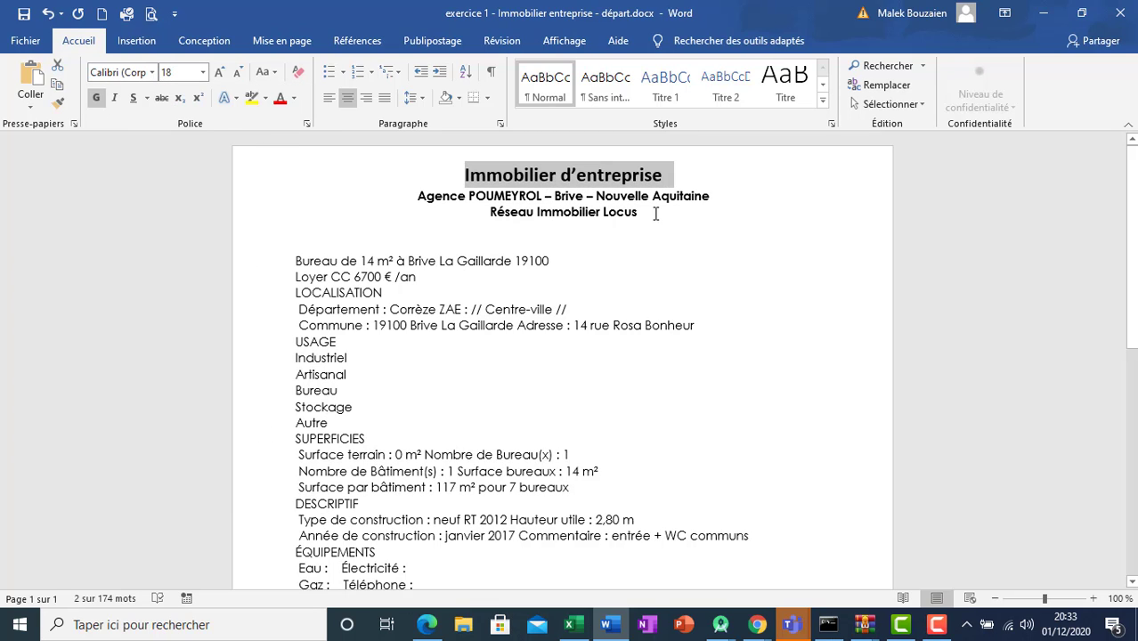
# - Compare with the reference PDF and colour the two subtitle lines below the title white
pyautogui.click(431, 627)
pyautogui.click(431, 626)
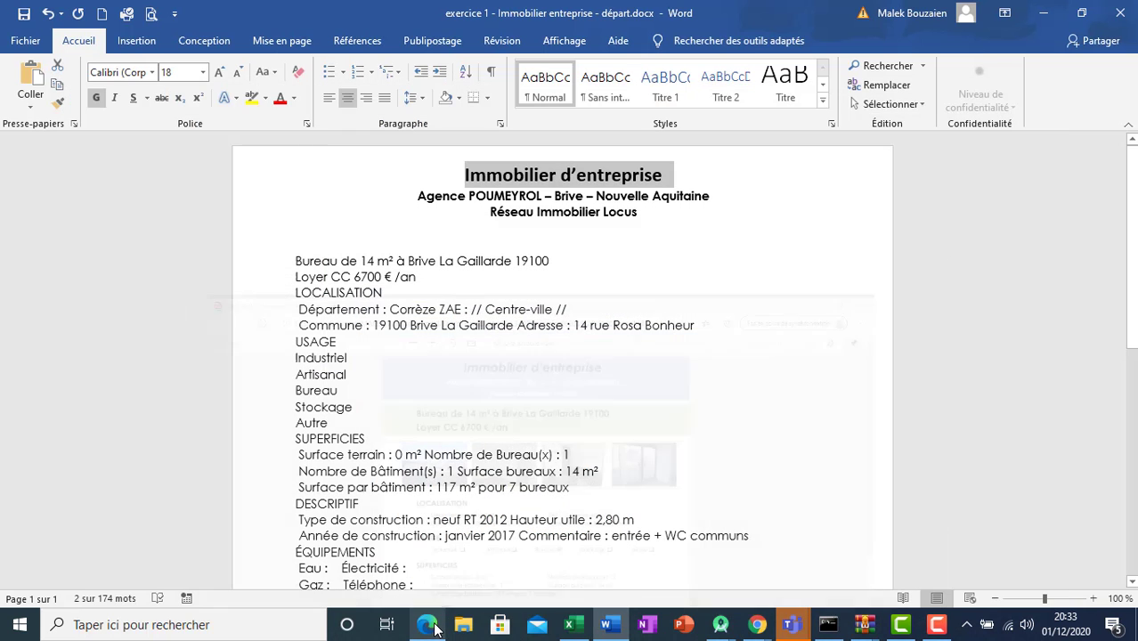
pyautogui.moveTo(643, 212); pyautogui.dragTo(415, 192)
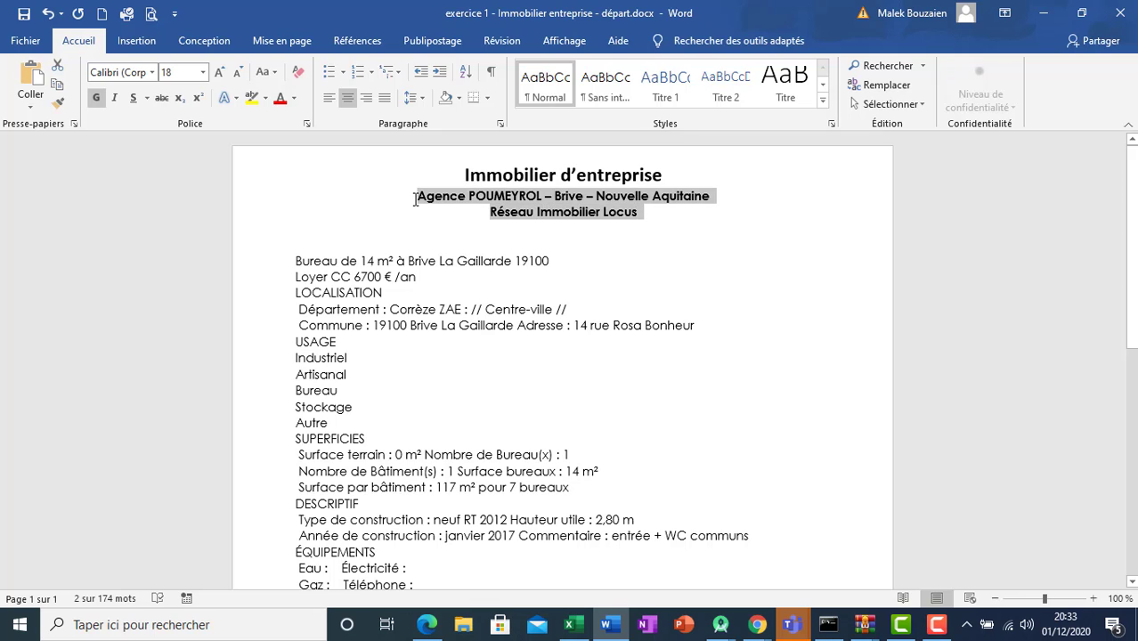
pyautogui.click(294, 100)
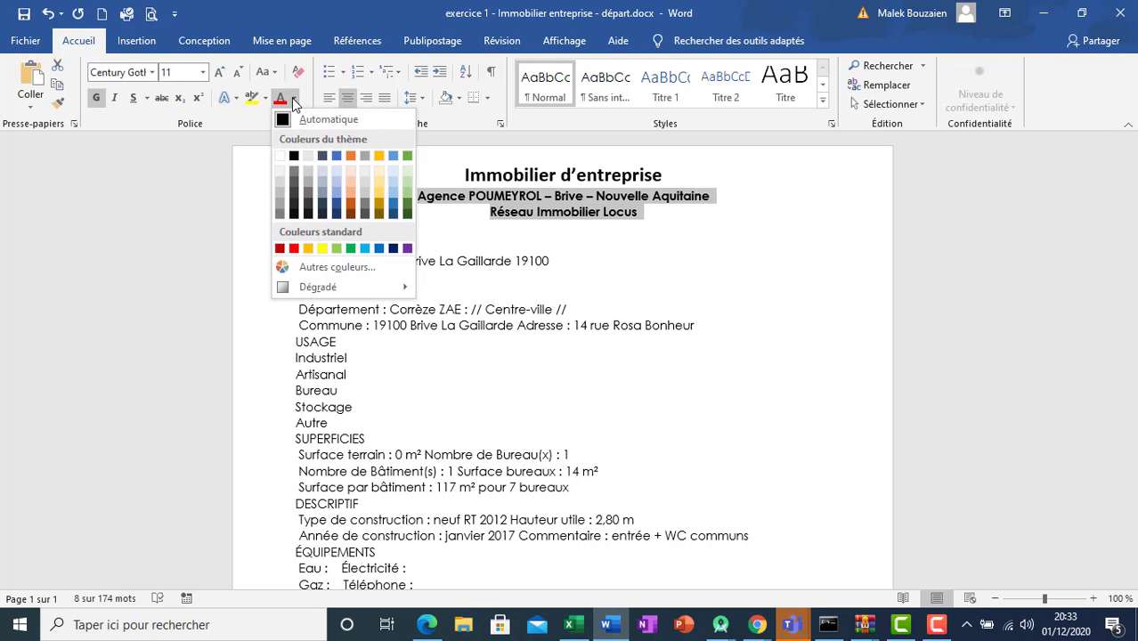
pyautogui.click(280, 156)
pyautogui.click(612, 252)
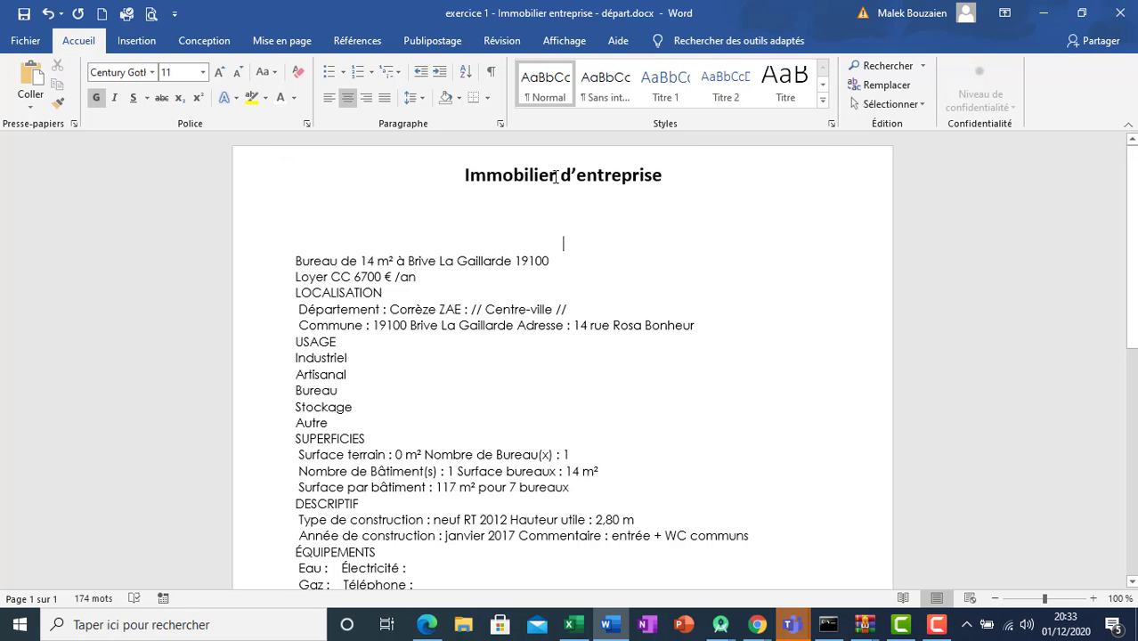
pyautogui.tripleClick(557, 214)
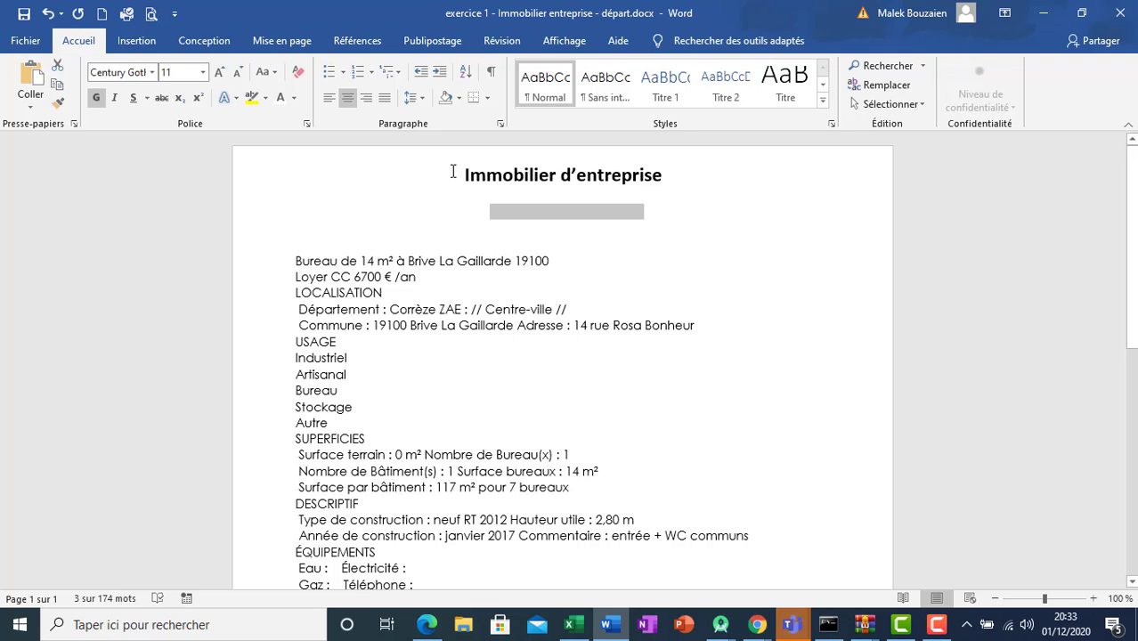
# - Increase the paragraph spacing after the title and its two subtitle lines
pyautogui.moveTo(509, 175); pyautogui.dragTo(663, 209)
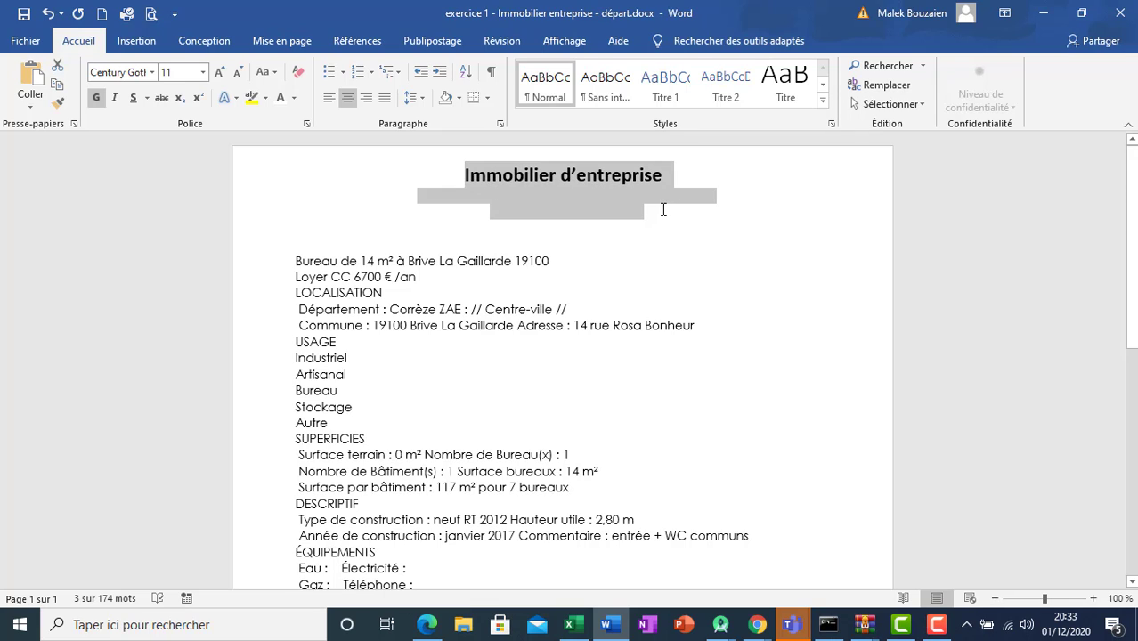
pyautogui.click(278, 42)
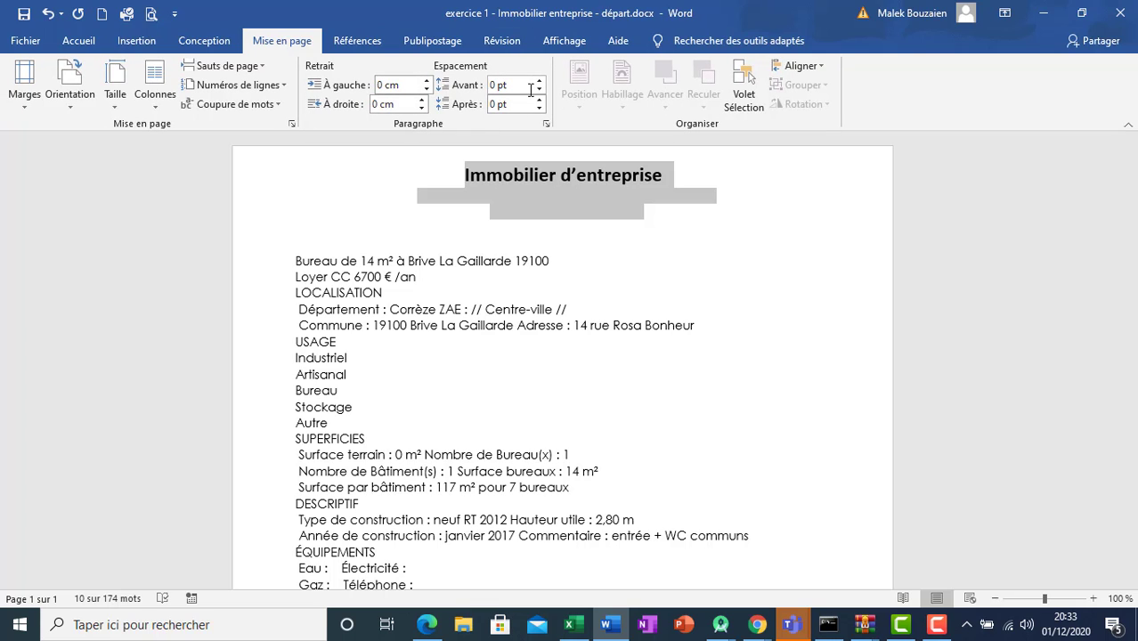
pyautogui.click(537, 108)
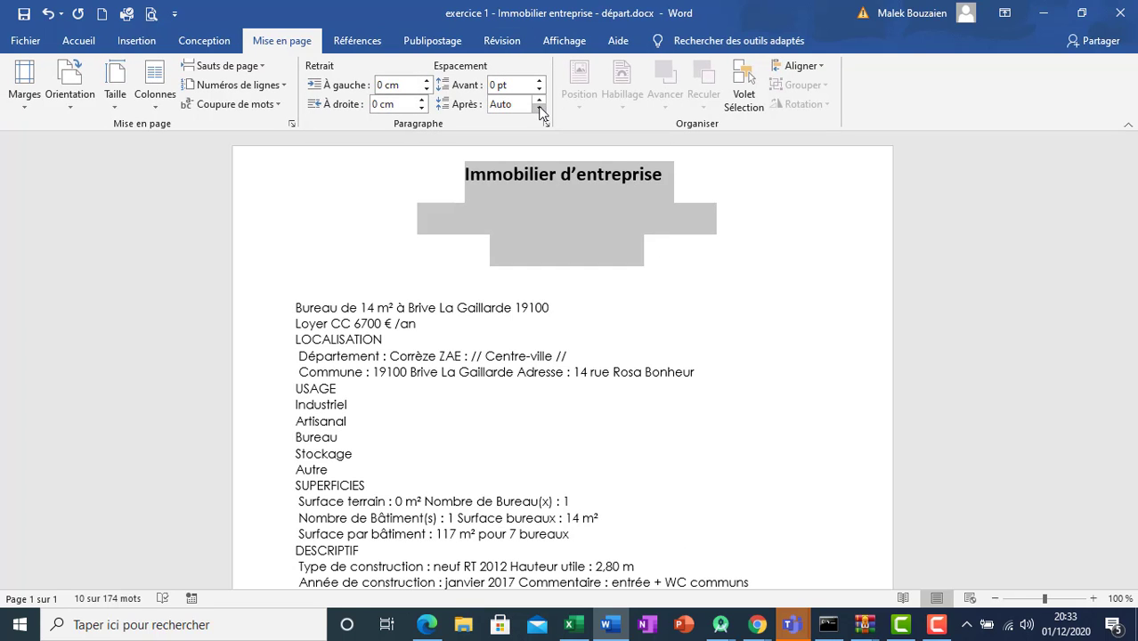
pyautogui.click(539, 105)
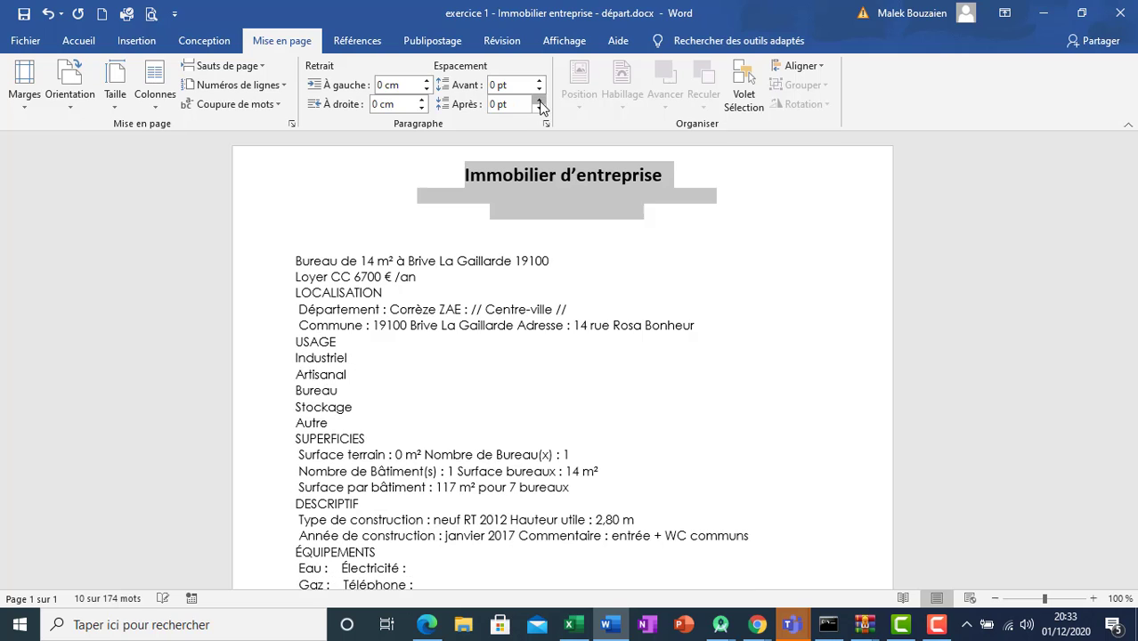
# - Draw a rectangle over the title block, spanning the full page width, about 21 cm wide and 2.75 cm high
pyautogui.click(540, 265)
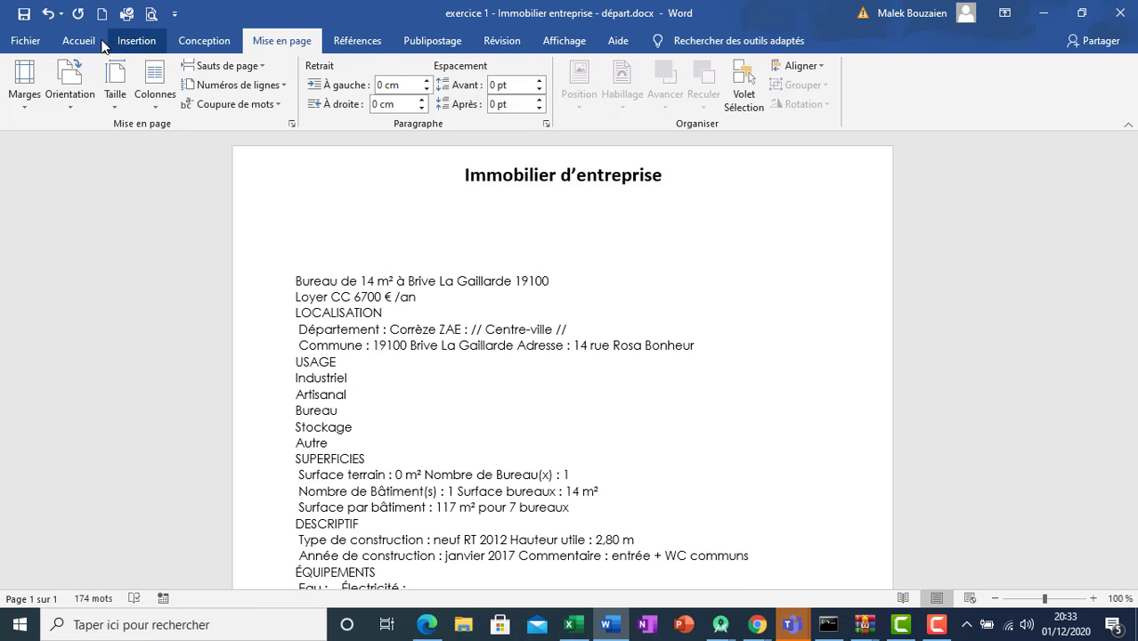
pyautogui.click(141, 41)
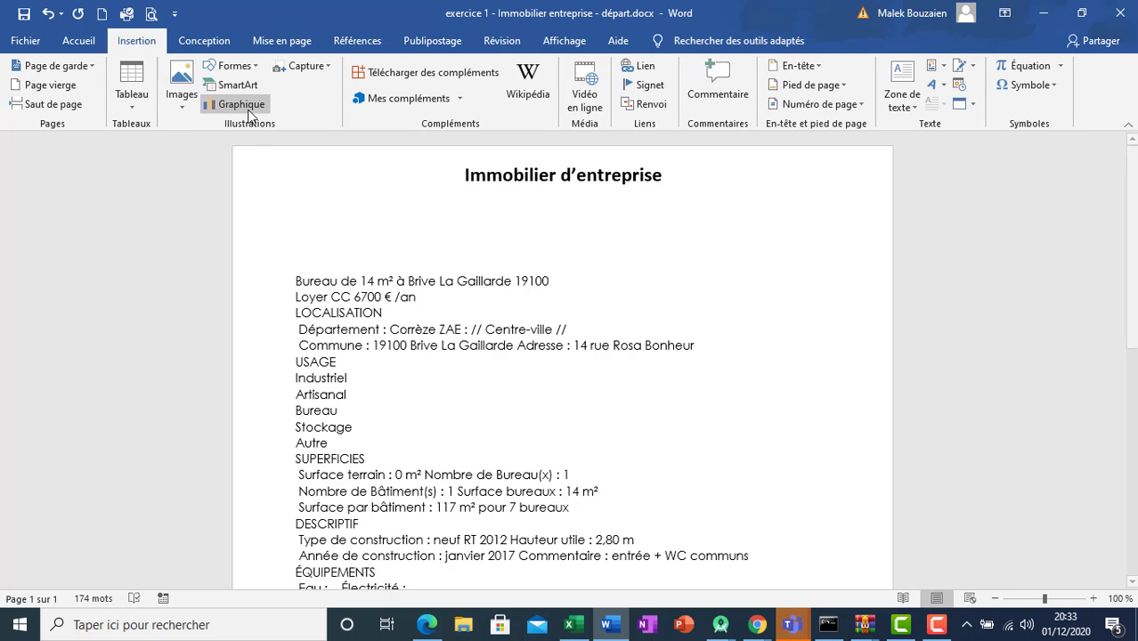
pyautogui.click(257, 67)
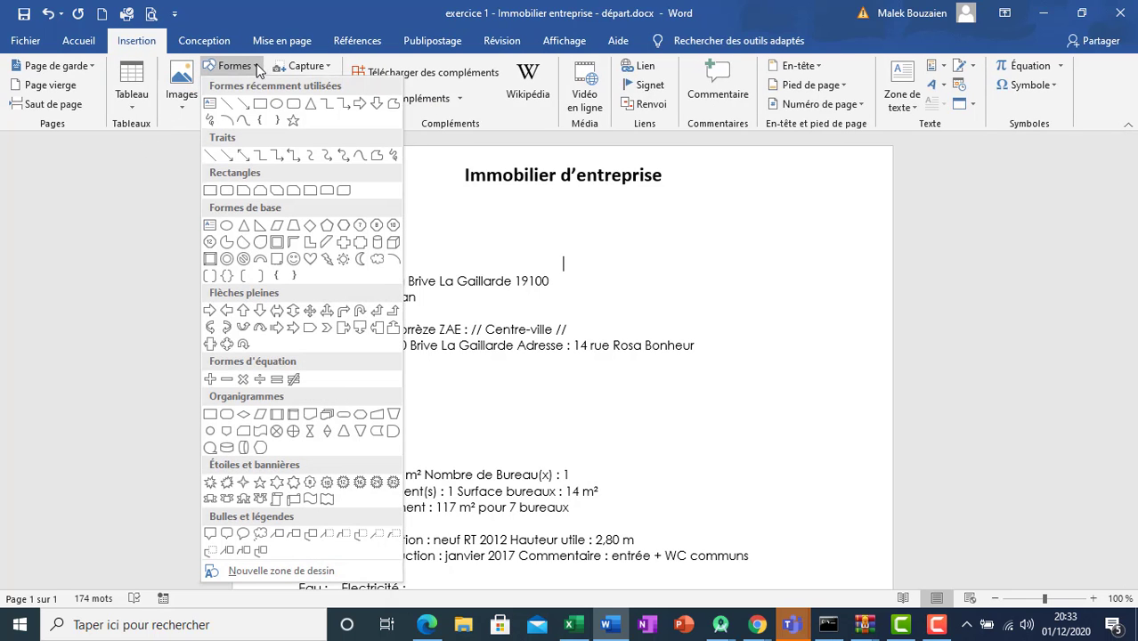
pyautogui.click(259, 104)
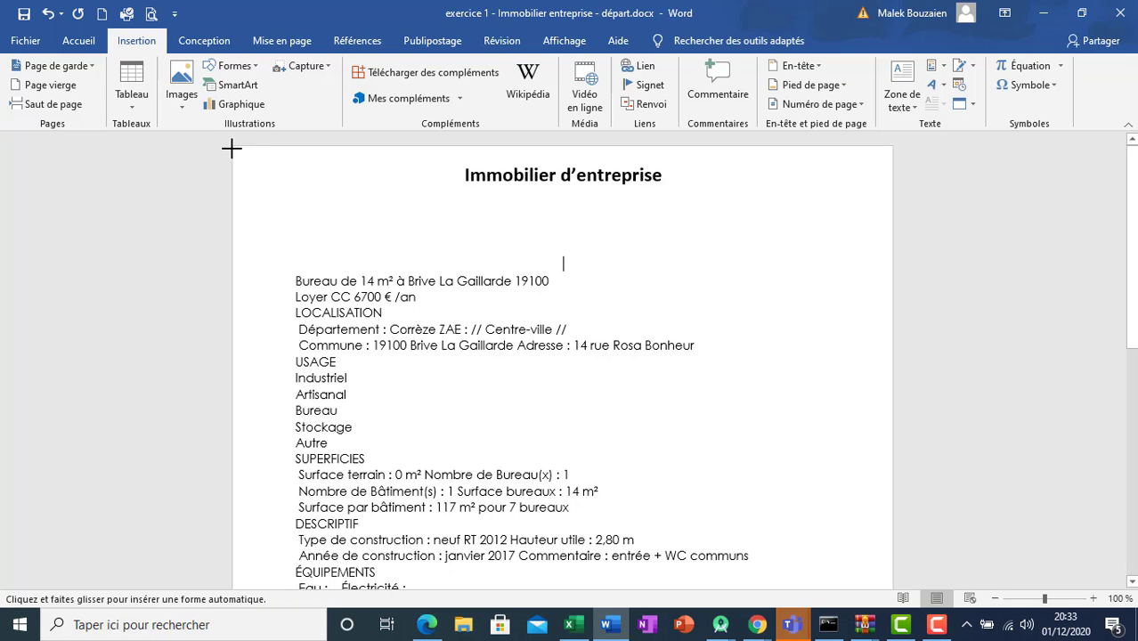
pyautogui.moveTo(232, 148)
pyautogui.mouseDown()
pyautogui.moveTo(358, 202)
pyautogui.moveTo(893, 235)
pyautogui.mouseUp()
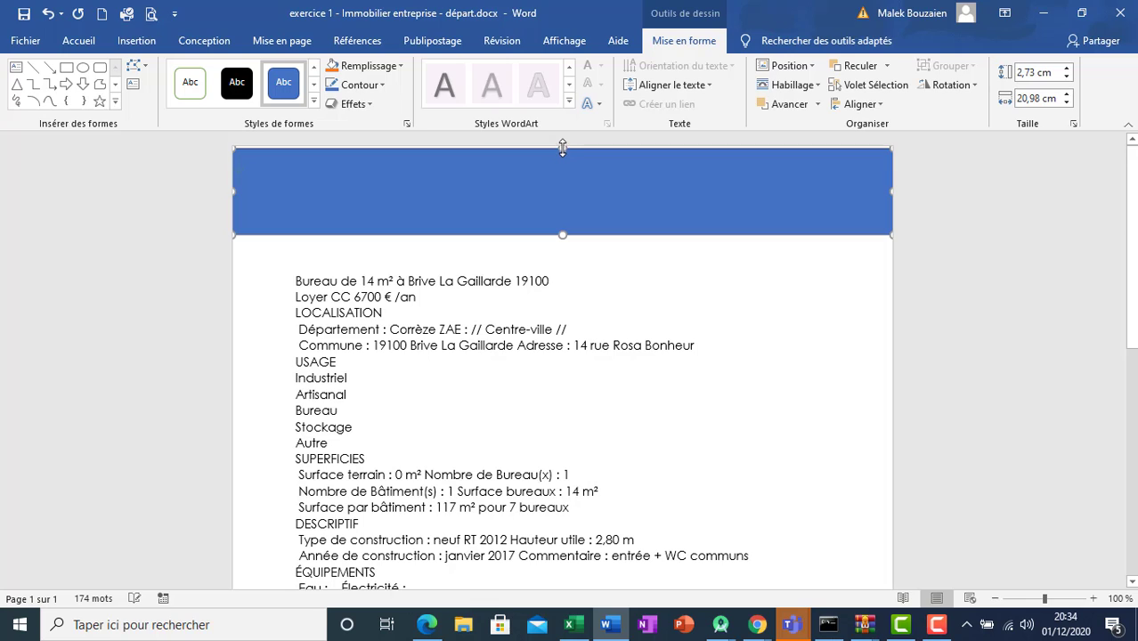
pyautogui.moveTo(562, 148); pyautogui.dragTo(562, 146)
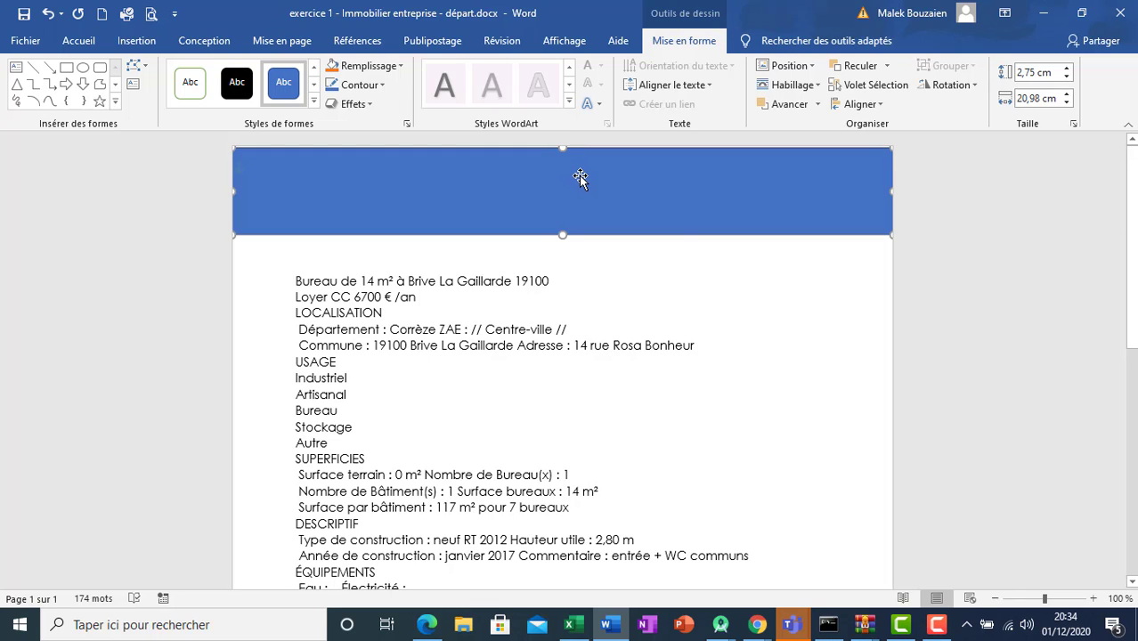
# - Send the blue rectangle behind the text and extend its lower edge so it is about 3.1 cm high
pyautogui.rightClick(479, 177)
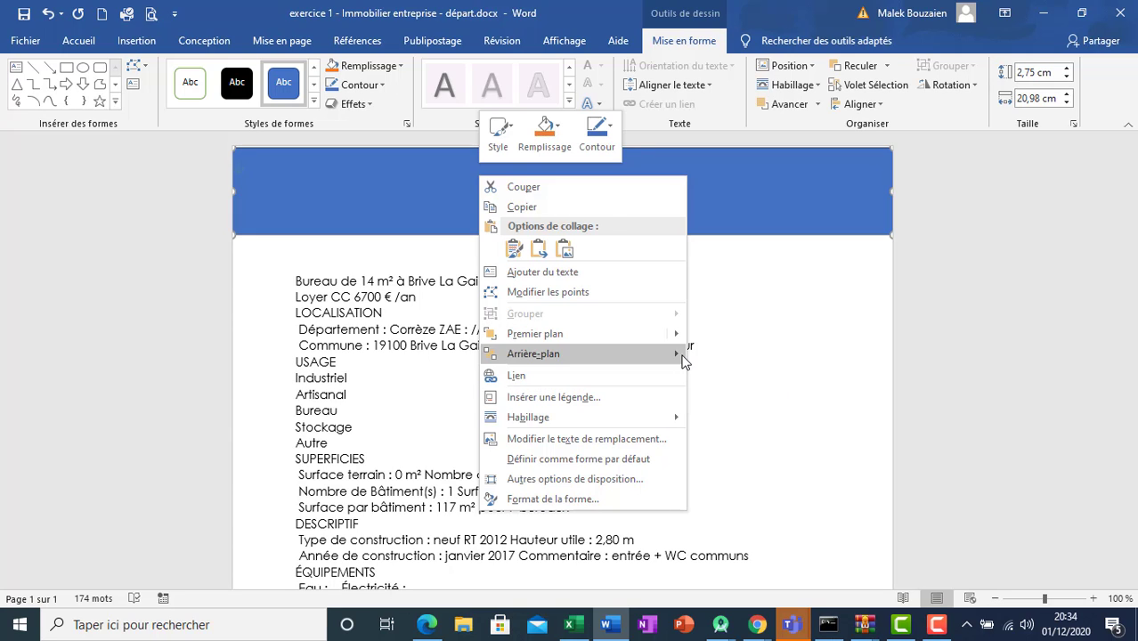
pyautogui.moveTo(681, 360)
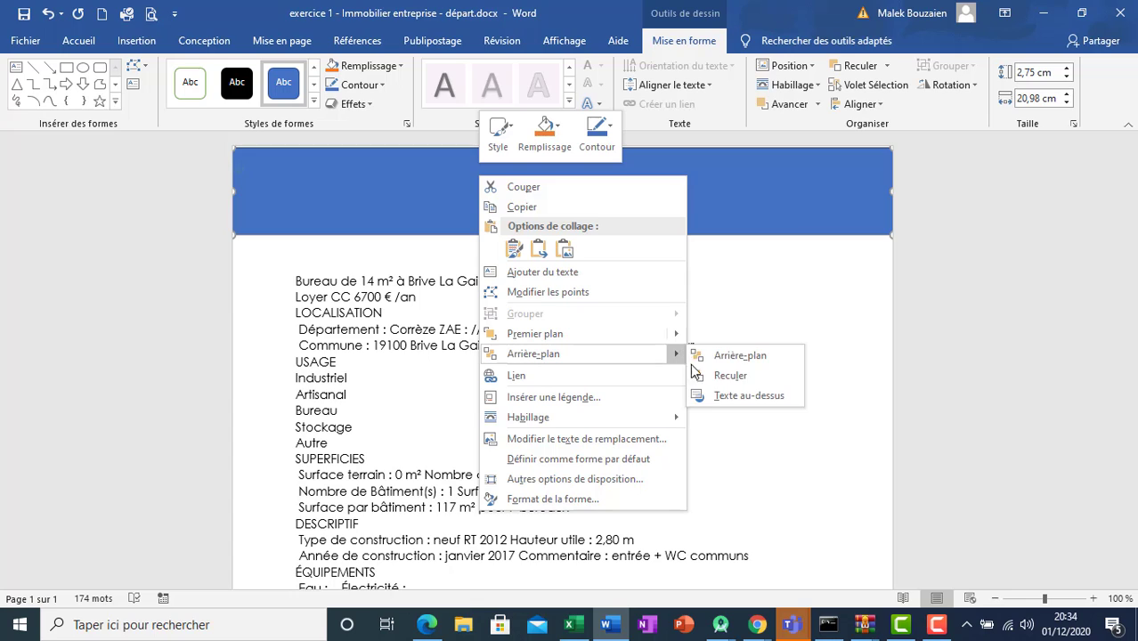
pyautogui.click(705, 397)
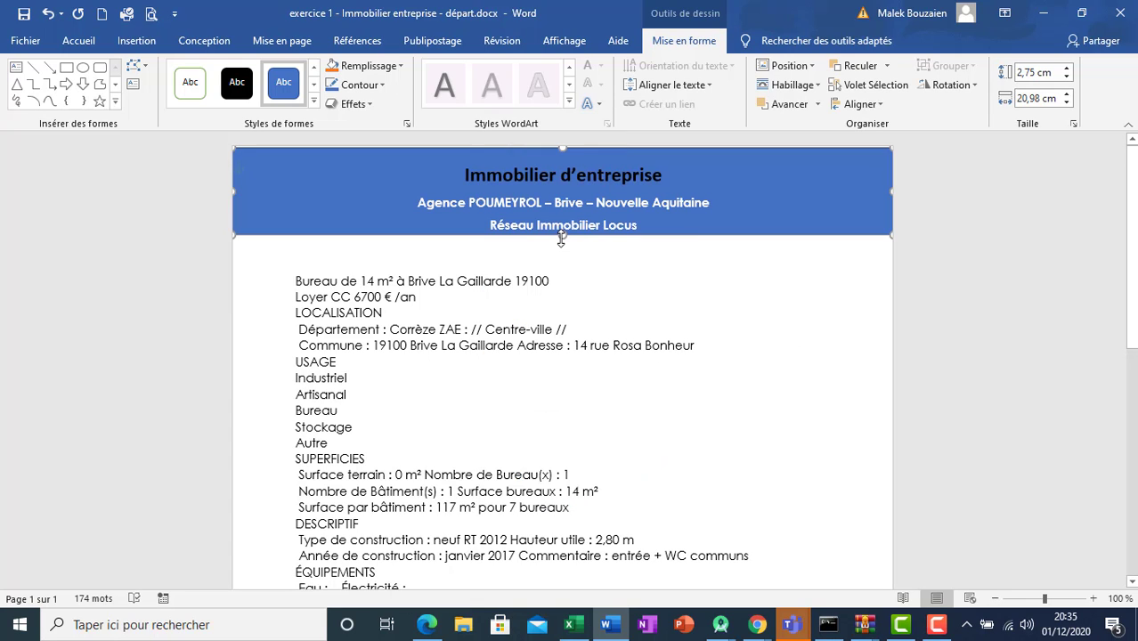
pyautogui.moveTo(562, 237); pyautogui.dragTo(567, 246)
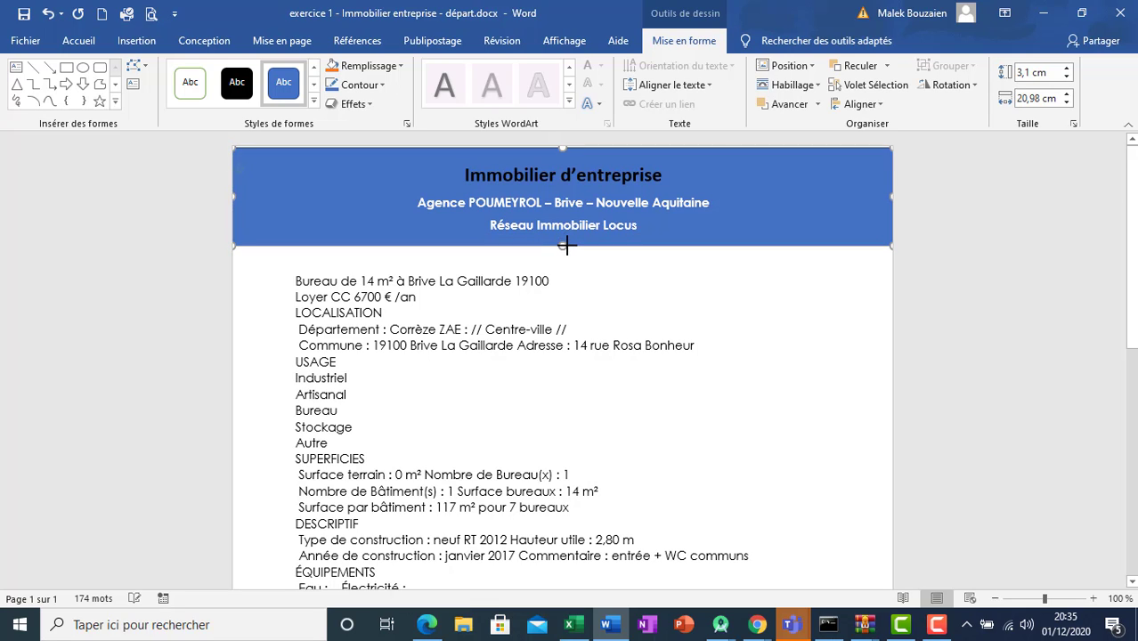
# - Compare with the reference PDF and fill the banner rectangle with the light linear diagonal gradient from upper-left to lower-right corner
pyautogui.click(436, 623)
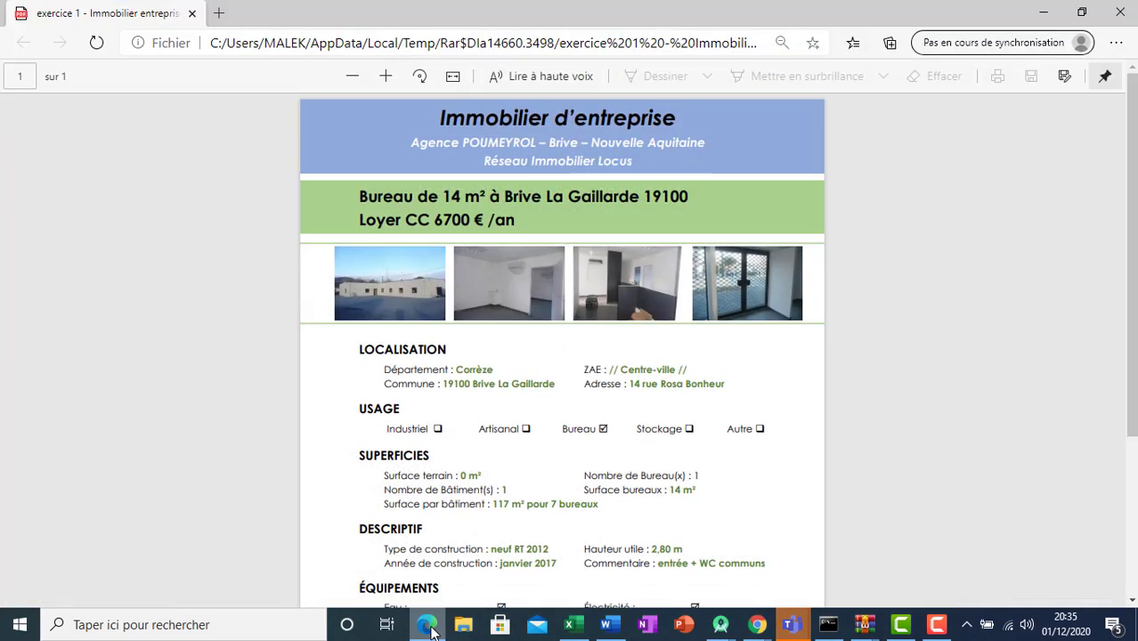
pyautogui.click(437, 623)
pyautogui.click(427, 626)
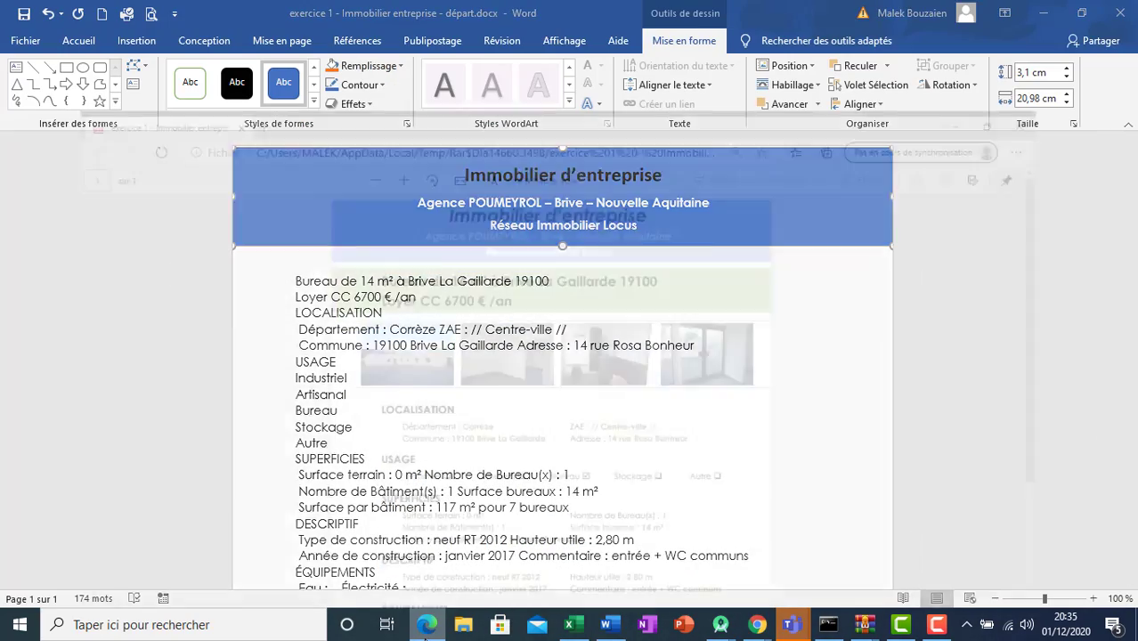
pyautogui.click(428, 626)
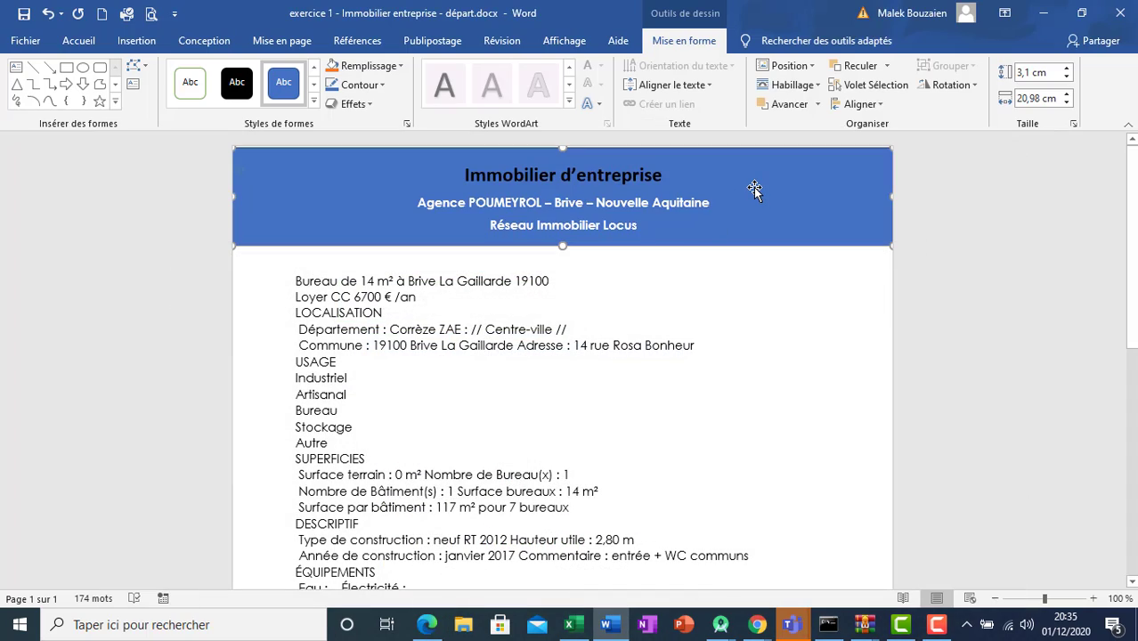
pyautogui.rightClick(754, 189)
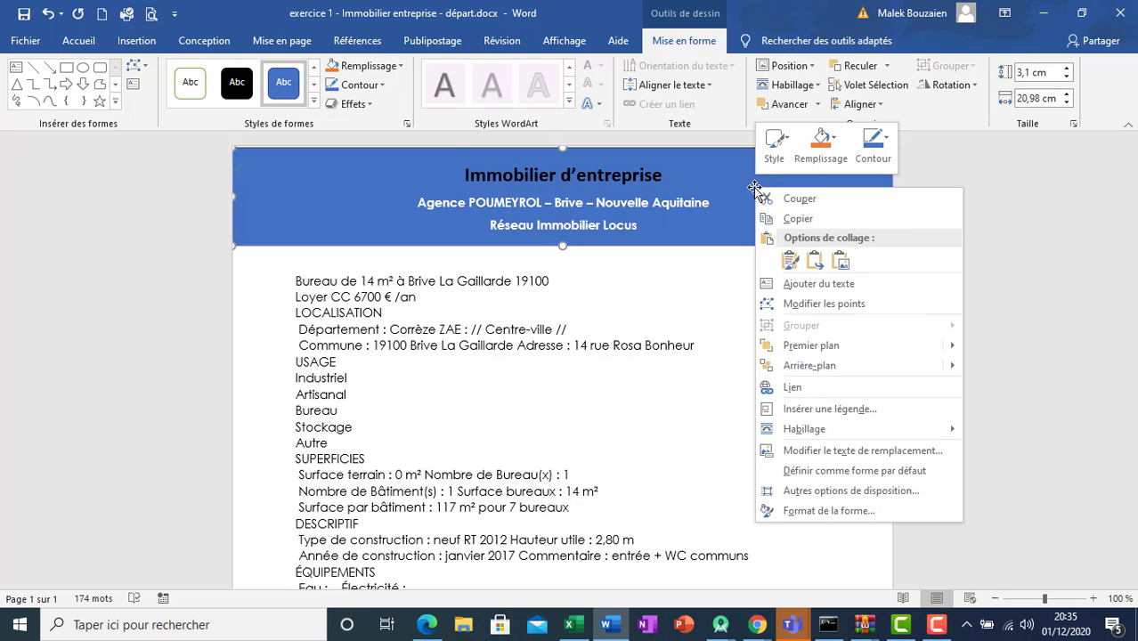
pyautogui.click(400, 67)
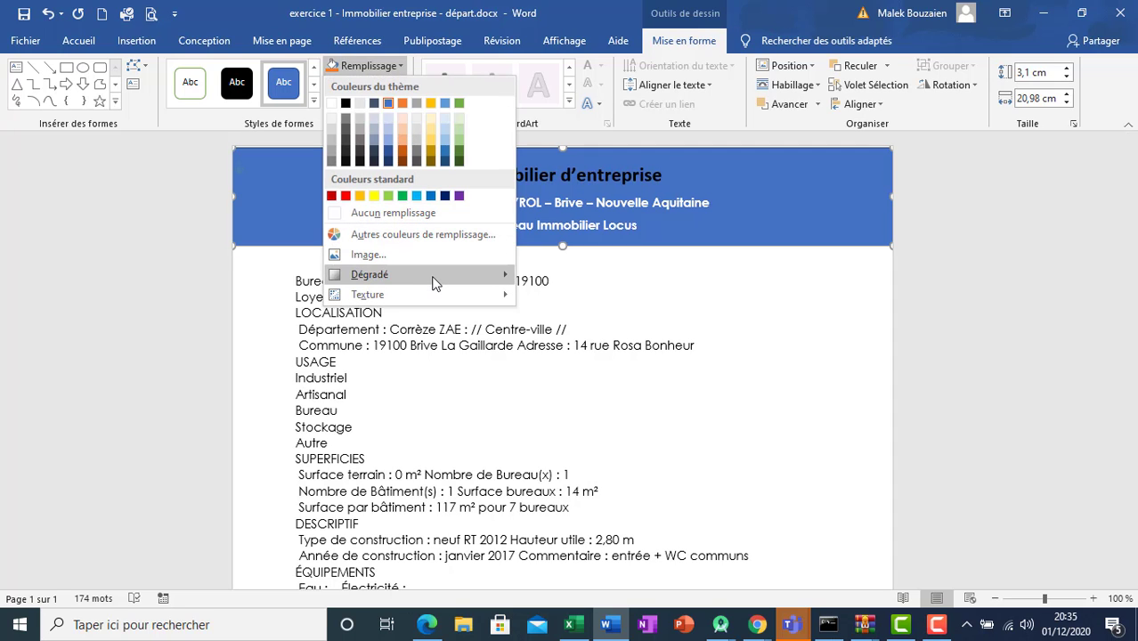
pyautogui.moveTo(436, 283)
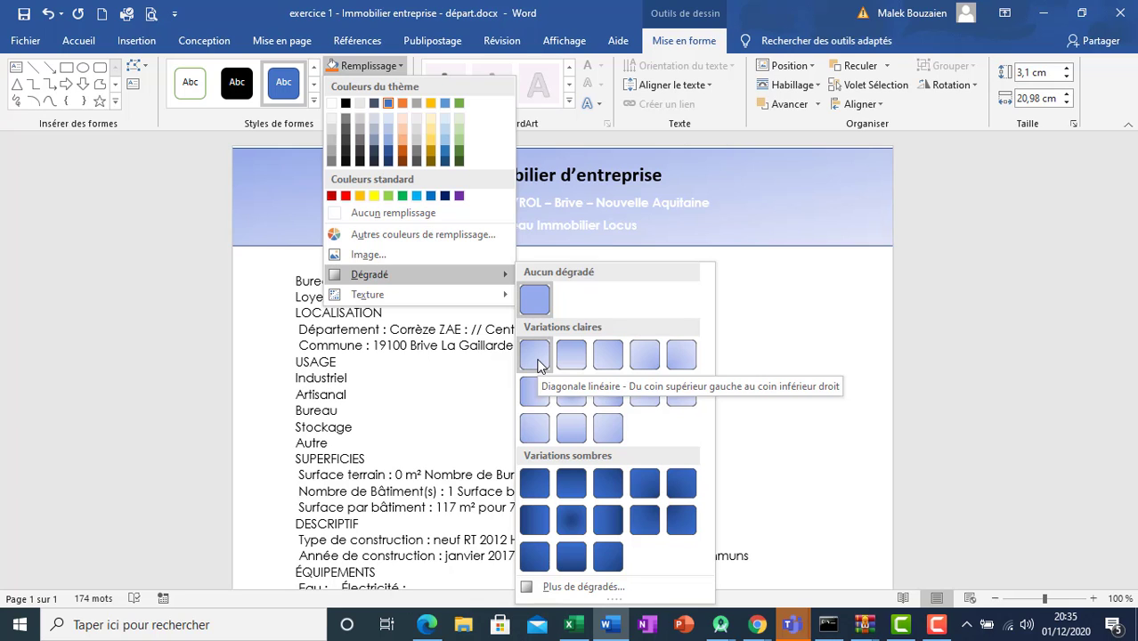
pyautogui.click(537, 365)
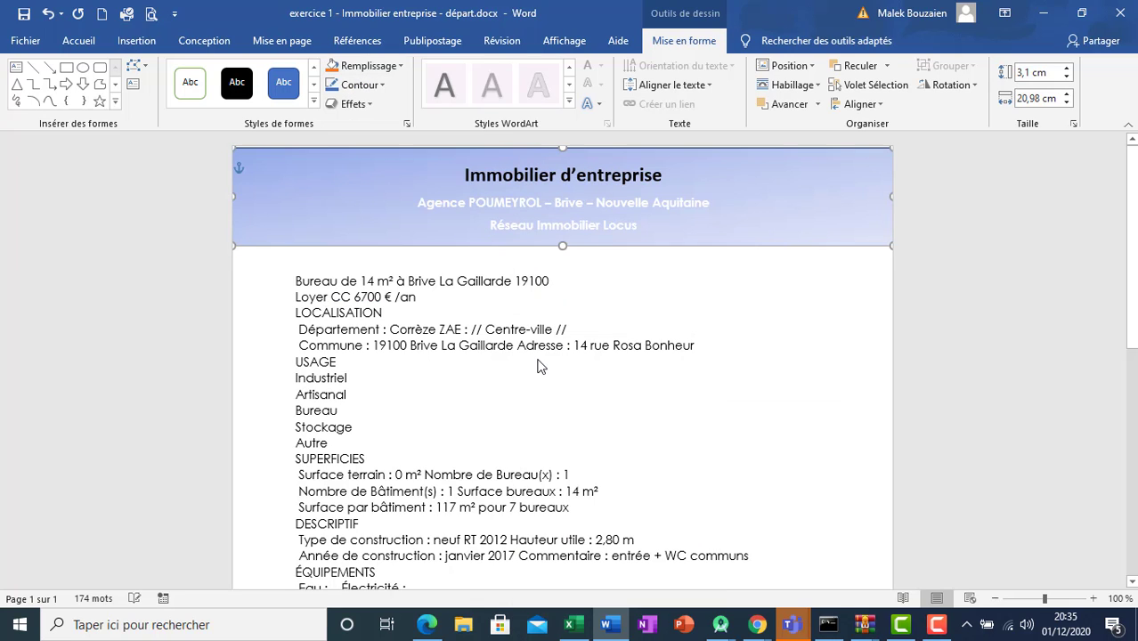
pyautogui.click(636, 288)
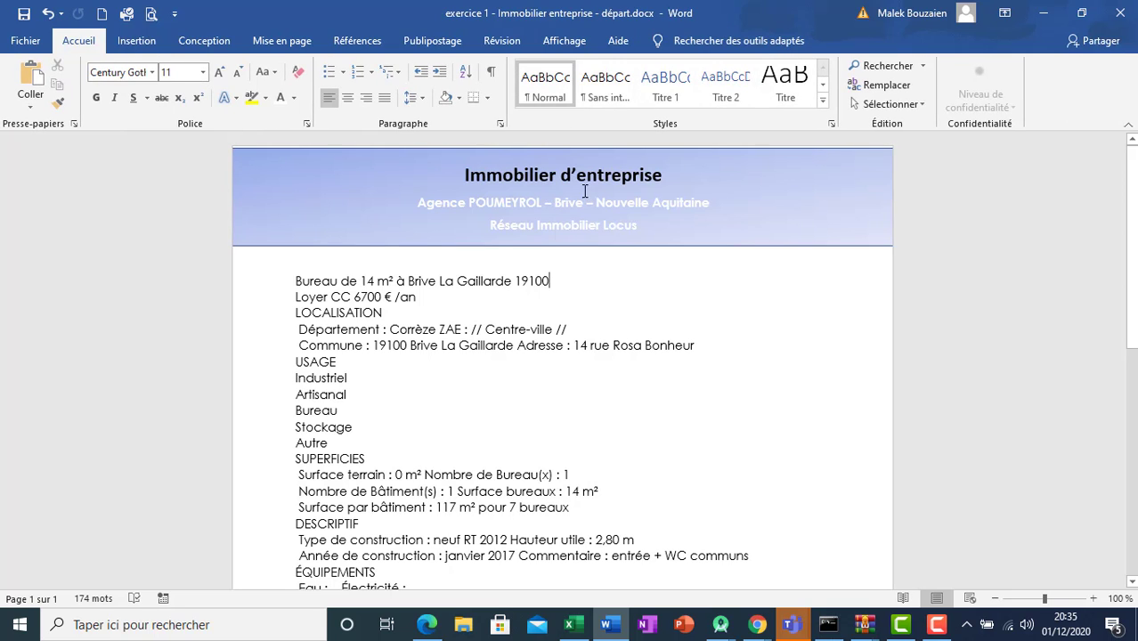
# - Shift the gradient banner up slightly so its upper edge meets the top of the page
pyautogui.click(551, 147)
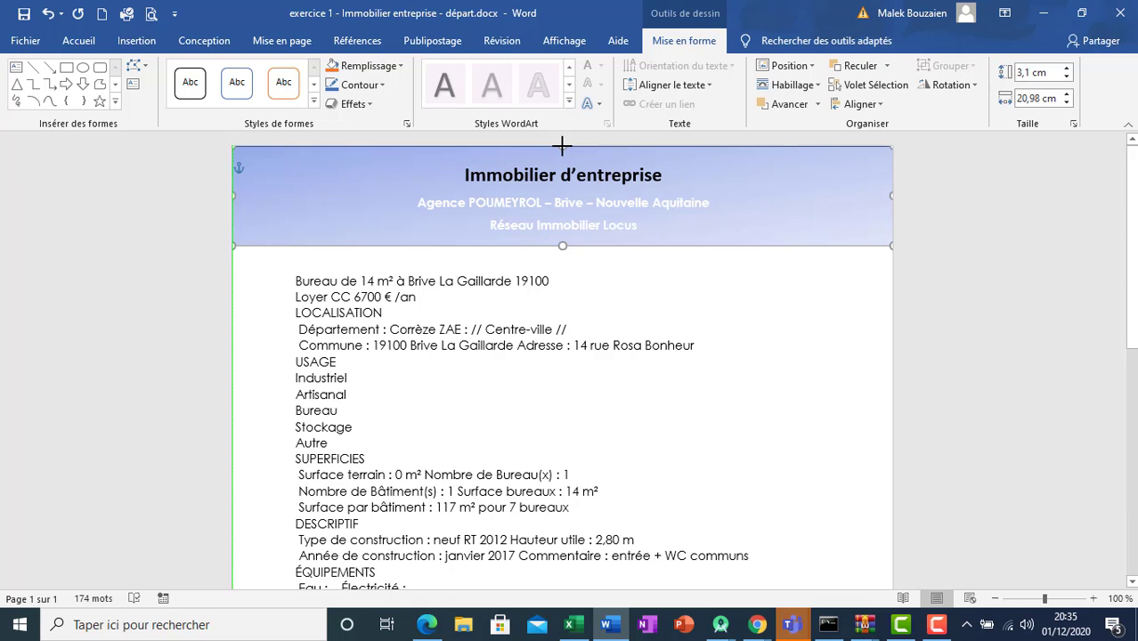
pyautogui.click(613, 264)
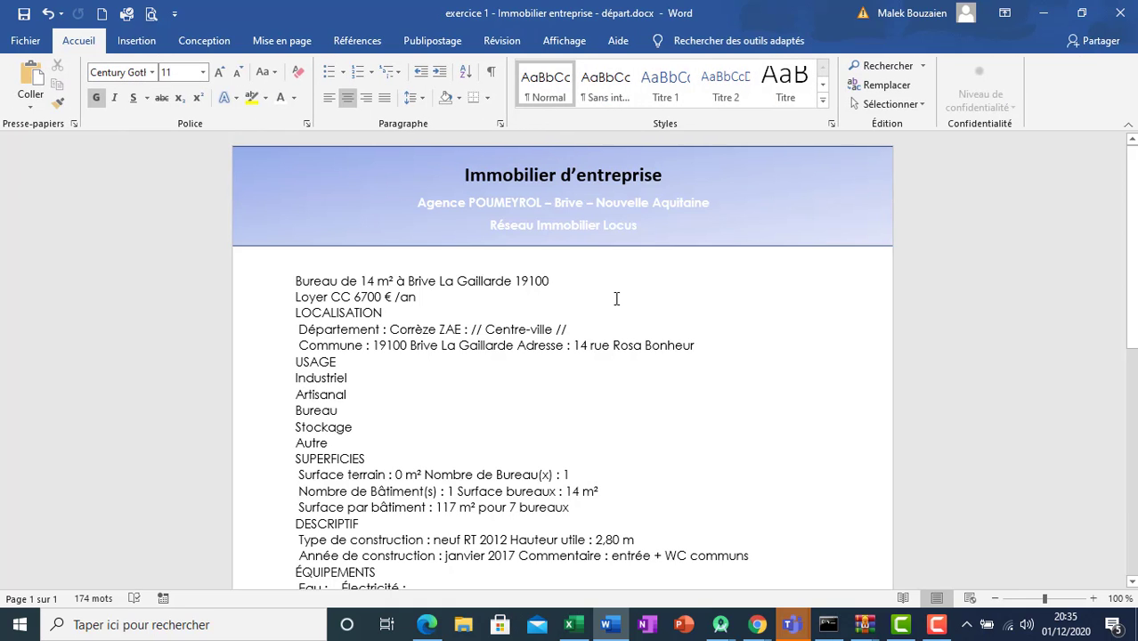
pyautogui.click(606, 344)
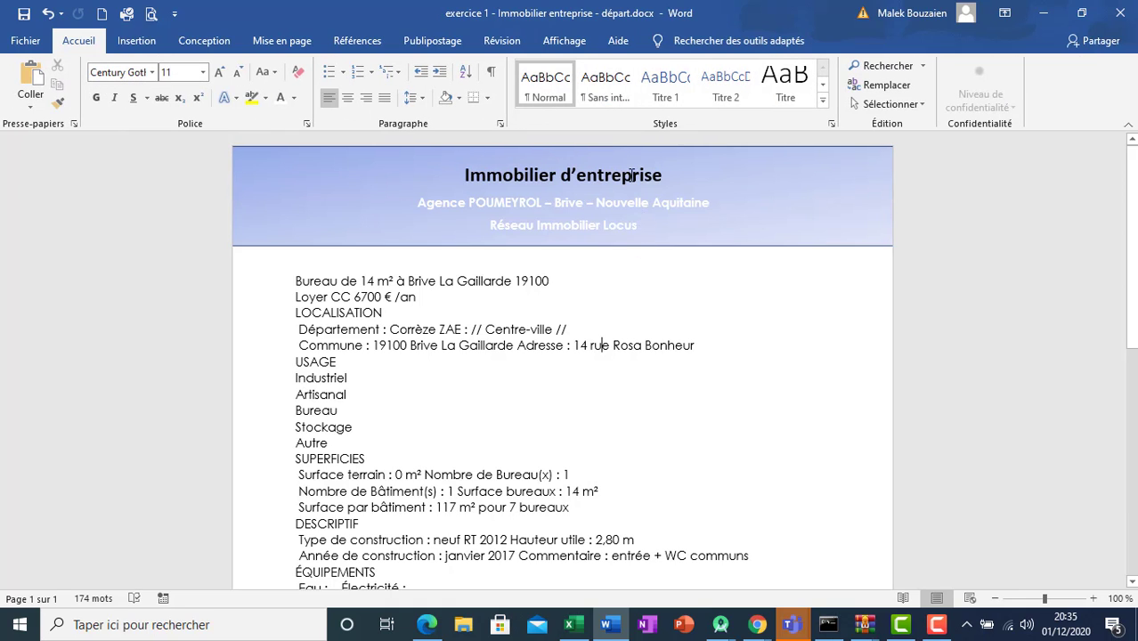
pyautogui.click(587, 148)
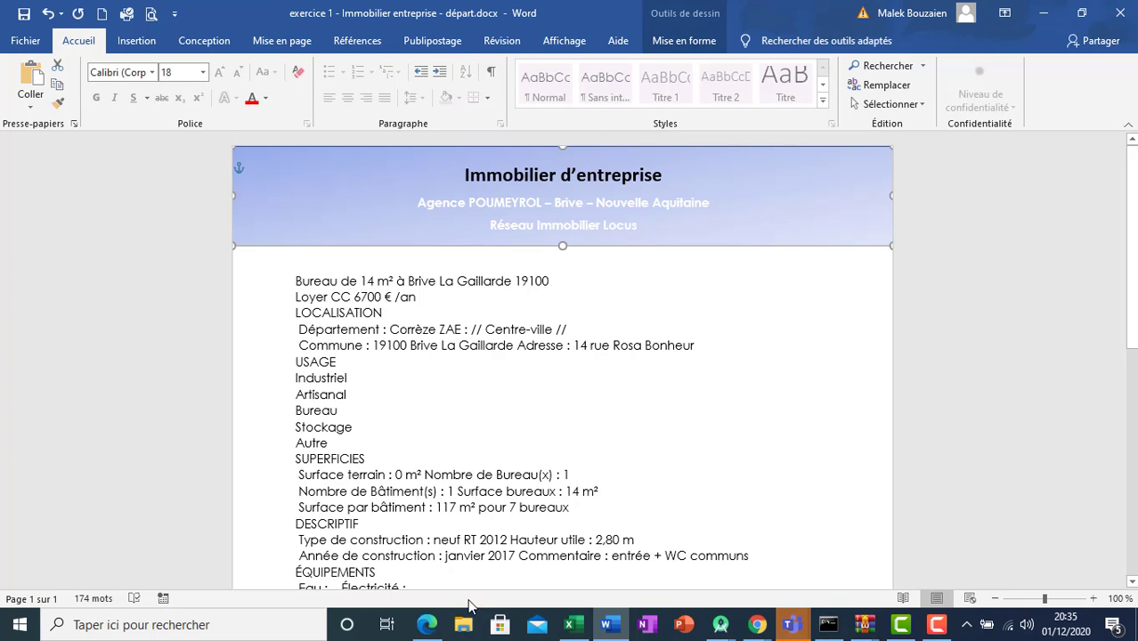
# - Compare with the reference PDF and insert two blank lines between the line "Loyer CC 6700 € /an" and the heading "LOCALISATION"
pyautogui.click(425, 626)
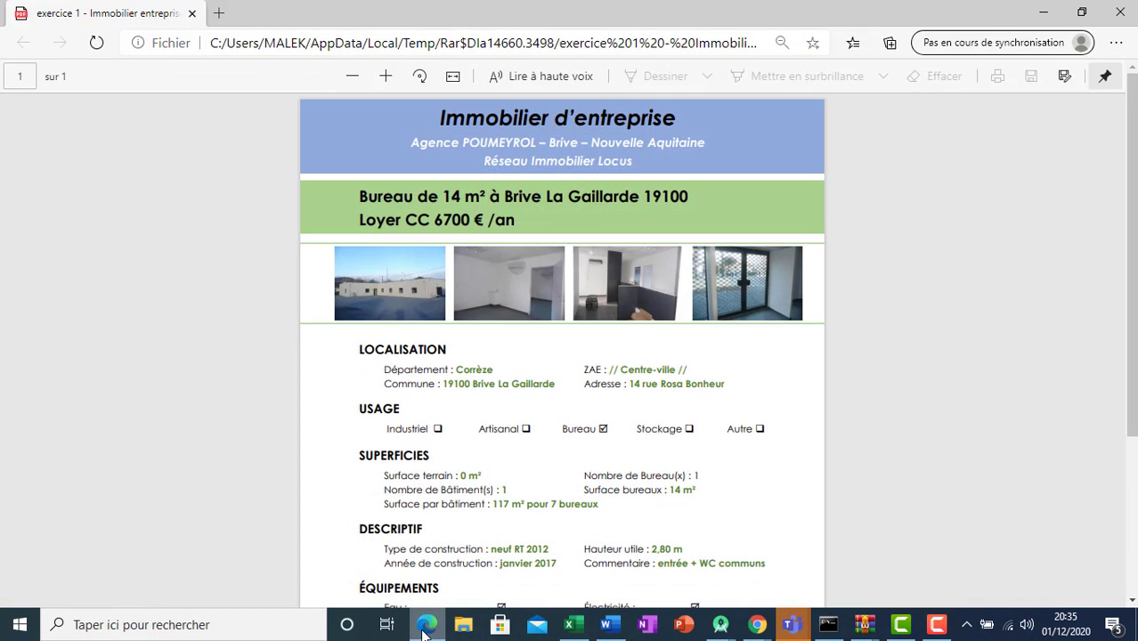
pyautogui.click(424, 629)
pyautogui.click(425, 629)
pyautogui.click(425, 629)
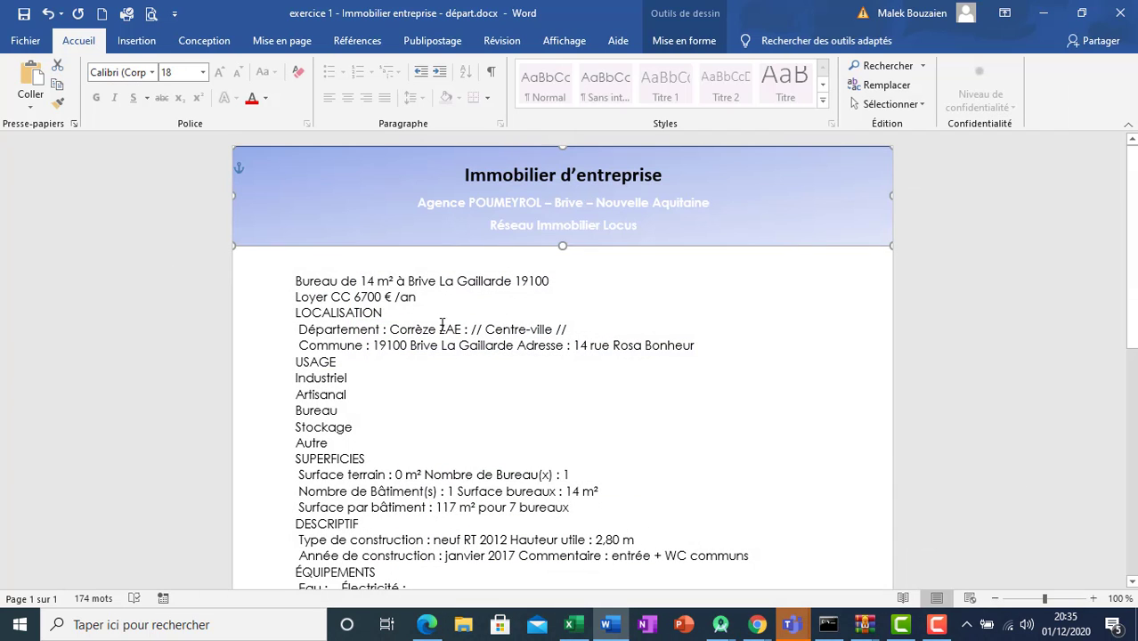
pyautogui.moveTo(422, 296); pyautogui.dragTo(285, 280)
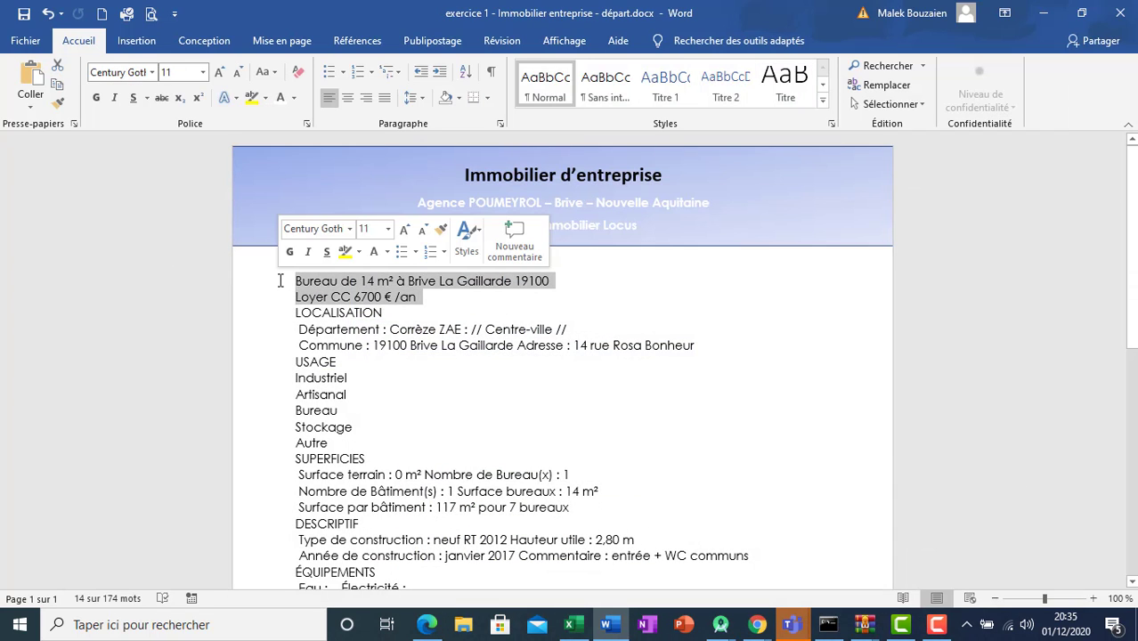
pyautogui.click(424, 629)
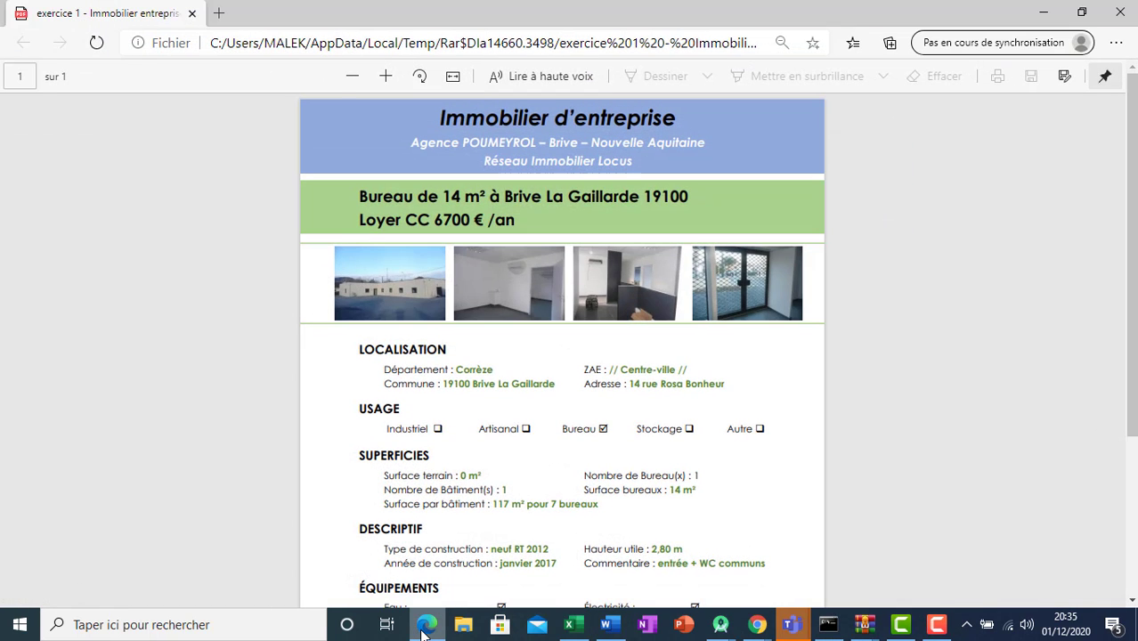
pyautogui.click(425, 628)
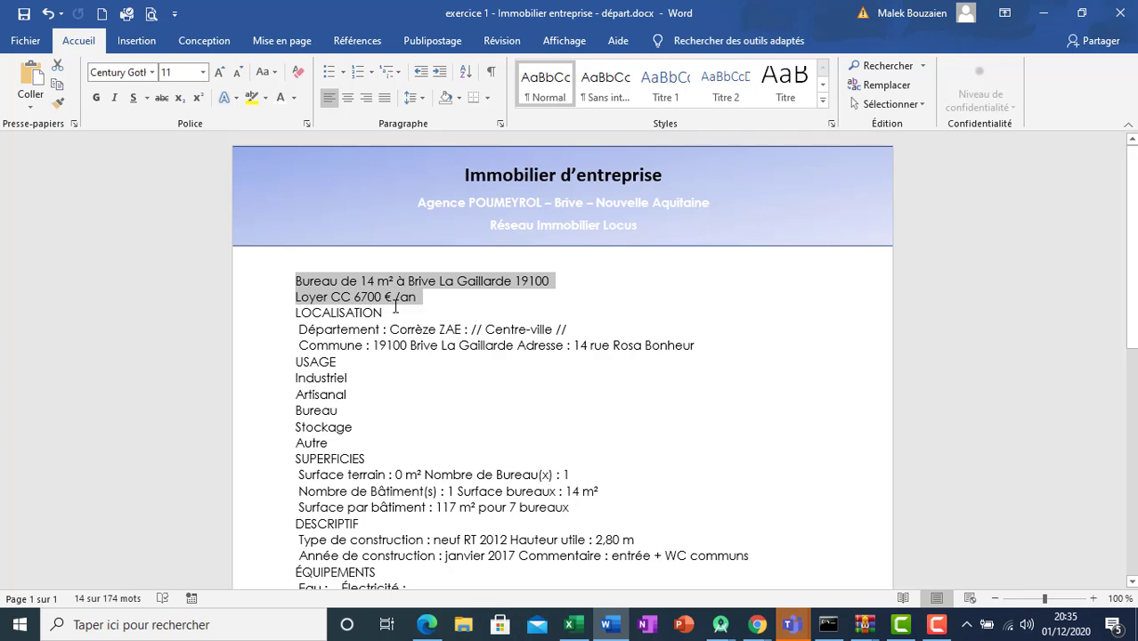
pyautogui.click(427, 307)
pyautogui.press('Return')
pyautogui.press('Return')
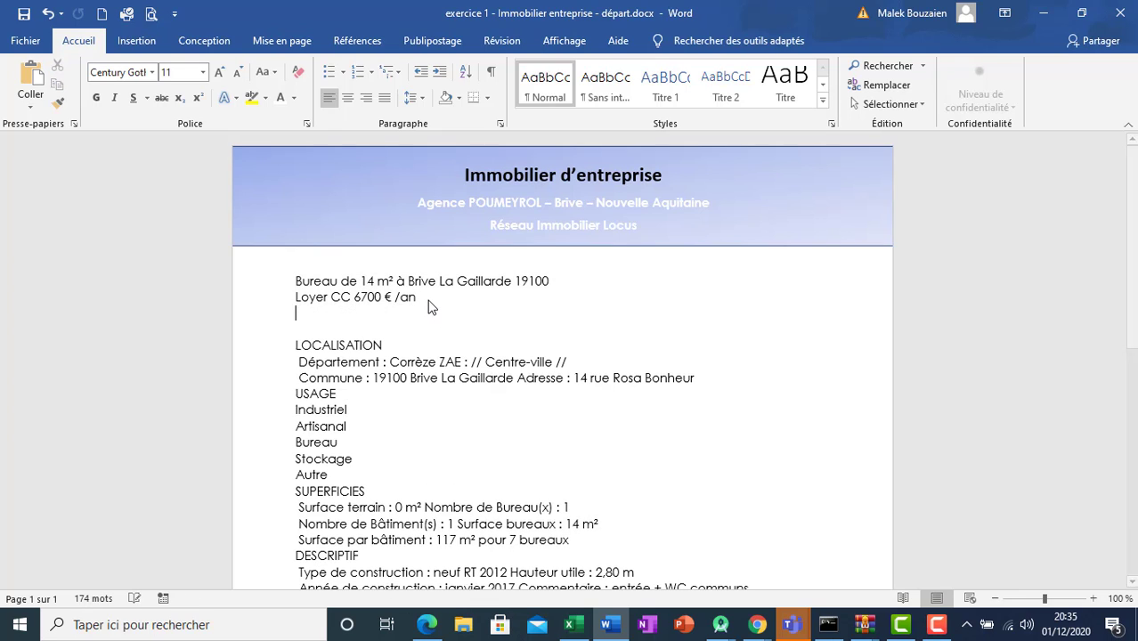
# - Format the "Bureau de 14 m²" and "Loyer CC" lines as bold, size 12, and set their spacing before to 6 pt
pyautogui.moveTo(422, 299); pyautogui.dragTo(285, 274)
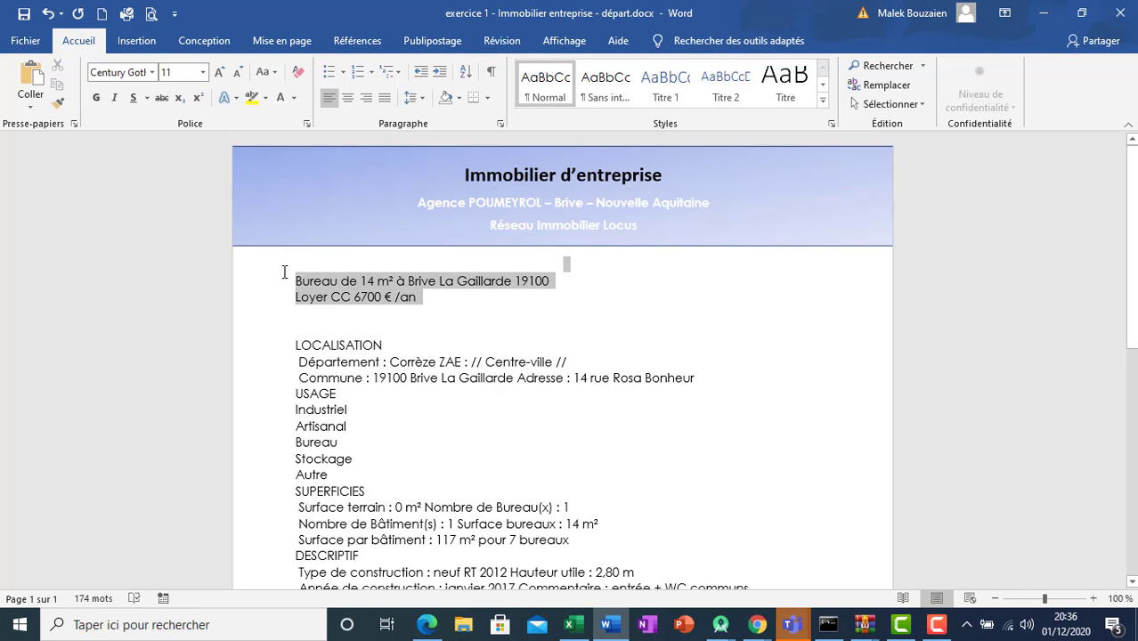
pyautogui.click(219, 75)
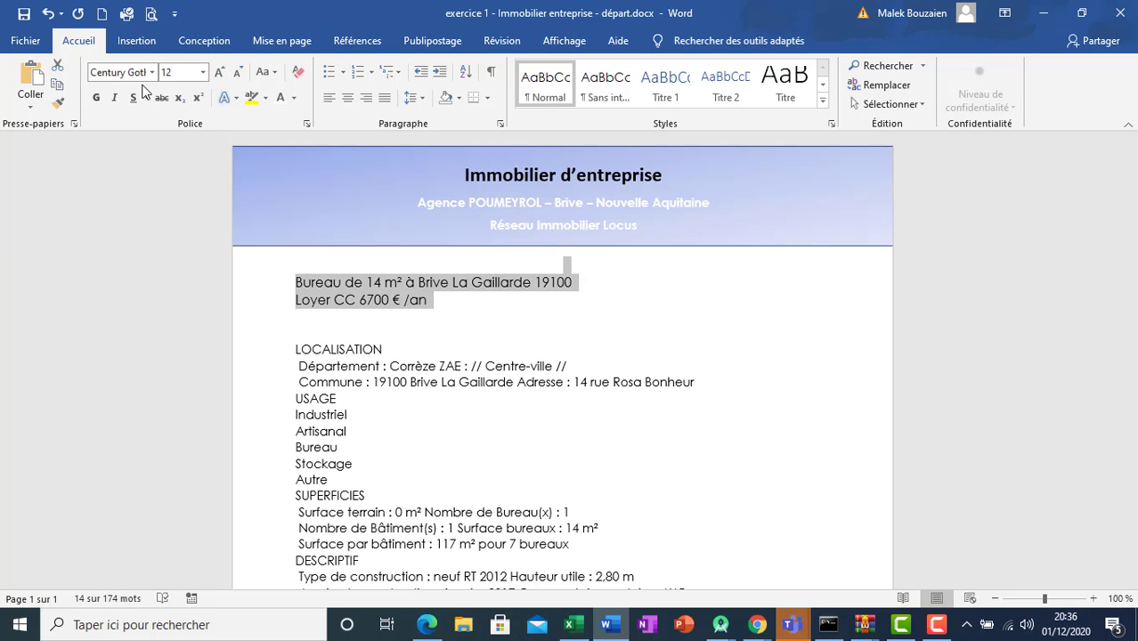
pyautogui.click(427, 625)
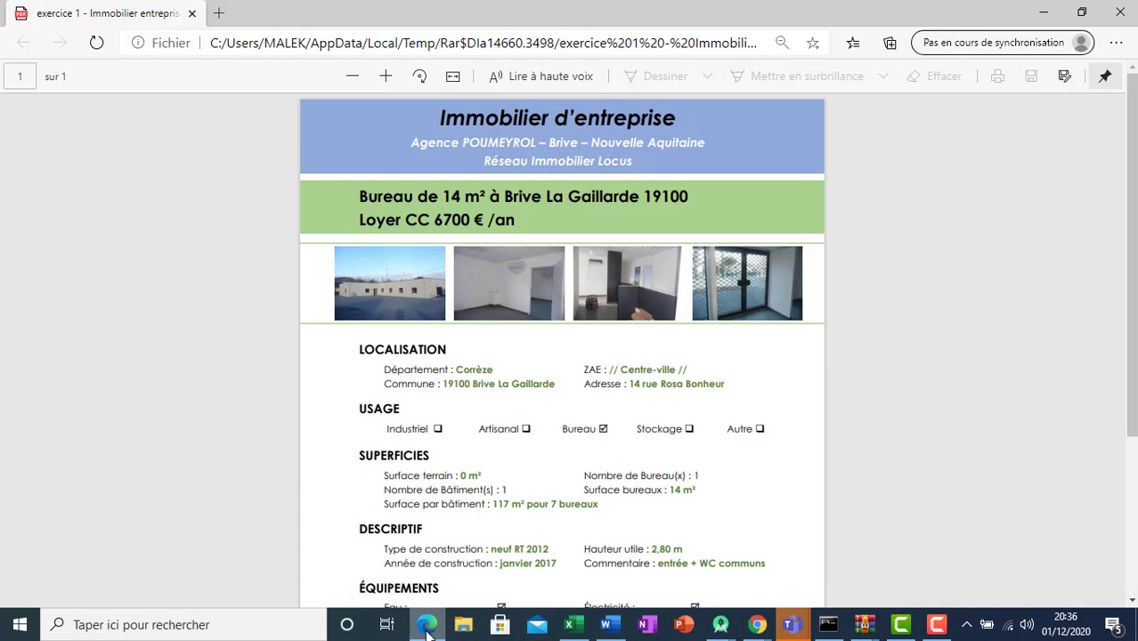
pyautogui.click(427, 625)
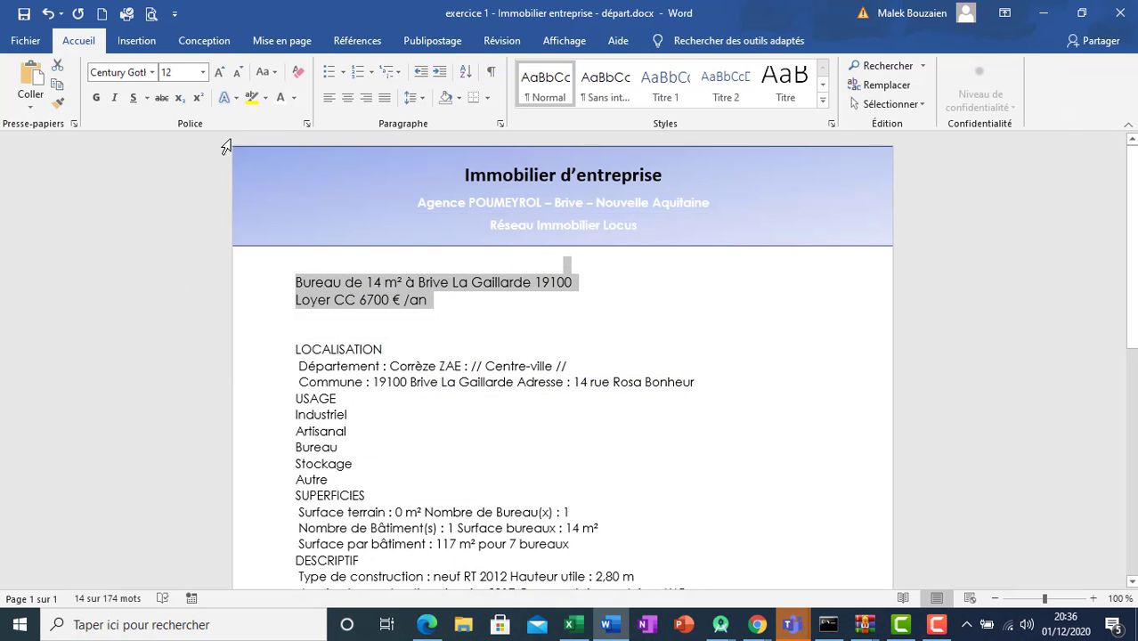
pyautogui.click(96, 98)
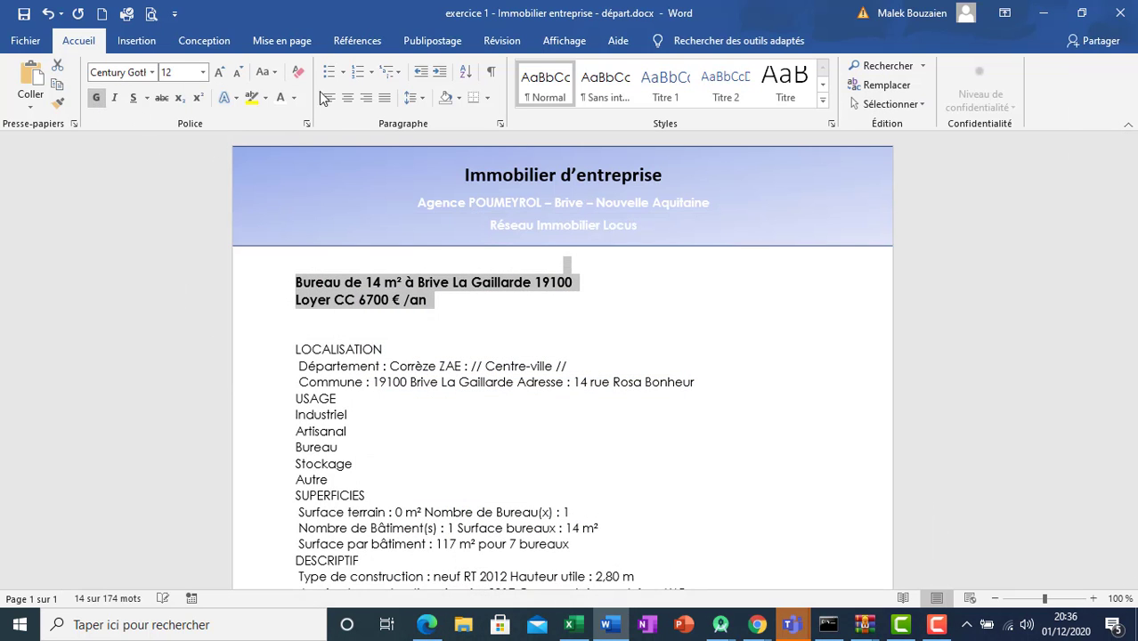
pyautogui.click(278, 41)
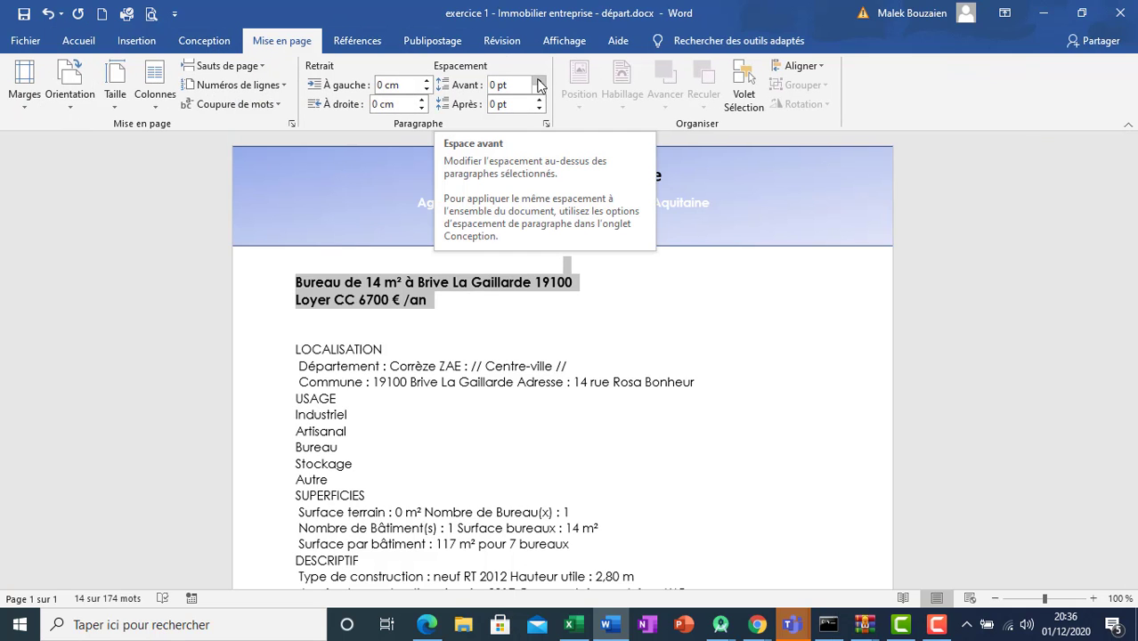
pyautogui.click(538, 81)
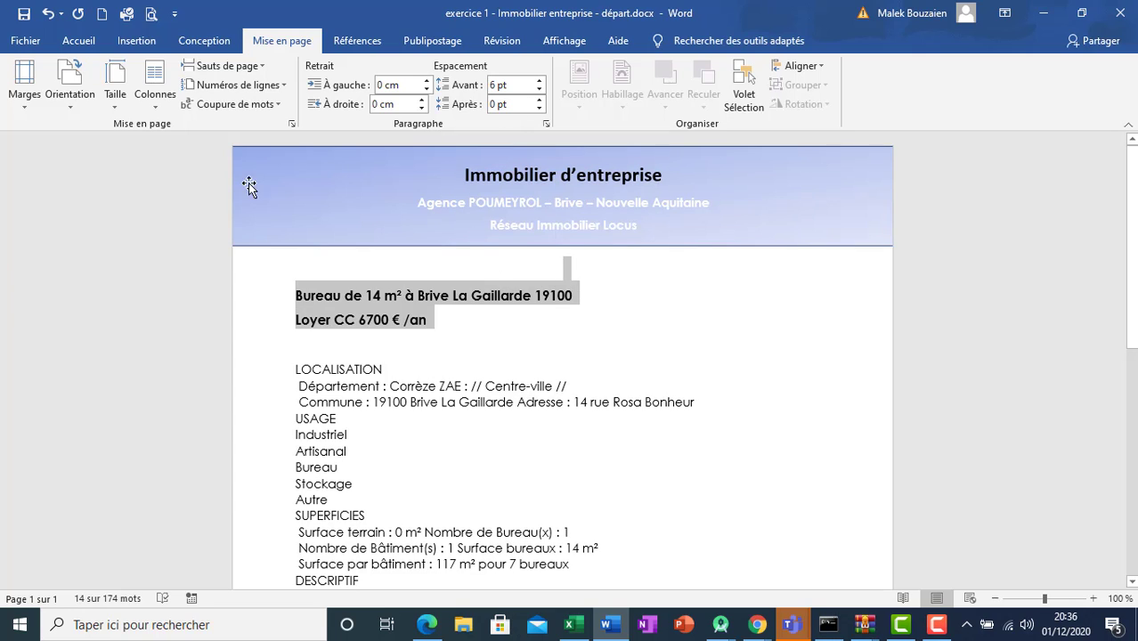
# - Draw a rectangle about 2.67 by 20.93 cm over the "Bureau de 14 m²" and "Loyer CC" lines, filled Vert, Accentuation6, plus clair 60 %
pyautogui.click(147, 42)
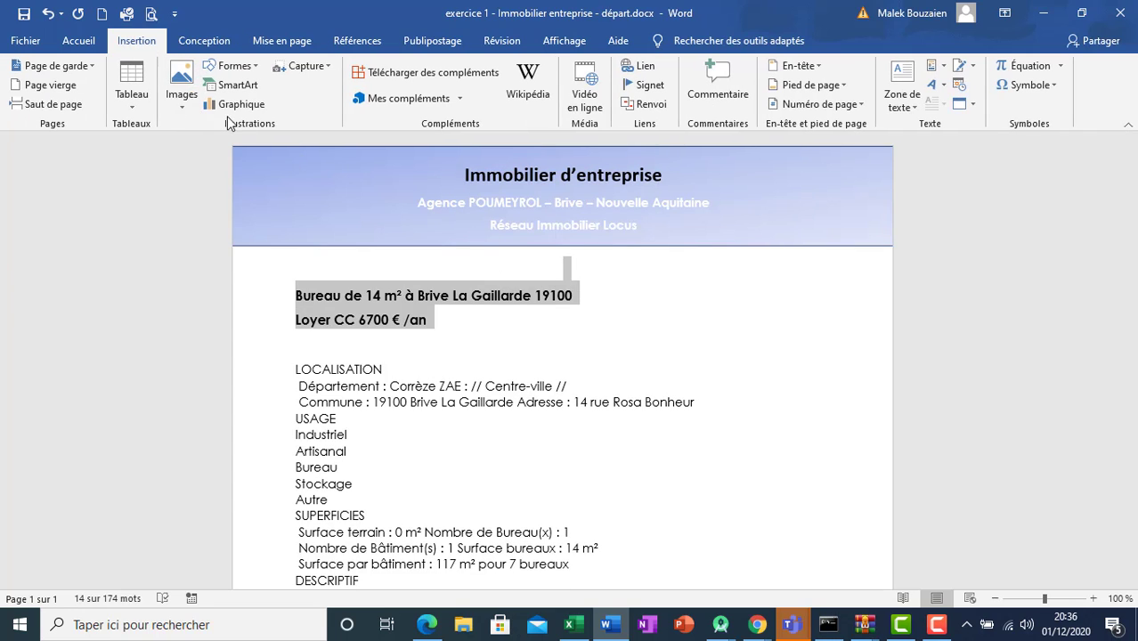
pyautogui.click(234, 66)
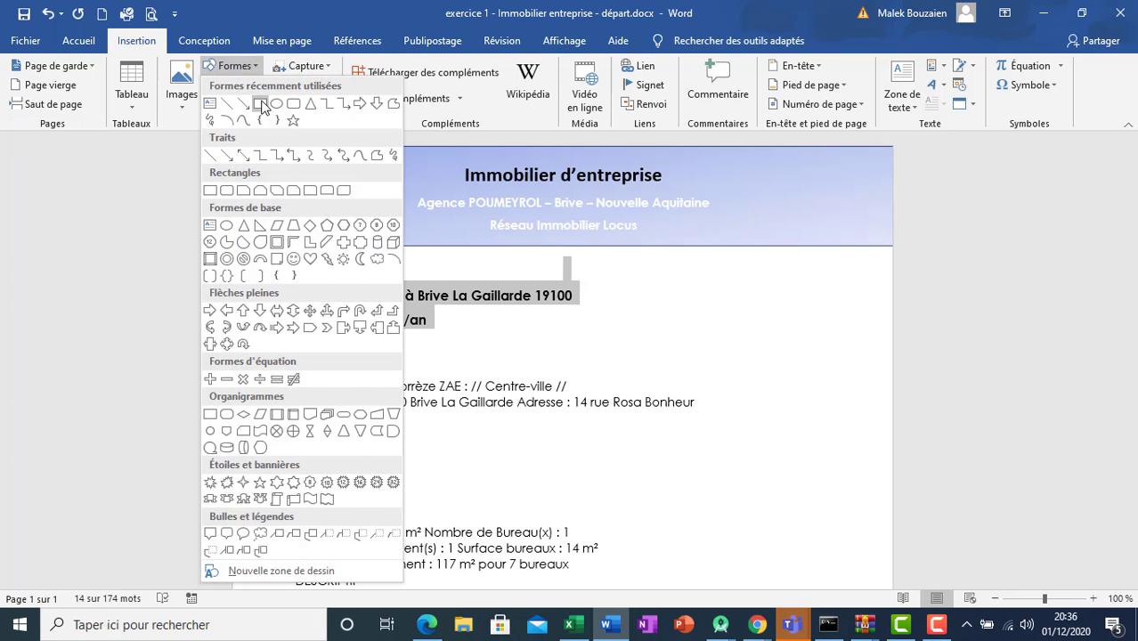
pyautogui.click(260, 104)
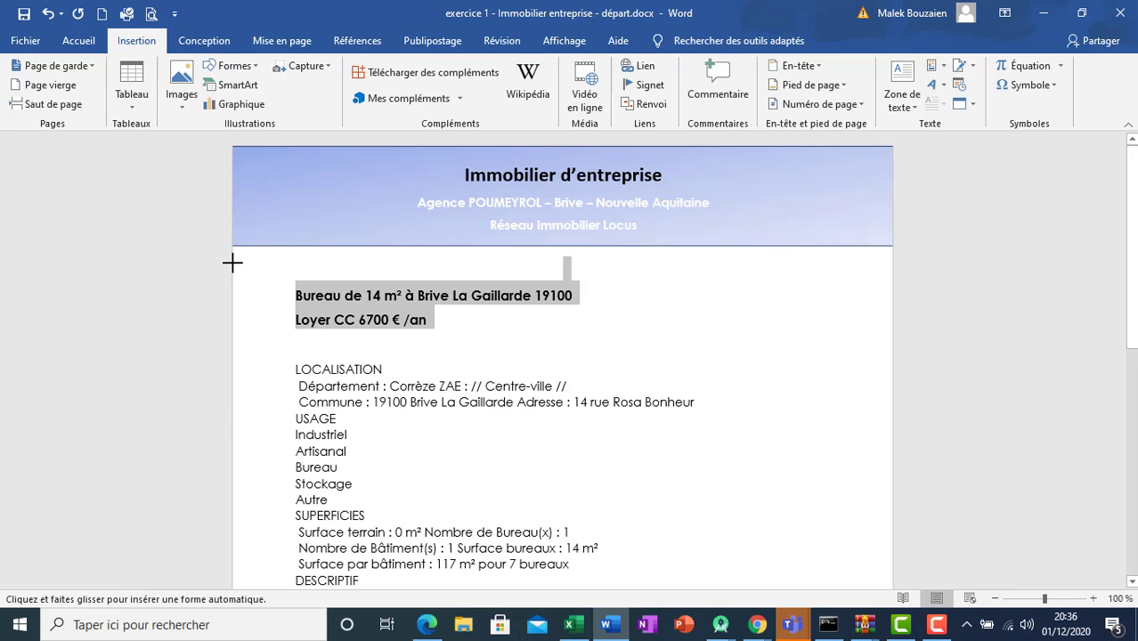
pyautogui.moveTo(233, 263)
pyautogui.mouseDown()
pyautogui.moveTo(559, 349)
pyautogui.moveTo(892, 347)
pyautogui.mouseUp()
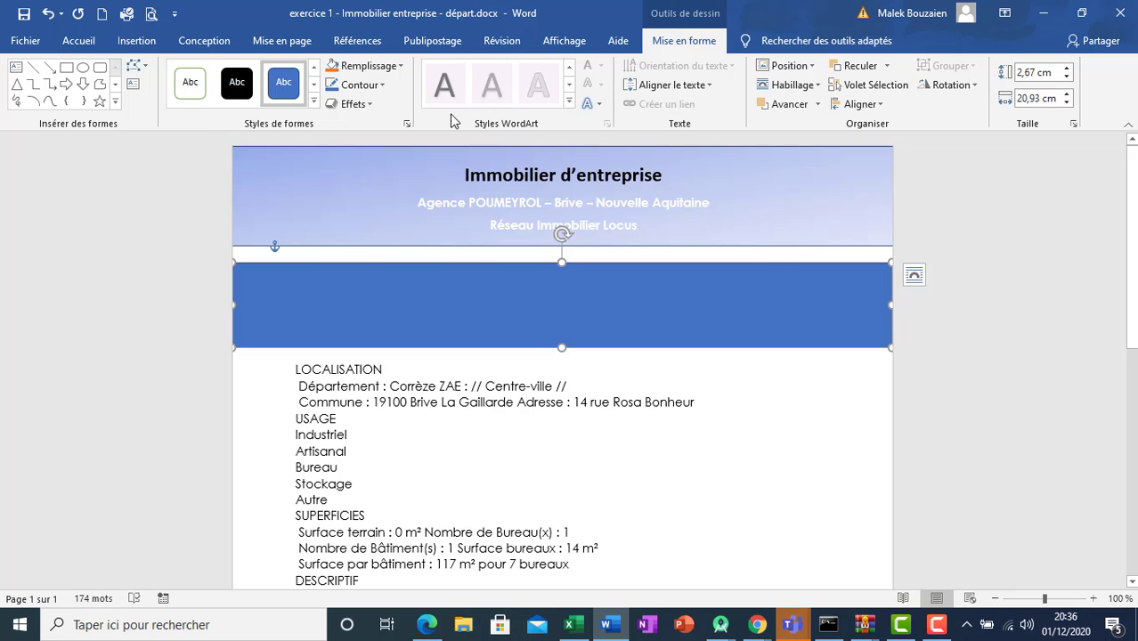
pyautogui.click(397, 70)
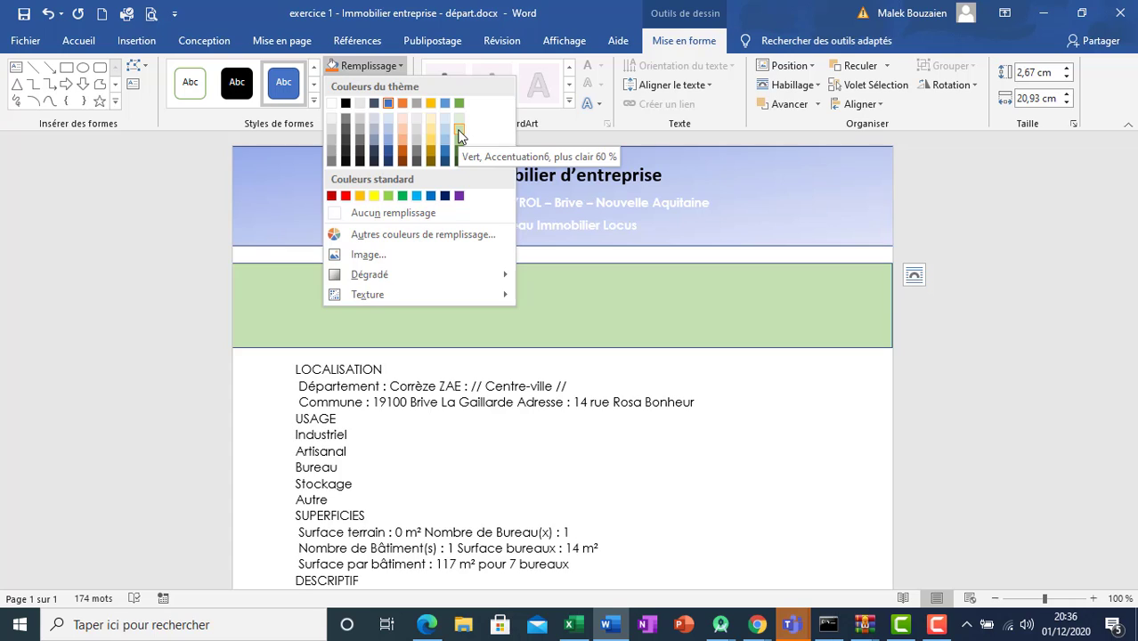
pyautogui.click(460, 135)
# - Send the green rectangle behind the text of the "Bureau de 14 m²" and "Loyer CC" lines
pyautogui.rightClick(498, 281)
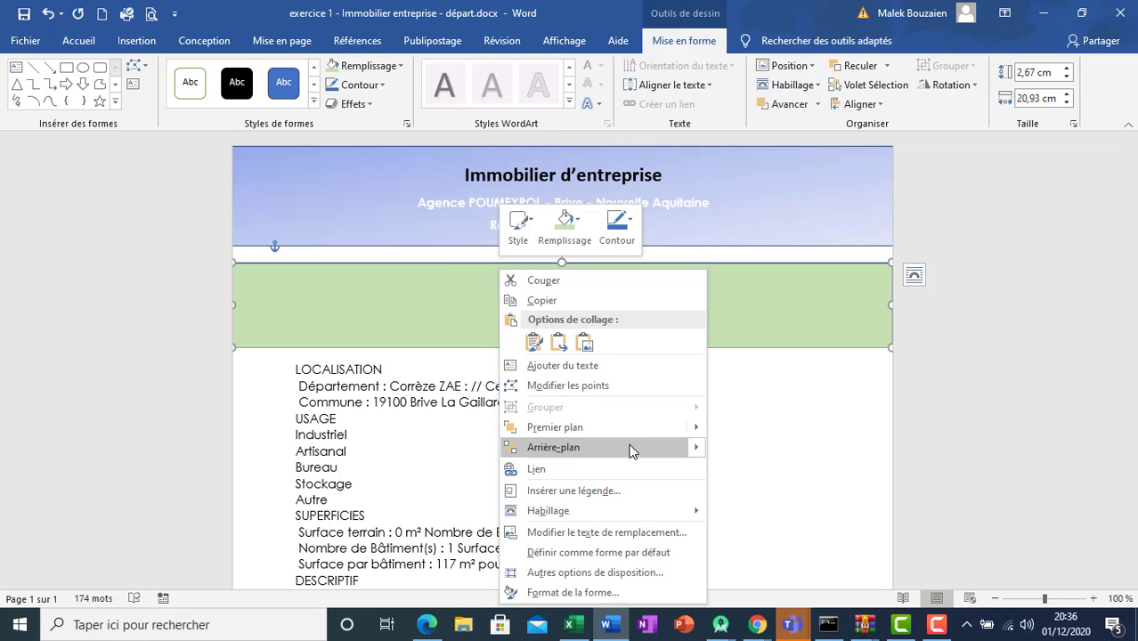
pyautogui.moveTo(697, 449)
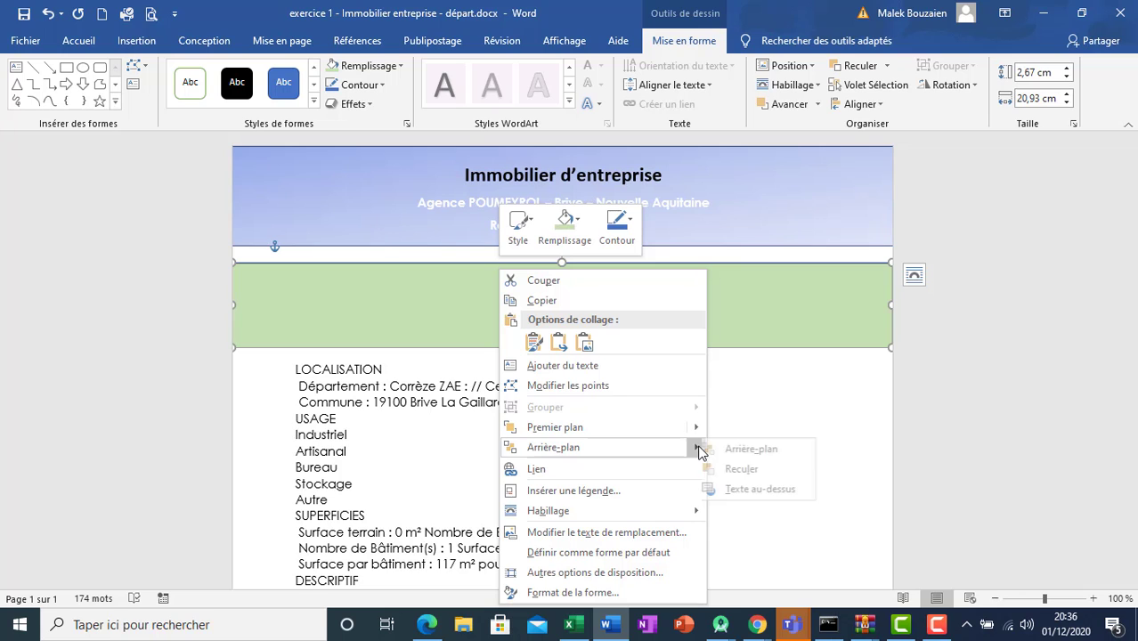
pyautogui.click(737, 493)
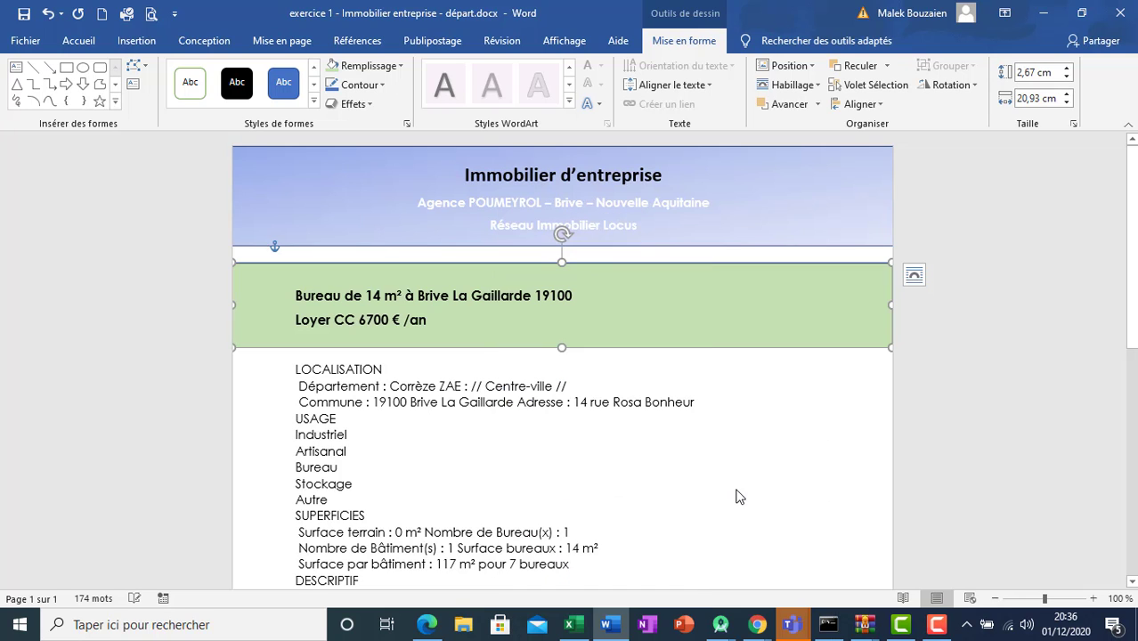
pyautogui.click(616, 375)
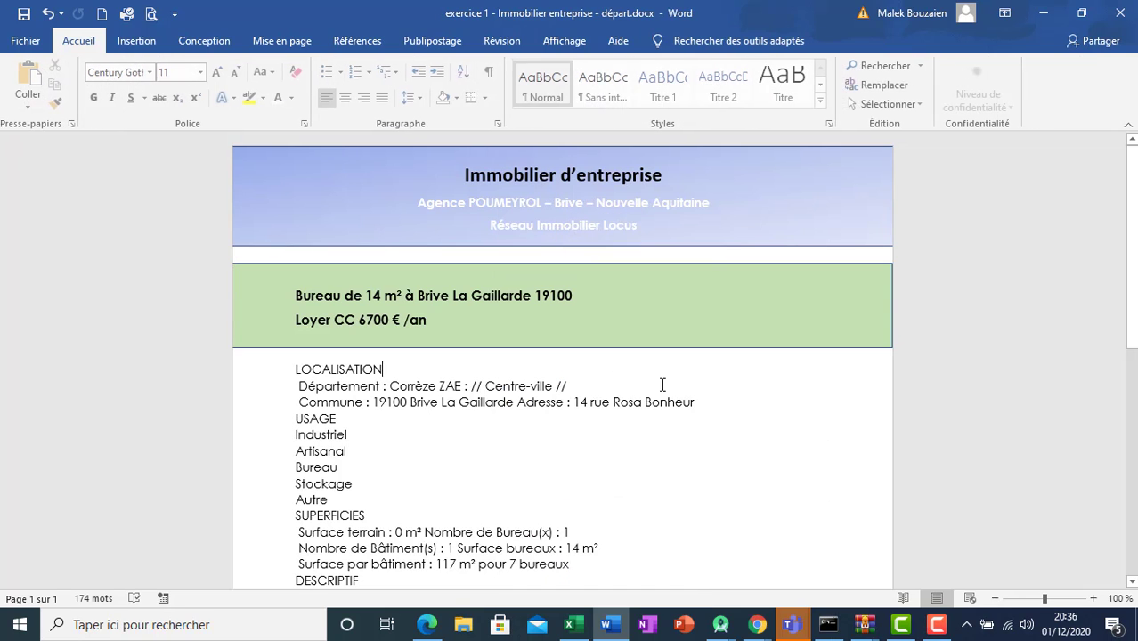
# - Remove the outlines of the green rectangle and of the gradient banner above it
pyautogui.click(888, 336)
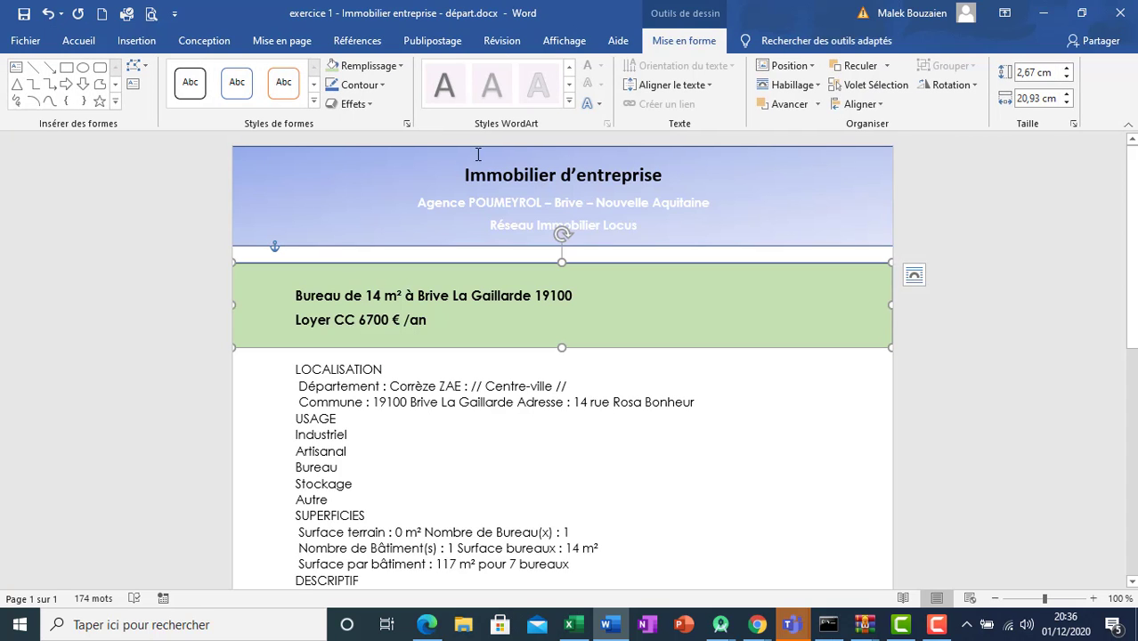
pyautogui.click(382, 84)
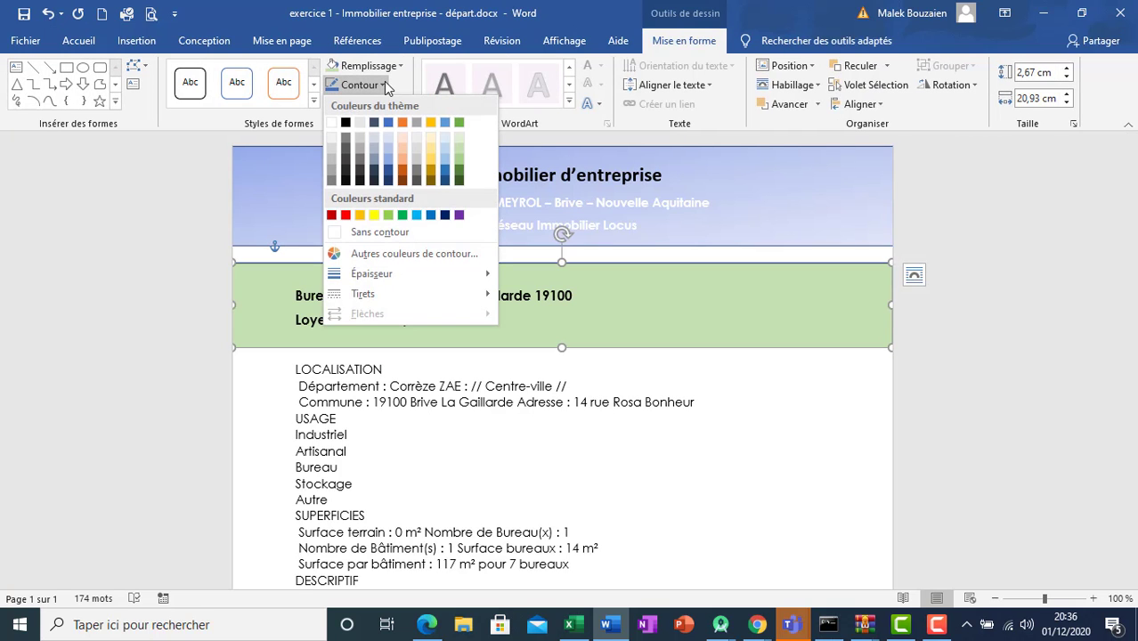
pyautogui.click(386, 235)
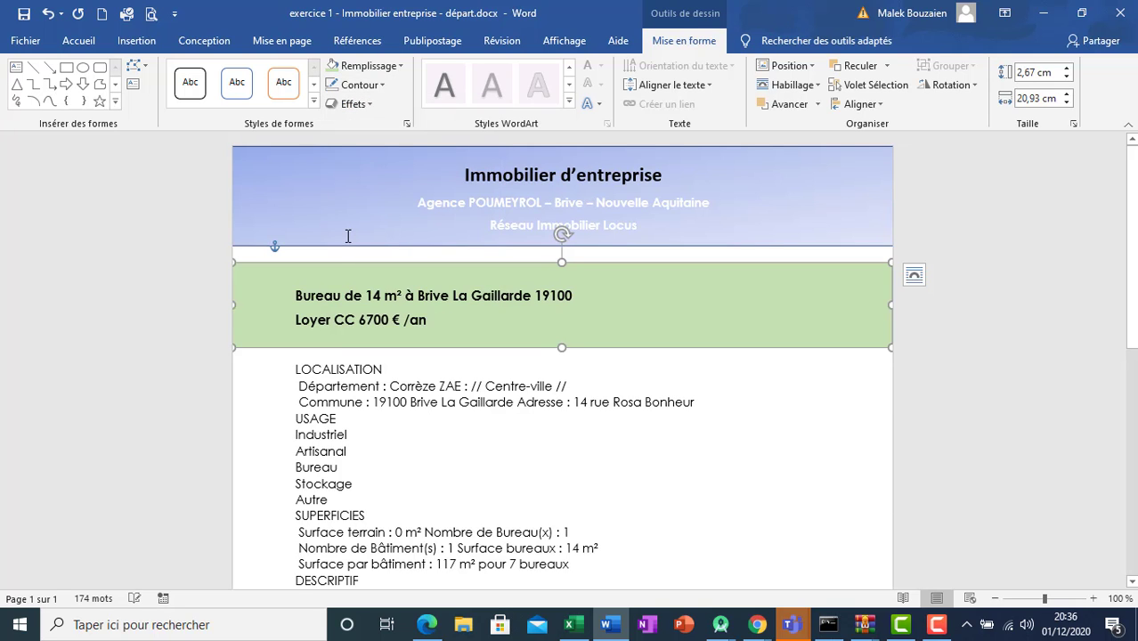
pyautogui.click(344, 242)
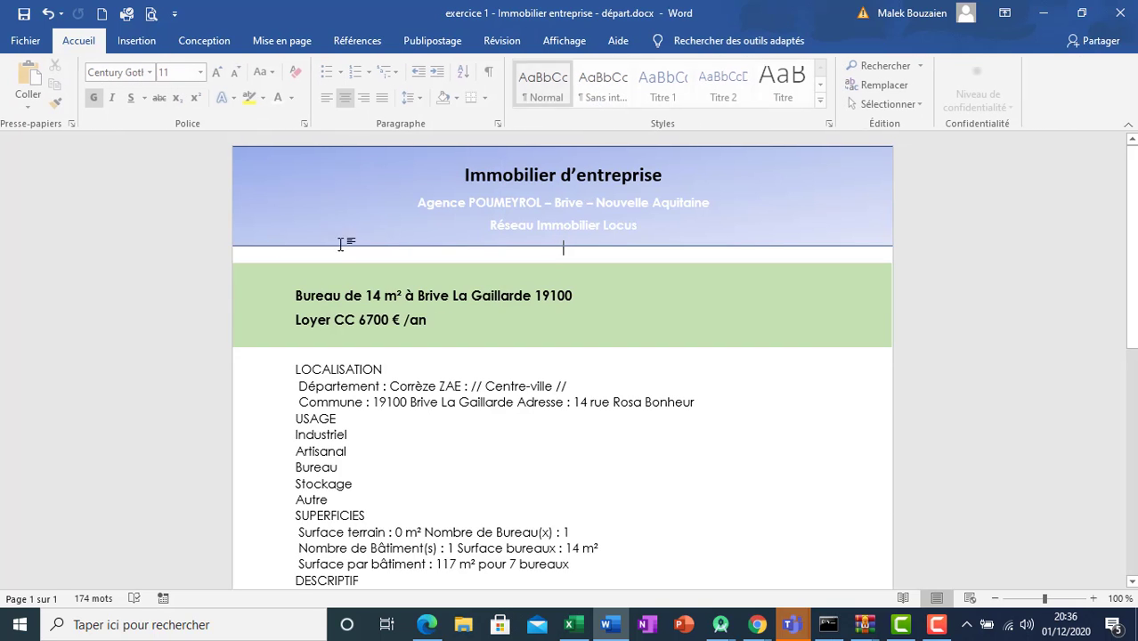
pyautogui.click(312, 150)
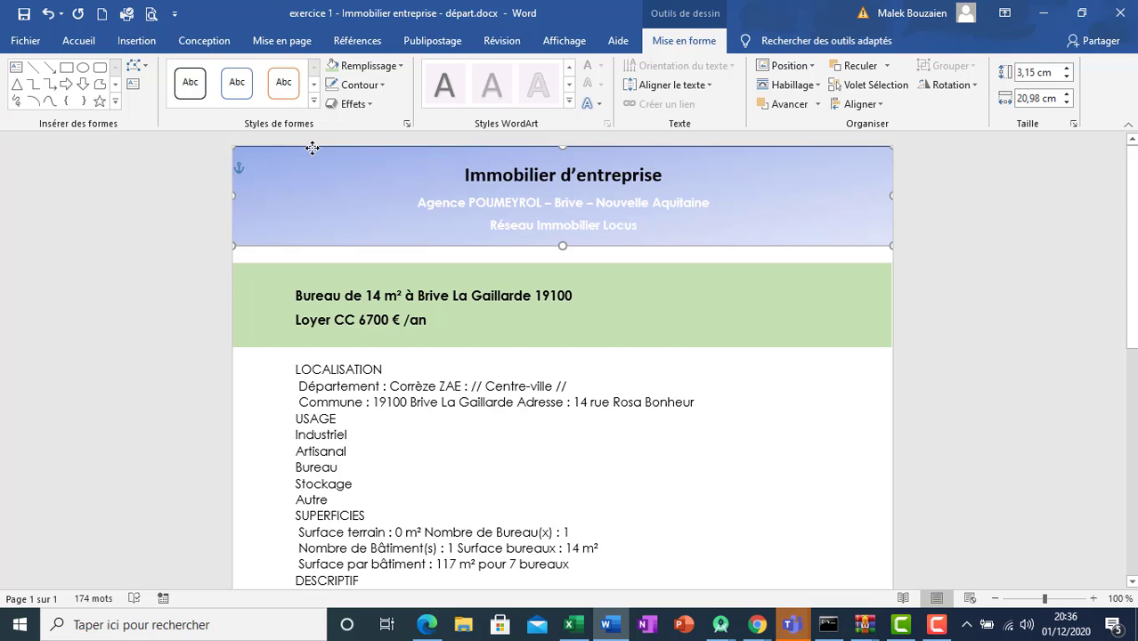
pyautogui.click(375, 83)
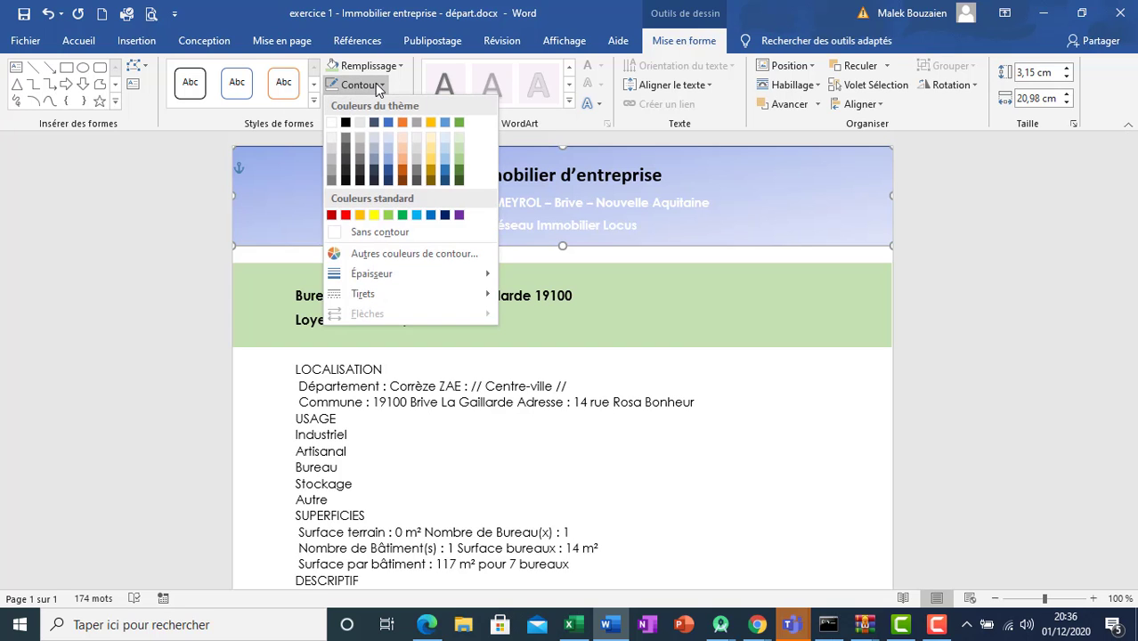
pyautogui.click(367, 232)
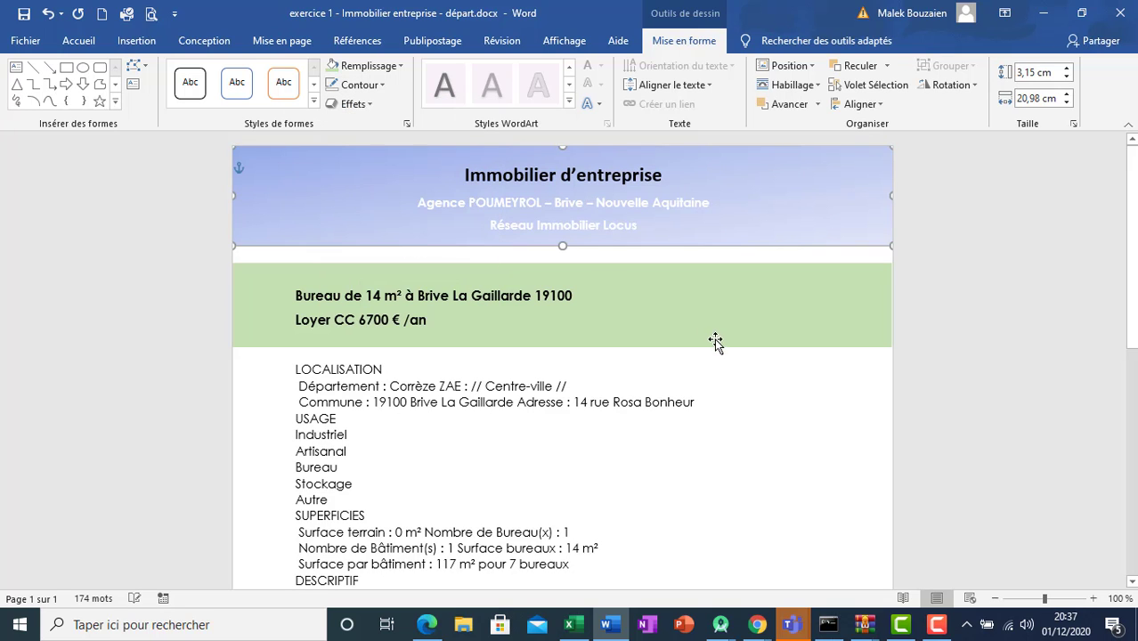
pyautogui.click(759, 394)
# - Nudge the green rectangle slightly to the right so it meets the page's right edge
pyautogui.click(887, 332)
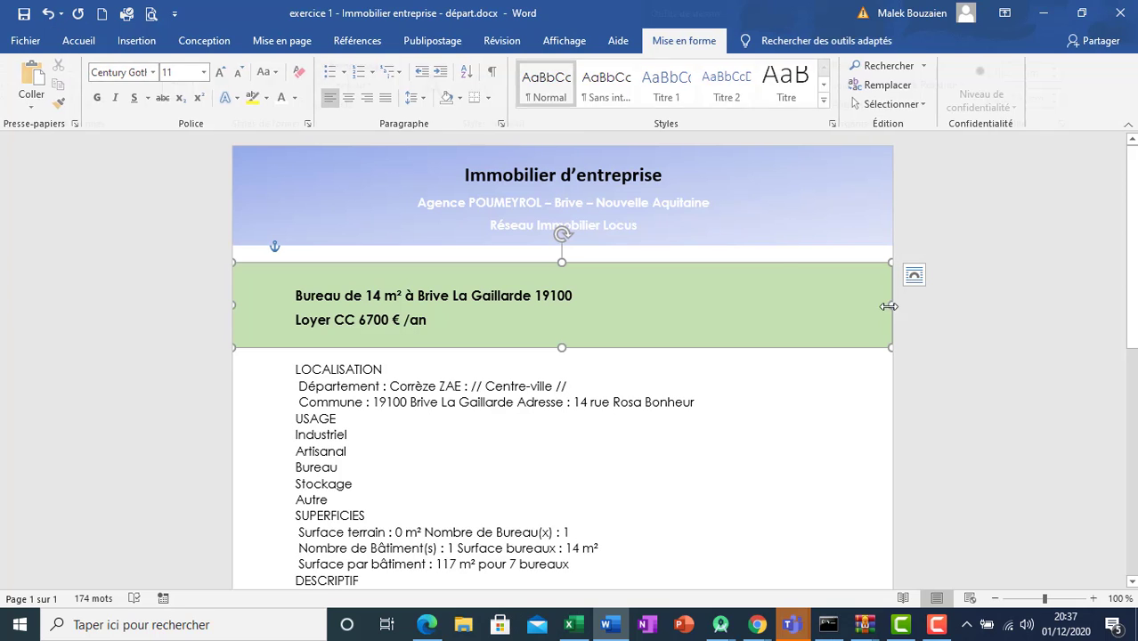
pyautogui.moveTo(891, 303); pyautogui.dragTo(893, 304)
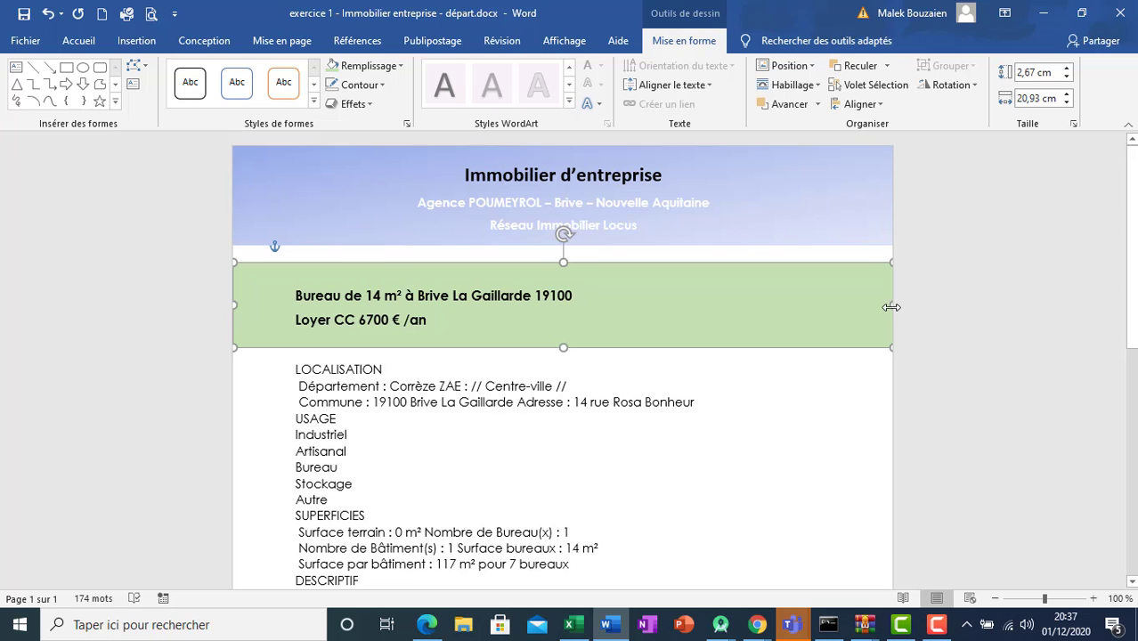
pyautogui.click(826, 405)
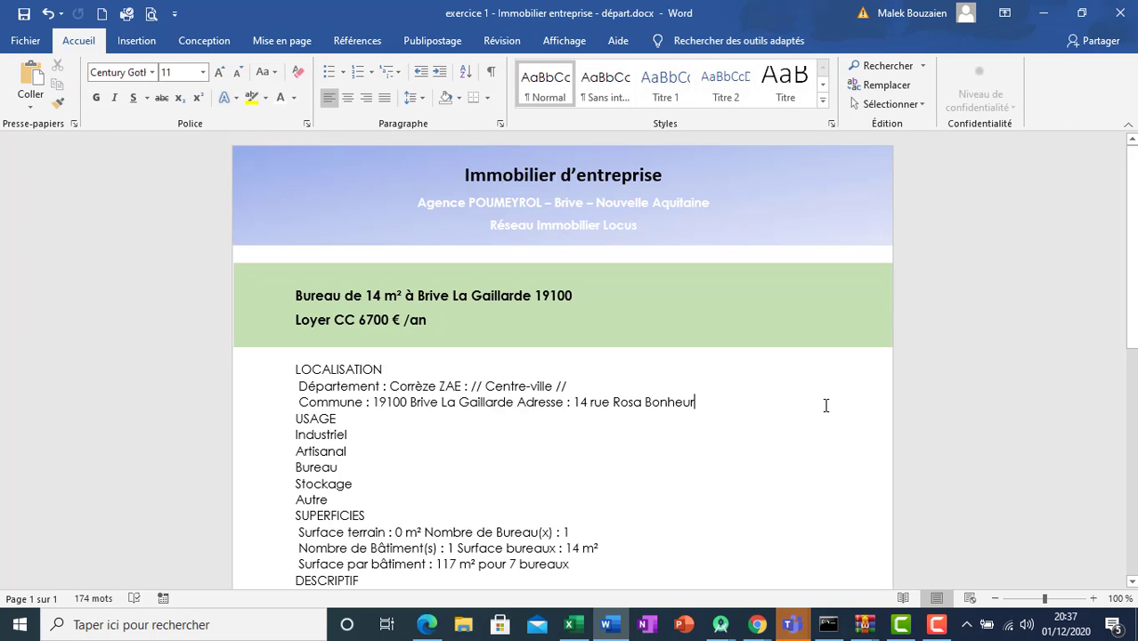
# - Insert four blank lines before the heading "LOCALISATION"
pyautogui.click(290, 369)
pyautogui.press('Return')
pyautogui.press('Return')
pyautogui.press('Return')
pyautogui.press('Return')
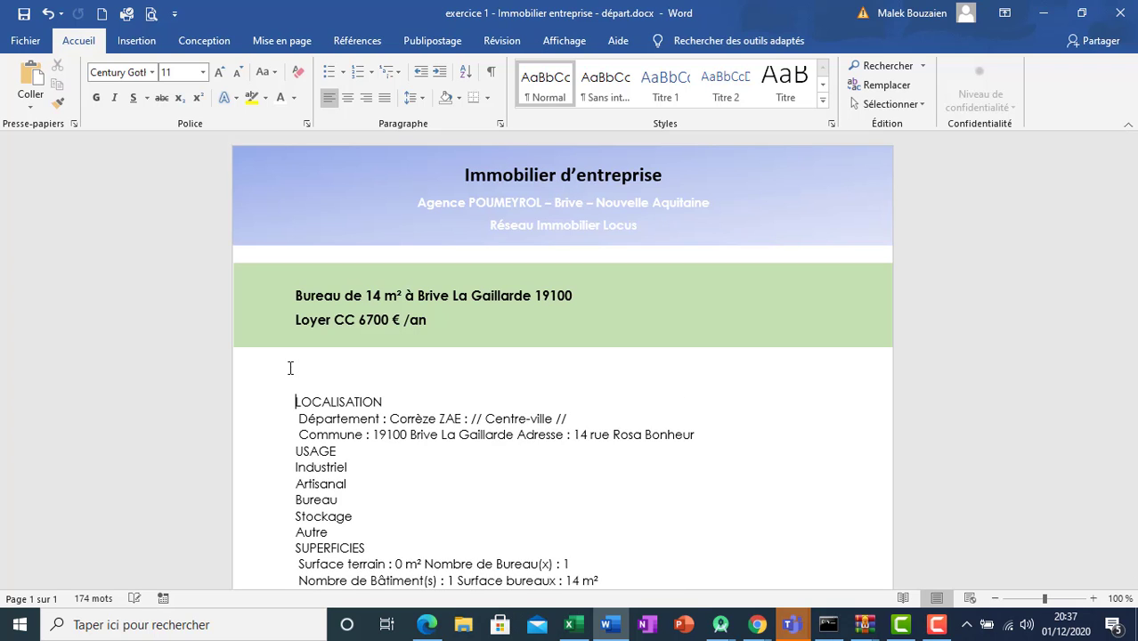
# - Switch to the WinRAR archive and insert bureaux-brive-la-gaillarde-19100-1.jpg into the document below the green banner
pyautogui.moveTo(864, 625)
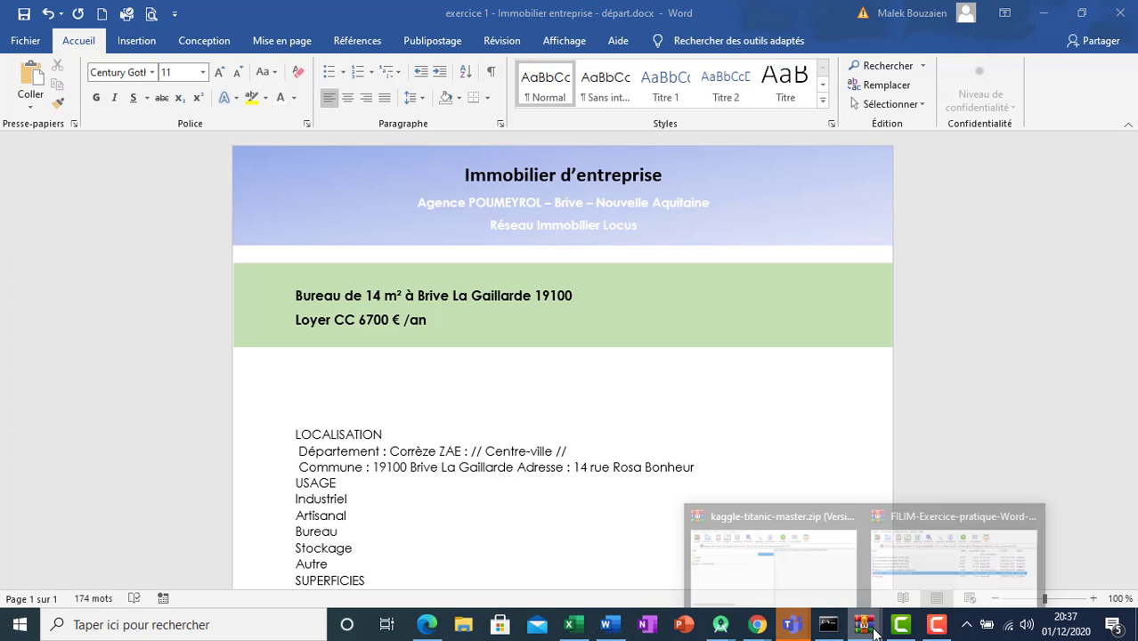
pyautogui.click(927, 548)
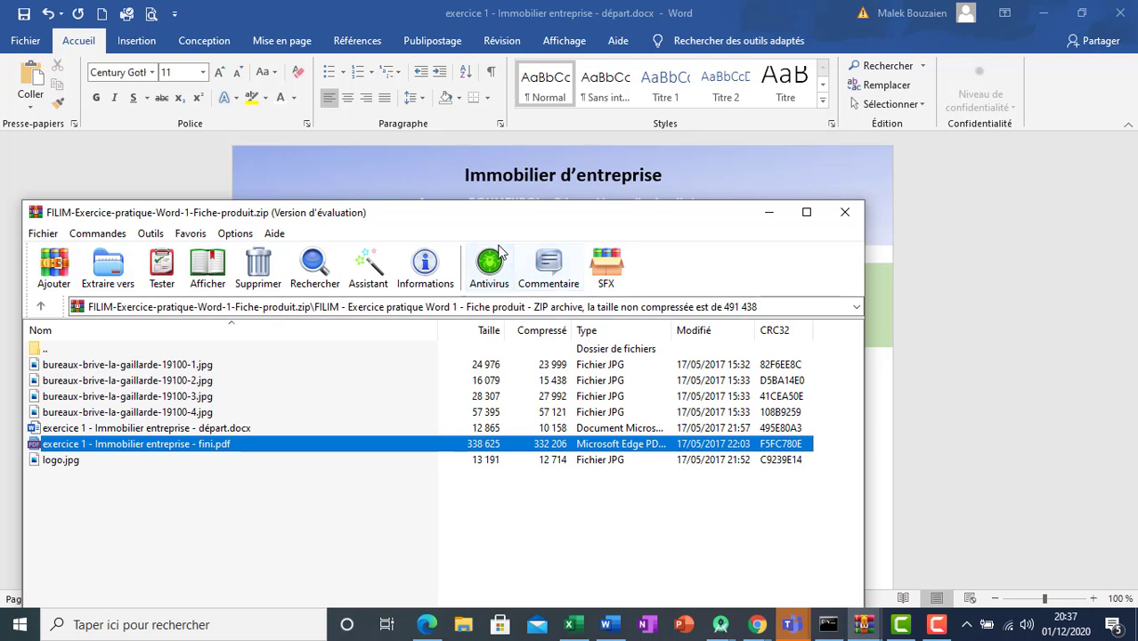
pyautogui.moveTo(467, 214); pyautogui.dragTo(912, 196)
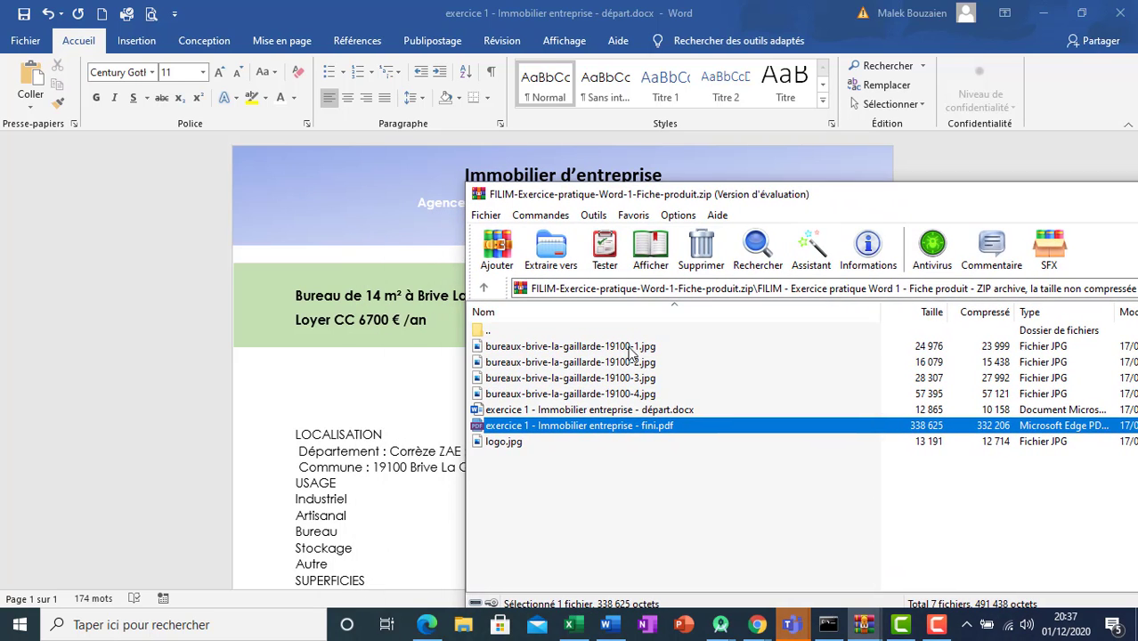
pyautogui.moveTo(628, 347); pyautogui.dragTo(324, 376)
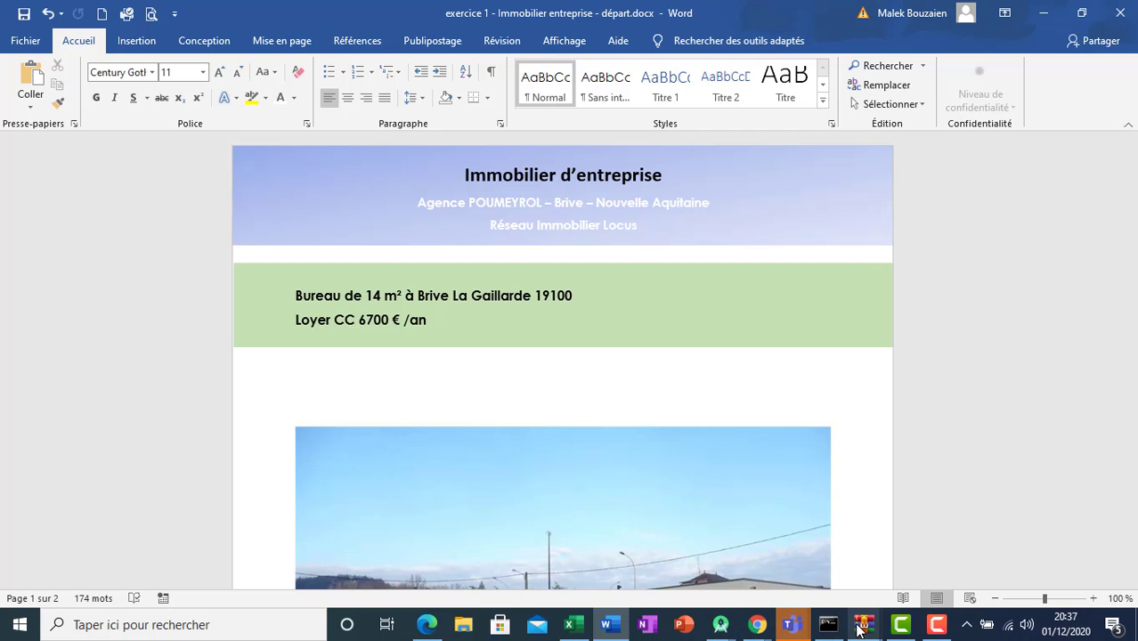
# - Insert the pictures bureaux-brive-la-gaillarde-19100-2.jpg, -3.jpg and -4.jpg from the WinRAR archive into the document together
pyautogui.click(859, 629)
pyautogui.click(905, 561)
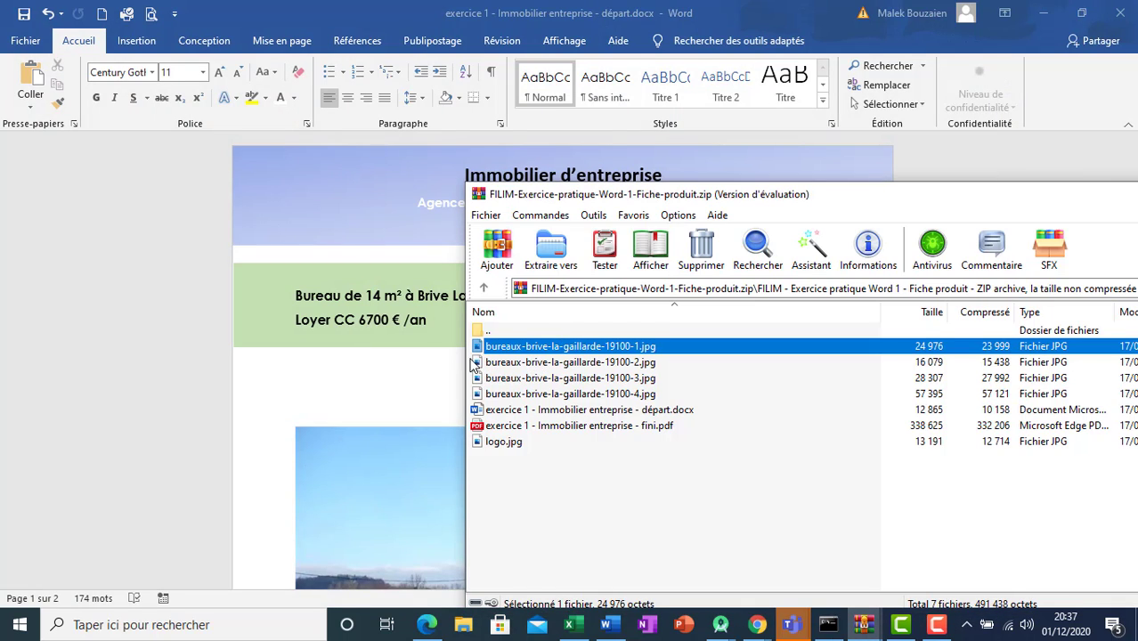
pyautogui.moveTo(475, 363); pyautogui.dragTo(488, 378)
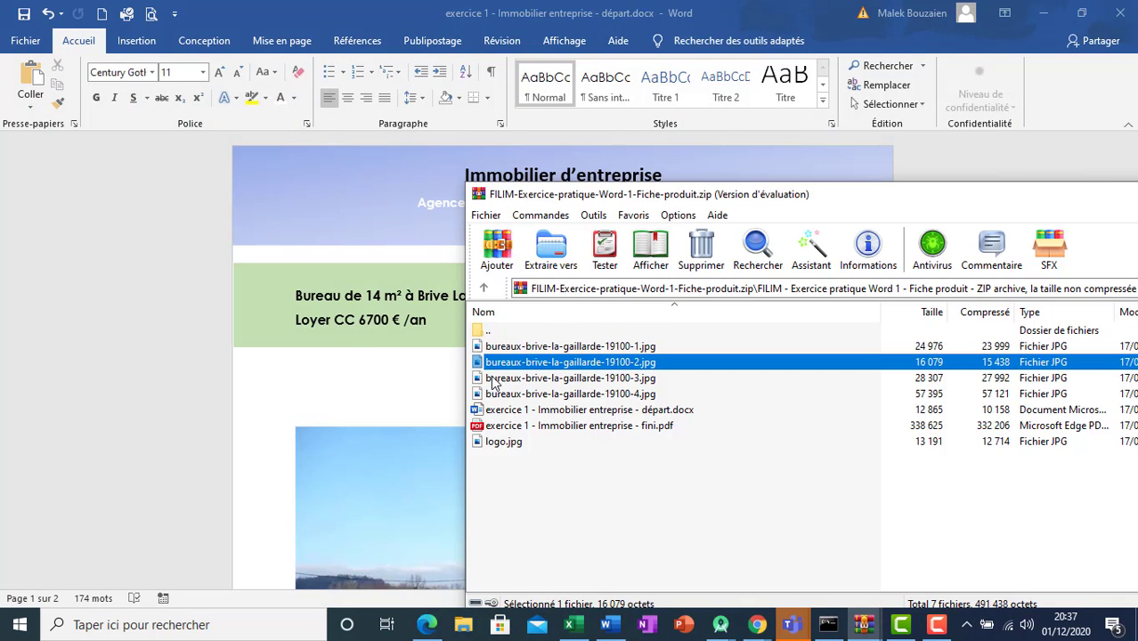
pyautogui.keyDown('ctrl'); pyautogui.click(492, 379); pyautogui.keyUp('ctrl')
pyautogui.keyDown('ctrl'); pyautogui.click(493, 395); pyautogui.keyUp('ctrl')
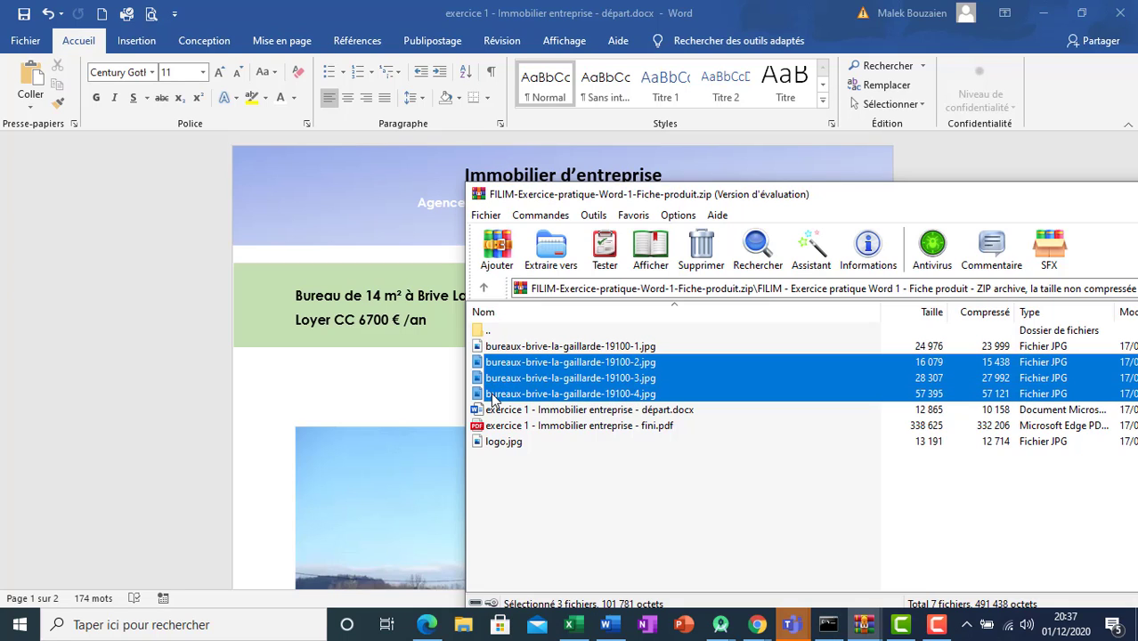
pyautogui.moveTo(488, 381); pyautogui.dragTo(287, 568)
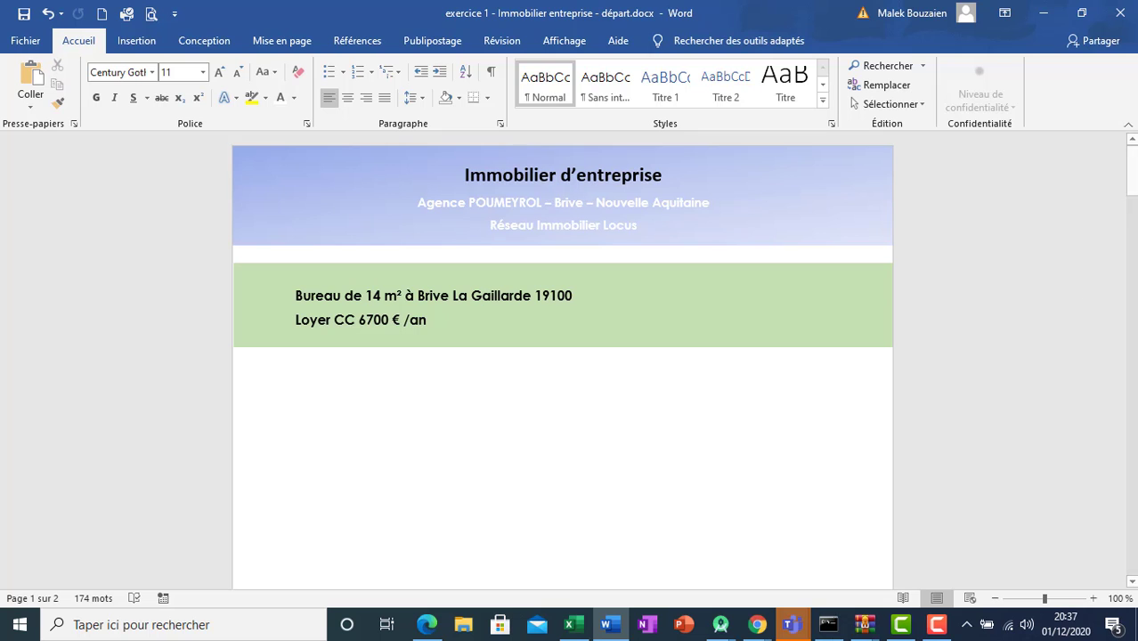
# - Shrink the picture of the grilled glass doors above "LOCALISATION" proportionally to slightly under half its width
pyautogui.moveTo(1132, 164); pyautogui.dragTo(1102, 427)
pyautogui.click(820, 493)
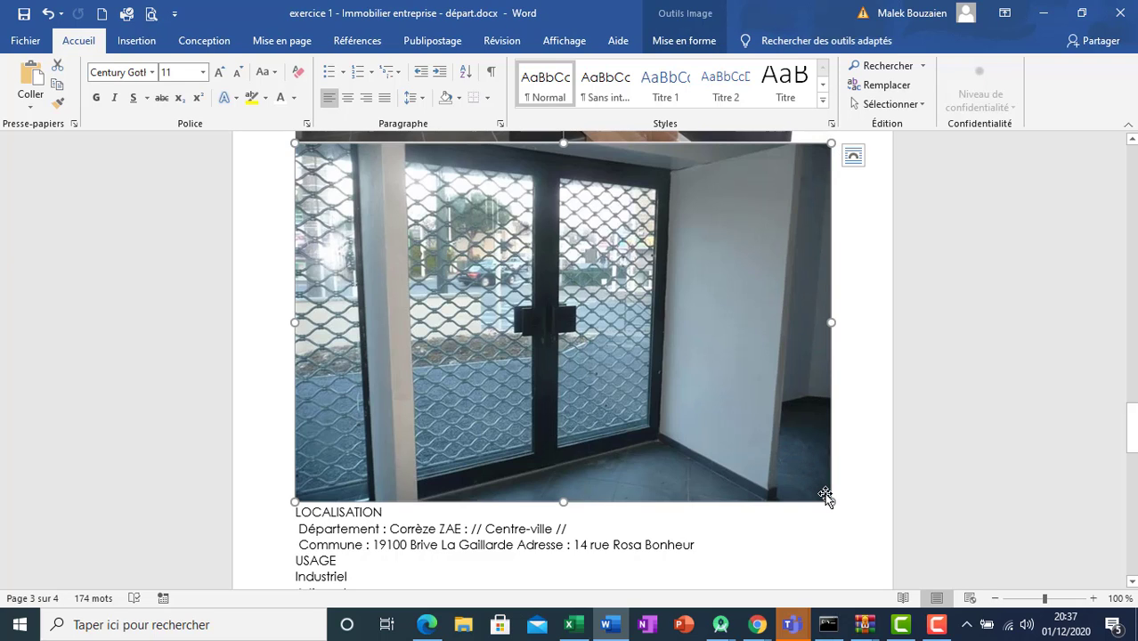
pyautogui.moveTo(830, 502); pyautogui.dragTo(357, 305)
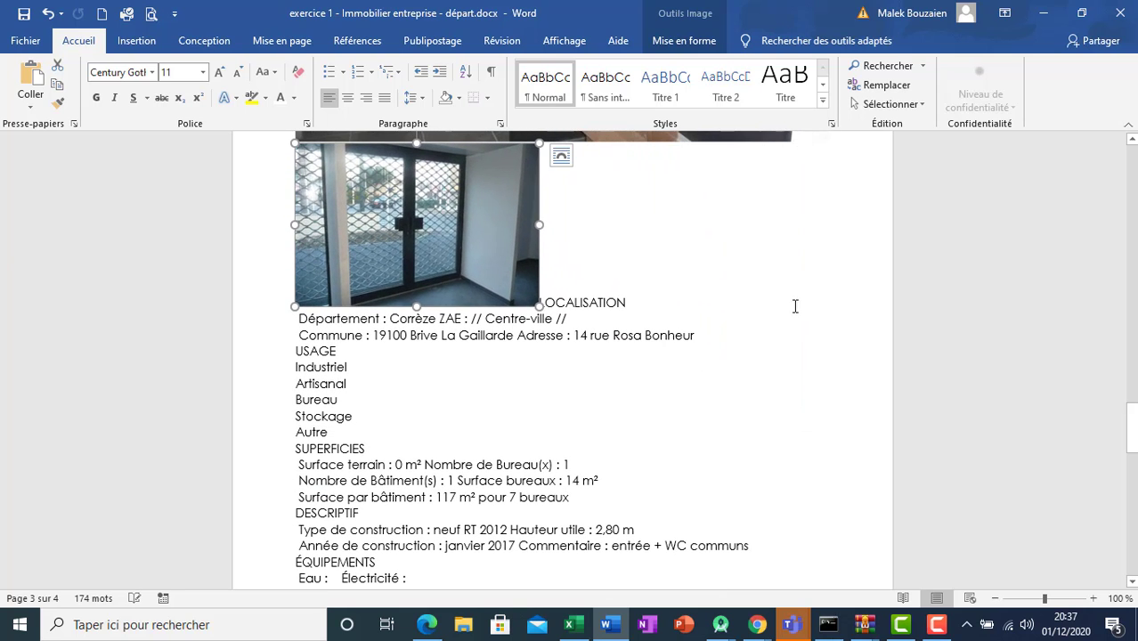
# - Shrink the picture of the room with the dark partition to slightly under half its width so it fits beside the door picture
pyautogui.moveTo(1132, 427); pyautogui.dragTo(1133, 394)
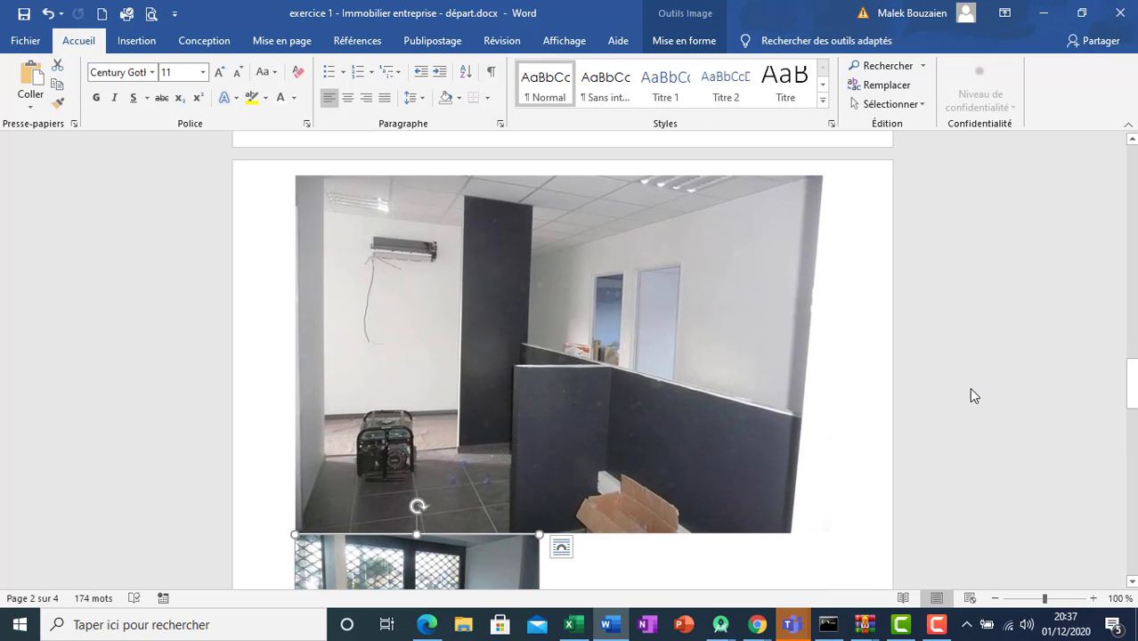
pyautogui.click(759, 496)
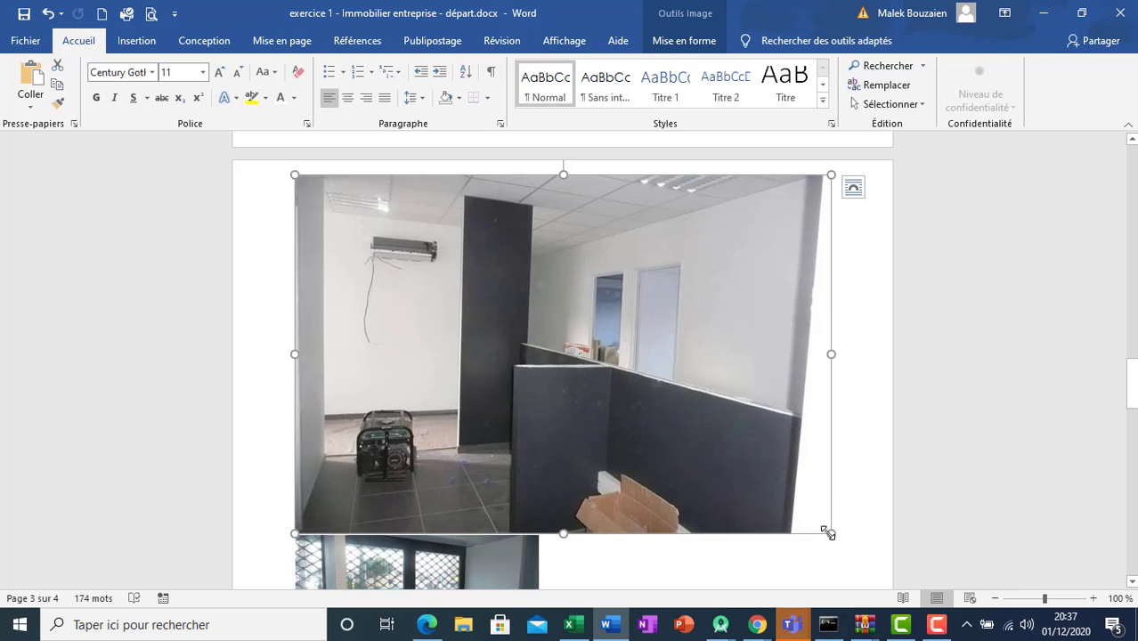
pyautogui.moveTo(828, 532); pyautogui.dragTo(572, 360)
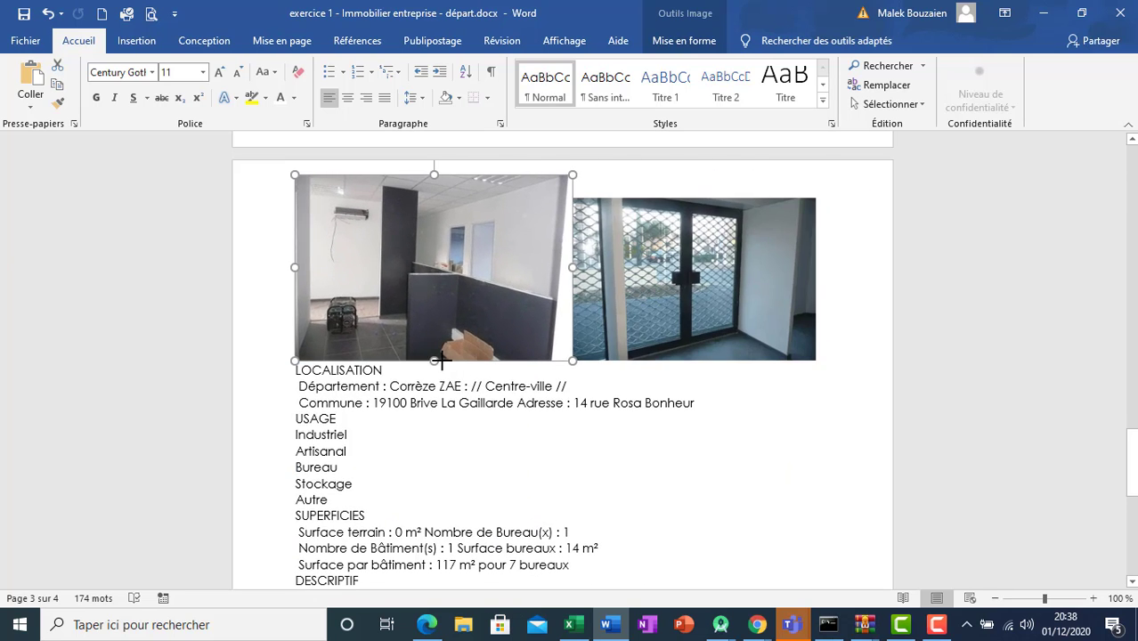
pyautogui.moveTo(440, 361); pyautogui.dragTo(367, 328)
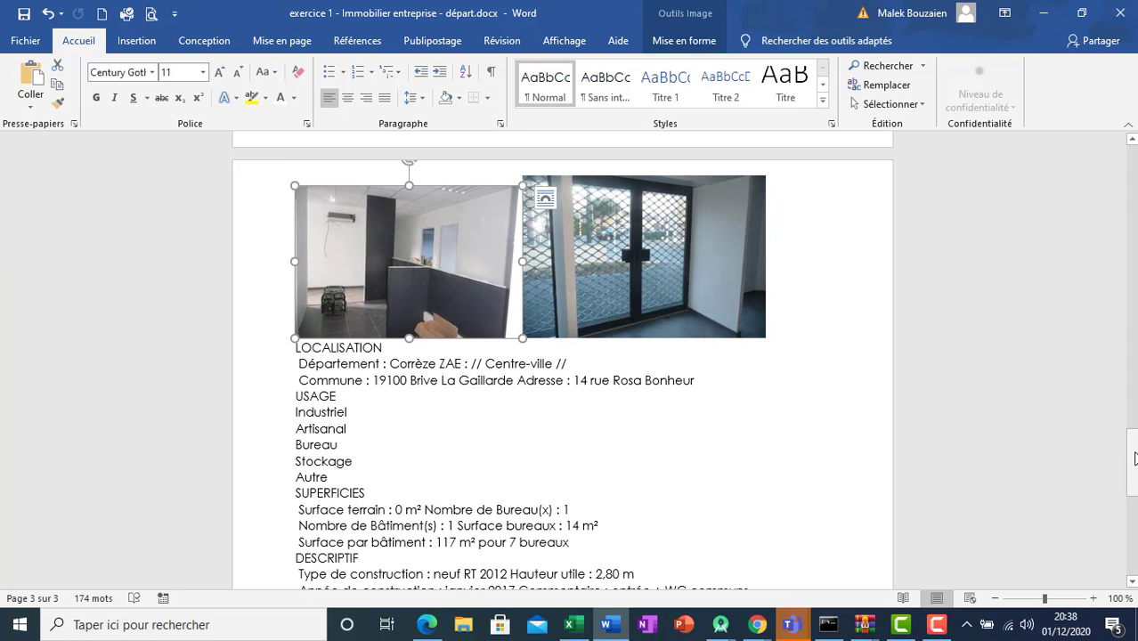
pyautogui.press('shift')
pyautogui.press('shift')
pyautogui.press('shift')
pyautogui.press('shift')
pyautogui.press('shift')
pyautogui.moveTo(1132, 448); pyautogui.dragTo(1132, 372)
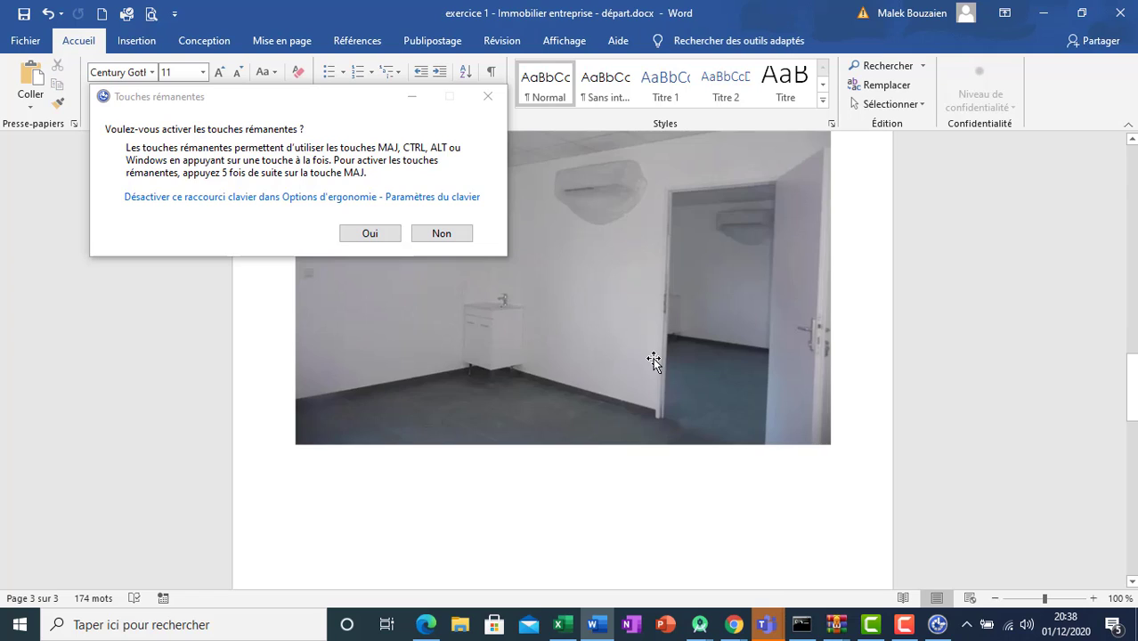
# - Decline the sticky keys prompt and shrink the picture of the white room with the sink to slightly under half its width
pyautogui.scroll(-5, 654, 360)
pyautogui.click(419, 234)
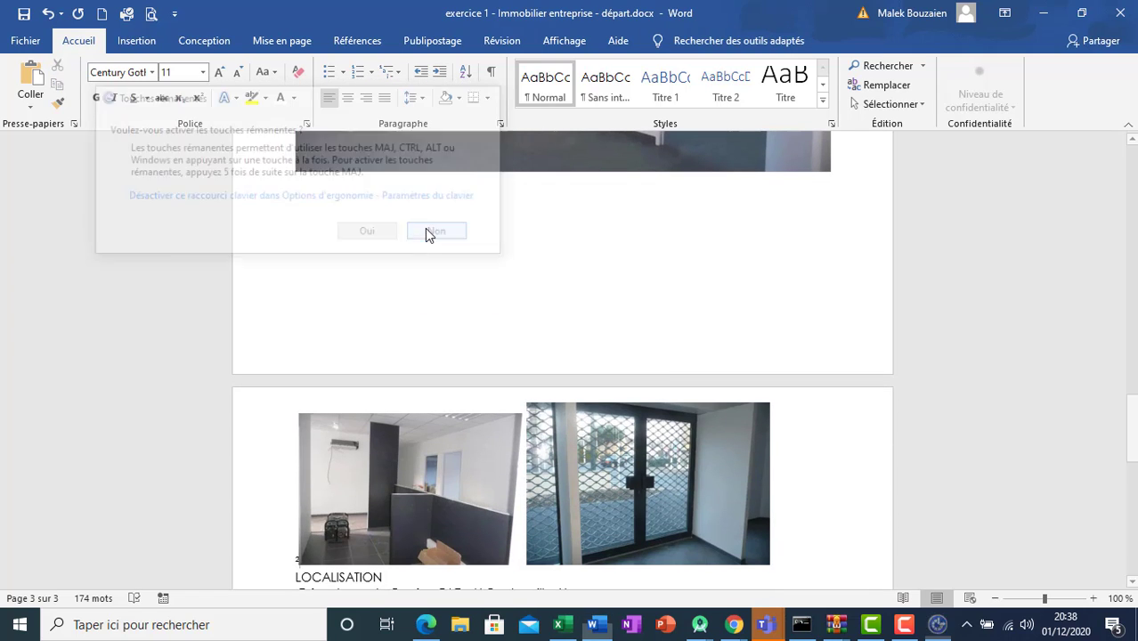
pyautogui.click(622, 170)
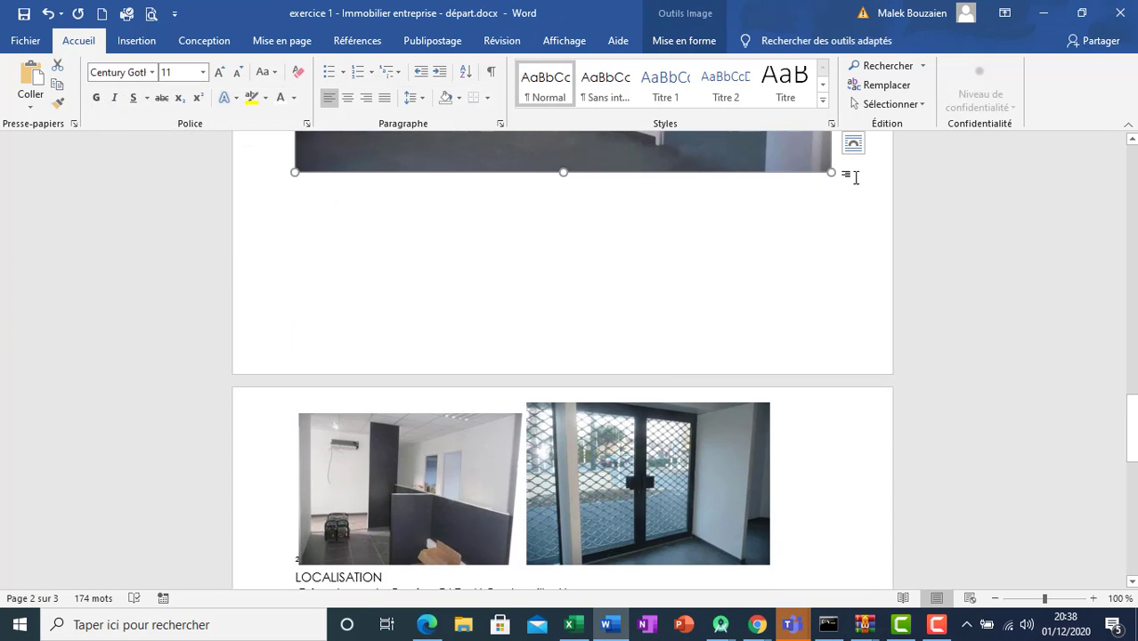
pyautogui.moveTo(833, 174); pyautogui.dragTo(598, 107)
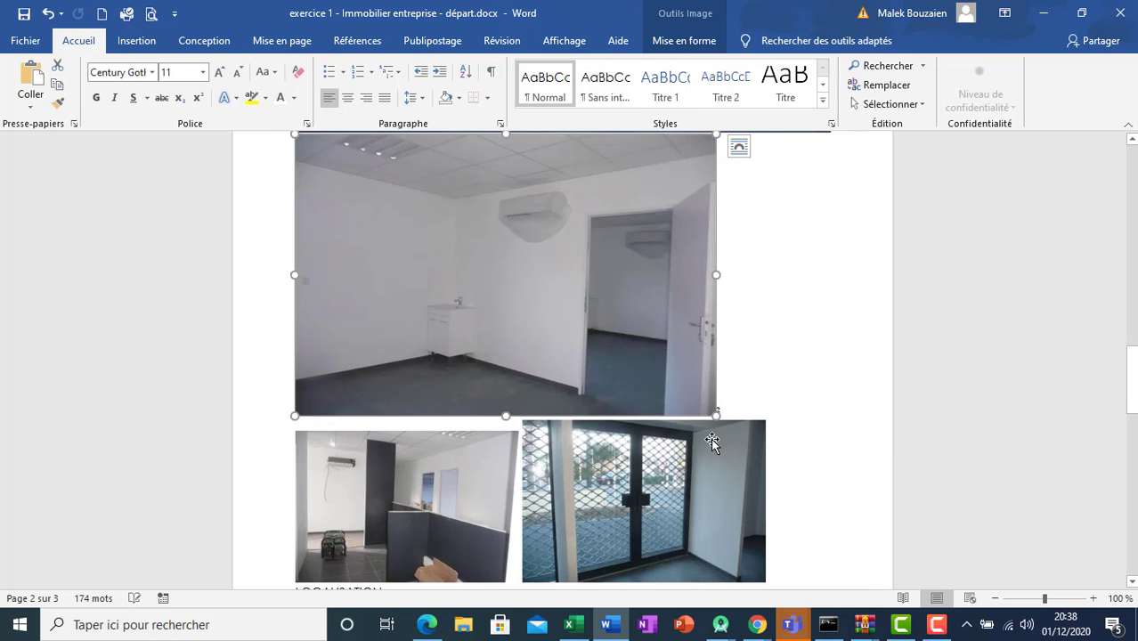
pyautogui.press('alt')
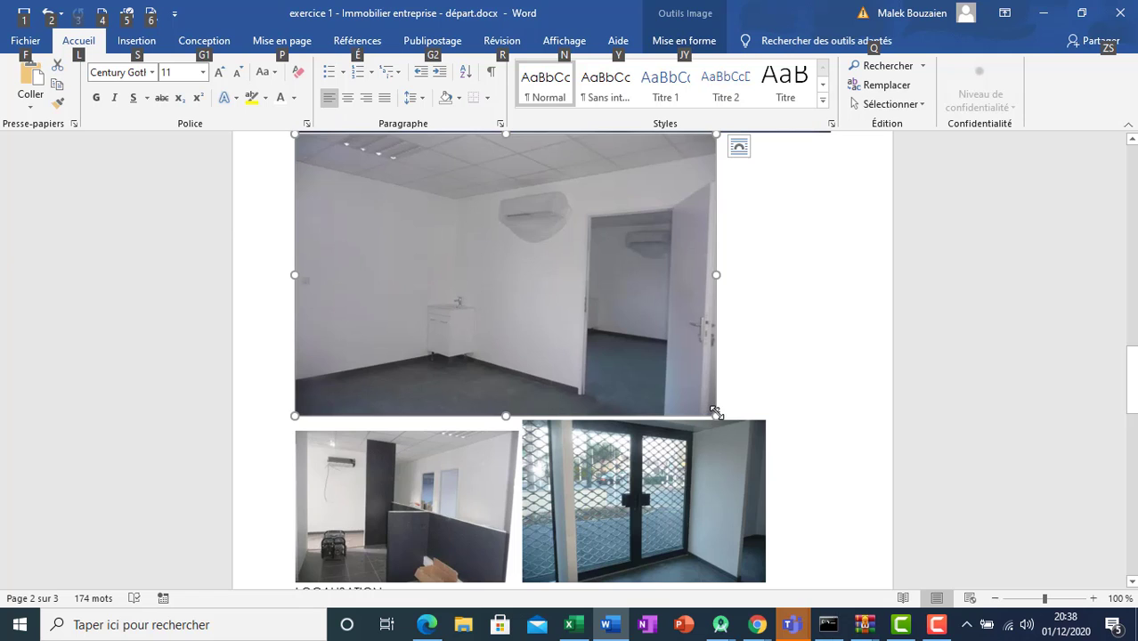
pyautogui.moveTo(715, 413); pyautogui.dragTo(330, 286)
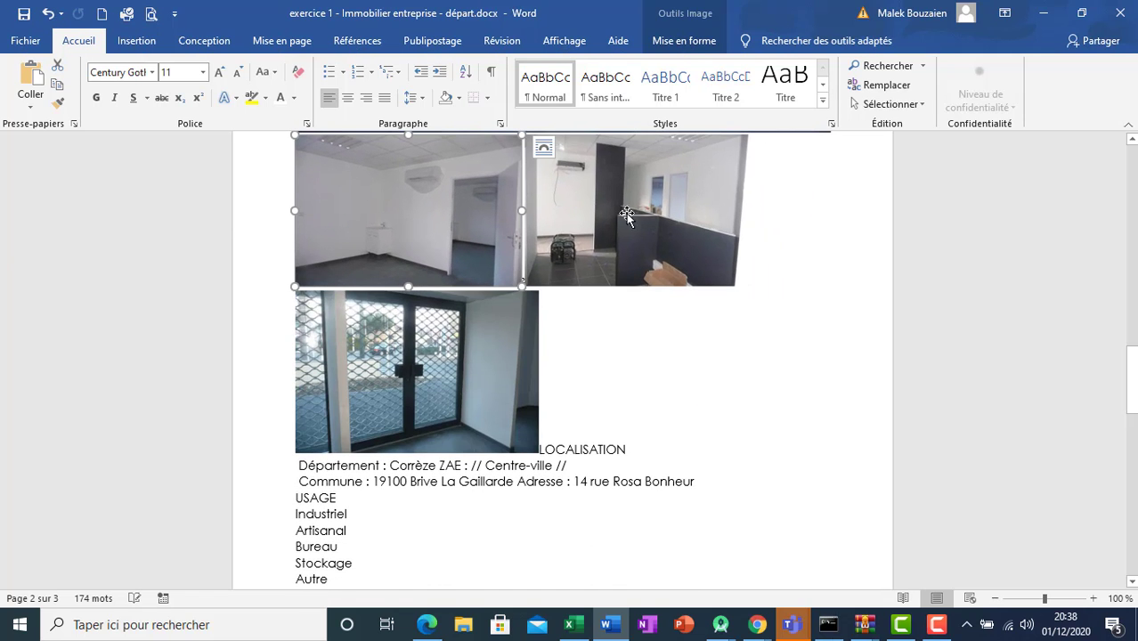
# - Shrink the building exterior picture below the green banner proportionally to slightly under a third of its width
pyautogui.keyDown('ctrl'); pyautogui.scroll(1, 1024, 346); pyautogui.keyUp('ctrl')
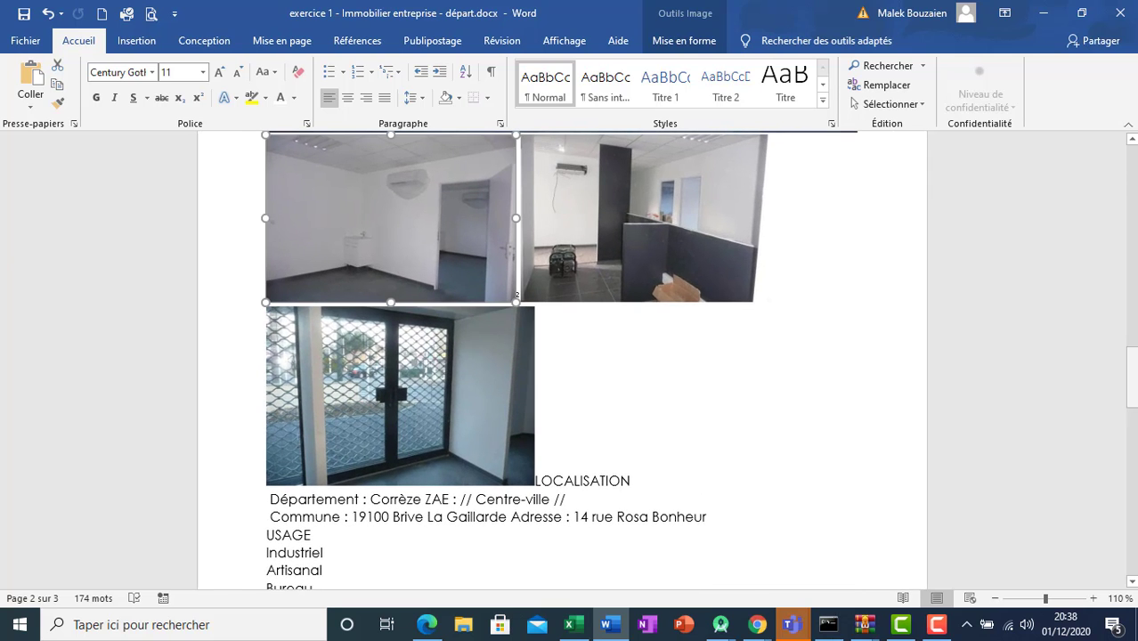
pyautogui.moveTo(1132, 365); pyautogui.dragTo(1131, 326)
pyautogui.click(769, 349)
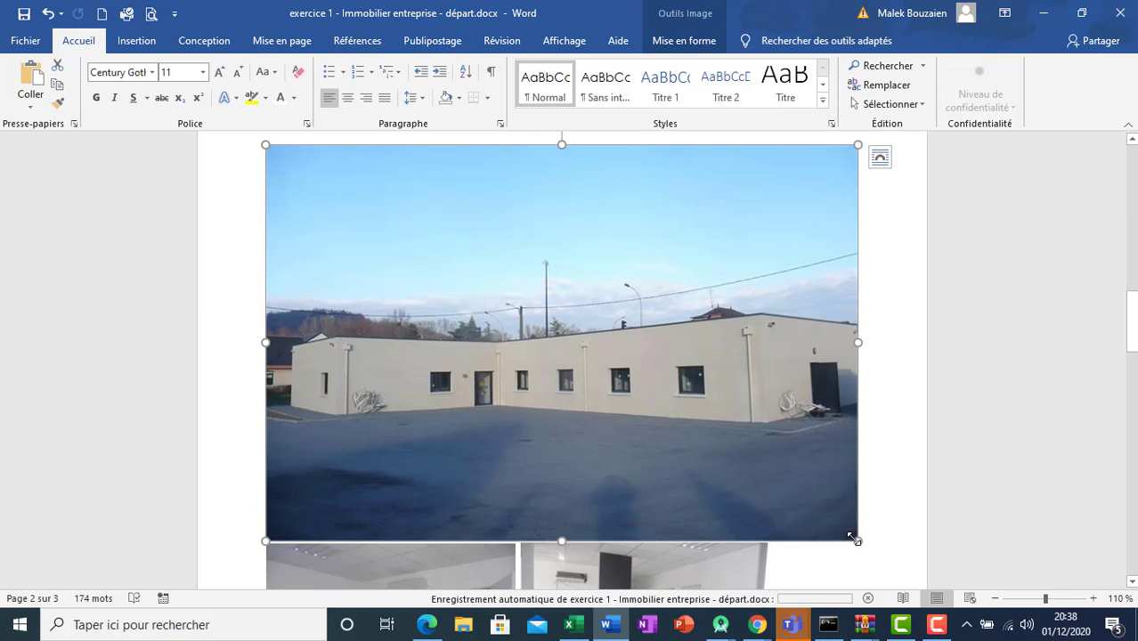
pyautogui.moveTo(814, 517); pyautogui.dragTo(247, 293)
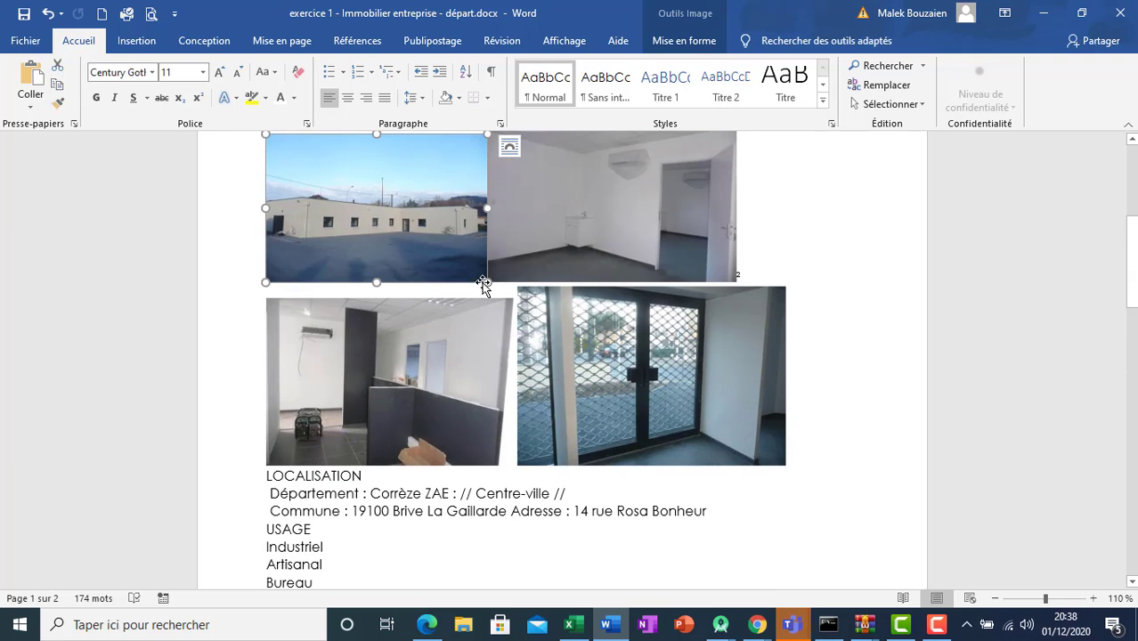
pyautogui.click(489, 282)
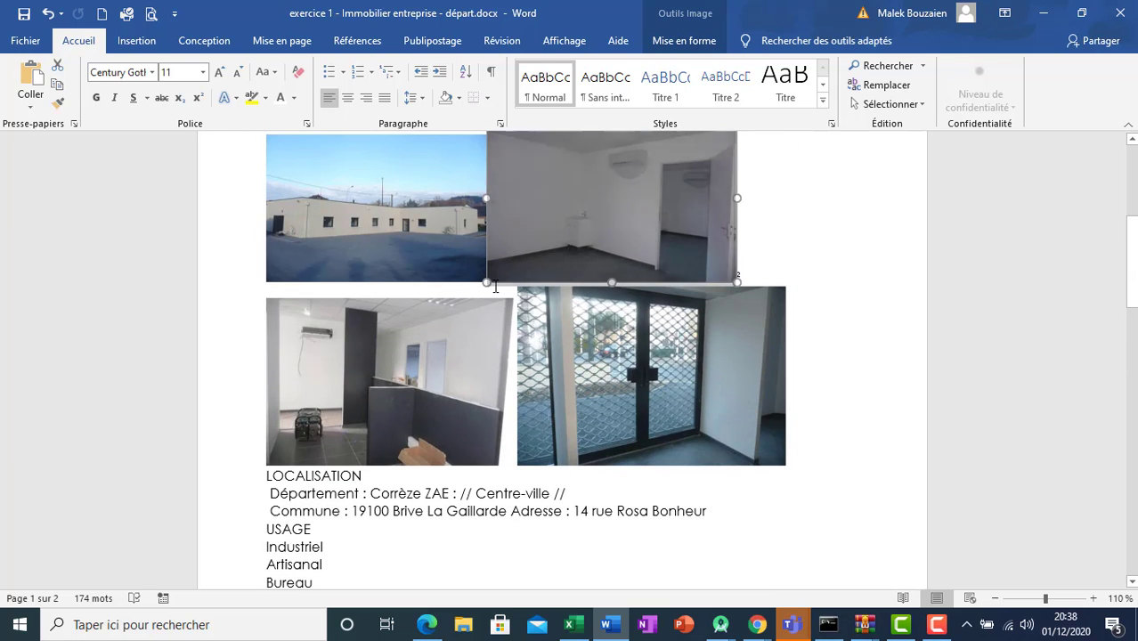
pyautogui.click(482, 280)
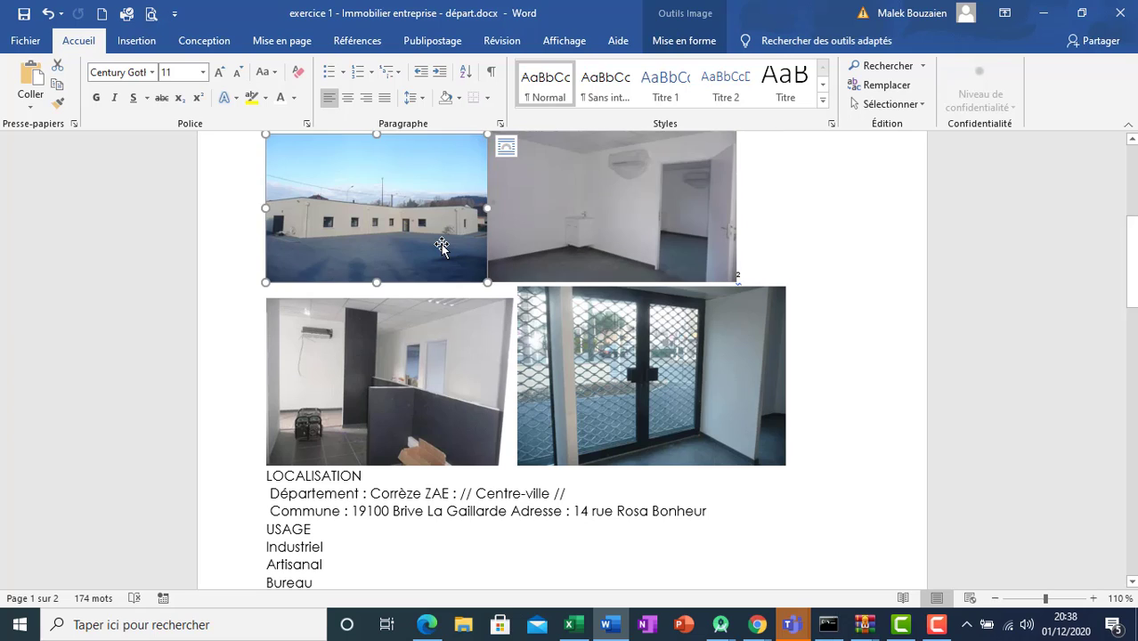
pyautogui.moveTo(487, 283); pyautogui.dragTo(440, 282)
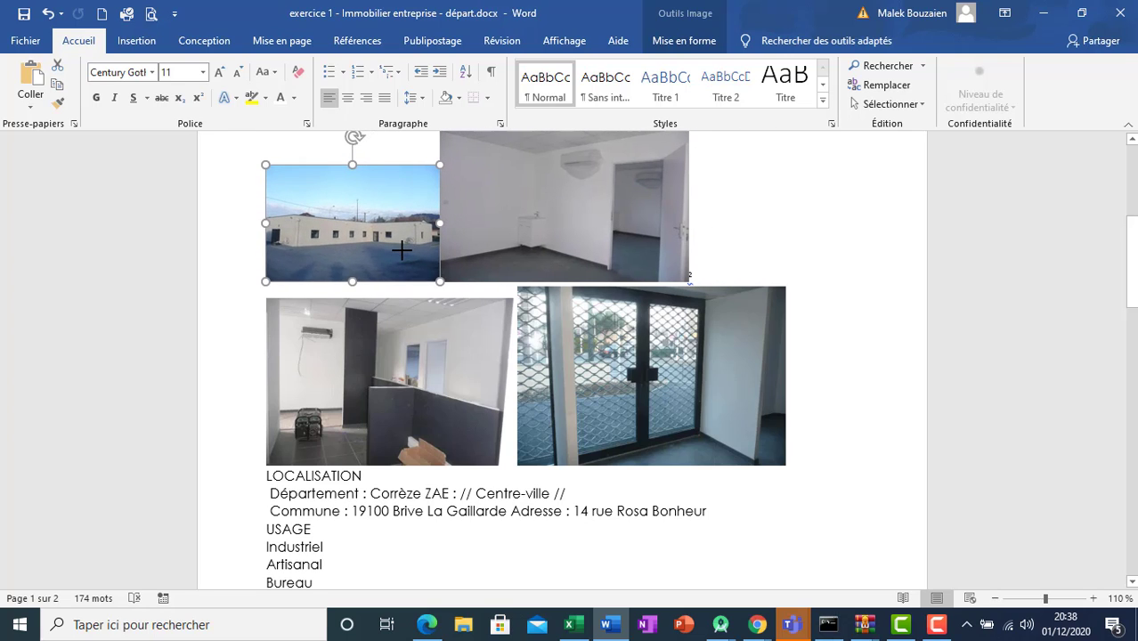
# - Shrink the white room and dark partition pictures proportionally so they fit on one row beside the building exterior
pyautogui.click(582, 271)
pyautogui.moveTo(687, 279); pyautogui.dragTo(627, 239)
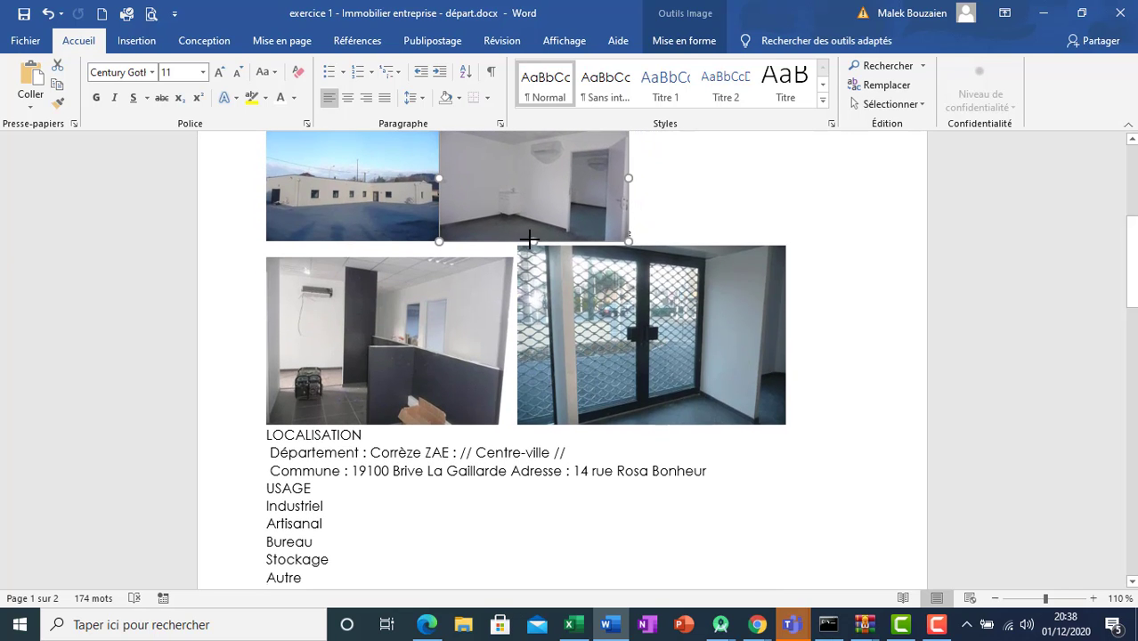
pyautogui.click(463, 316)
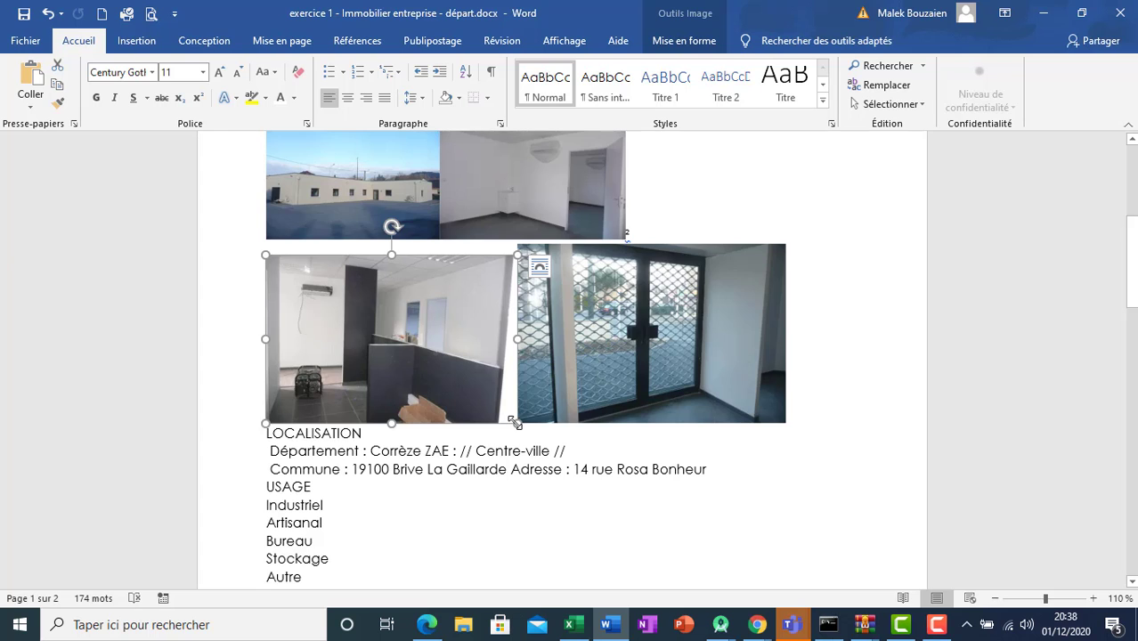
pyautogui.moveTo(515, 422); pyautogui.dragTo(436, 371)
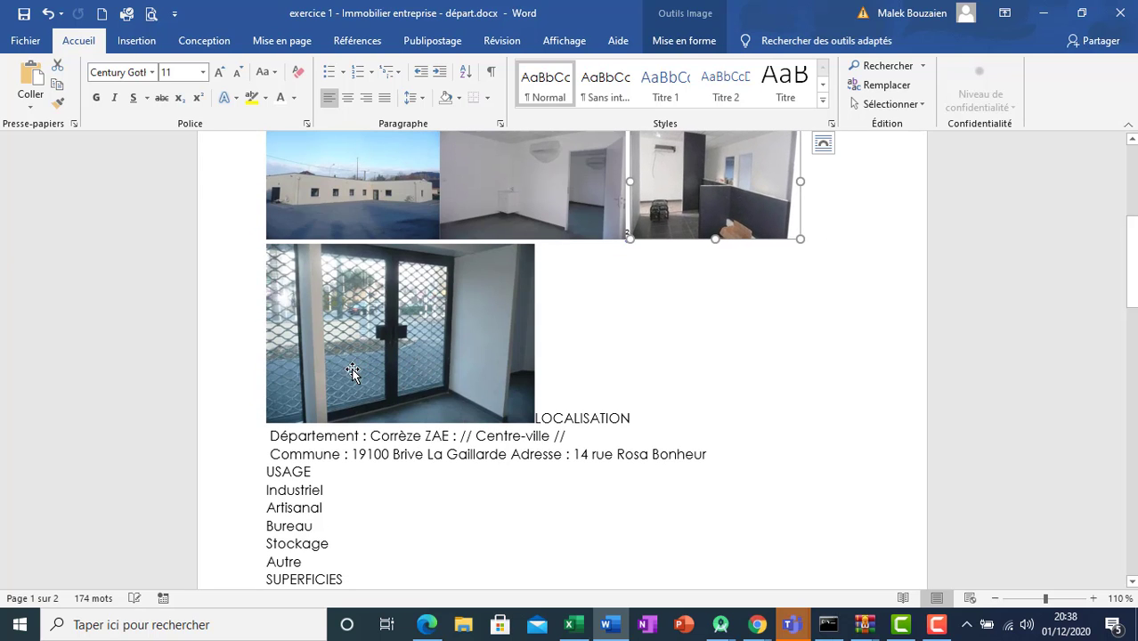
# - Decline activating sticky keys and shrink the grilled glass doors picture above "LOCALISATION" proportionally to under half its current width
pyautogui.press('shift')
pyautogui.press('shift')
pyautogui.press('shift')
pyautogui.press('shift')
pyautogui.press('shift')
pyautogui.click(438, 233)
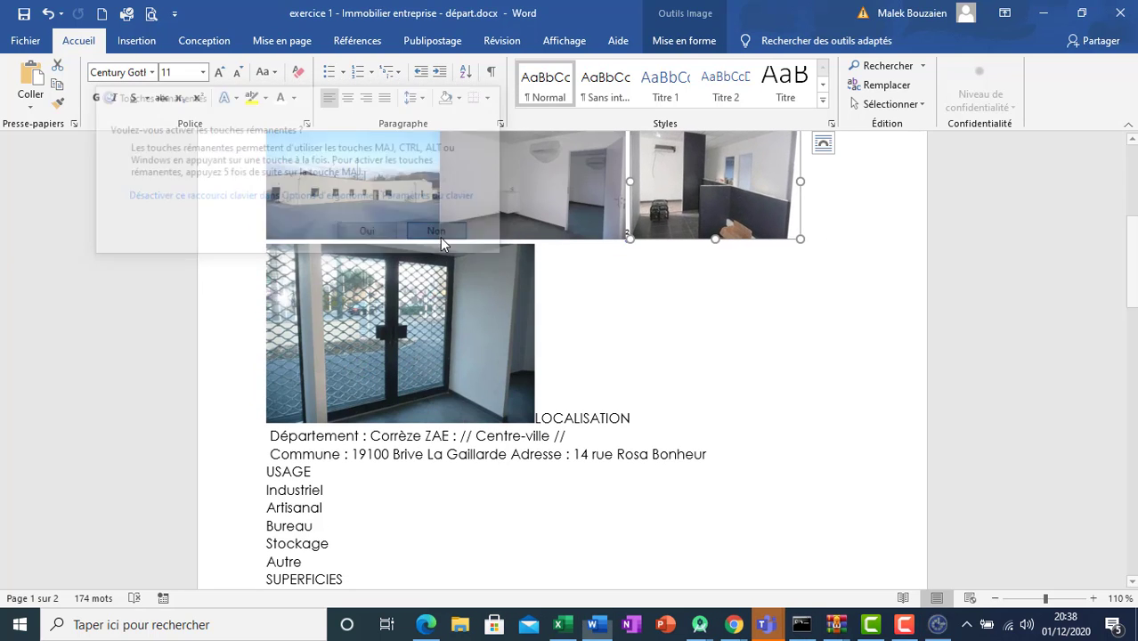
pyautogui.click(508, 379)
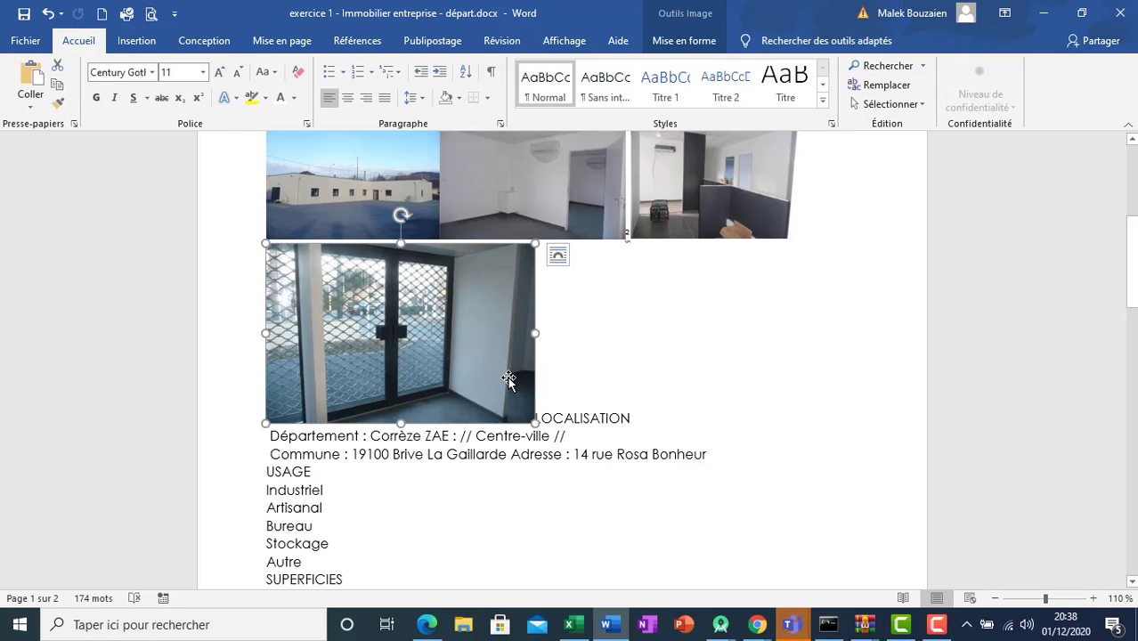
pyautogui.moveTo(534, 424); pyautogui.dragTo(373, 316)
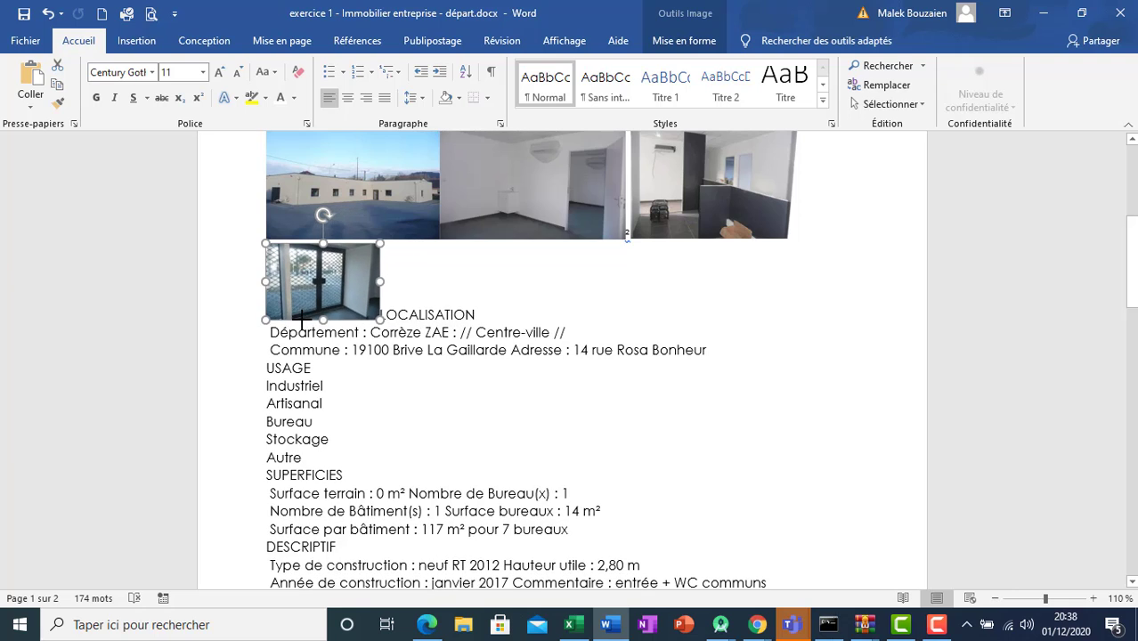
# - Shrink the building exterior, white room and dark partition pictures further so all four pictures fit on a single row
pyautogui.click(369, 226)
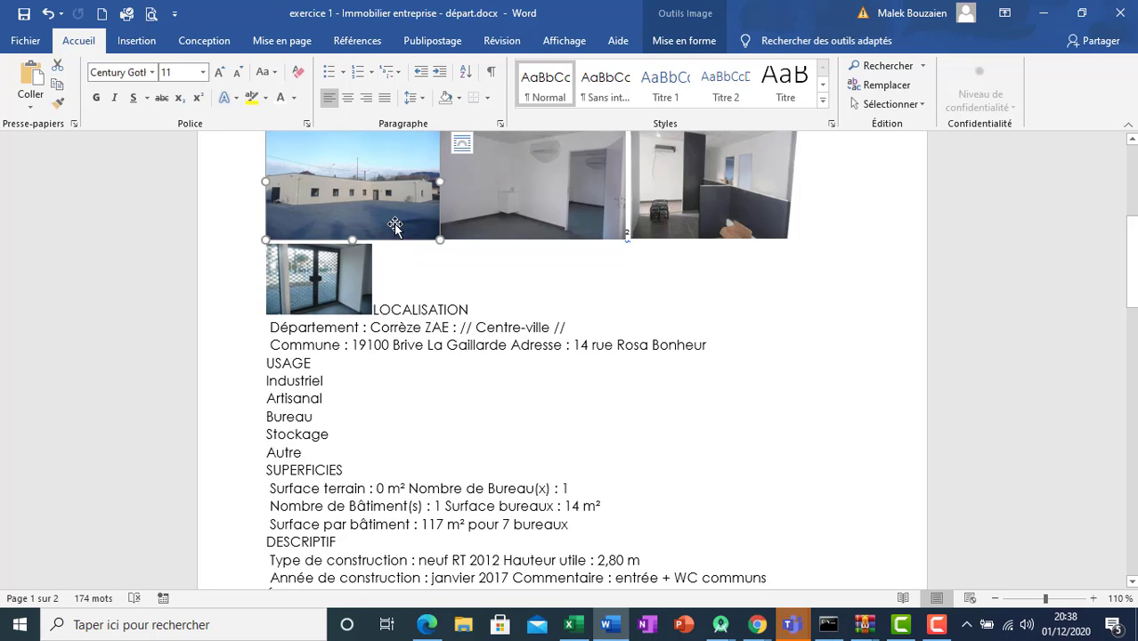
pyautogui.moveTo(440, 239); pyautogui.dragTo(350, 233)
pyautogui.click(513, 221)
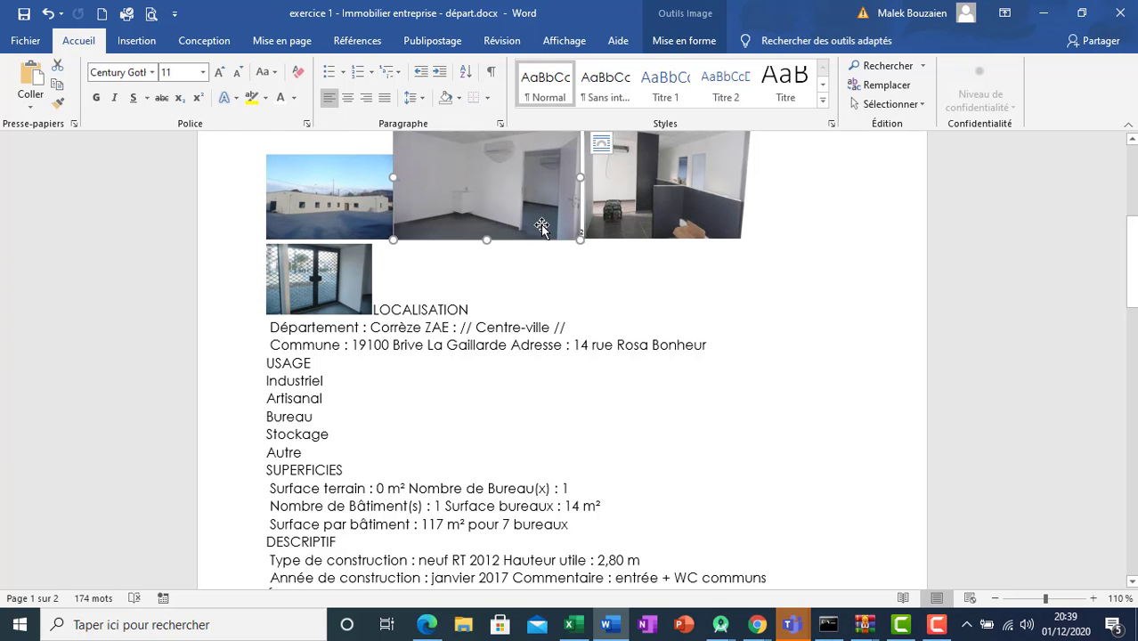
pyautogui.moveTo(580, 239); pyautogui.dragTo(547, 226)
pyautogui.scroll(-2, 491, 217)
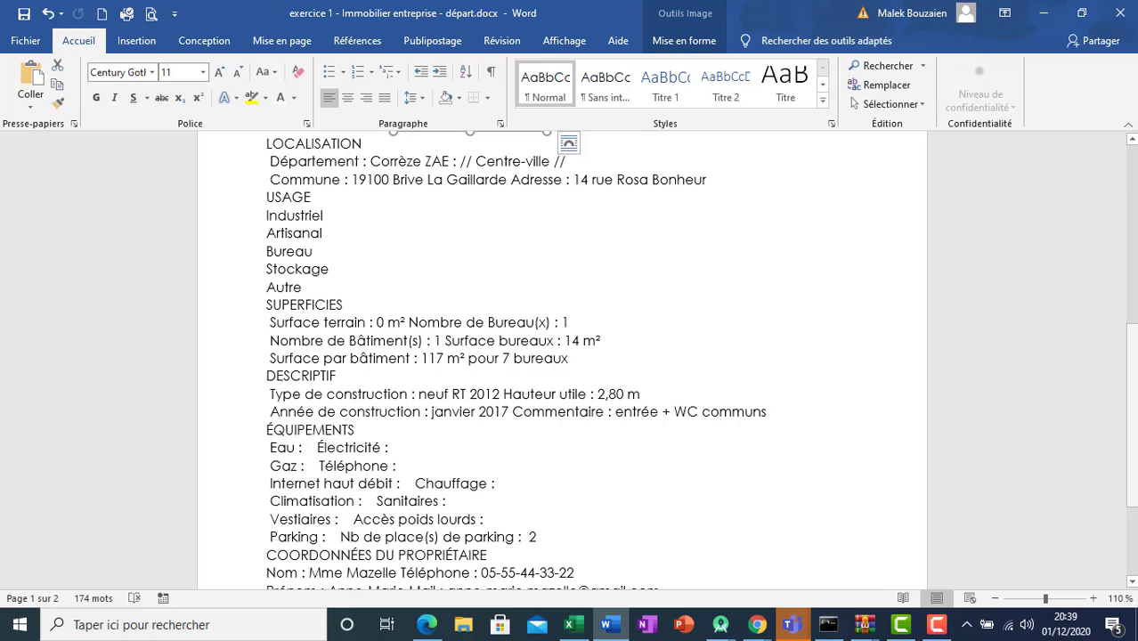
pyautogui.scroll(5, 1126, 322)
pyautogui.click(663, 349)
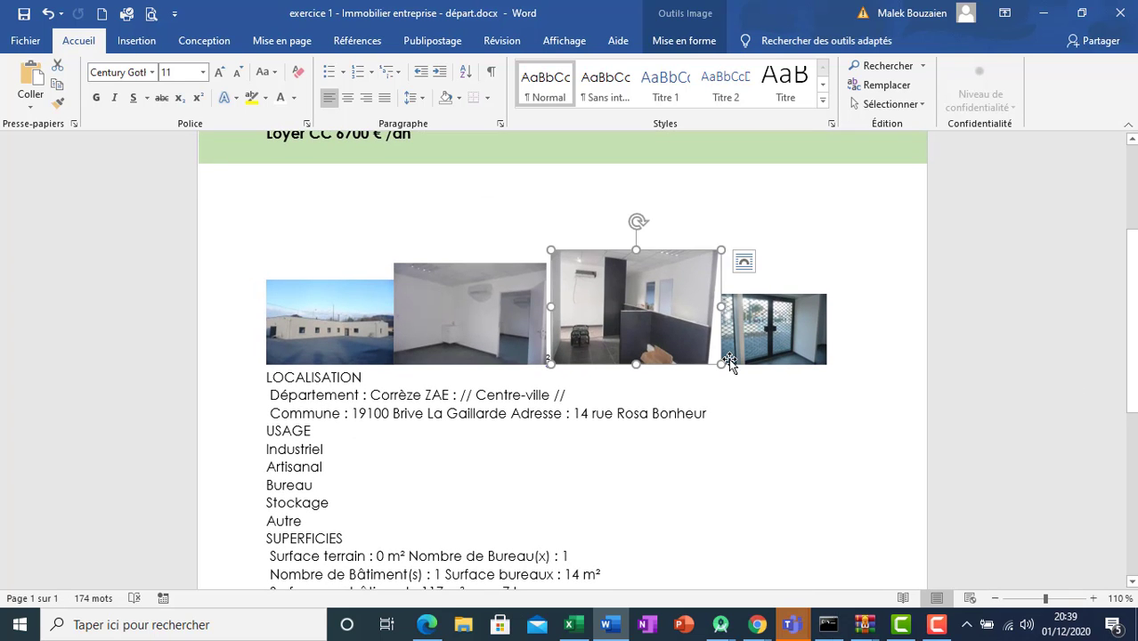
pyautogui.moveTo(729, 358); pyautogui.dragTo(671, 342)
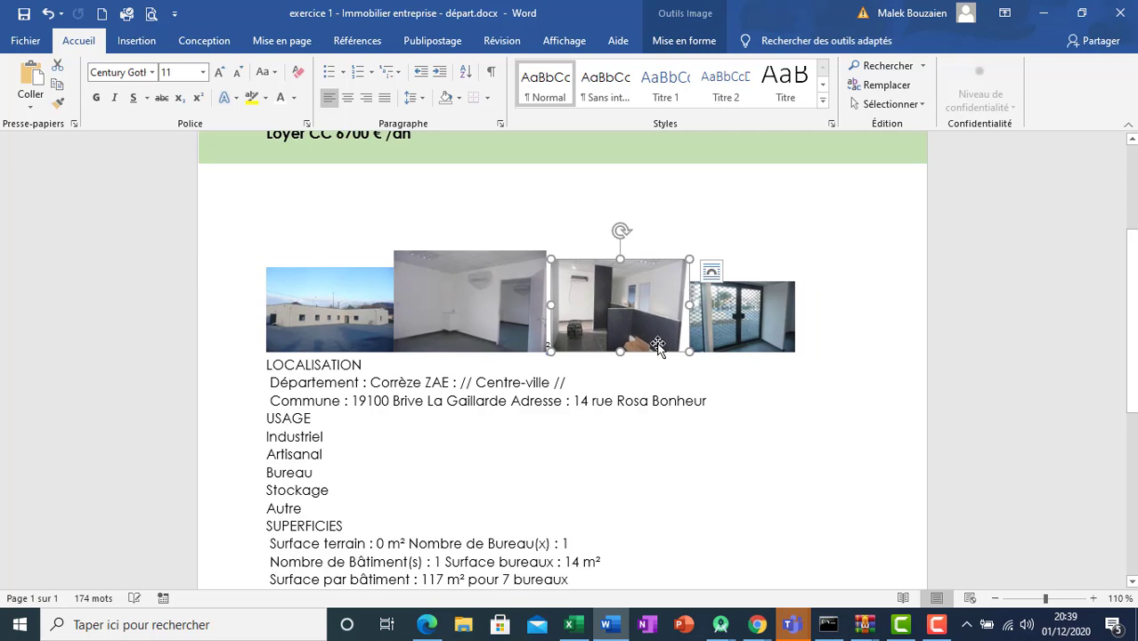
# - Make the dark partition picture float behind the text and move the glass doors picture to the empty line above the row
pyautogui.rightClick(626, 303)
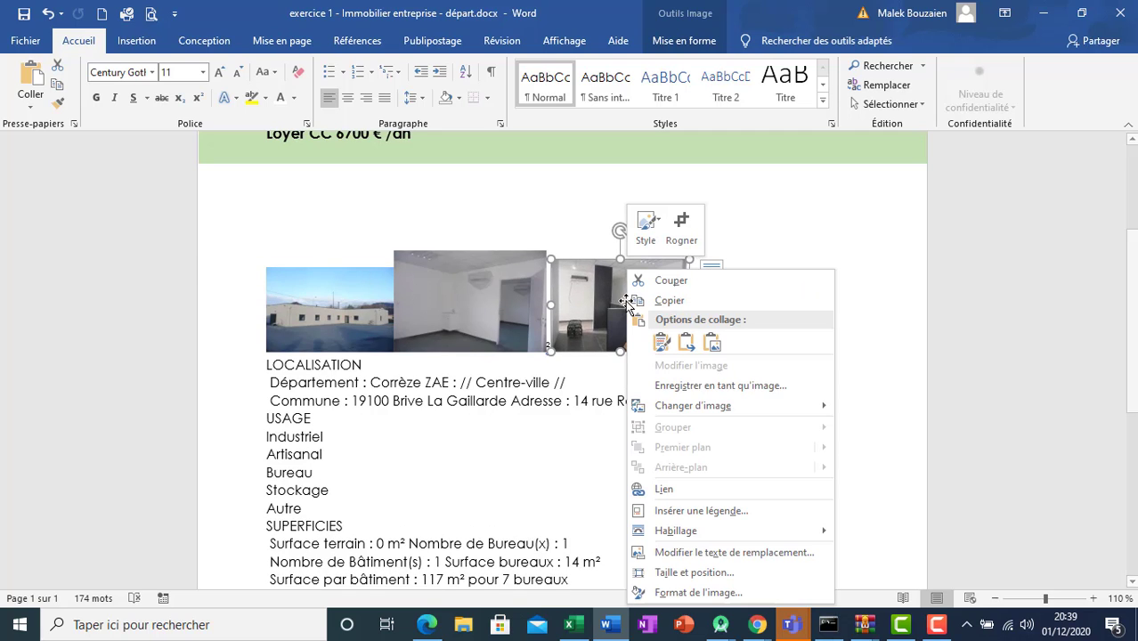
pyautogui.moveTo(732, 414)
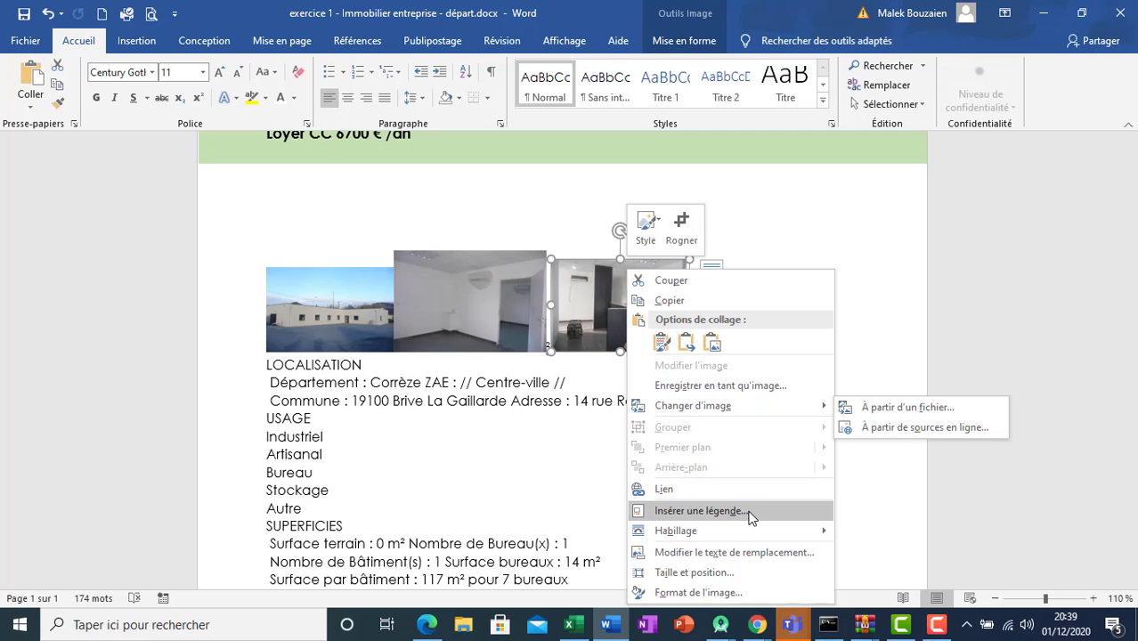
pyautogui.moveTo(758, 533)
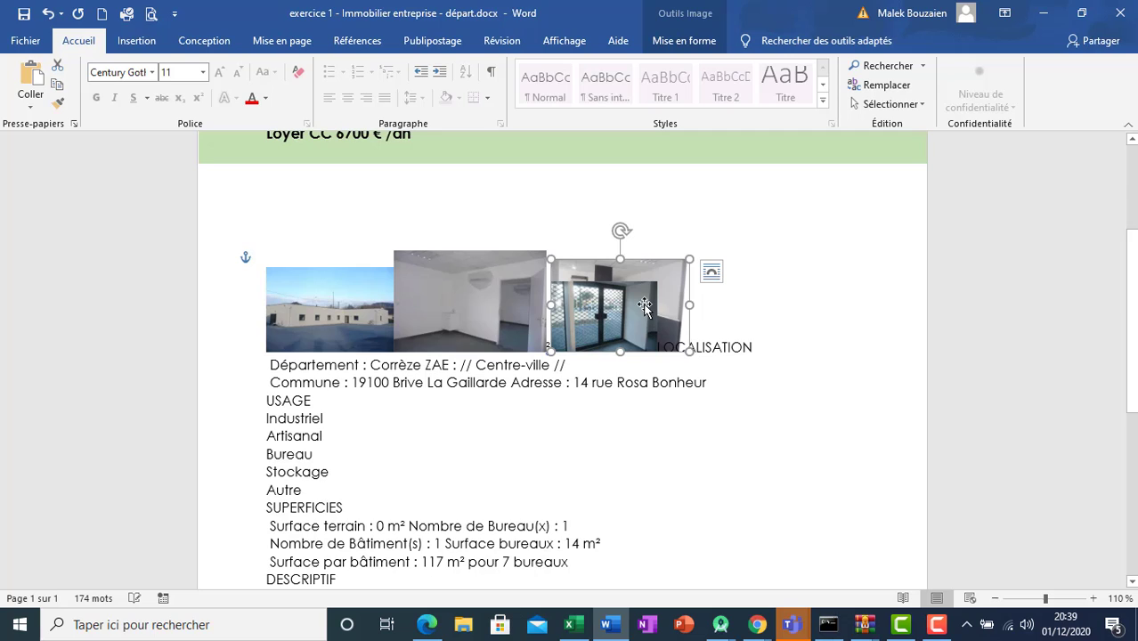
pyautogui.moveTo(631, 310); pyautogui.dragTo(784, 248)
pyautogui.click(607, 331)
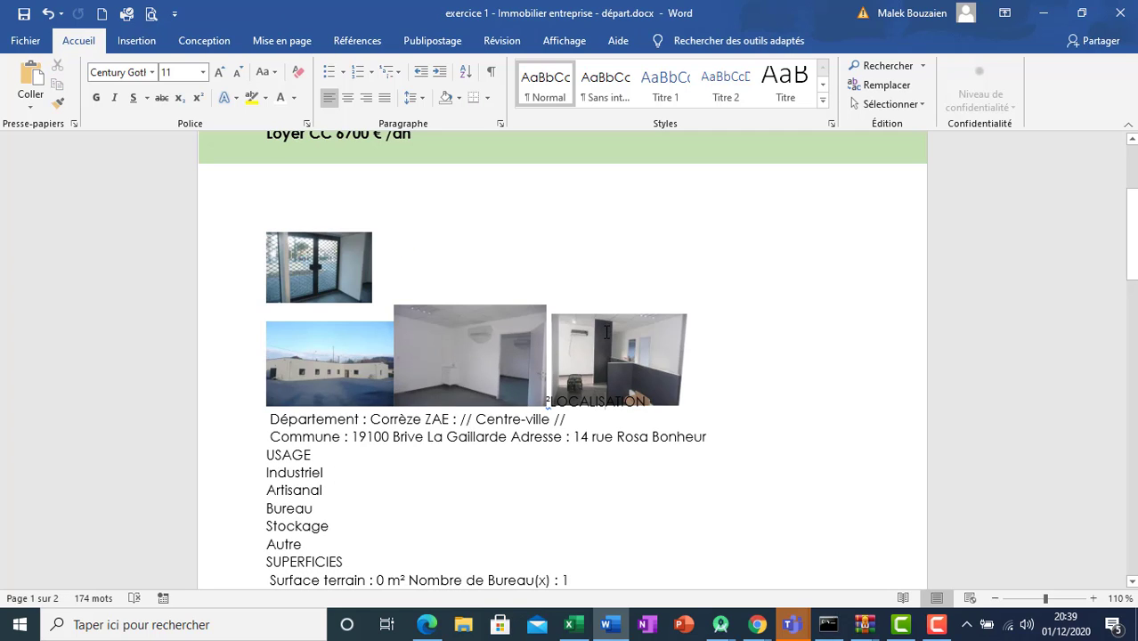
# - Set the white room picture's text wrapping to Encadré and move it up beside the glass doors picture
pyautogui.click(475, 326)
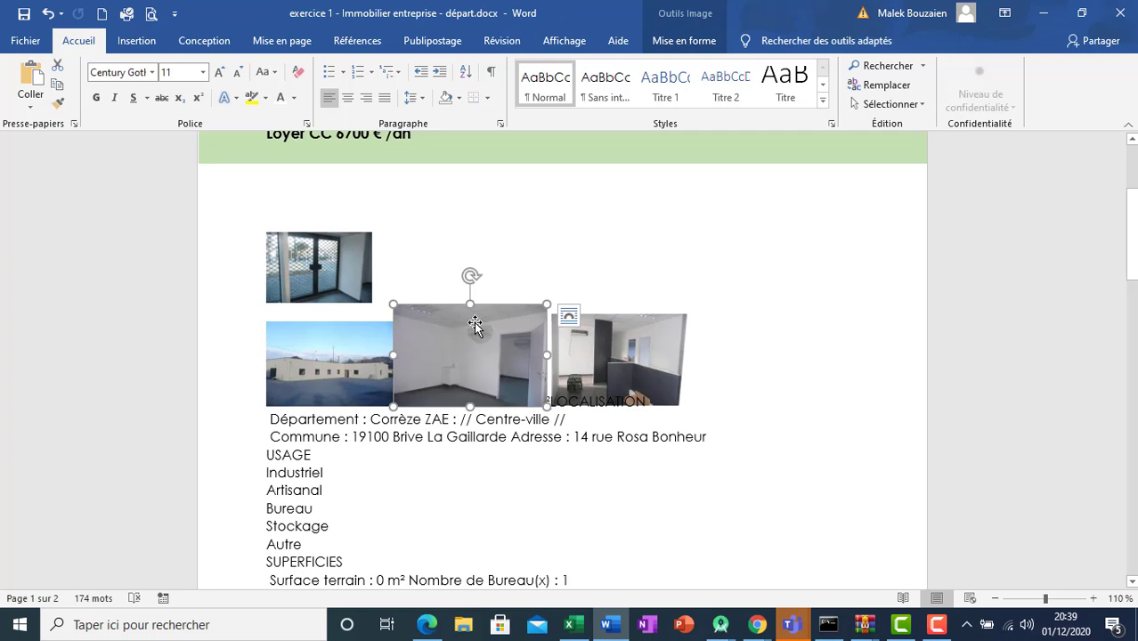
pyautogui.rightClick(475, 326)
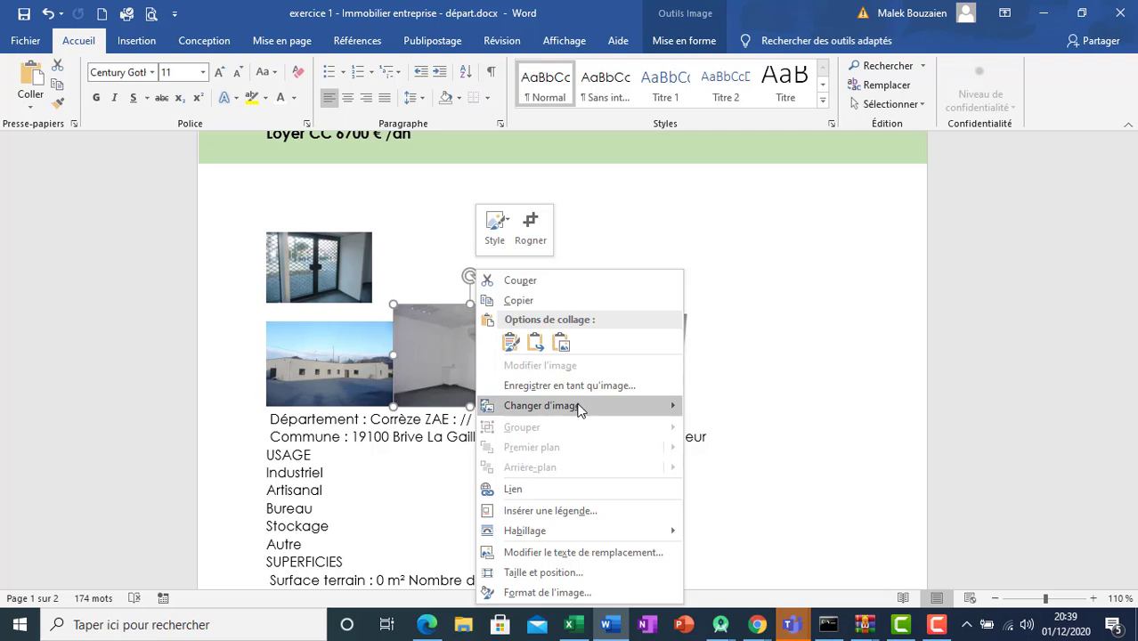
pyautogui.moveTo(582, 405)
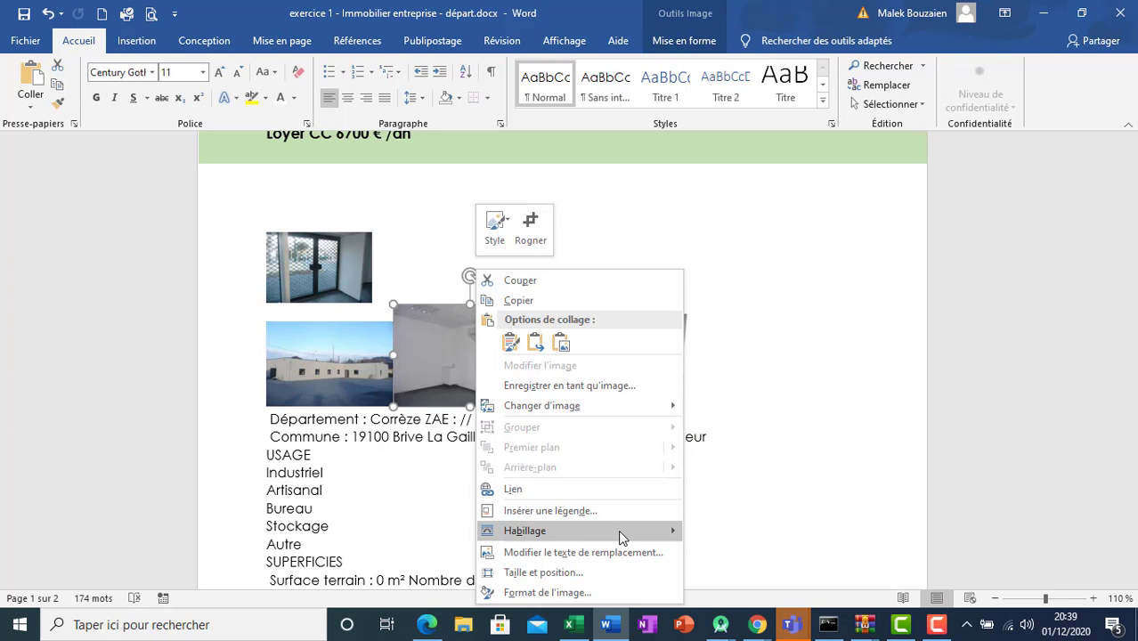
pyautogui.moveTo(618, 530)
pyautogui.click(733, 428)
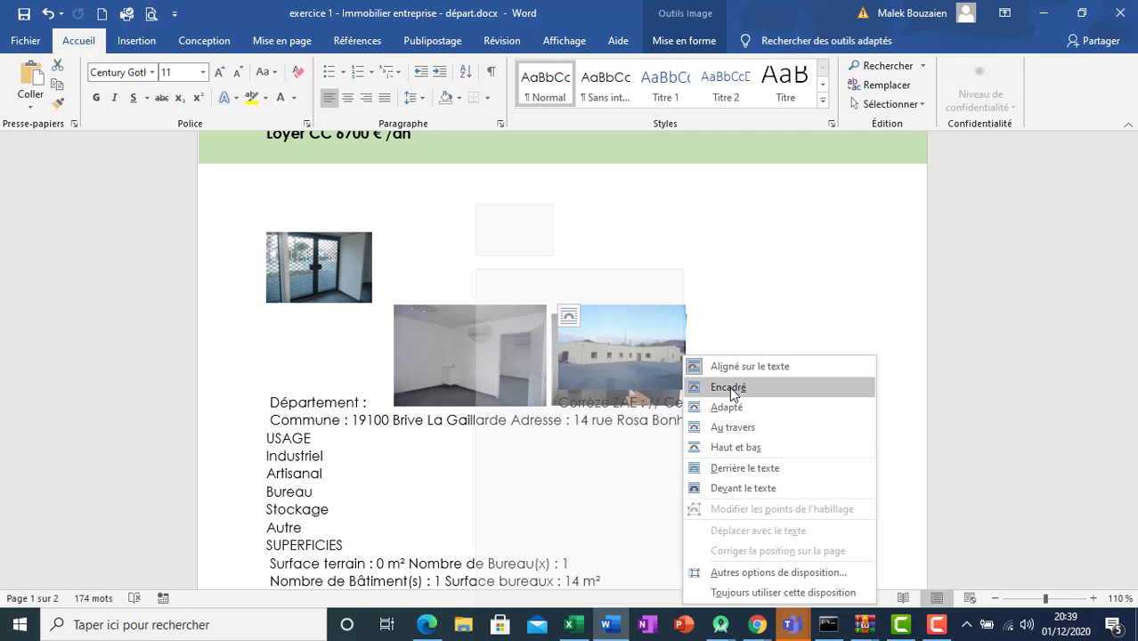
pyautogui.click(730, 387)
pyautogui.moveTo(522, 352); pyautogui.dragTo(530, 253)
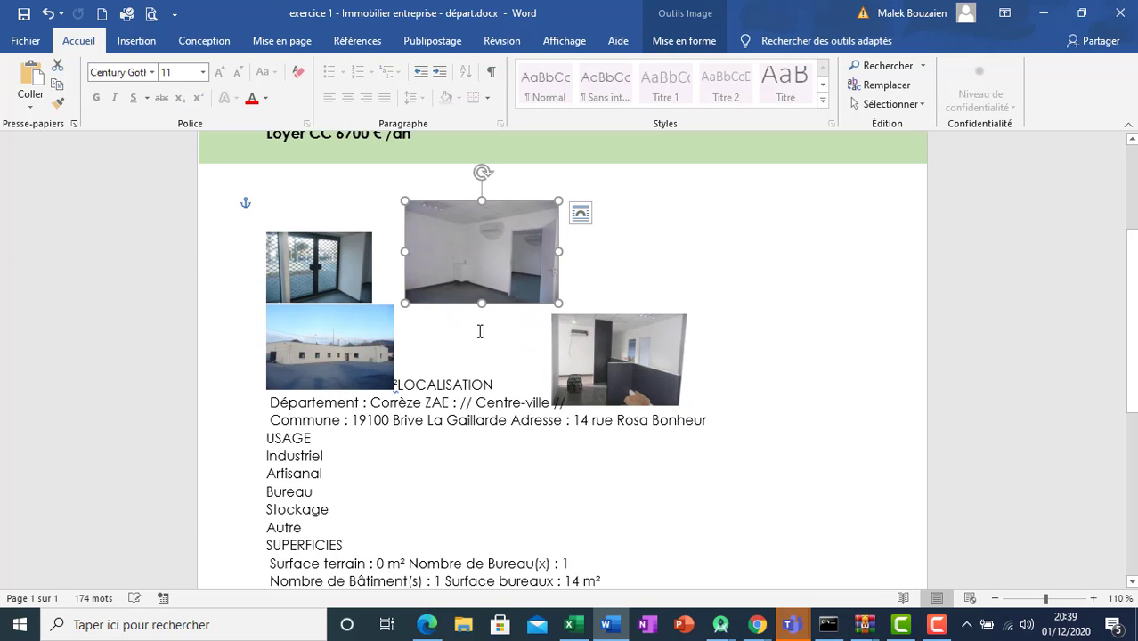
# - Move the building exterior picture beside the white room picture and place the dark partition picture at the end of the row
pyautogui.click(676, 291)
pyautogui.moveTo(623, 246); pyautogui.dragTo(623, 248)
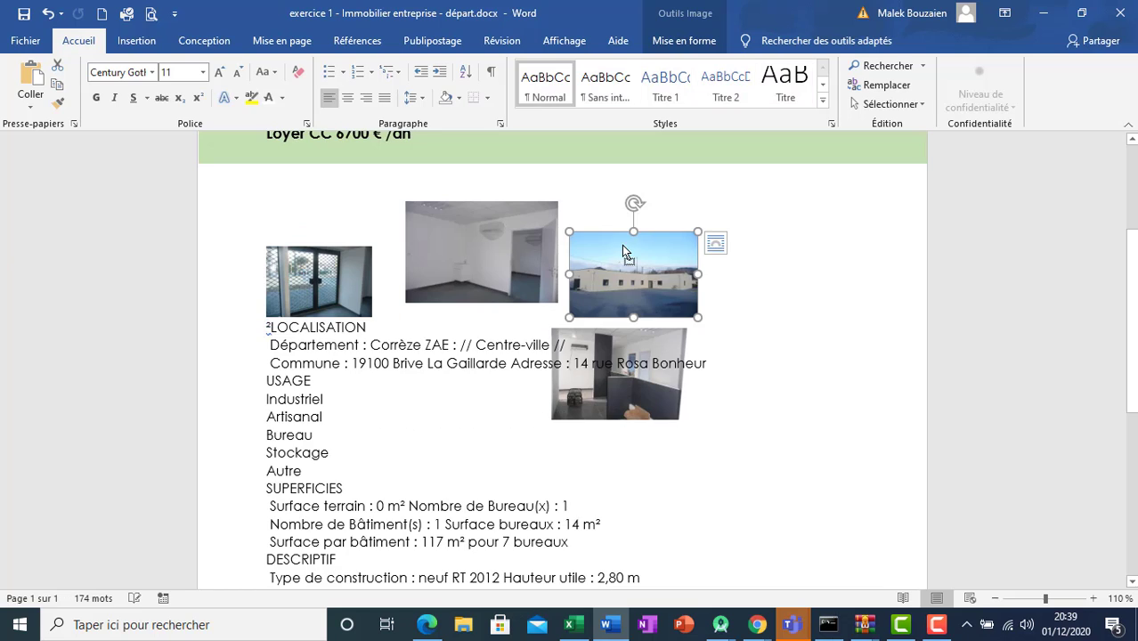
pyautogui.moveTo(633, 351); pyautogui.dragTo(802, 225)
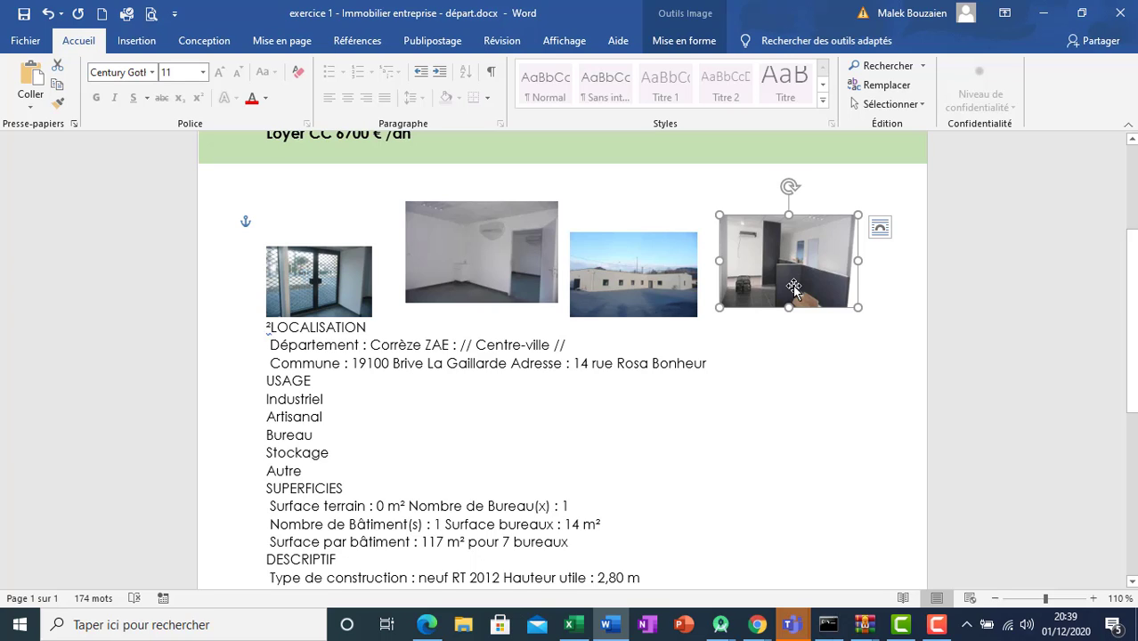
pyautogui.click(656, 287)
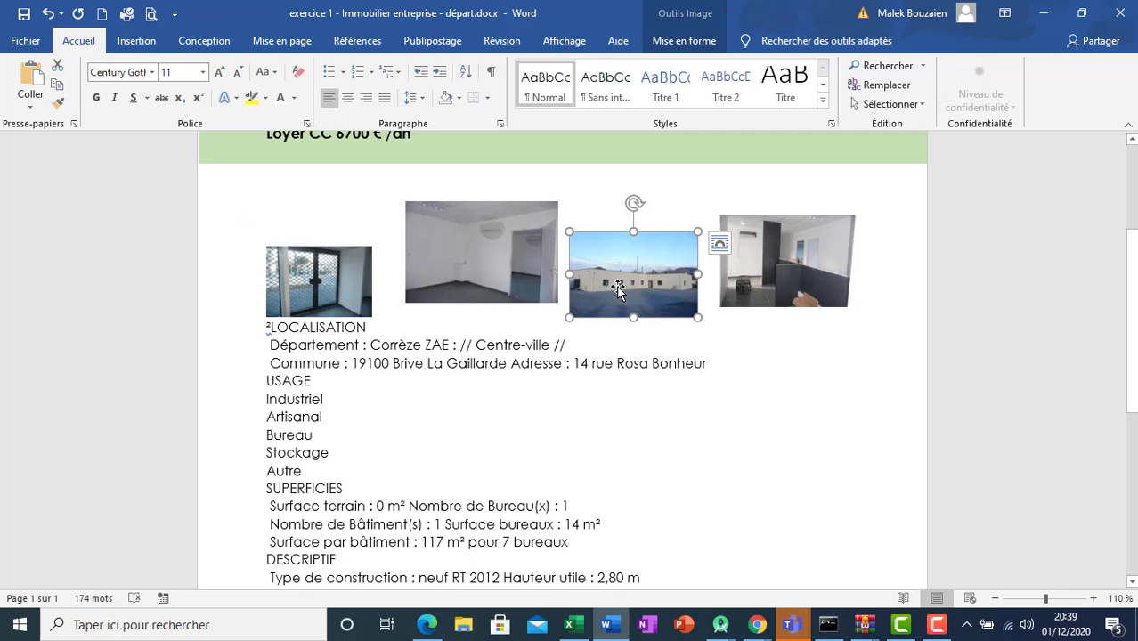
pyautogui.click(760, 261)
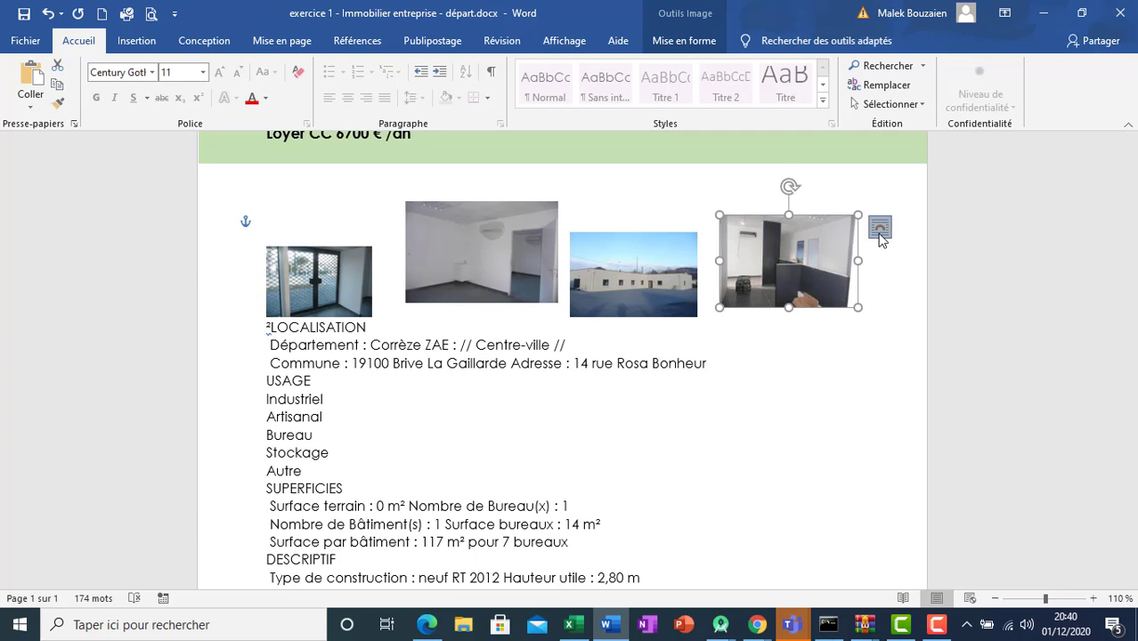
# - Set the text wrapping of the dark partition and building exterior pictures to Encadré
pyautogui.click(879, 233)
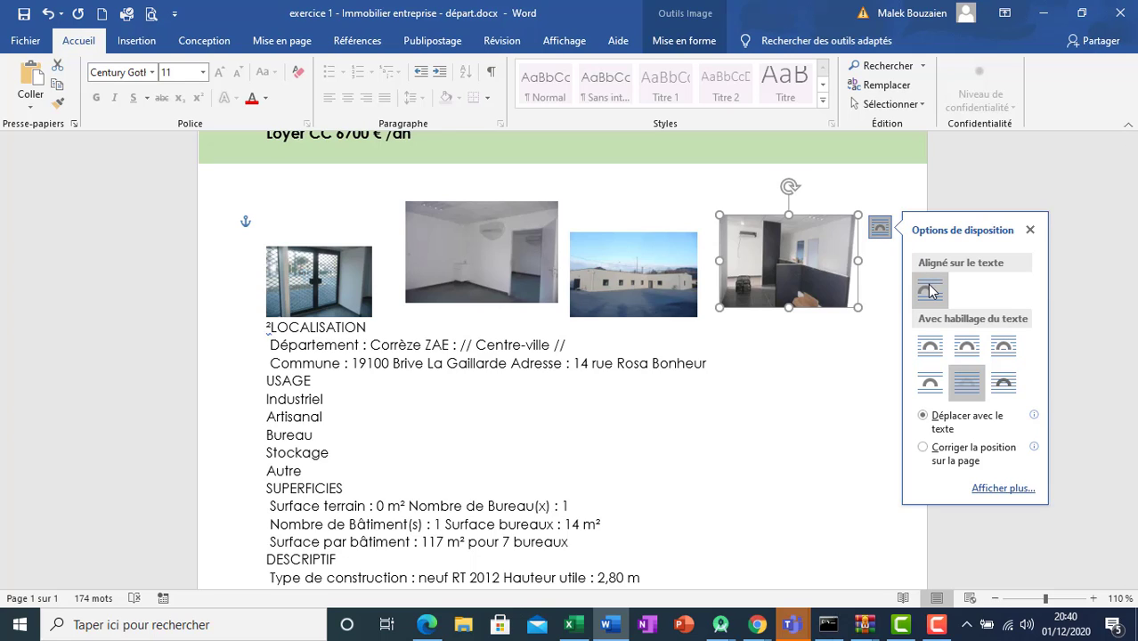
pyautogui.click(931, 347)
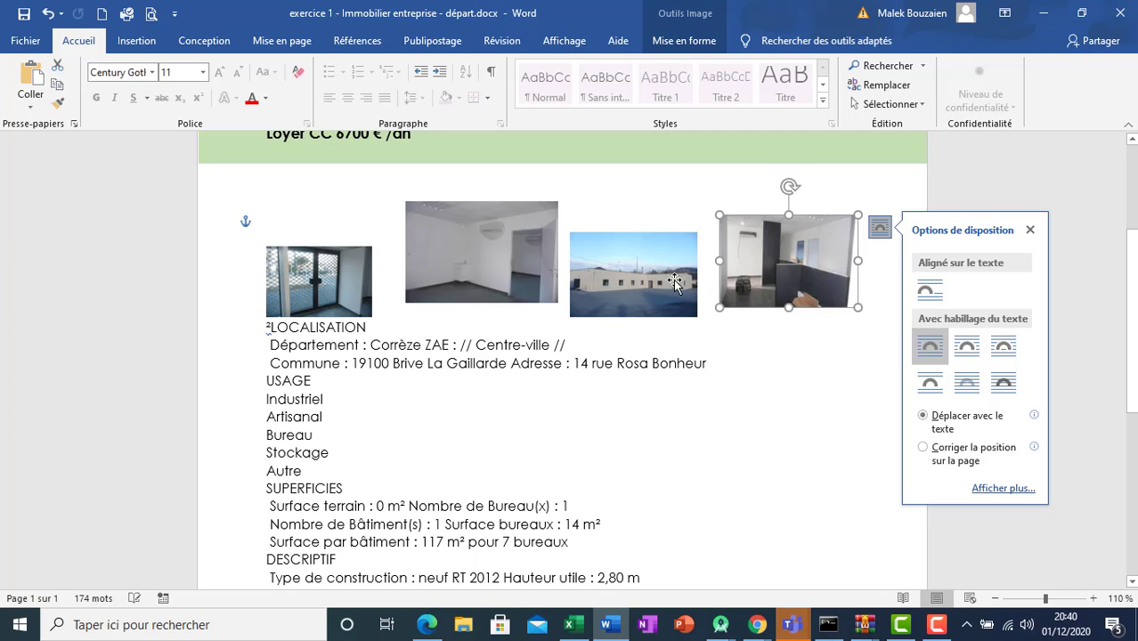
pyautogui.click(665, 280)
pyautogui.click(720, 243)
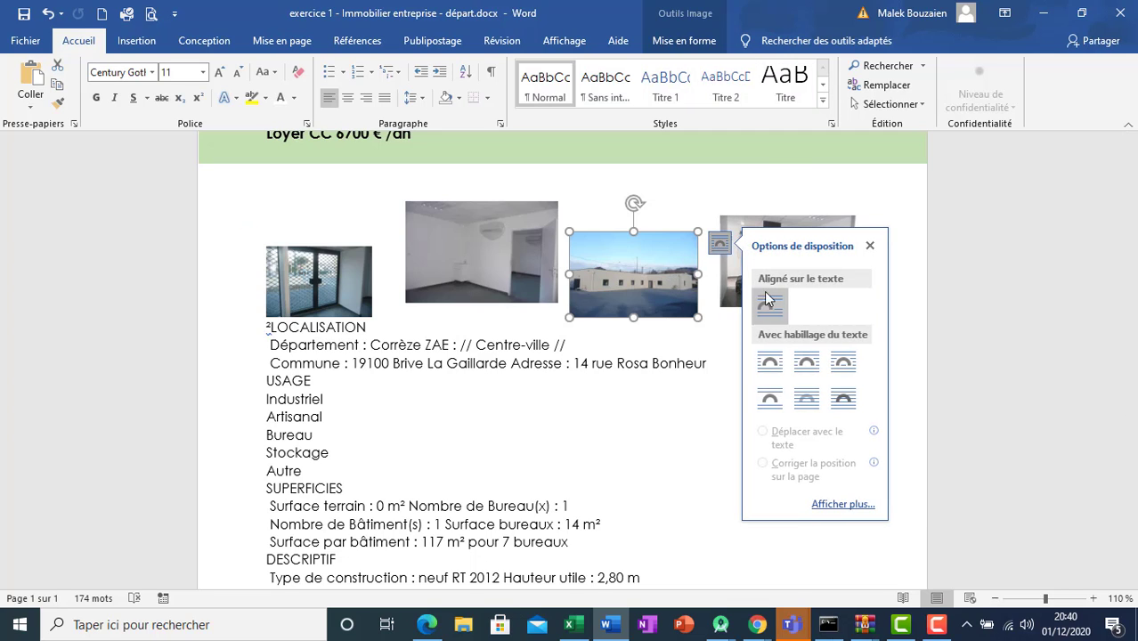
pyautogui.click(771, 361)
# - Set the text wrapping of the white room and glass doors pictures to Encadré
pyautogui.click(510, 261)
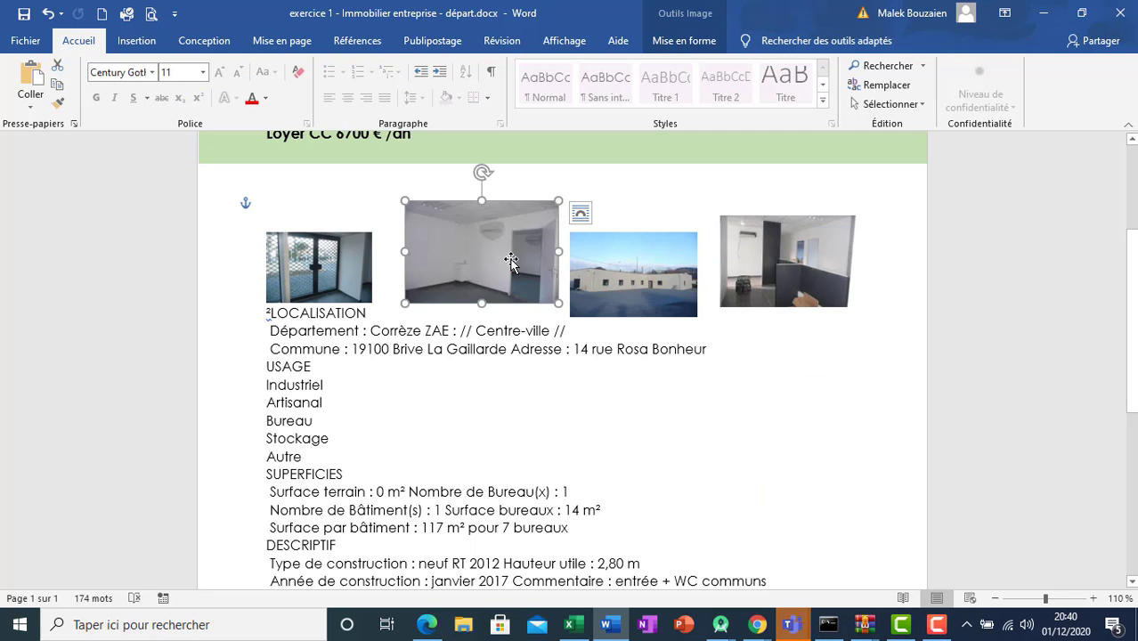
pyautogui.rightClick(511, 261)
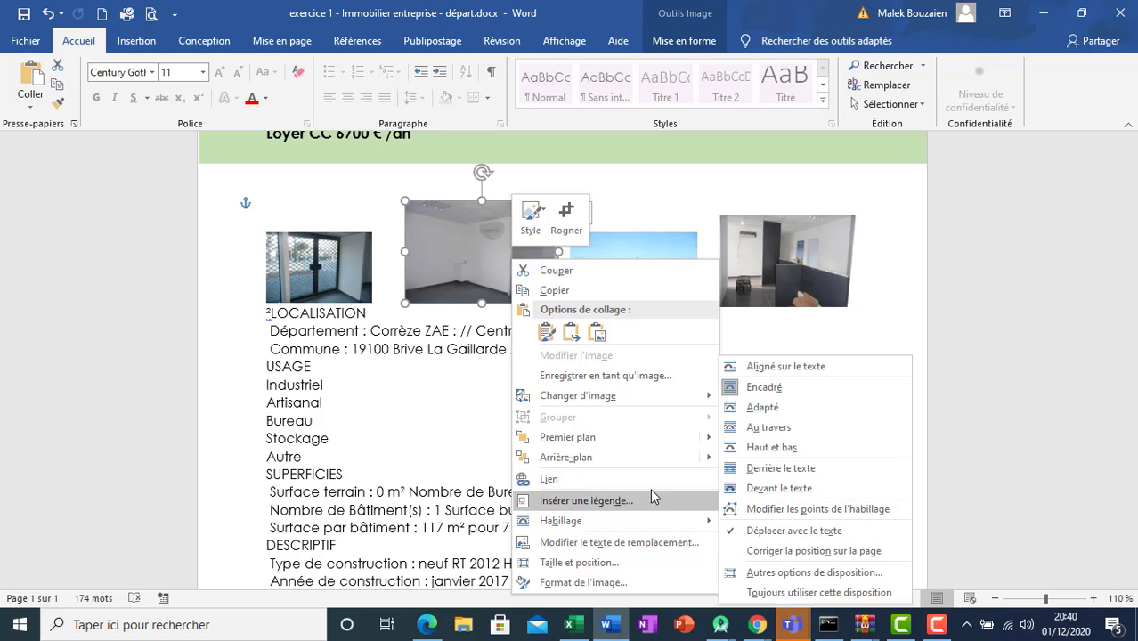
pyautogui.moveTo(676, 520)
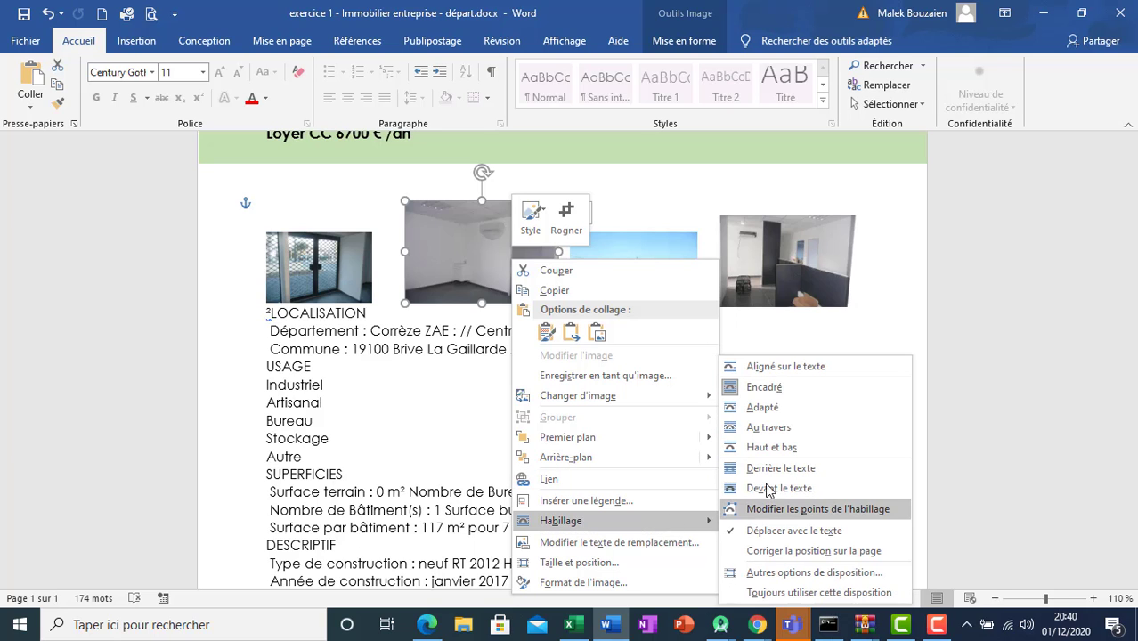
pyautogui.click(754, 391)
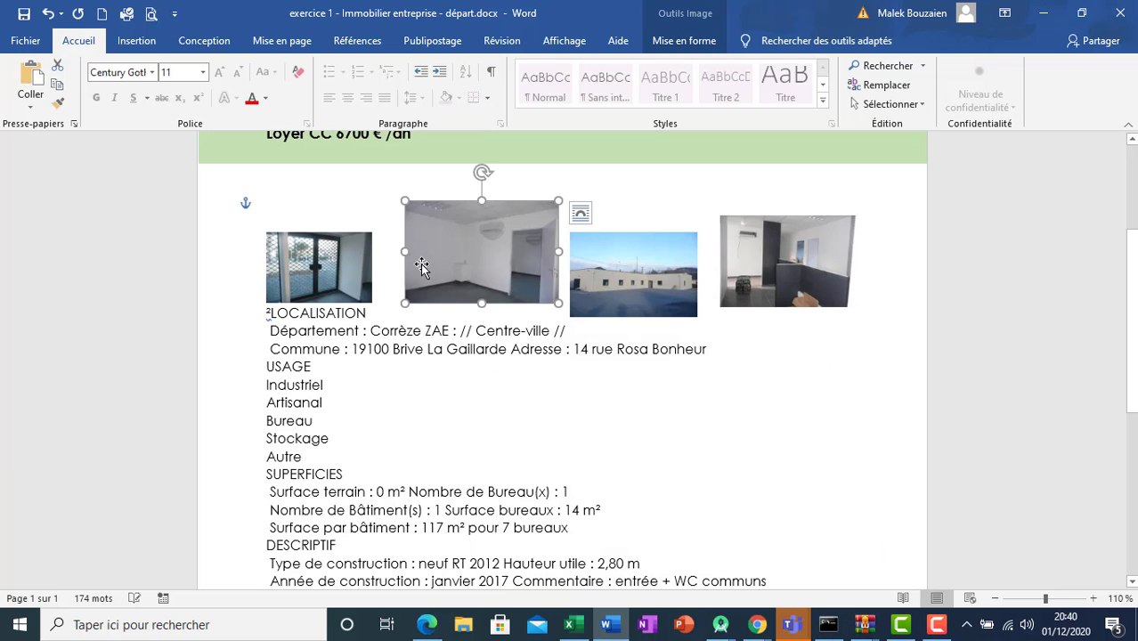
pyautogui.click(353, 276)
pyautogui.rightClick(353, 276)
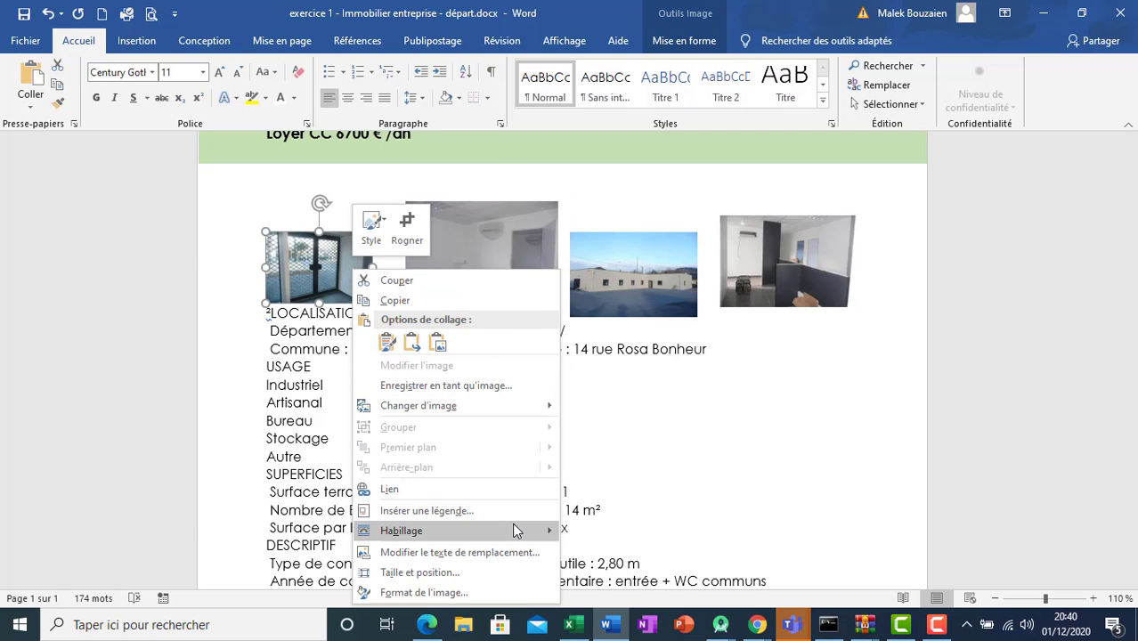
pyautogui.moveTo(514, 530)
pyautogui.click(634, 387)
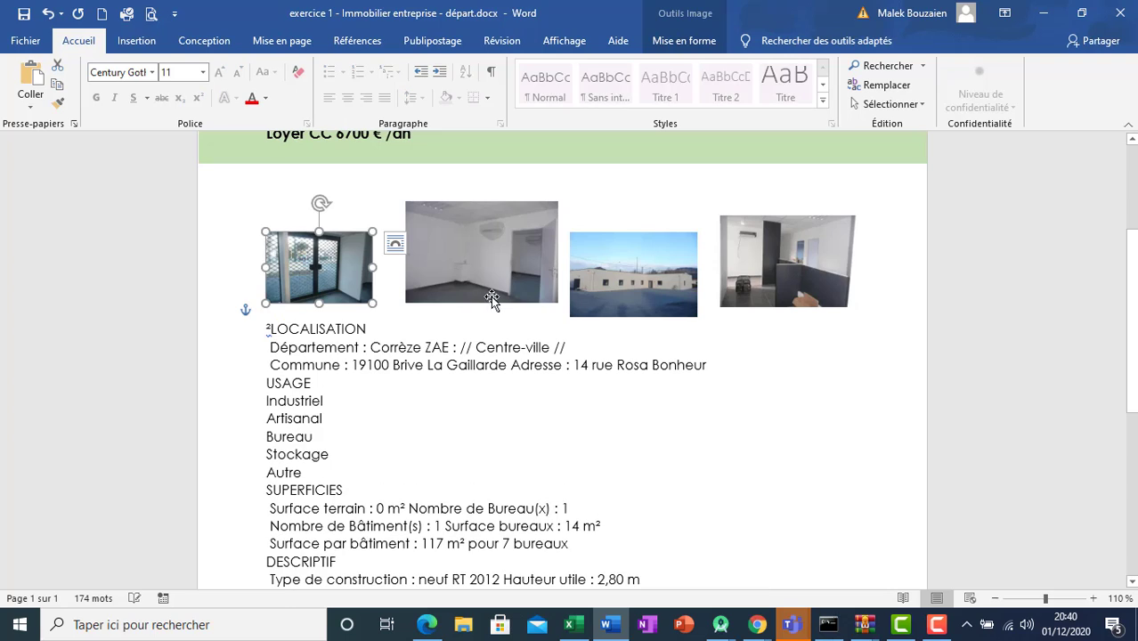
# - Remove the stray ² in front of the LOCALISATION heading and move the heading down one line
pyautogui.click(270, 330)
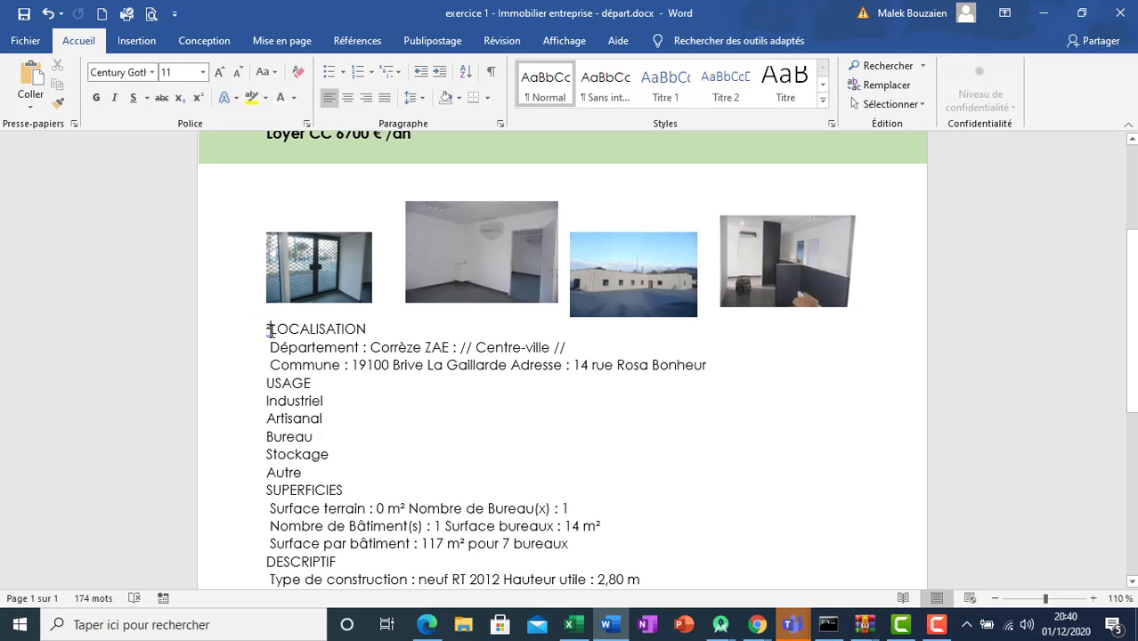
pyautogui.press('Return')
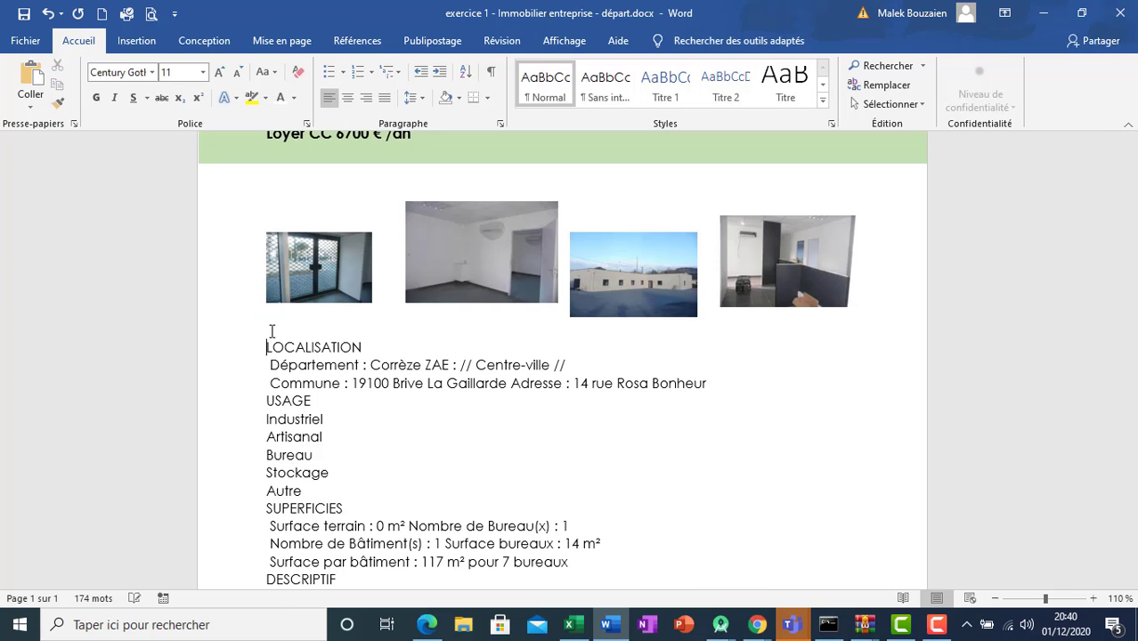
# - Select all four office pictures together and set their common width to 3,5 cm
pyautogui.click(325, 276)
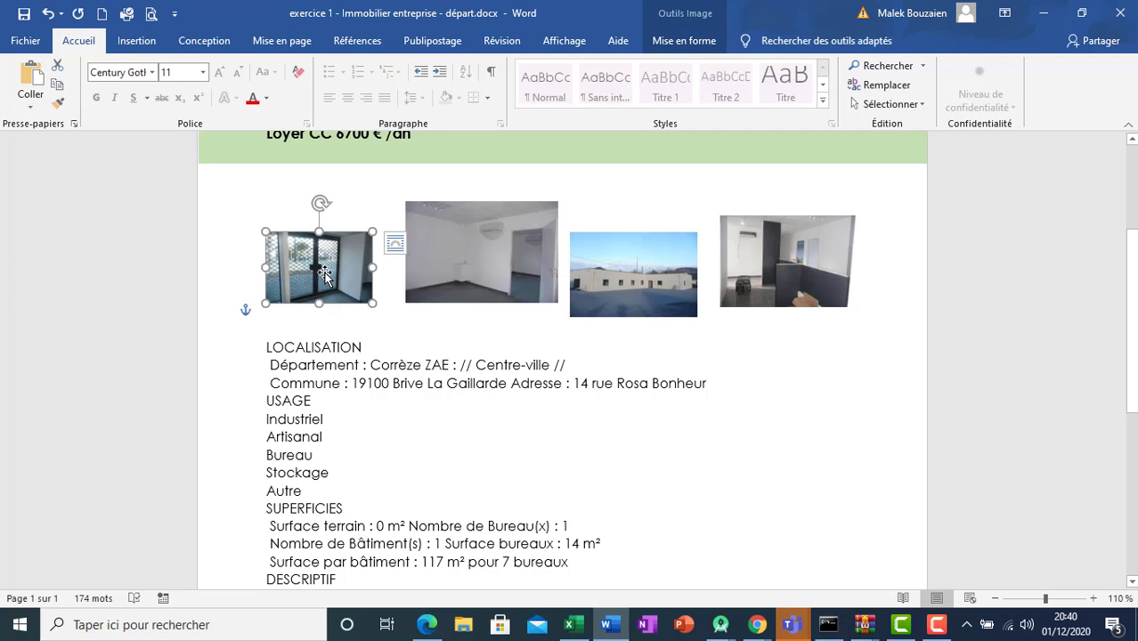
pyautogui.keyDown('ctrl'); pyautogui.click(464, 270); pyautogui.keyUp('ctrl')
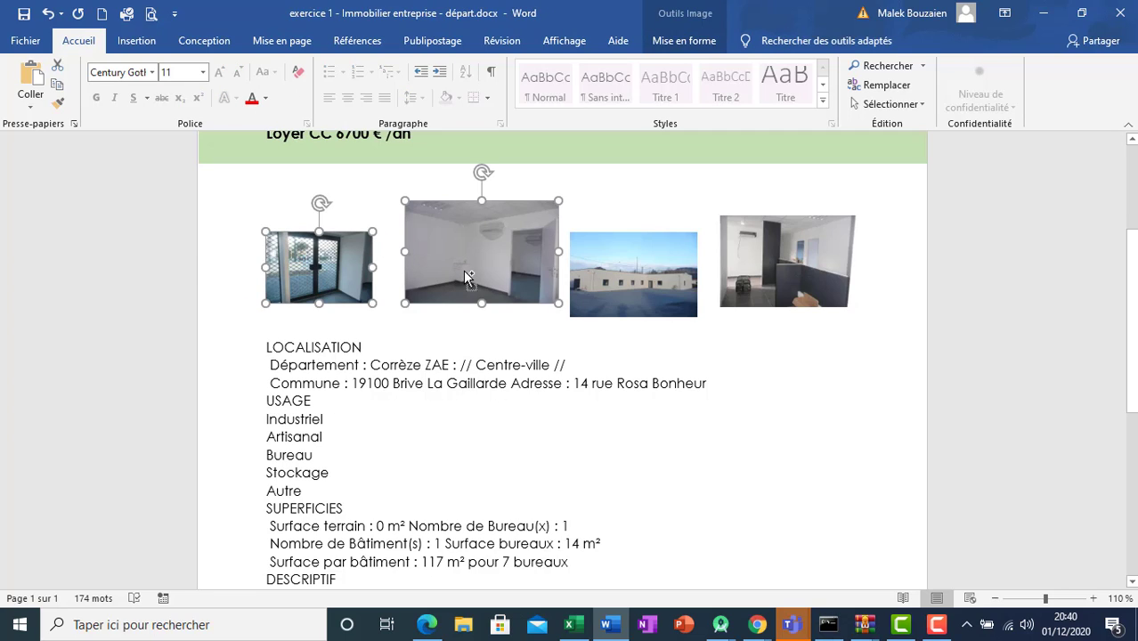
pyautogui.keyDown('ctrl'); pyautogui.click(628, 284); pyautogui.keyUp('ctrl')
pyautogui.keyDown('ctrl'); pyautogui.click(756, 264); pyautogui.keyUp('ctrl')
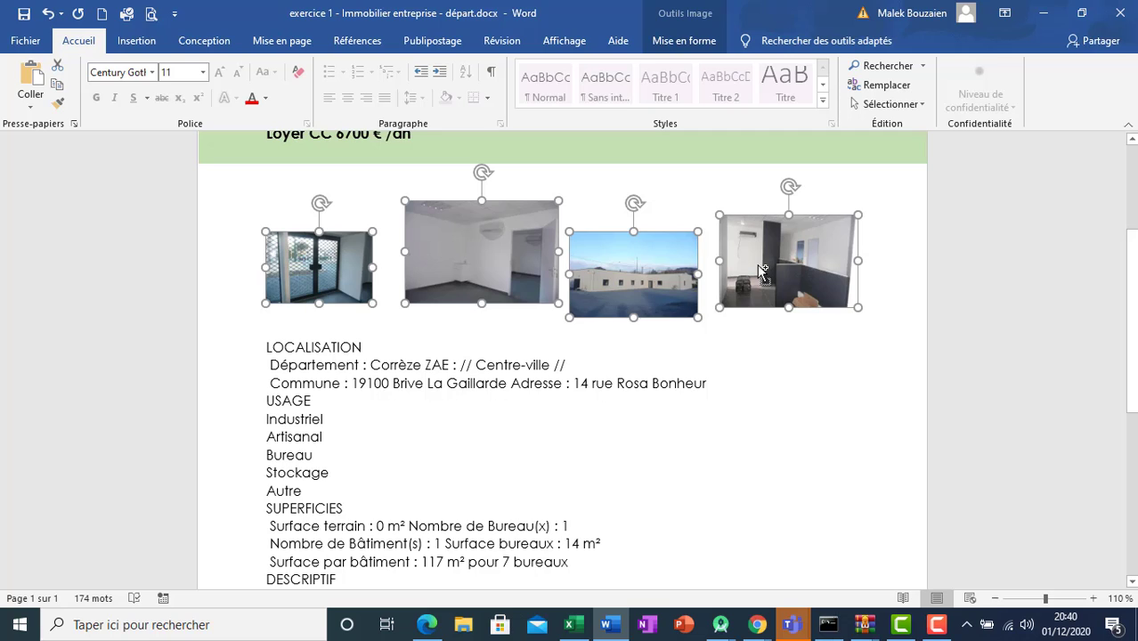
pyautogui.click(686, 41)
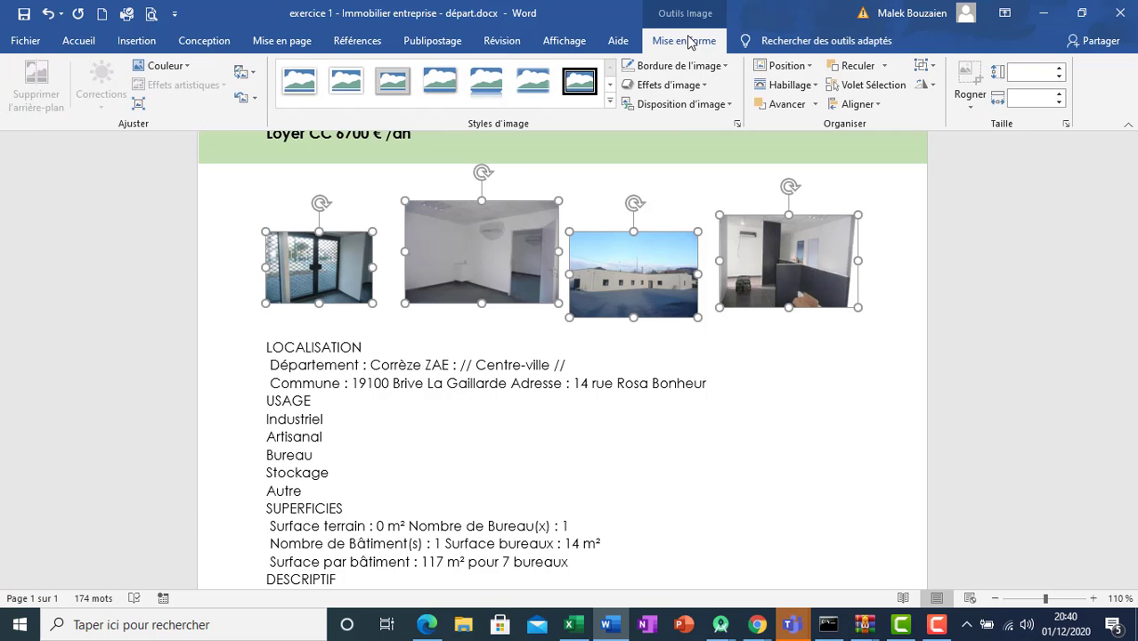
pyautogui.click(816, 87)
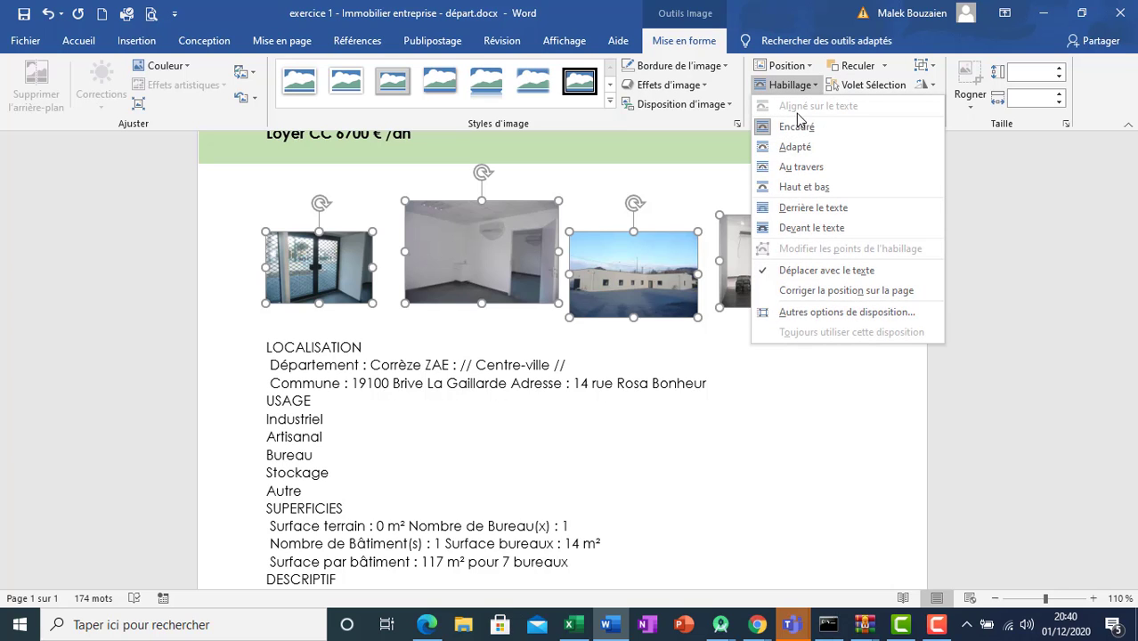
pyautogui.click(1060, 99)
pyautogui.click(1060, 99)
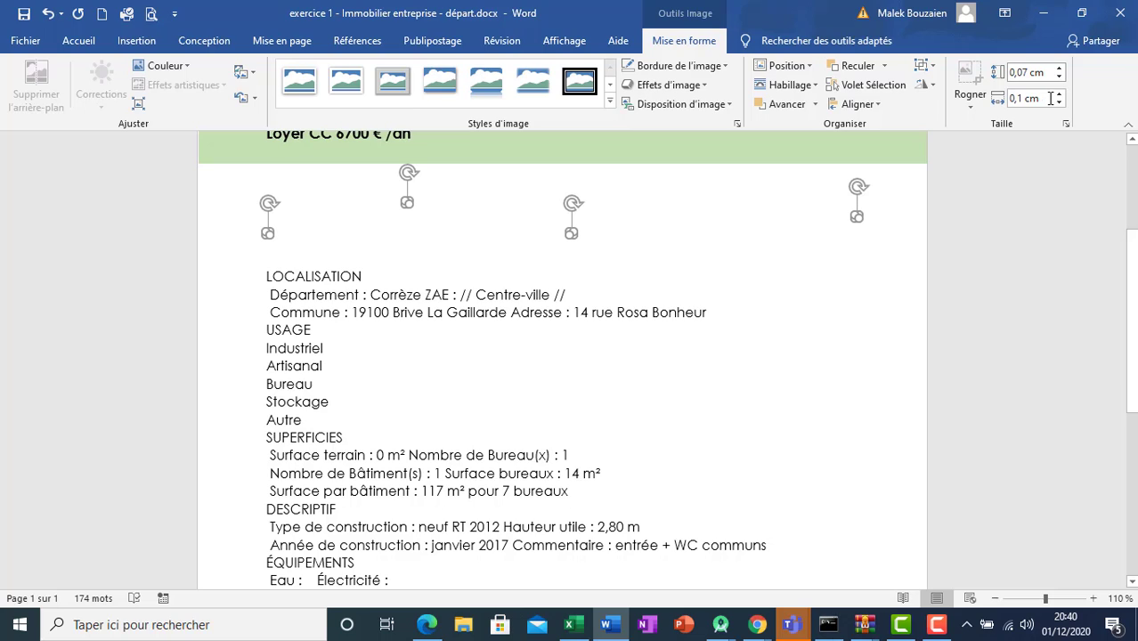
pyautogui.click(1061, 97)
pyautogui.moveTo(1060, 99); pyautogui.dragTo(1060, 100)
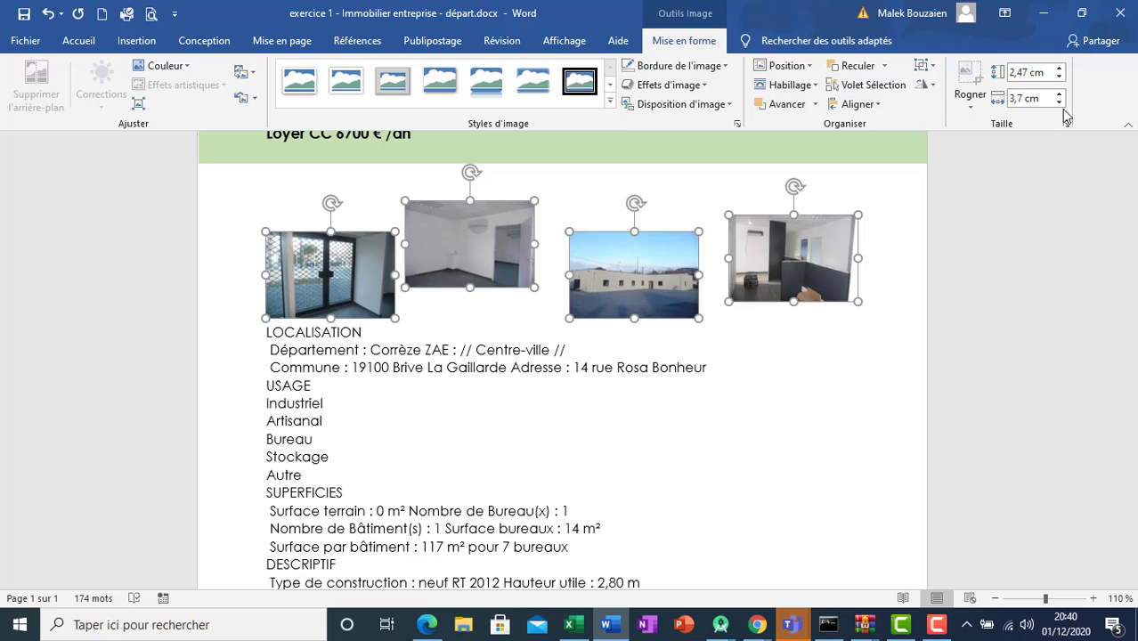
pyautogui.click(1061, 106)
pyautogui.click(1061, 106)
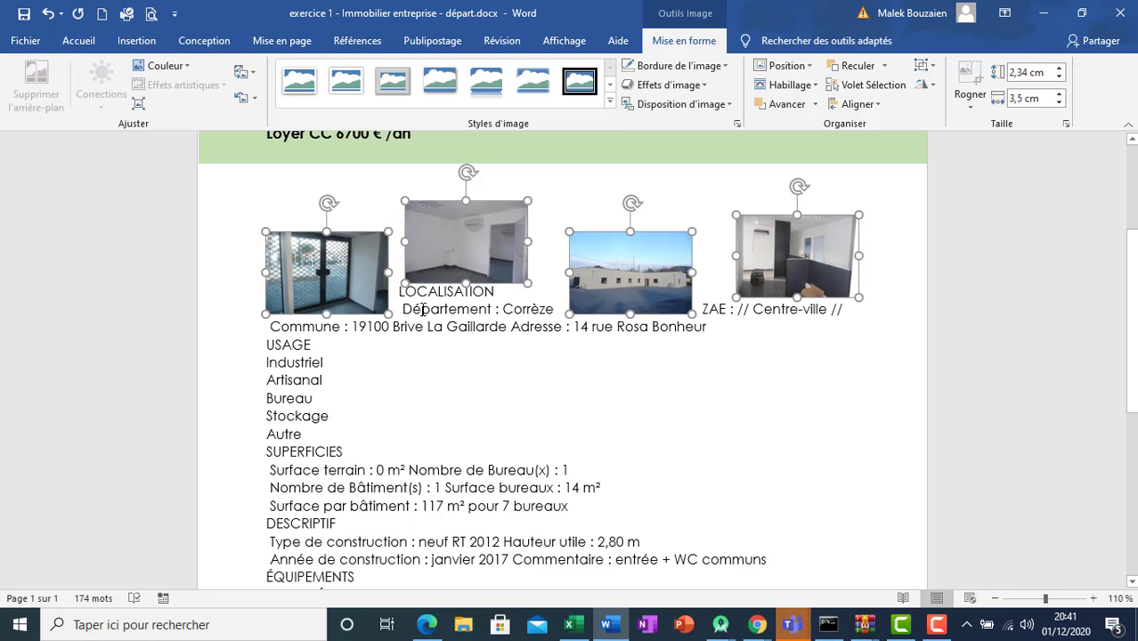
# - Insert blank lines before the LOCALISATION heading to push the text below the pictures
pyautogui.click(398, 294)
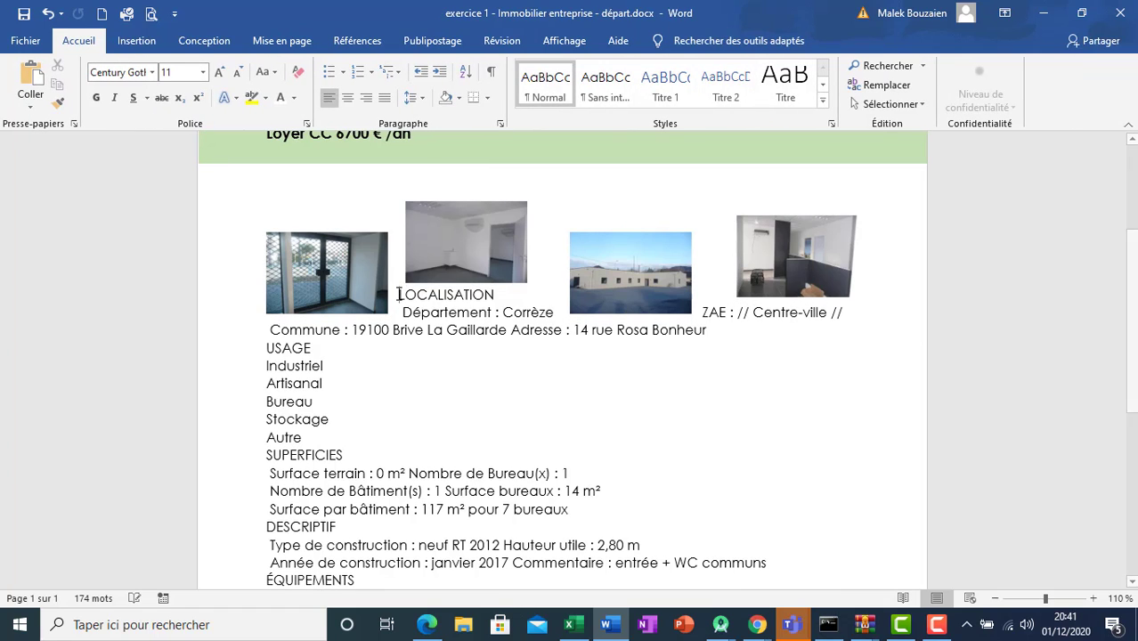
pyautogui.press('Return')
pyautogui.press('Return')
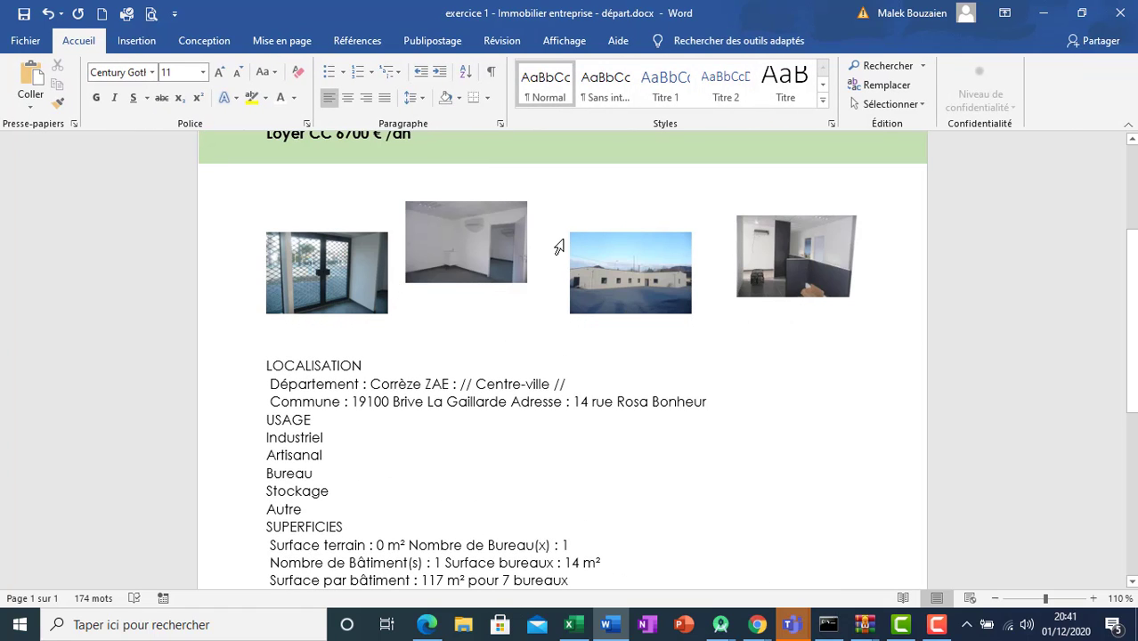
# - Align the four pictures along their top edges and distribute them horizontally
pyautogui.click(786, 260)
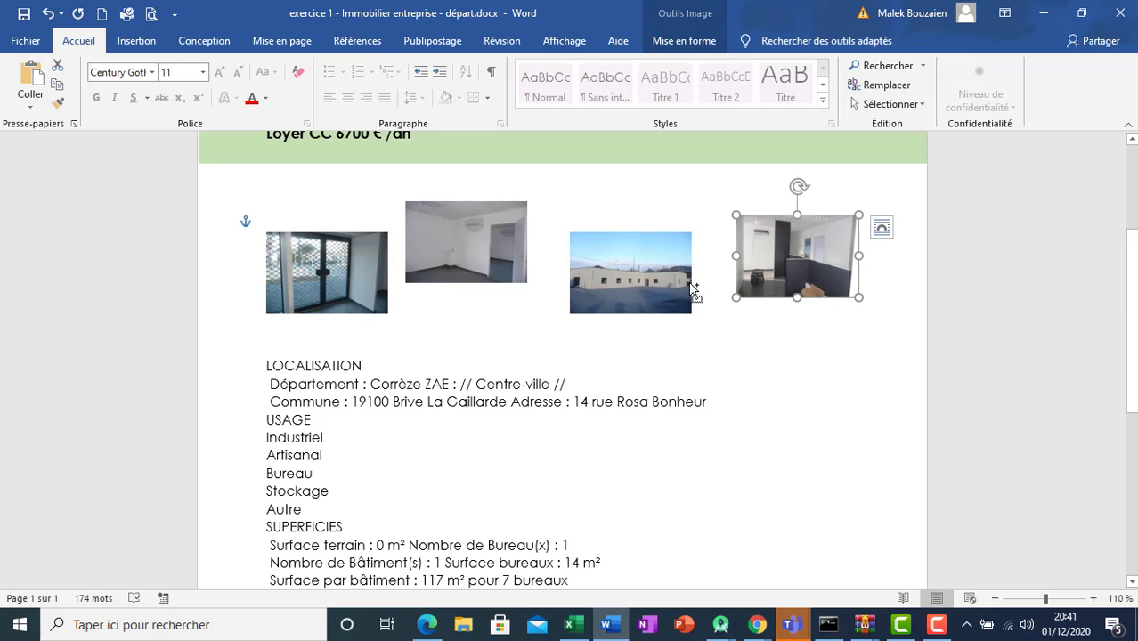
pyautogui.keyDown('ctrl'); pyautogui.click(677, 283); pyautogui.keyUp('ctrl')
pyautogui.keyDown('ctrl'); pyautogui.click(428, 237); pyautogui.keyUp('ctrl')
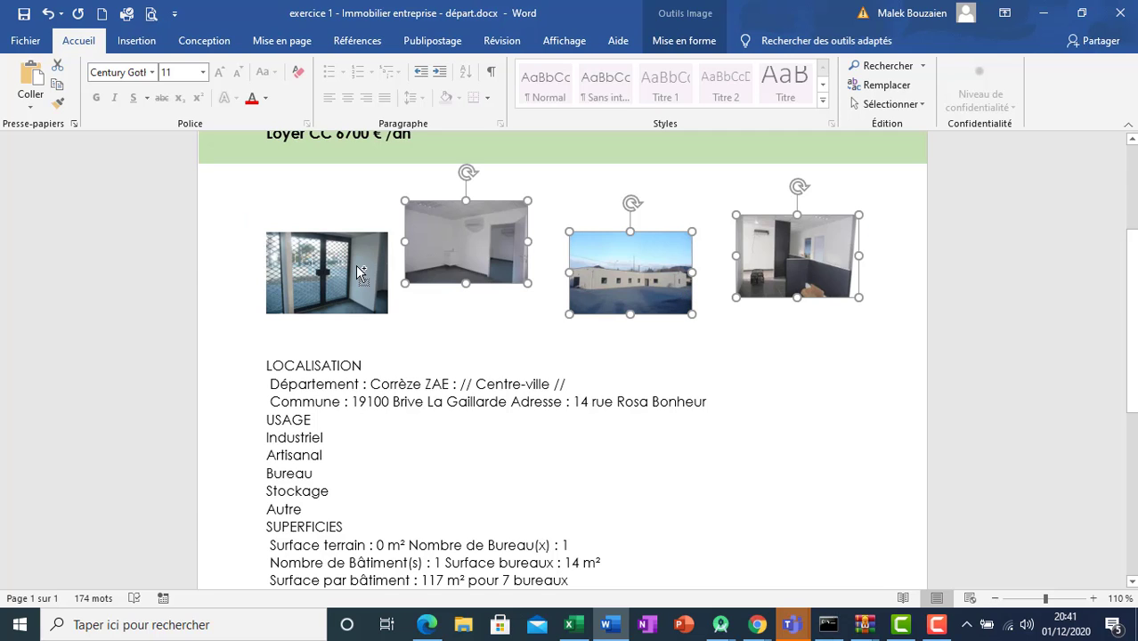
pyautogui.keyDown('ctrl'); pyautogui.click(361, 277); pyautogui.keyUp('ctrl')
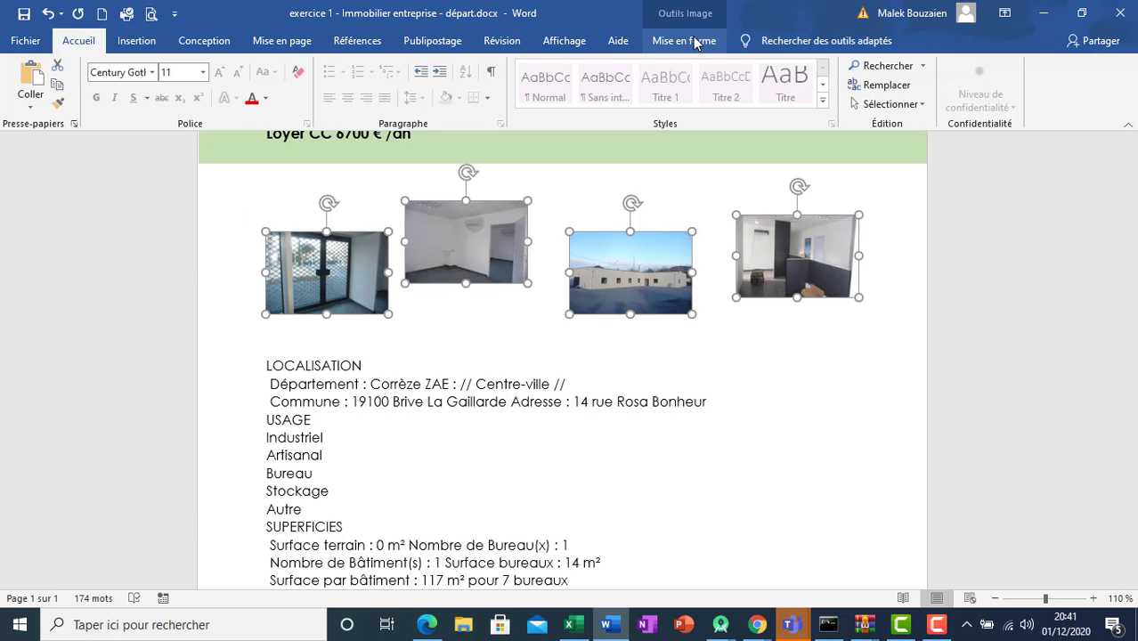
pyautogui.click(696, 42)
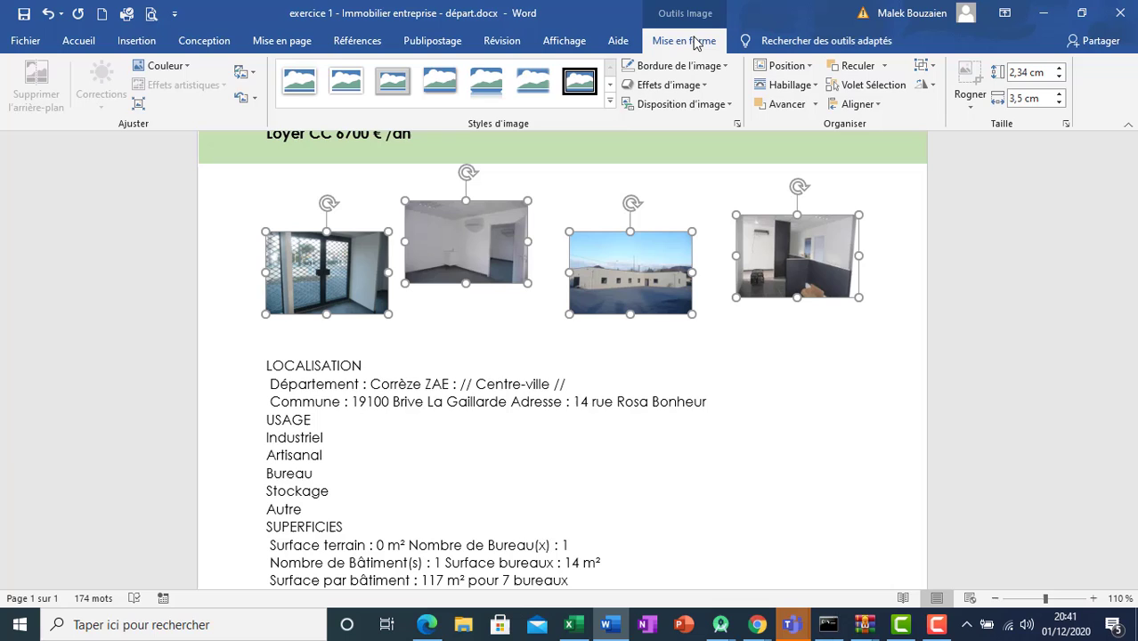
pyautogui.click(882, 106)
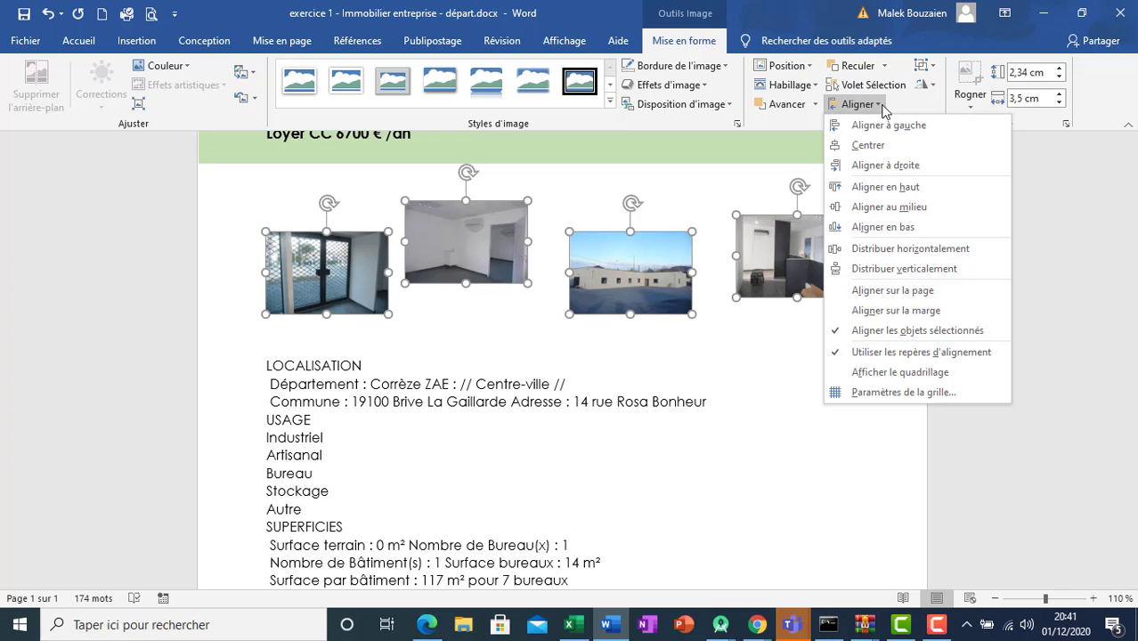
pyautogui.click(895, 188)
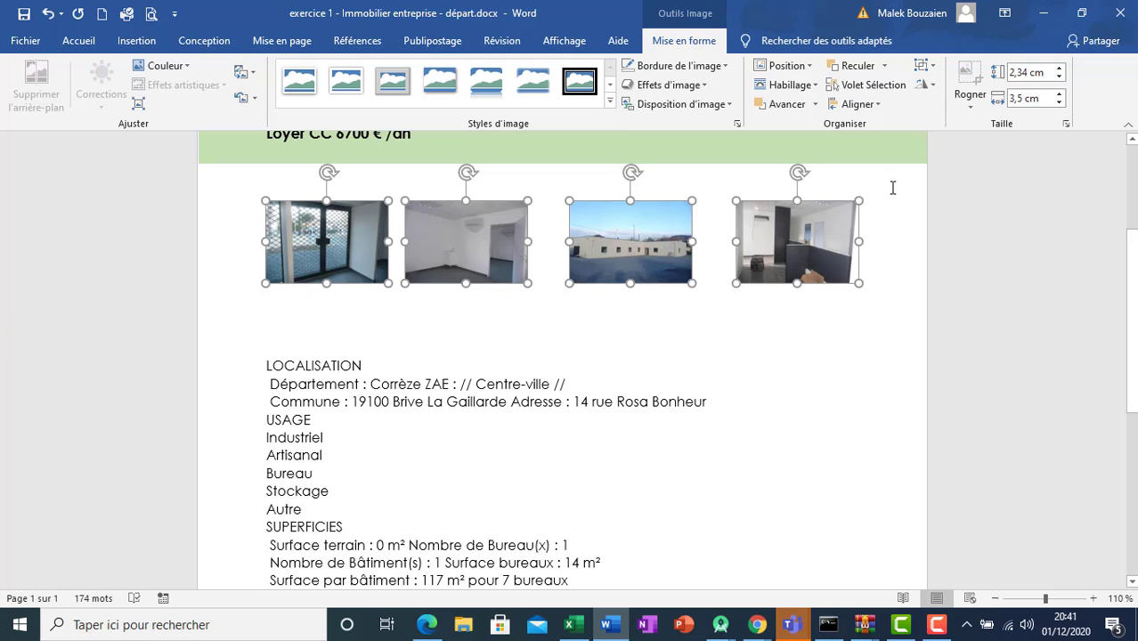
pyautogui.click(875, 108)
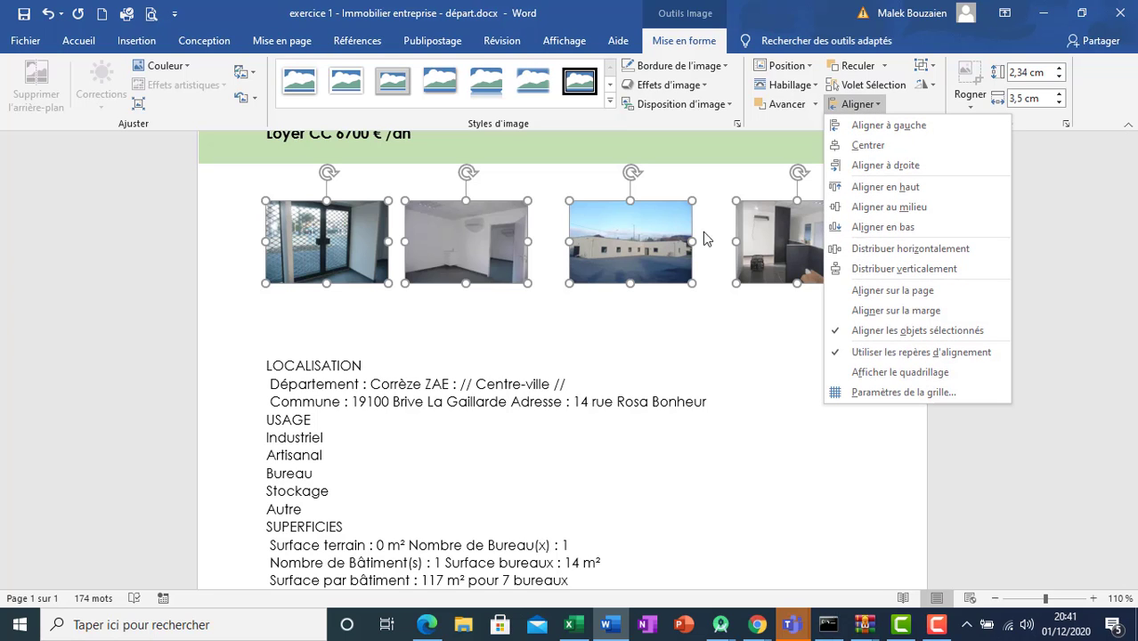
pyautogui.click(908, 249)
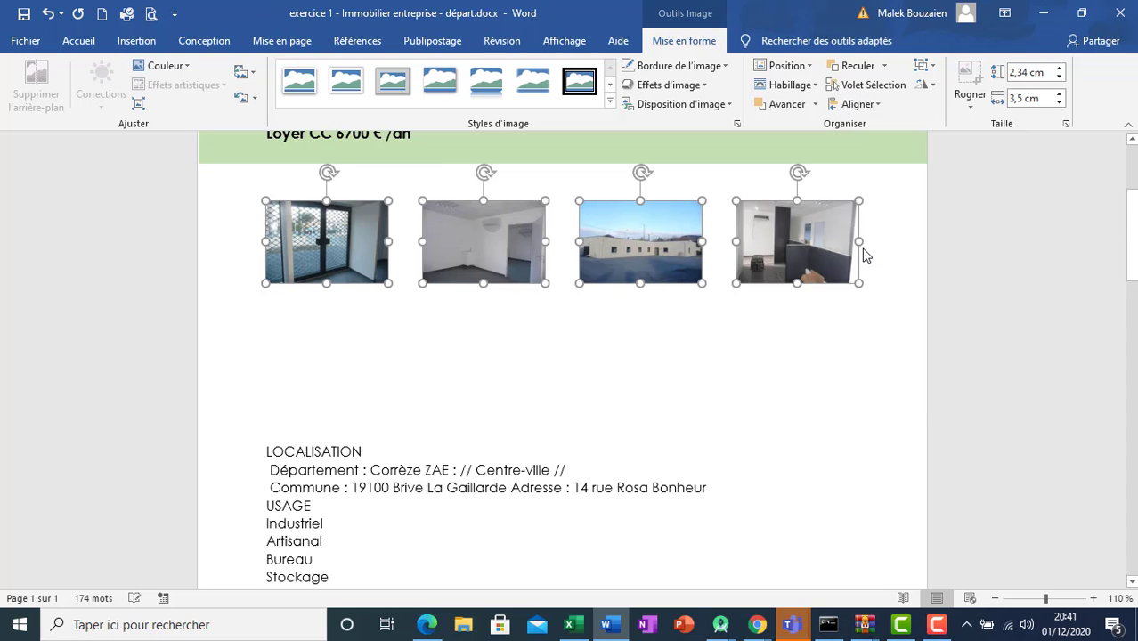
# - Delete the surplus blank lines between the picture row and the LOCALISATION heading
pyautogui.click(279, 336)
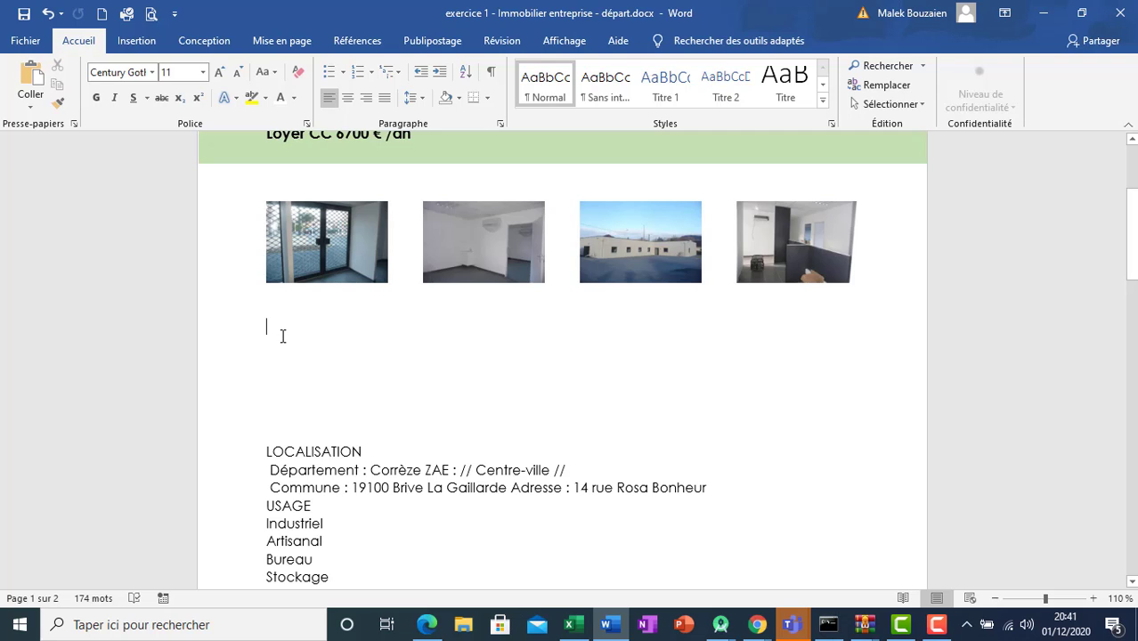
pyautogui.press('Delete')
pyautogui.press('Delete')
pyautogui.press('Delete')
pyautogui.press('Delete')
pyautogui.press('Delete')
pyautogui.press('Delete')
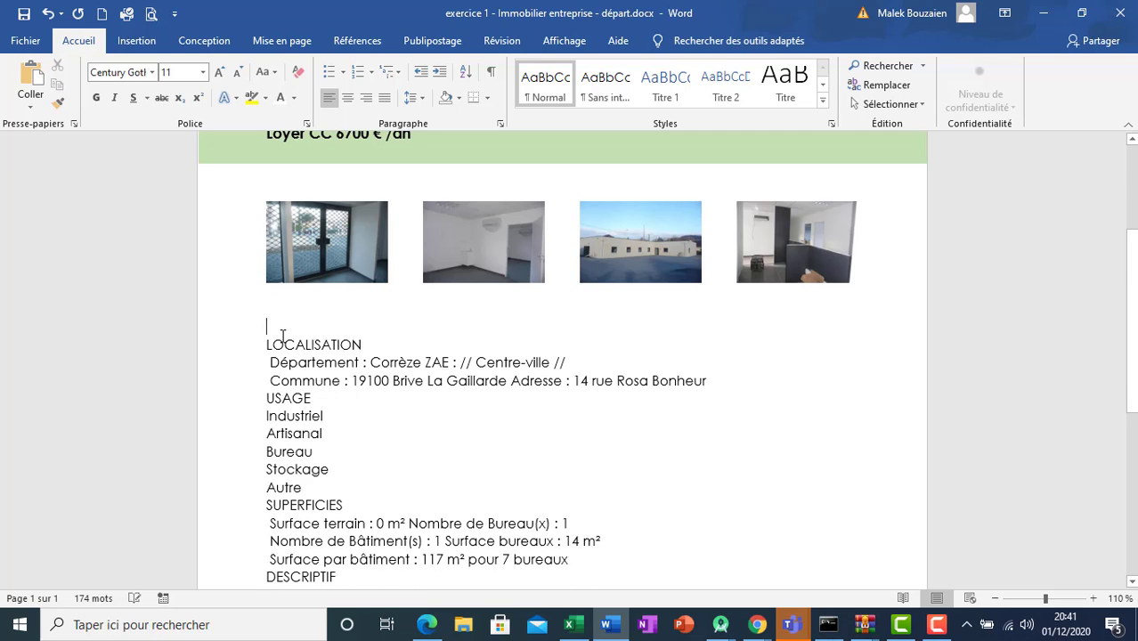
pyautogui.press('Delete')
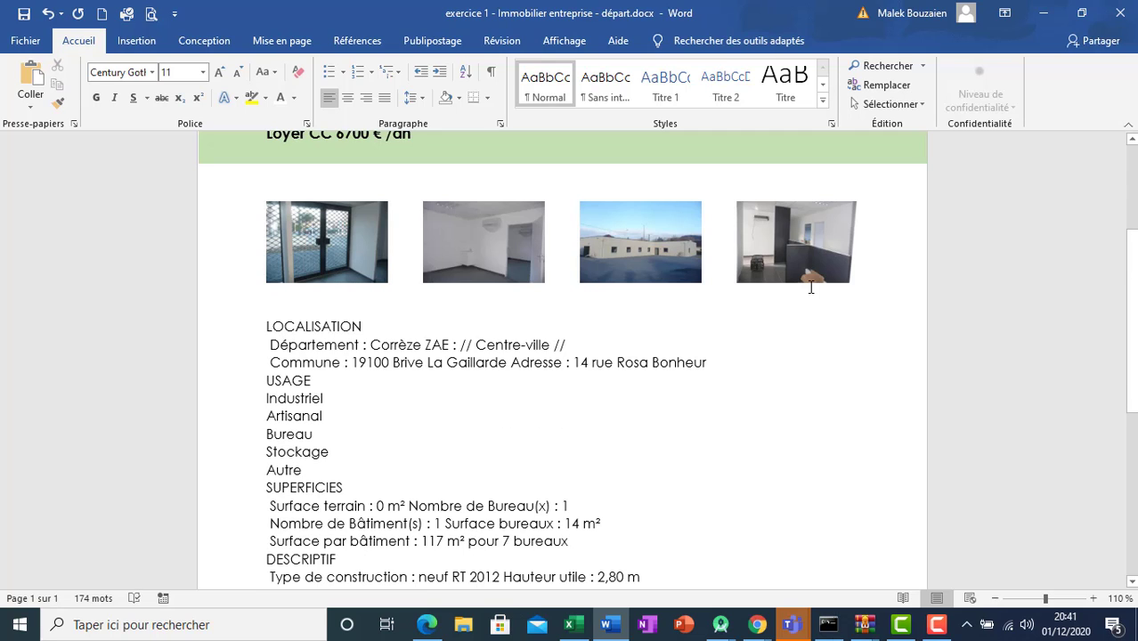
# - Draw a horizontal straight line about 20,95 cm long across the page above the picture row, with a light green outline
pyautogui.click(429, 627)
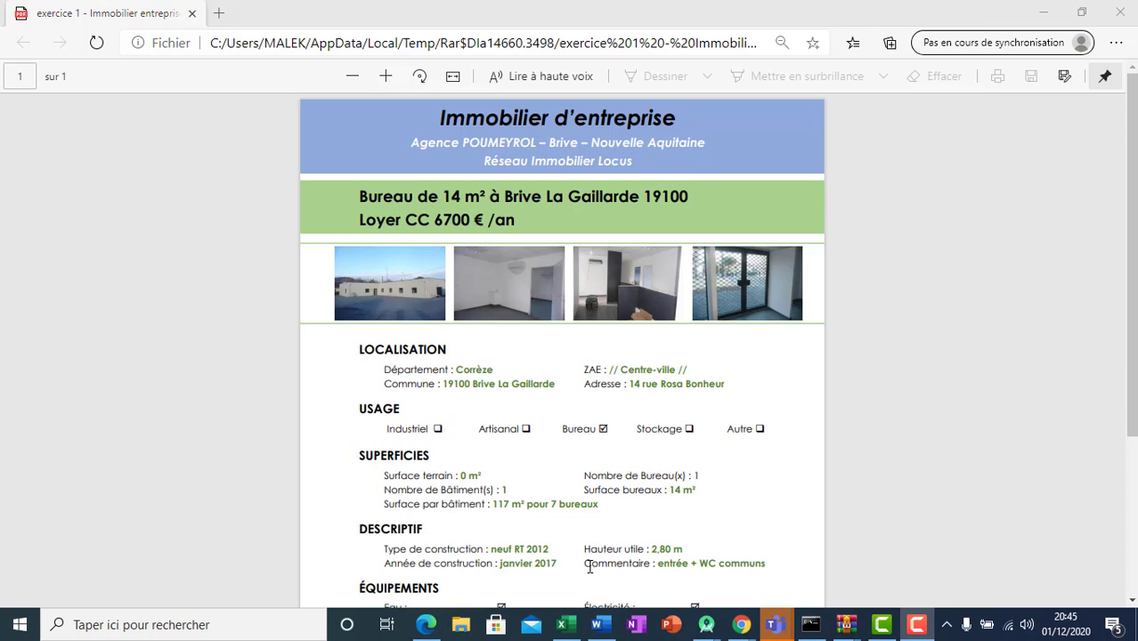
pyautogui.click(602, 628)
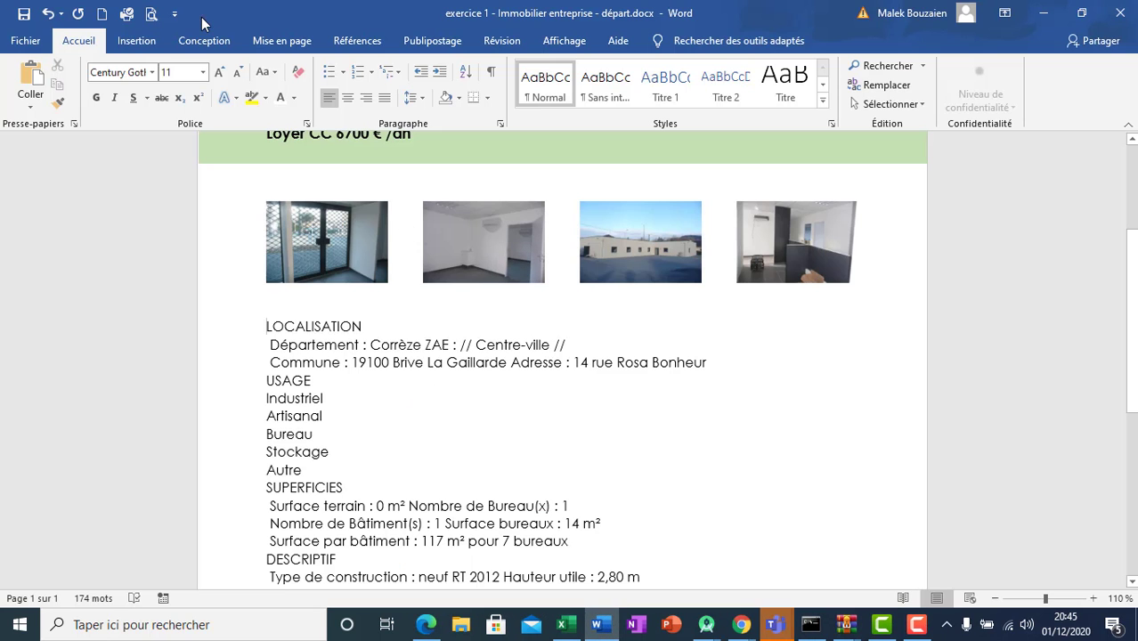
pyautogui.click(135, 47)
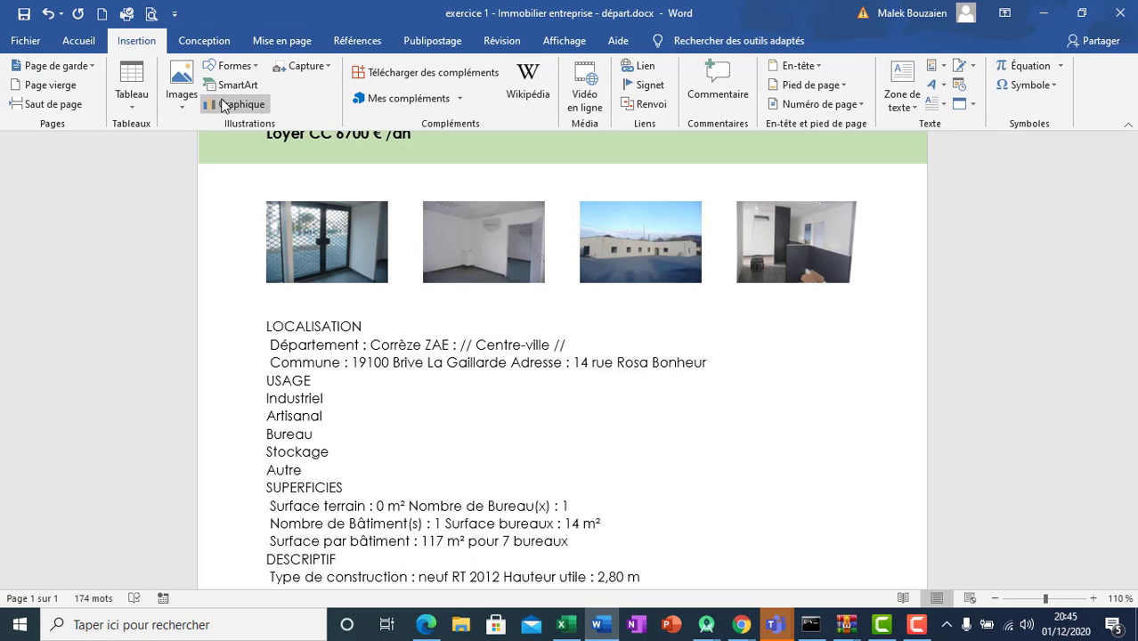
pyautogui.click(256, 68)
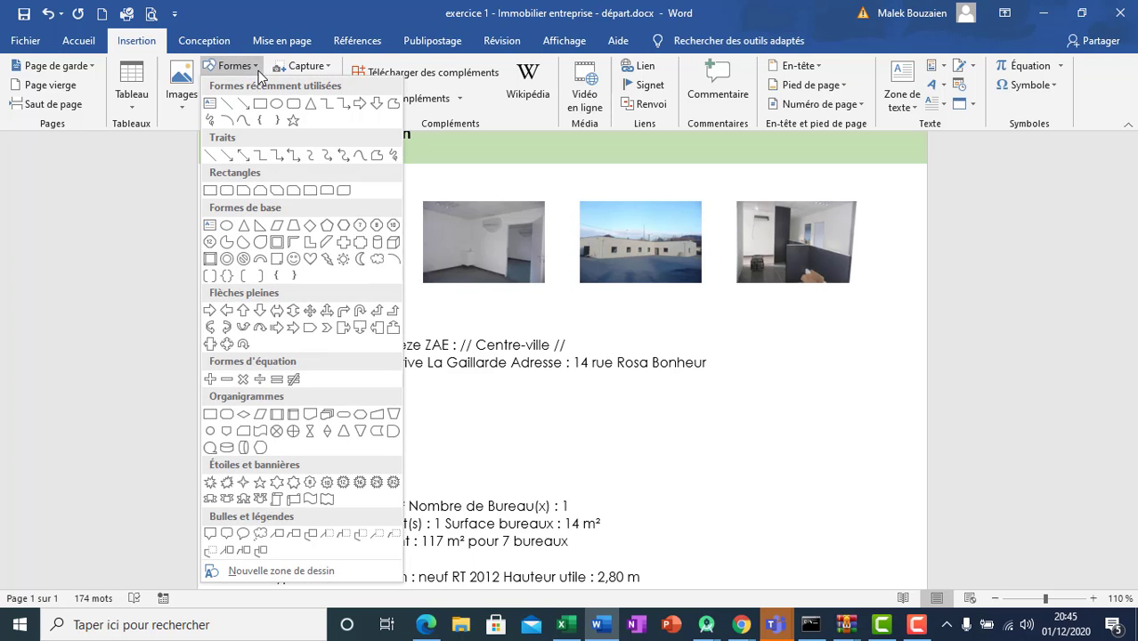
pyautogui.click(212, 155)
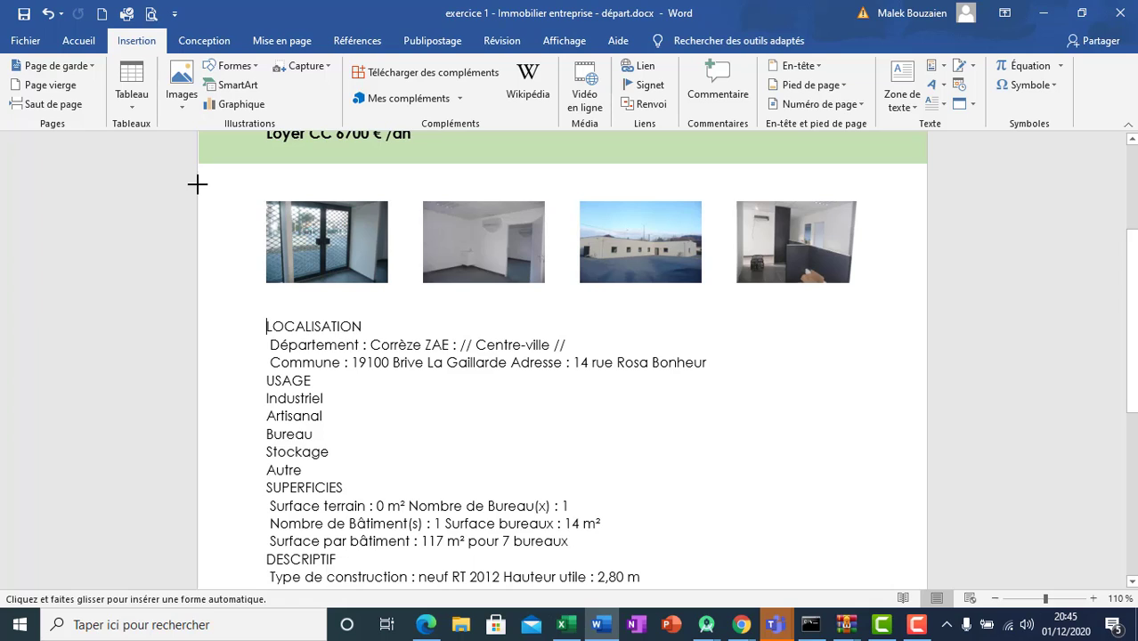
pyautogui.moveTo(196, 184); pyautogui.dragTo(927, 184)
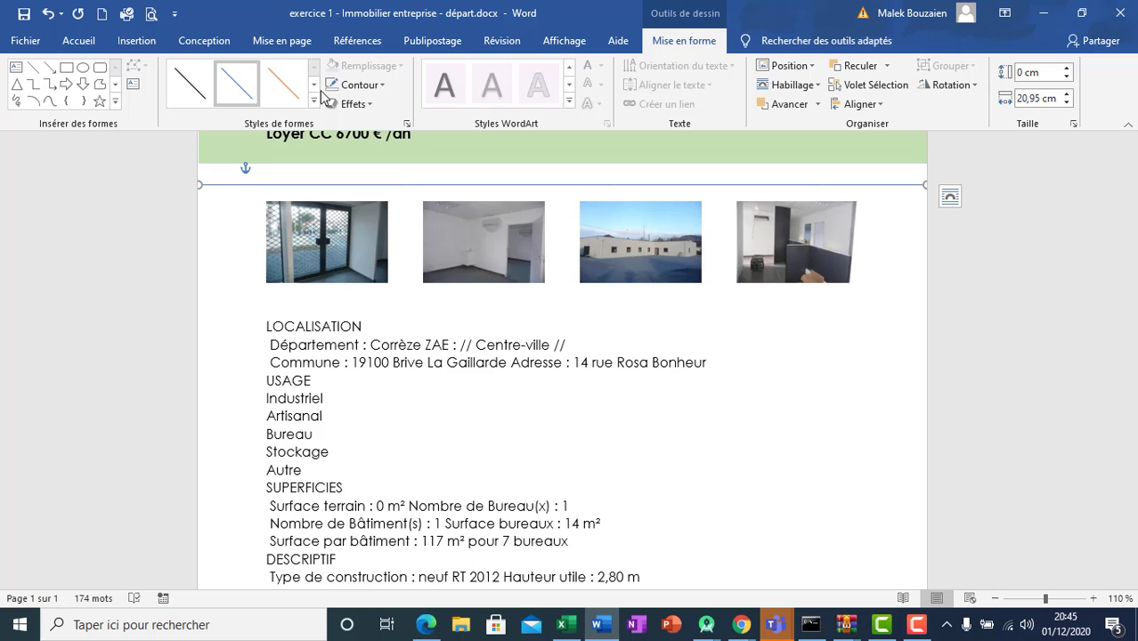
pyautogui.click(382, 87)
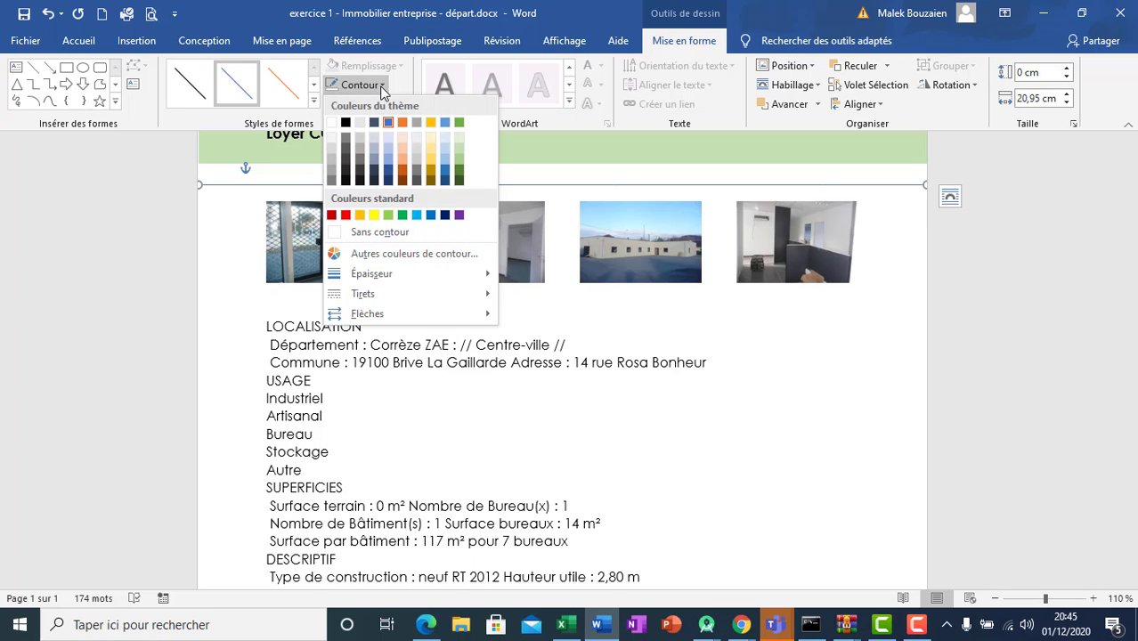
pyautogui.click(461, 161)
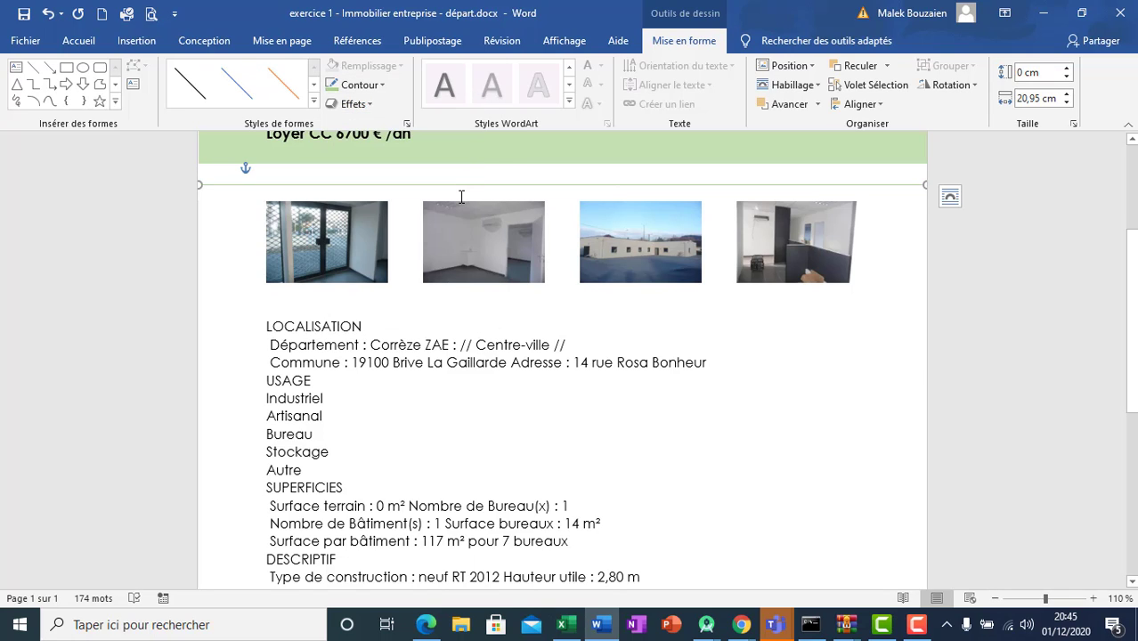
# - Duplicate the green line and shift the copy horizontally until it lines up with the page's left edge
pyautogui.hotkey('ctrl', 'v')
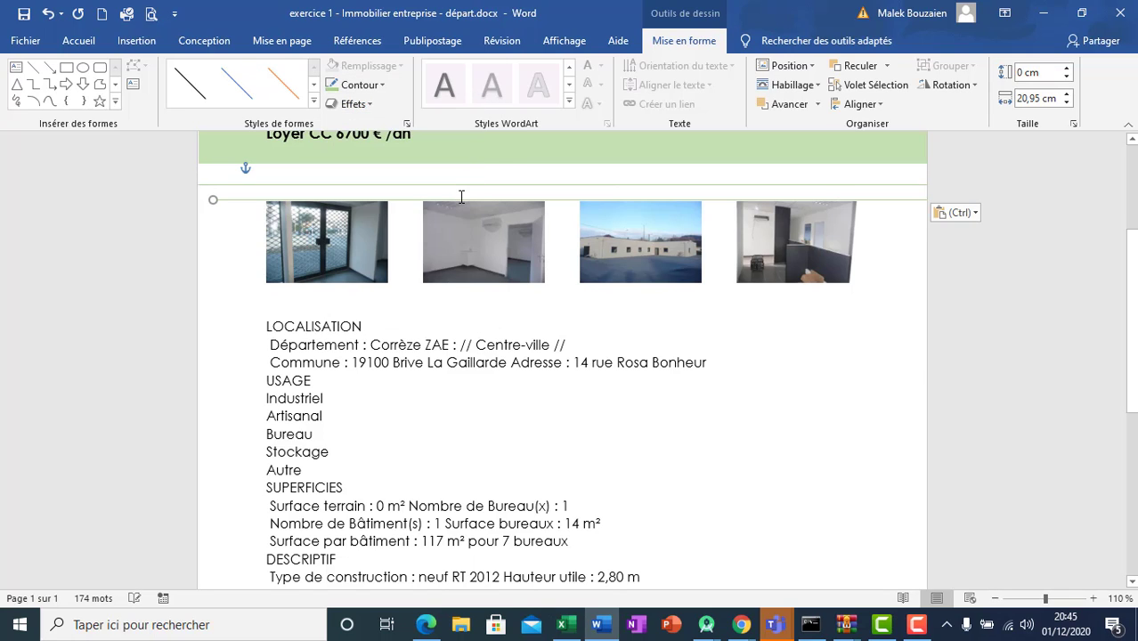
pyautogui.press('Left')
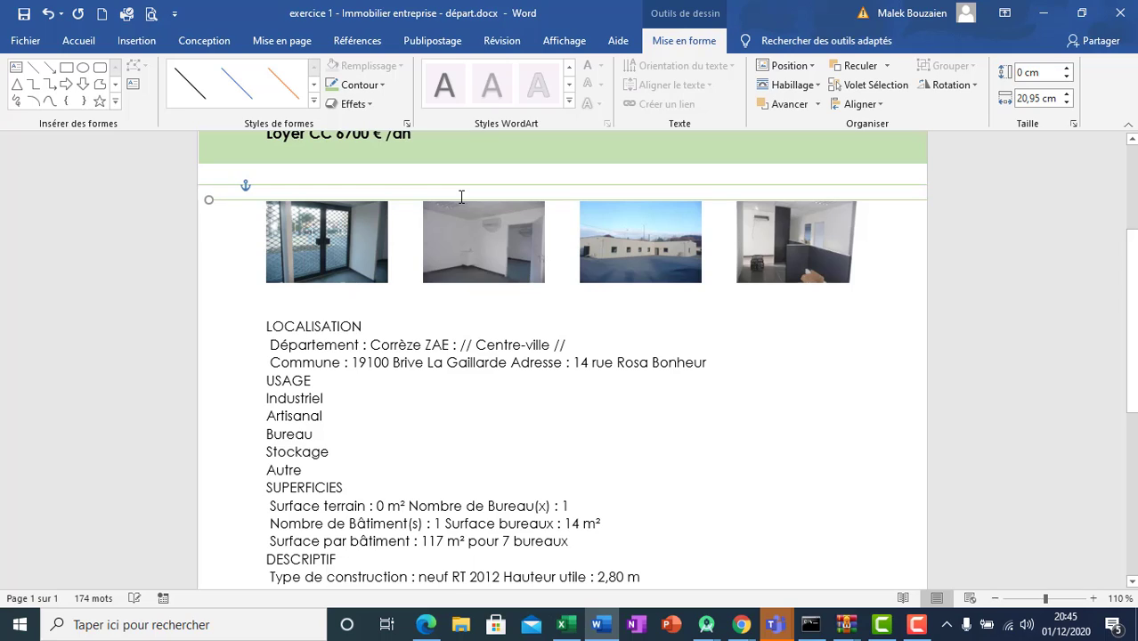
pyautogui.press('Left')
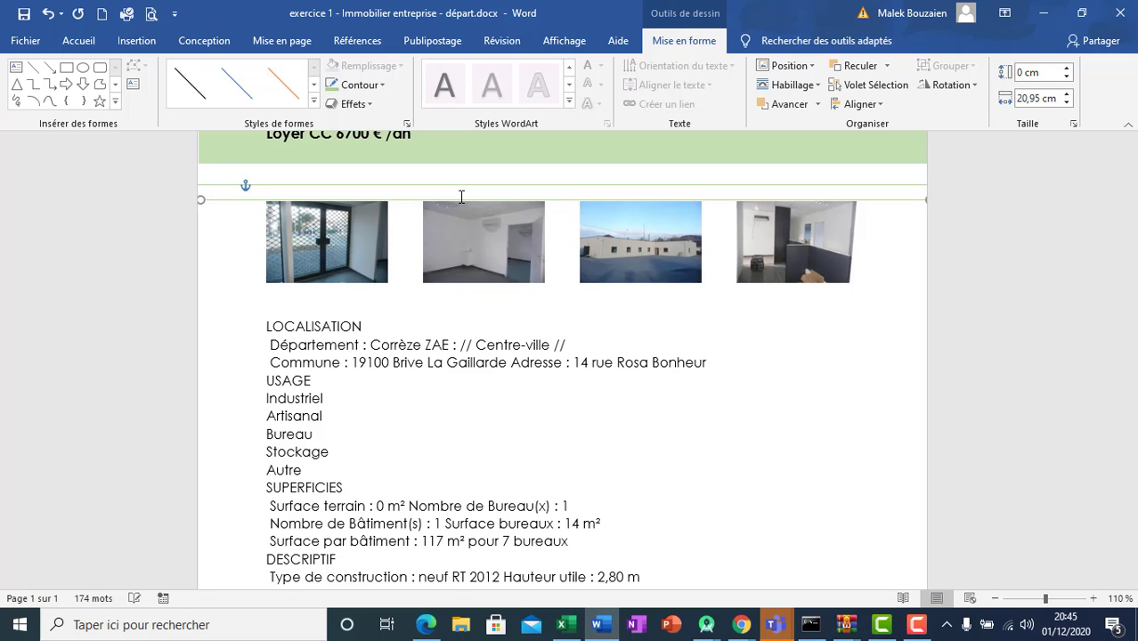
# - Move the duplicated green line down to just beneath the picture row, above the LOCALISATION heading, as in the reference PDF
pyautogui.press('Down')
pyautogui.press('Down')
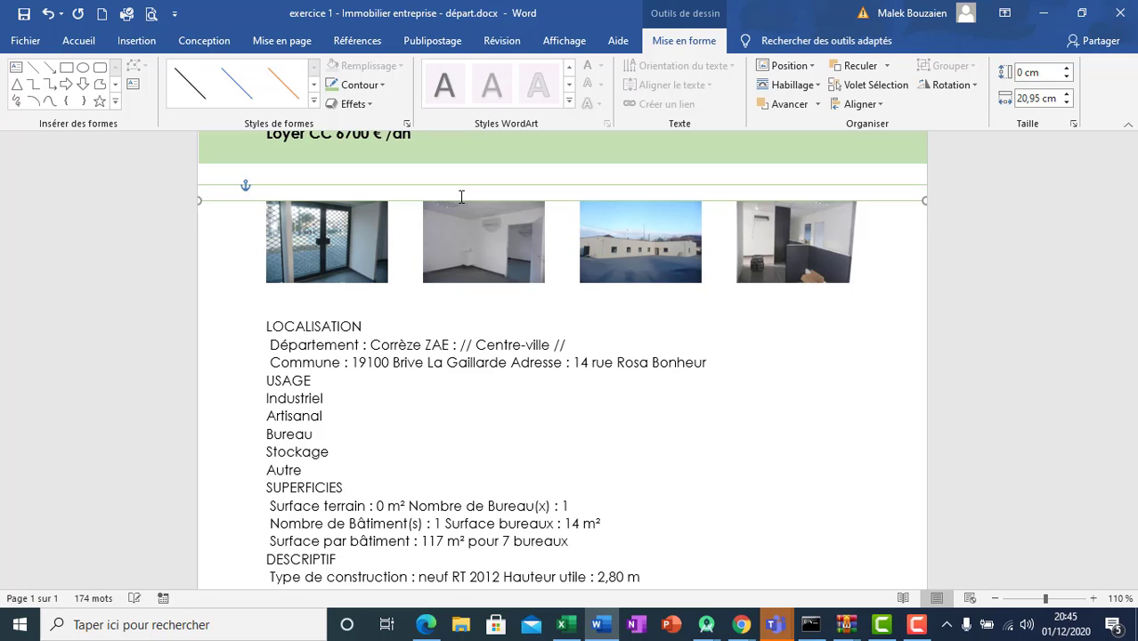
pyautogui.press('Down')
pyautogui.press('Down')
pyautogui.press('Down')
pyautogui.press('Down')
pyautogui.press('Down')
pyautogui.press('Down')
pyautogui.press('Down')
pyautogui.press('Down')
pyautogui.press('Down')
pyautogui.press('Down')
pyautogui.press('Down')
pyautogui.press('Down')
pyautogui.press('Down')
pyautogui.press('Down')
pyautogui.press('Down')
pyautogui.press('Down')
pyautogui.press('Down')
pyautogui.press('Down')
pyautogui.press('Down')
pyautogui.press('Down')
pyautogui.press('Up')
pyautogui.press('Up')
pyautogui.press('Up')
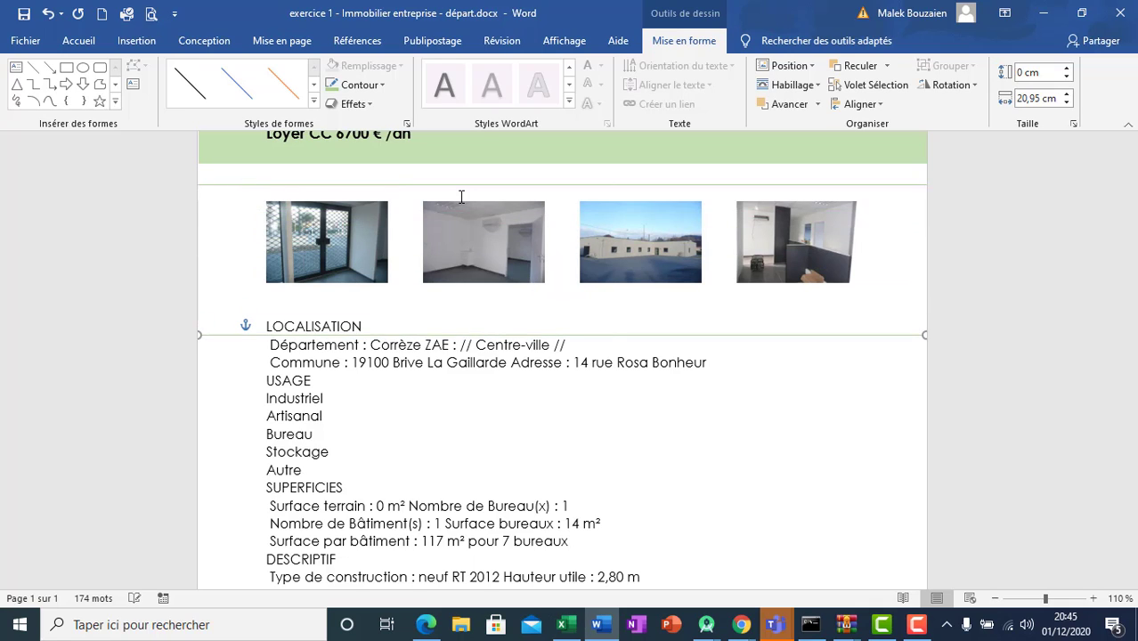
pyautogui.press('Up')
pyautogui.press('Up')
pyautogui.press('Up')
pyautogui.press('Up')
pyautogui.press('Up')
pyautogui.press('Up')
pyautogui.press('Up')
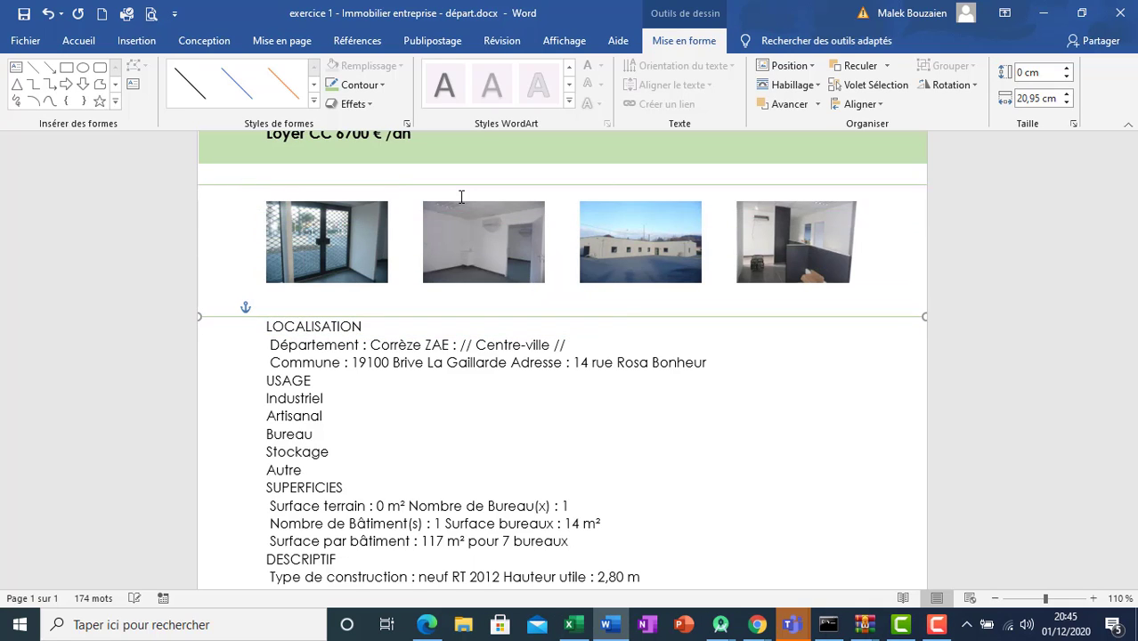
pyautogui.press('Up')
pyautogui.press('Up')
pyautogui.press('Up')
pyautogui.press('Up')
pyautogui.press('Up')
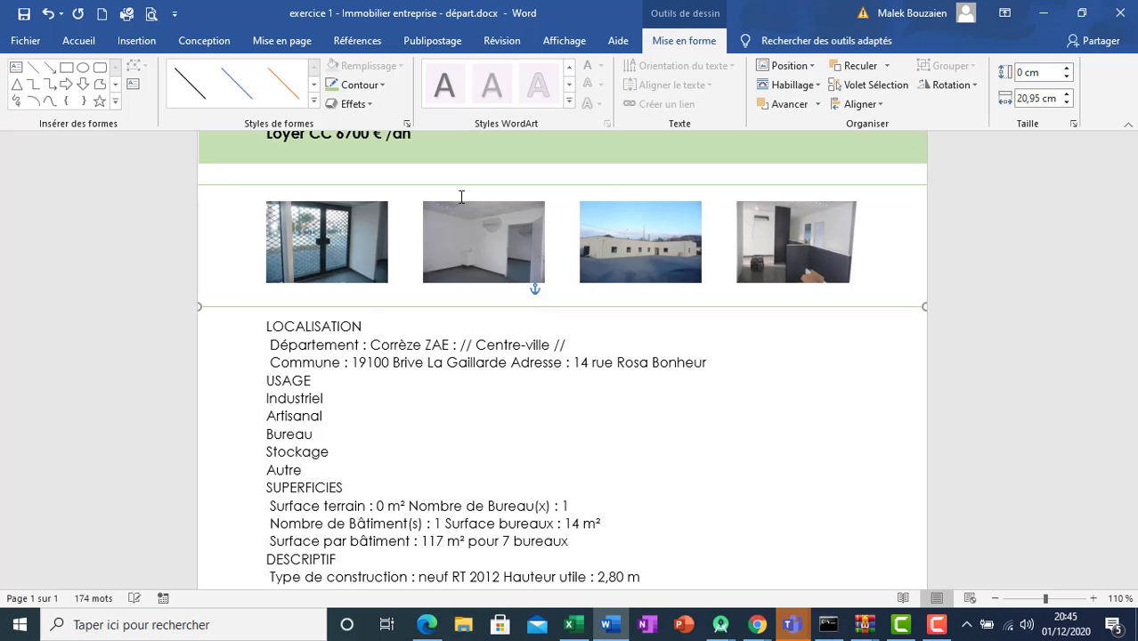
pyautogui.press('Up')
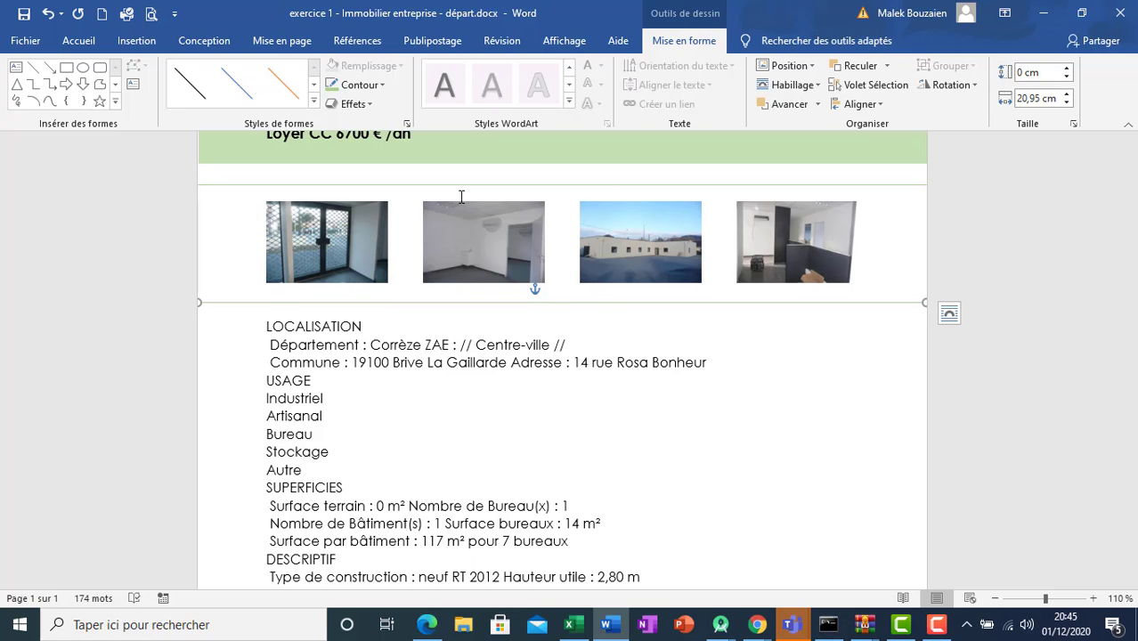
pyautogui.press('Up')
pyautogui.press('Up')
pyautogui.press('Up')
pyautogui.press('Up')
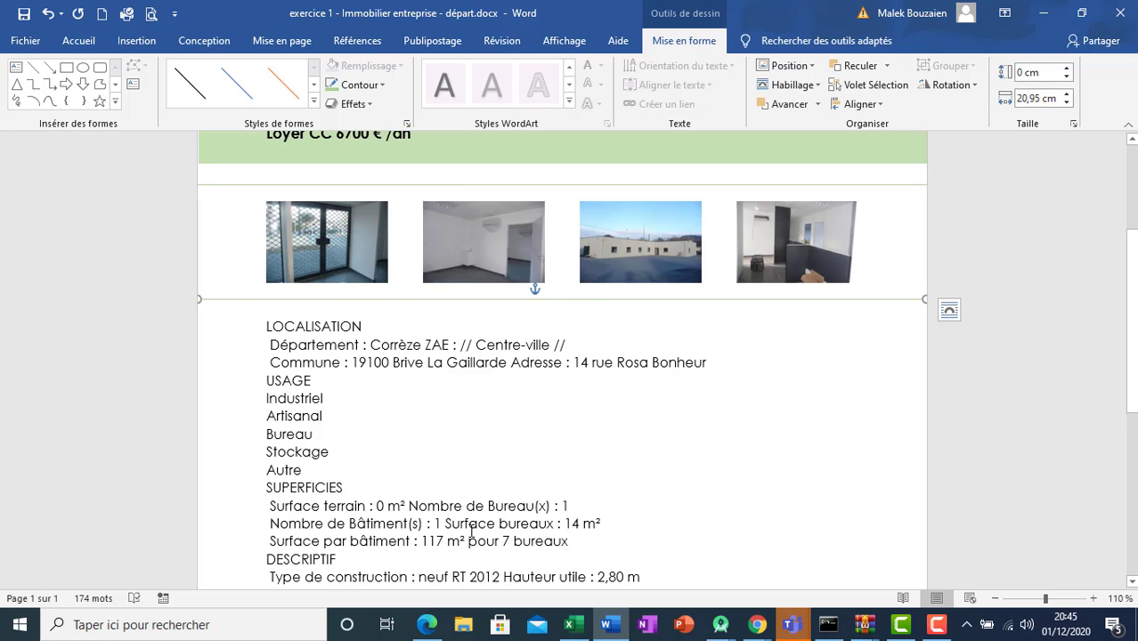
pyautogui.click(433, 628)
pyautogui.click(433, 628)
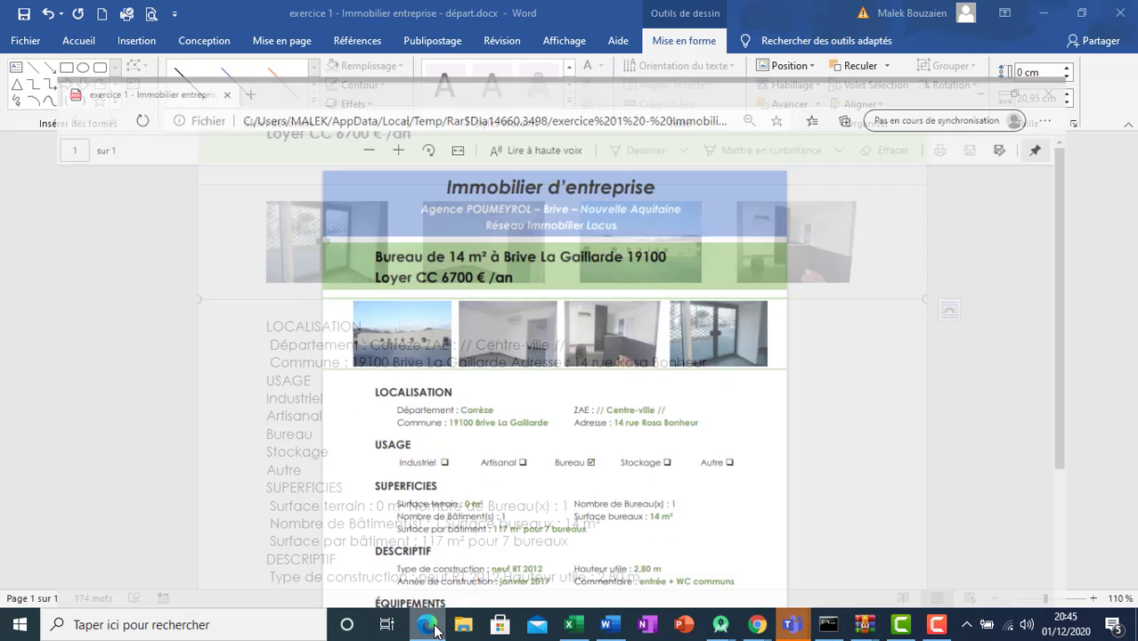
pyautogui.press('Up')
pyautogui.press('Up')
pyautogui.press('Up')
pyautogui.press('Up')
pyautogui.press('Up')
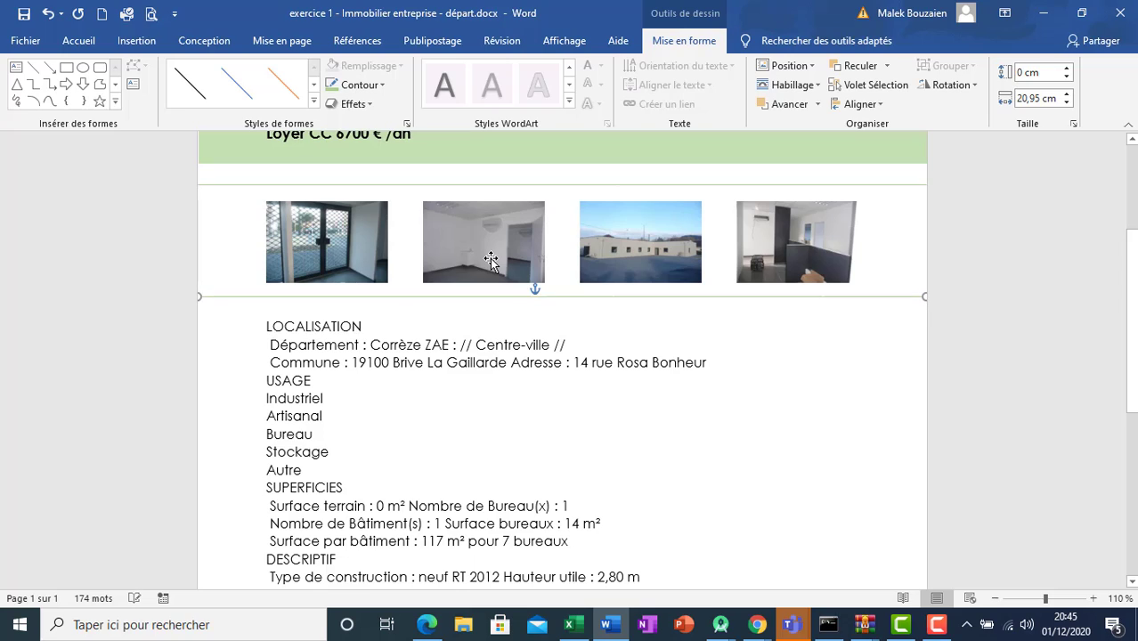
pyautogui.press('Up')
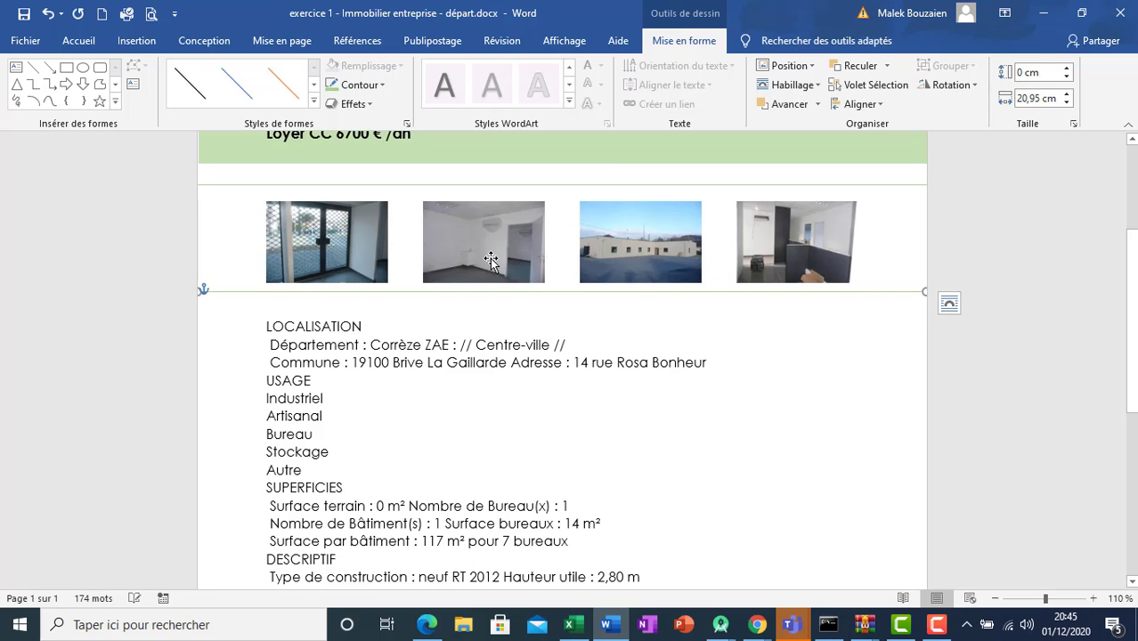
# - Nudge the upper green line down so it sits closer to the top of the picture row
pyautogui.click(532, 184)
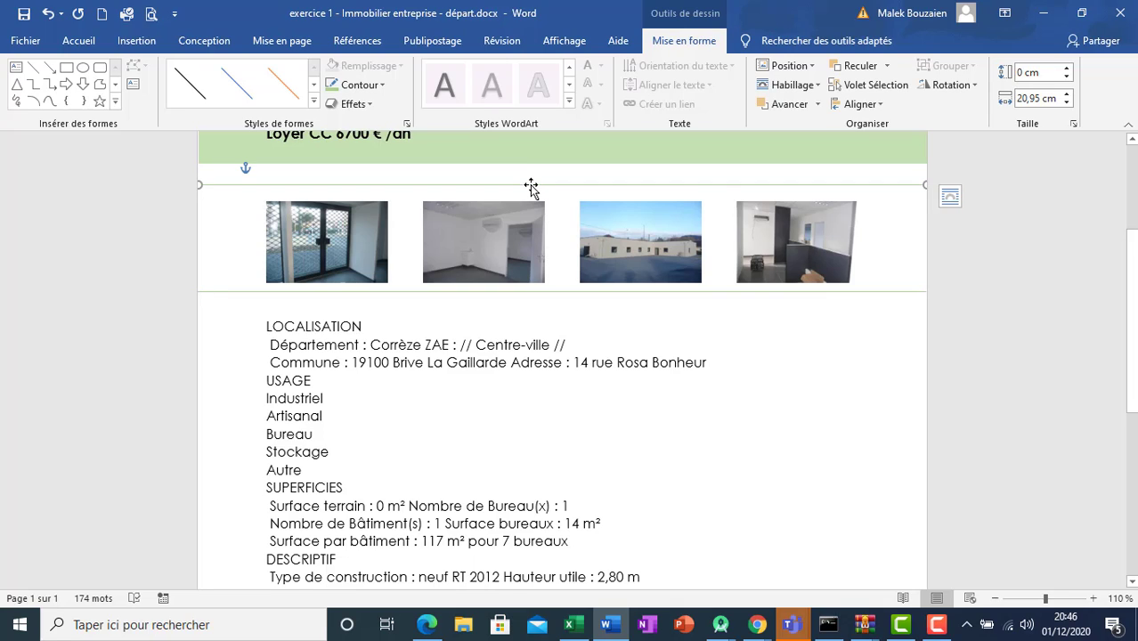
pyautogui.press('Down')
pyautogui.press('Down')
pyautogui.press('Down')
pyautogui.press('Down')
pyautogui.press('Down')
pyautogui.press('Down')
pyautogui.press('Down')
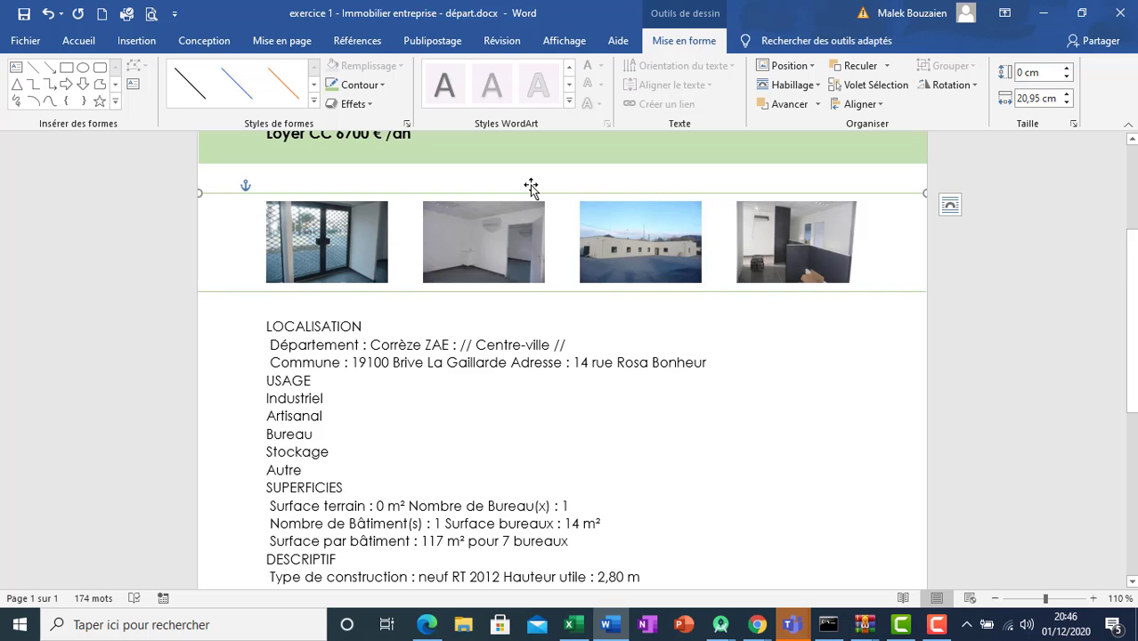
# - Make the LOCALISATION and USAGE headings bold to match the reference PDF
pyautogui.click(428, 626)
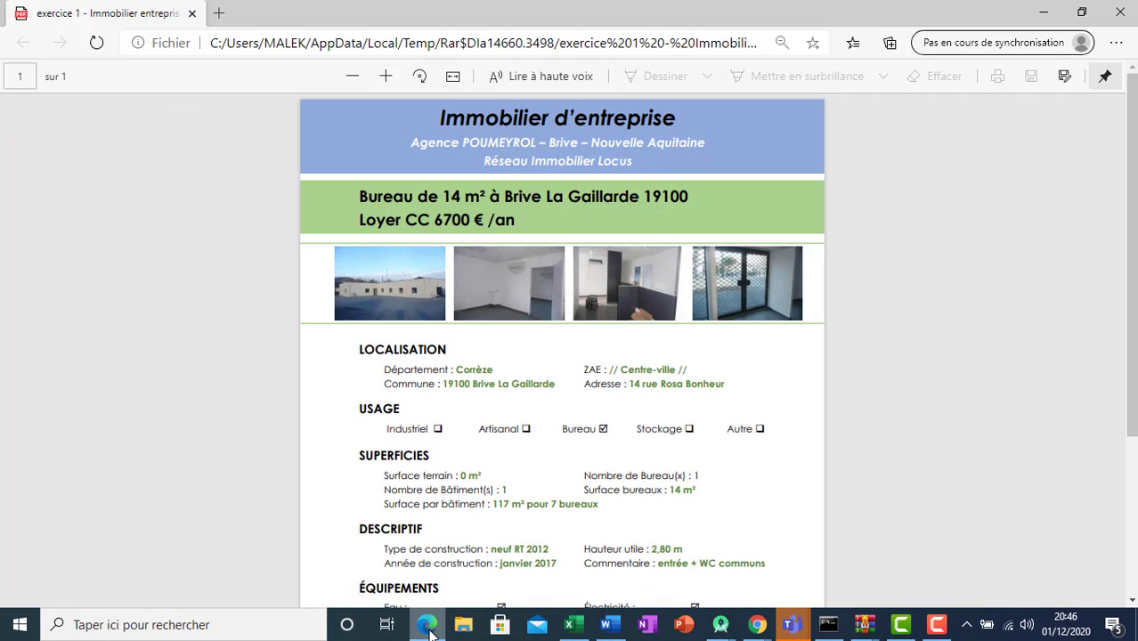
pyautogui.click(428, 626)
pyautogui.doubleClick(343, 329)
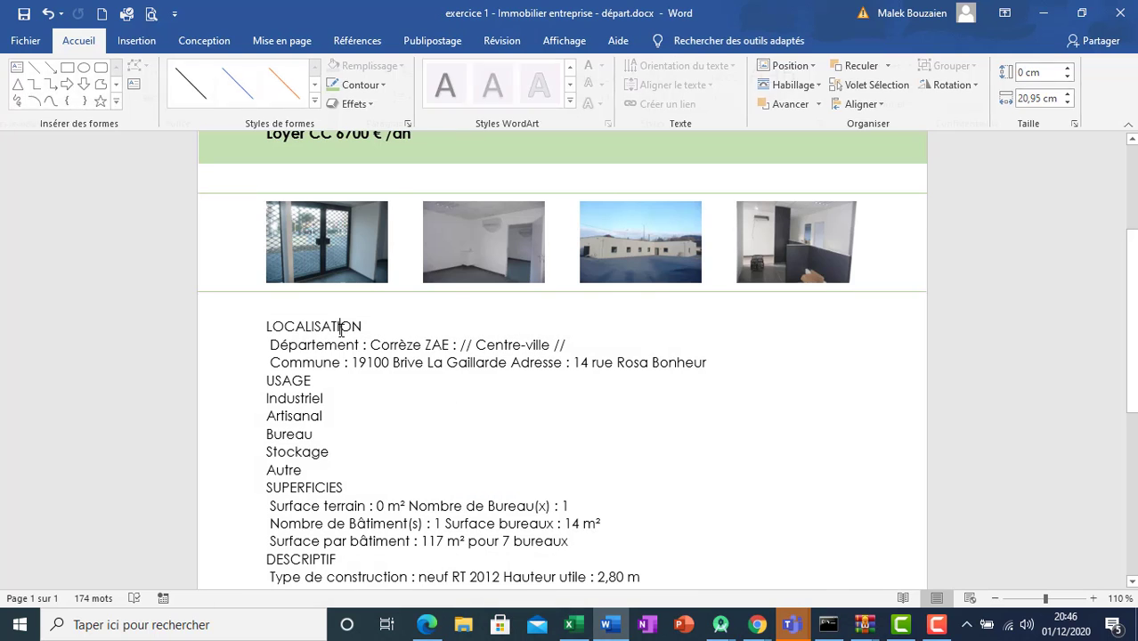
pyautogui.click(97, 99)
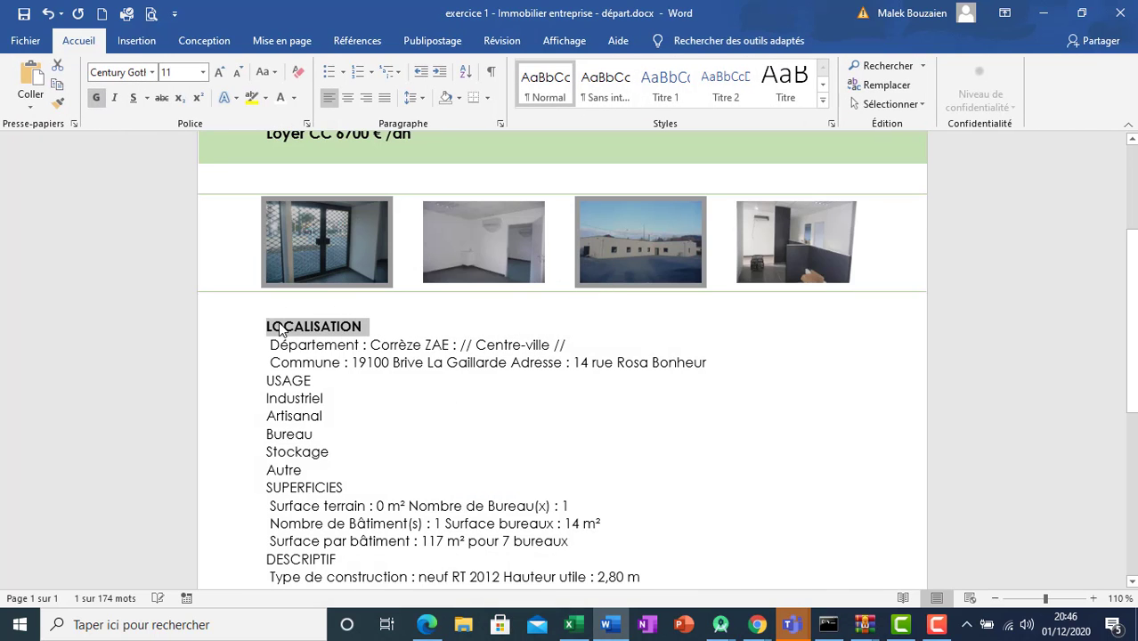
pyautogui.doubleClick(278, 381)
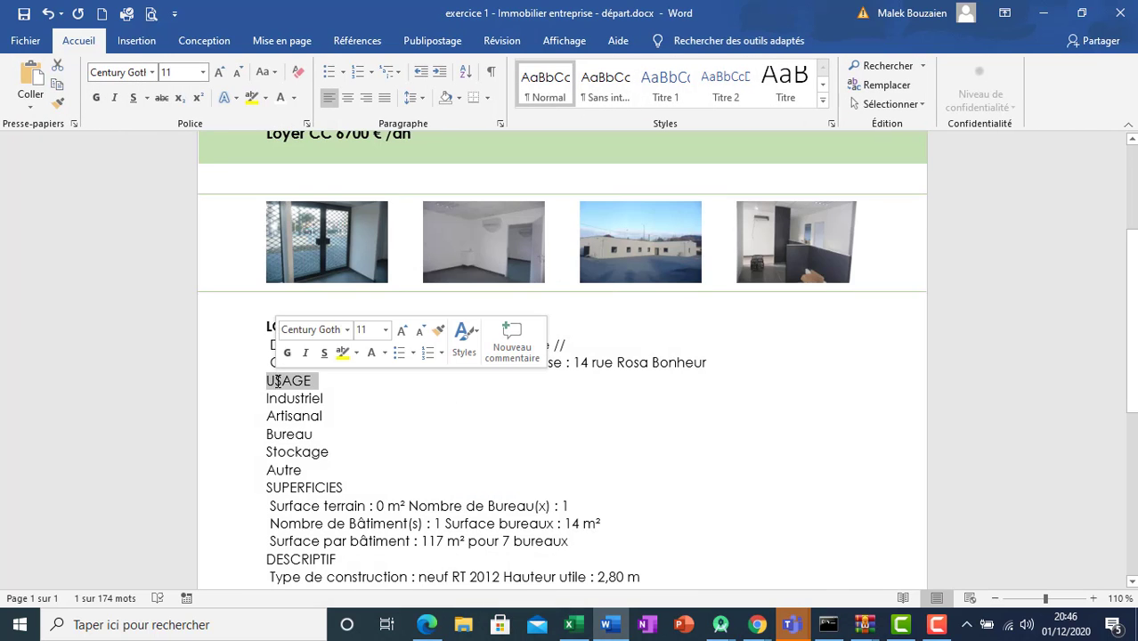
pyautogui.click(96, 98)
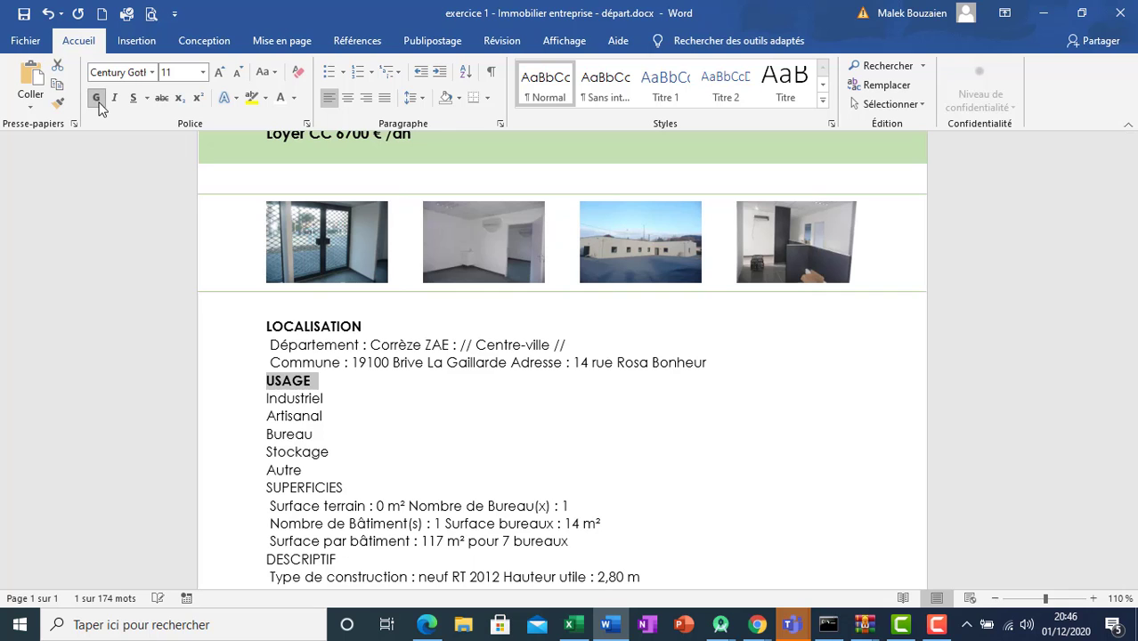
# - Make the SUPERFICIES and DESCRIPTIF headings bold to match the reference PDF
pyautogui.click(428, 627)
pyautogui.click(428, 627)
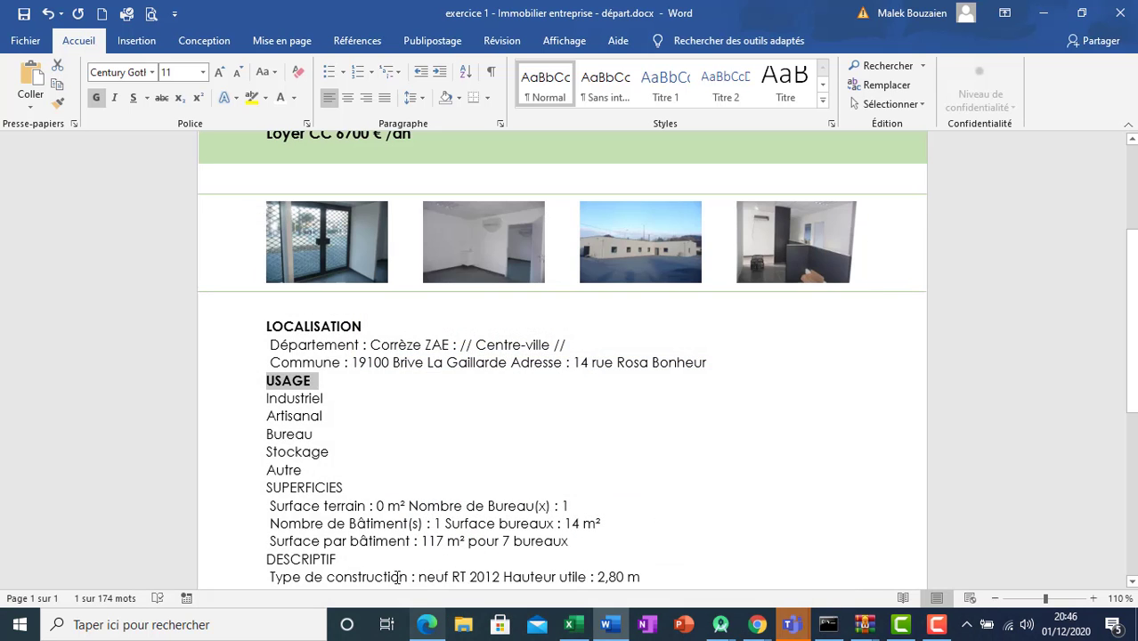
pyautogui.tripleClick(302, 489)
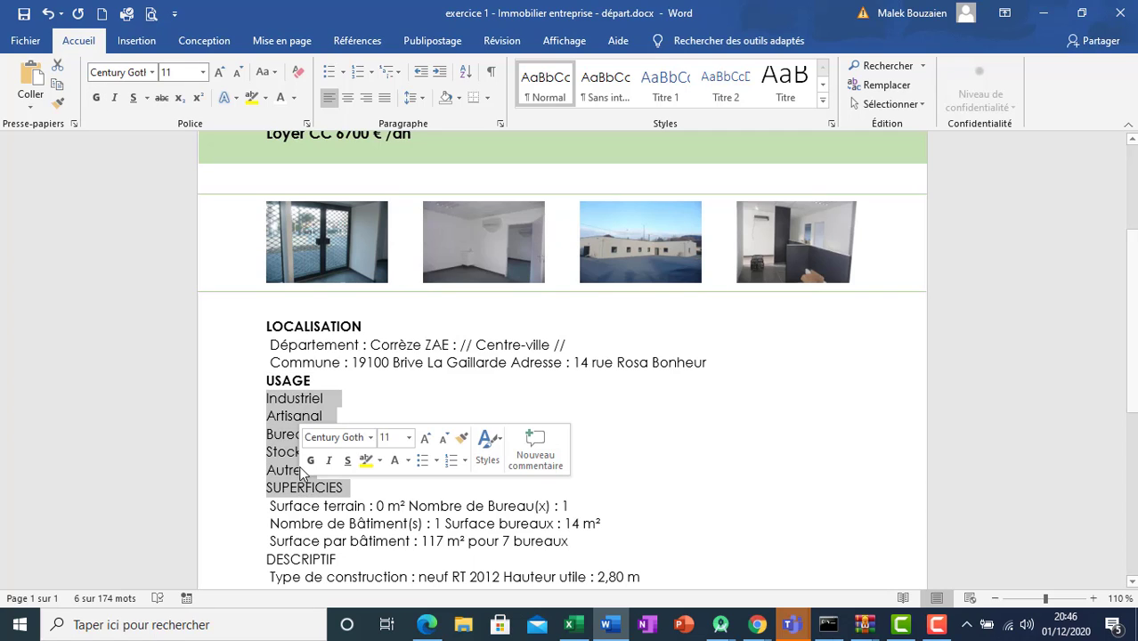
pyautogui.doubleClick(298, 490)
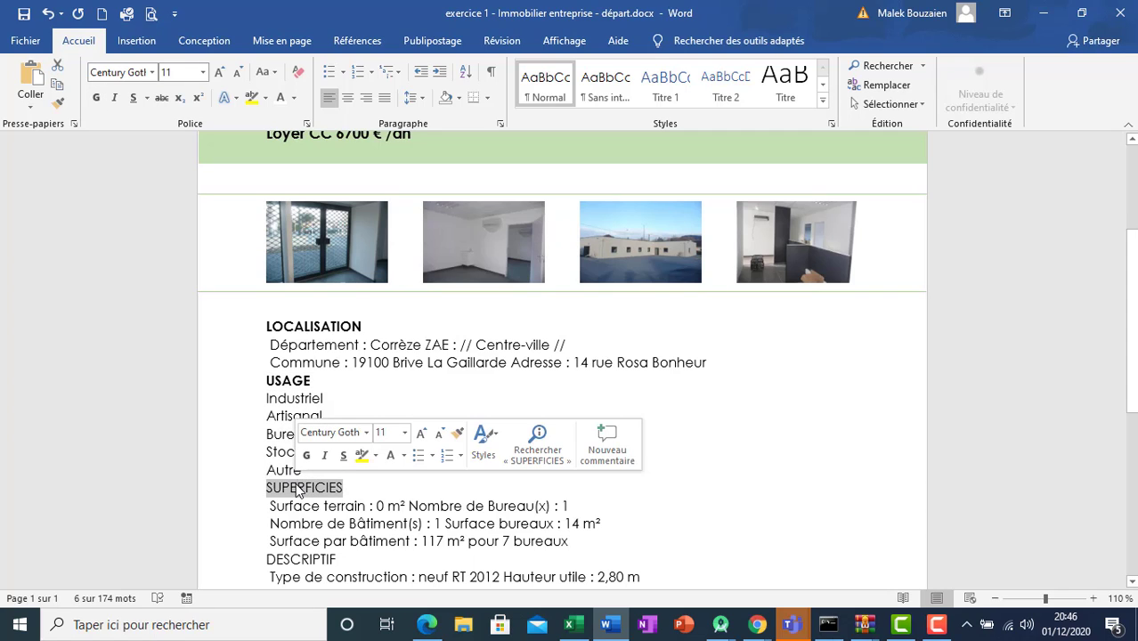
pyautogui.click(96, 97)
pyautogui.doubleClick(293, 558)
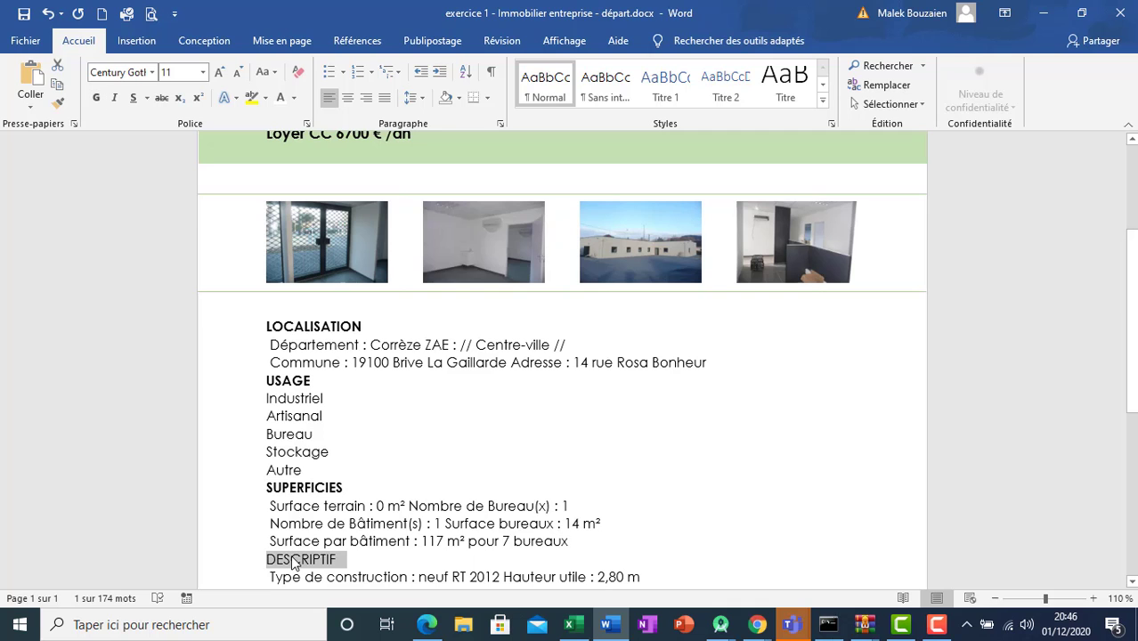
pyautogui.click(96, 98)
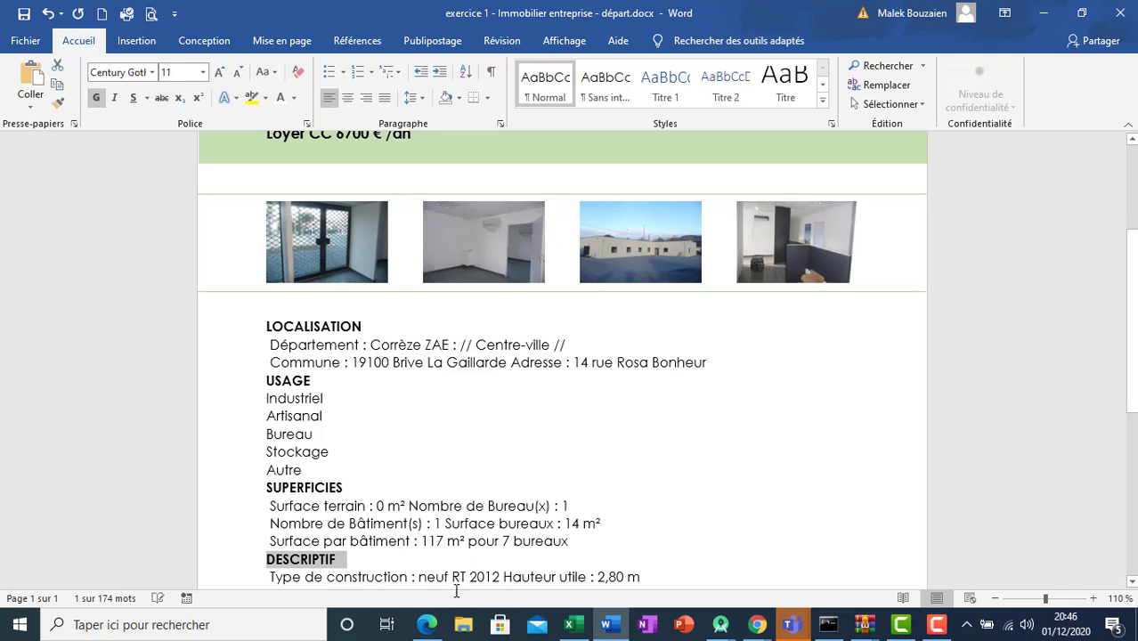
# - Switch to the reference PDF in Edge and examine the formatting of its lower sections down to the contact footer
pyautogui.click(430, 626)
pyautogui.click(430, 625)
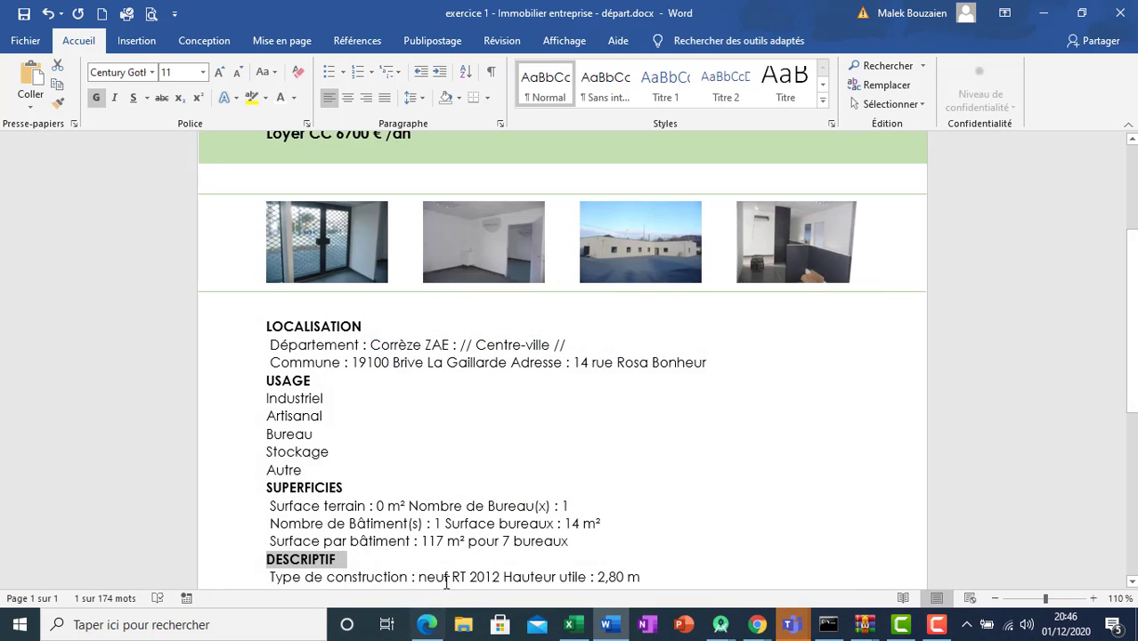
pyautogui.hotkey('alt', 'Tab')
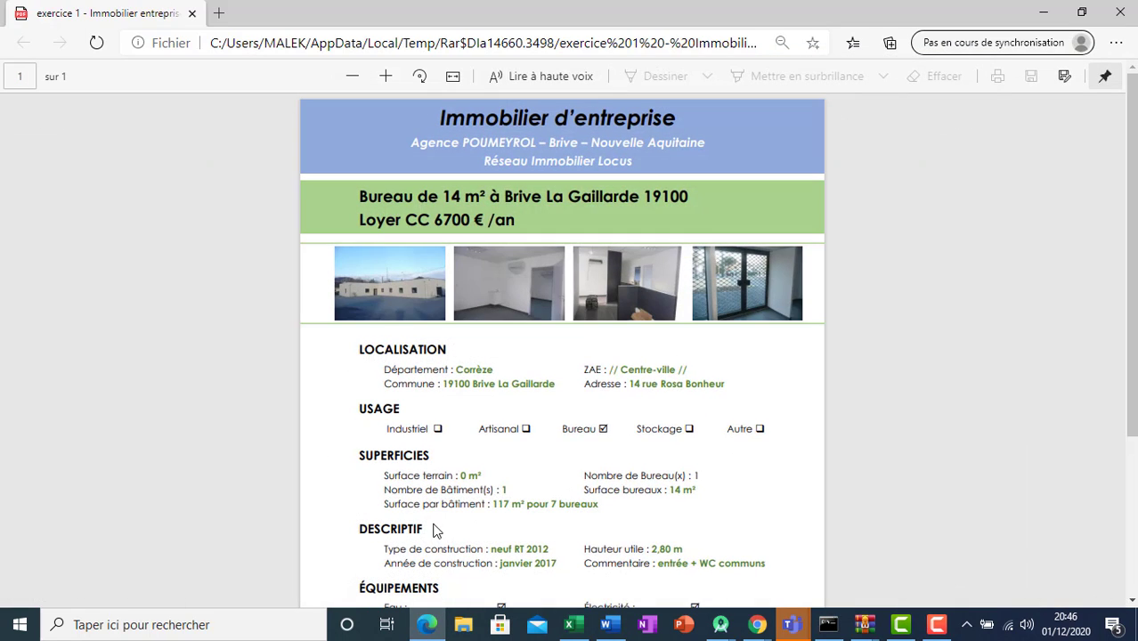
pyautogui.scroll(-3, 434, 531)
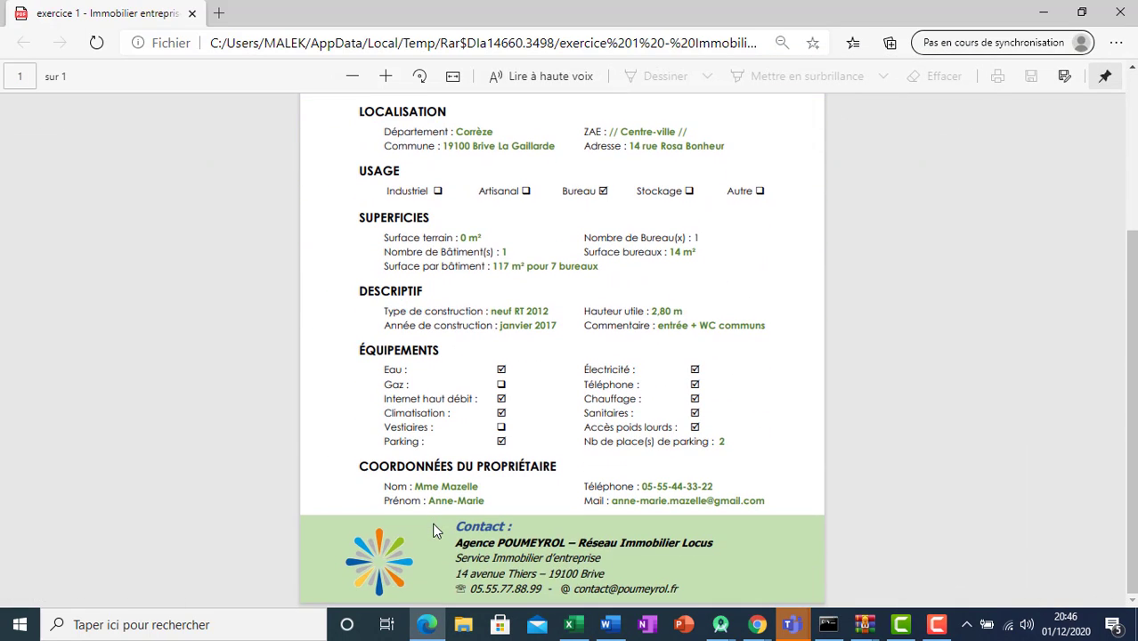
# - Switch back to the Word document and make the ÉQUIPEMENTS heading bold
pyautogui.click(430, 625)
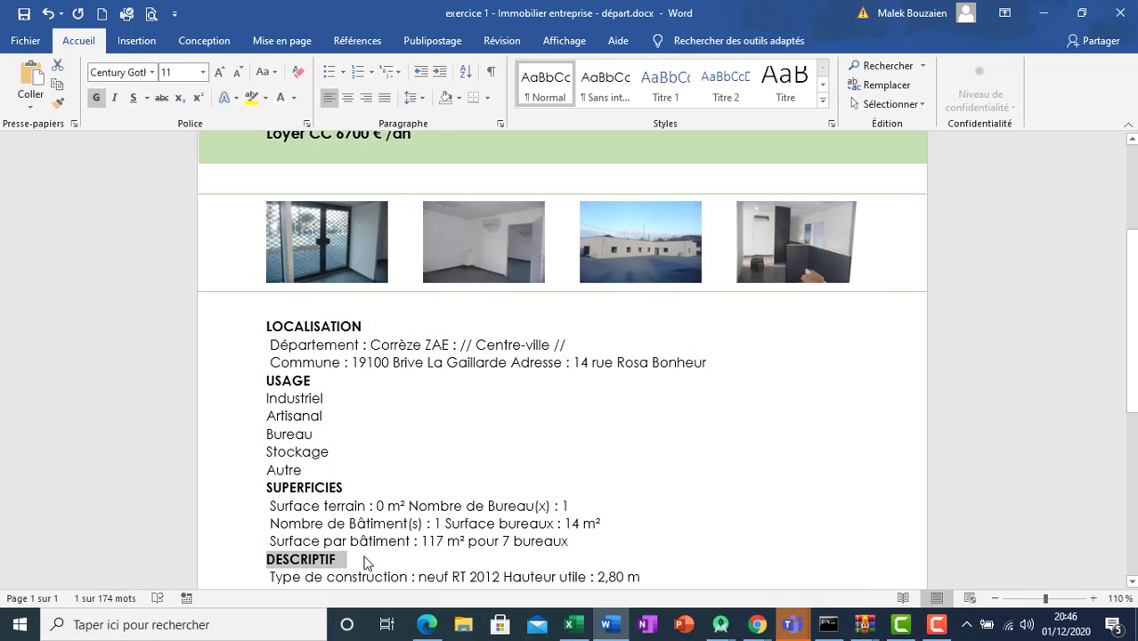
pyautogui.press('Down')
pyautogui.press('Down')
pyautogui.press('Down')
pyautogui.press('Down')
pyautogui.press('Down')
pyautogui.press('Down')
pyautogui.press('Down')
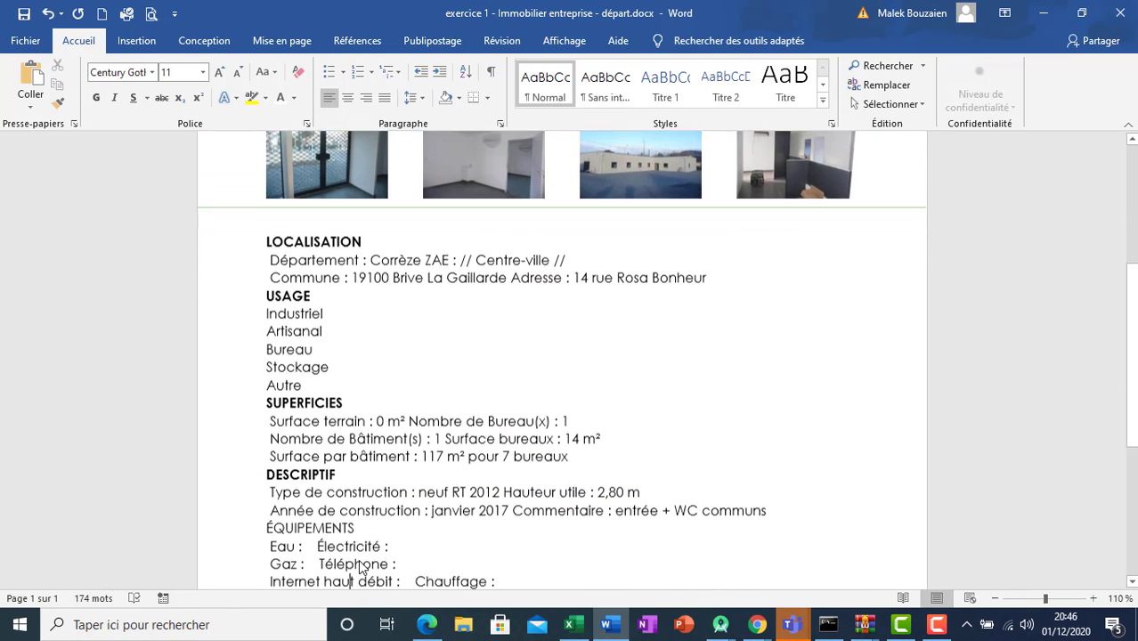
pyautogui.doubleClick(334, 515)
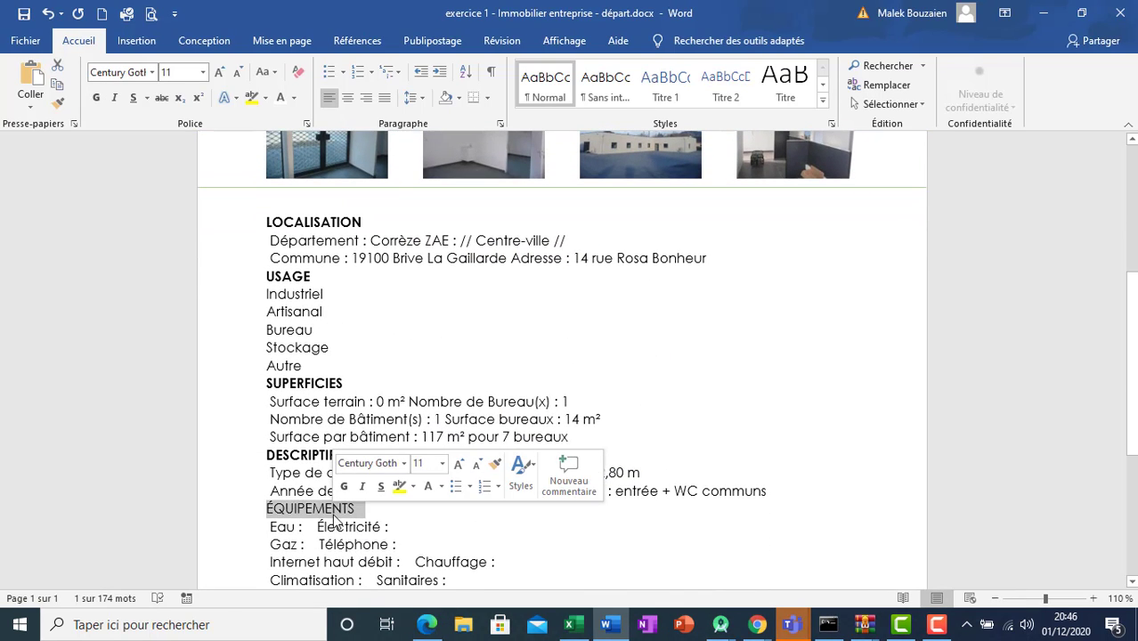
pyautogui.click(98, 98)
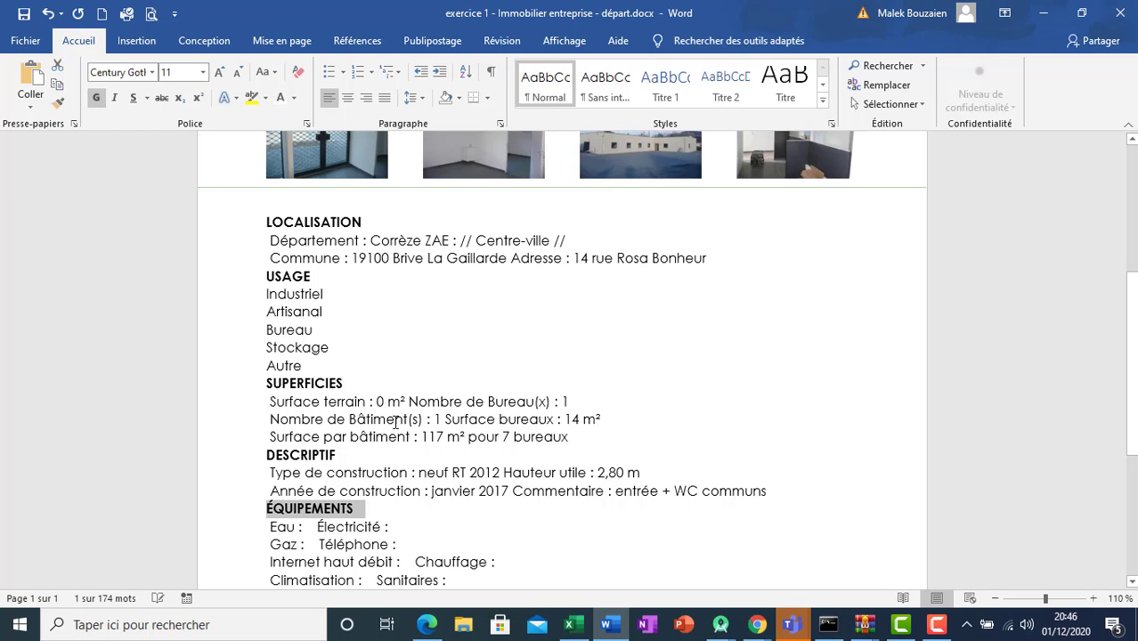
# - Make the COORDONNÉES DU PROPRIÉTAIRE heading bold
pyautogui.press('Down')
pyautogui.press('Down')
pyautogui.press('Down')
pyautogui.press('Down')
pyautogui.press('Down')
pyautogui.press('Down')
pyautogui.press('Down')
pyautogui.press('Down')
pyautogui.press('Down')
pyautogui.press('Down')
pyautogui.press('Down')
pyautogui.press('Down')
pyautogui.press('Down')
pyautogui.press('Down')
pyautogui.press('Down')
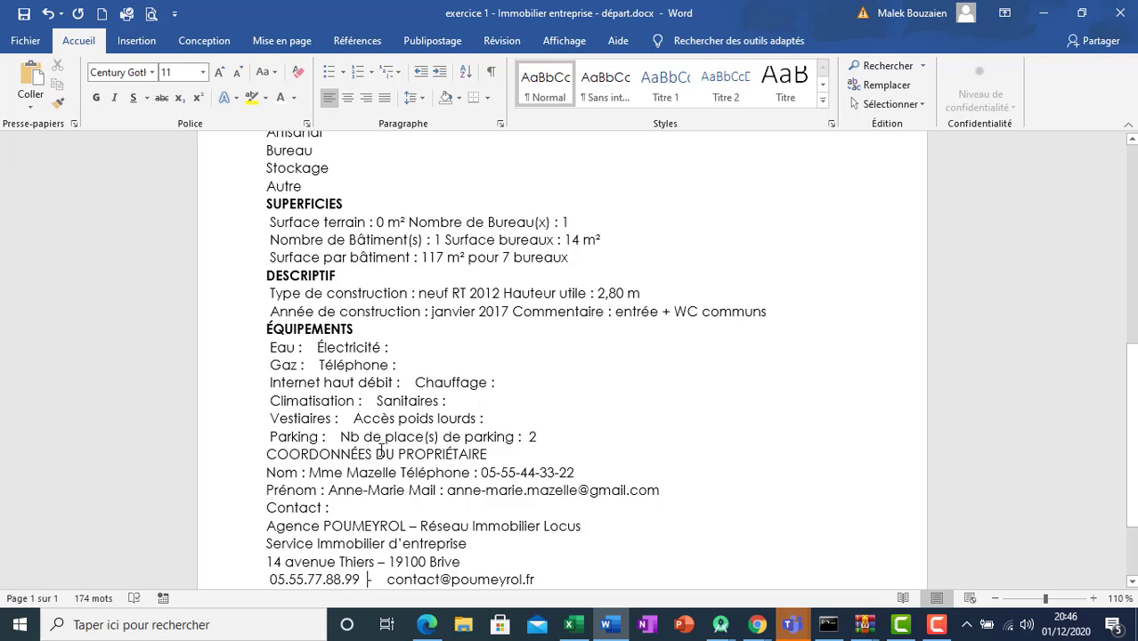
pyautogui.tripleClick(381, 450)
pyautogui.click(96, 98)
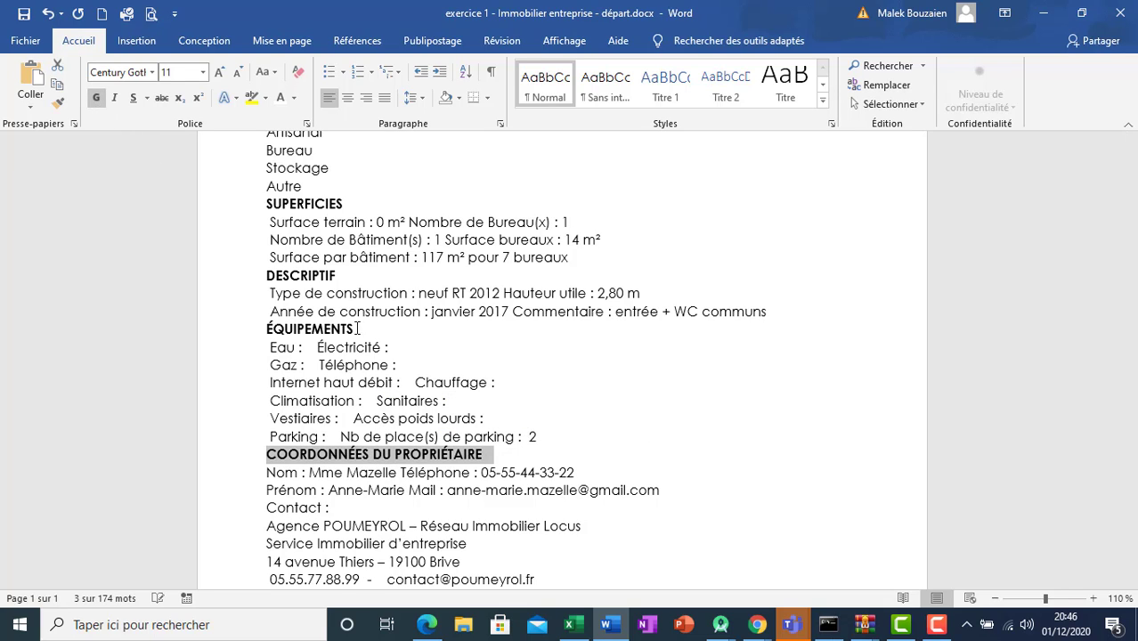
pyautogui.click(387, 365)
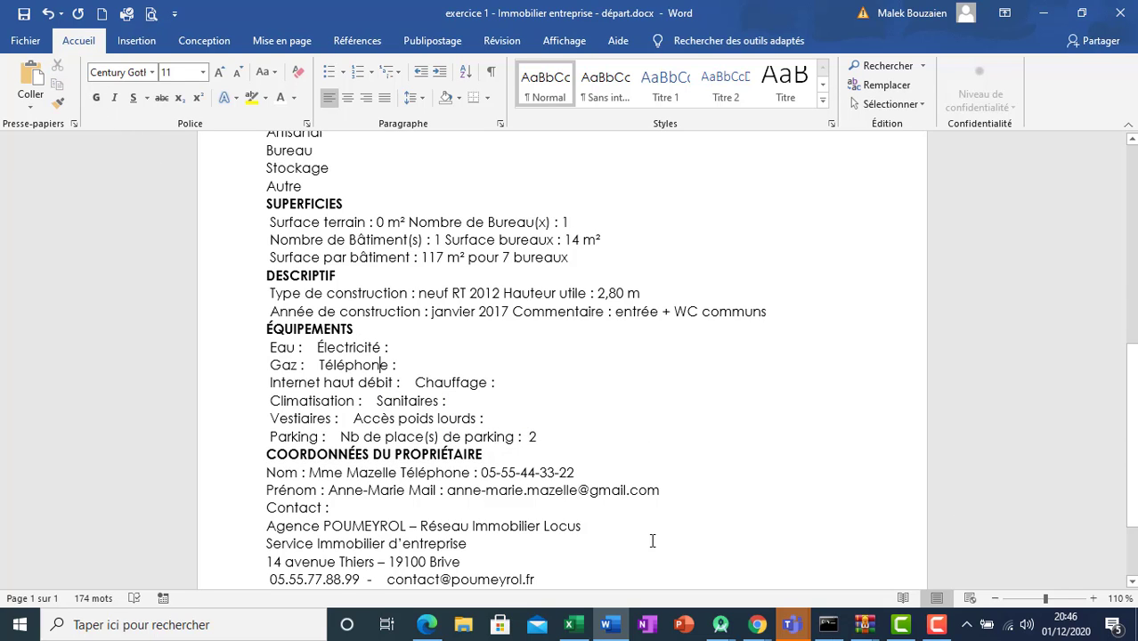
# - Check the layout in the reference PDF, then insert a two-column, two-row table on a new line under the LOCALISATION heading in Word
pyautogui.click(428, 625)
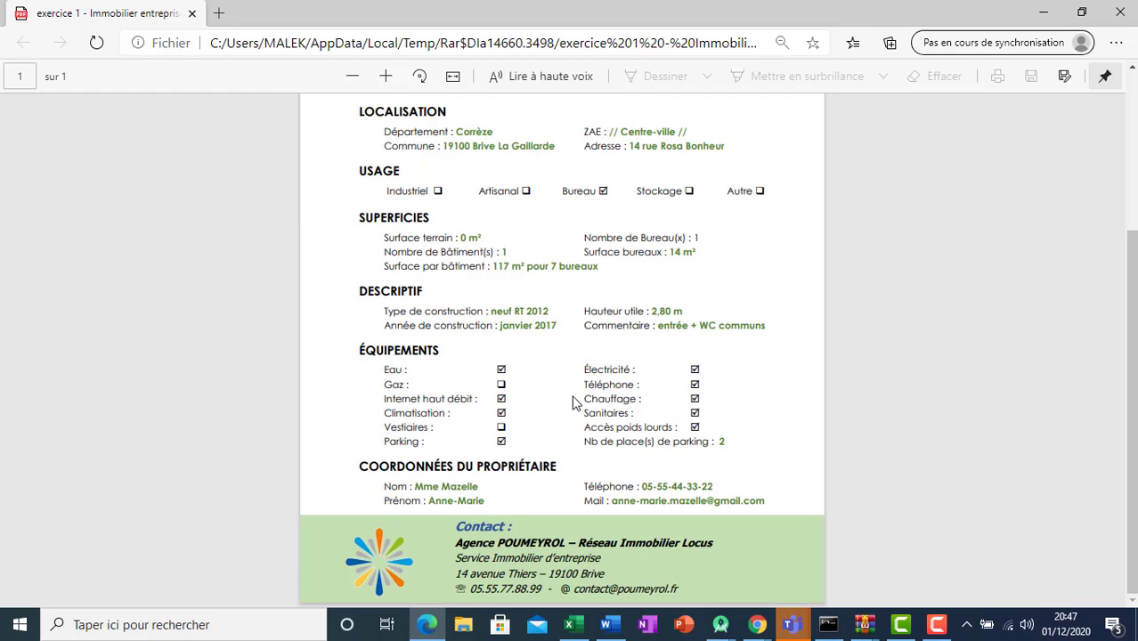
pyautogui.click(606, 625)
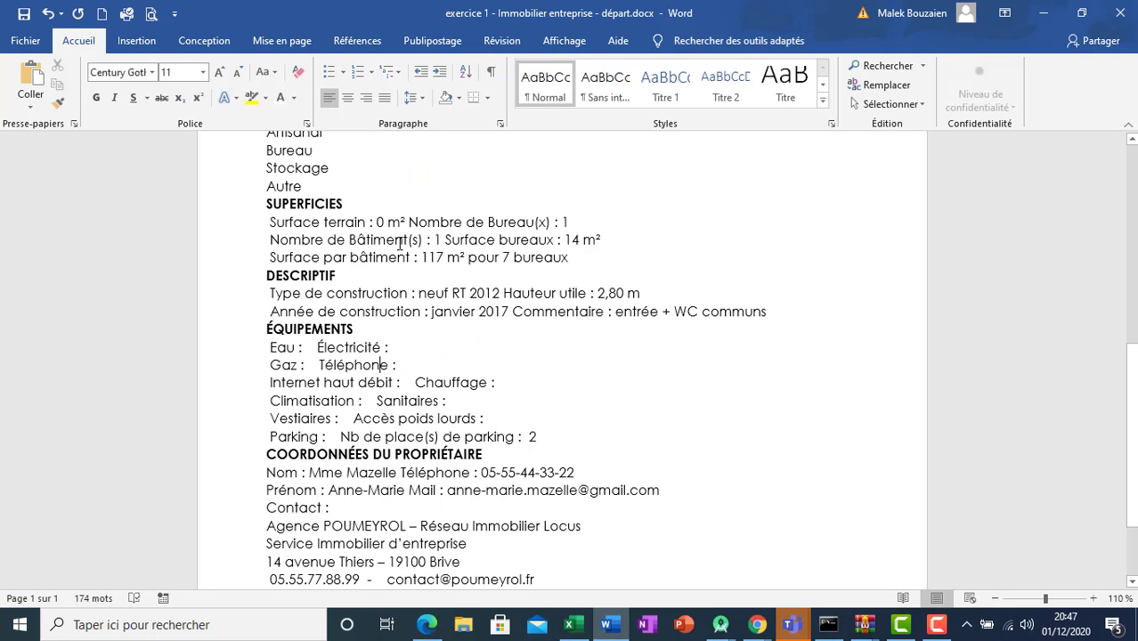
pyautogui.click(407, 204)
pyautogui.scroll(2, 407, 204)
pyautogui.scroll(3, 407, 204)
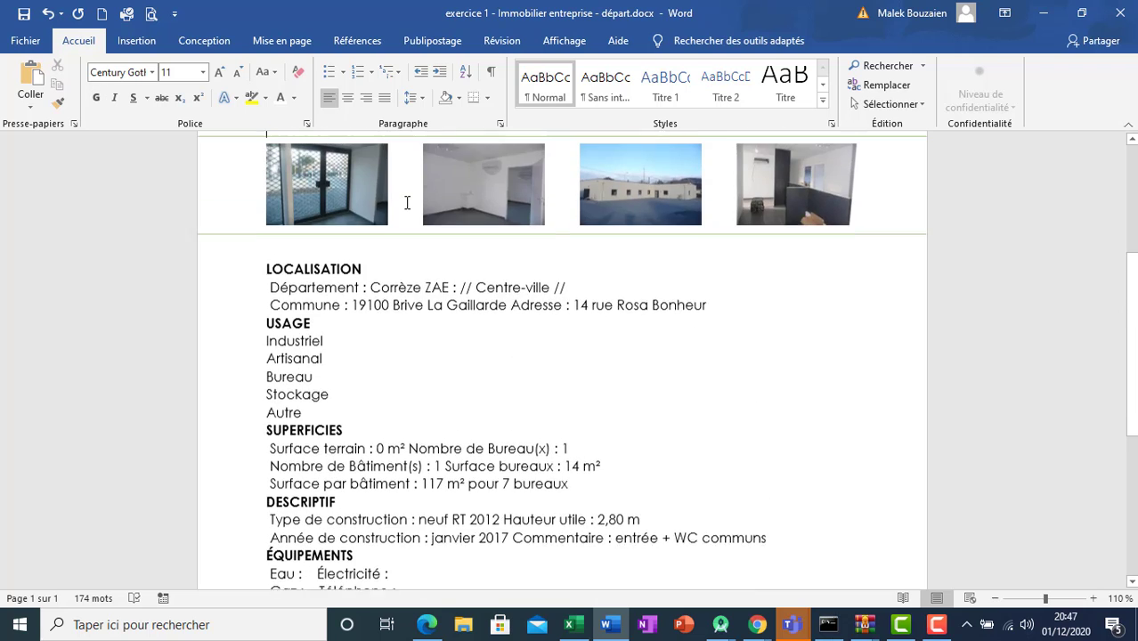
pyautogui.click(384, 300)
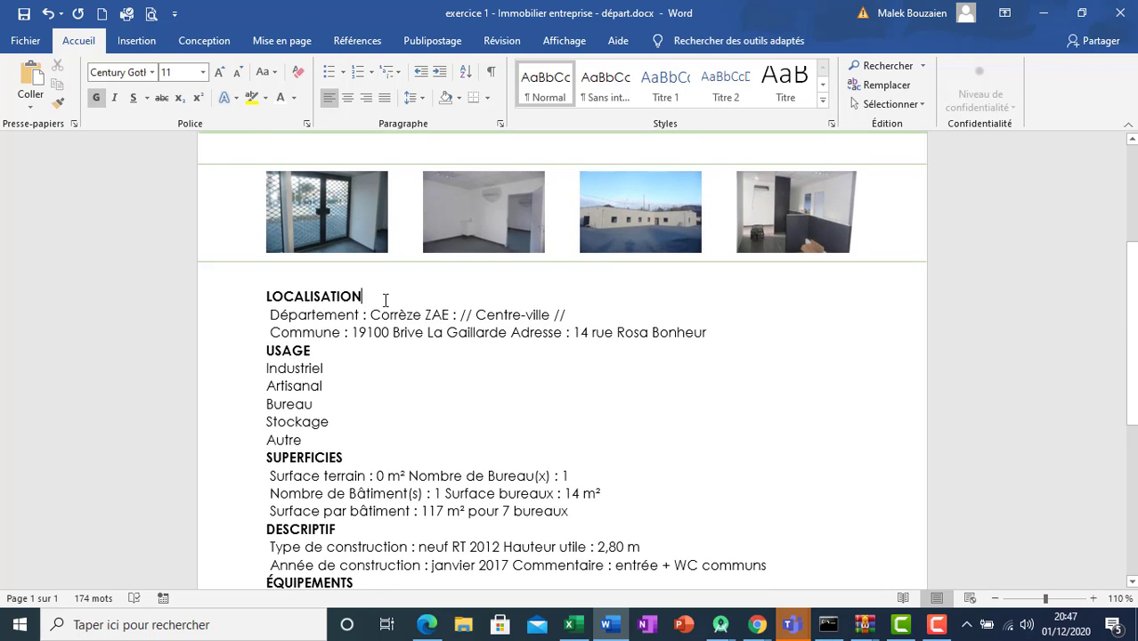
pyautogui.press('Return')
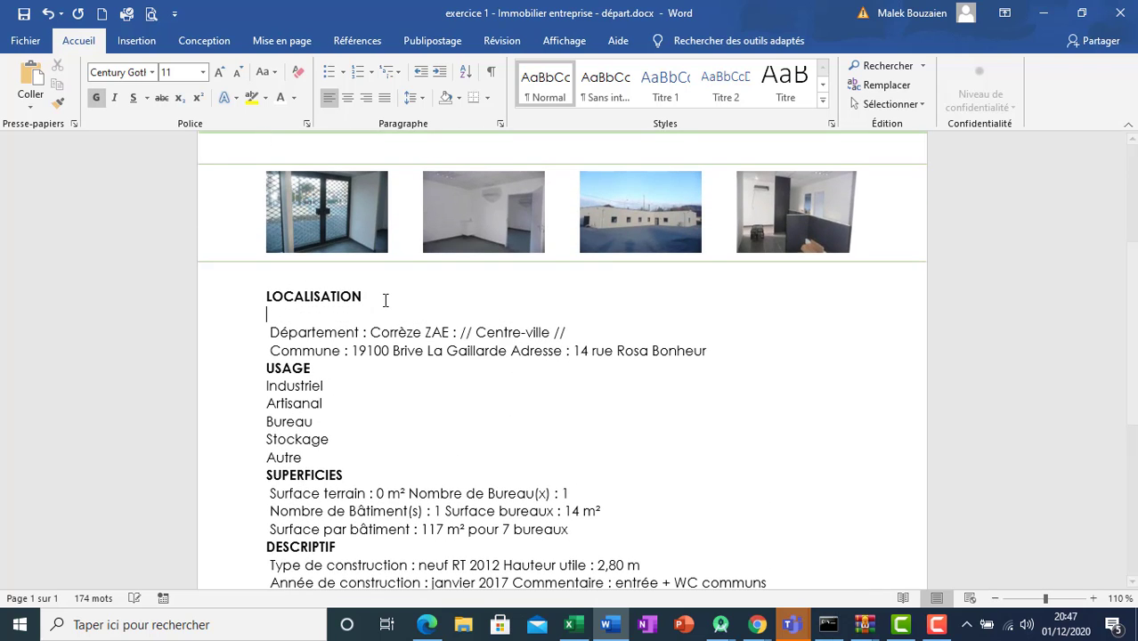
pyautogui.click(138, 46)
pyautogui.click(132, 86)
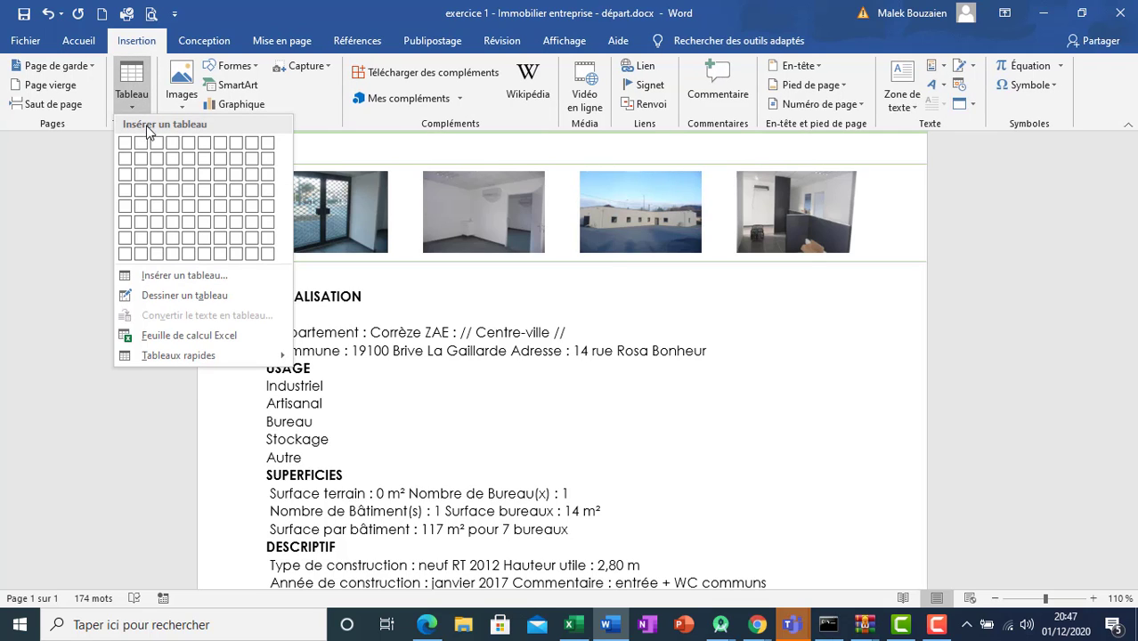
pyautogui.click(134, 158)
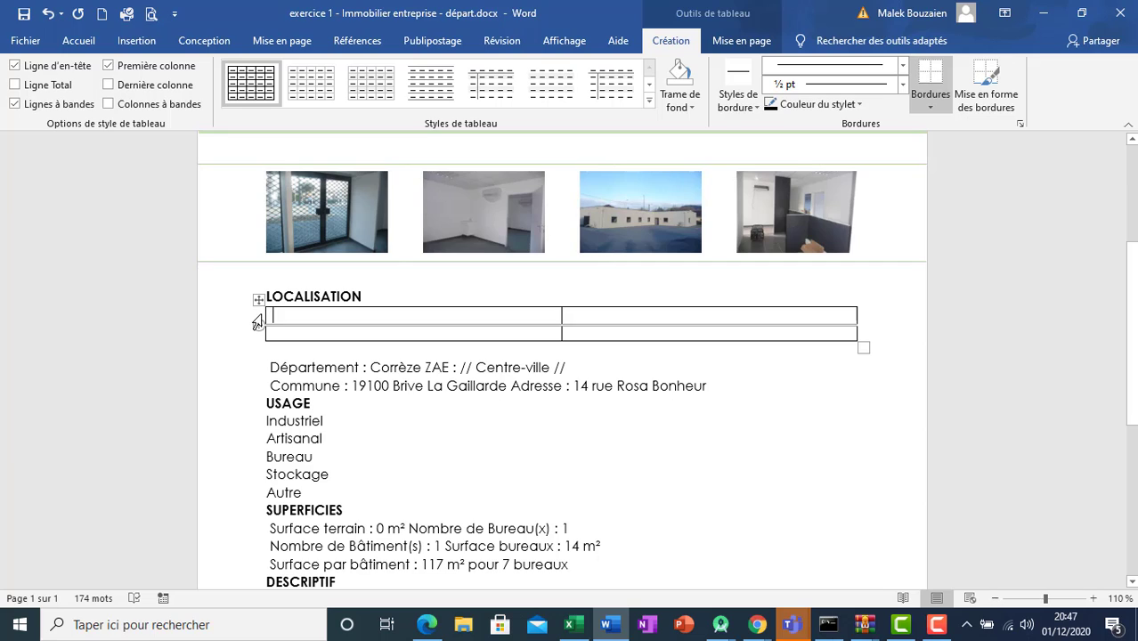
# - Move the LOCALISATION table's left edge inward to indent it under the heading, and compare it with the reference PDF
pyautogui.moveTo(264, 315); pyautogui.dragTo(318, 315)
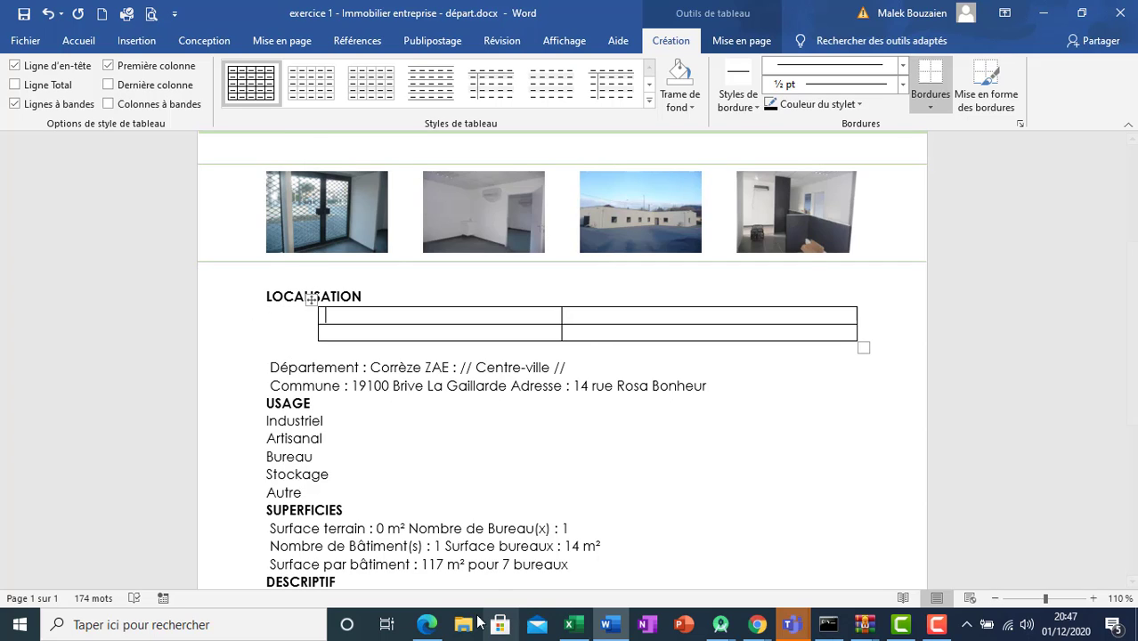
pyautogui.click(427, 627)
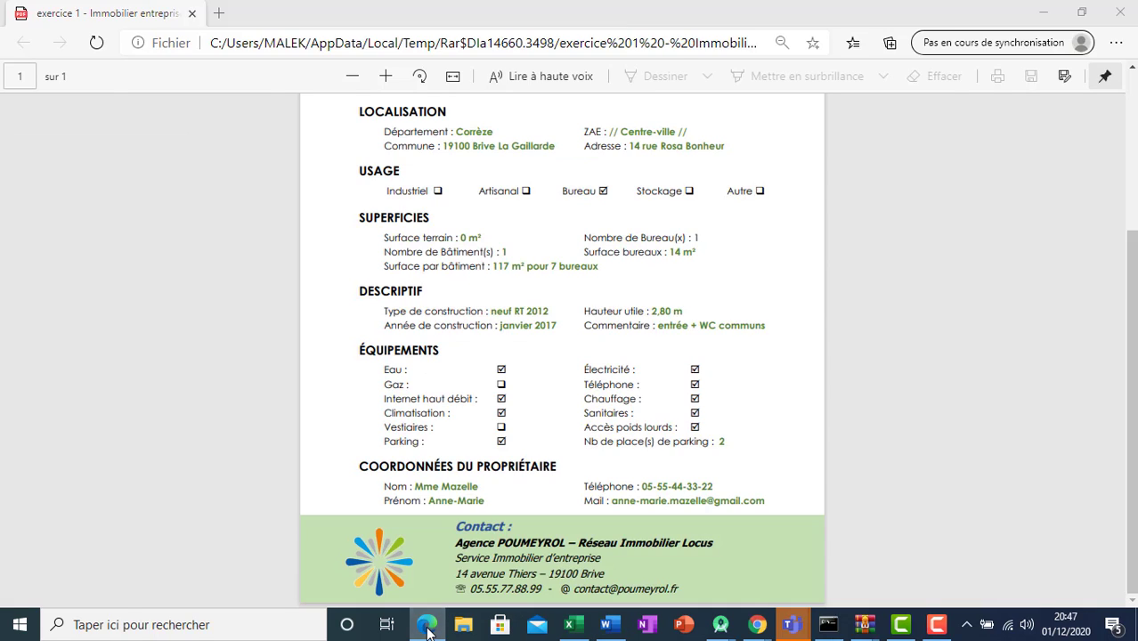
pyautogui.click(428, 628)
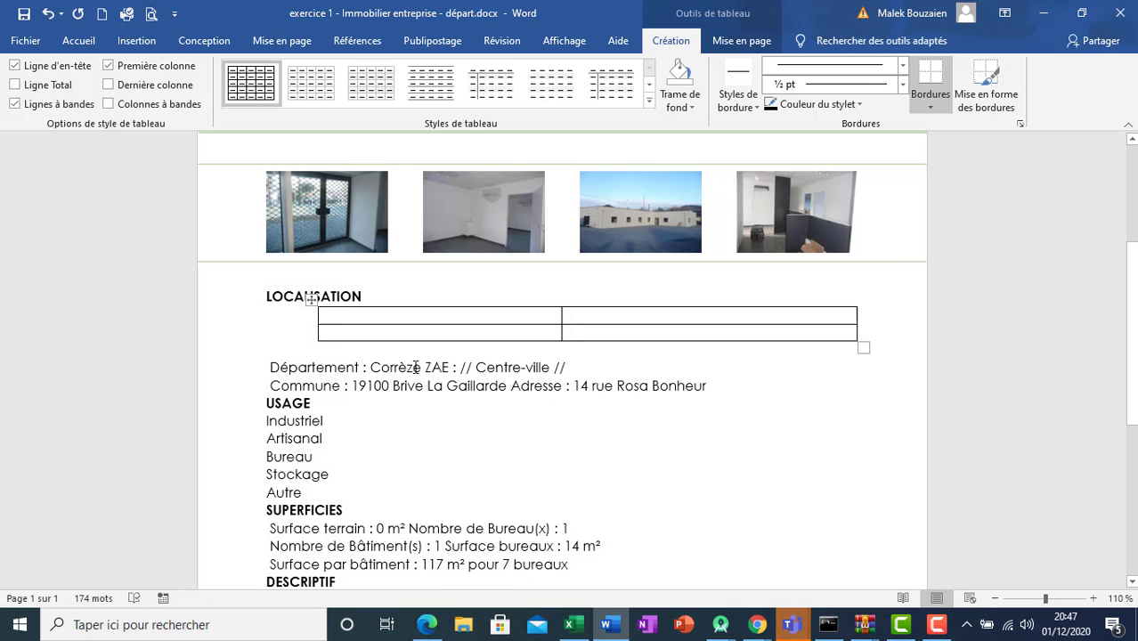
# - Move "Département : Corrèze" and "ZAE : // Centre-ville //" from the text below into the two cells of the table's first row
pyautogui.moveTo(415, 367); pyautogui.dragTo(269, 367)
pyautogui.hotkey('ctrl', 'c')
pyautogui.press('Delete')
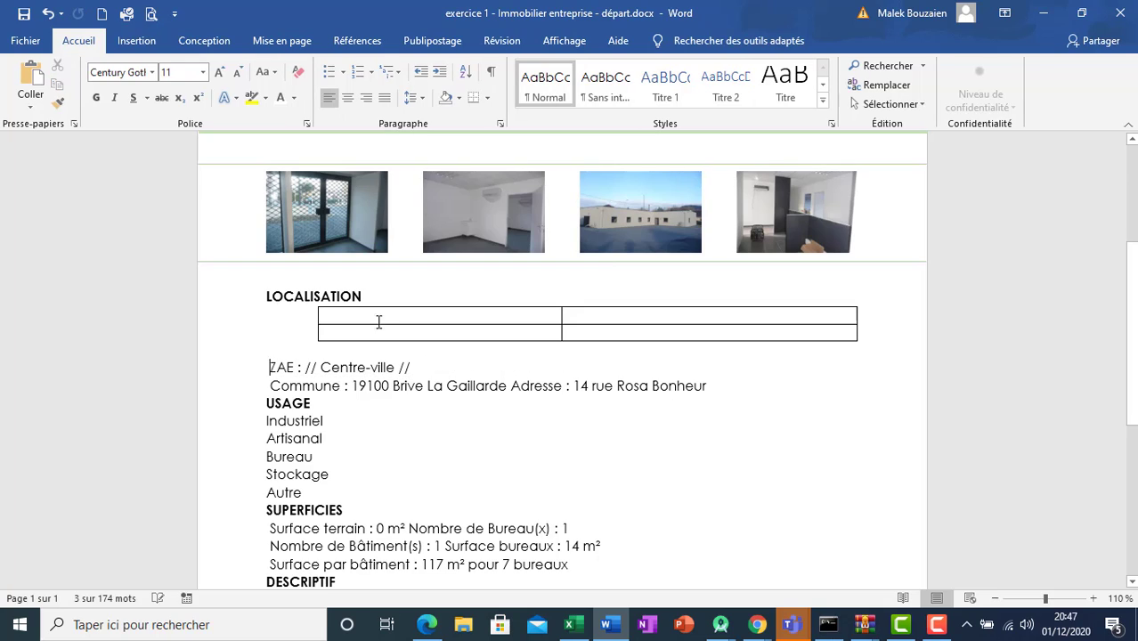
pyautogui.click(371, 318)
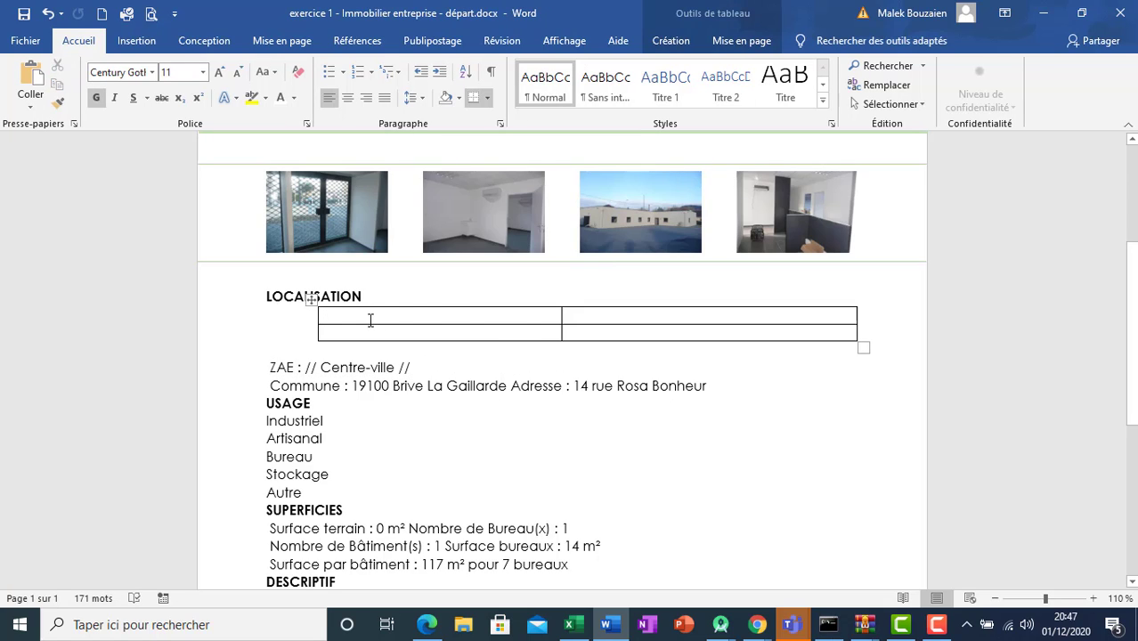
pyautogui.hotkey('ctrl', 'v')
pyautogui.moveTo(415, 367); pyautogui.dragTo(278, 365)
pyautogui.hotkey('ctrl', 'x')
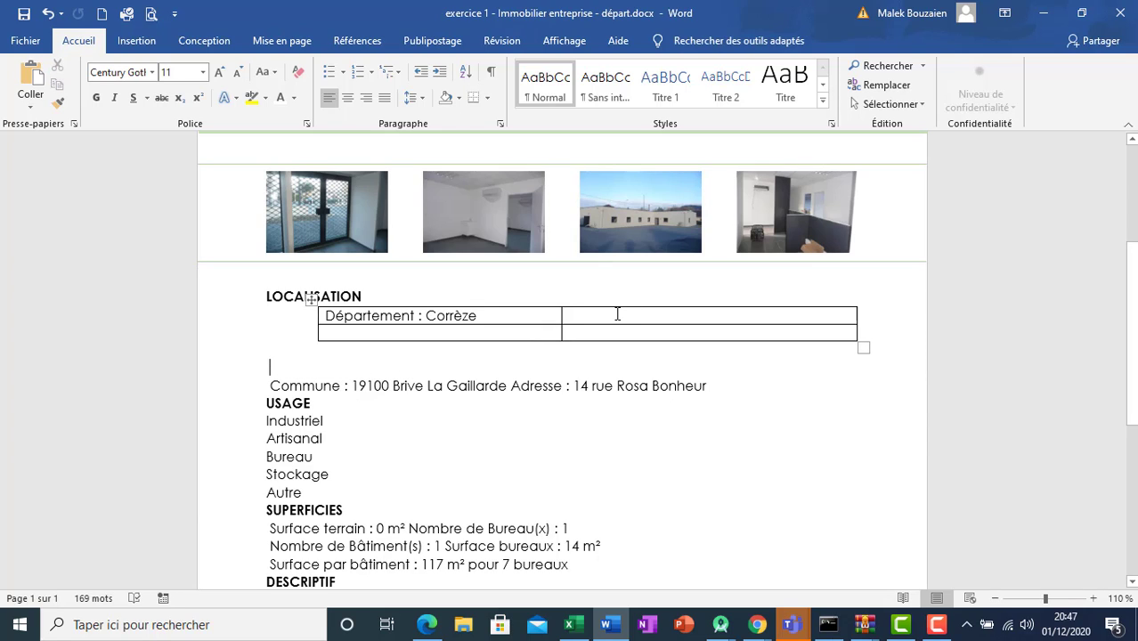
pyautogui.click(617, 313)
pyautogui.hotkey('ctrl', 'v')
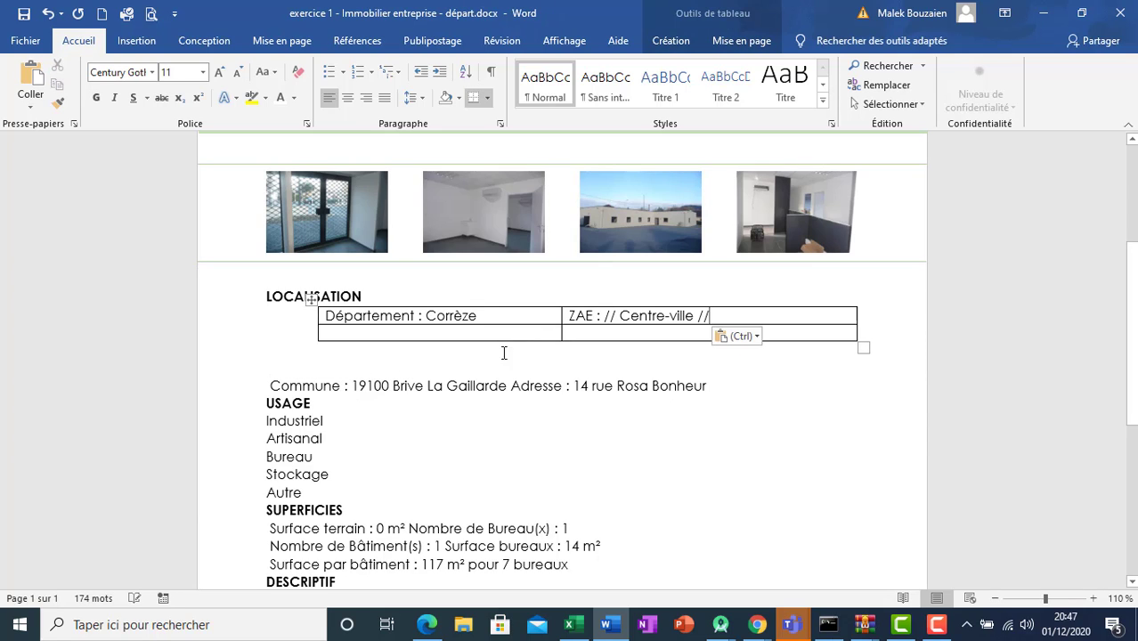
# - Move the Commune and Adresse entries into the table's second row and widen the first column so the Commune entry fits on one line
pyautogui.click(428, 625)
pyautogui.click(428, 626)
pyautogui.moveTo(507, 386); pyautogui.dragTo(270, 385)
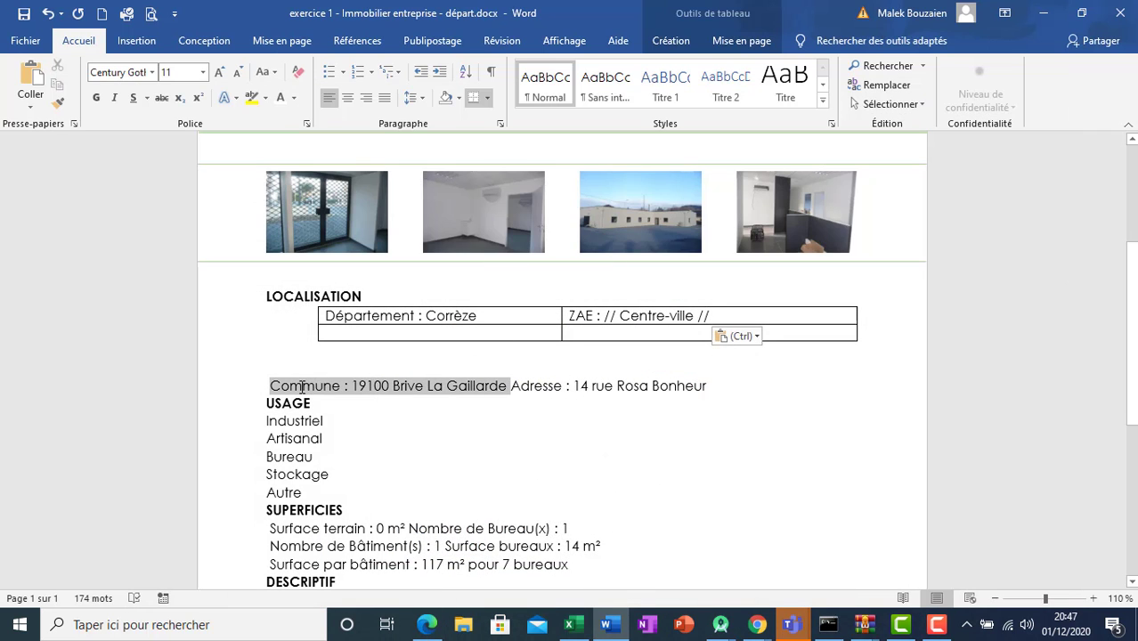
pyautogui.press('Delete')
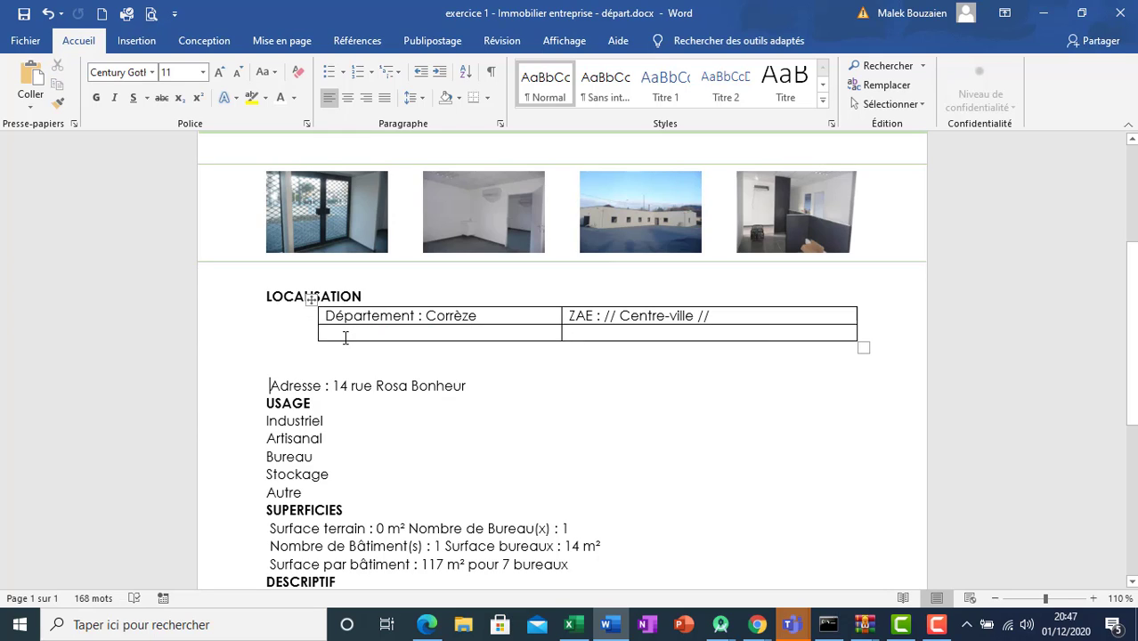
pyautogui.click(346, 338)
pyautogui.hotkey('ctrl', 'v')
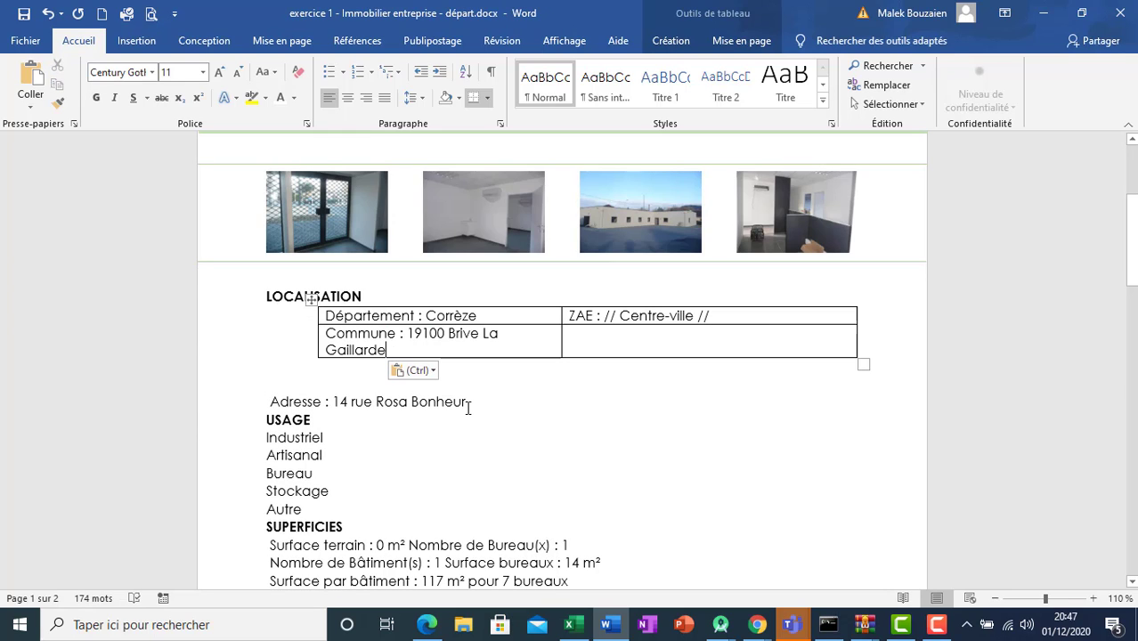
pyautogui.moveTo(467, 401); pyautogui.dragTo(284, 402)
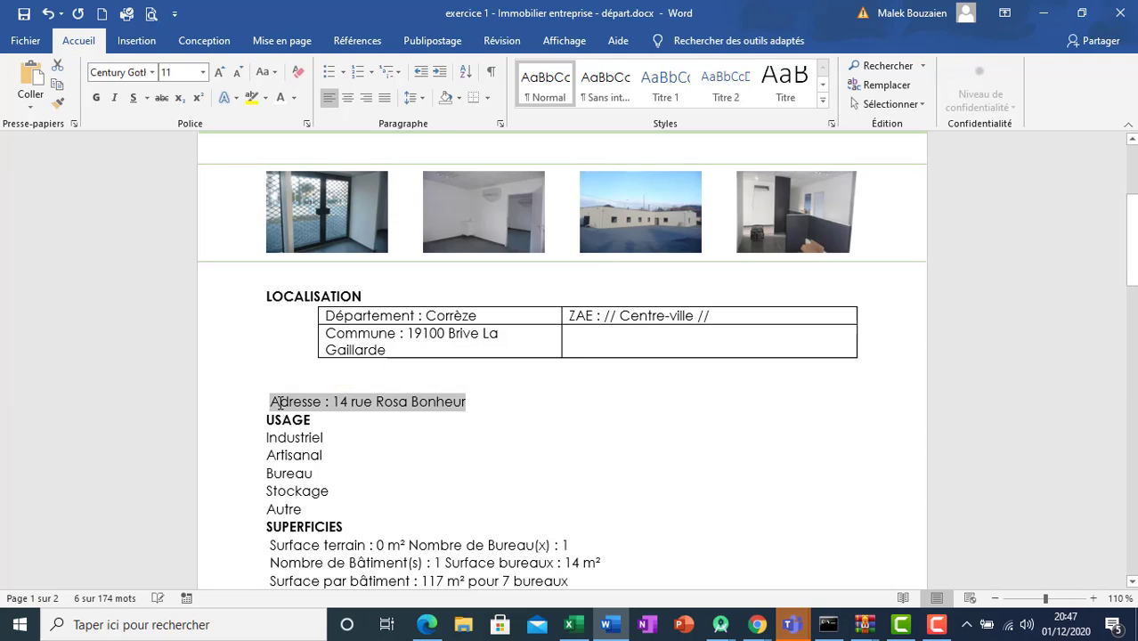
pyautogui.hotkey('ctrl', 'x')
pyautogui.click(611, 349)
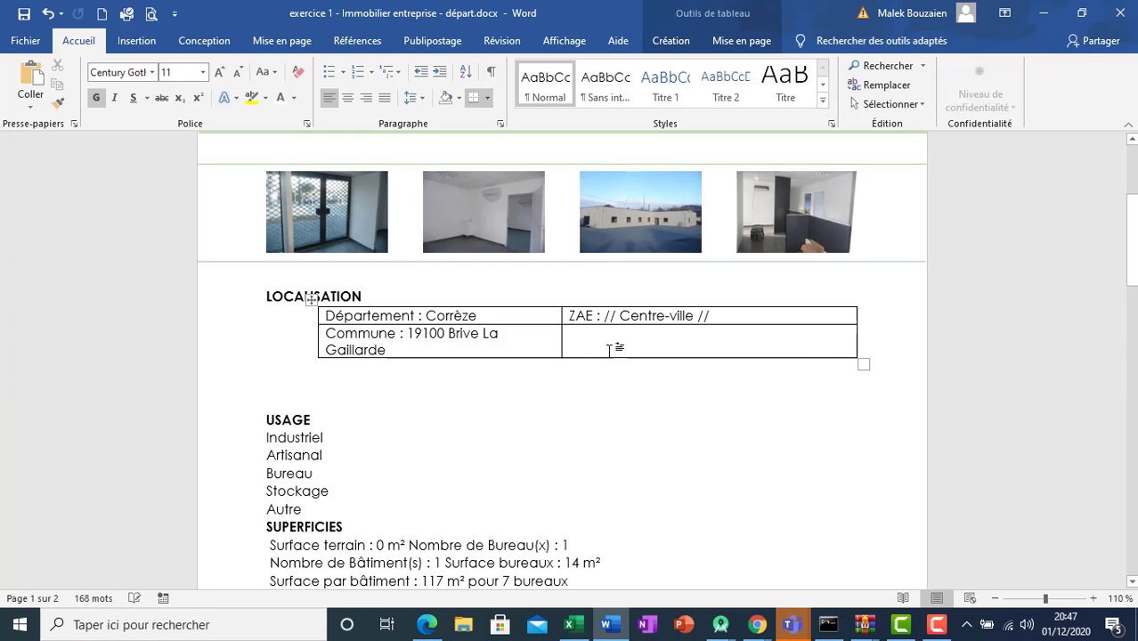
pyautogui.hotkey('ctrl', 'v')
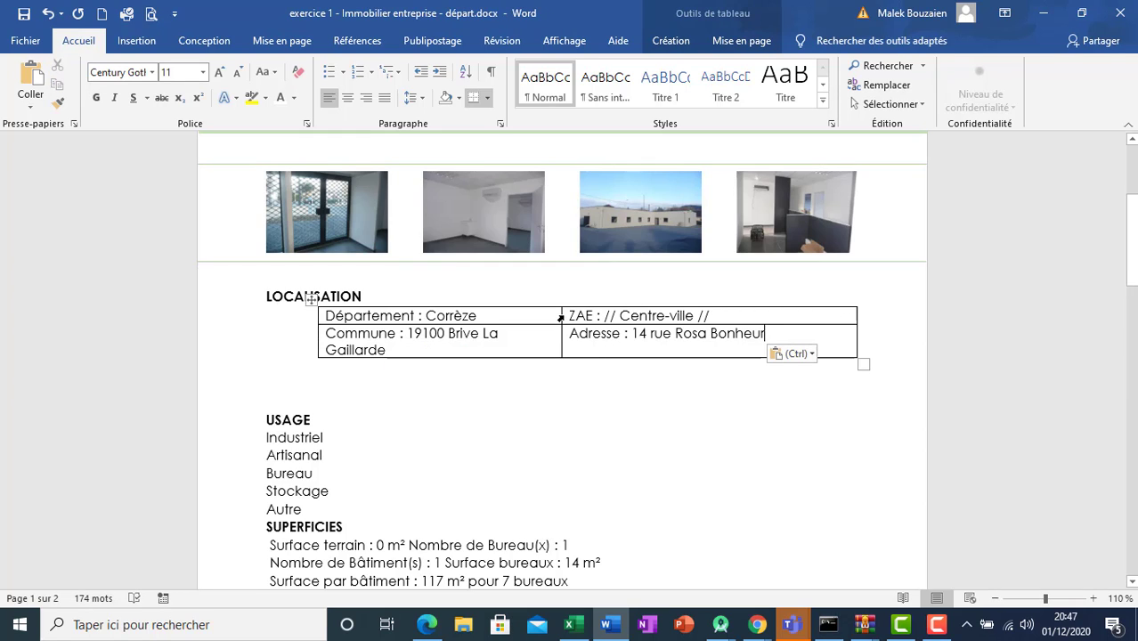
pyautogui.moveTo(560, 317); pyautogui.dragTo(578, 315)
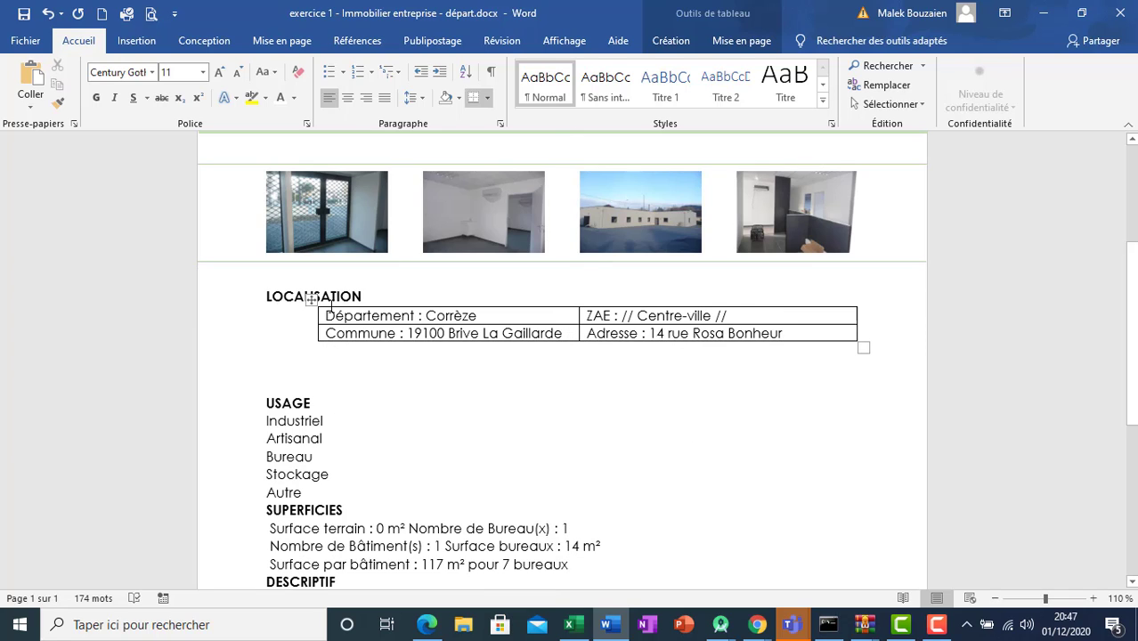
pyautogui.moveTo(314, 308)
pyautogui.mouseDown()
pyautogui.moveTo(315, 337)
pyautogui.moveTo(311, 323)
pyautogui.mouseUp()
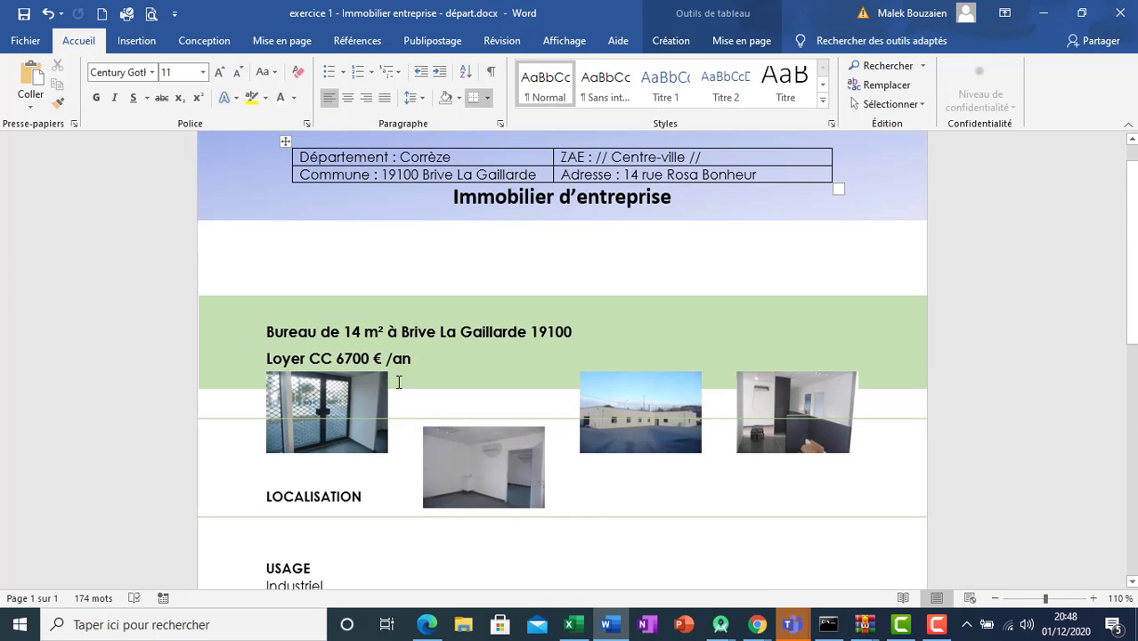
pyautogui.hotkey('ctrl', 'z')
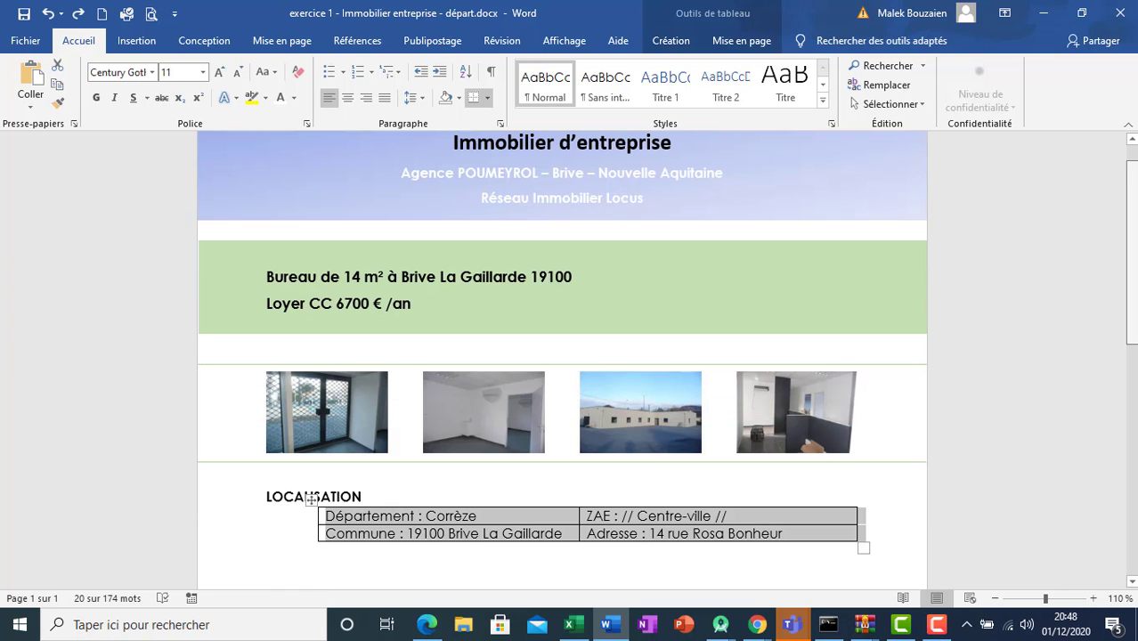
pyautogui.scroll(-3, 567, 401)
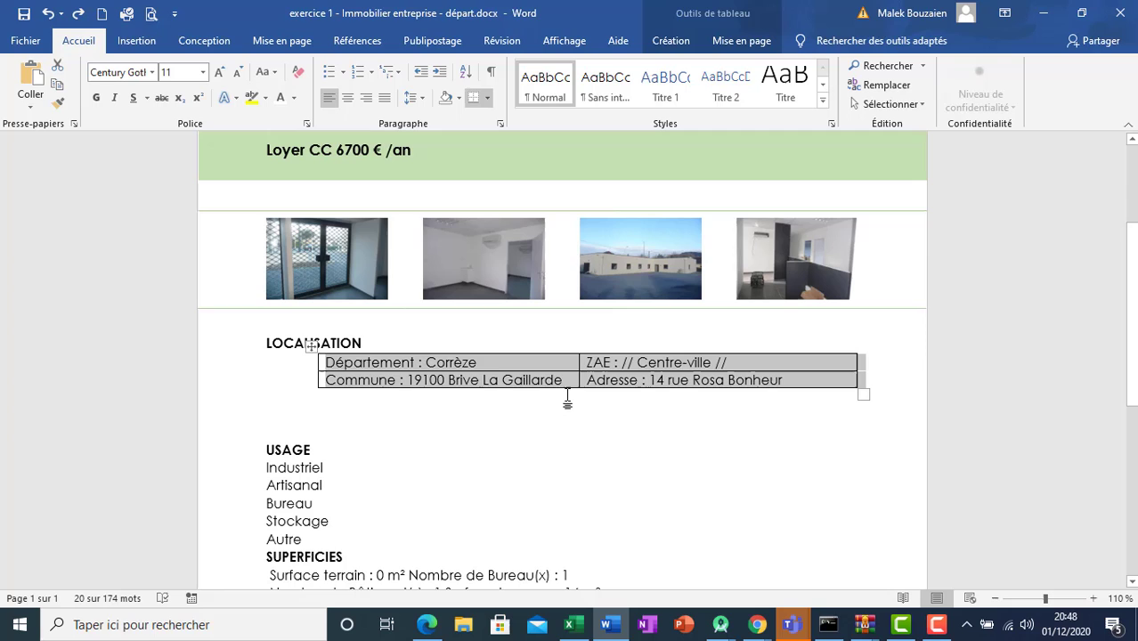
# - Add a blank line between the LOCALISATION heading and its table, and remove the two empty lines above the USAGE heading
pyautogui.click(400, 346)
pyautogui.press('Return')
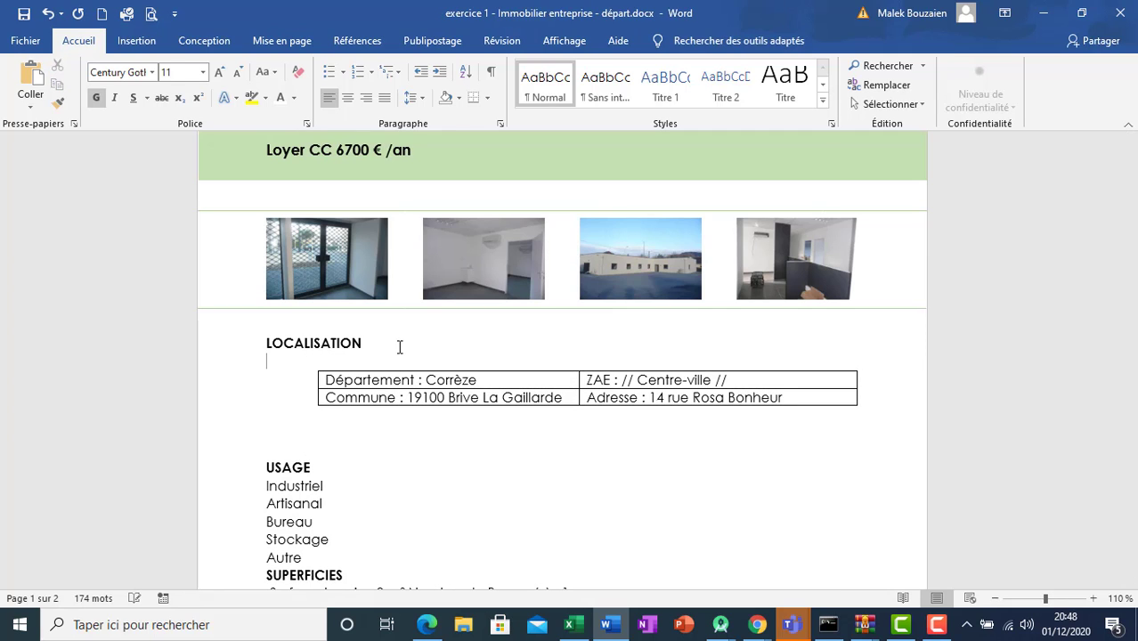
pyautogui.click(269, 432)
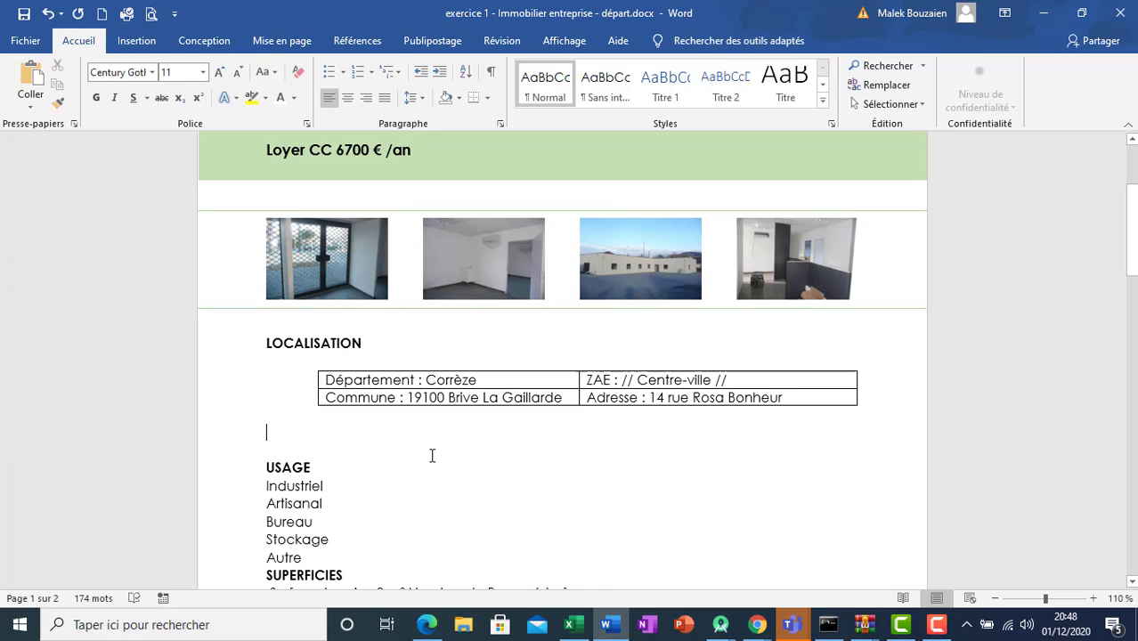
pyautogui.press('Delete')
pyautogui.press('Delete')
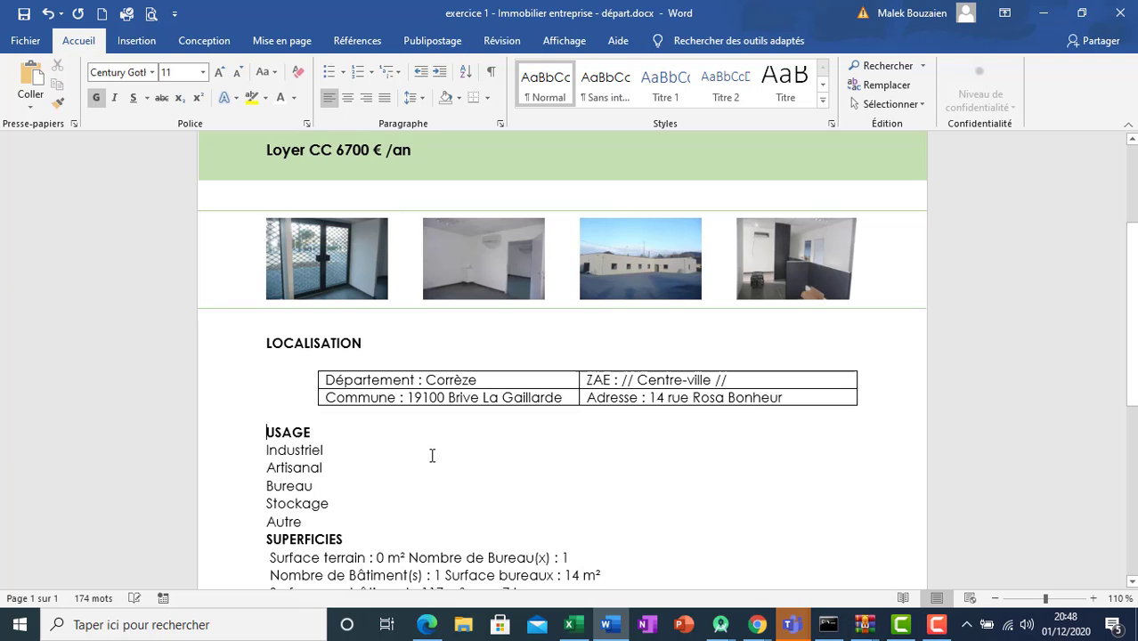
# - Remove all outer and inner borders from the LOCALISATION table, keeping its text in place
pyautogui.click(311, 364)
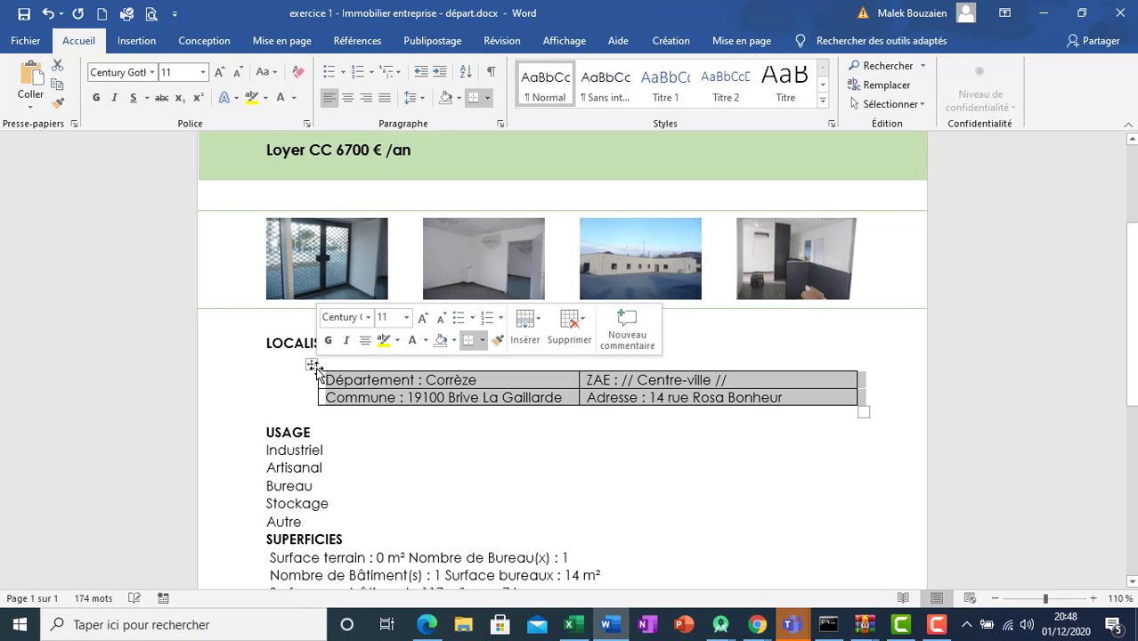
pyautogui.click(488, 101)
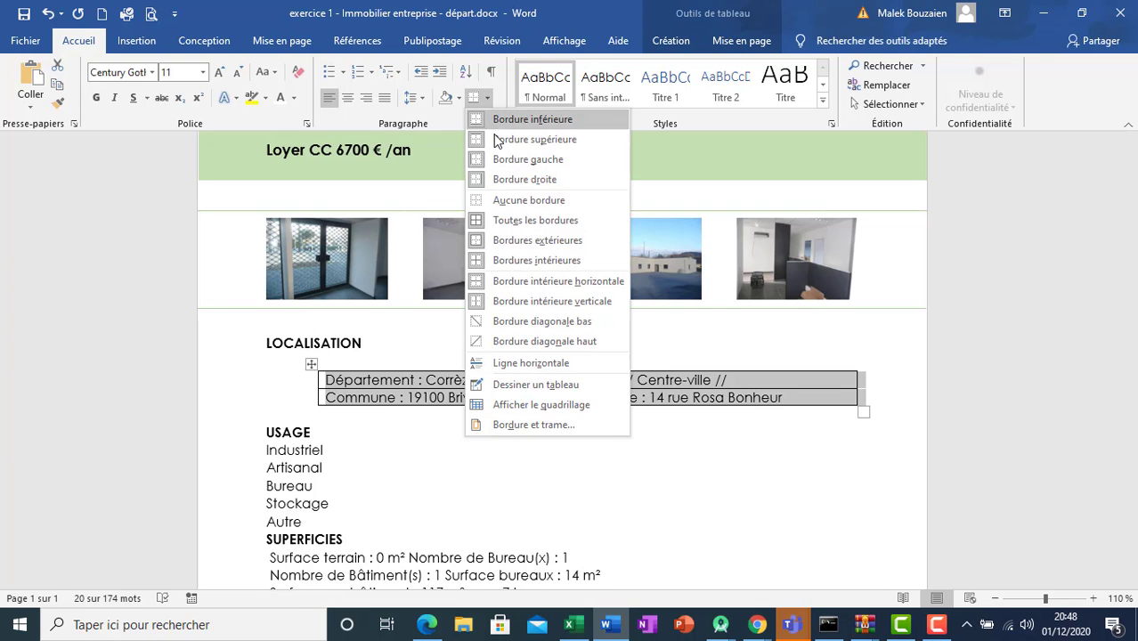
pyautogui.click(532, 426)
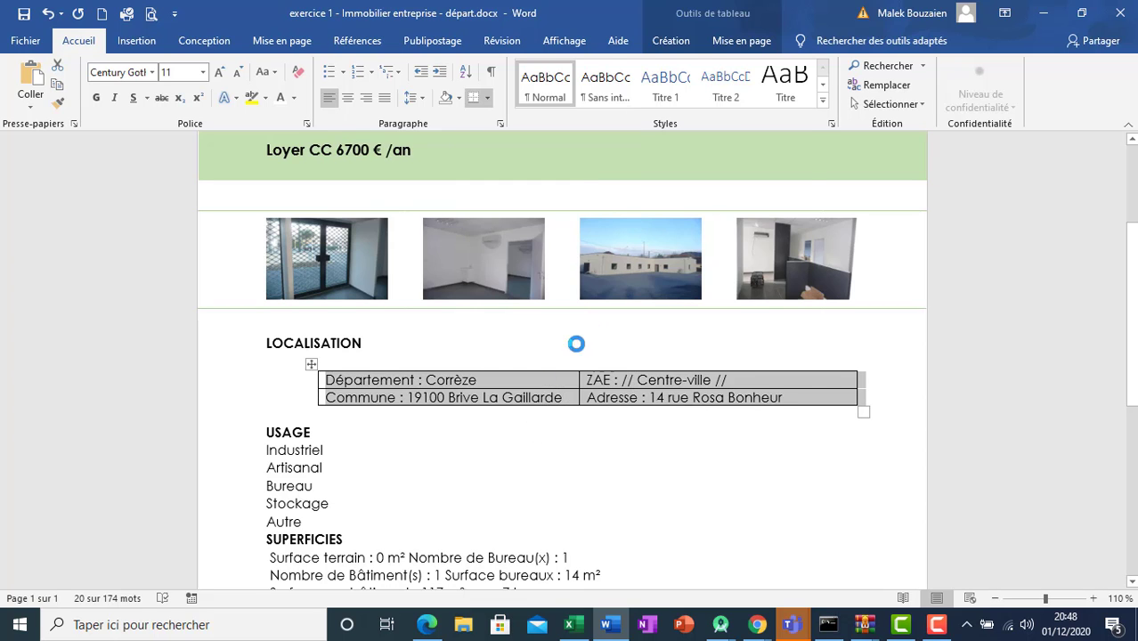
pyautogui.click(682, 256)
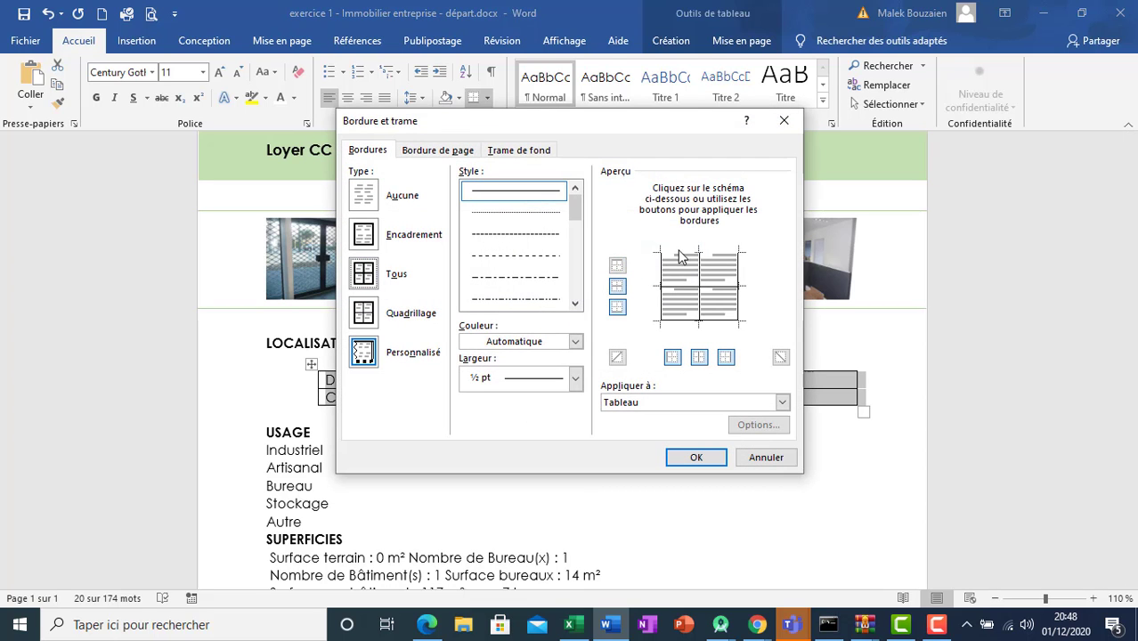
pyautogui.click(665, 267)
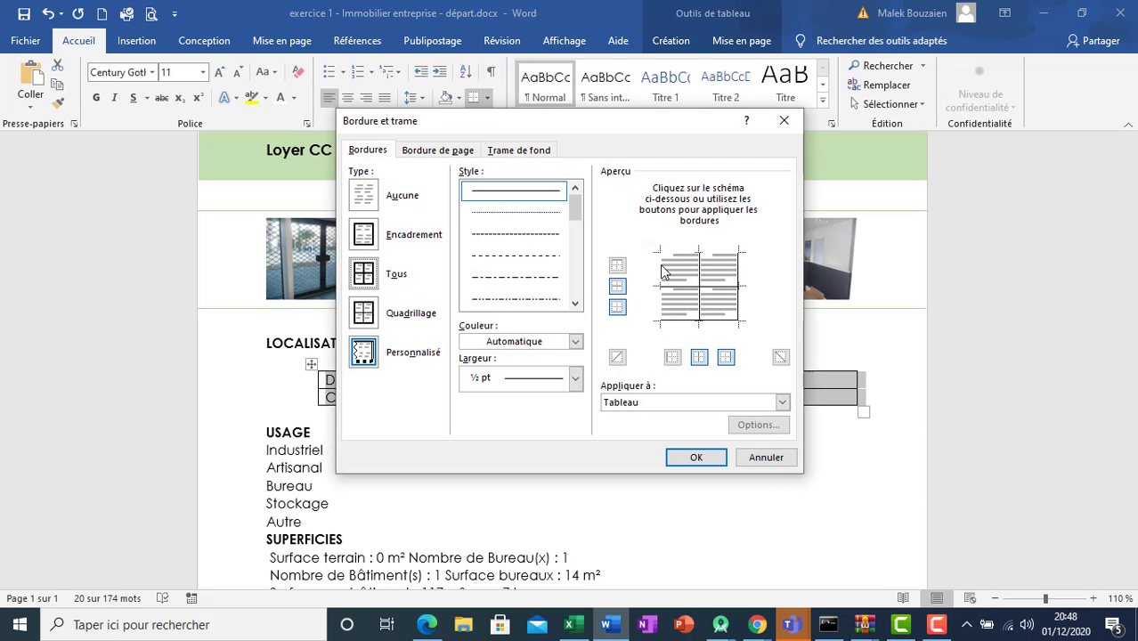
pyautogui.click(618, 291)
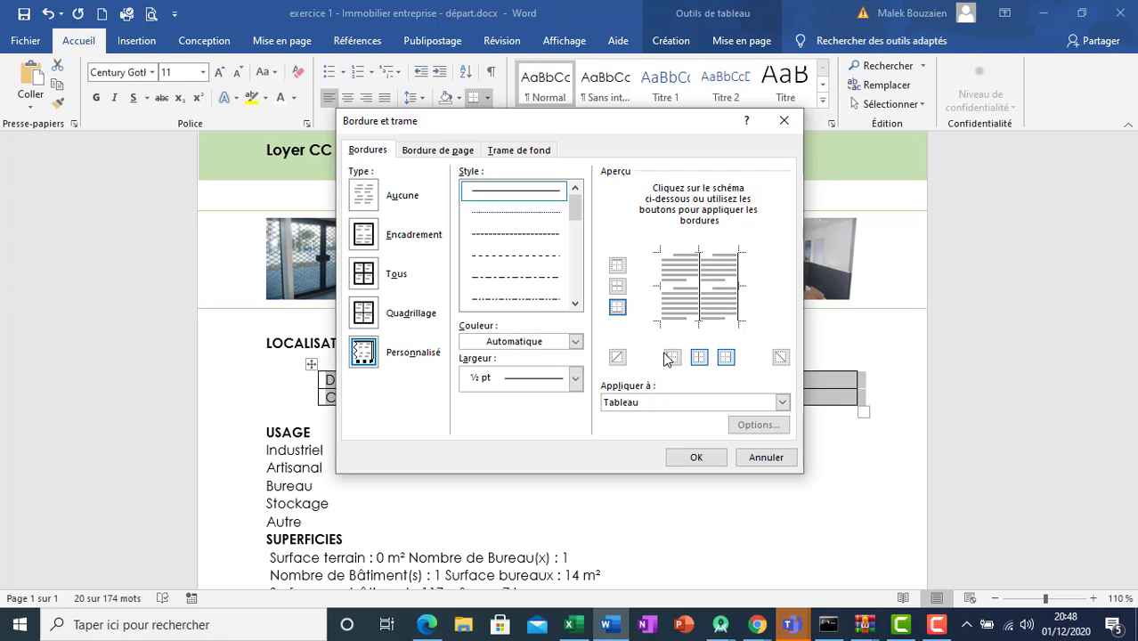
pyautogui.click(699, 360)
pyautogui.click(728, 362)
pyautogui.click(697, 457)
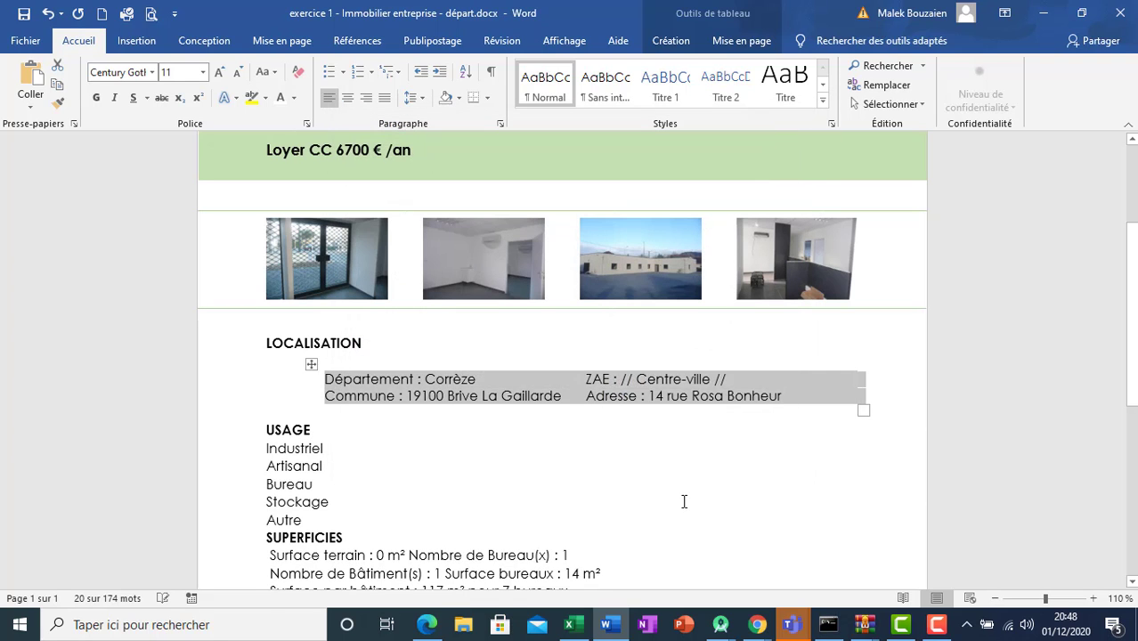
pyautogui.click(685, 501)
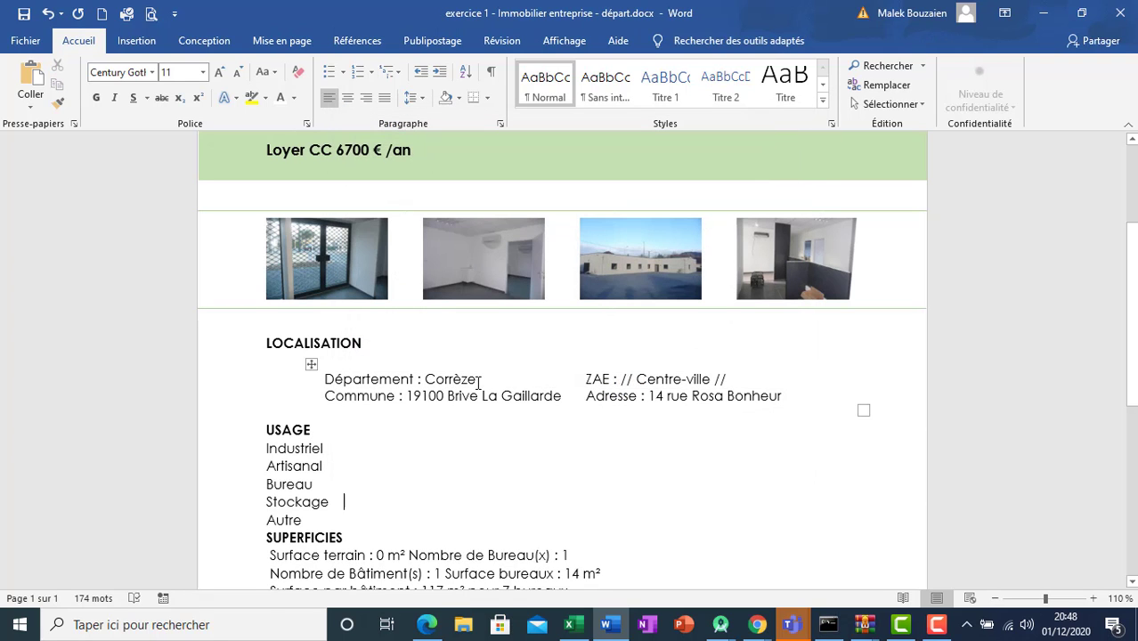
# - Colour the word "Corrèze" in the LOCALISATION table green, and compare it with the reference PDF
pyautogui.moveTo(478, 381); pyautogui.dragTo(424, 382)
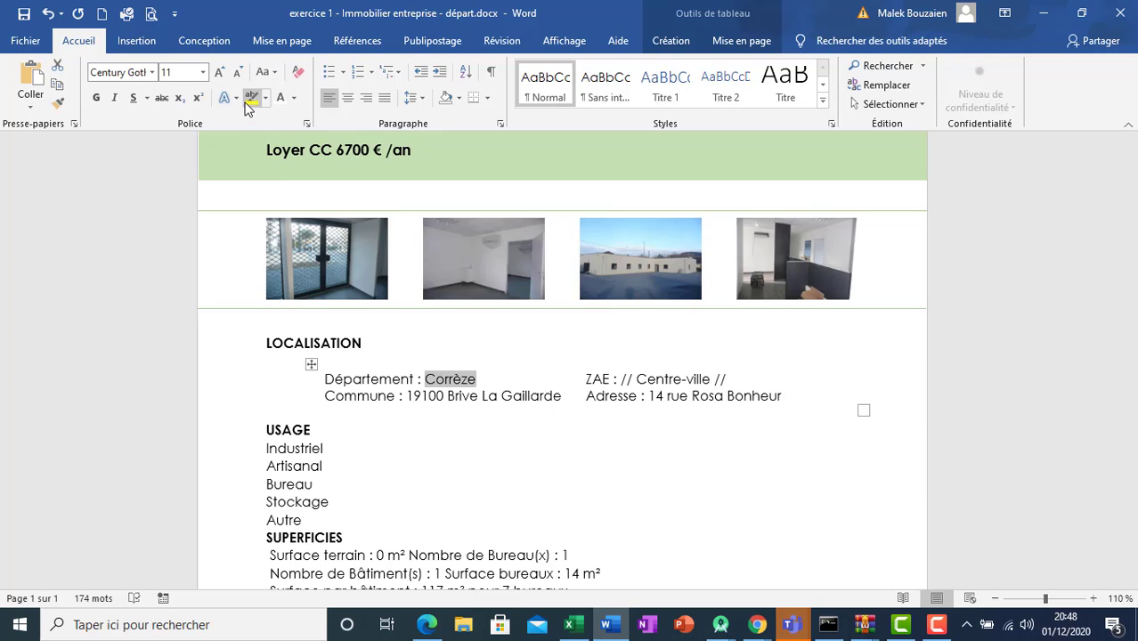
pyautogui.click(293, 98)
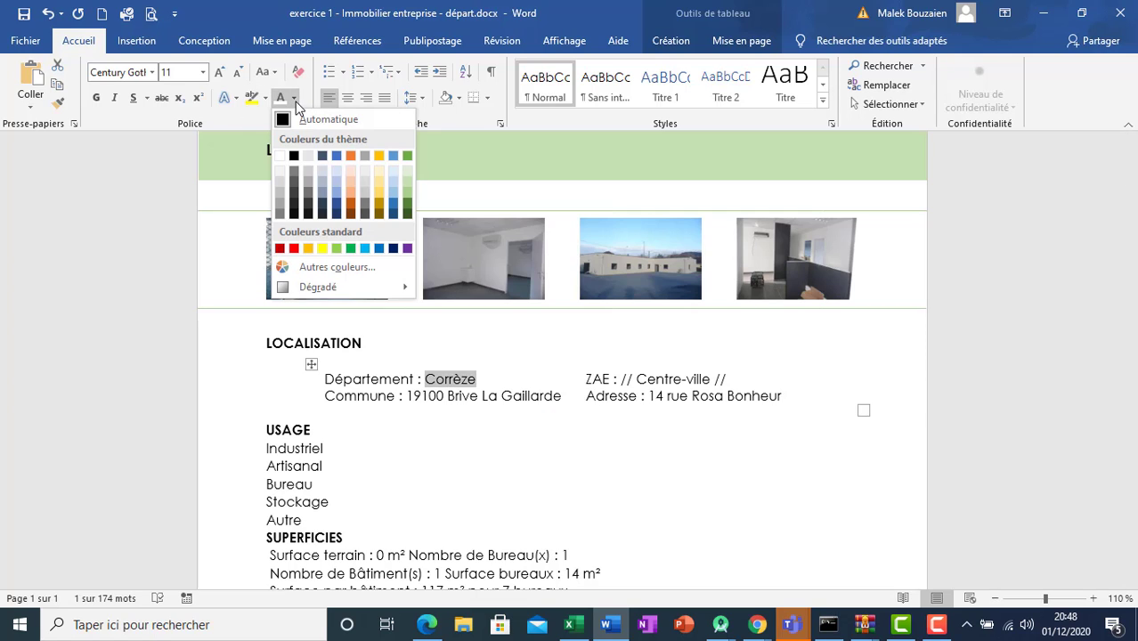
pyautogui.click(407, 196)
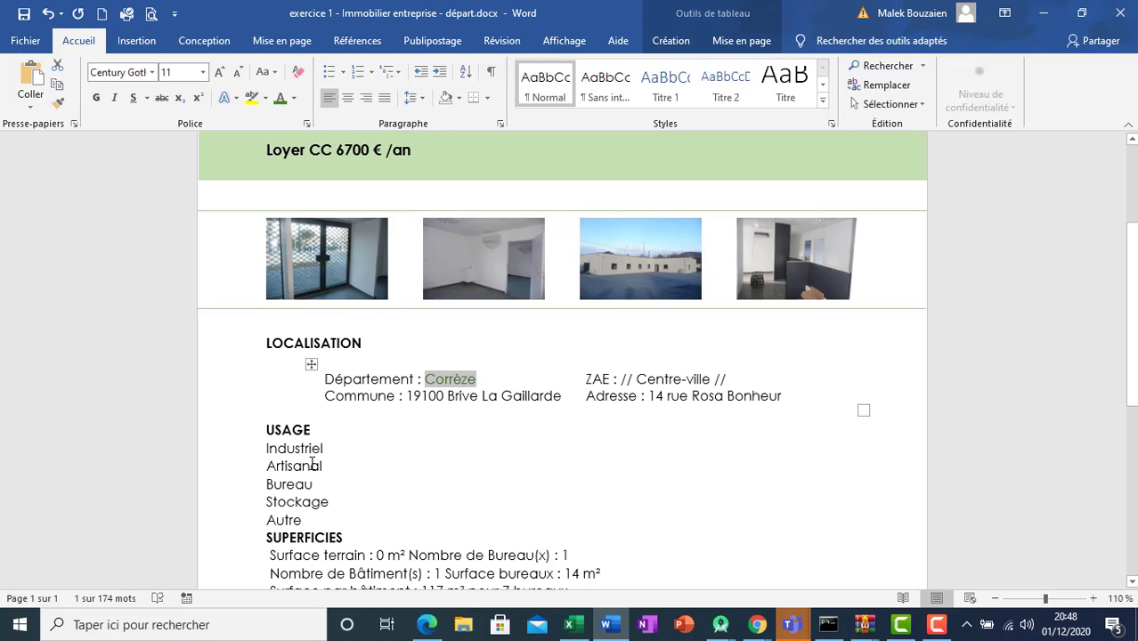
pyautogui.click(428, 624)
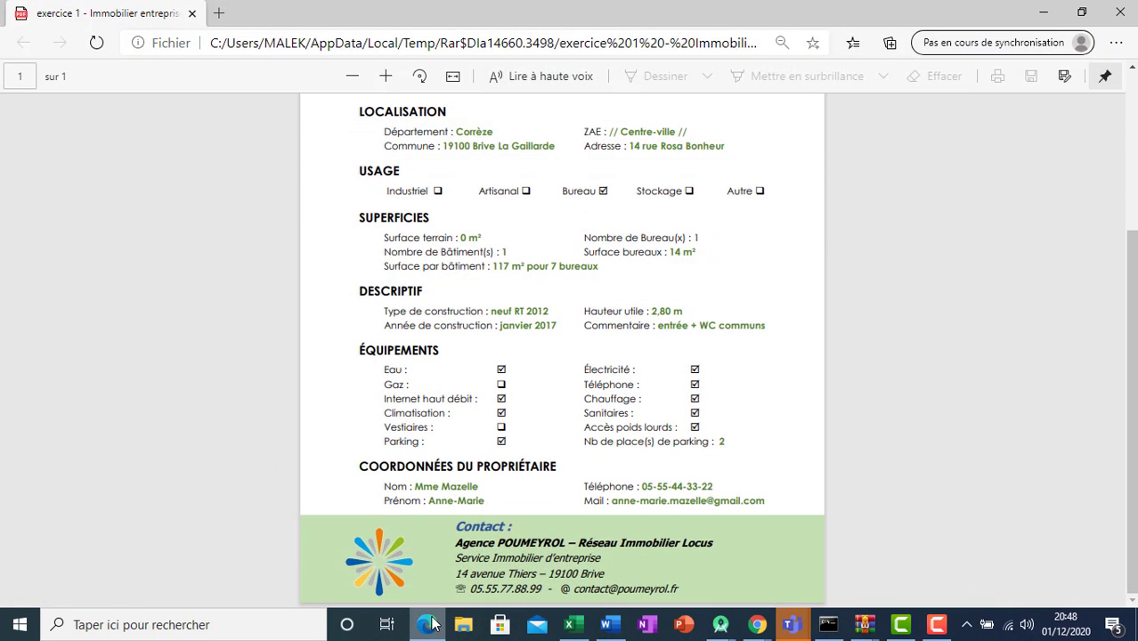
pyautogui.click(428, 624)
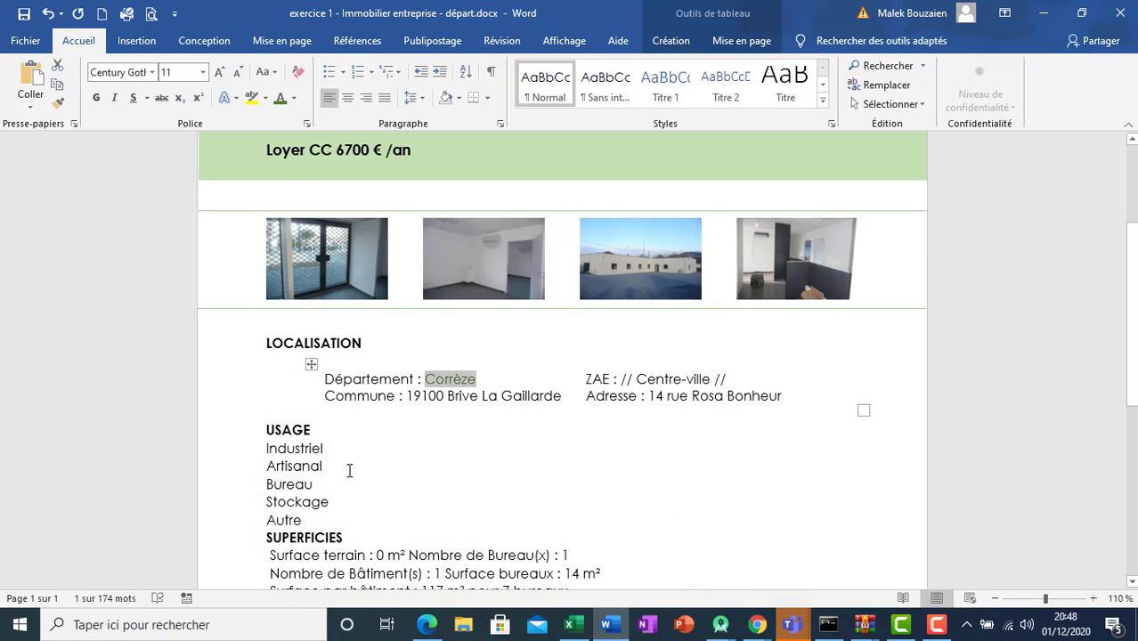
# - Add two blank lines below the USAGE heading, and check the USAGE layout in the reference PDF
pyautogui.click(327, 431)
pyautogui.press('Return')
pyautogui.press('Return')
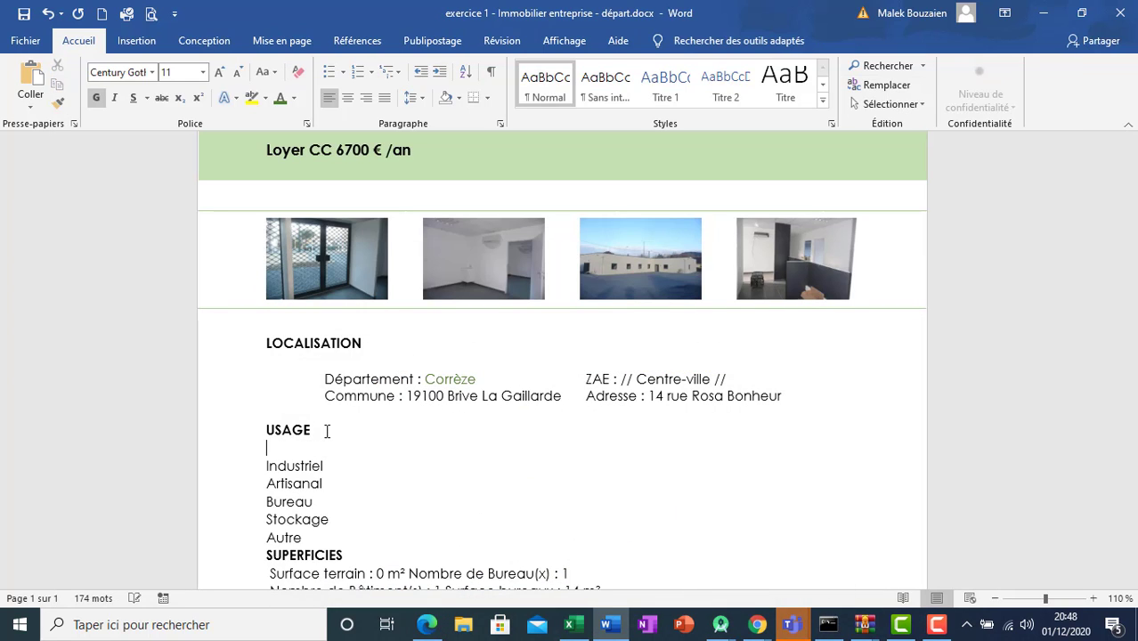
pyautogui.click(429, 626)
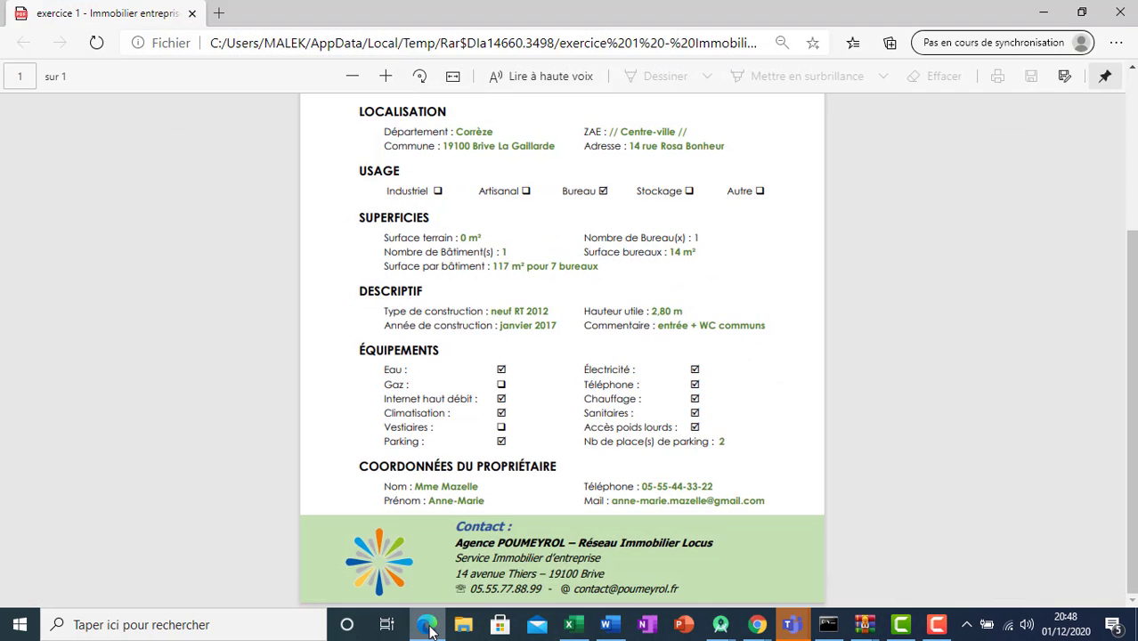
pyautogui.click(429, 626)
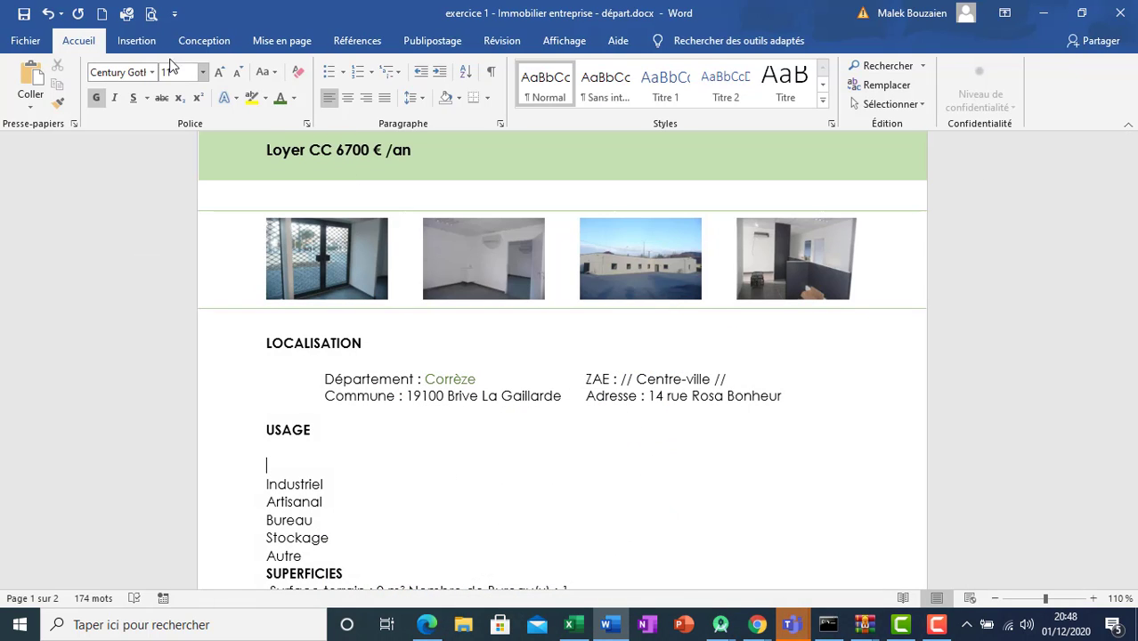
# - Insert a table with one row and five columns under USAGE, and move its left edge inward to indent it
pyautogui.click(136, 41)
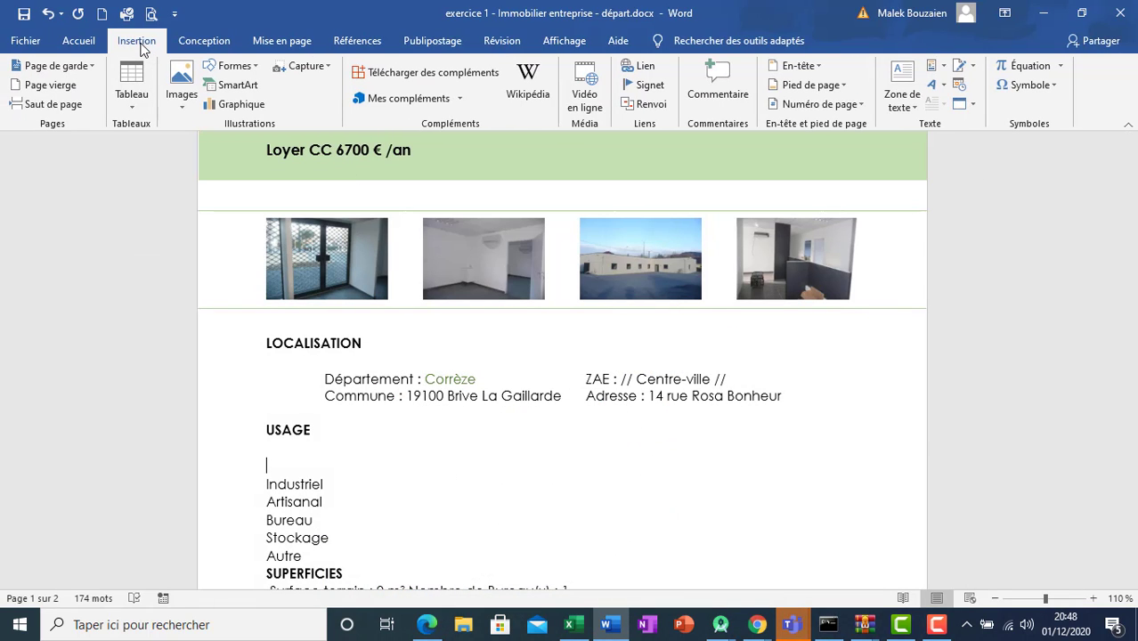
pyautogui.click(133, 103)
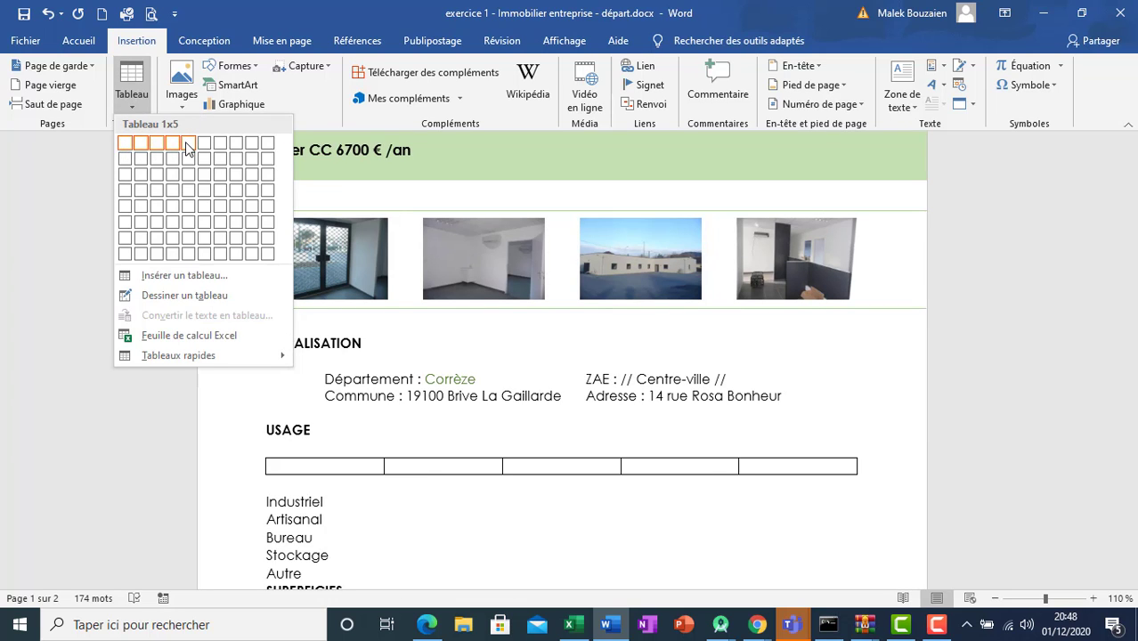
pyautogui.click(187, 147)
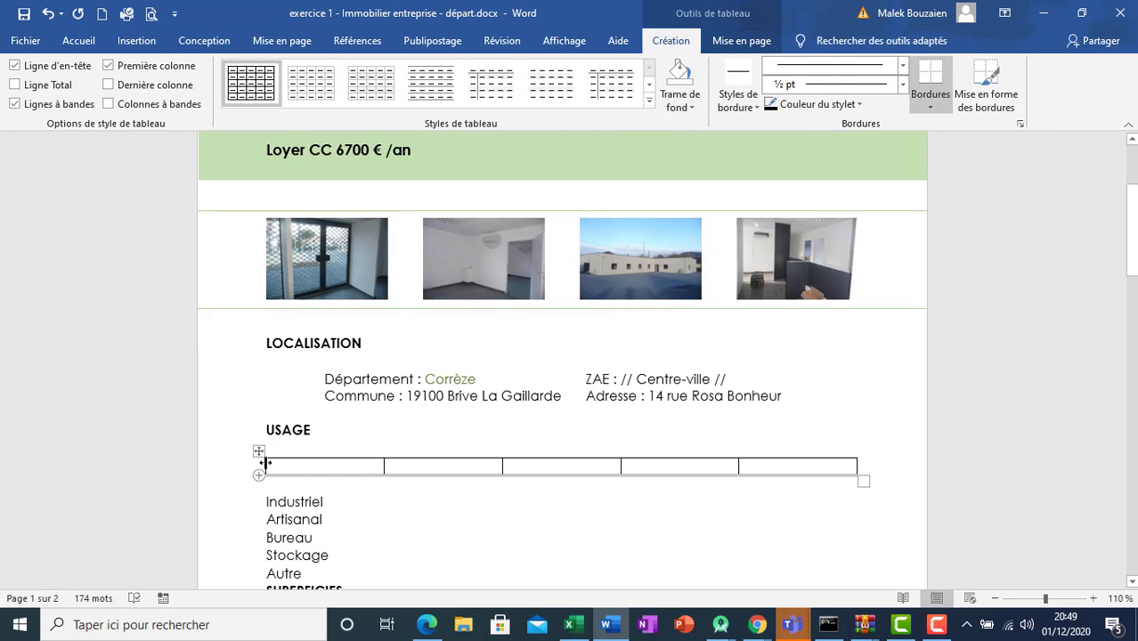
pyautogui.moveTo(265, 463); pyautogui.dragTo(308, 464)
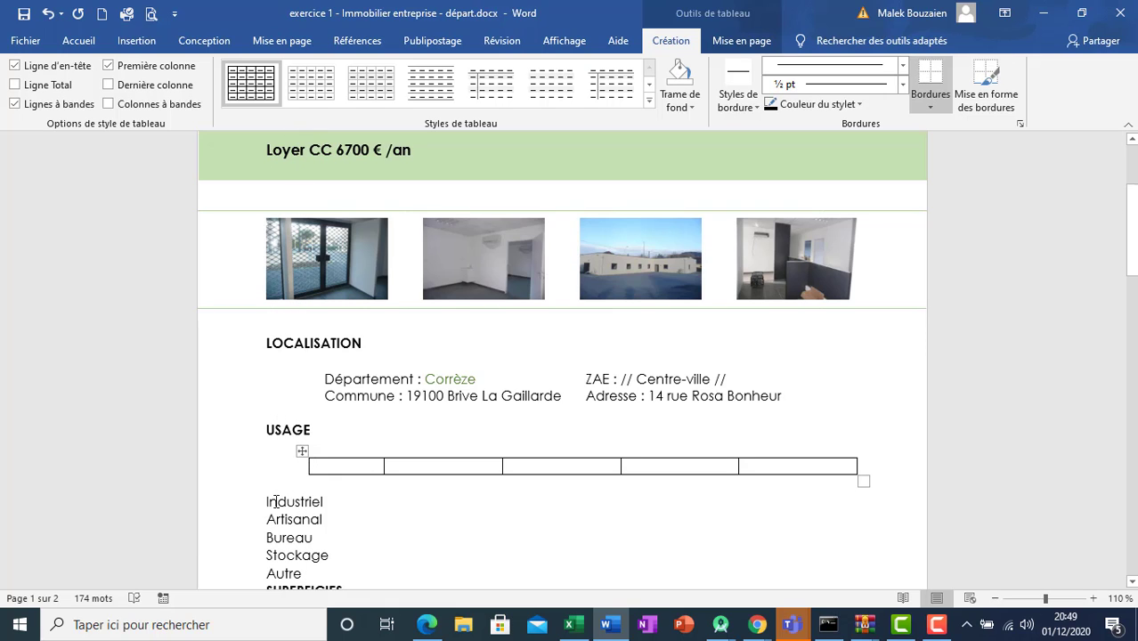
# - Copy the selected "Industrie" part of the first entry under the USAGE table and delete it from the list
pyautogui.moveTo(276, 502); pyautogui.dragTo(323, 500)
pyautogui.hotkey('ctrl', 'c')
pyautogui.press('Delete')
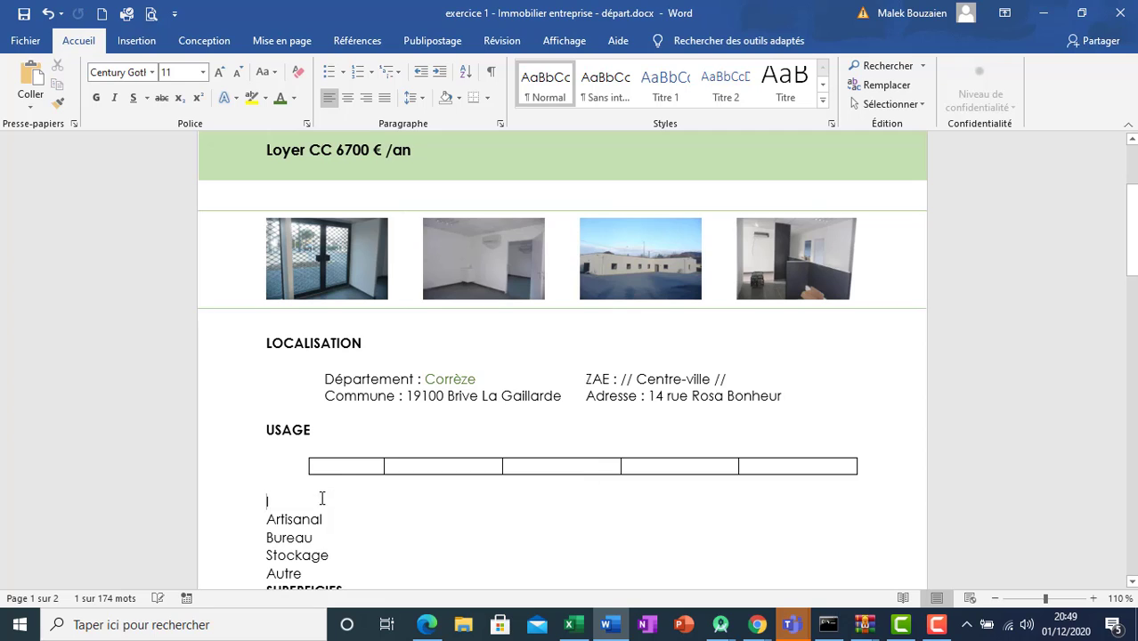
# - Set the width of all five columns in the USAGE table to 3 cm
pyautogui.click(316, 462)
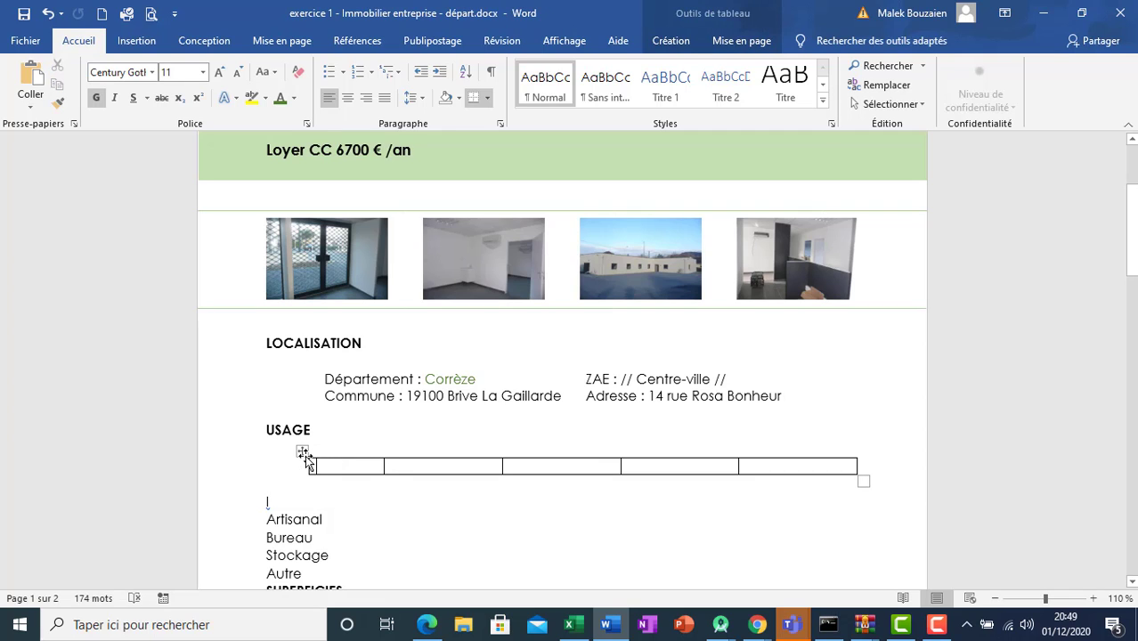
pyautogui.click(306, 464)
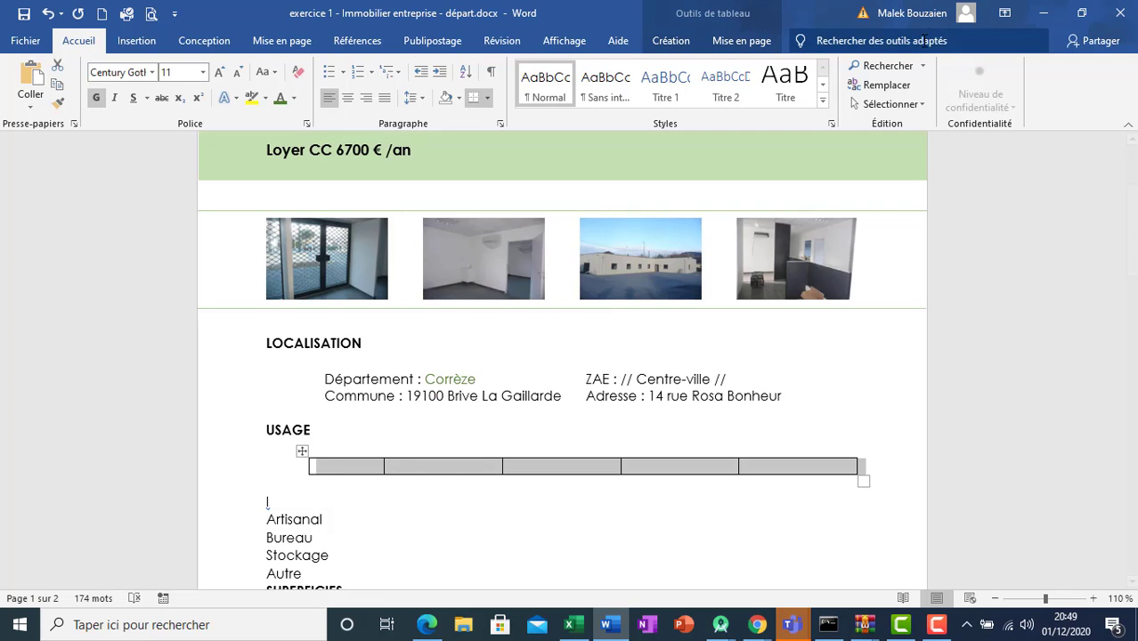
pyautogui.click(744, 52)
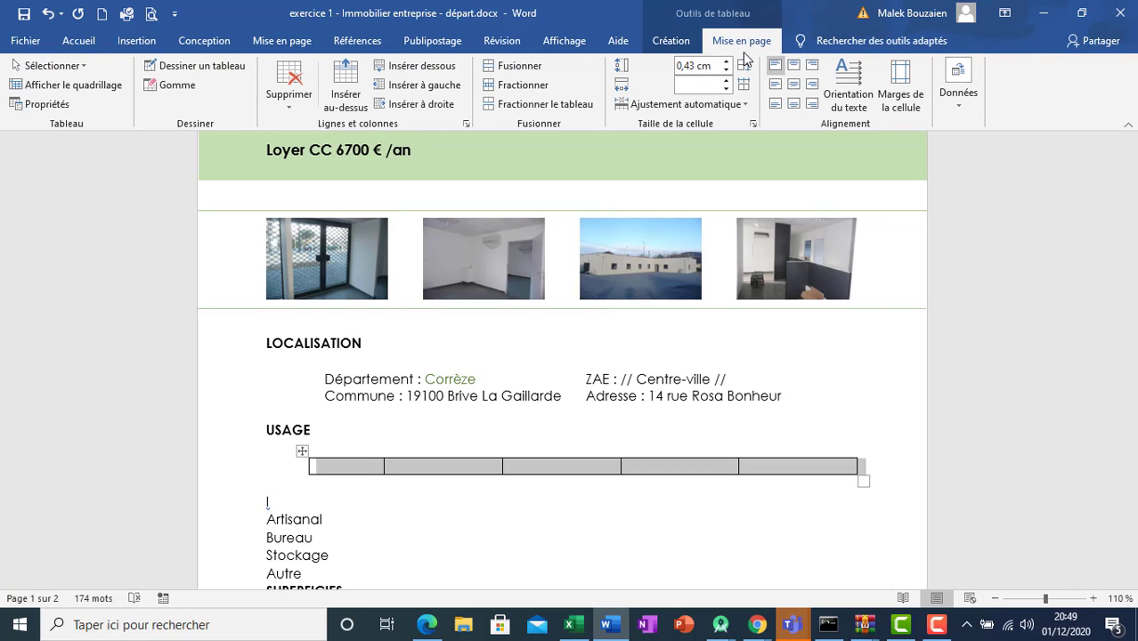
pyautogui.click(726, 80)
pyautogui.click(726, 81)
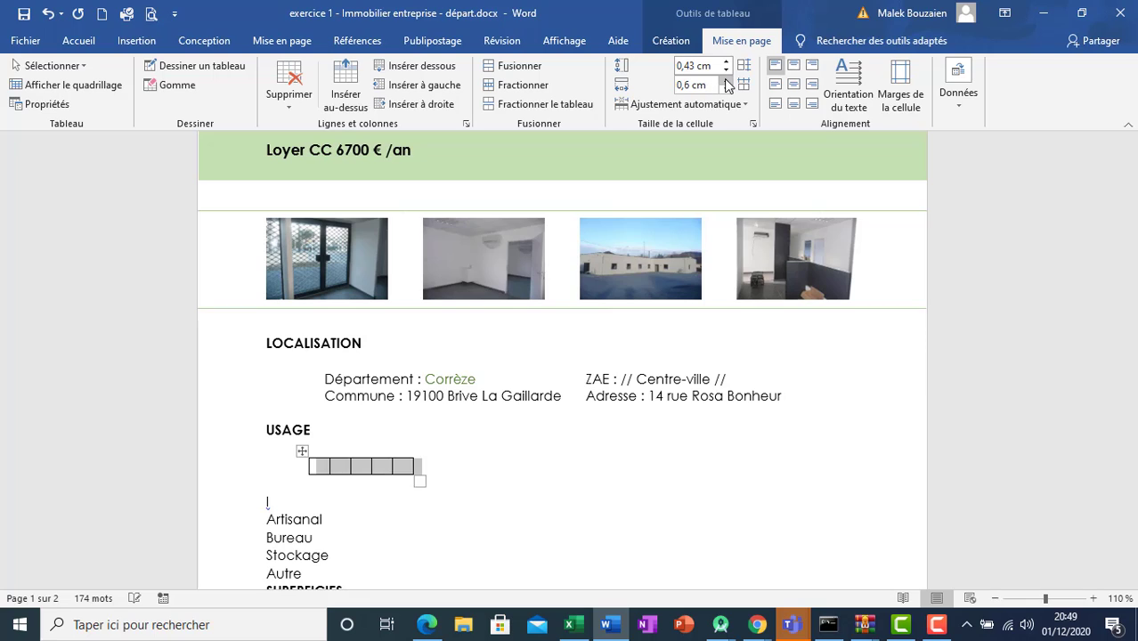
pyautogui.click(726, 80)
pyautogui.click(726, 80)
pyautogui.click(725, 80)
pyautogui.click(725, 80)
pyautogui.click(726, 81)
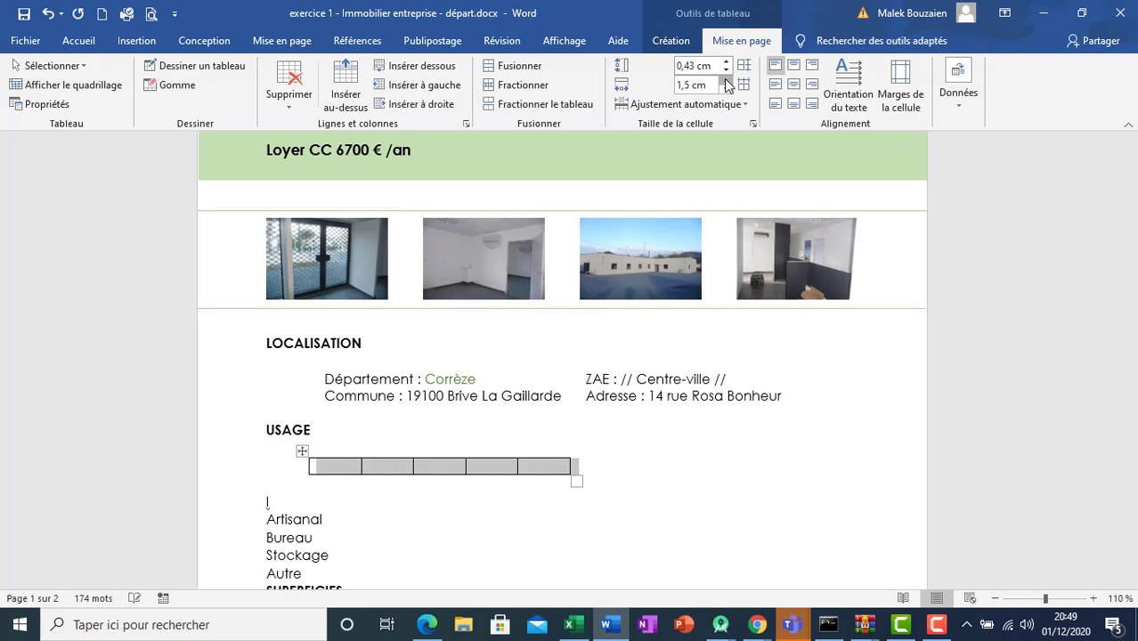
pyautogui.click(726, 80)
pyautogui.click(726, 80)
pyautogui.click(726, 80)
pyautogui.click(726, 81)
pyautogui.click(726, 80)
pyautogui.click(726, 80)
pyautogui.click(725, 80)
pyautogui.click(726, 80)
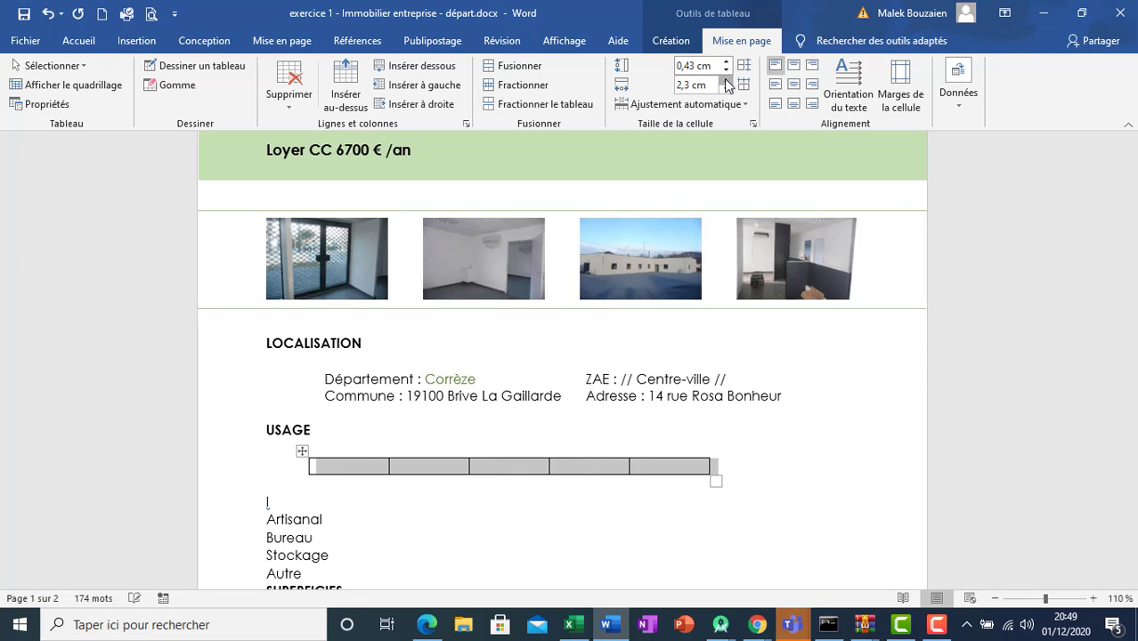
pyautogui.click(726, 80)
pyautogui.click(726, 80)
pyautogui.click(726, 80)
pyautogui.click(726, 80)
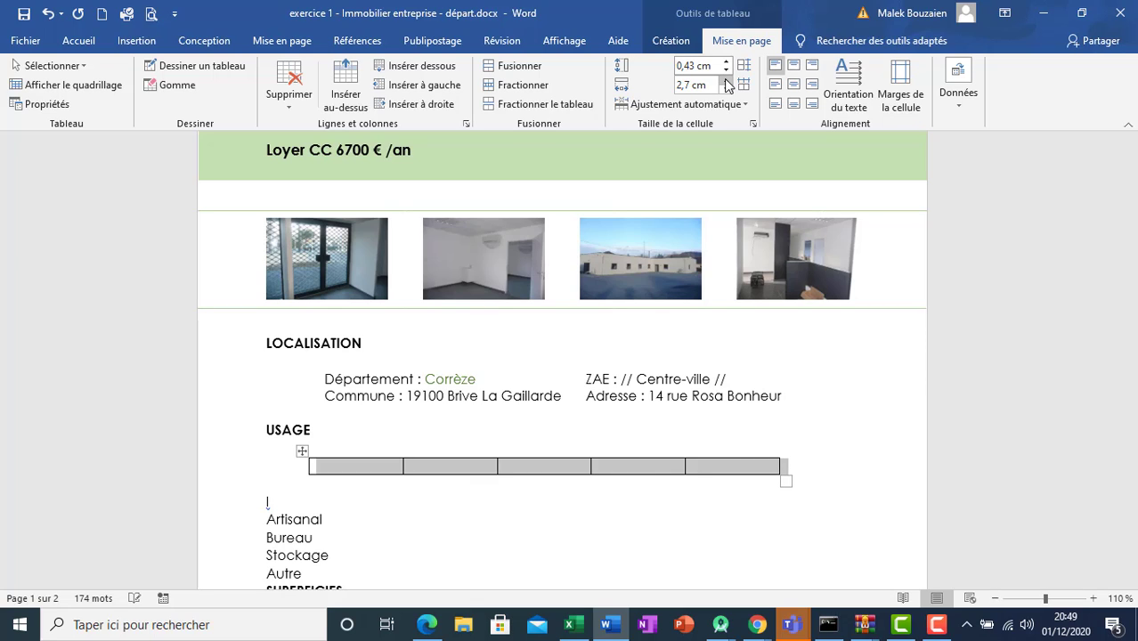
pyautogui.click(726, 80)
pyautogui.click(726, 80)
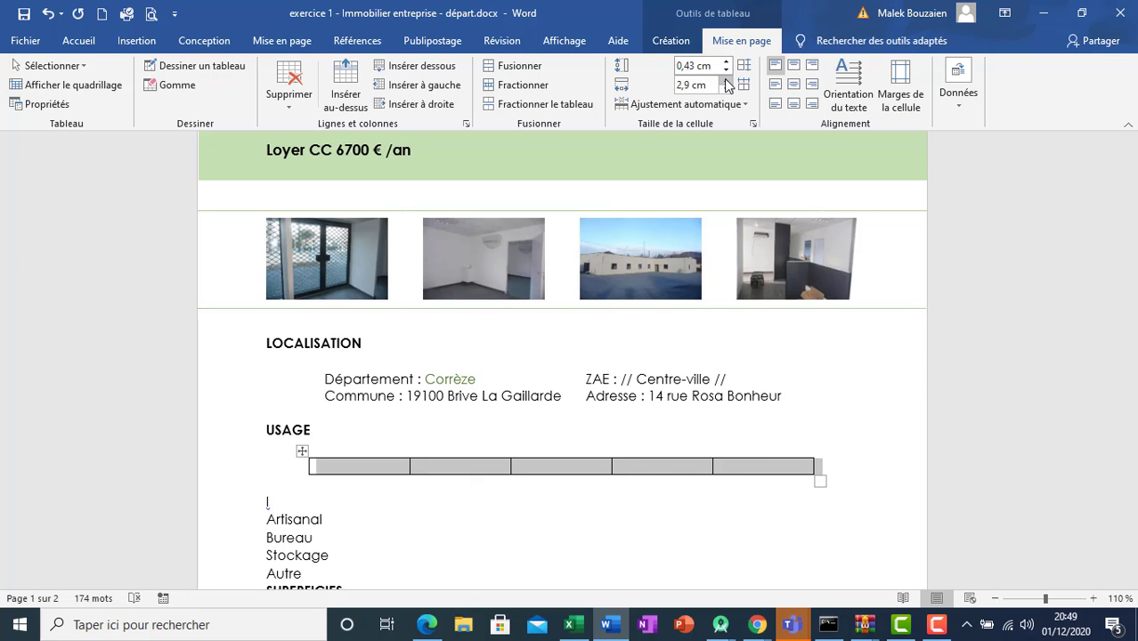
pyautogui.click(726, 80)
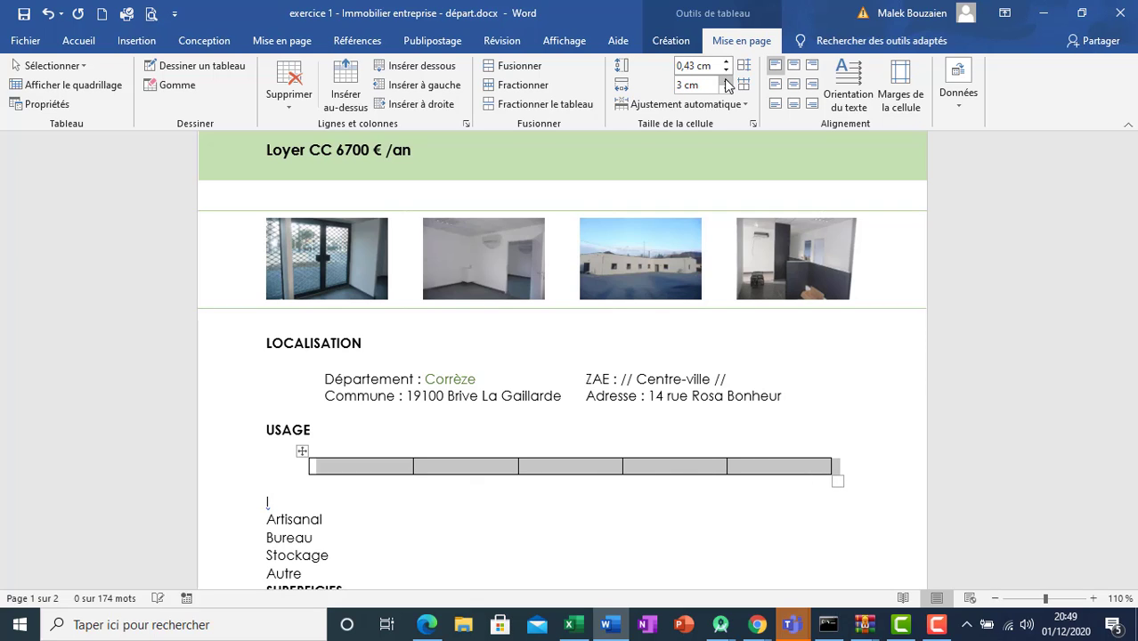
# - Paste "Industrie" into the first cell of the USAGE table, and check the USAGE row in the reference PDF
pyautogui.click(356, 477)
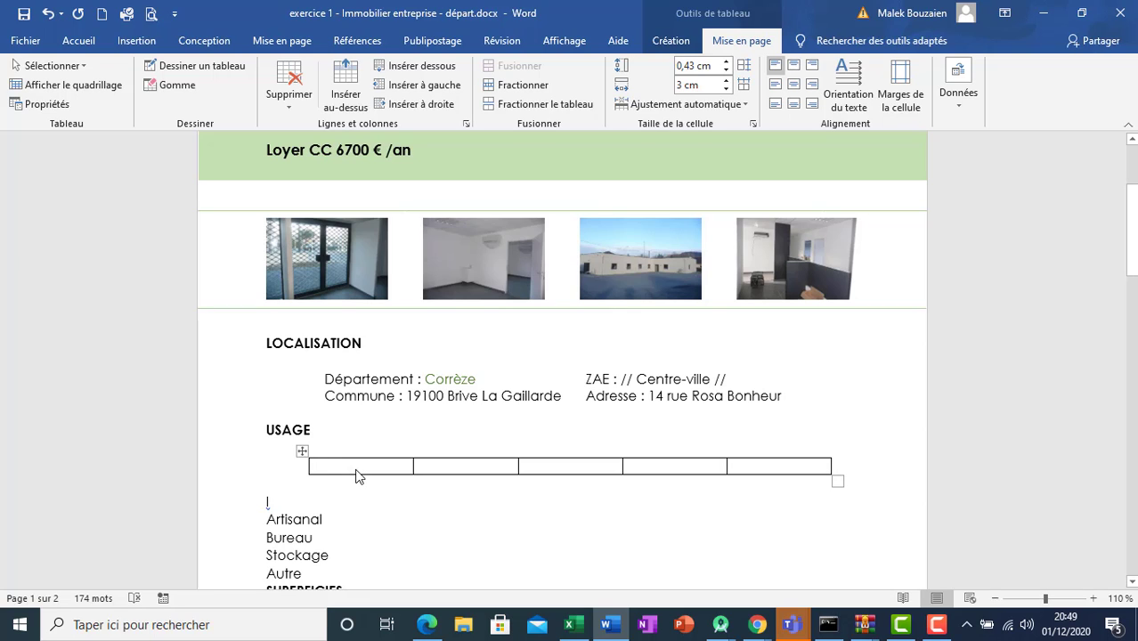
pyautogui.hotkey('ctrl', 'v')
pyautogui.doubleClick(285, 523)
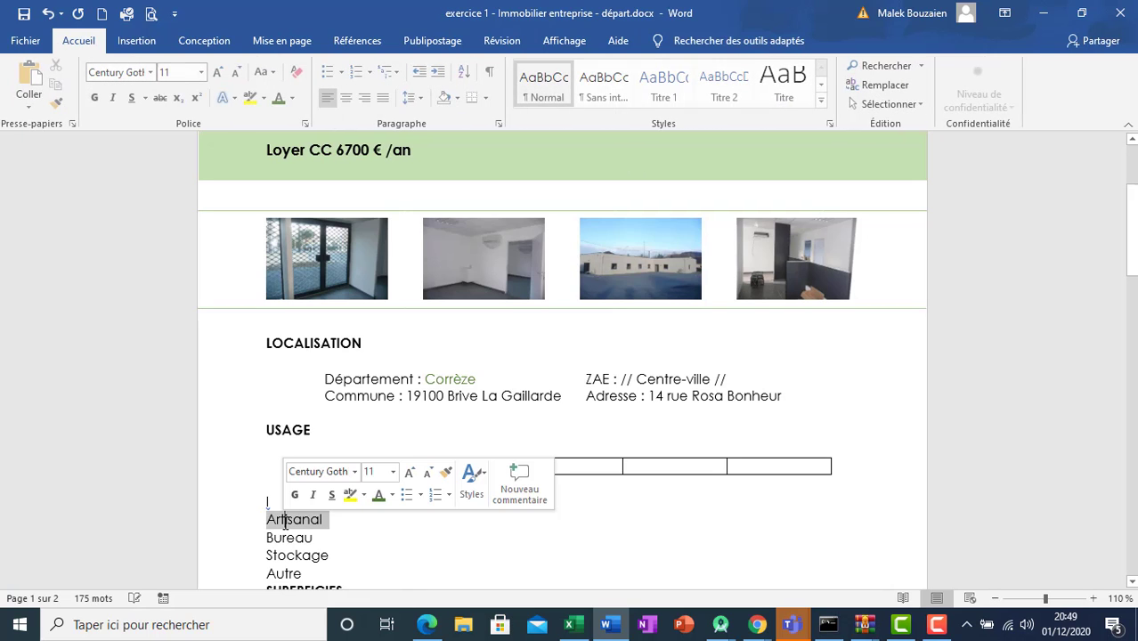
pyautogui.click(331, 538)
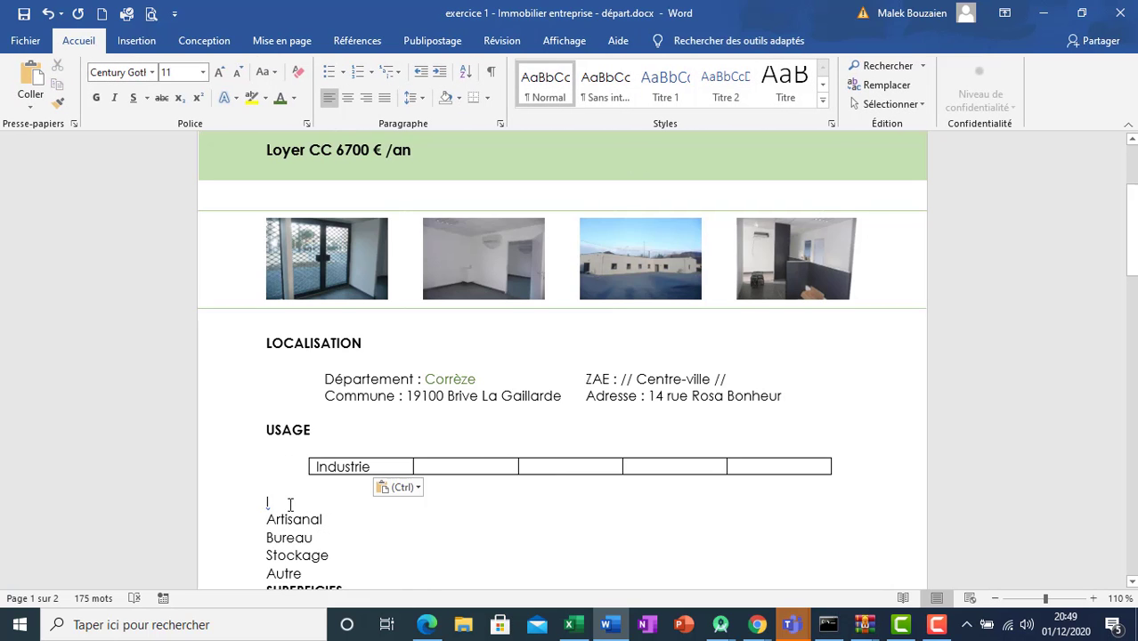
pyautogui.click(428, 623)
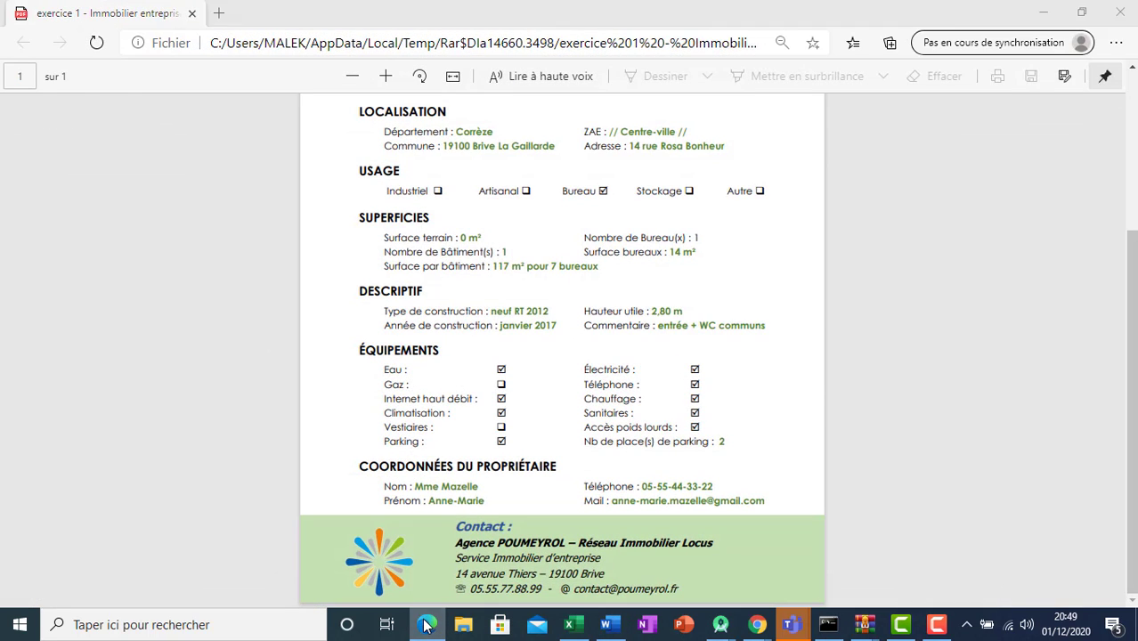
pyautogui.click(429, 626)
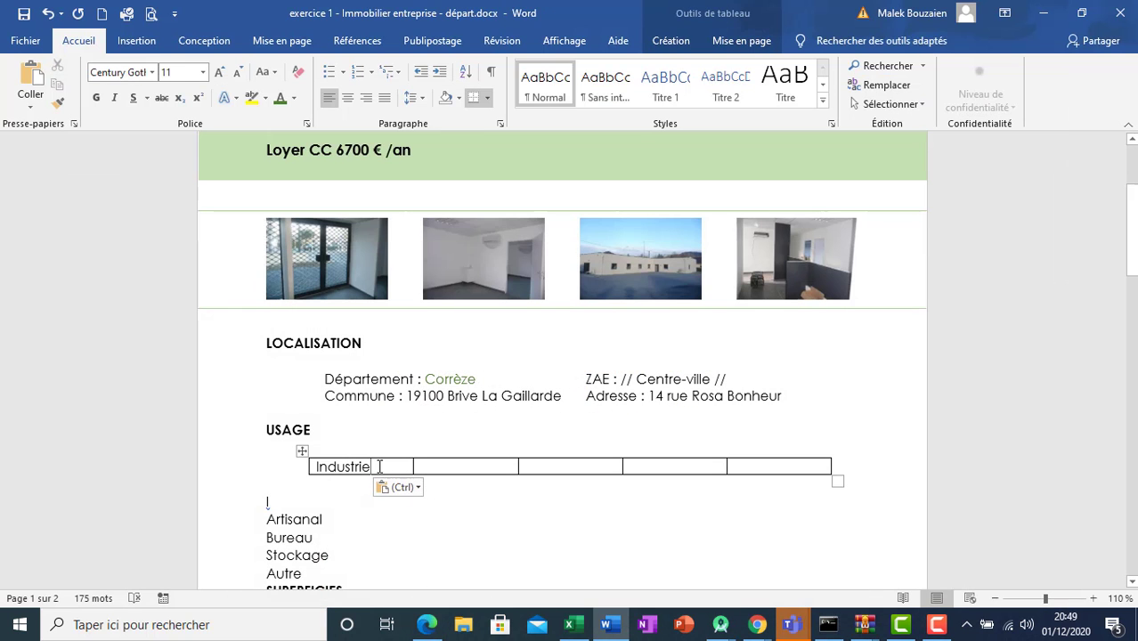
# - Complete the first USAGE cell as "Industriel", and move "Artisanal" from the list below into the second cell
pyautogui.write('l')
pyautogui.click(285, 507)
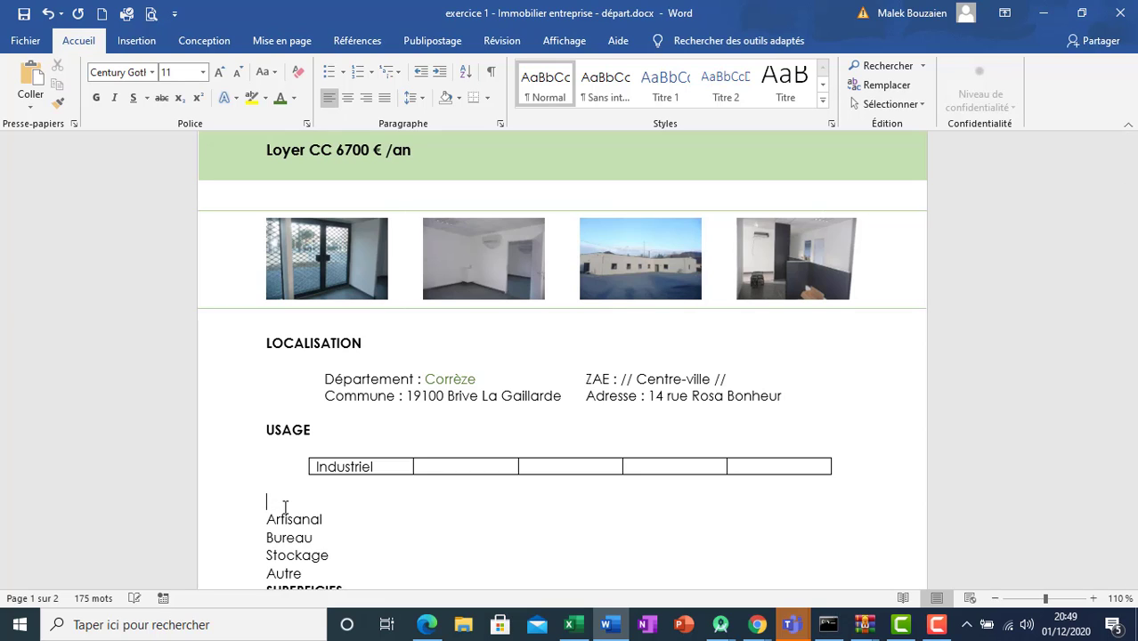
pyautogui.moveTo(267, 503); pyautogui.dragTo(303, 535)
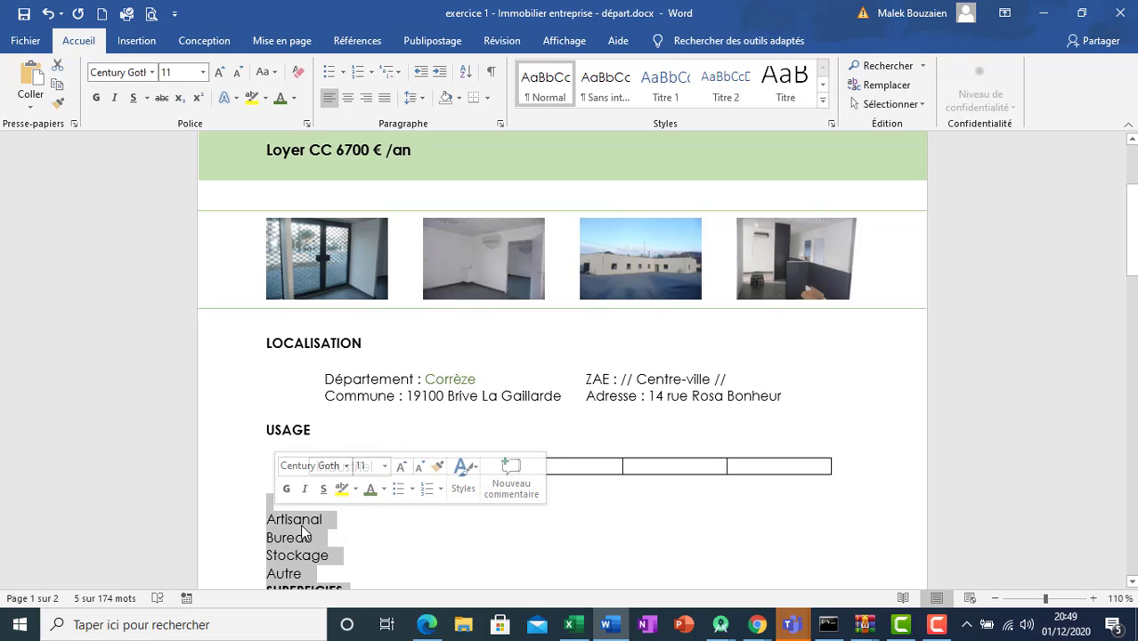
pyautogui.click(294, 519)
pyautogui.doubleClick(297, 521)
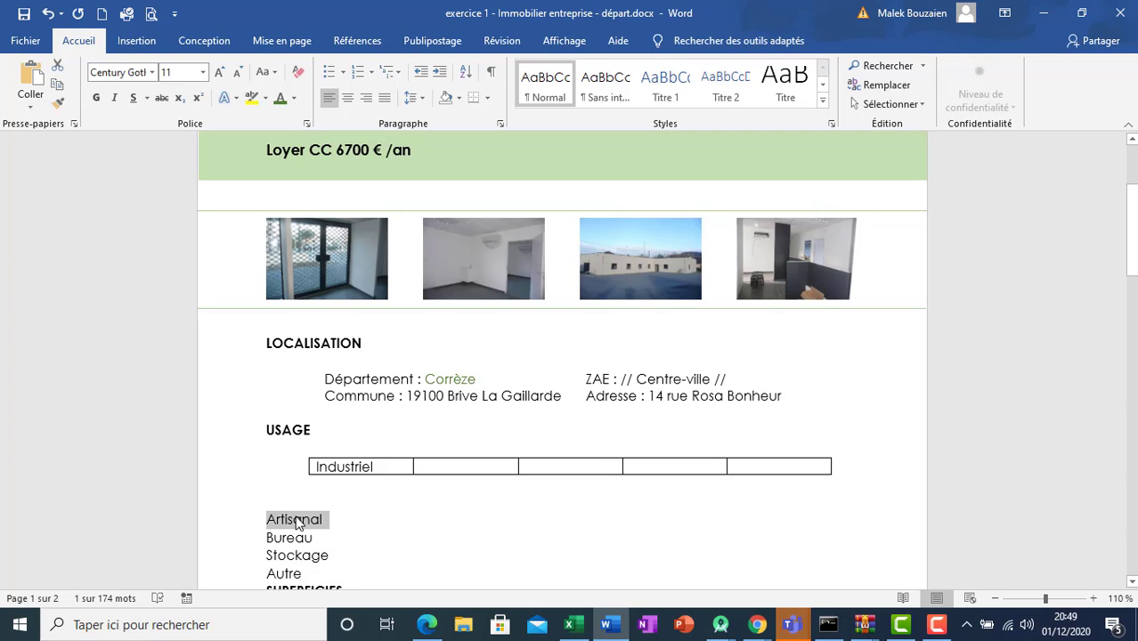
pyautogui.hotkey('ctrl', 'x')
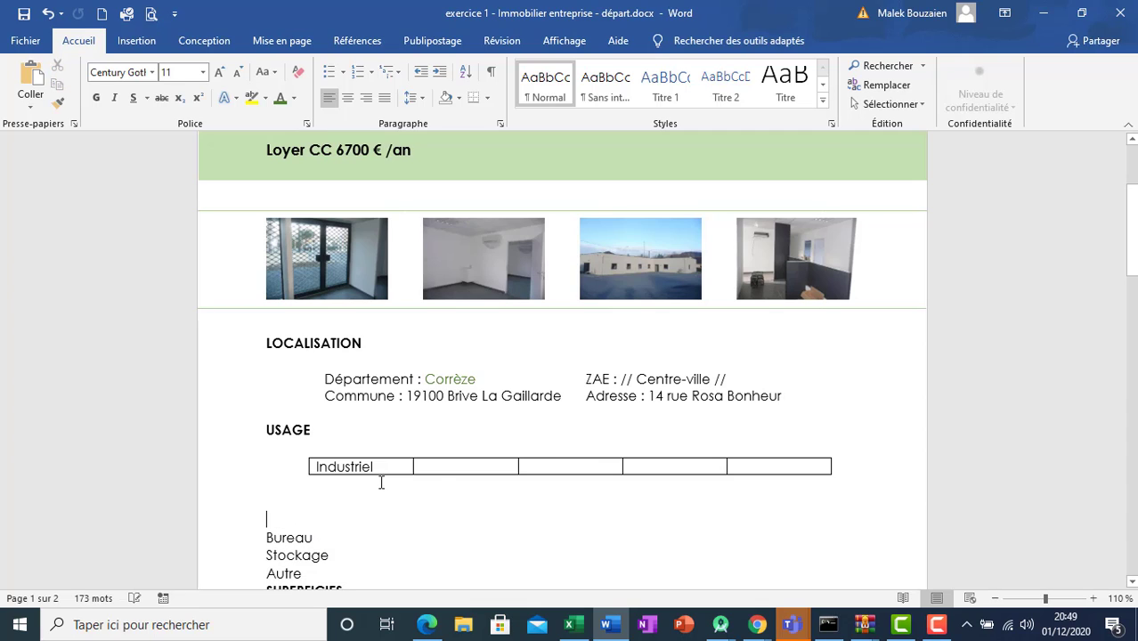
pyautogui.click(426, 463)
pyautogui.hotkey('ctrl', 'v')
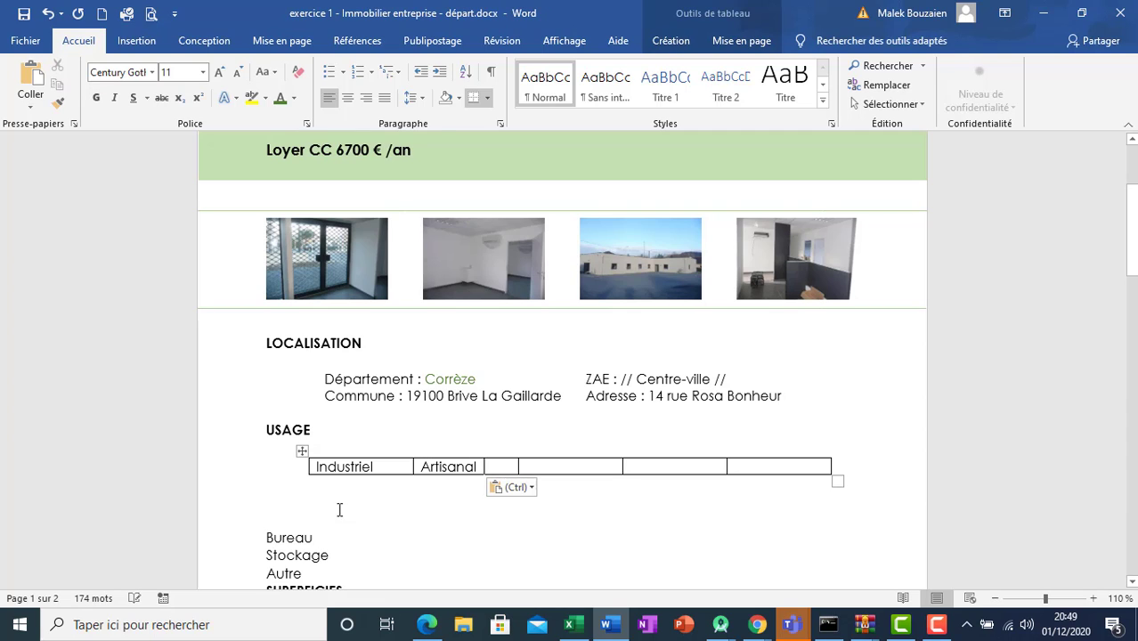
# - Move "Bureau" from the list below into the third cell of the USAGE table
pyautogui.click(301, 535)
pyautogui.doubleClick(301, 537)
pyautogui.hotkey('ctrl', 'x')
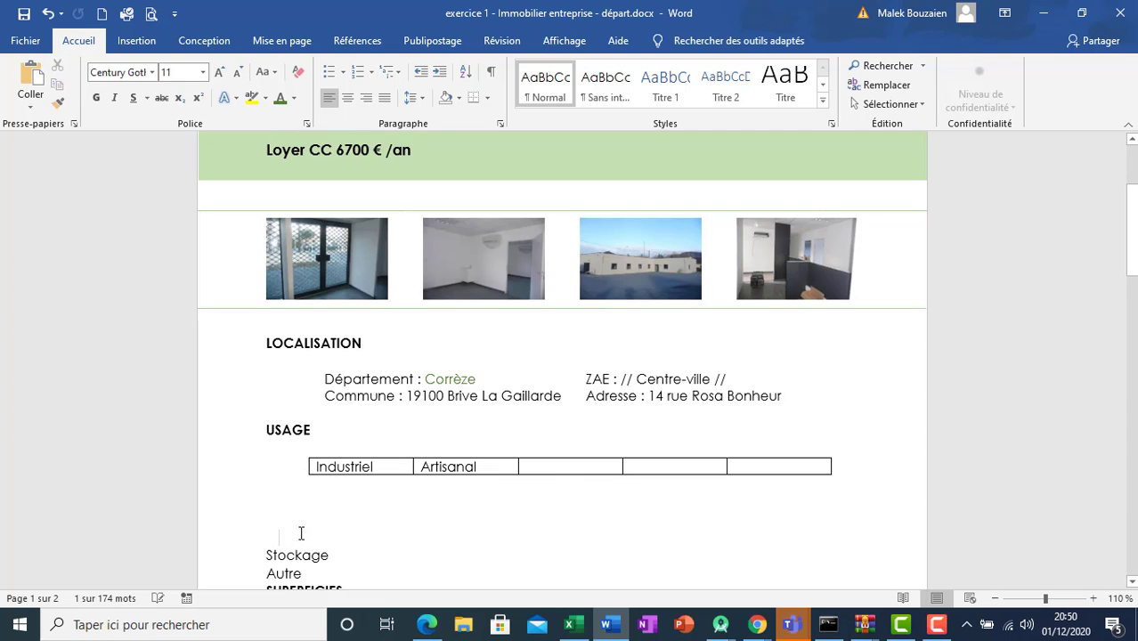
pyautogui.click(534, 467)
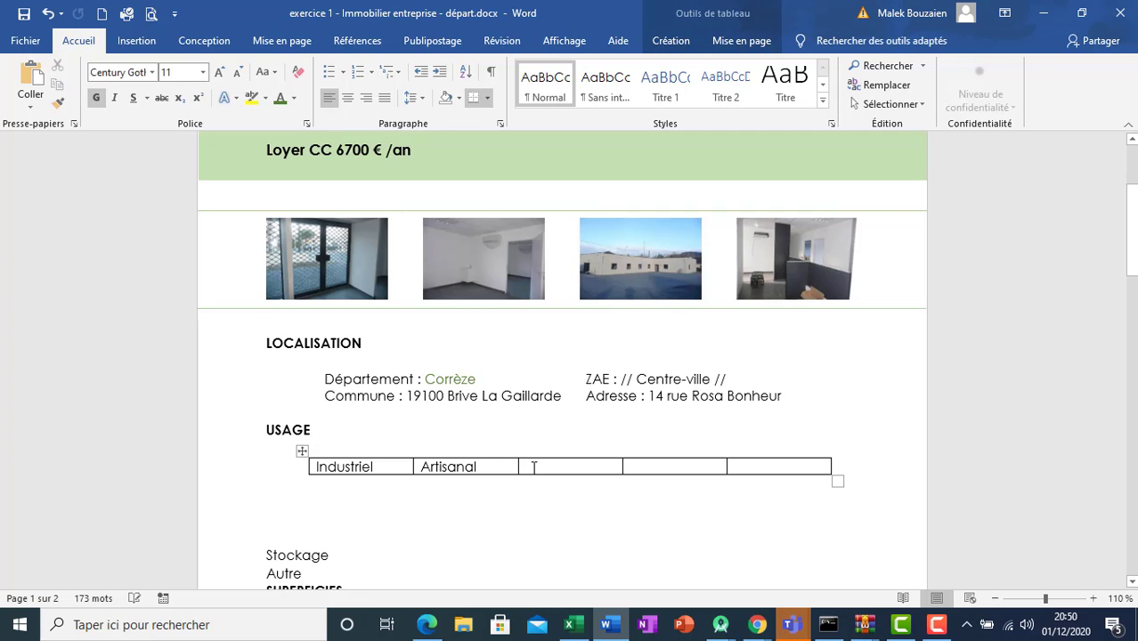
pyautogui.hotkey('ctrl', 'v')
# - Move "Stockage" and "Autre" from the list into the fourth and fifth cells of the USAGE table
pyautogui.tripleClick(323, 555)
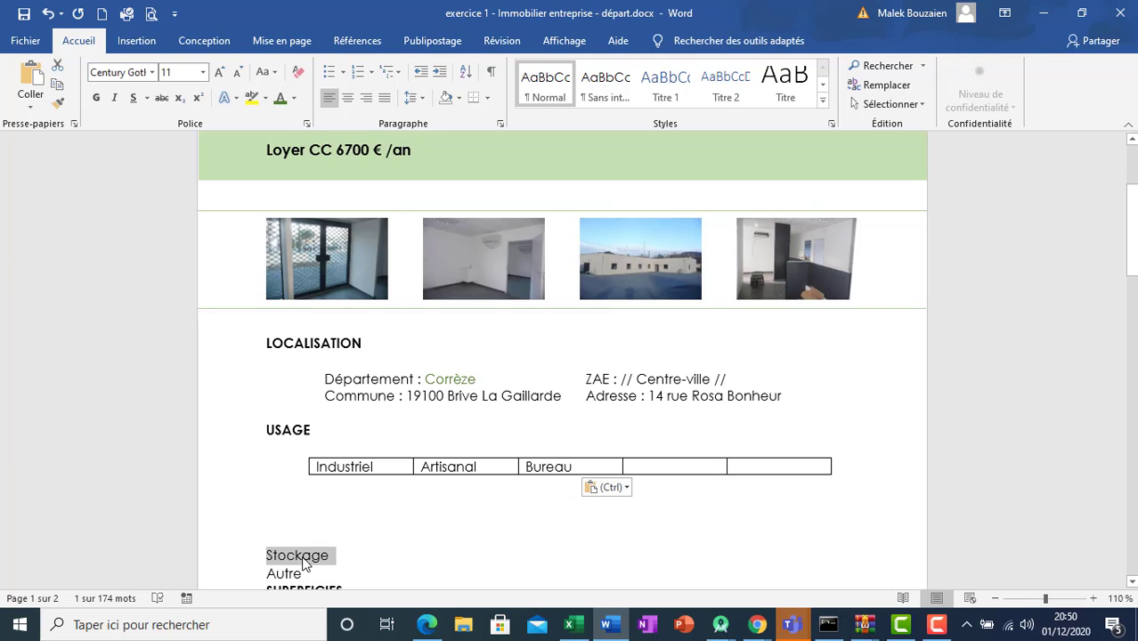
pyautogui.press('Delete')
pyautogui.click(644, 467)
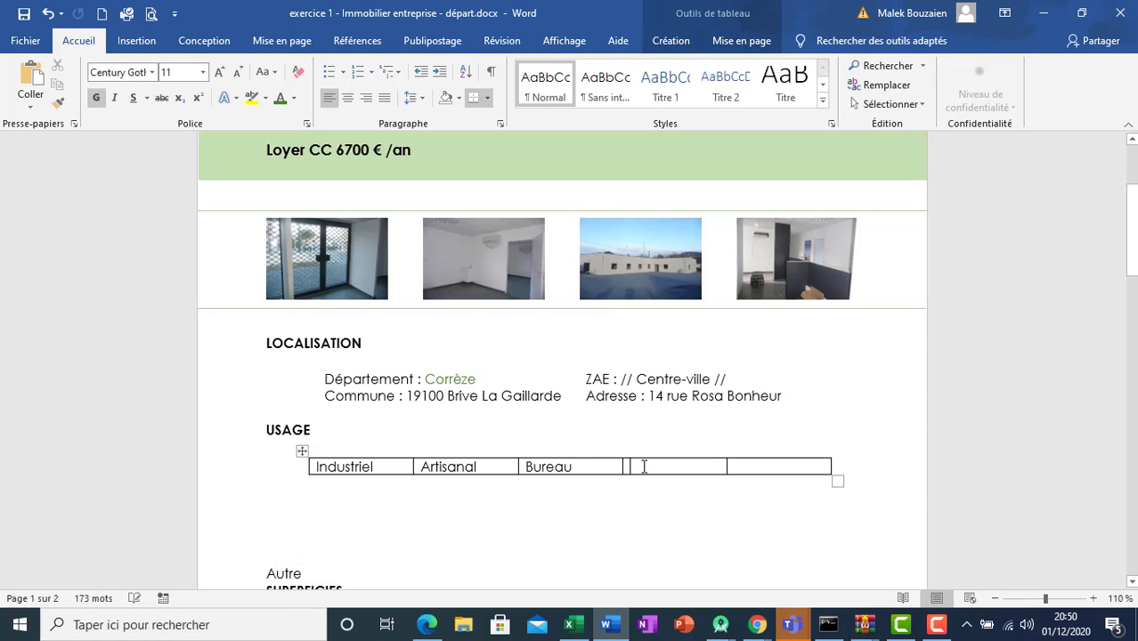
pyautogui.hotkey('ctrl', 'v')
pyautogui.doubleClick(279, 574)
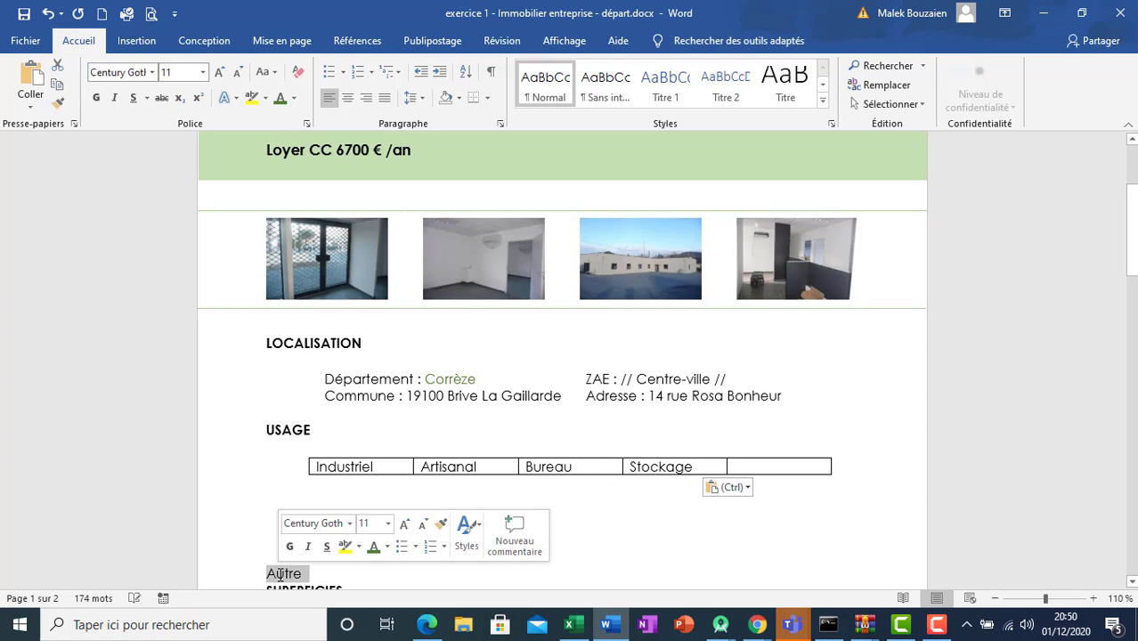
pyautogui.press('Delete')
pyautogui.click(754, 466)
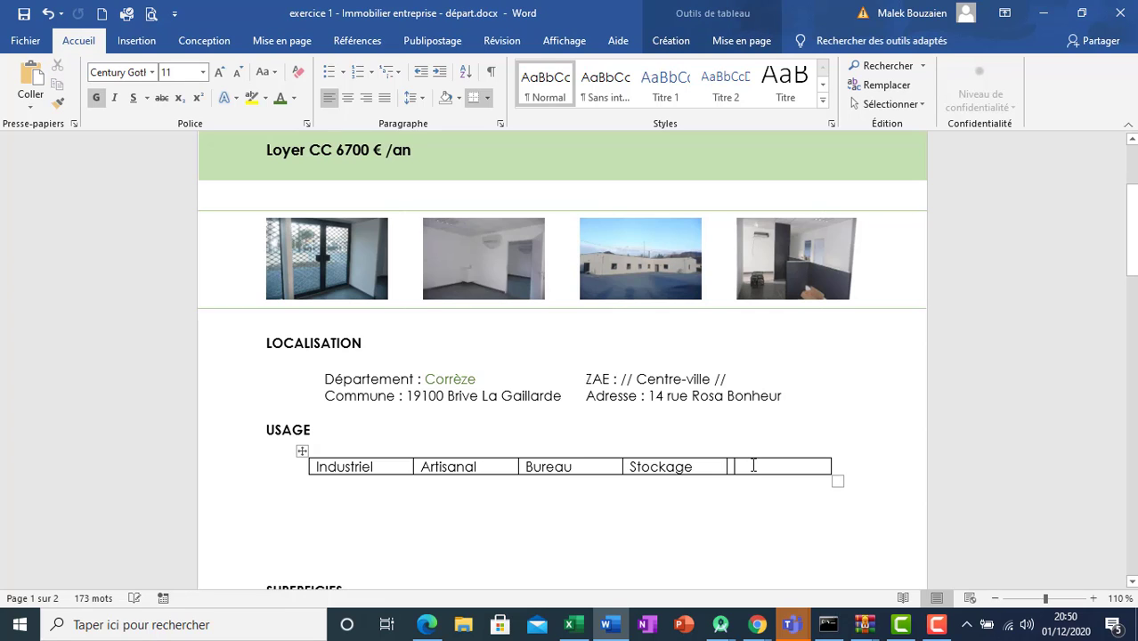
pyautogui.hotkey('ctrl', 'v')
# - Delete the empty paragraphs between the USAGE table and the SUPERFICIES heading
pyautogui.click(264, 496)
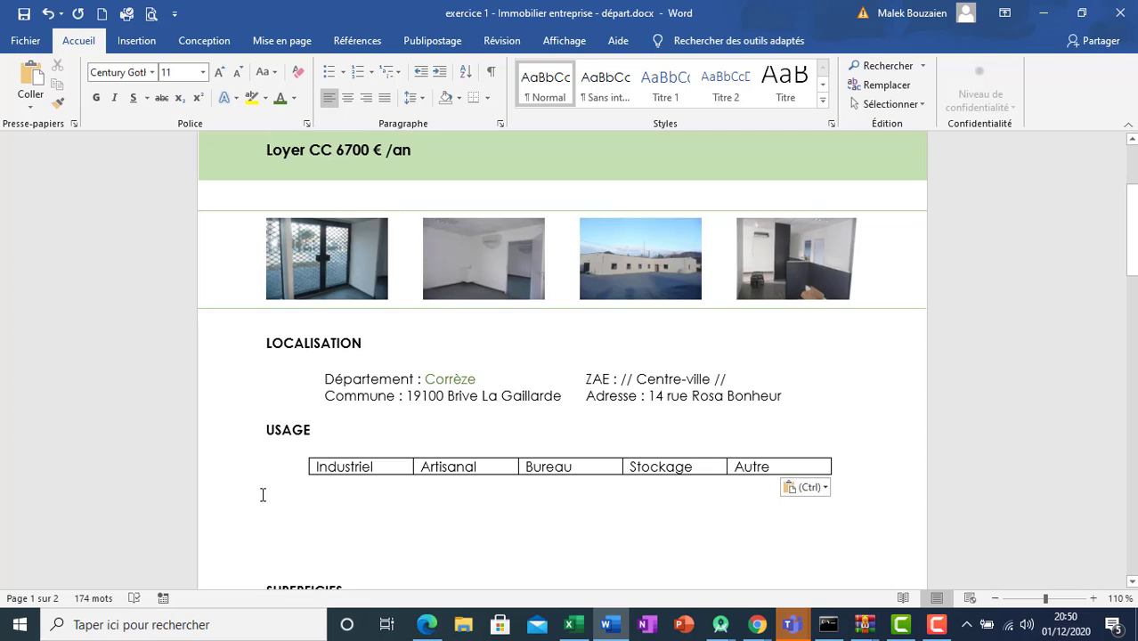
pyautogui.press('Delete')
pyautogui.press('Delete')
pyautogui.press('Delete')
pyautogui.press('Delete')
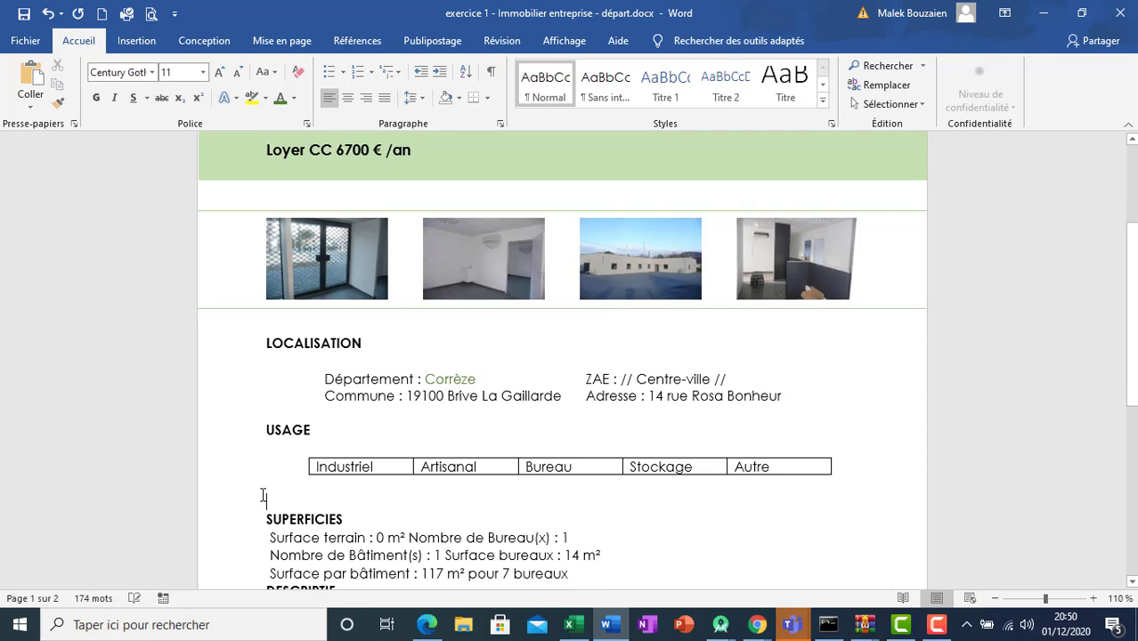
pyautogui.press('Delete')
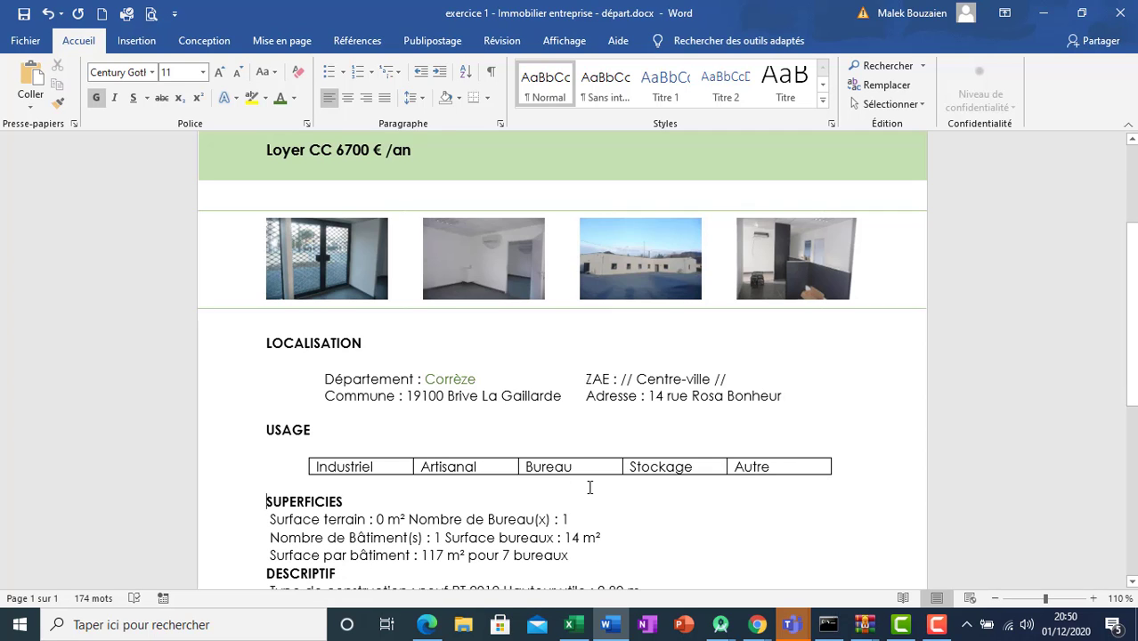
# - Check the USAGE row in the reference PDF, and shift the whole USAGE table slightly toward the page's left margin
pyautogui.click(427, 627)
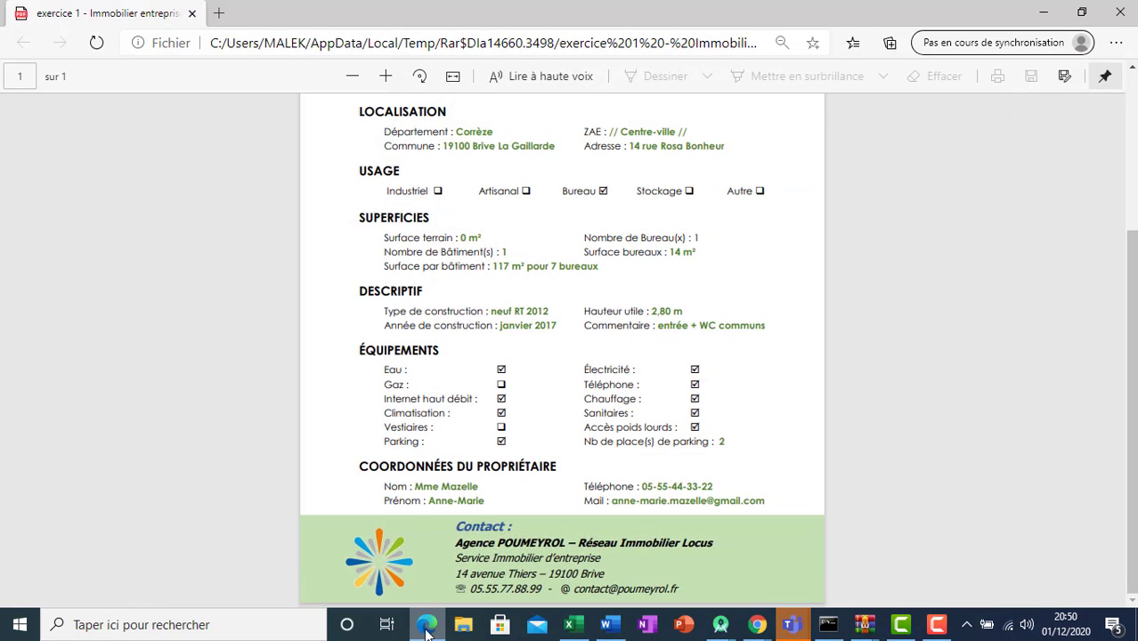
pyautogui.click(427, 627)
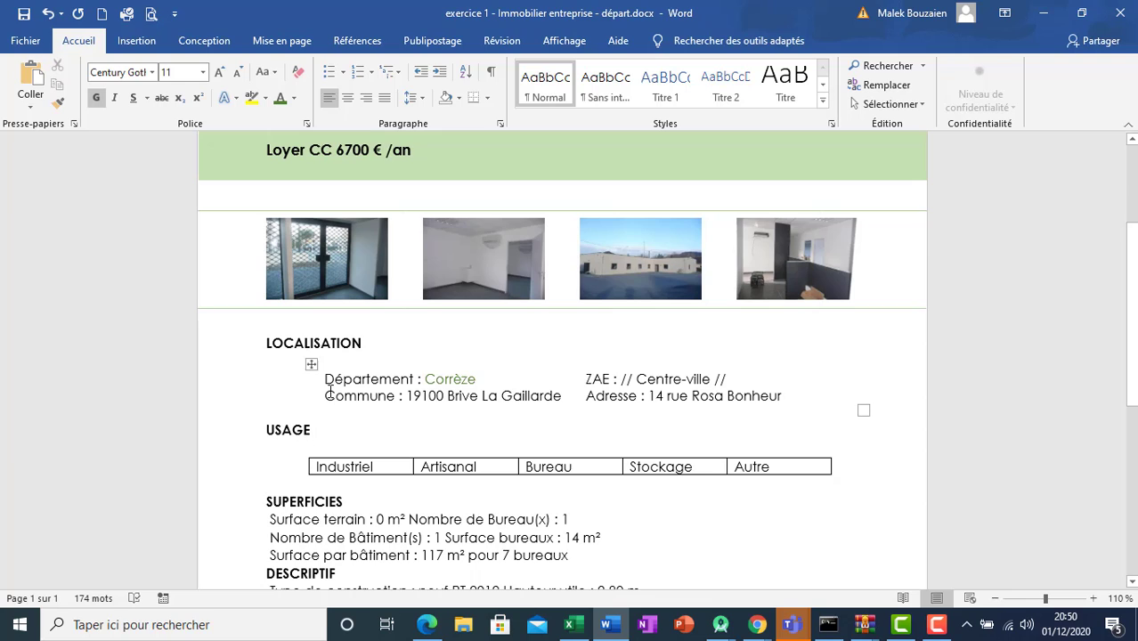
pyautogui.click(311, 364)
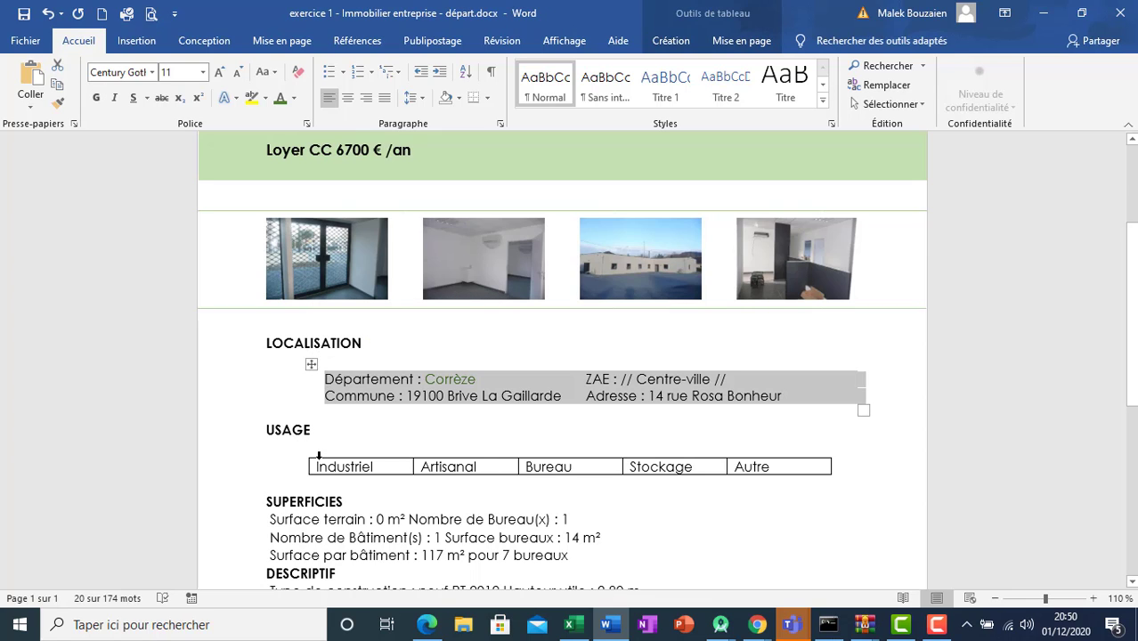
pyautogui.click(318, 465)
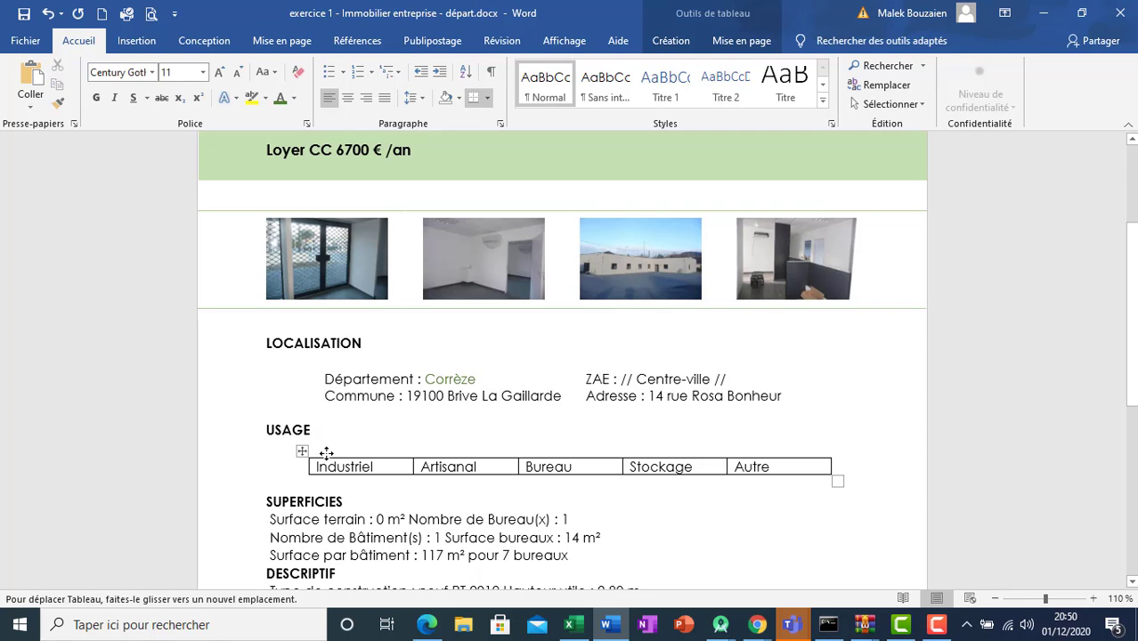
pyautogui.moveTo(326, 452)
pyautogui.mouseDown()
pyautogui.moveTo(341, 452)
pyautogui.moveTo(312, 451)
pyautogui.mouseUp()
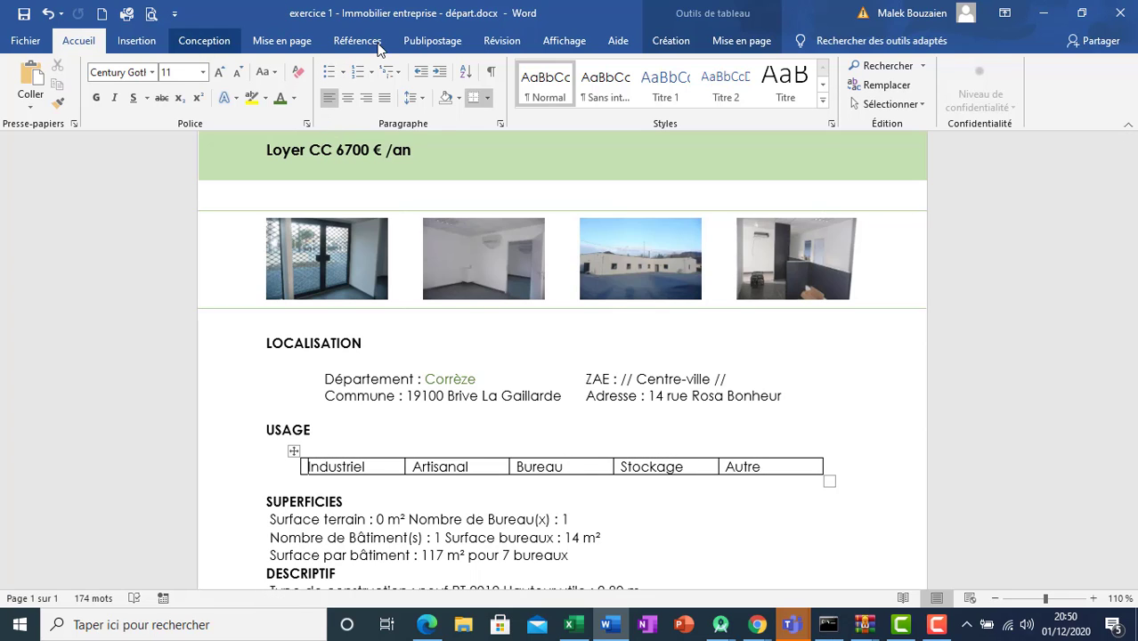
# - Show the ruler and move the USAGE table's left edge so "Industriel" aligns with the text of the LOCALISATION table
pyautogui.click(561, 41)
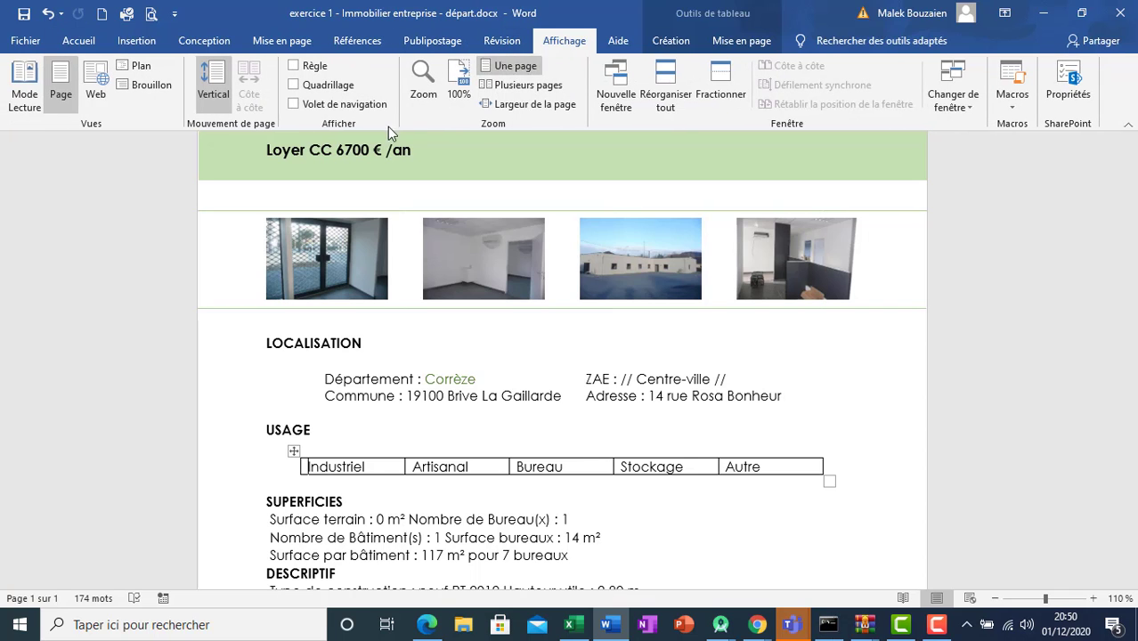
pyautogui.click(295, 68)
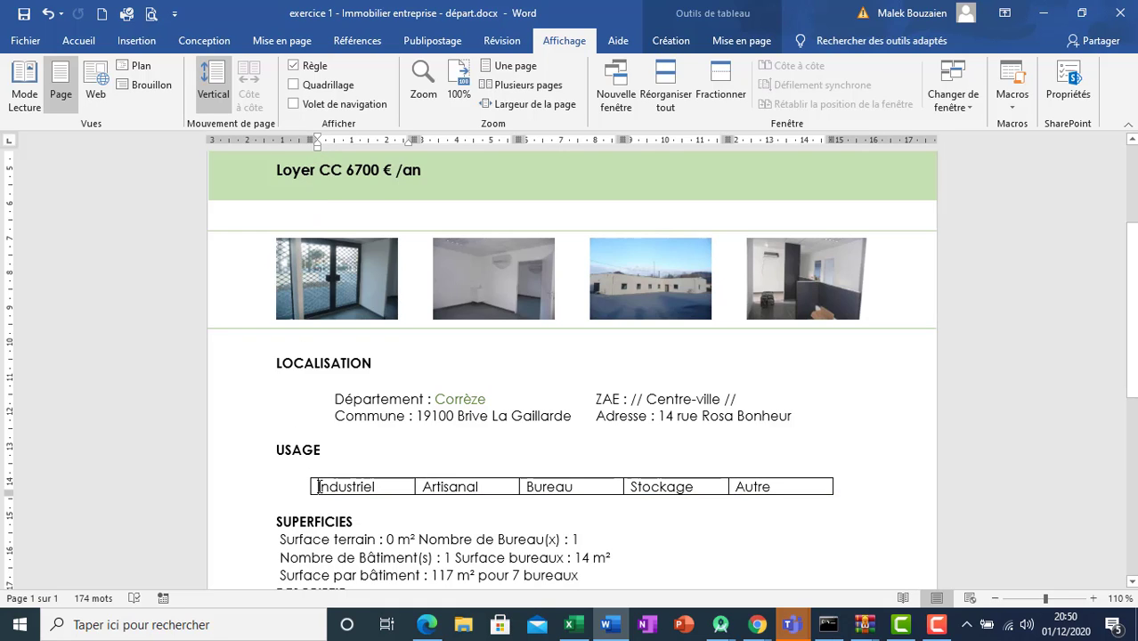
pyautogui.moveTo(312, 487); pyautogui.dragTo(336, 484)
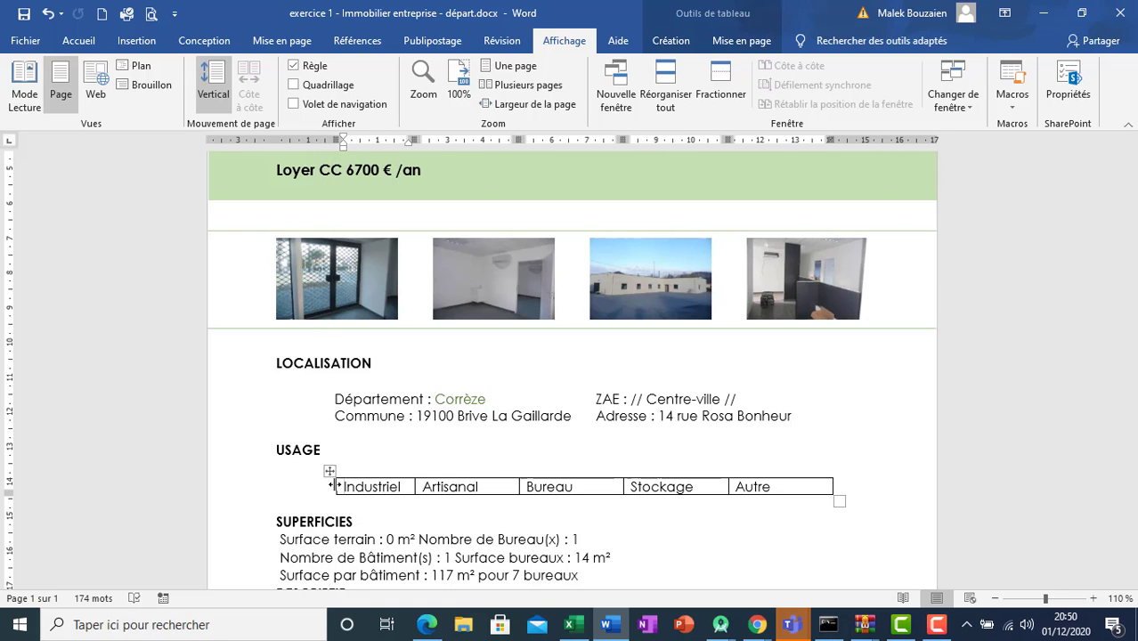
pyautogui.click(337, 400)
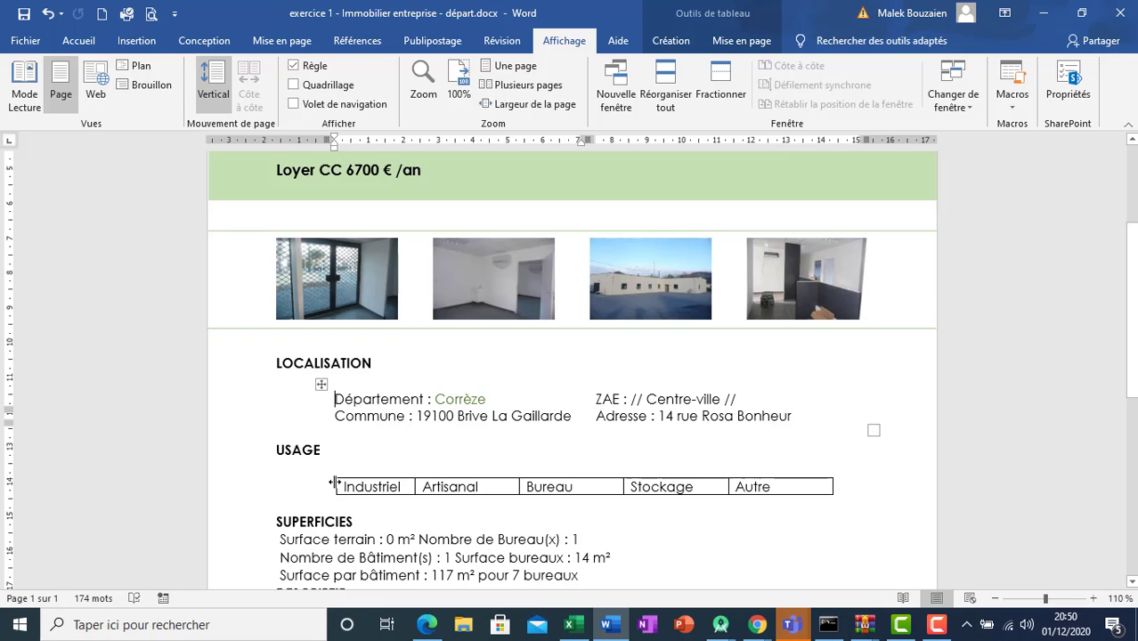
pyautogui.moveTo(334, 483); pyautogui.dragTo(328, 484)
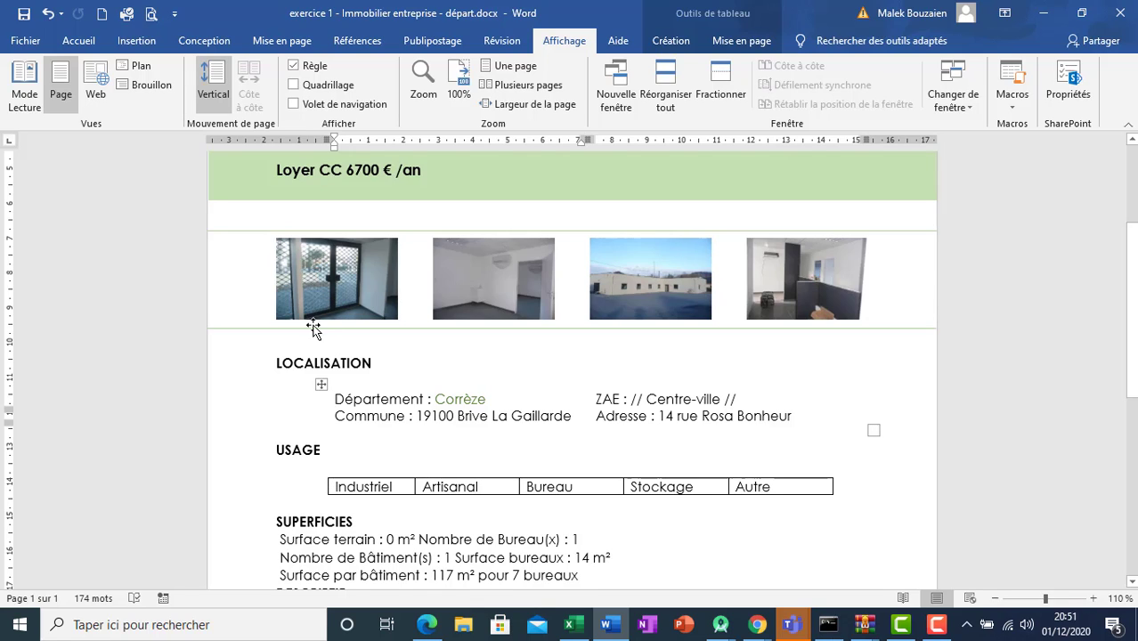
pyautogui.click(323, 385)
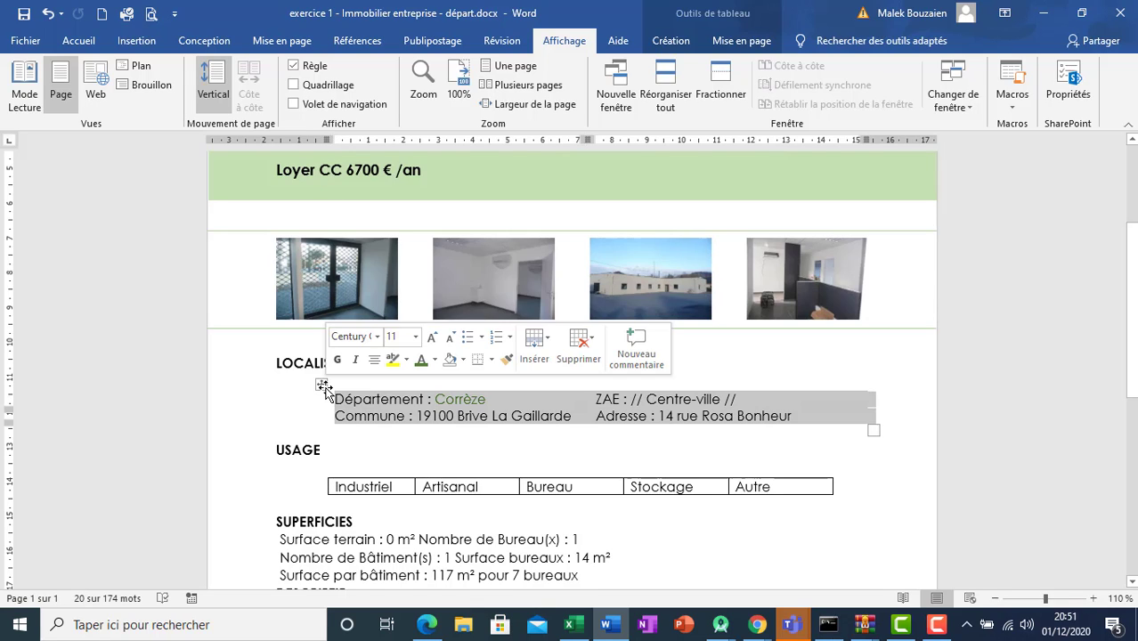
pyautogui.click(338, 486)
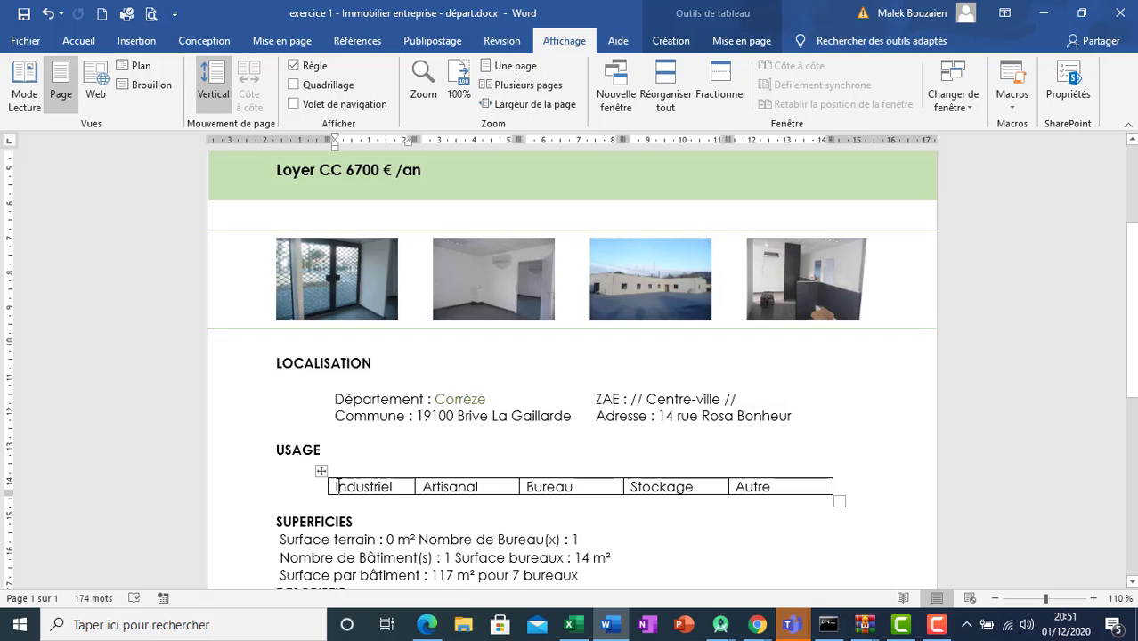
pyautogui.click(342, 402)
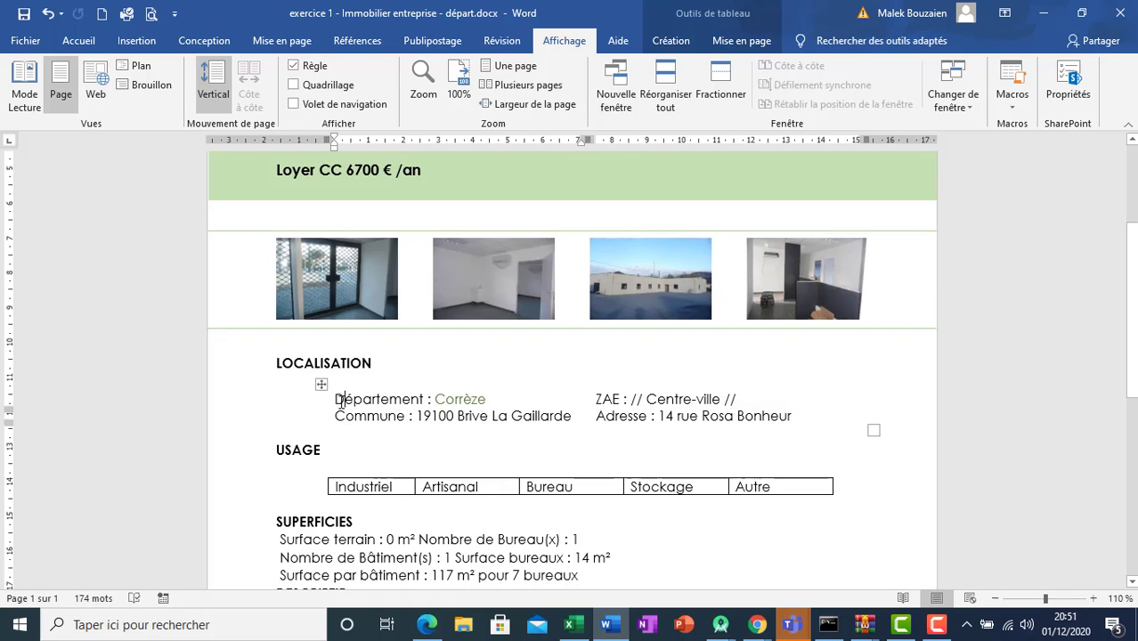
pyautogui.click(348, 486)
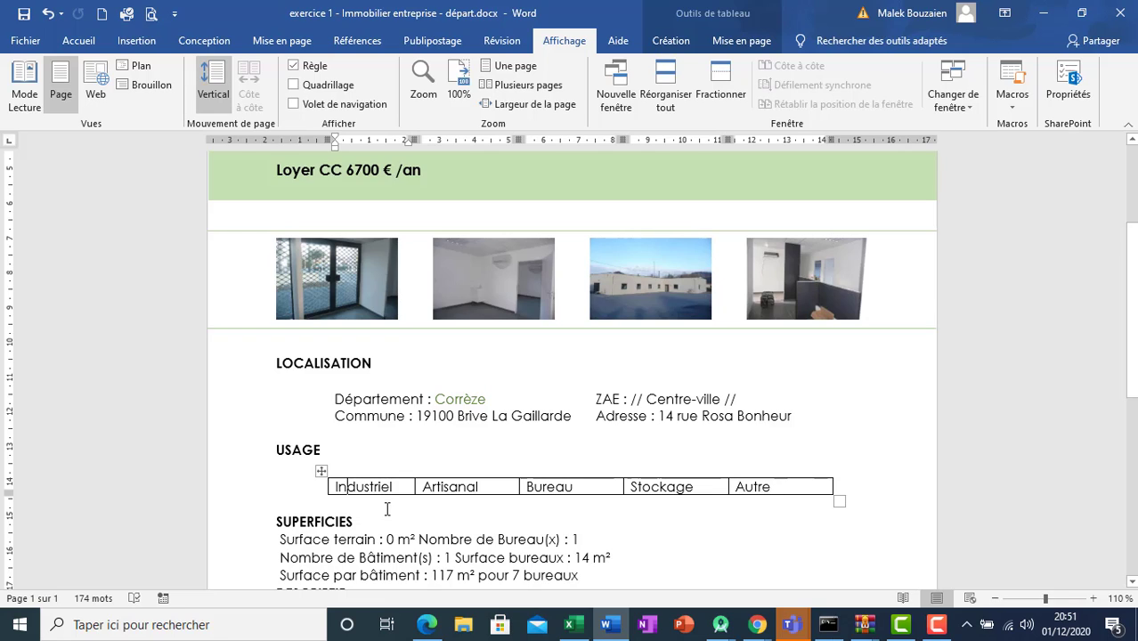
# - Adjust the column width for all five cells of the USAGE table together
pyautogui.moveTo(368, 481); pyautogui.dragTo(837, 490)
pyautogui.click(717, 49)
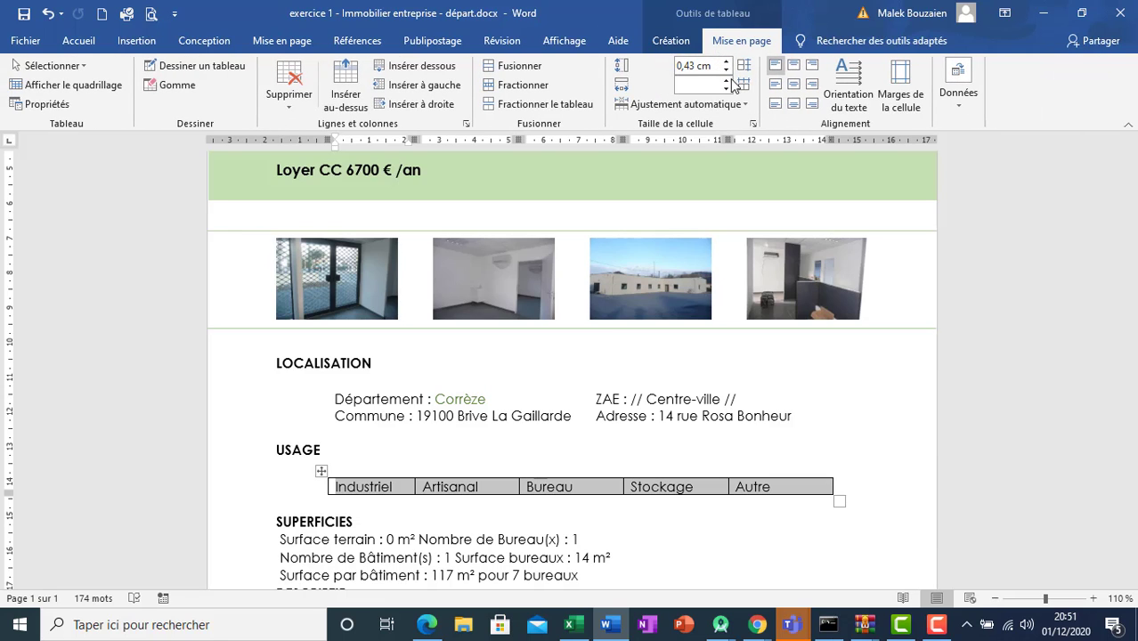
pyautogui.click(729, 80)
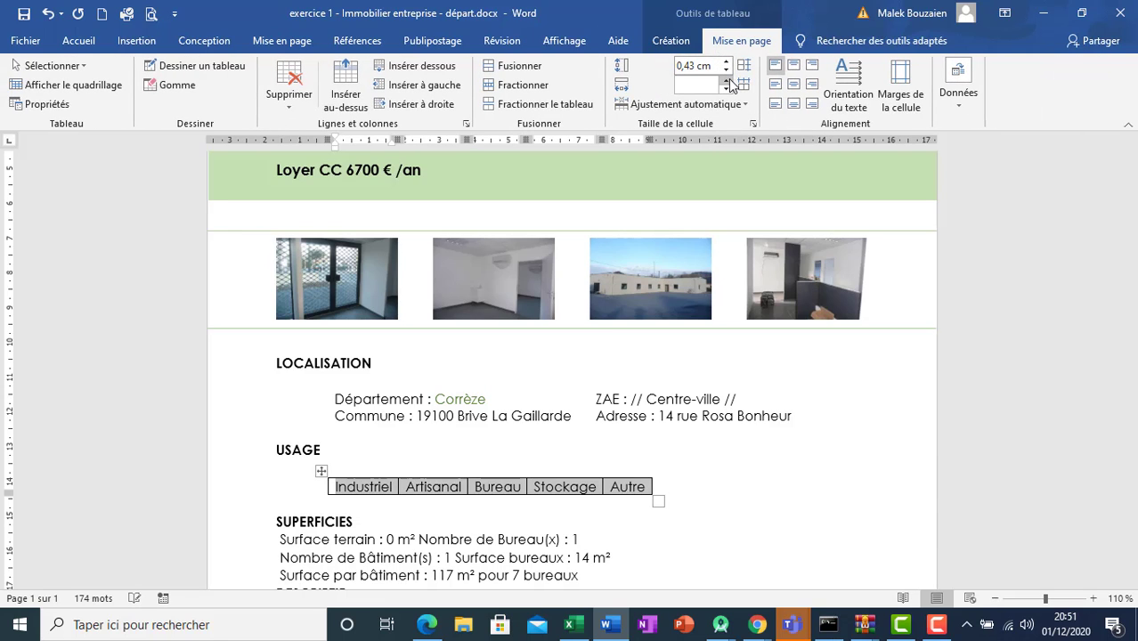
# - Set the column width of the USAGE table cells to 3 cm
pyautogui.click(713, 85)
pyautogui.write('3')
pyautogui.press('Return')
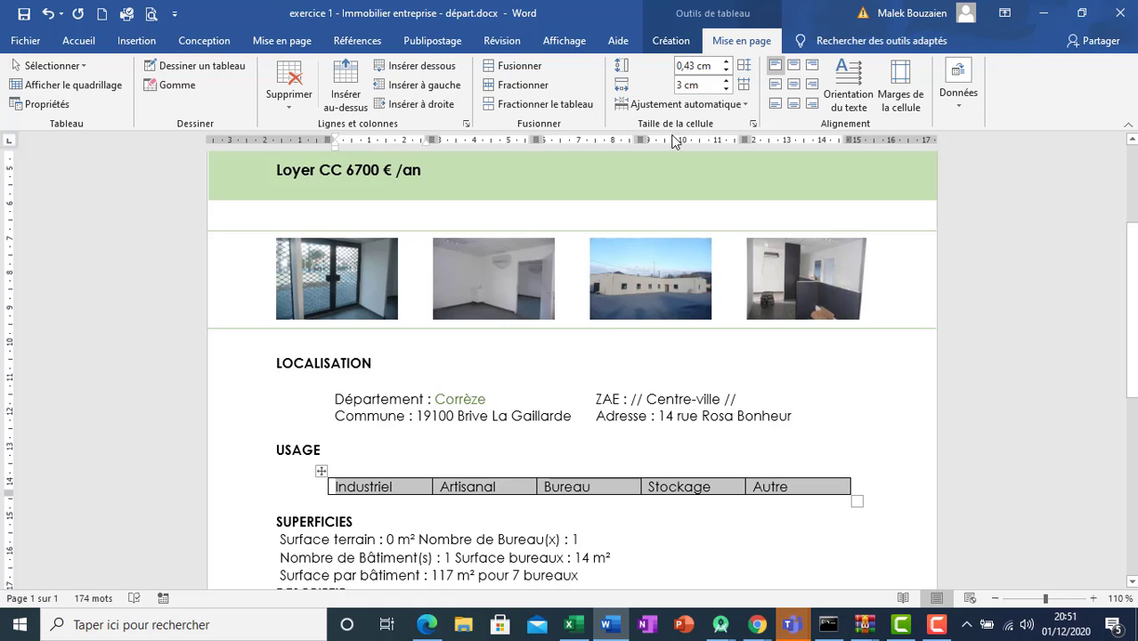
# - Select the whole USAGE table and remove all its outer and inner borders through the Borders and Shading settings
pyautogui.click(321, 472)
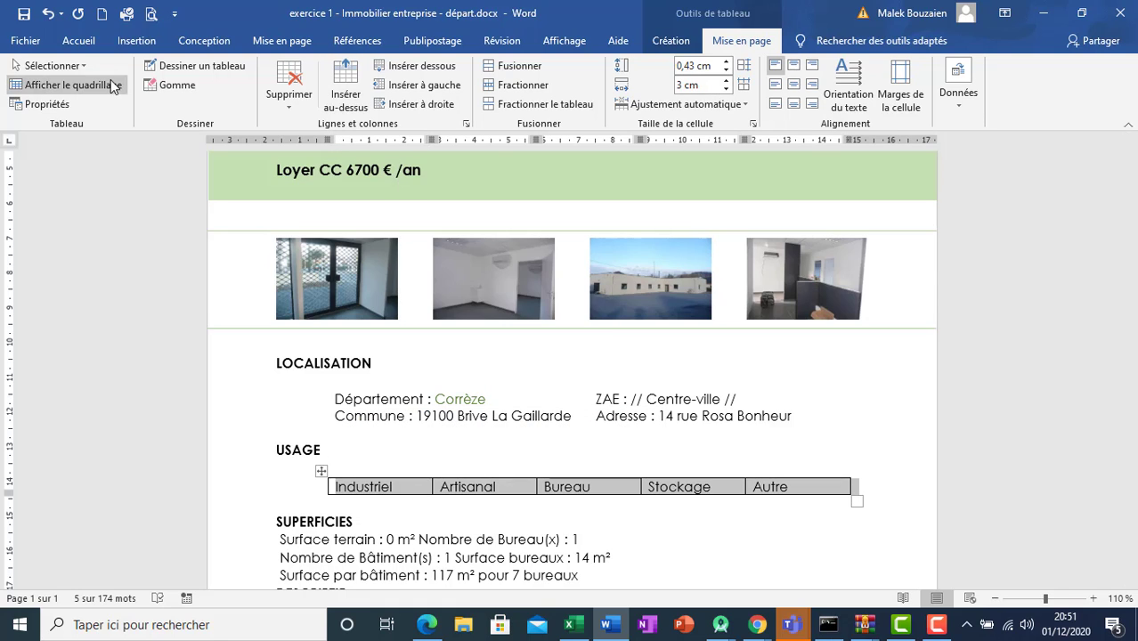
pyautogui.click(133, 41)
pyautogui.click(80, 42)
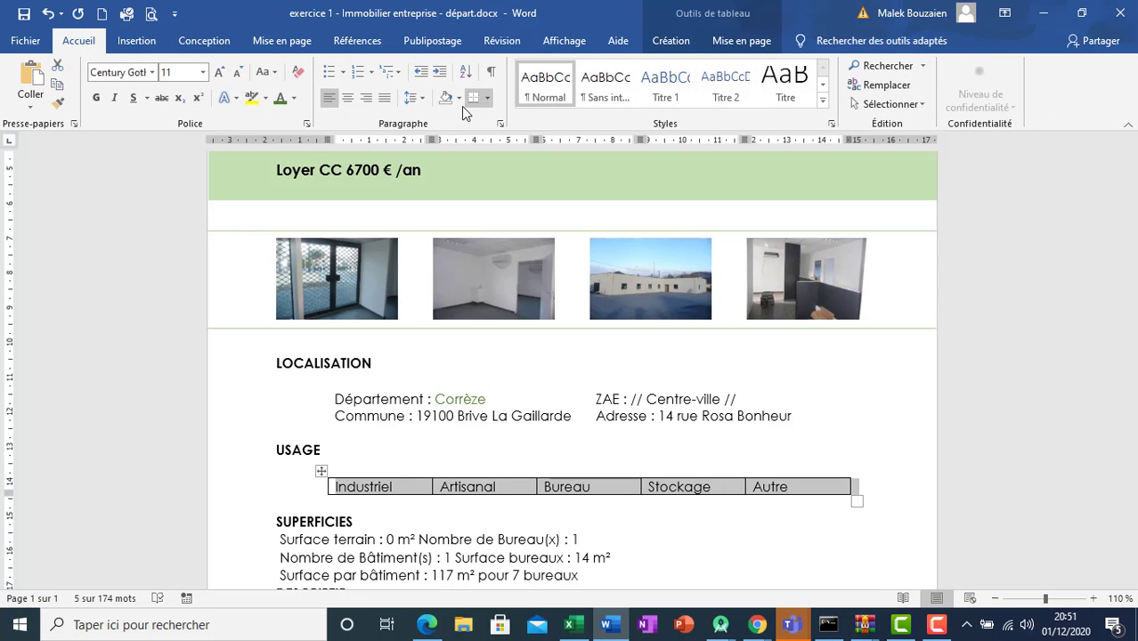
pyautogui.click(488, 98)
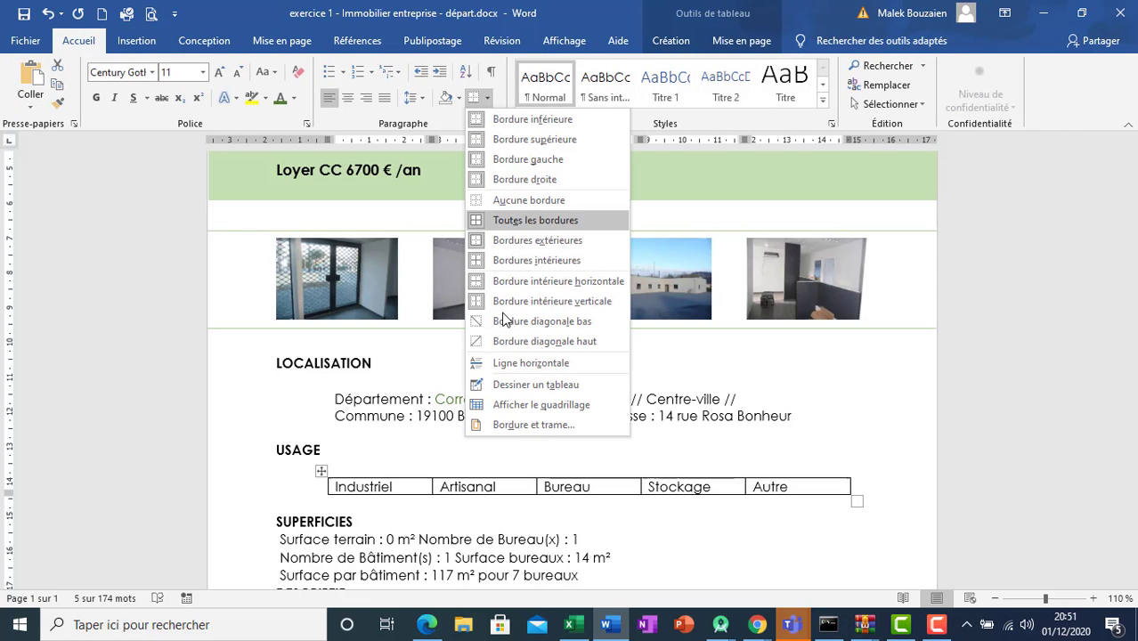
pyautogui.click(501, 425)
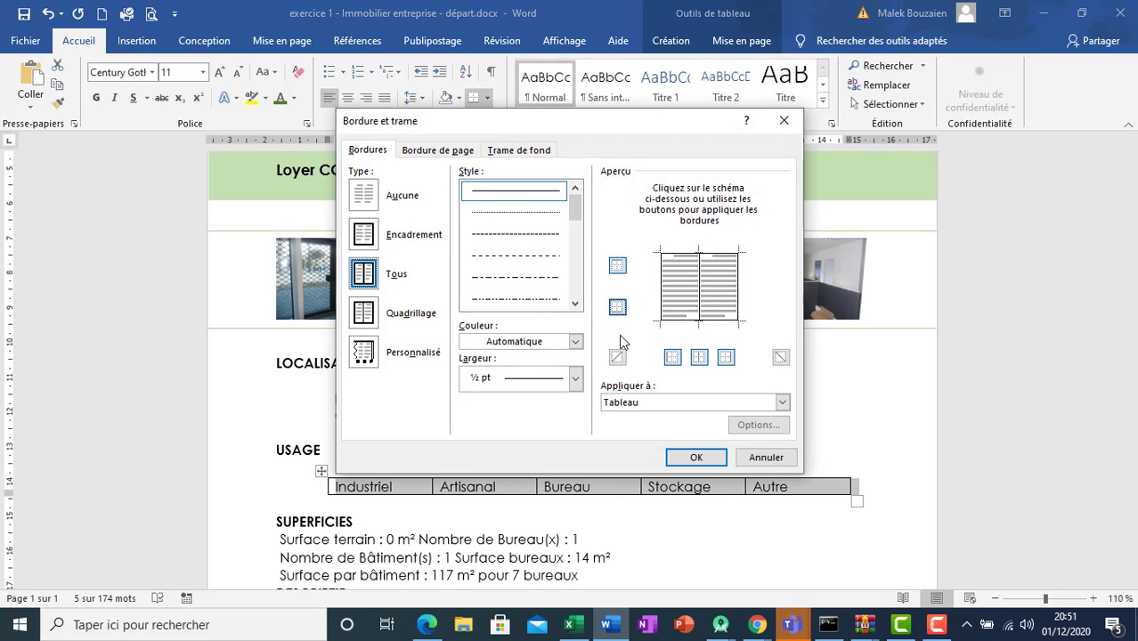
pyautogui.click(618, 306)
pyautogui.click(617, 266)
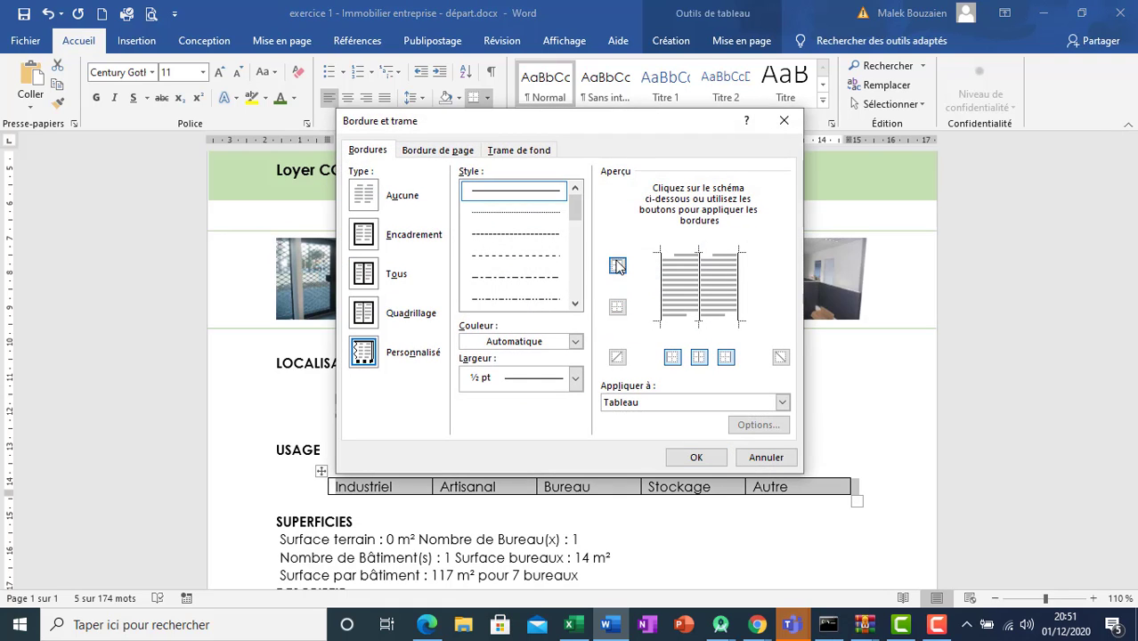
pyautogui.click(672, 356)
pyautogui.click(699, 357)
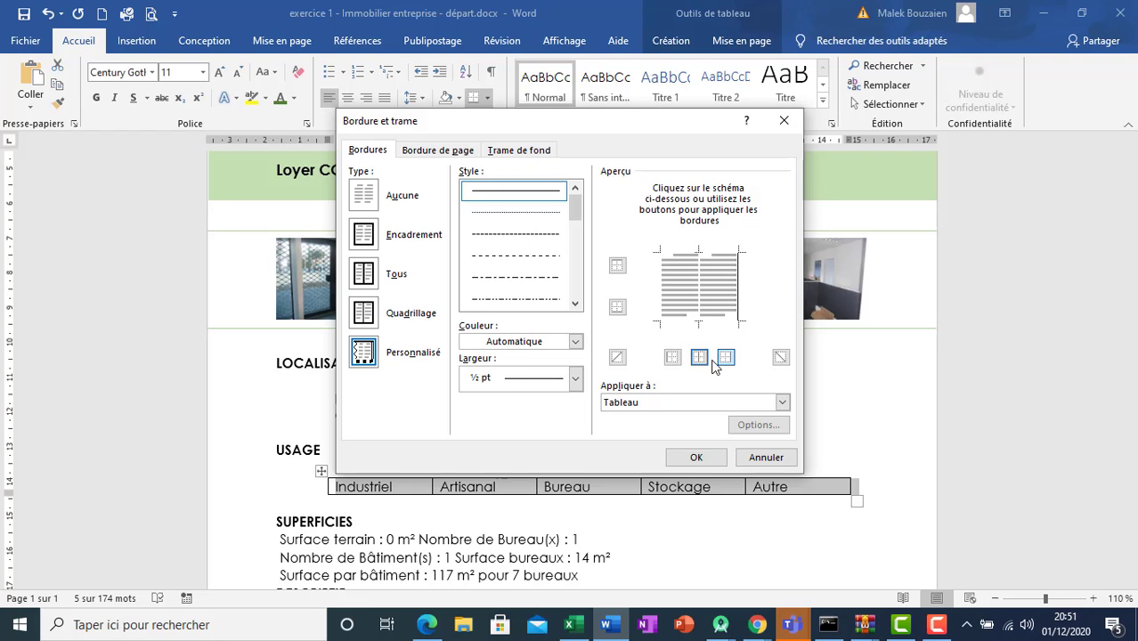
pyautogui.click(727, 358)
pyautogui.click(697, 457)
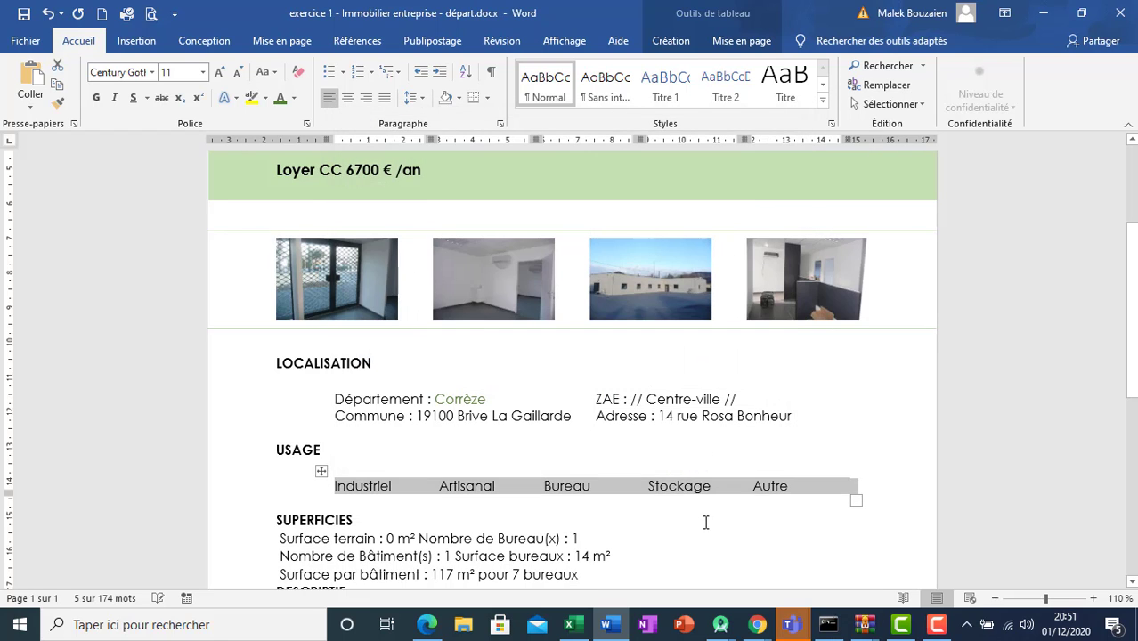
# - Place the cursor one space after "Industriel" in the USAGE table and check the USAGE row of the reference PDF in Edge
pyautogui.click(396, 487)
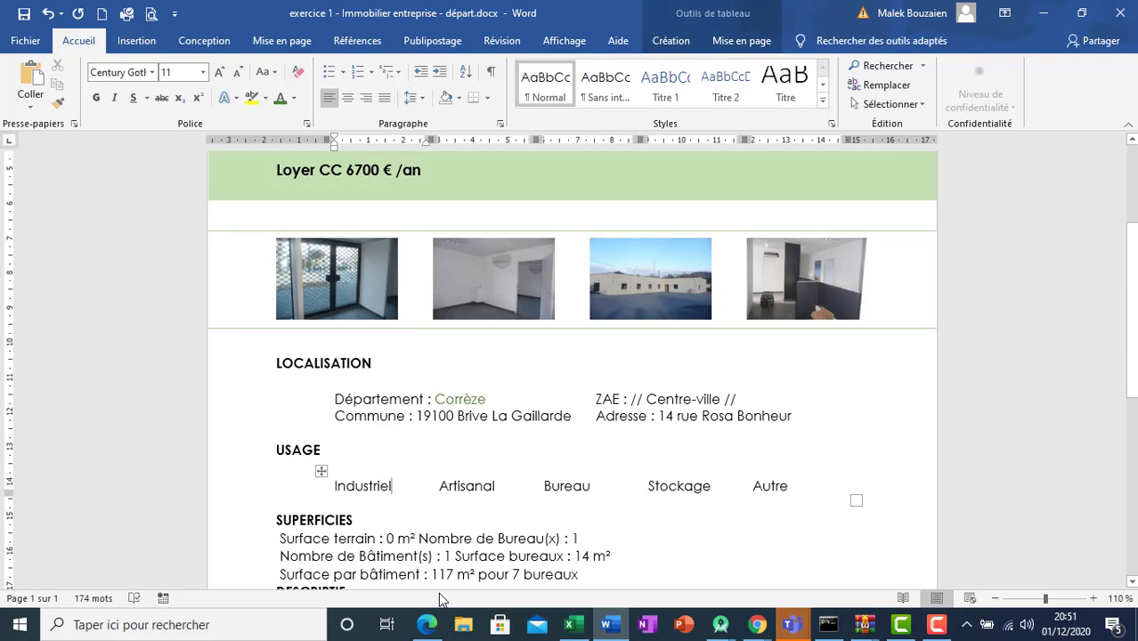
pyautogui.click(431, 631)
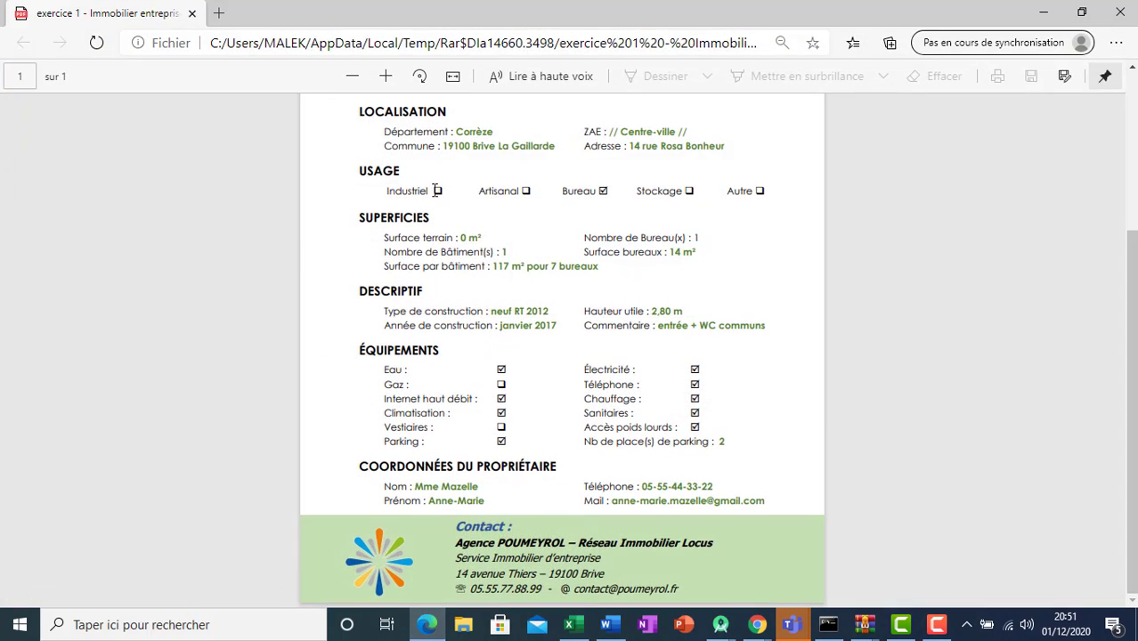
pyautogui.click(437, 628)
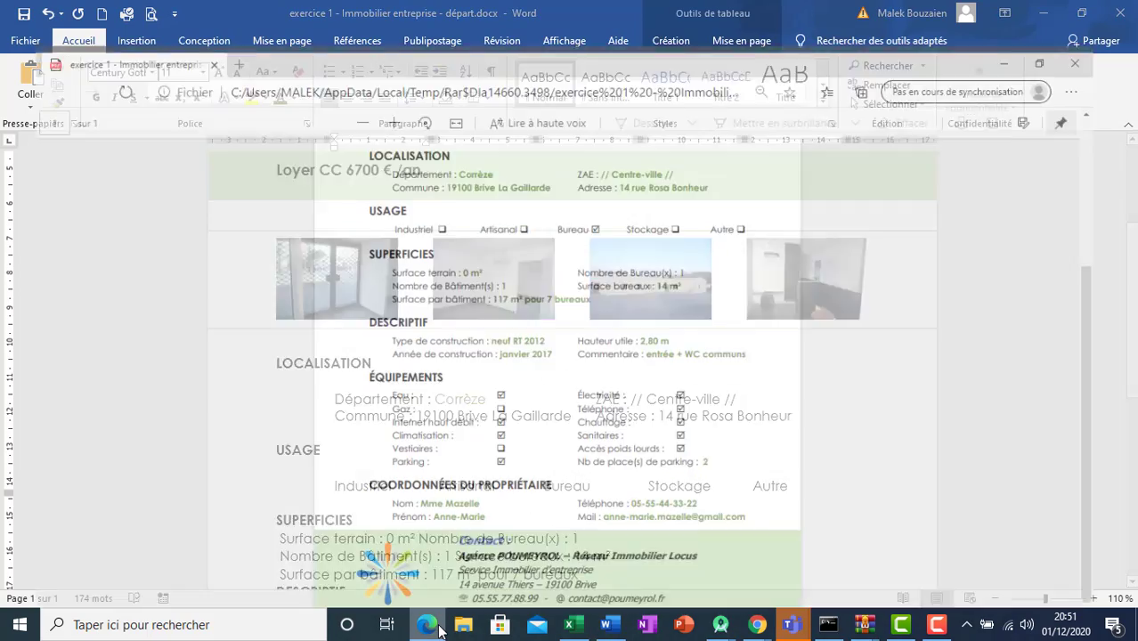
pyautogui.click(440, 631)
pyautogui.click(439, 631)
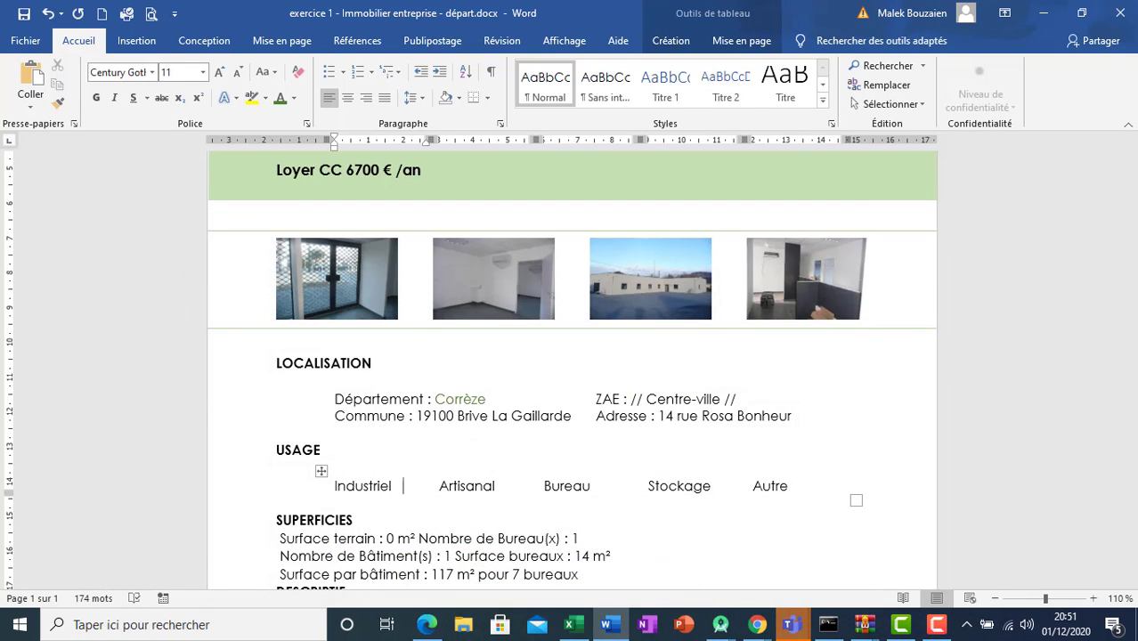
# - Open the full set of special characters for insertion and set the symbol font to Wingdings
pyautogui.click(136, 41)
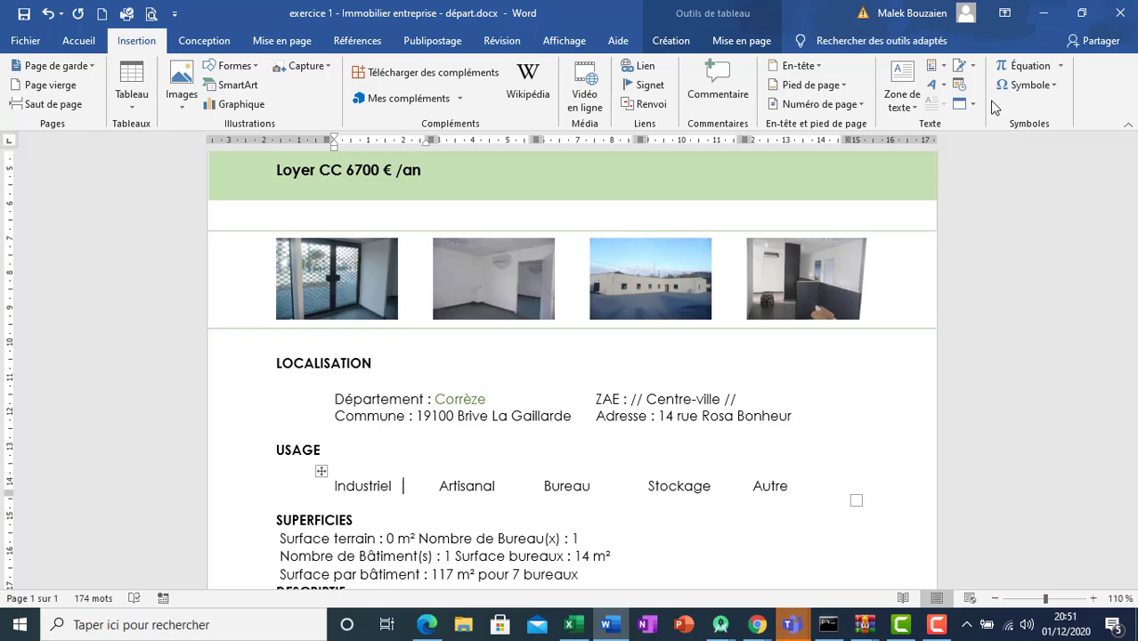
pyautogui.click(1053, 89)
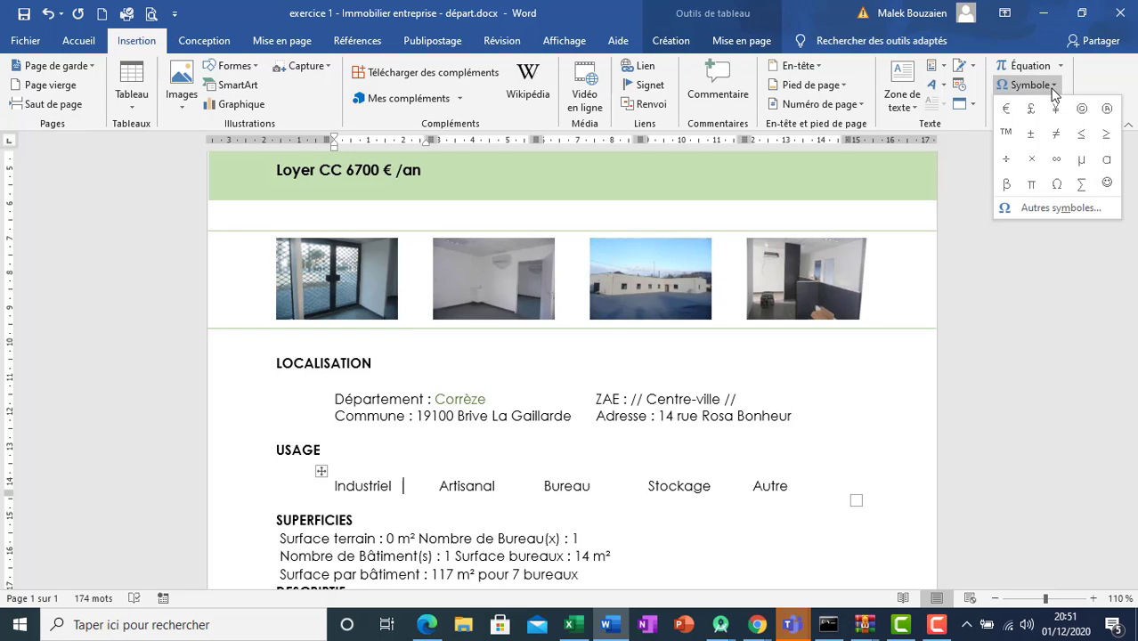
pyautogui.click(1060, 209)
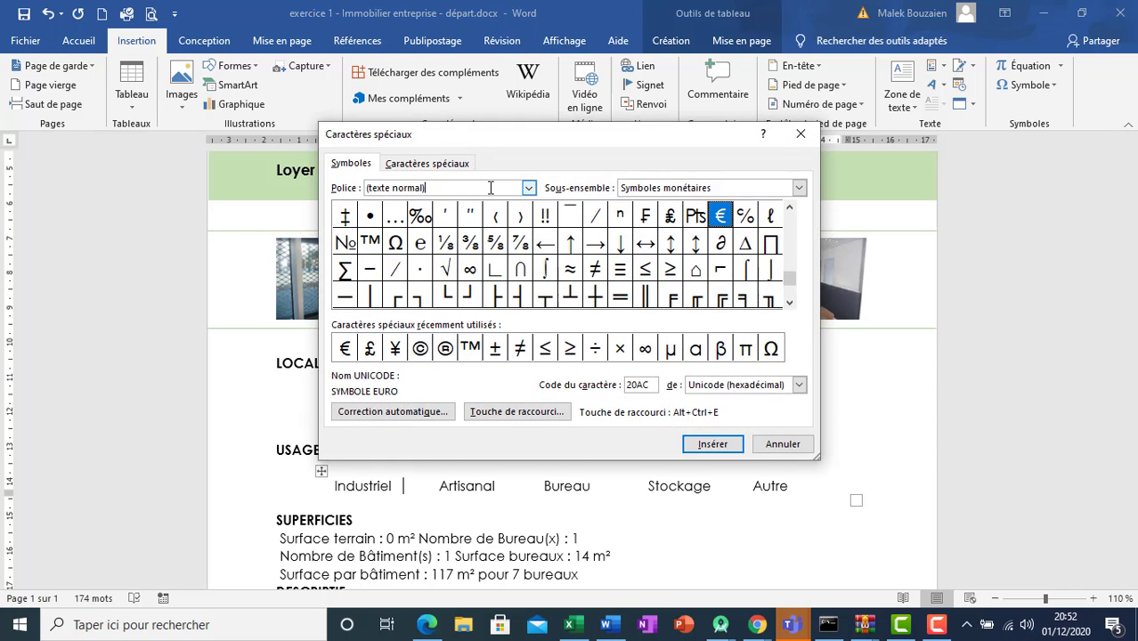
pyautogui.click(491, 188)
pyautogui.click(491, 188)
pyautogui.click(491, 188)
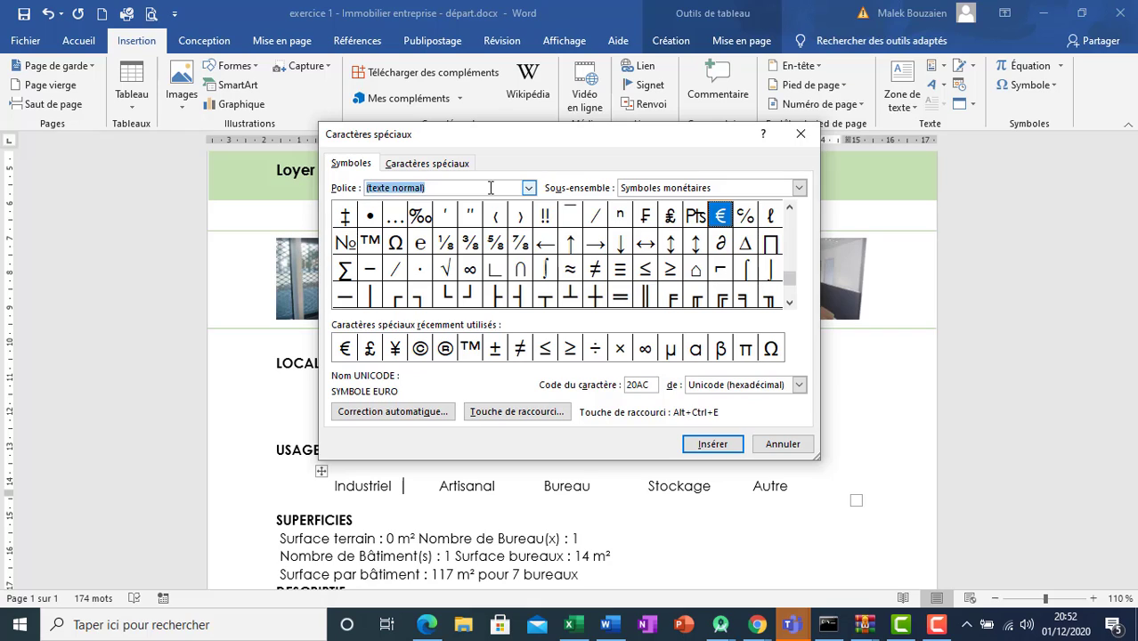
pyautogui.click(491, 188)
pyautogui.click(491, 187)
pyautogui.write('wingdings')
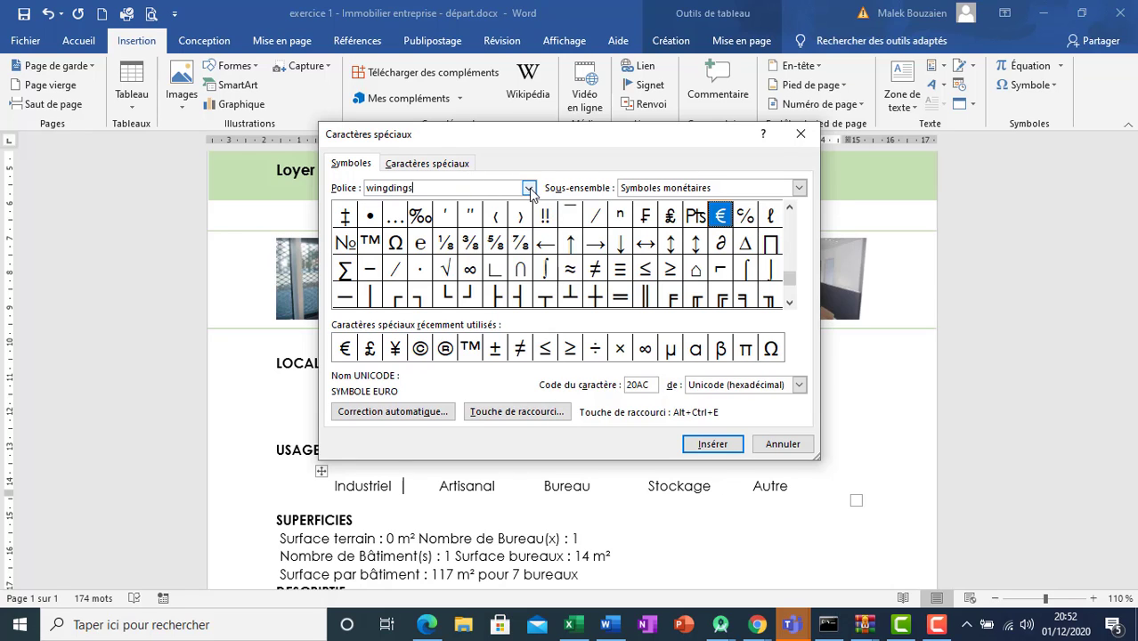
pyautogui.click(528, 188)
pyautogui.click(457, 268)
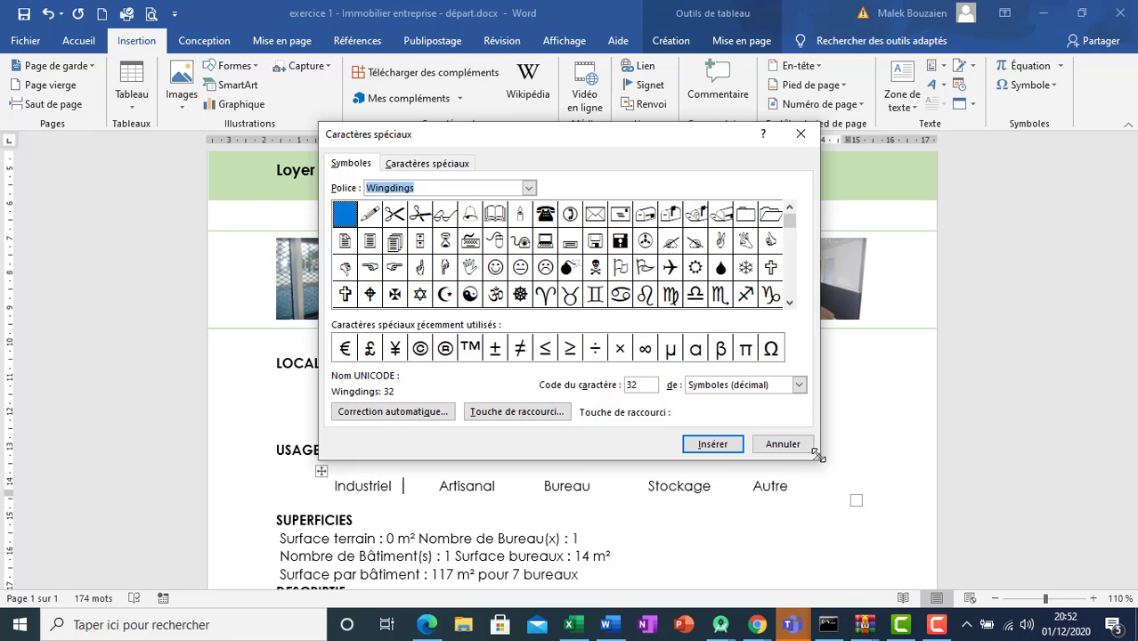
# - Insert the empty shadowed box symbol, Wingdings character code 113, after "Industriel"
pyautogui.click(789, 304)
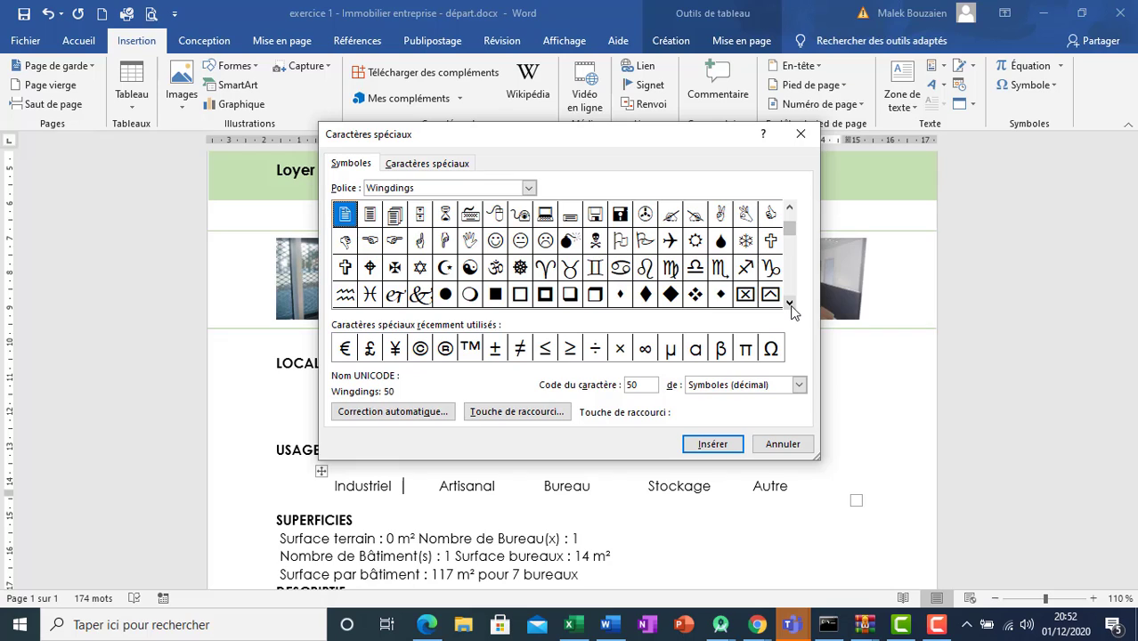
pyautogui.click(569, 292)
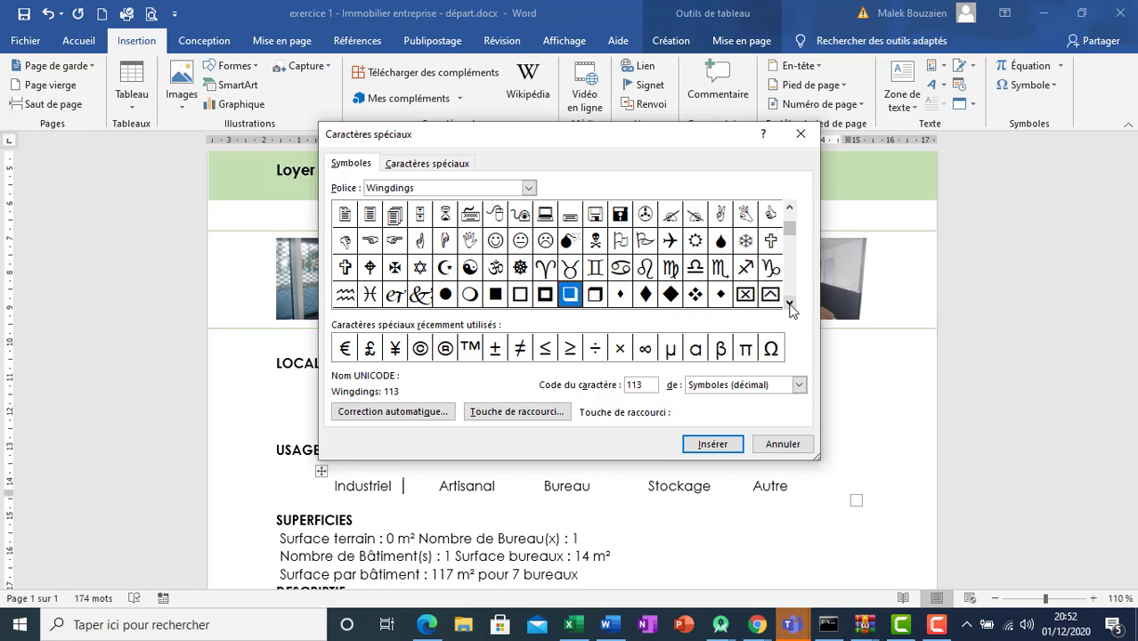
pyautogui.click(704, 443)
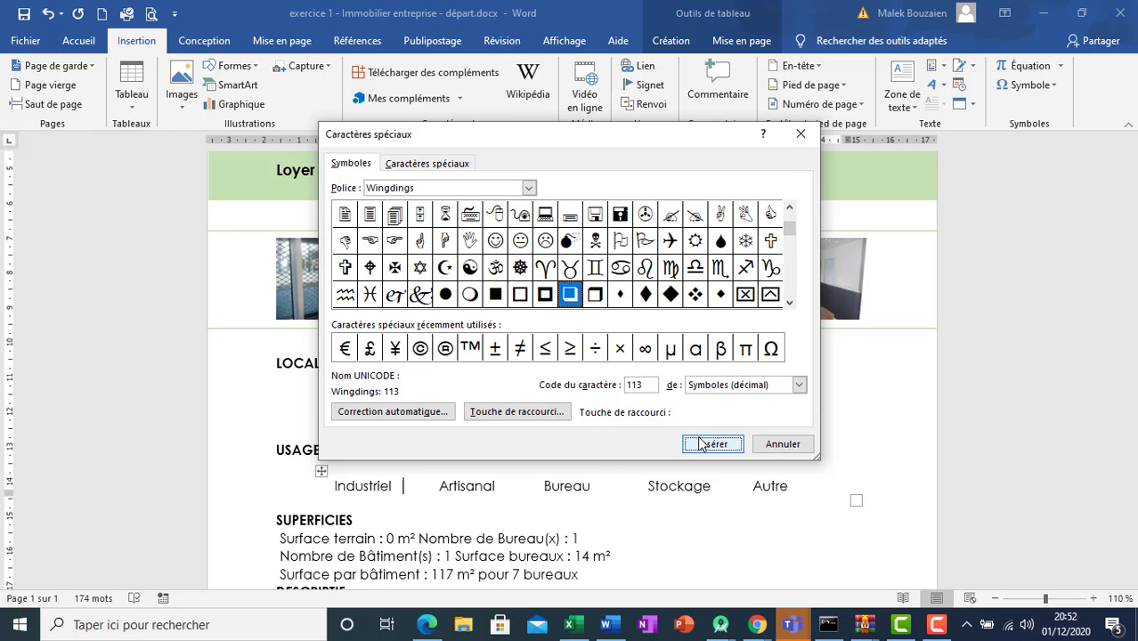
# - Check the reference PDF, insert the ticked box symbol (Wingdings code 254) after the empty box, and close the symbol dialog
pyautogui.click(788, 304)
pyautogui.click(788, 304)
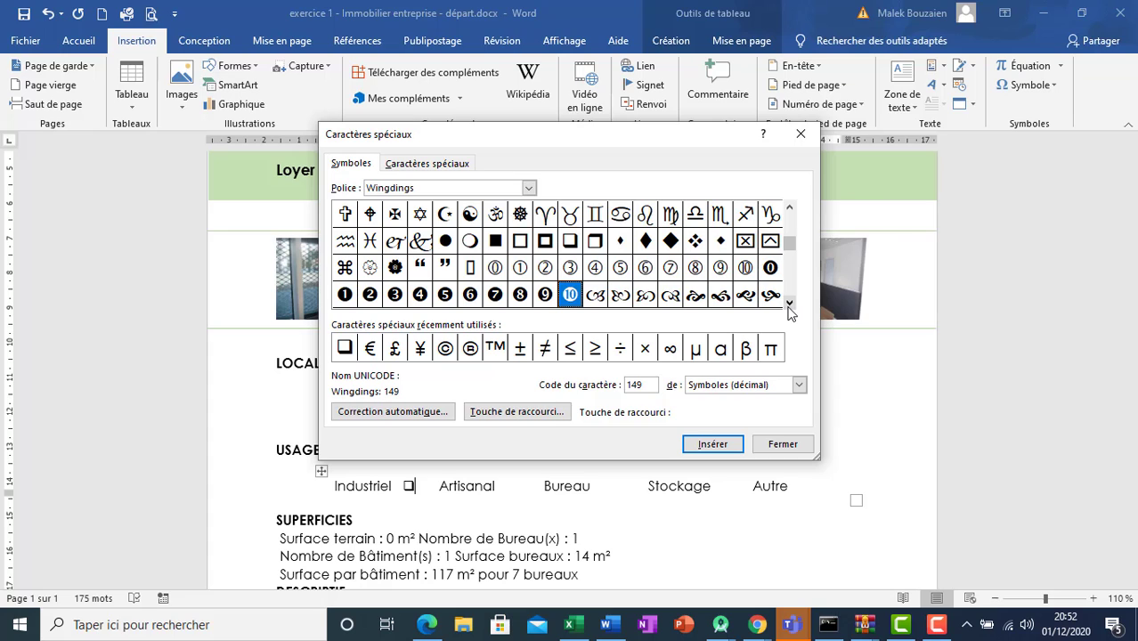
pyautogui.click(788, 304)
pyautogui.click(789, 303)
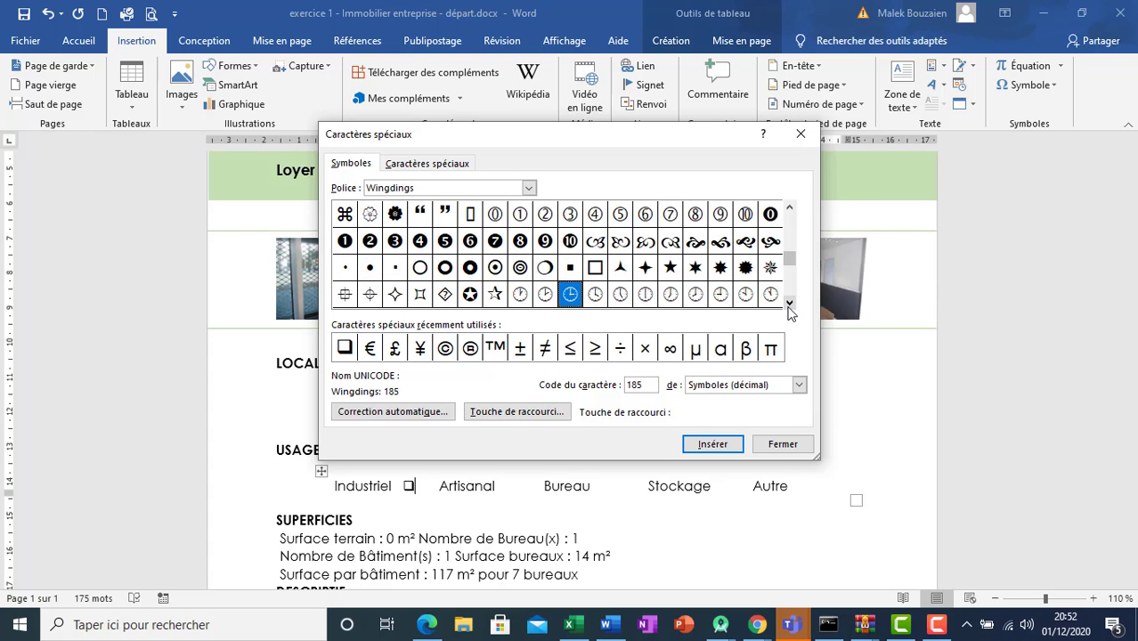
pyautogui.click(788, 304)
pyautogui.click(789, 304)
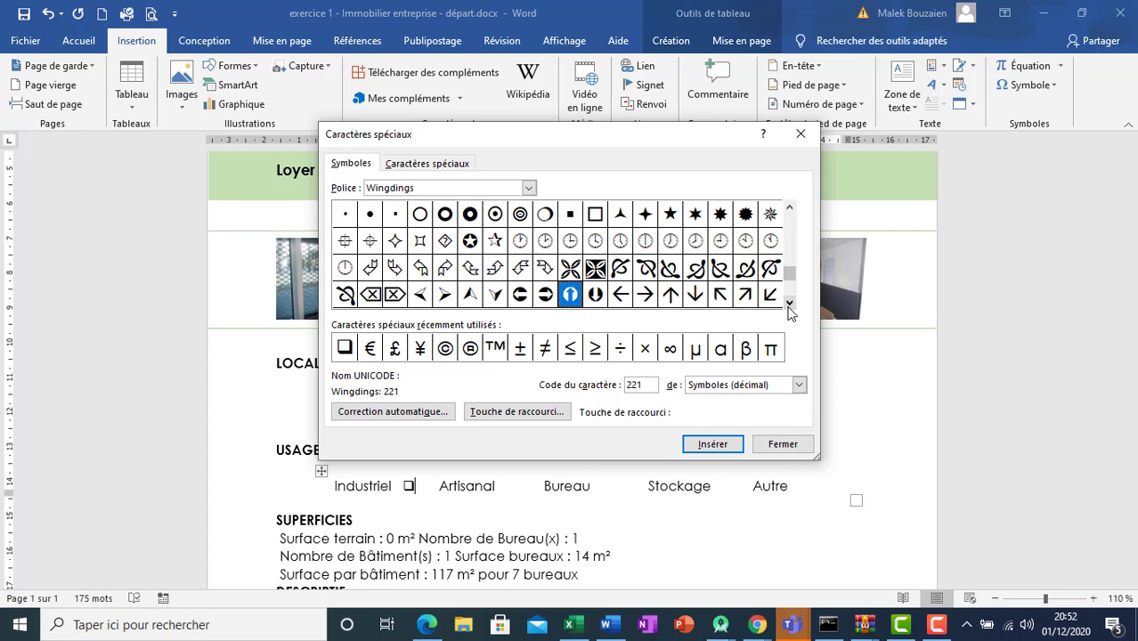
pyautogui.click(788, 303)
pyautogui.click(788, 304)
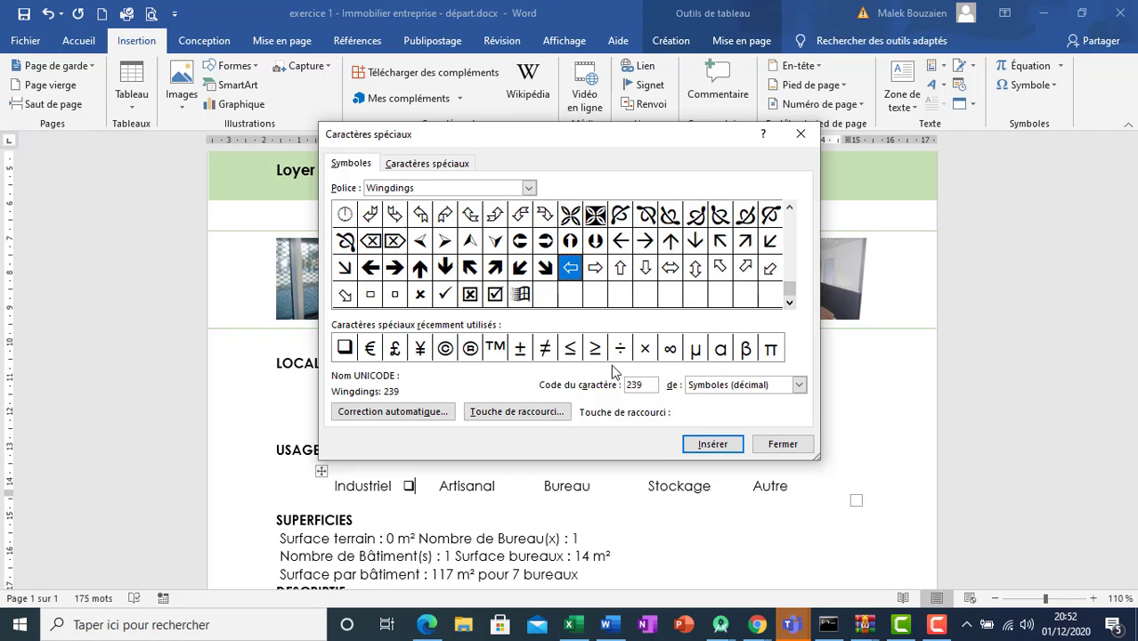
pyautogui.click(427, 624)
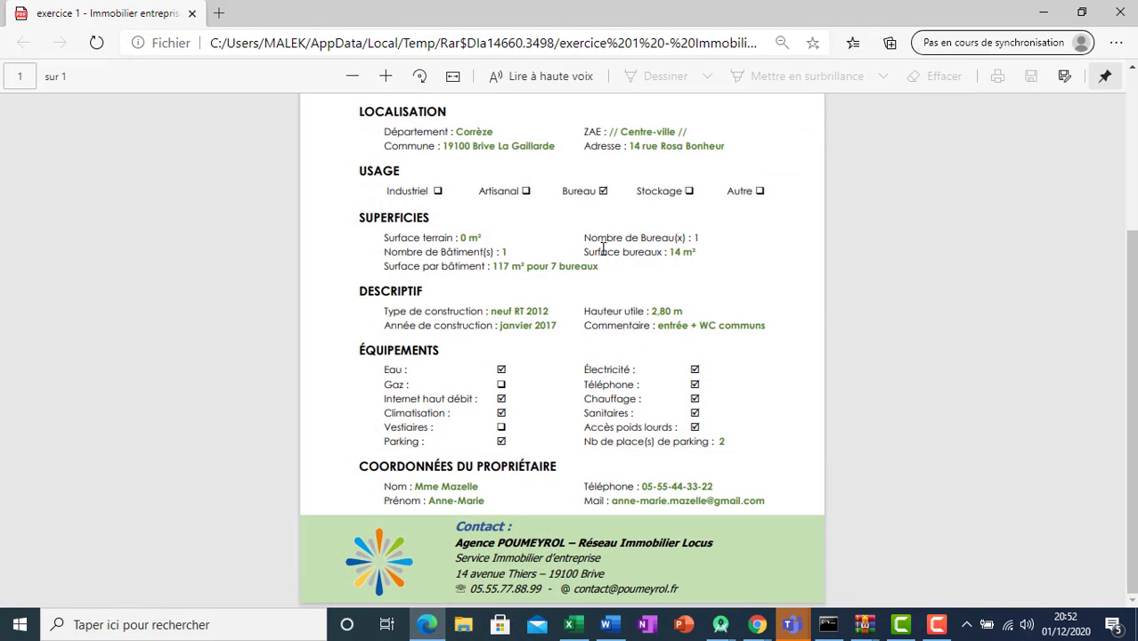
pyautogui.click(607, 625)
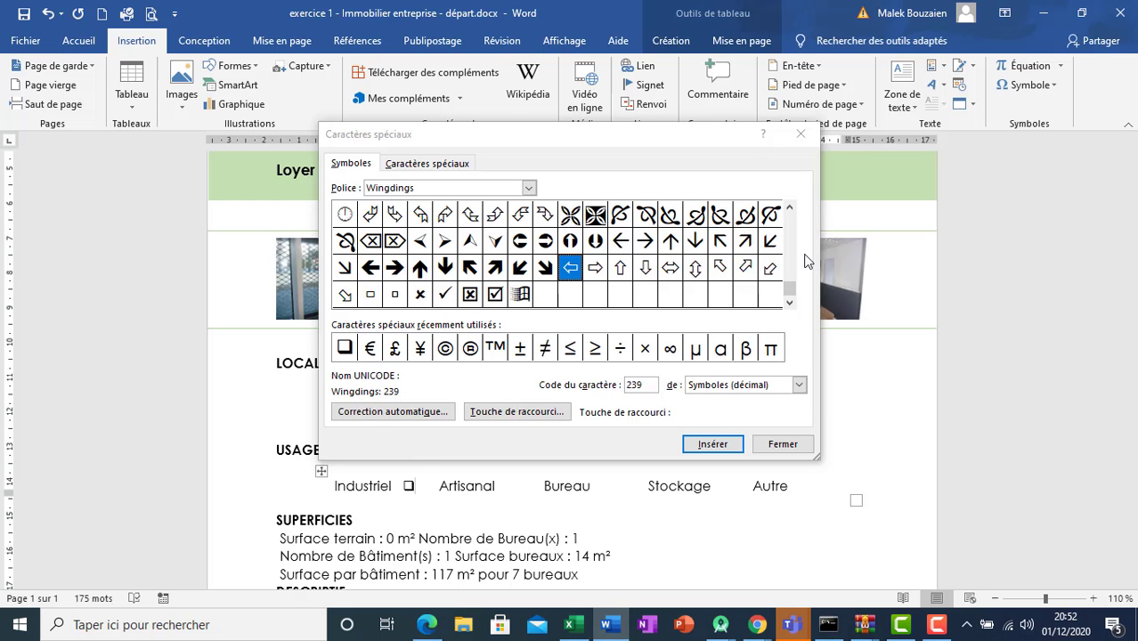
pyautogui.click(496, 297)
pyautogui.click(495, 294)
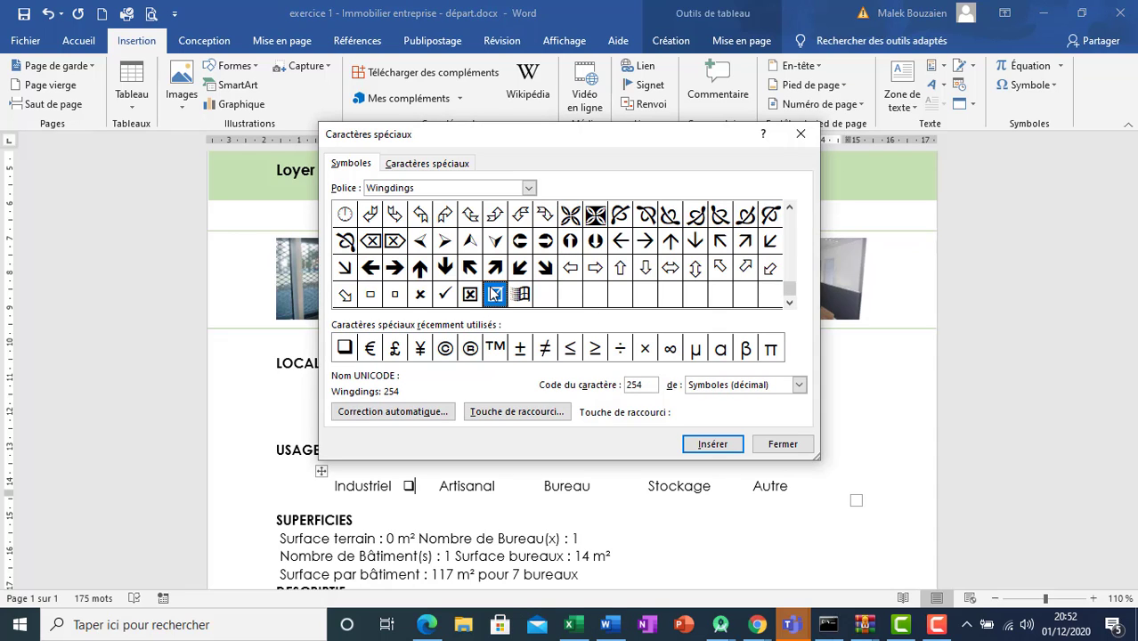
pyautogui.click(713, 444)
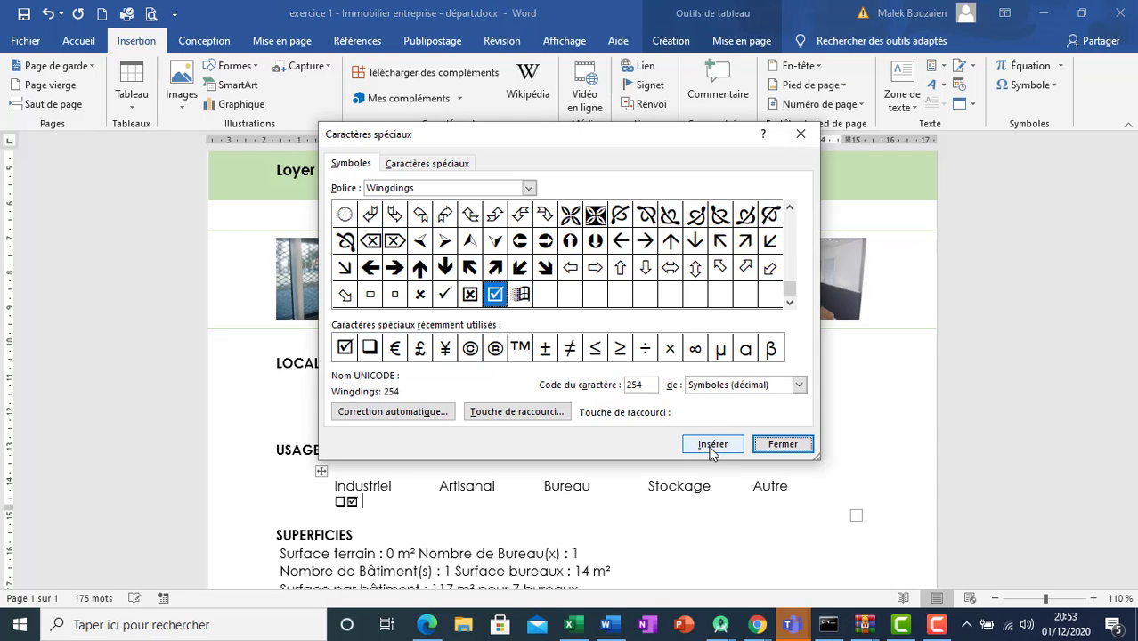
pyautogui.click(783, 443)
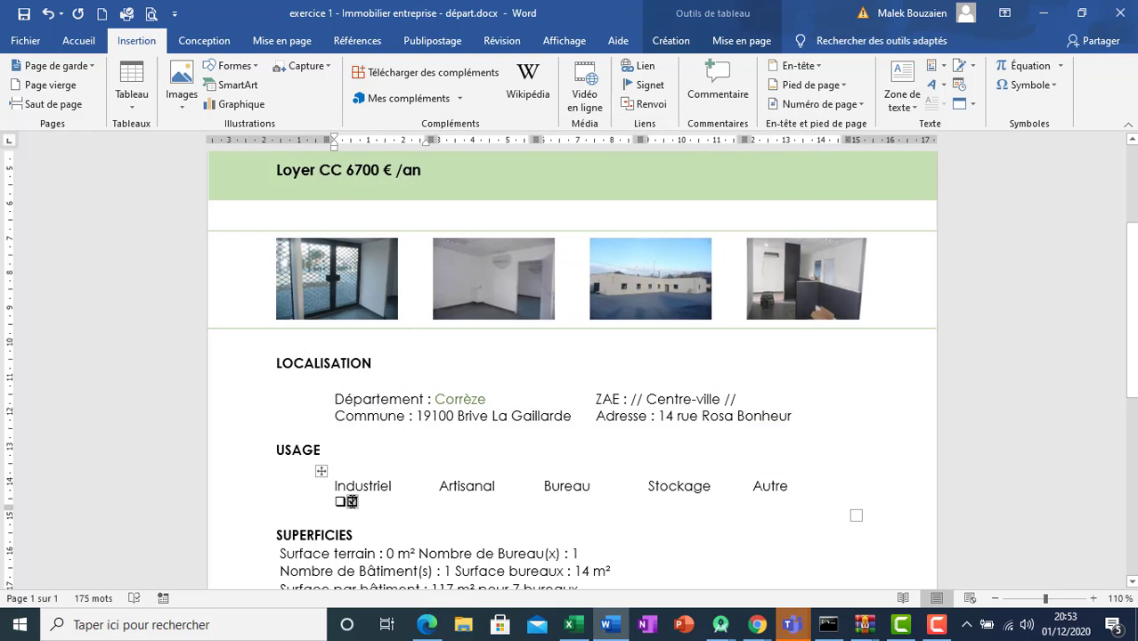
# - Move the ticked box from the "Industriel" cell to just after "Bureau"
pyautogui.moveTo(359, 503); pyautogui.dragTo(346, 502)
pyautogui.hotkey('ctrl', 'c')
pyautogui.press('Delete')
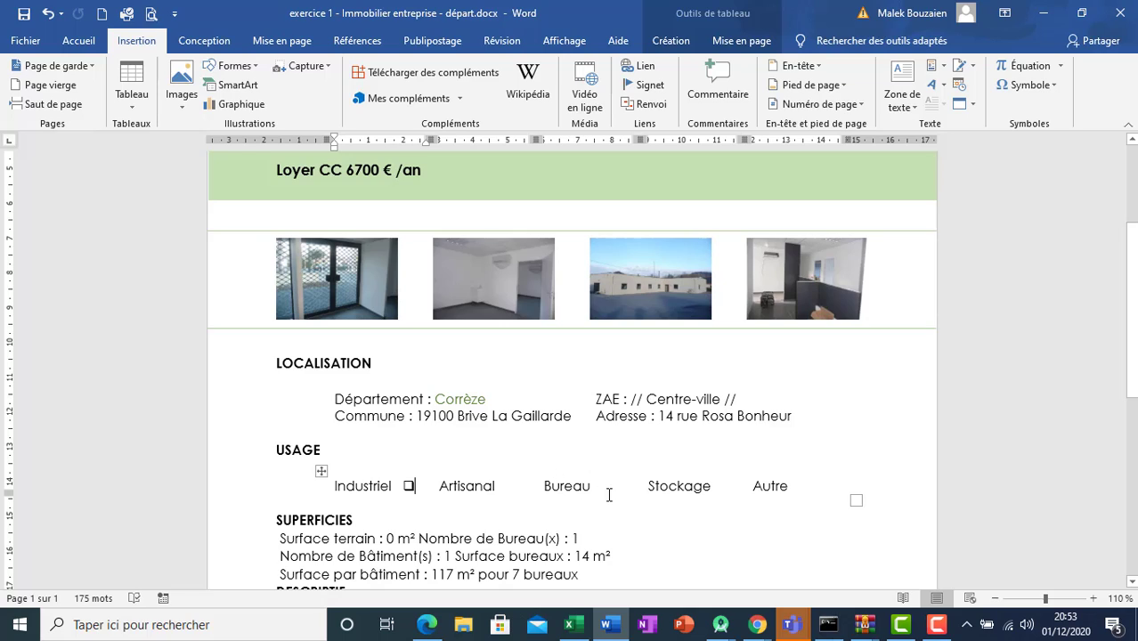
pyautogui.click(598, 486)
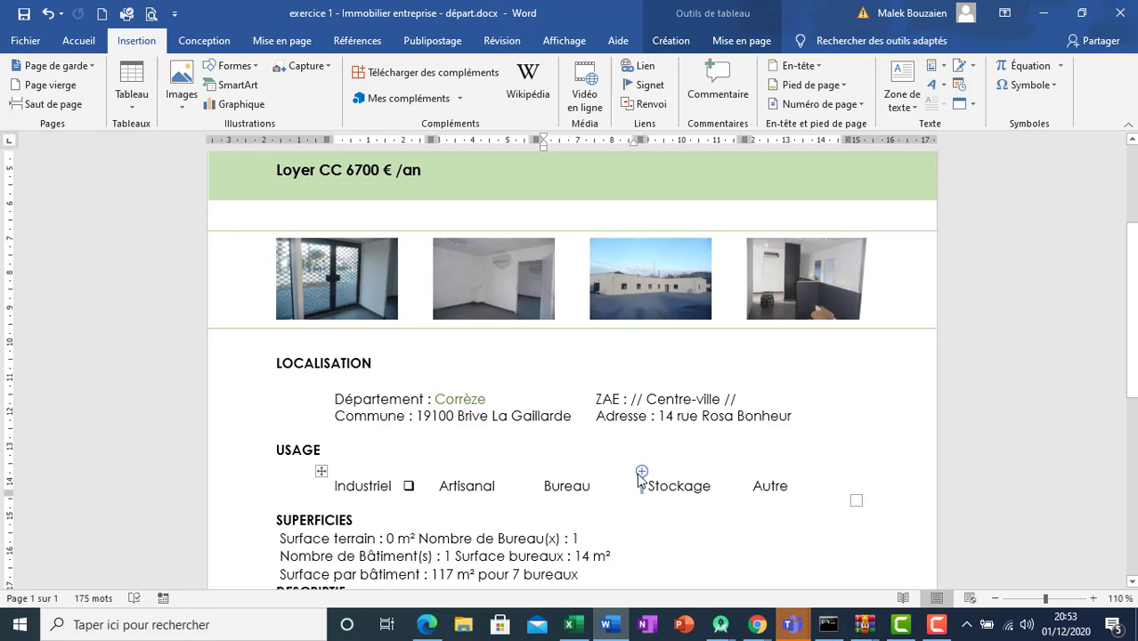
pyautogui.hotkey('ctrl', 'v')
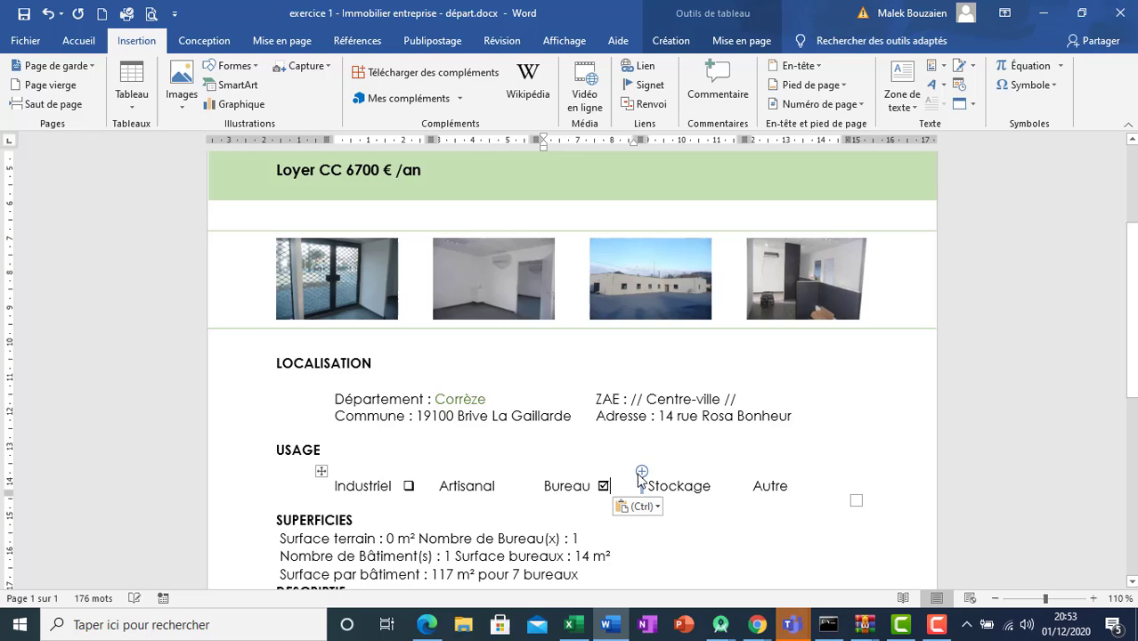
# - Copy the empty box beside "Industriel" and paste it after "Artisanal"
pyautogui.click(409, 486)
pyautogui.moveTo(415, 485); pyautogui.dragTo(404, 485)
pyautogui.hotkey('ctrl', 'c')
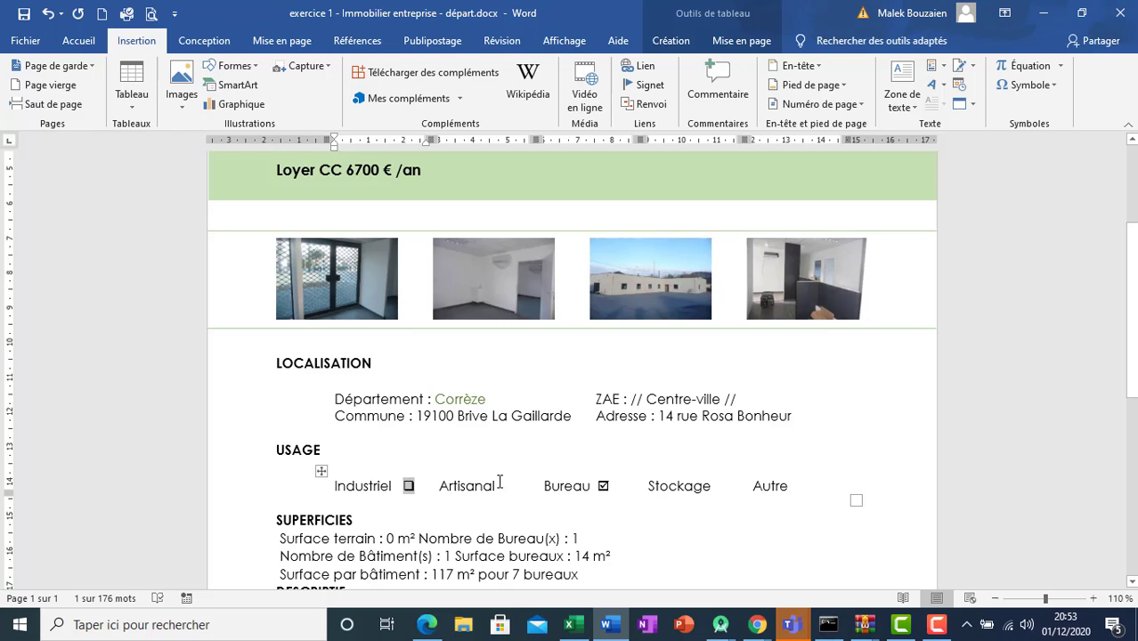
pyautogui.click(506, 483)
pyautogui.hotkey('ctrl', 'v')
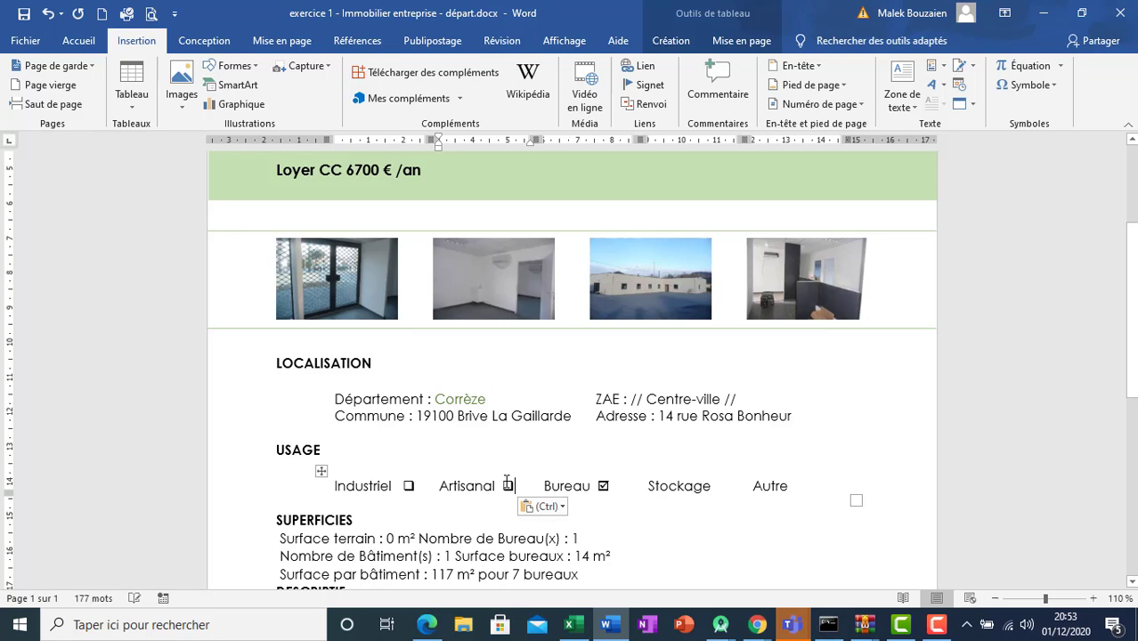
# - Paste the copied empty box after "Stockage" and after "Autre" in the USAGE row
pyautogui.click(724, 486)
pyautogui.hotkey('ctrl', 'v')
pyautogui.click(808, 486)
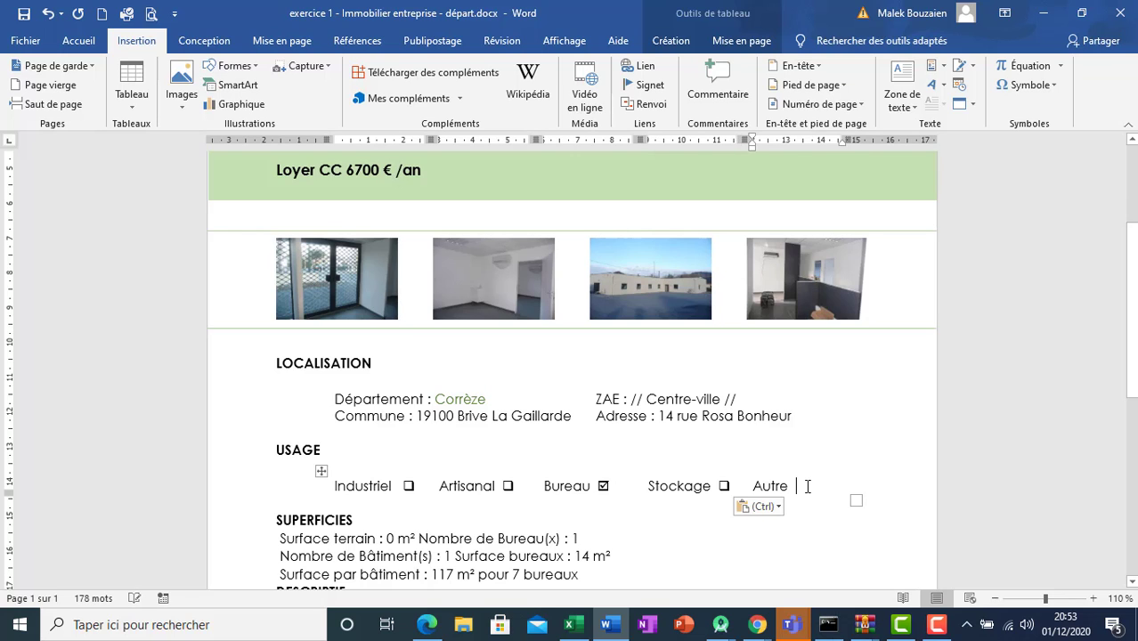
pyautogui.hotkey('ctrl', 'v')
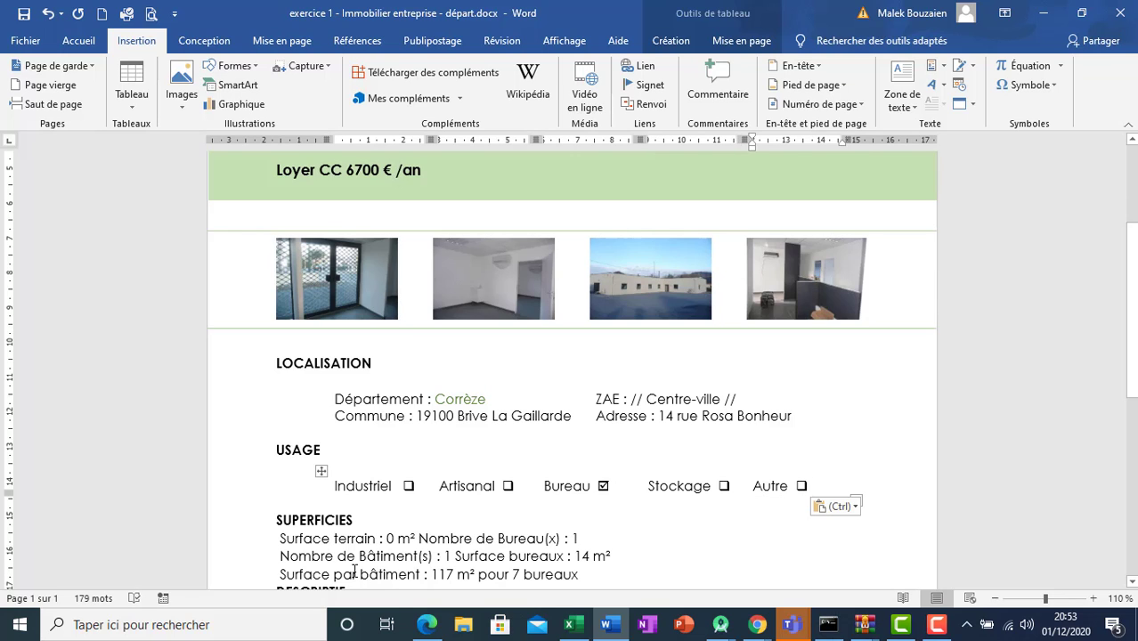
# - Check the reference PDF, add blank lines after the SUPERFICIES heading, and insert a table of two columns and three rows there
pyautogui.click(426, 627)
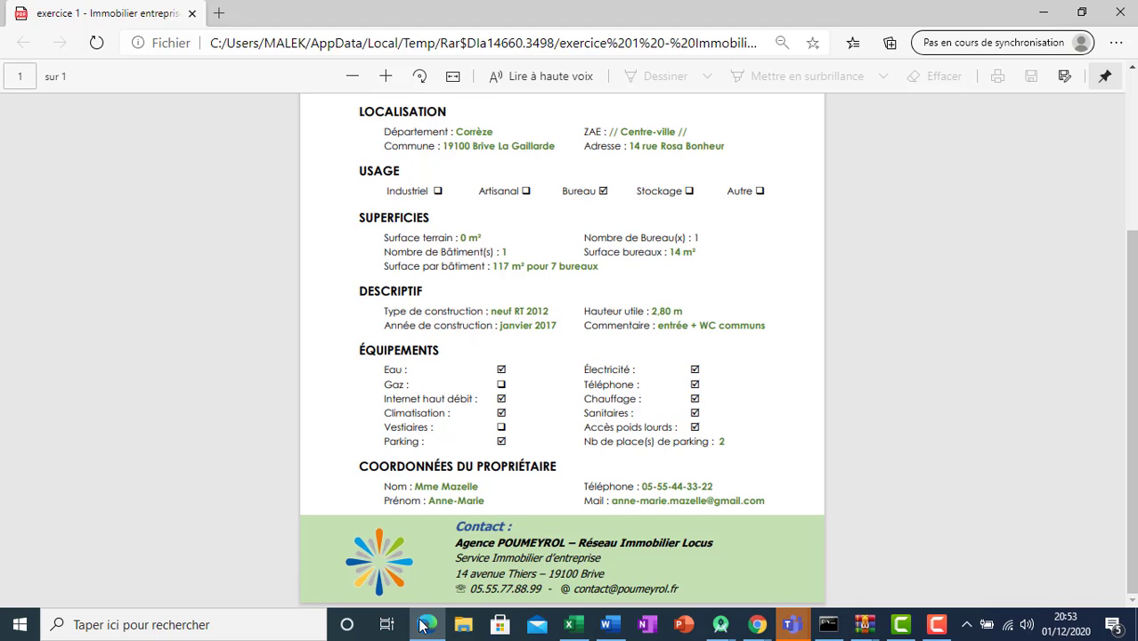
pyautogui.click(607, 625)
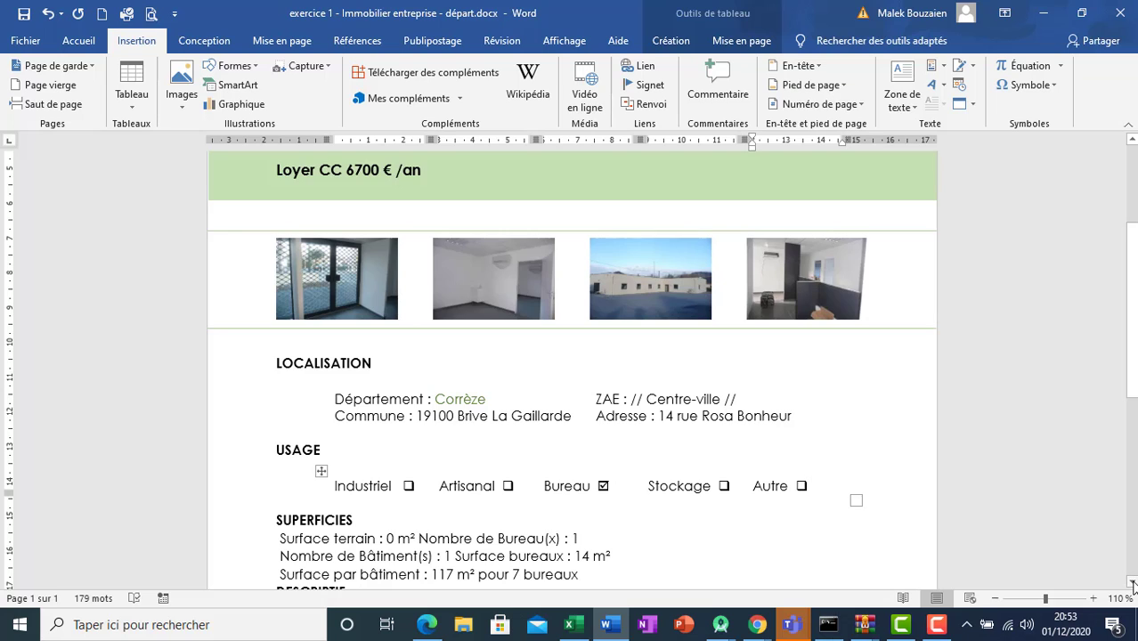
pyautogui.scroll(-1, 856, 527)
pyautogui.click(365, 482)
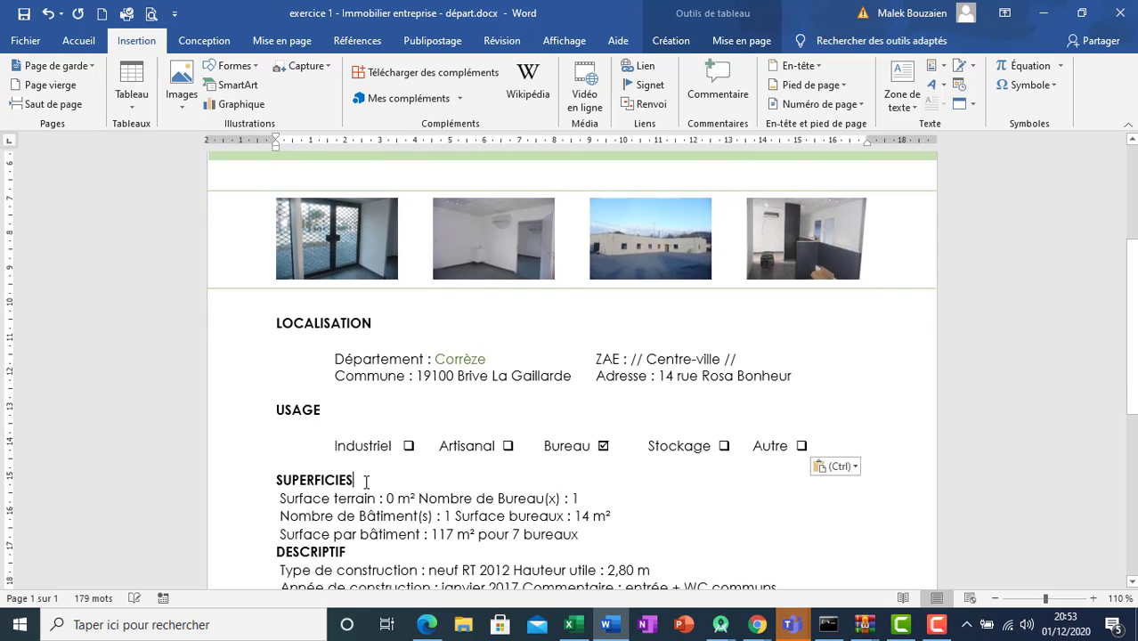
pyautogui.press('Return')
pyautogui.press('Return')
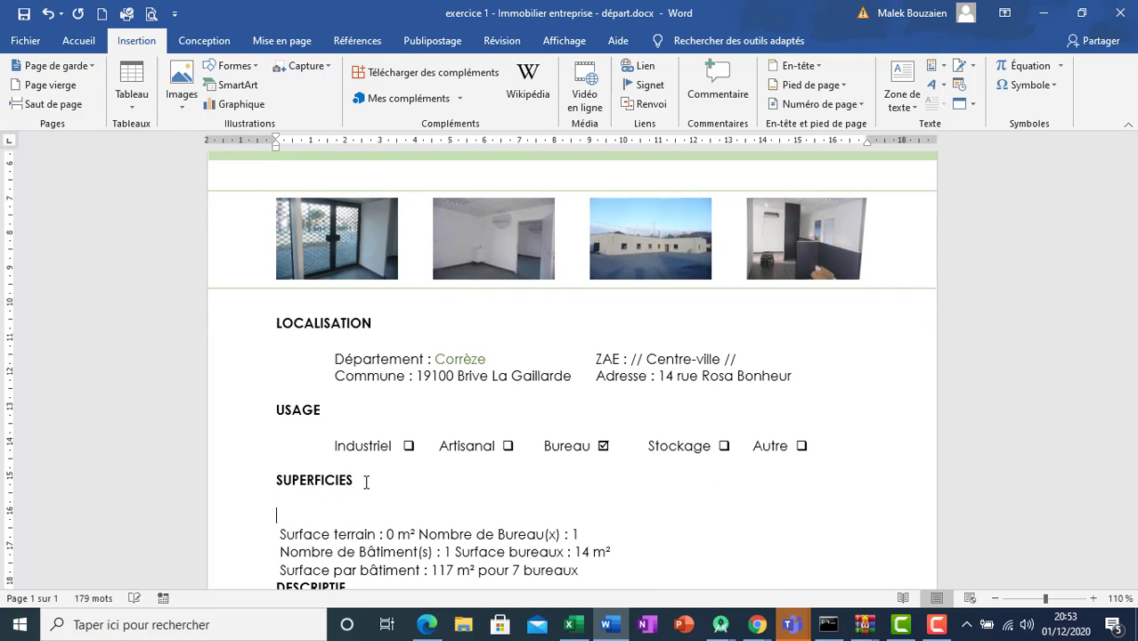
pyautogui.click(138, 89)
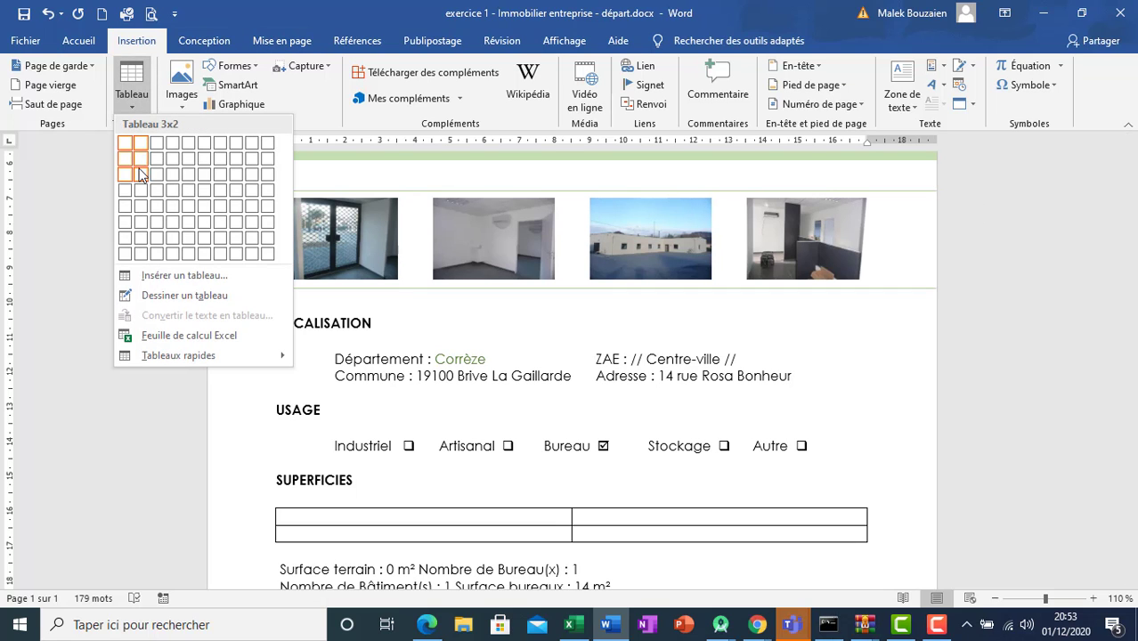
pyautogui.click(141, 175)
# - Check the reference PDF and move the SUPERFICIES table's left edge inward to line up with the USAGE entries
pyautogui.click(435, 629)
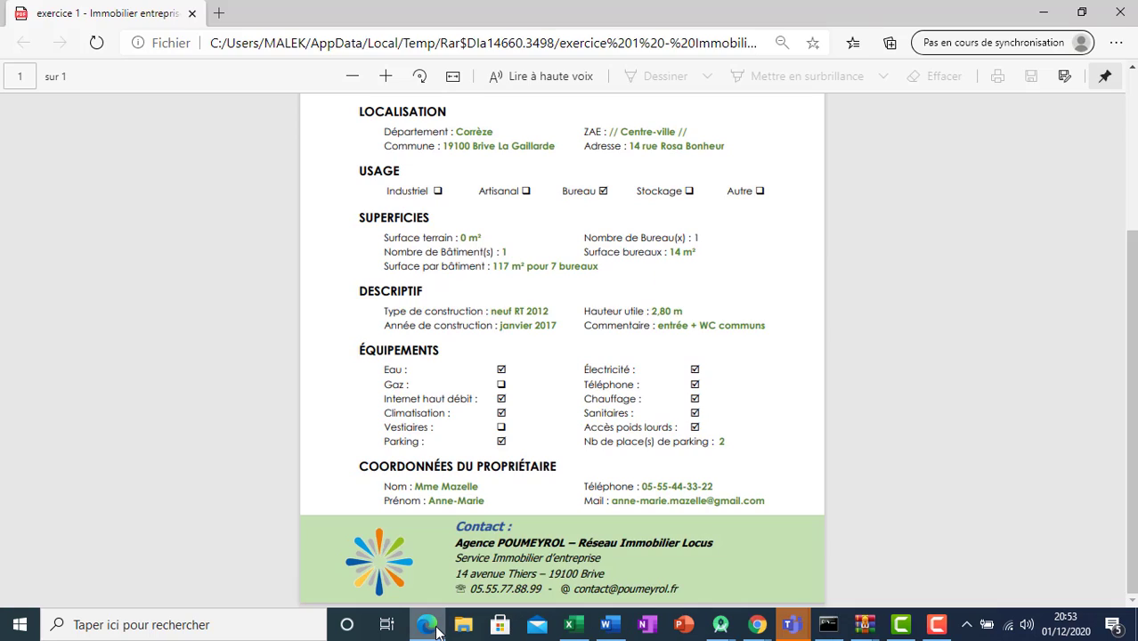
pyautogui.click(435, 629)
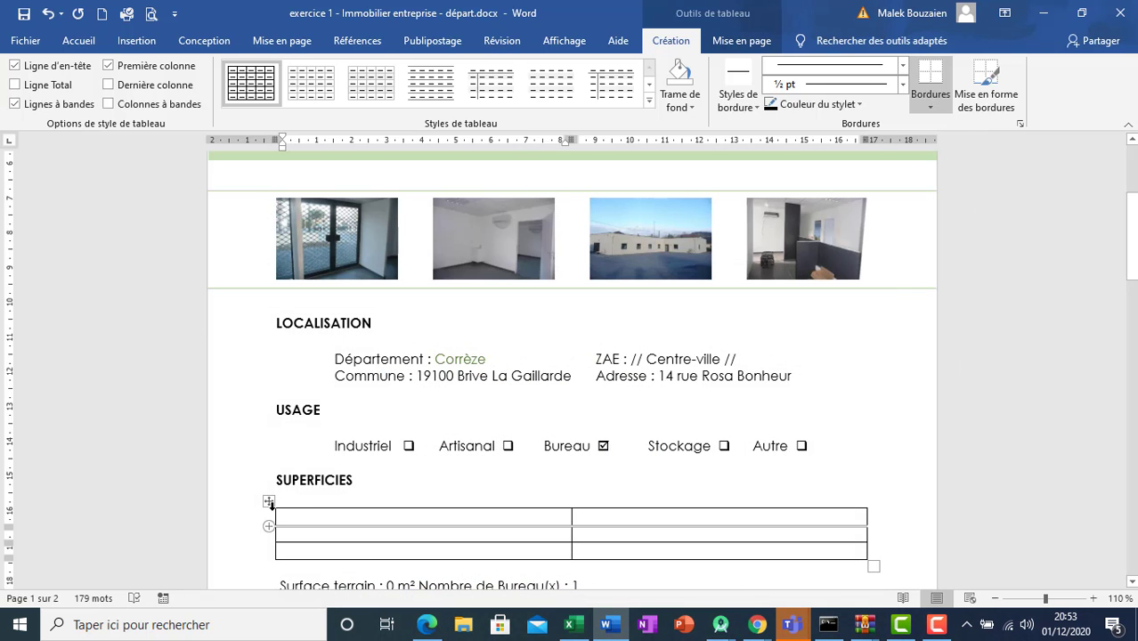
pyautogui.moveTo(274, 515); pyautogui.dragTo(331, 515)
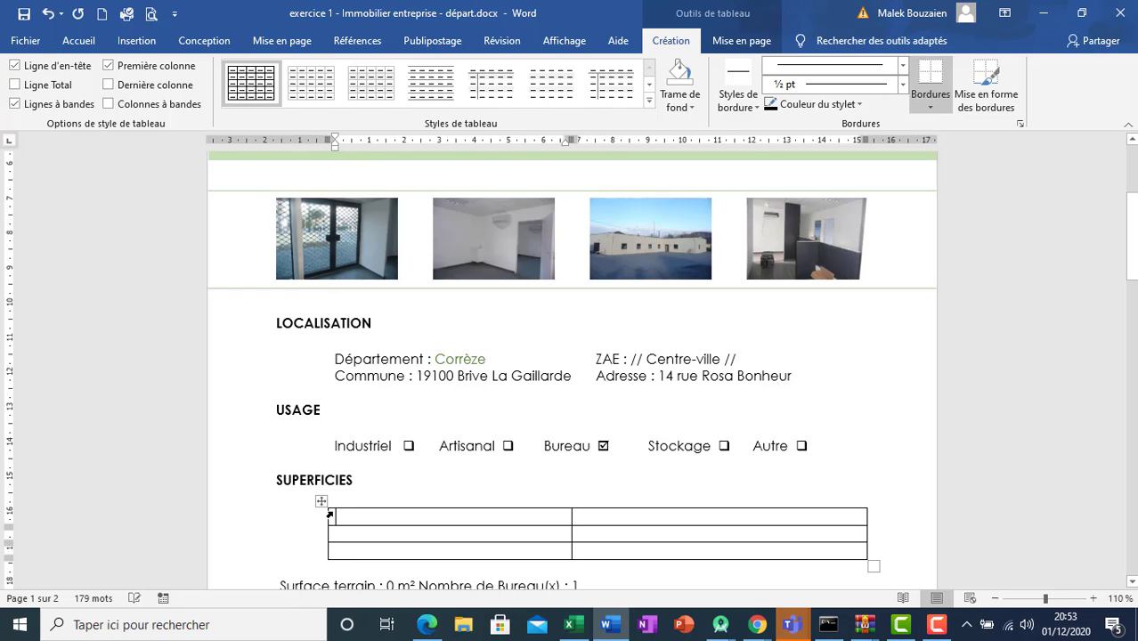
# - Check the reference PDF and move "Surface terrain : 0 m²" from the text below into the table's first cell
pyautogui.click(330, 579)
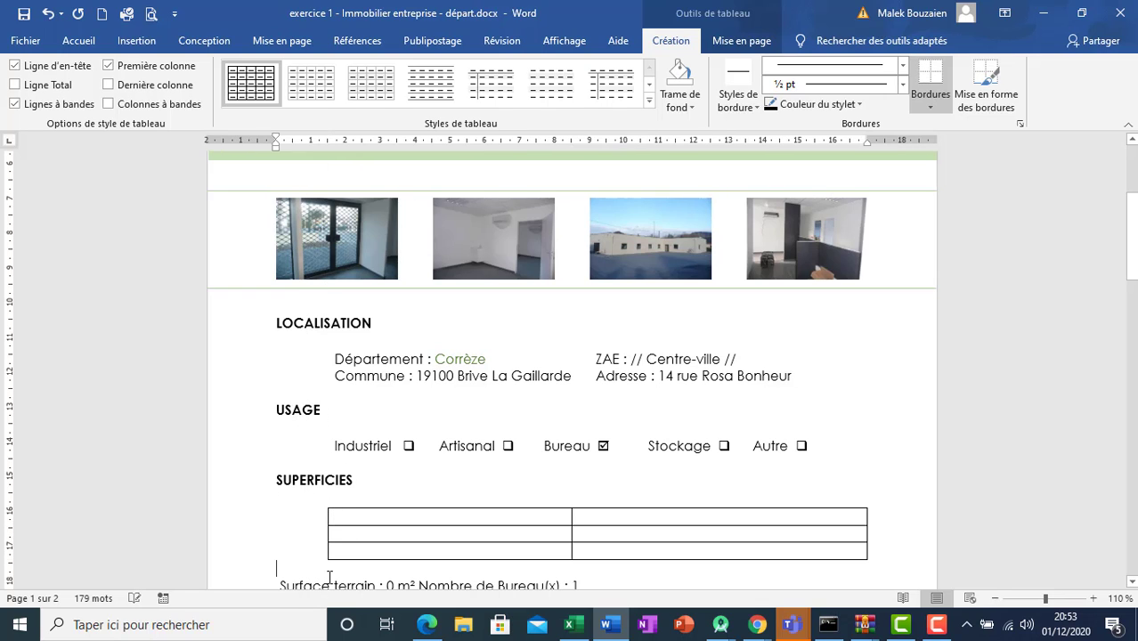
pyautogui.click(428, 624)
pyautogui.click(431, 627)
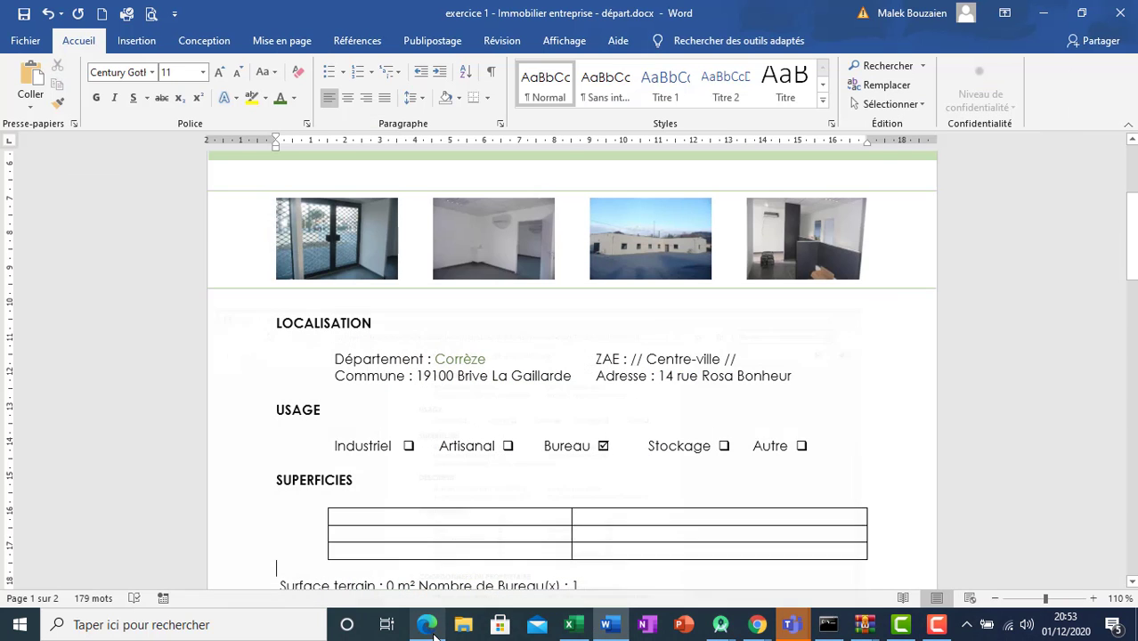
pyautogui.moveTo(419, 584); pyautogui.dragTo(278, 585)
pyautogui.hotkey('ctrl', 'c')
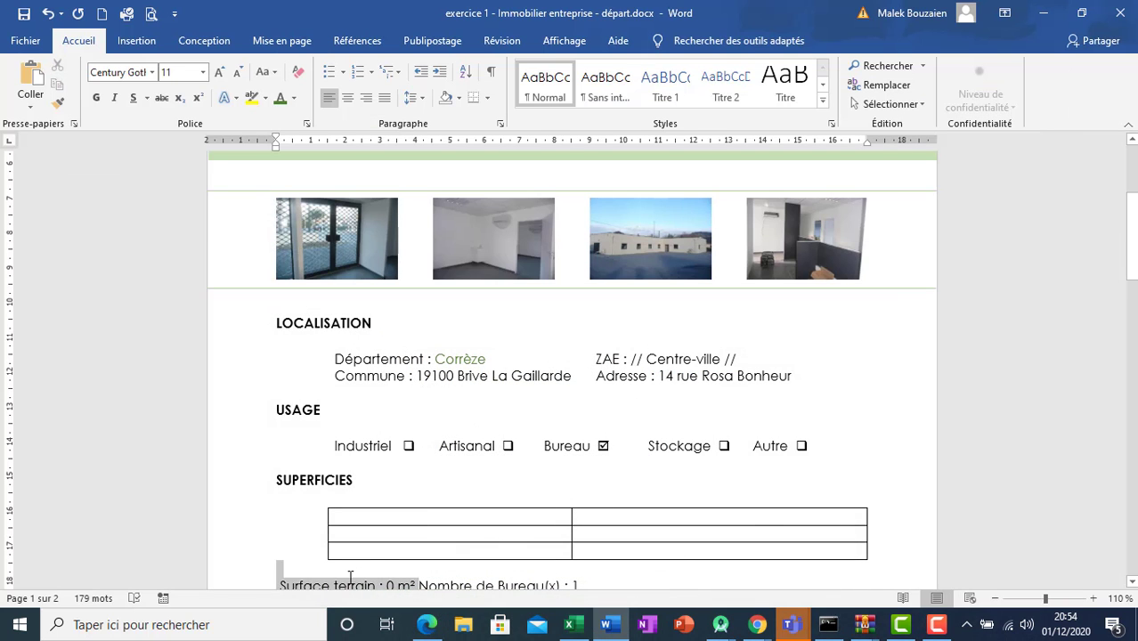
pyautogui.press('Delete')
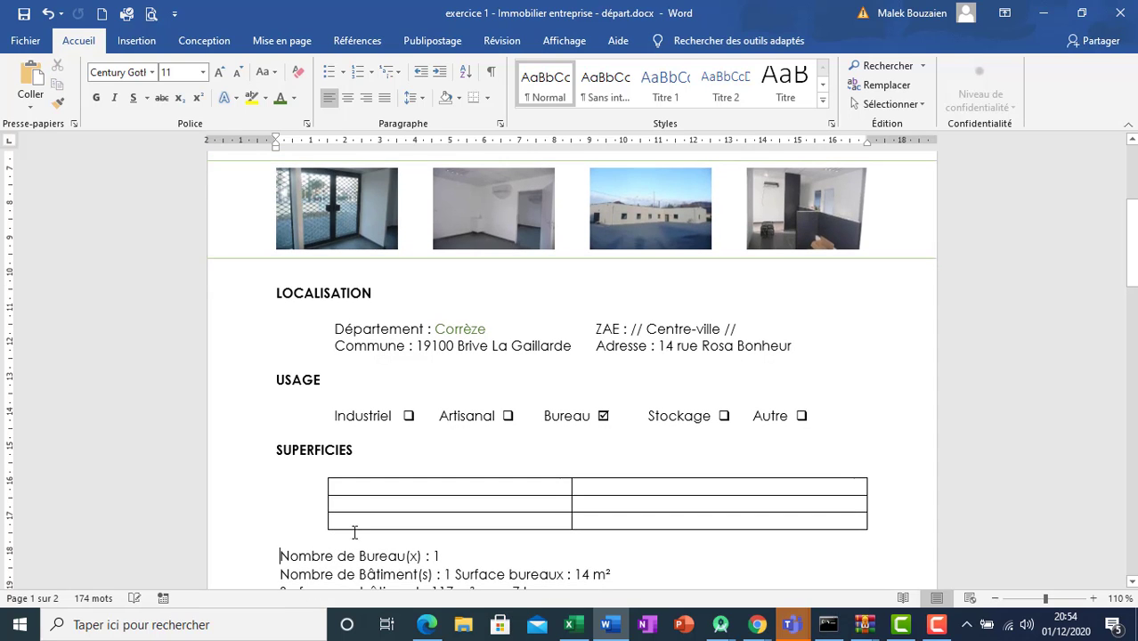
pyautogui.click(361, 487)
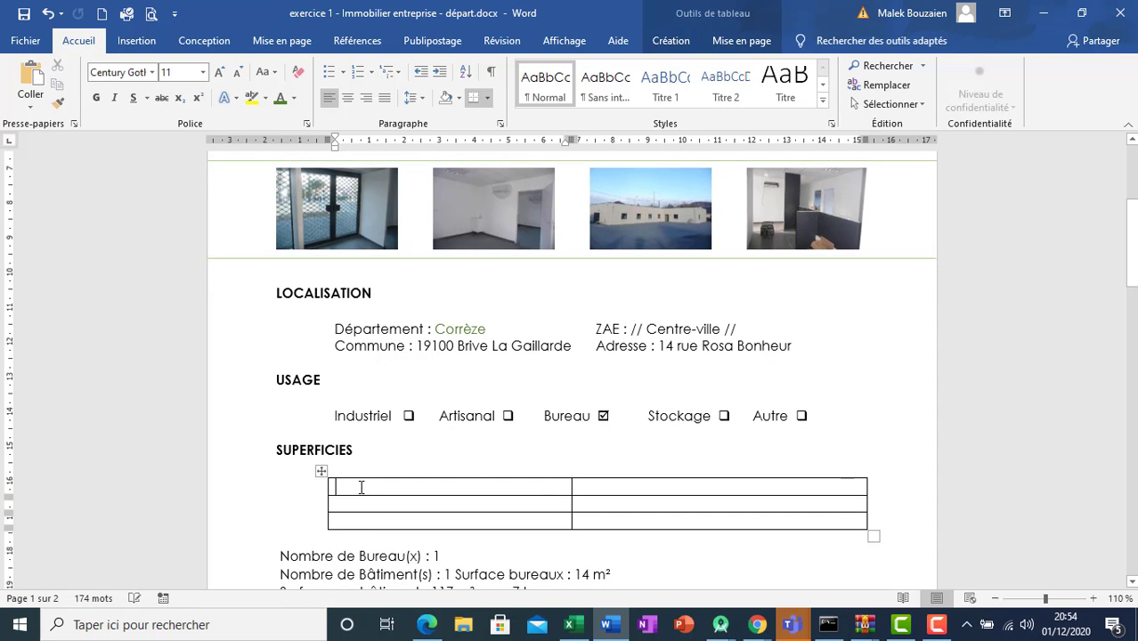
pyautogui.hotkey('ctrl', 'v')
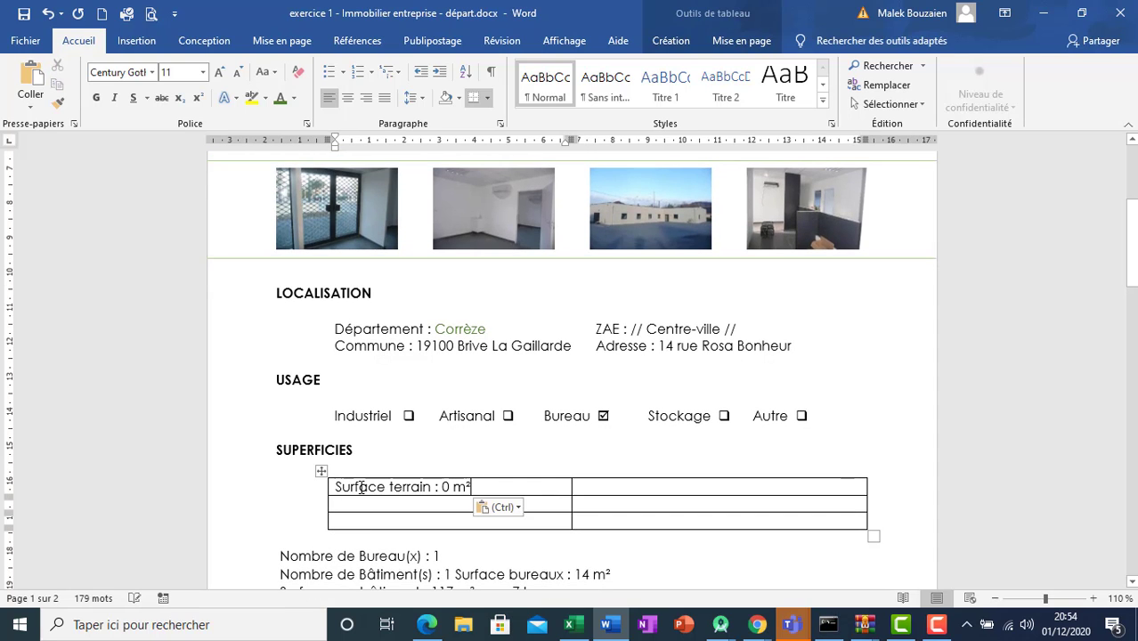
# - Move "Nombre de Bureau(x) : 1" into the second cell of the first row, checking its place in the reference PDF
pyautogui.tripleClick(406, 560)
pyautogui.hotkey('ctrl', 'c')
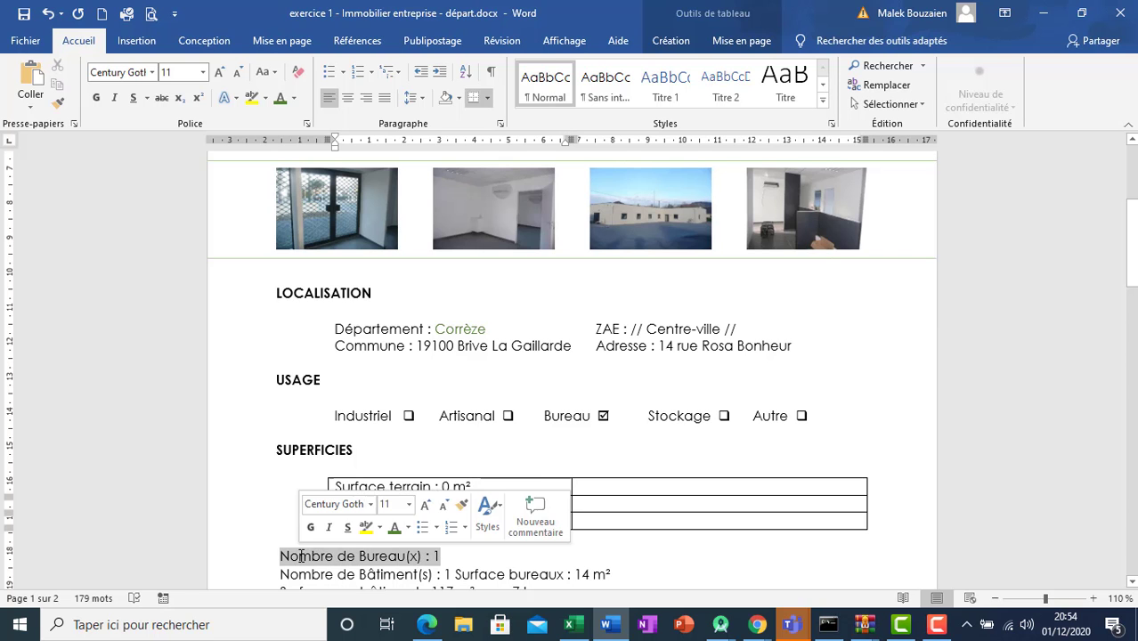
pyautogui.press('Delete')
pyautogui.click(428, 625)
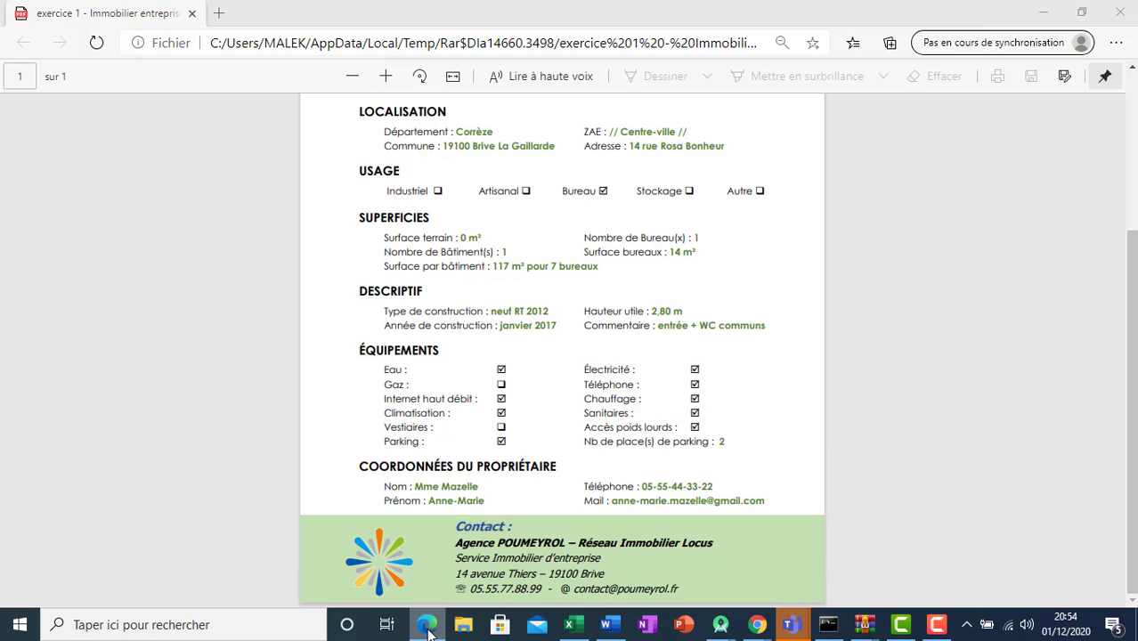
pyautogui.click(427, 625)
pyautogui.click(596, 486)
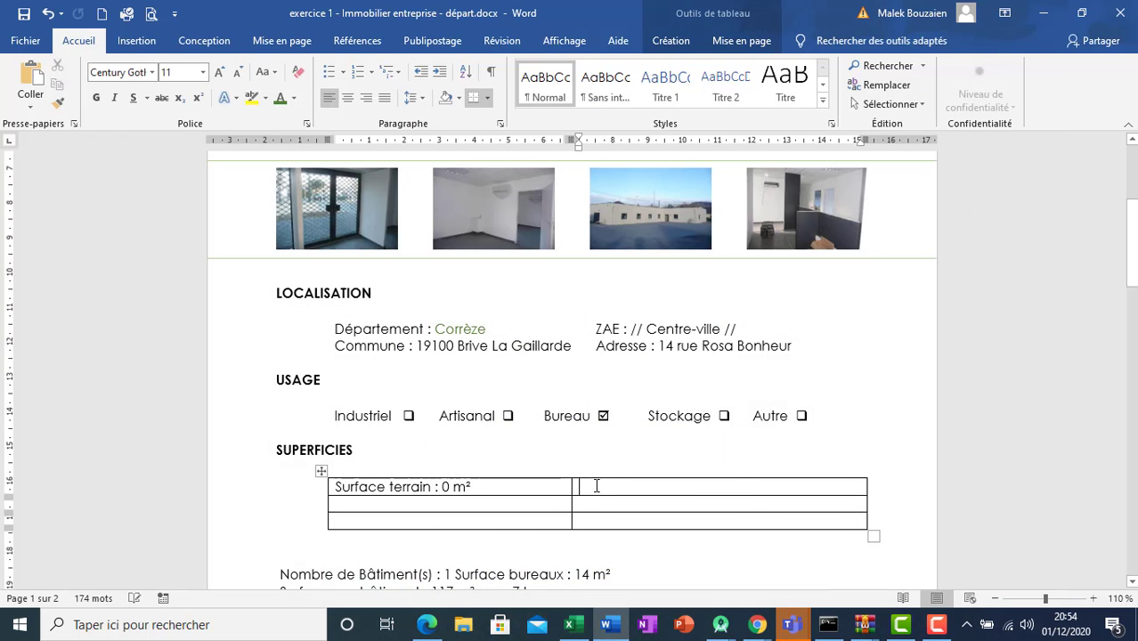
pyautogui.hotkey('ctrl', 'v')
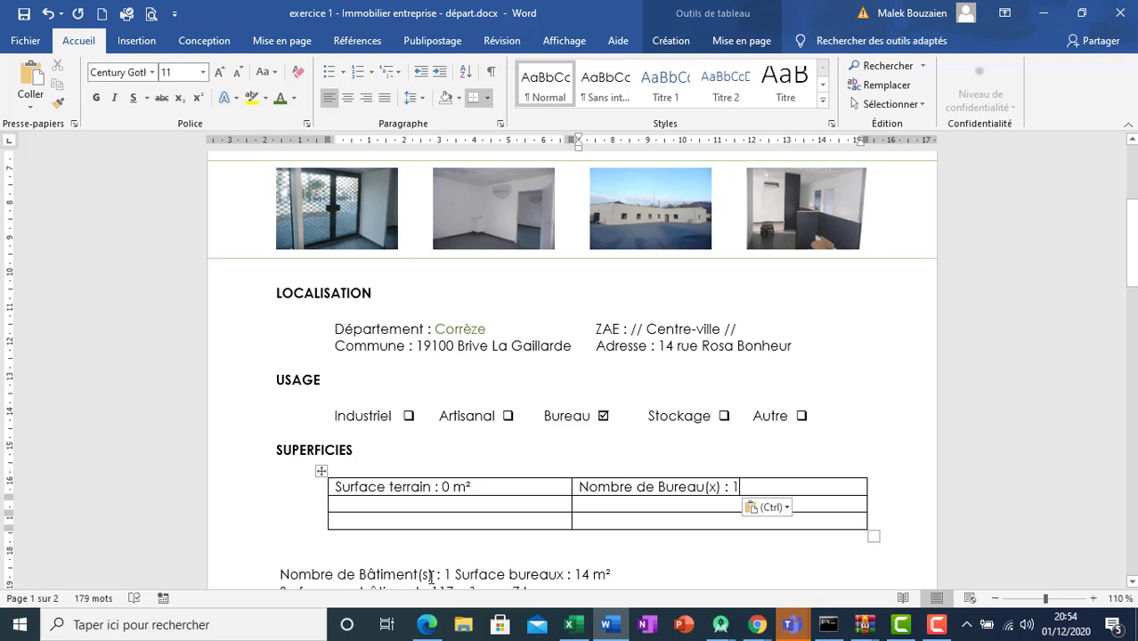
# - Move "Nombre de Bâtiment(s) : 1" and "Surface bureaux : 14 m²" into the first and second cells of the second row
pyautogui.moveTo(452, 577); pyautogui.dragTo(278, 576)
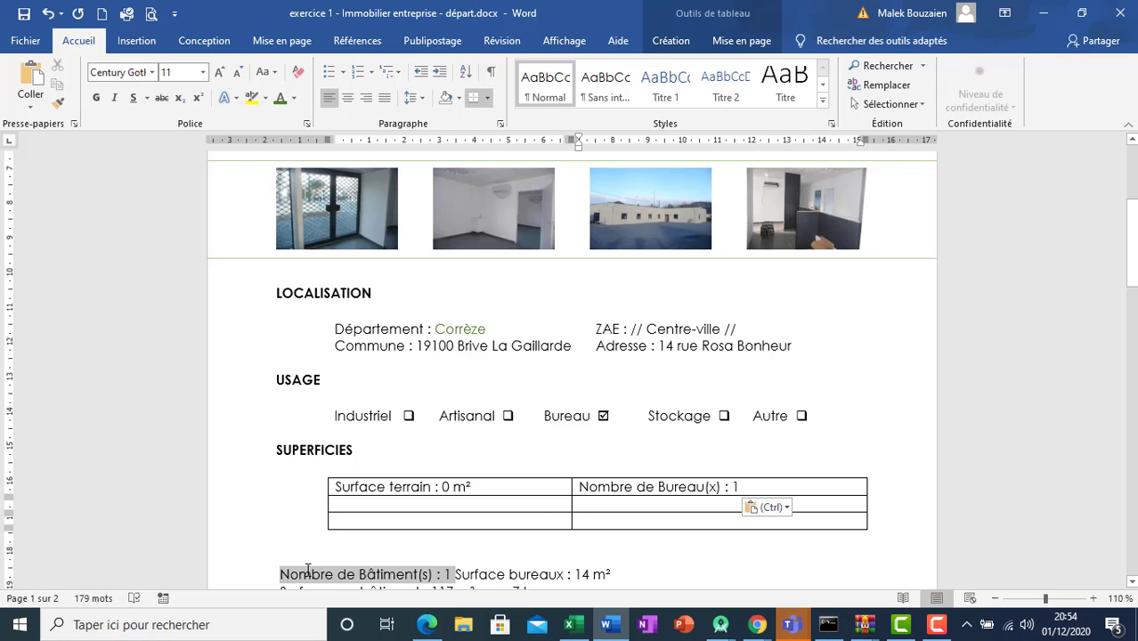
pyautogui.hotkey('ctrl', 'x')
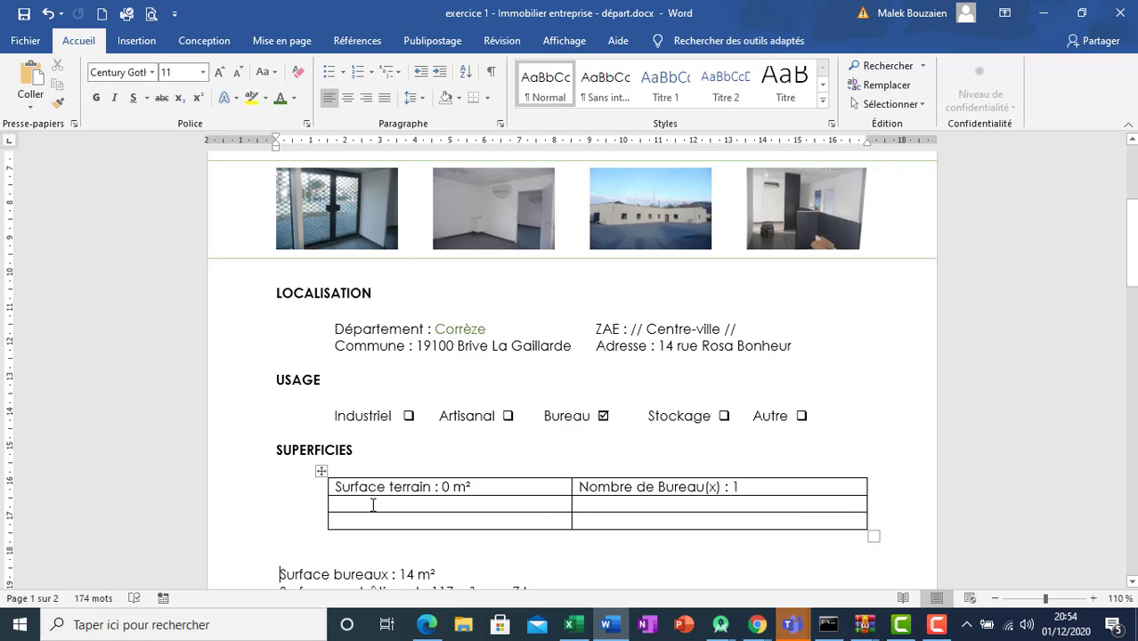
pyautogui.click(373, 505)
pyautogui.hotkey('ctrl', 'v')
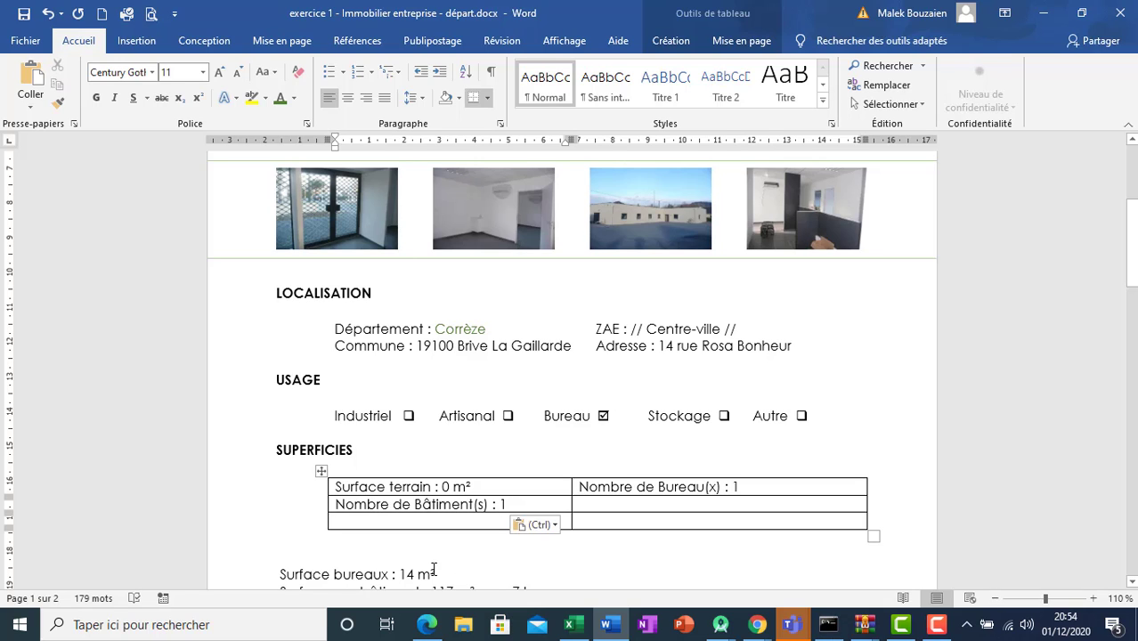
pyautogui.moveTo(440, 577); pyautogui.dragTo(279, 575)
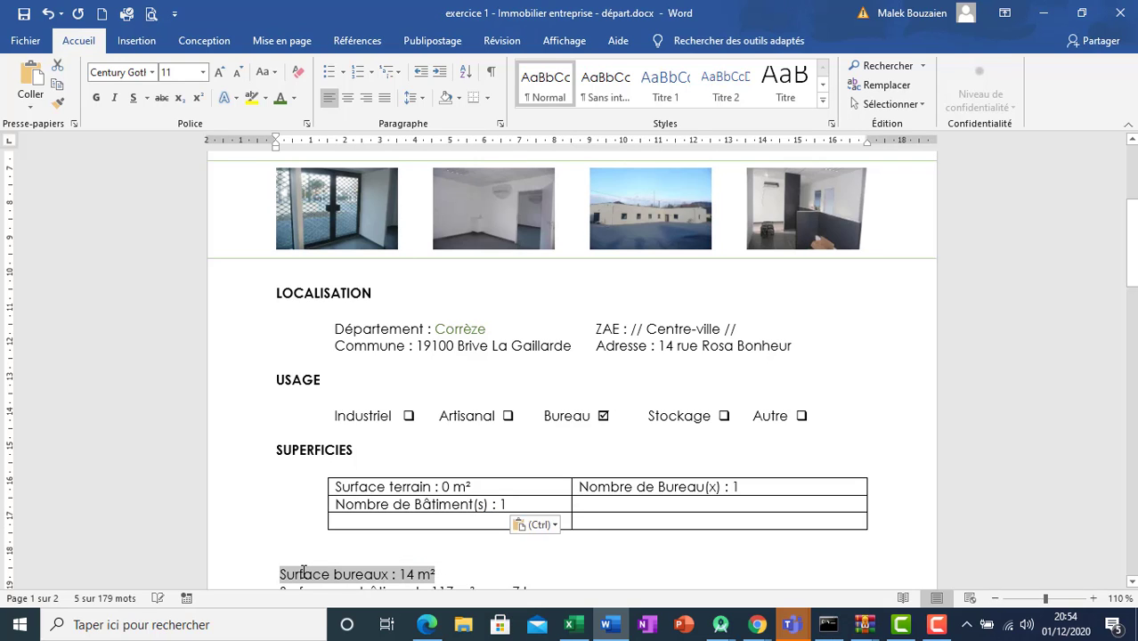
pyautogui.hotkey('ctrl', 'x')
pyautogui.click(598, 505)
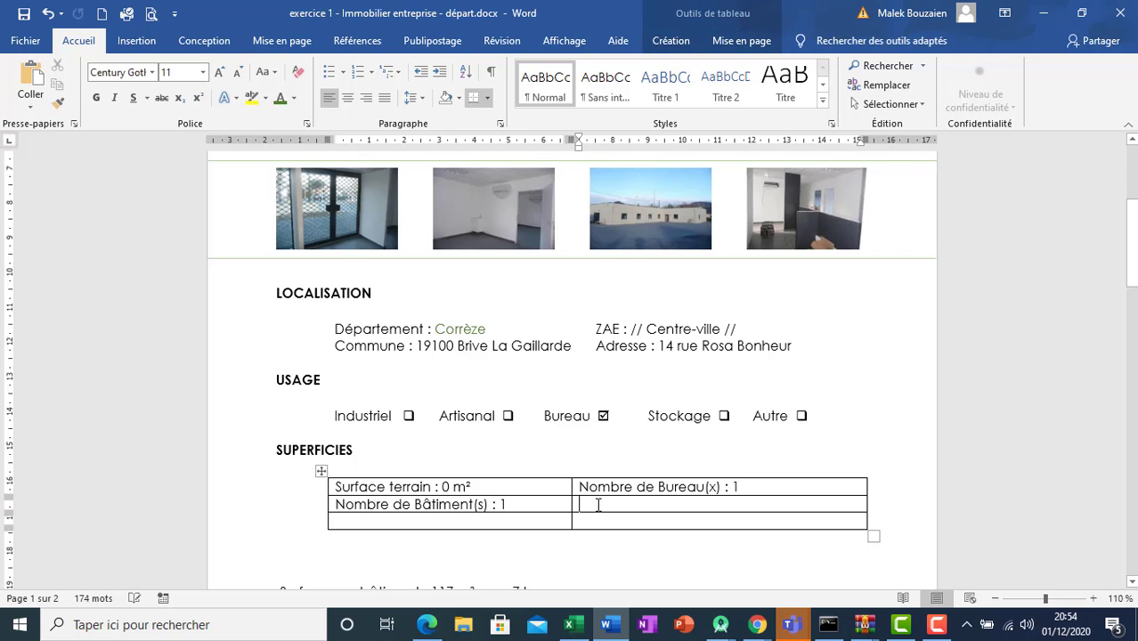
pyautogui.hotkey('ctrl', 'v')
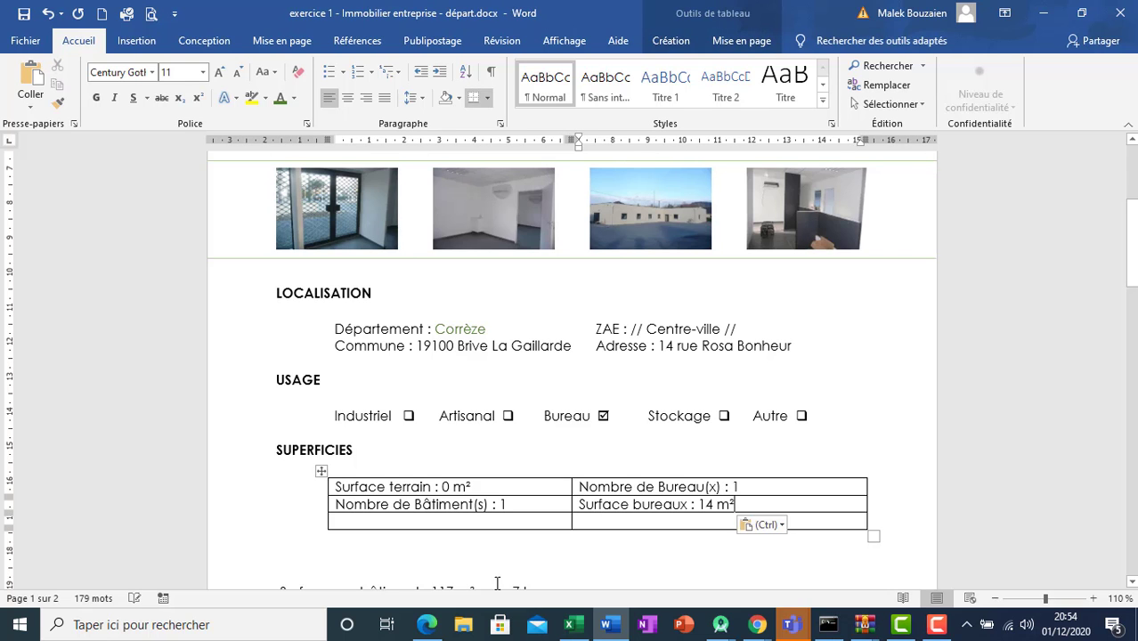
# - Check the reference PDF and merge the two cells of the SUPERFICIES table's third row
pyautogui.click(427, 626)
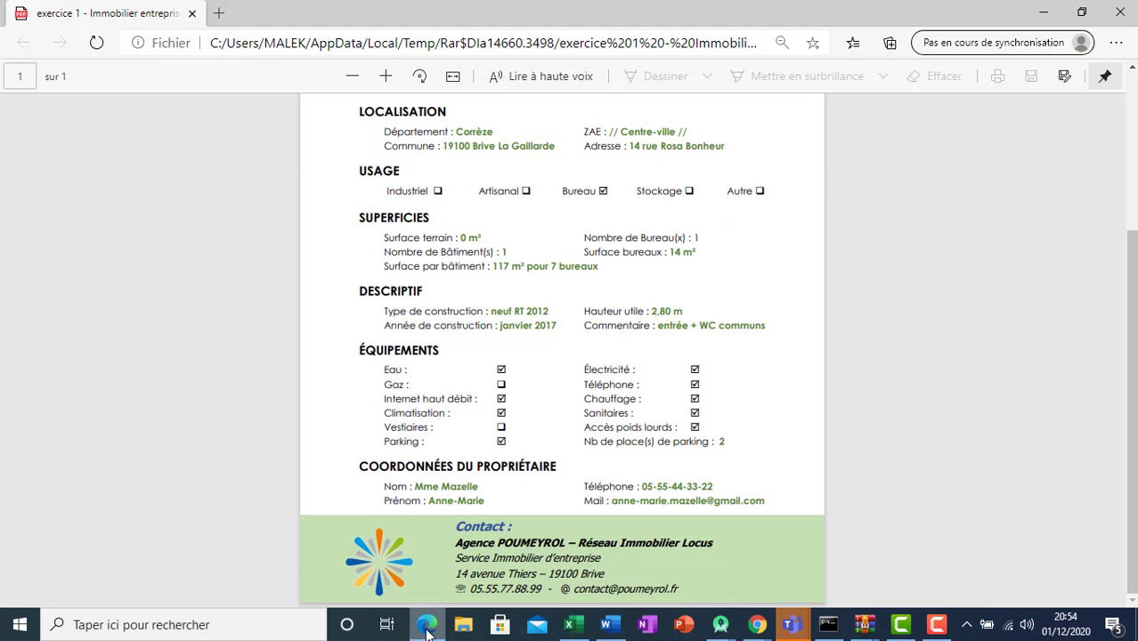
pyautogui.click(427, 627)
pyautogui.moveTo(538, 520); pyautogui.dragTo(590, 521)
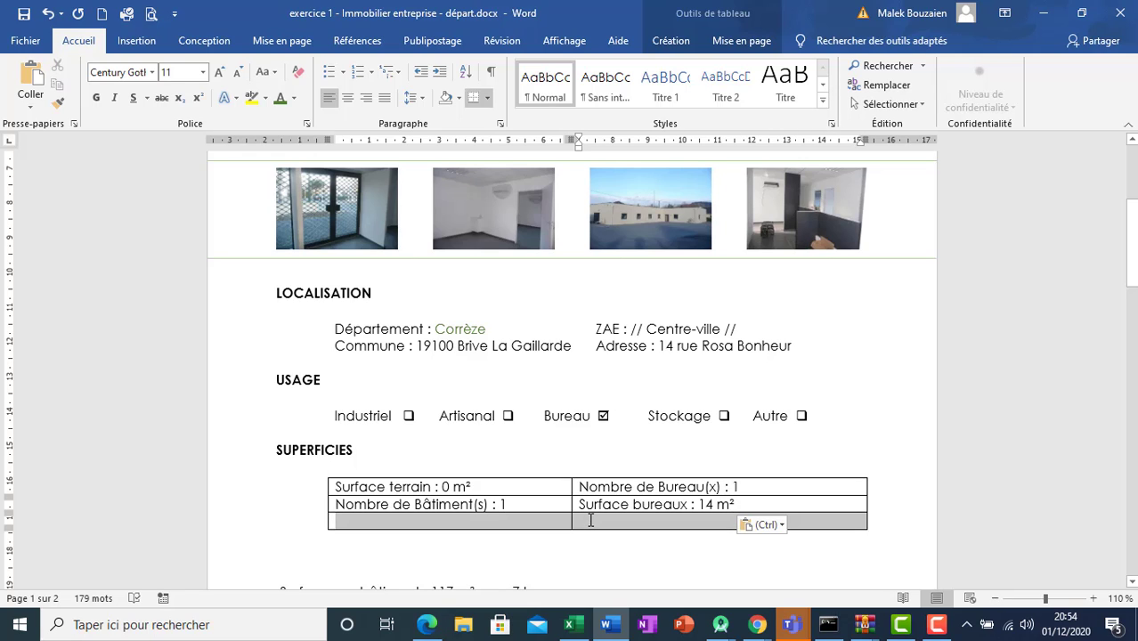
pyautogui.rightClick(590, 521)
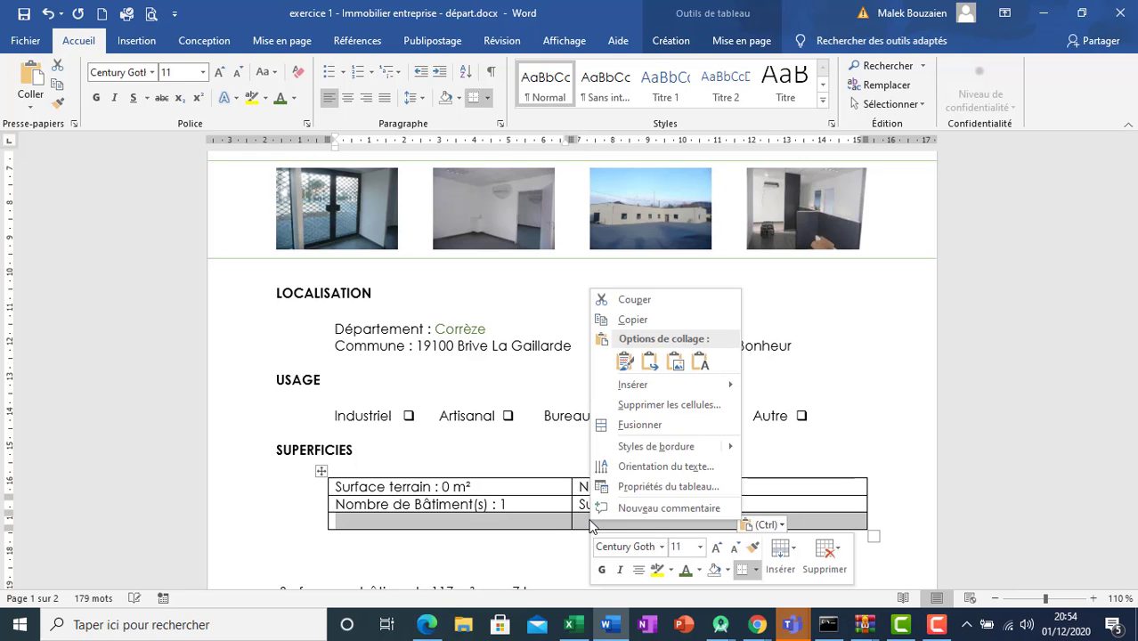
pyautogui.click(652, 425)
# - Move the line "Surface par bâtiment : 117 m² pour 7 bureaux" into the merged third row and remove the extra blank line
pyautogui.scroll(-1, 499, 586)
pyautogui.doubleClick(499, 588)
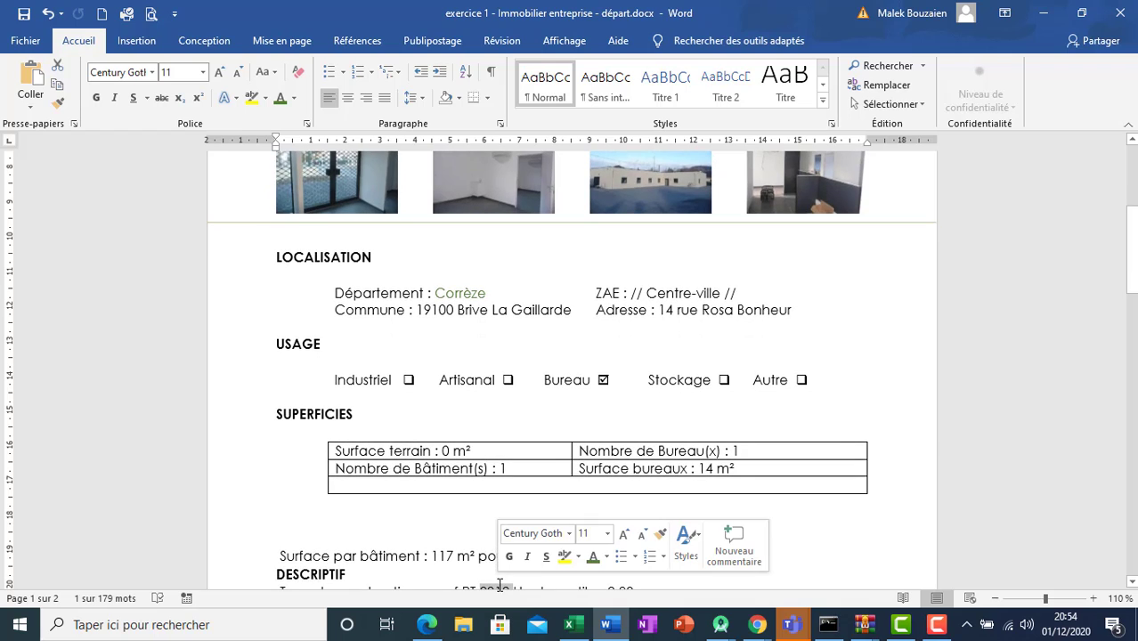
pyautogui.tripleClick(471, 556)
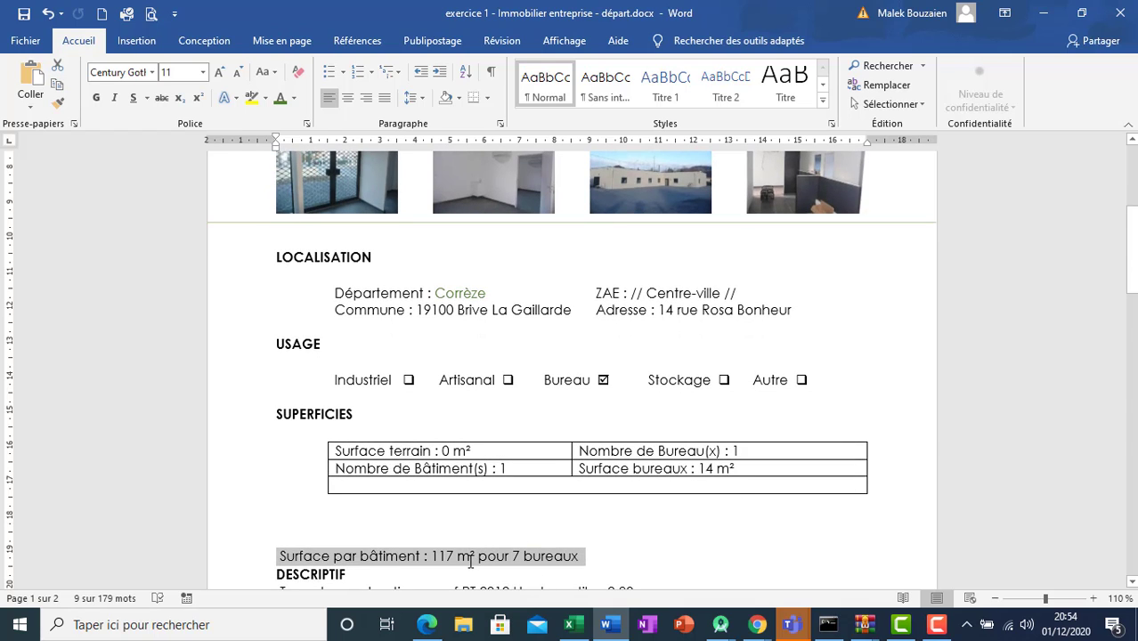
pyautogui.press('BackSpace')
pyautogui.click(433, 485)
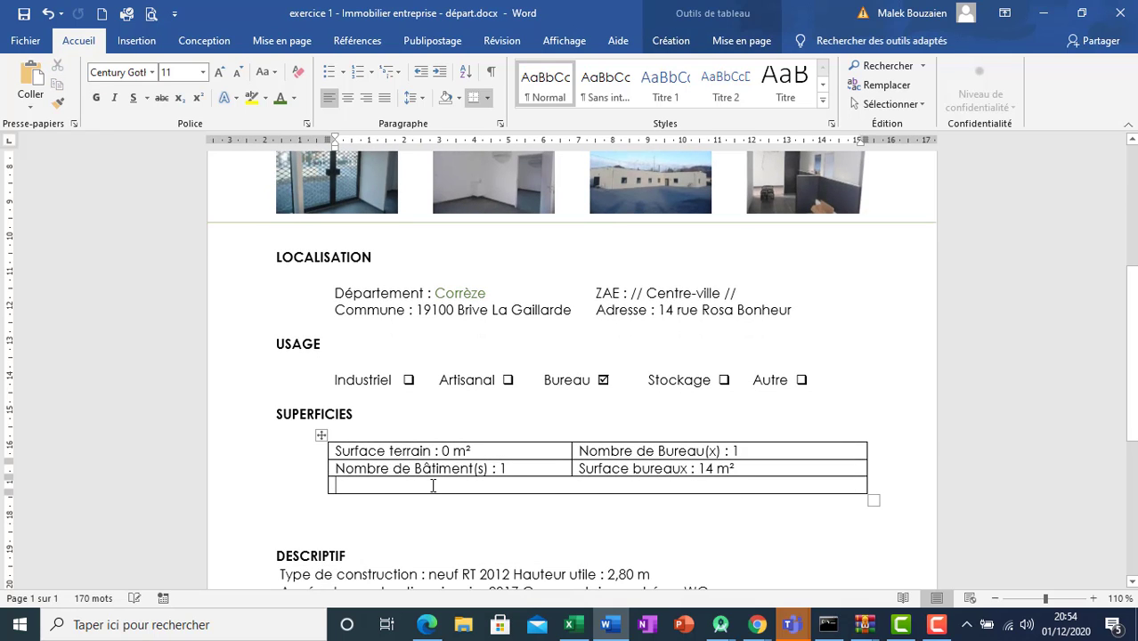
pyautogui.hotkey('ctrl', 'v')
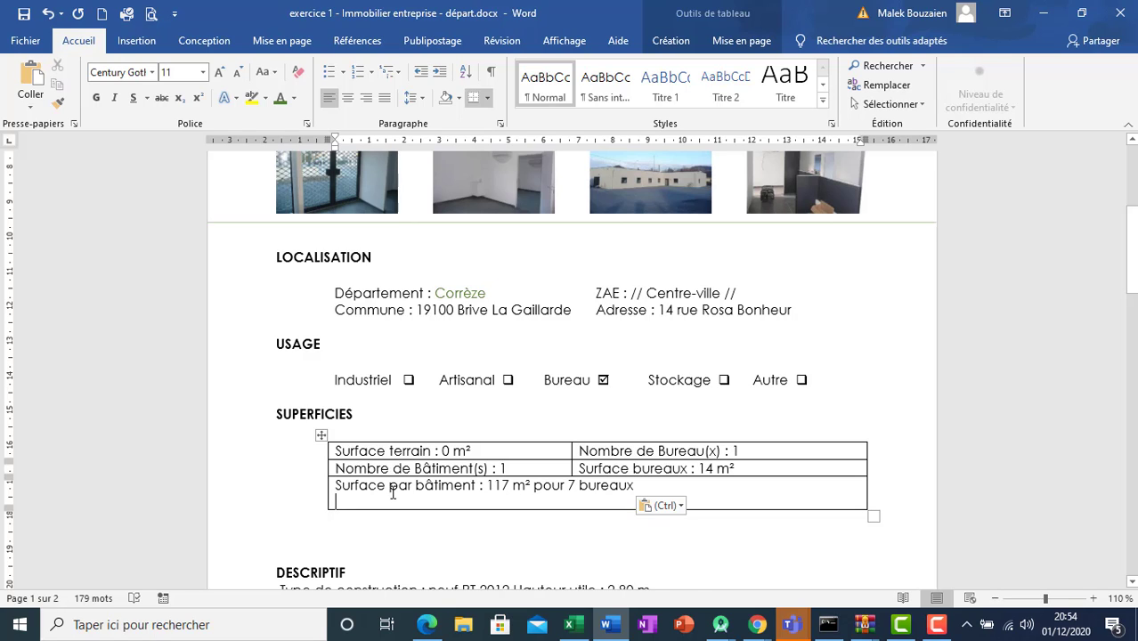
pyautogui.press('BackSpace')
# - Remove all inner and outer borders from the entire SUPERFICIES table
pyautogui.click(321, 435)
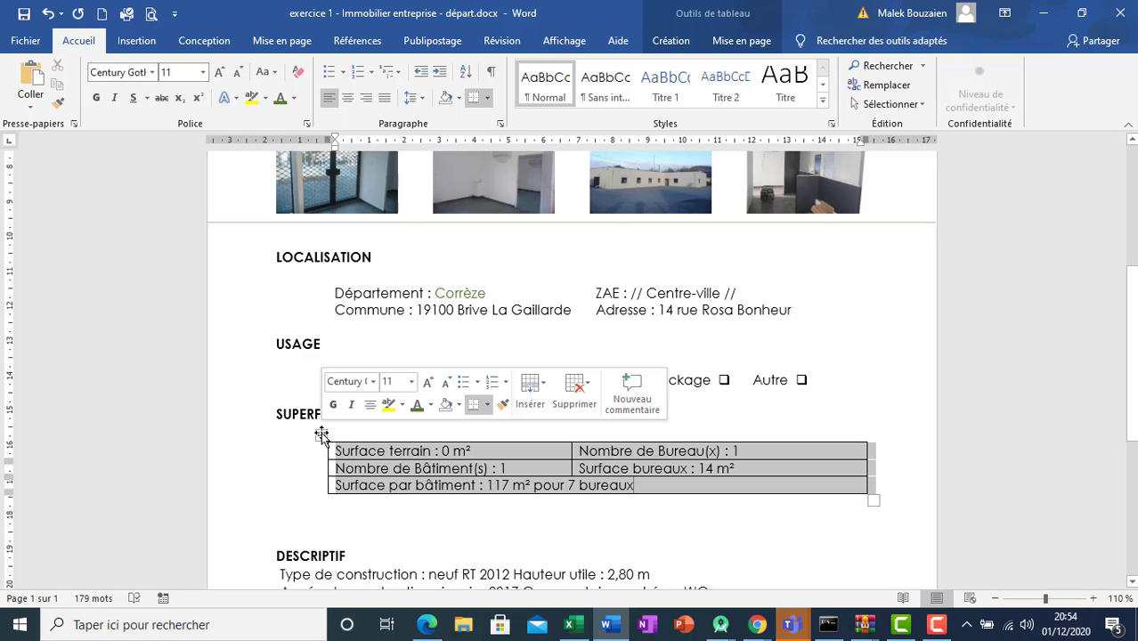
pyautogui.click(487, 98)
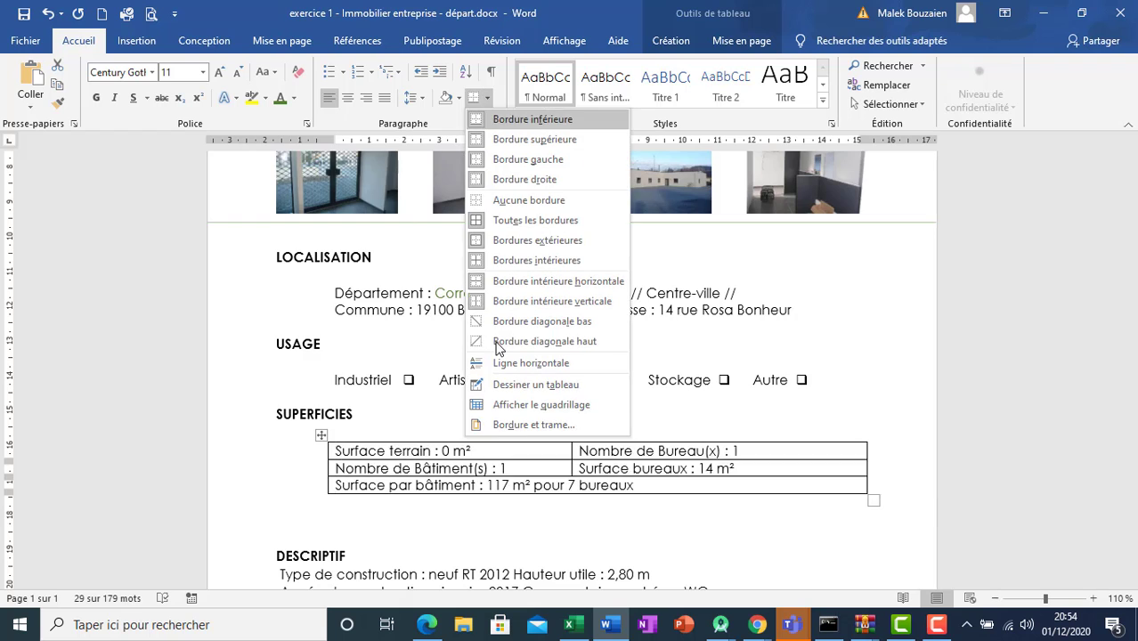
pyautogui.click(500, 424)
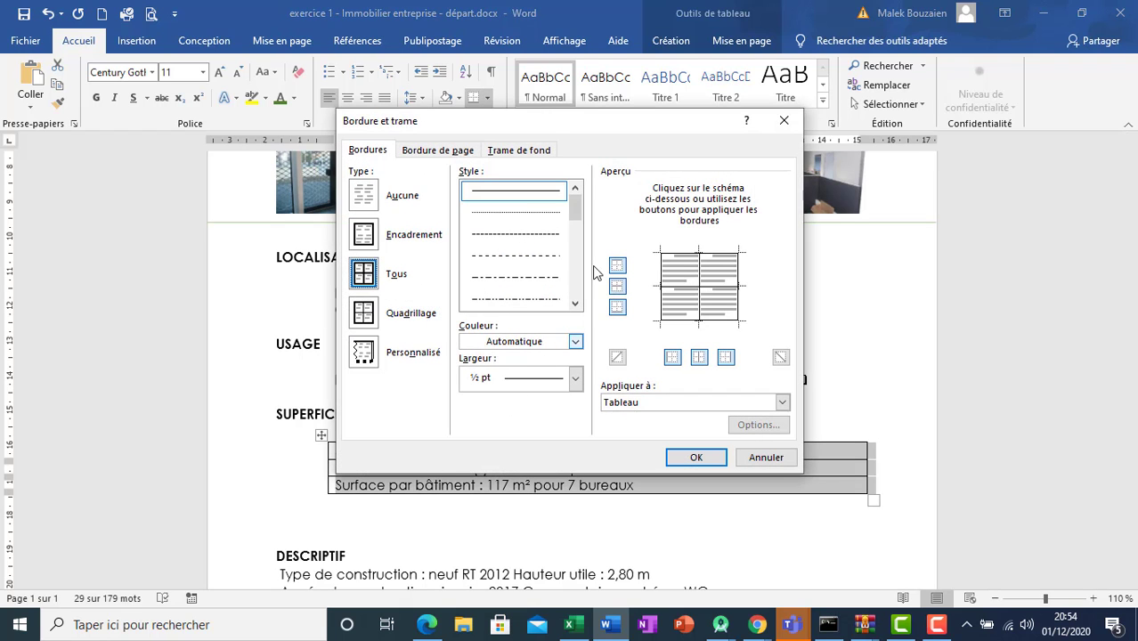
pyautogui.click(671, 282)
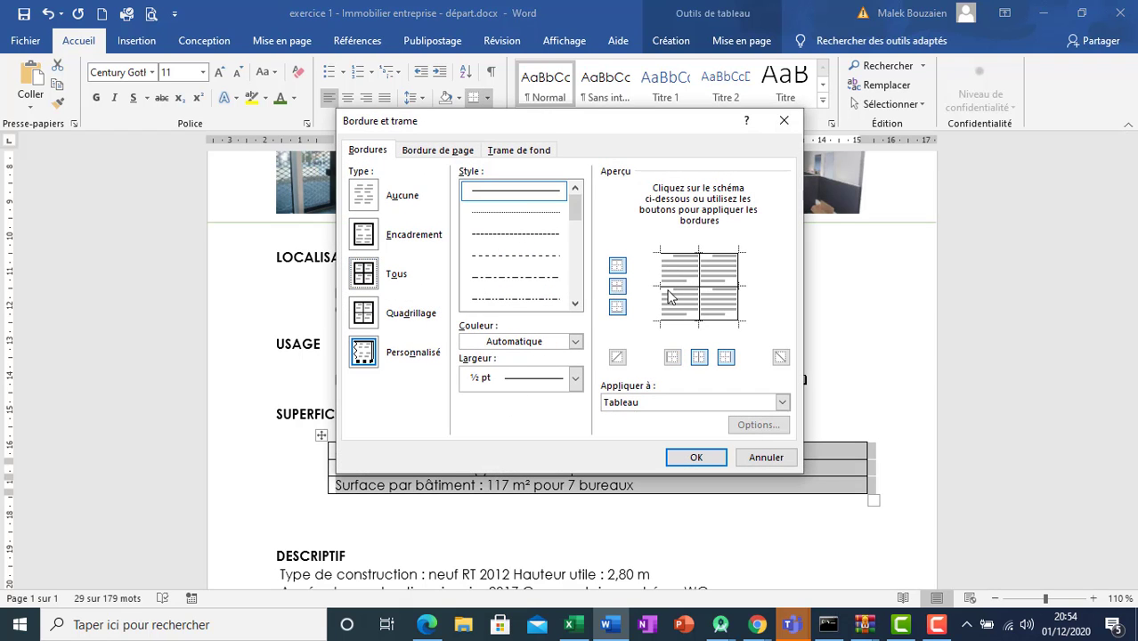
pyautogui.click(700, 276)
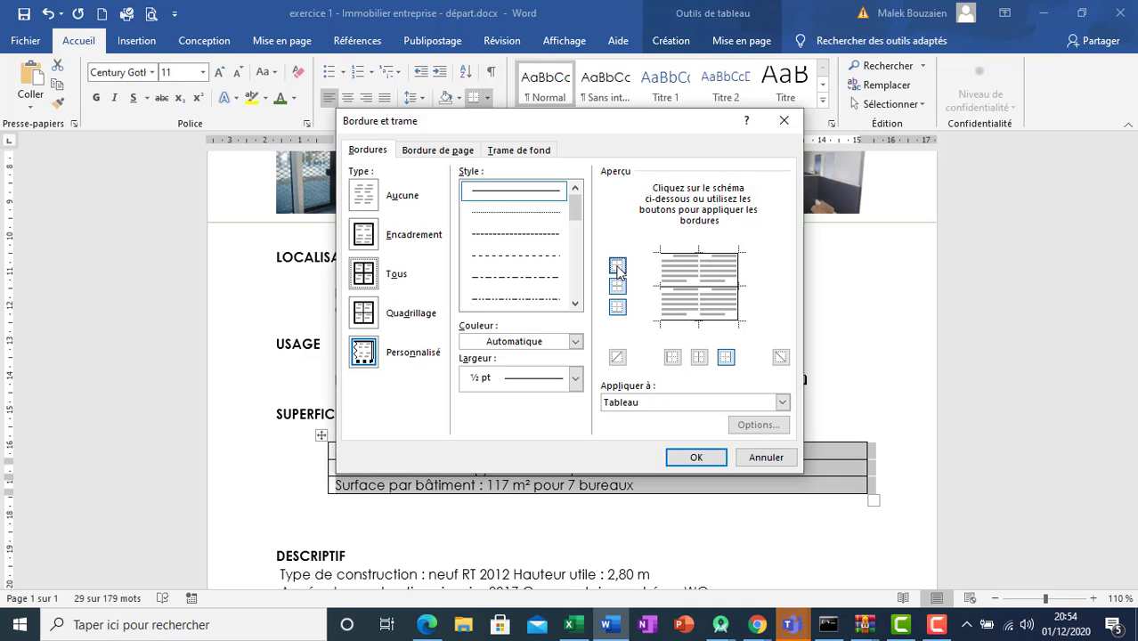
pyautogui.click(618, 266)
pyautogui.click(618, 287)
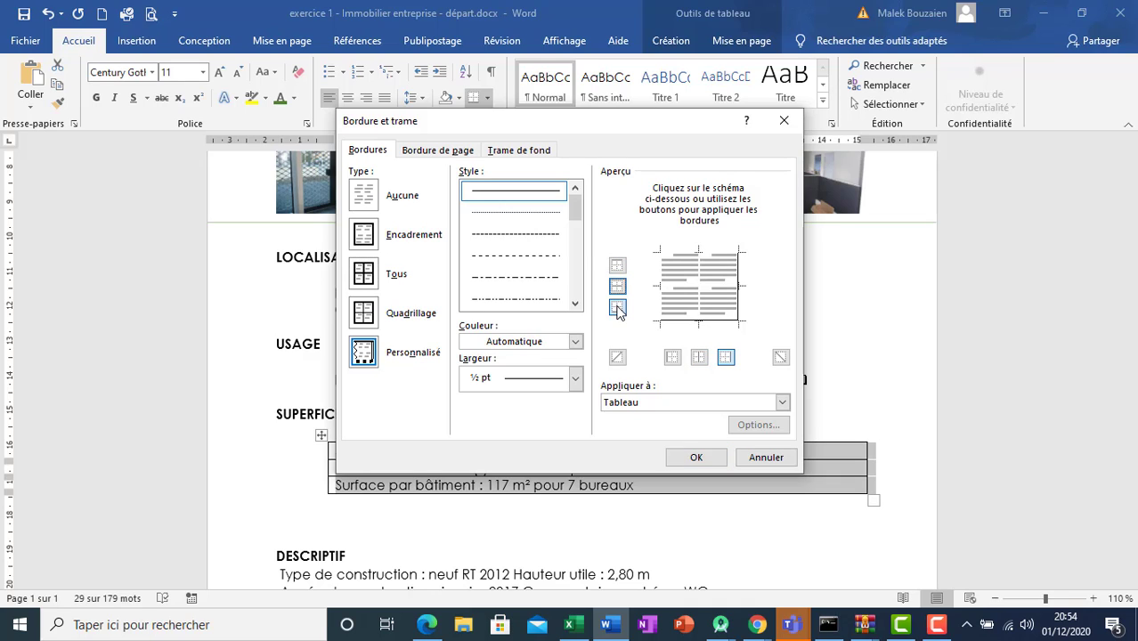
pyautogui.click(617, 306)
pyautogui.click(726, 359)
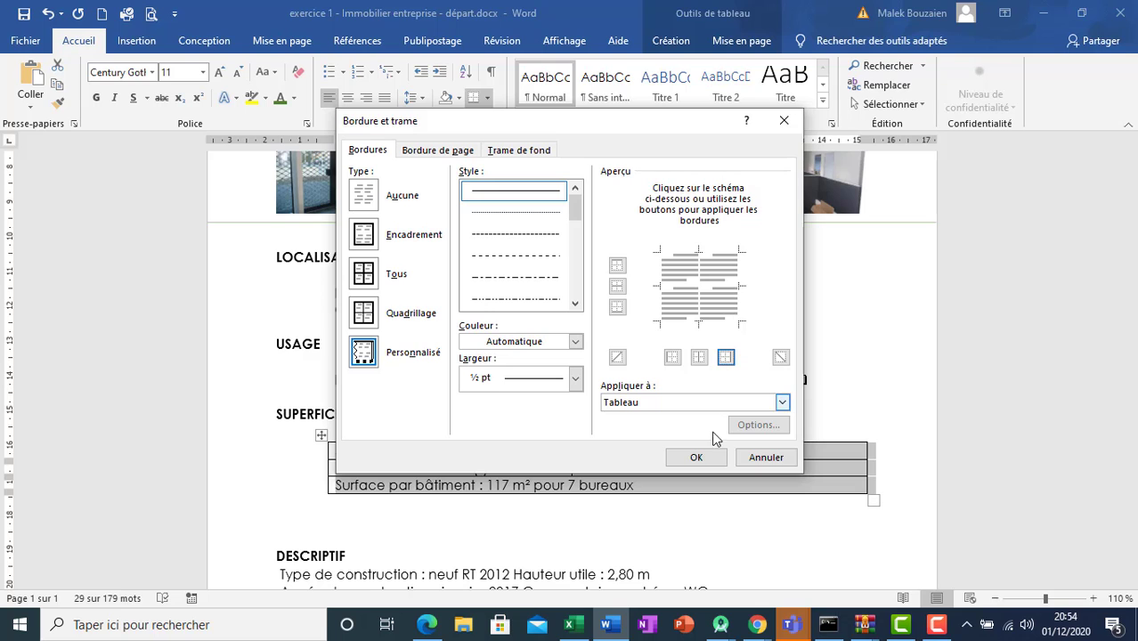
pyautogui.click(696, 457)
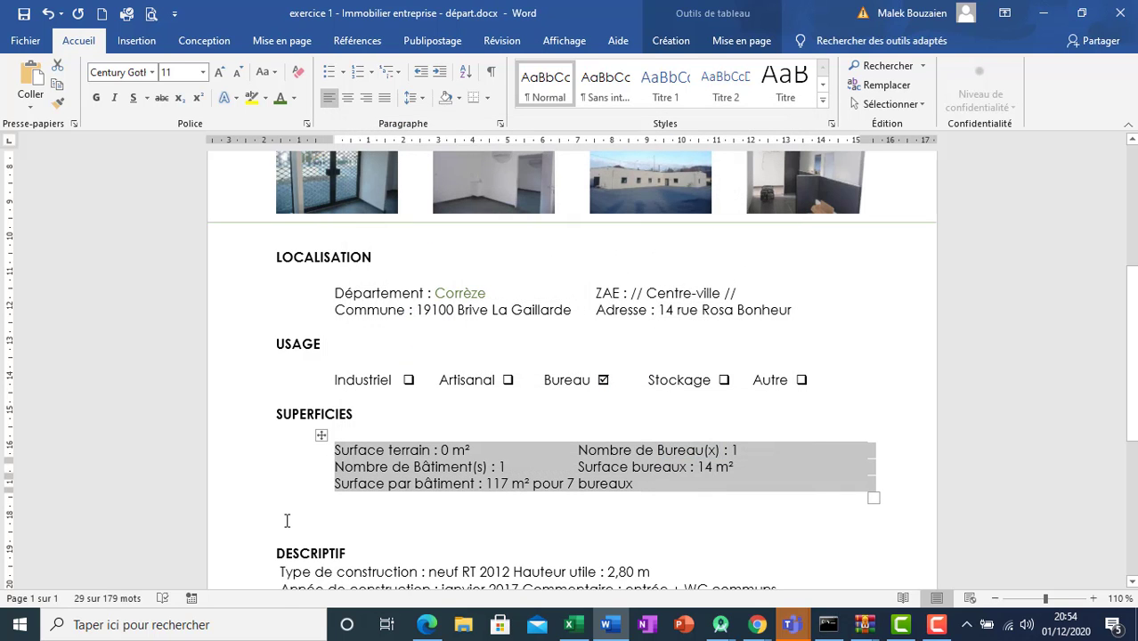
# - Delete the two surplus blank lines between the SUPERFICIES table and the DESCRIPTIF heading
pyautogui.click(287, 521)
pyautogui.press('Delete')
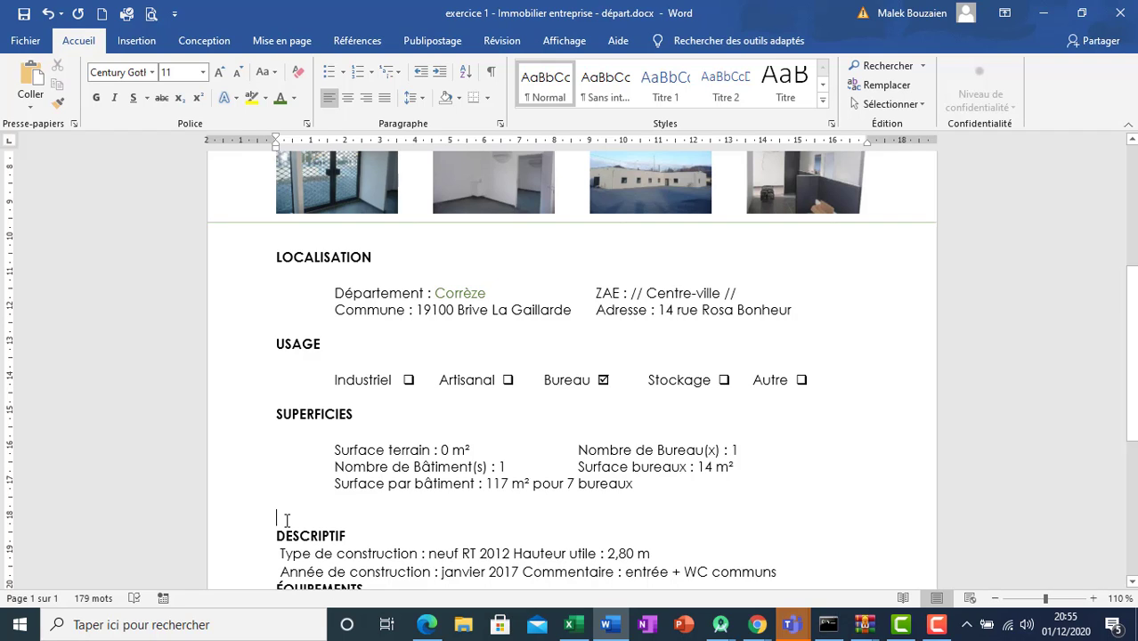
pyautogui.press('Delete')
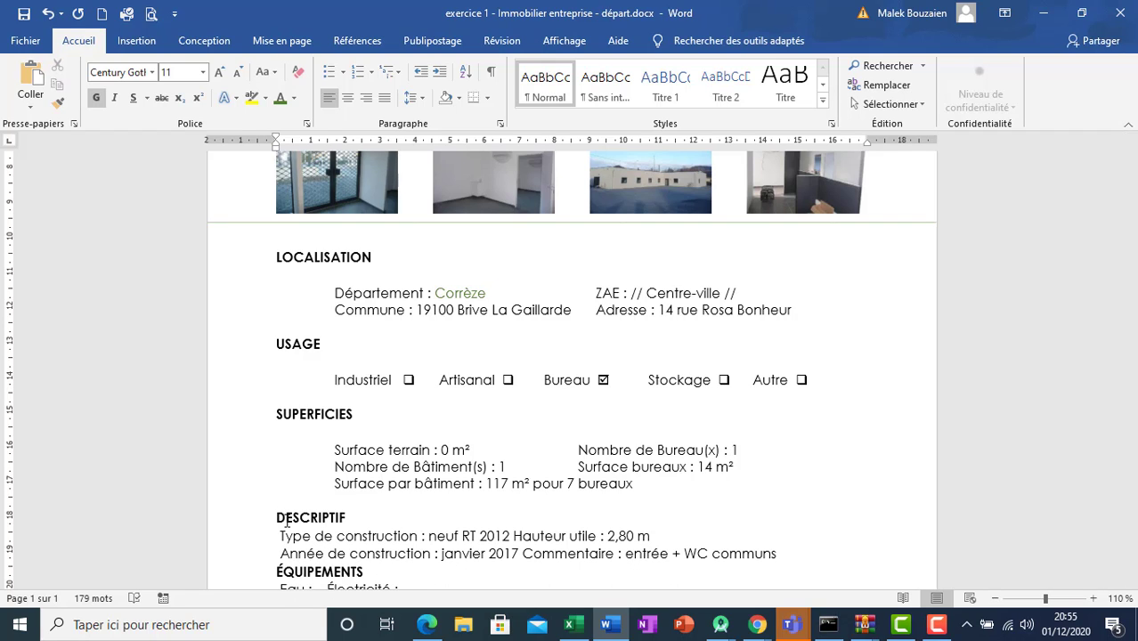
# - Following the reference PDF, insert a 2×2 table under the DESCRIPTIF heading and indent its left edge to align with the tables above
pyautogui.click(428, 624)
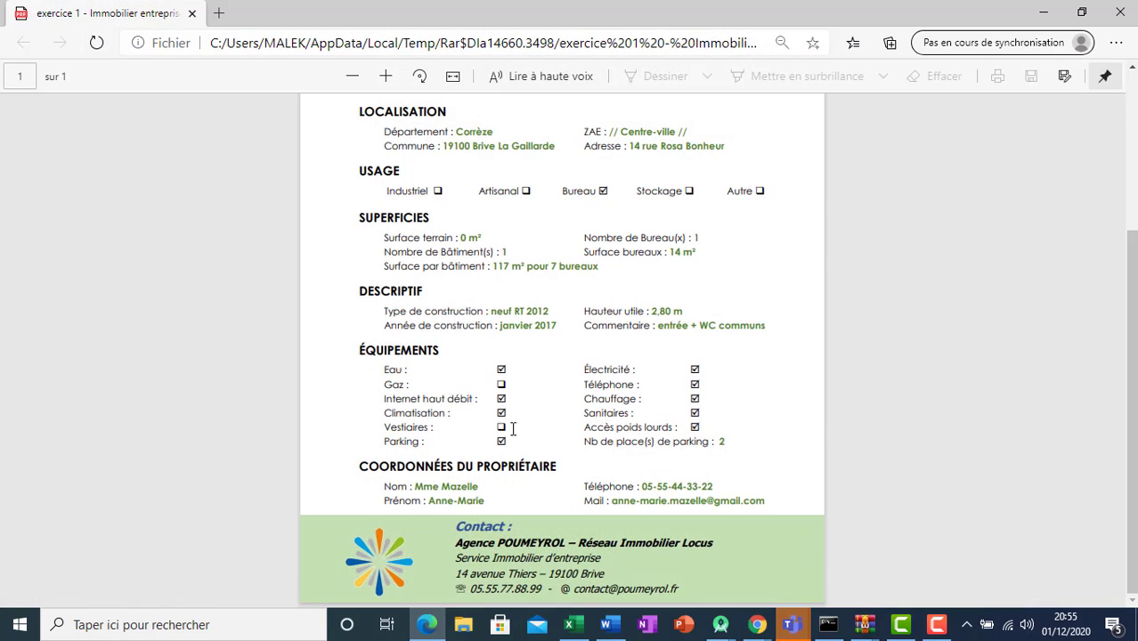
pyautogui.click(431, 626)
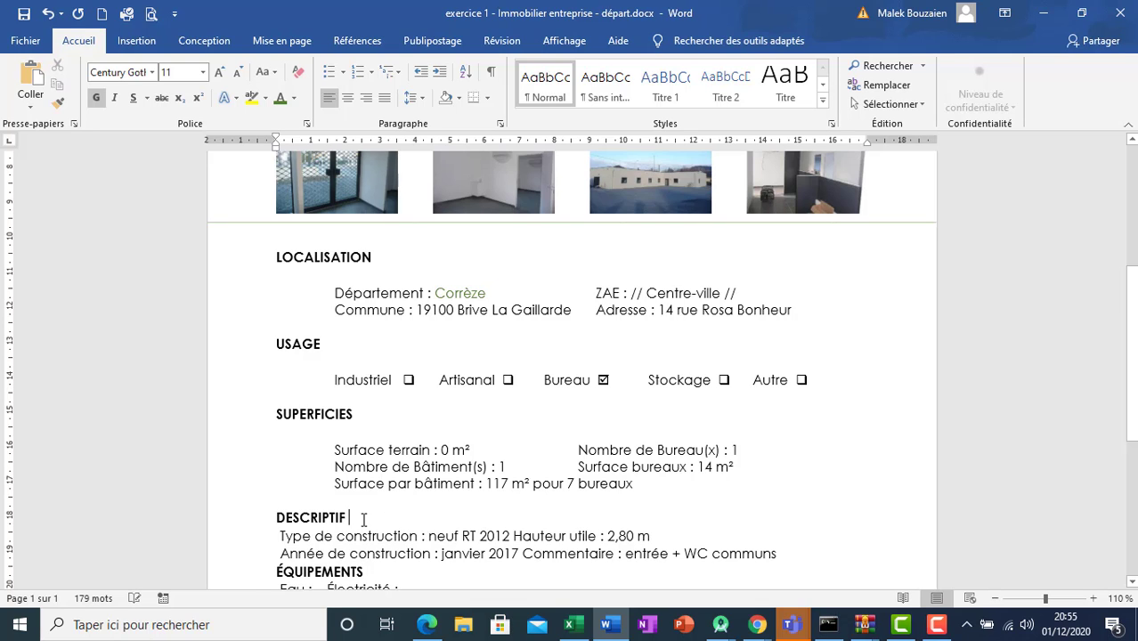
pyautogui.press('Return')
pyautogui.click(136, 41)
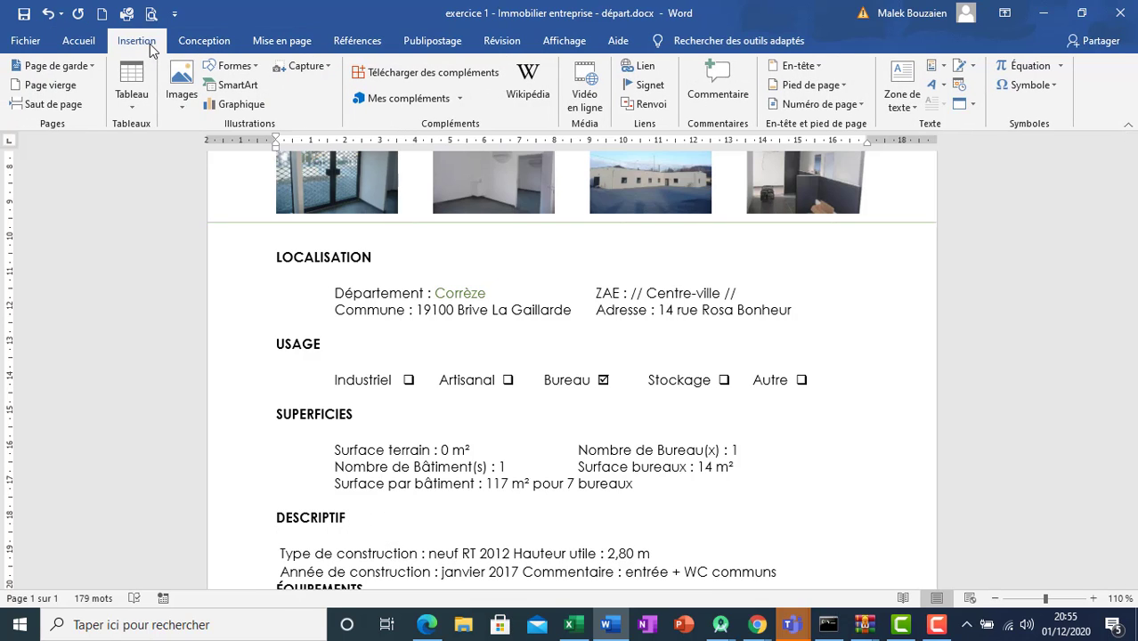
pyautogui.click(136, 96)
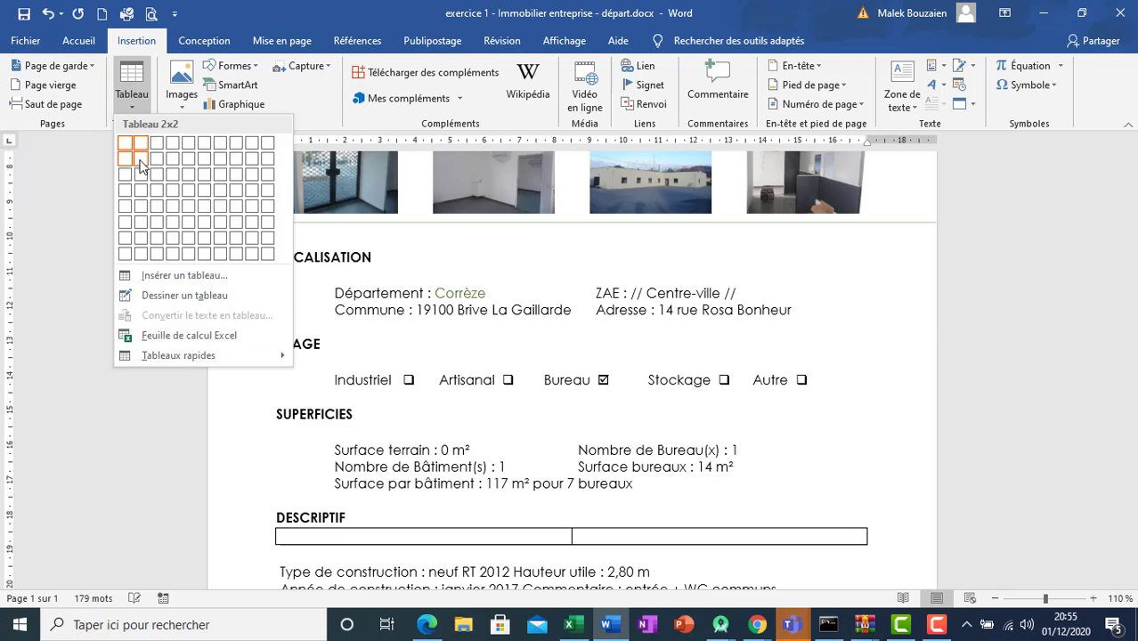
pyautogui.click(140, 159)
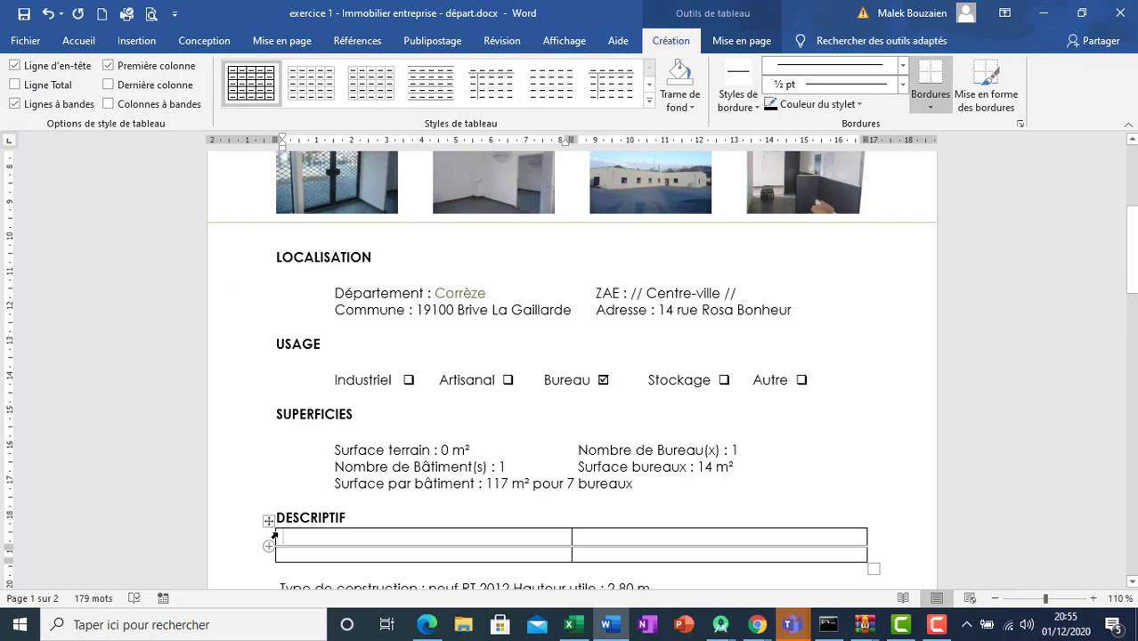
pyautogui.moveTo(276, 538); pyautogui.dragTo(331, 527)
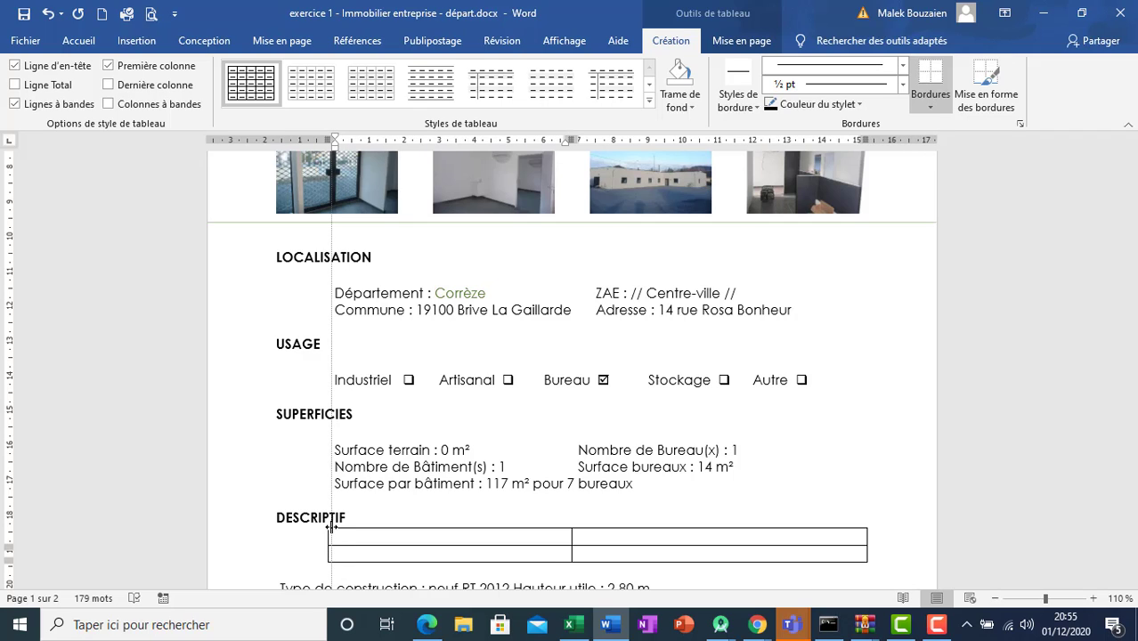
pyautogui.click(330, 381)
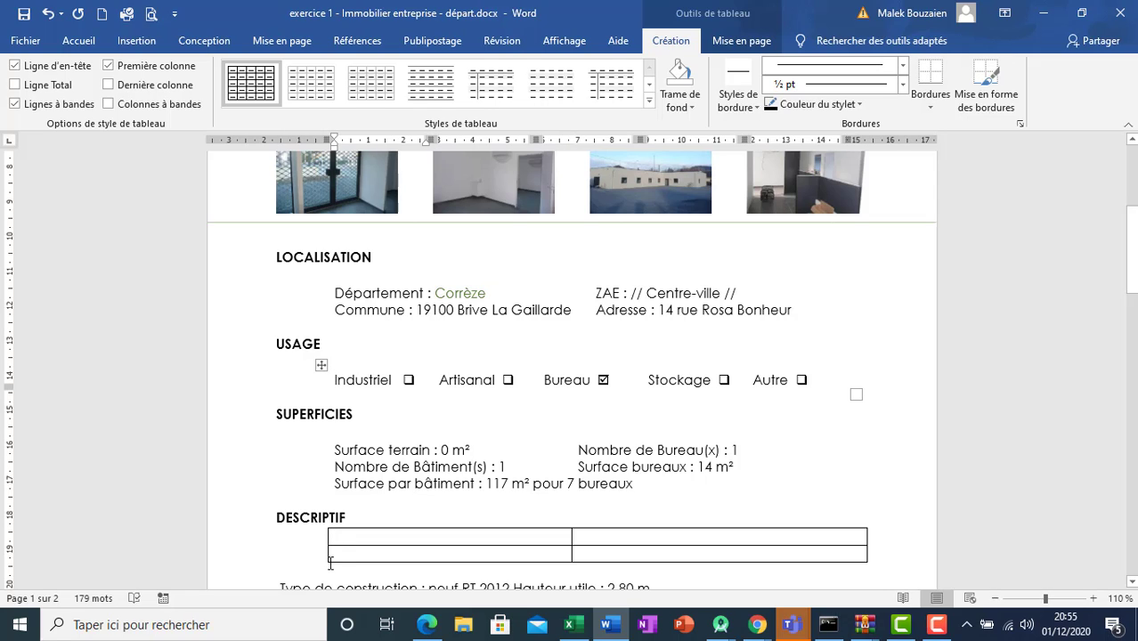
# - Move "Type de construction : neuf" into the first cell of the DESCRIPTIF table's first row
pyautogui.moveTo(283, 586); pyautogui.dragTo(445, 587)
pyautogui.hotkey('ctrl', 'c')
pyautogui.press('Delete')
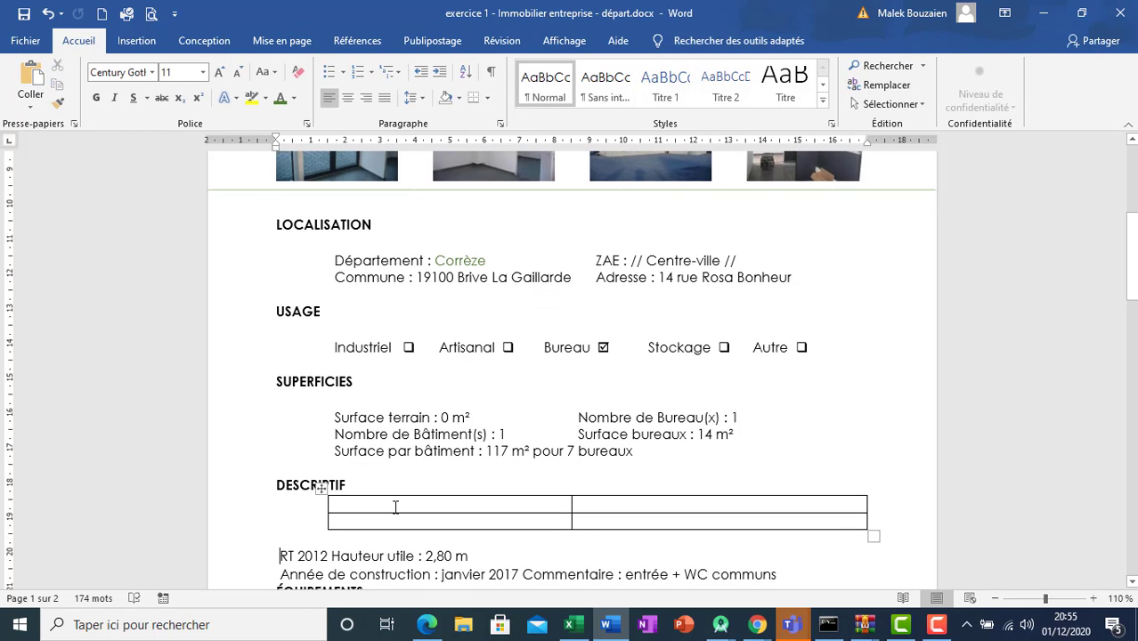
pyautogui.click(395, 506)
pyautogui.hotkey('ctrl', 'v')
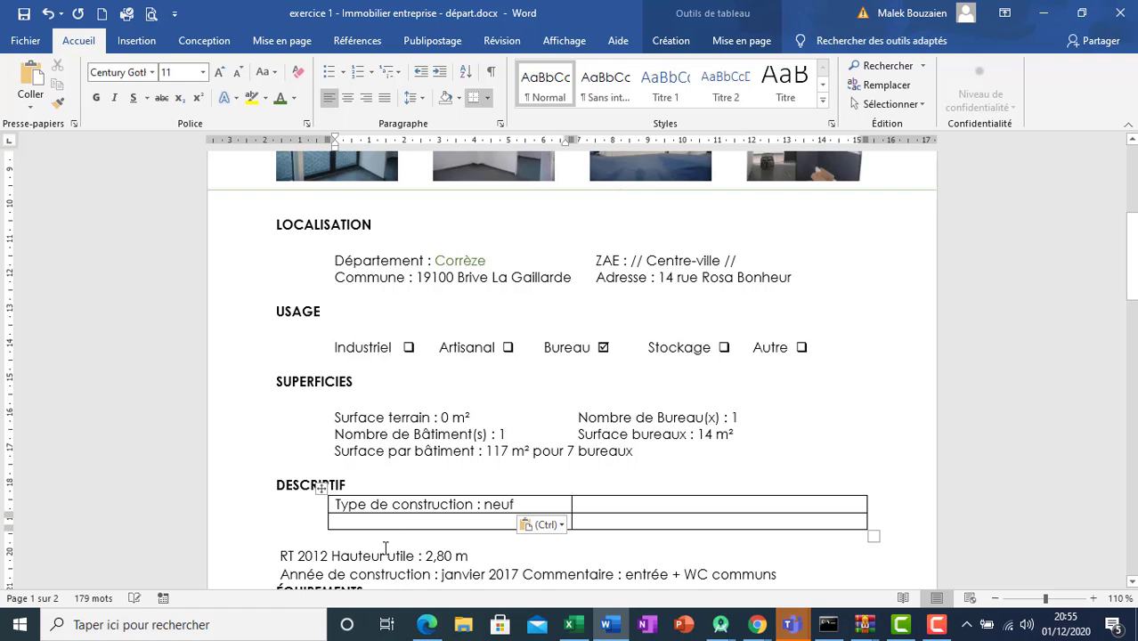
# - Move "RT 2012 Hauteur utile : 2,80 m" into the second cell of the first row and check it against the reference PDF
pyautogui.moveTo(279, 557); pyautogui.dragTo(472, 557)
pyautogui.hotkey('ctrl', 'x')
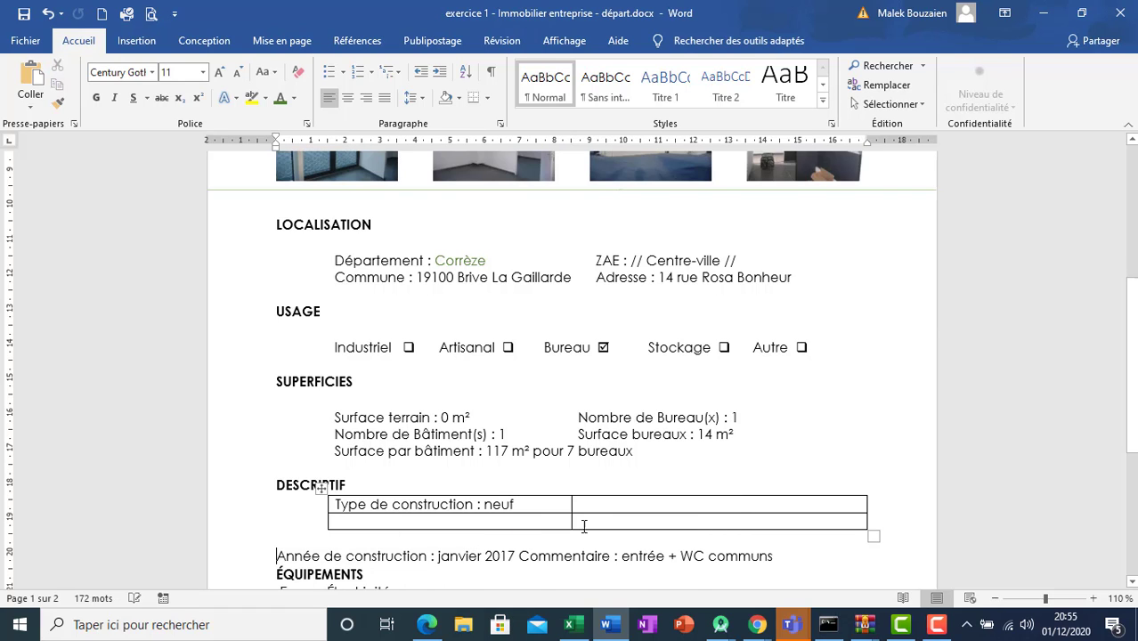
pyautogui.click(597, 505)
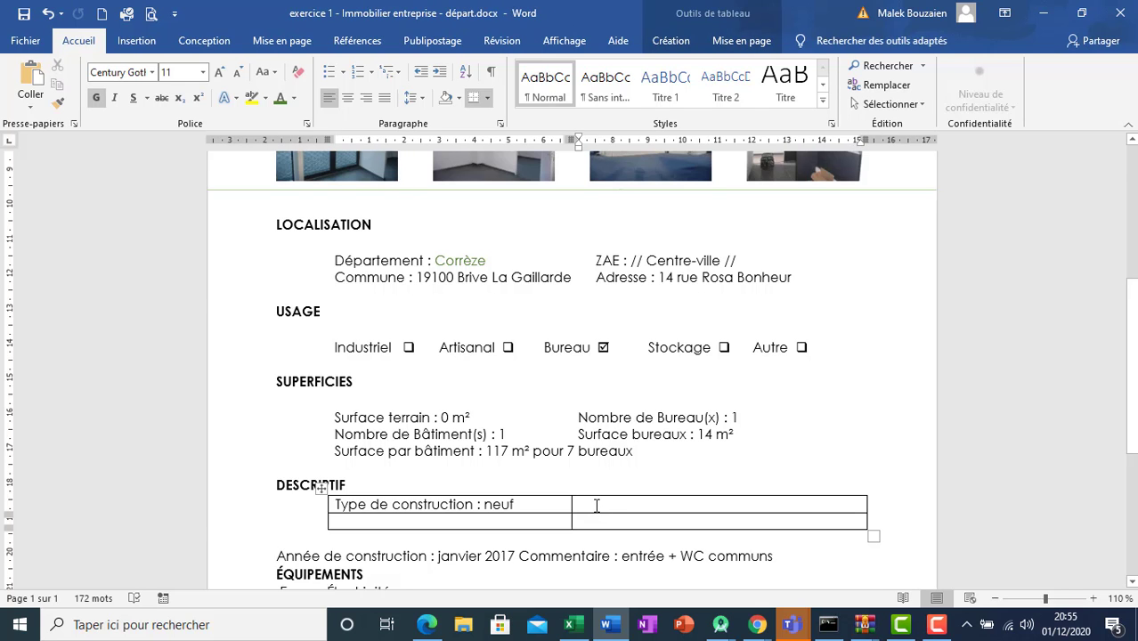
pyautogui.hotkey('ctrl', 'v')
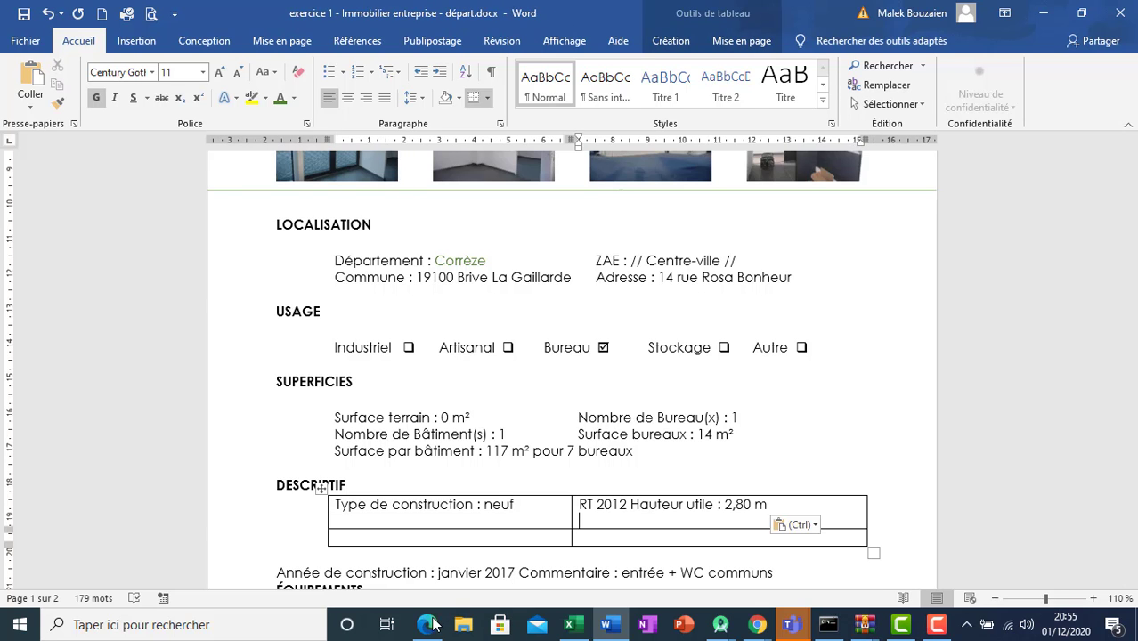
pyautogui.click(431, 626)
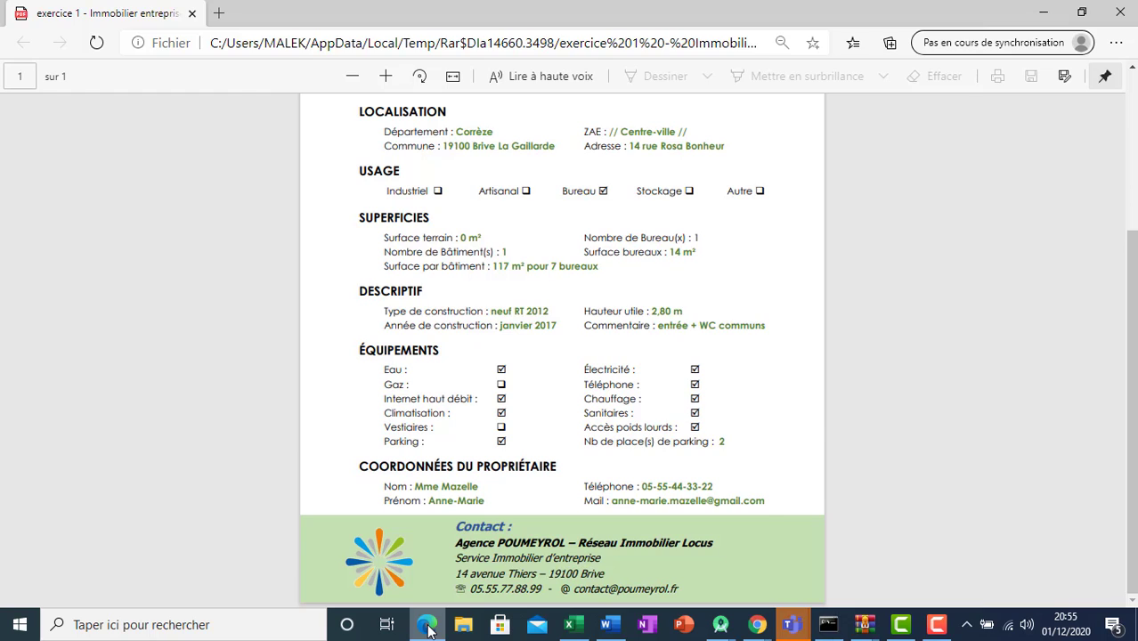
pyautogui.click(428, 626)
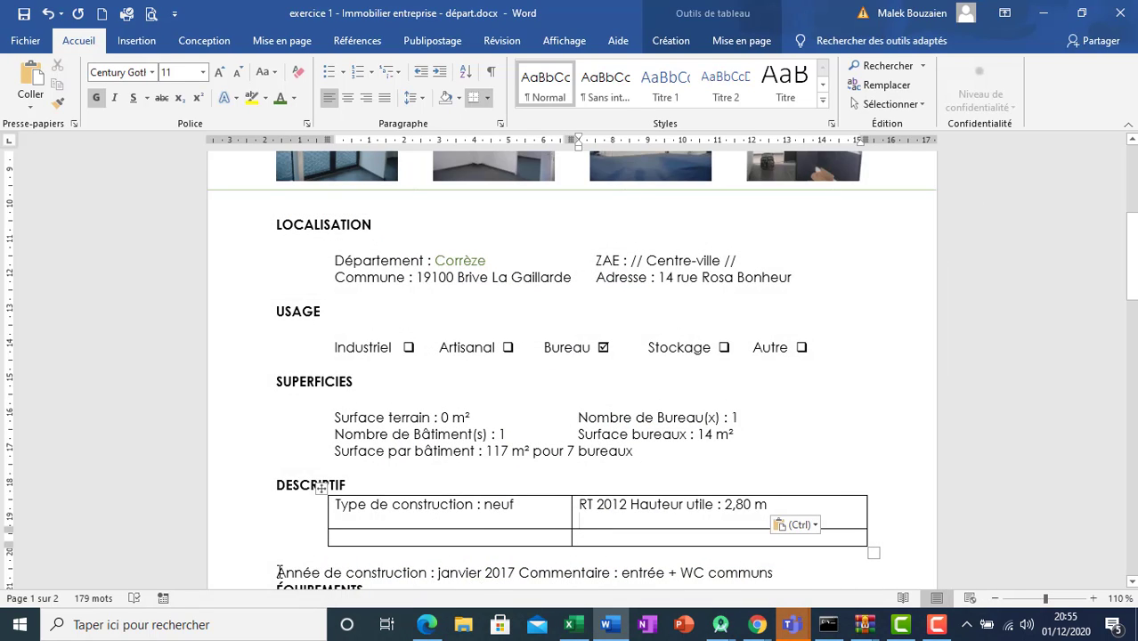
# - Move "Année de construction : janvier 2017" into the second row's first cell and widen the first column to fit it on one line
pyautogui.moveTo(279, 573); pyautogui.dragTo(502, 573)
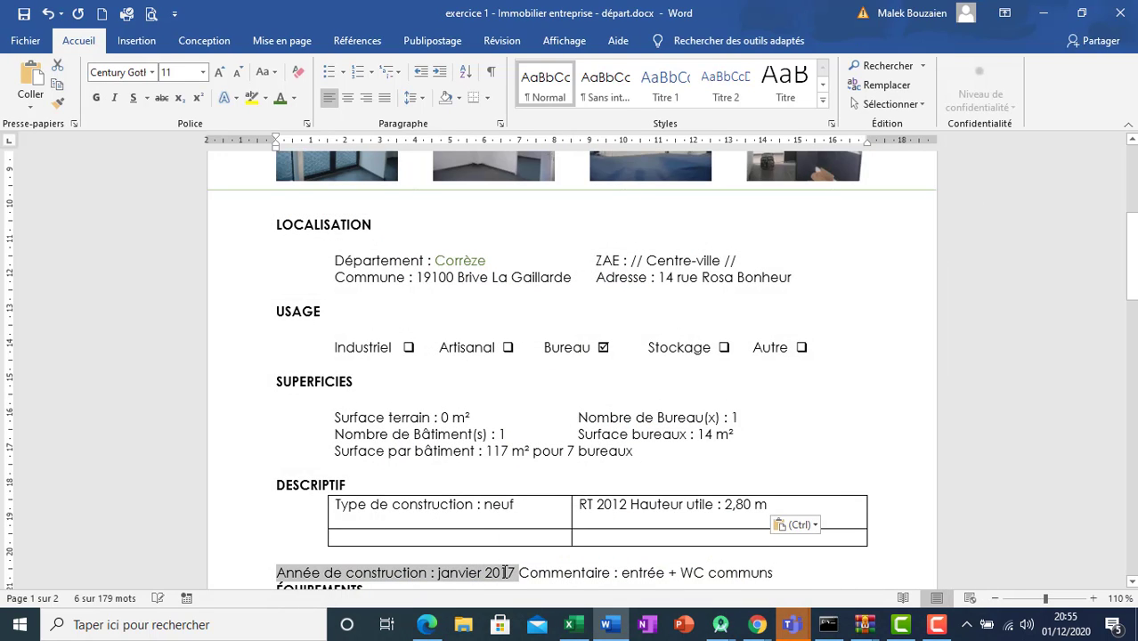
pyautogui.hotkey('ctrl', 'x')
pyautogui.click(438, 539)
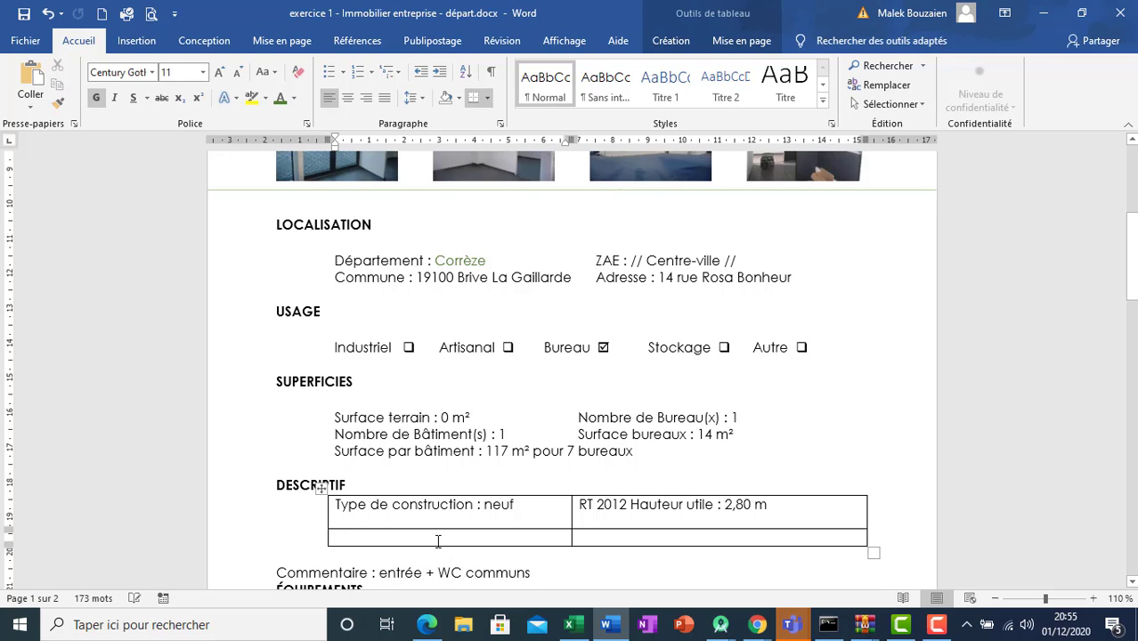
pyautogui.hotkey('ctrl', 'v')
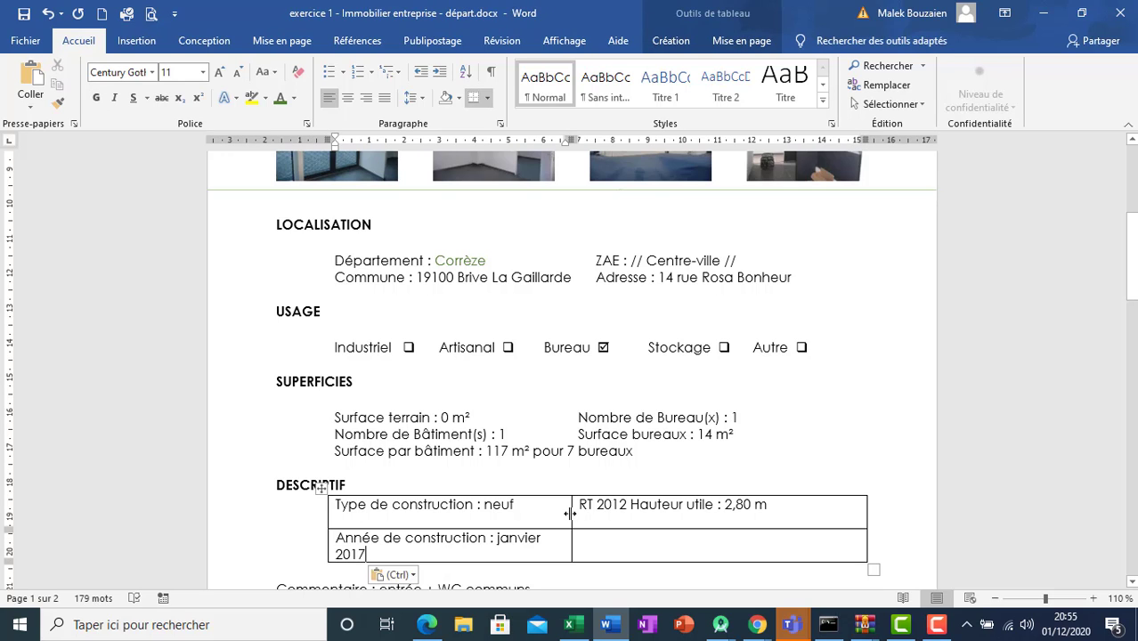
pyautogui.moveTo(570, 514); pyautogui.dragTo(580, 514)
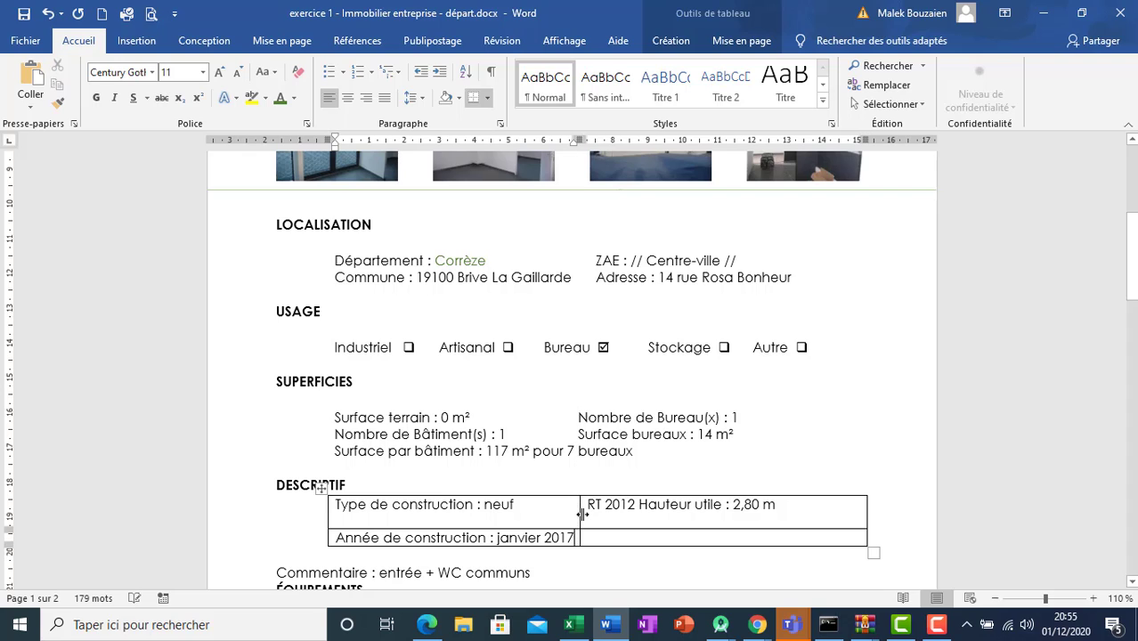
# - Move "Commentaire : entrée + WC communs" into the second cell of the second row and remove the extra blank line
pyautogui.tripleClick(491, 572)
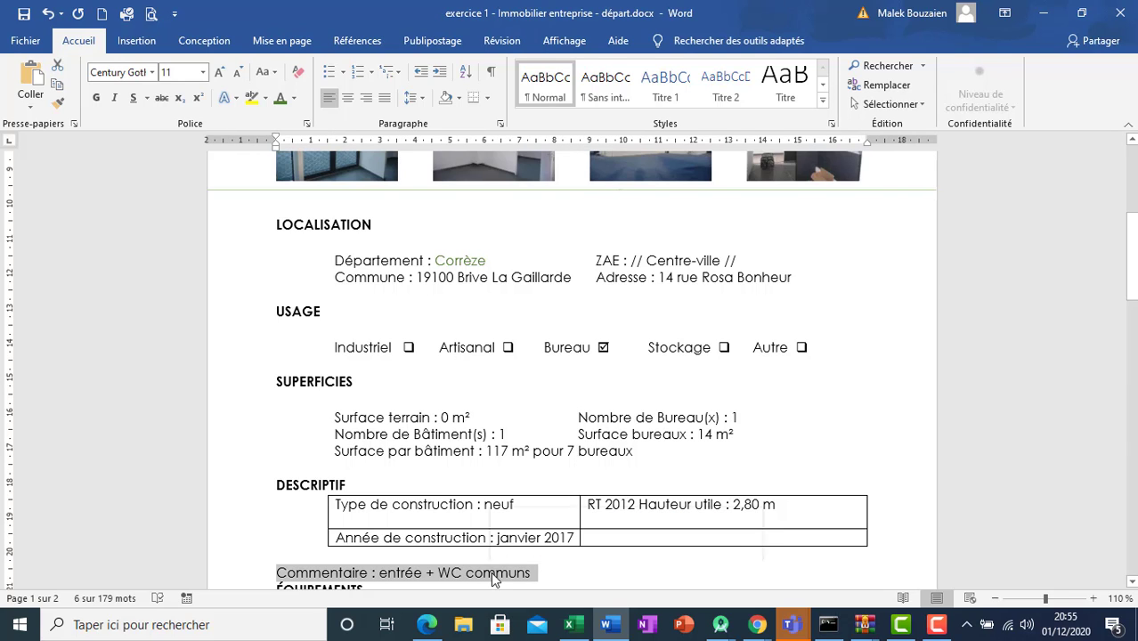
pyautogui.hotkey('ctrl', 'x')
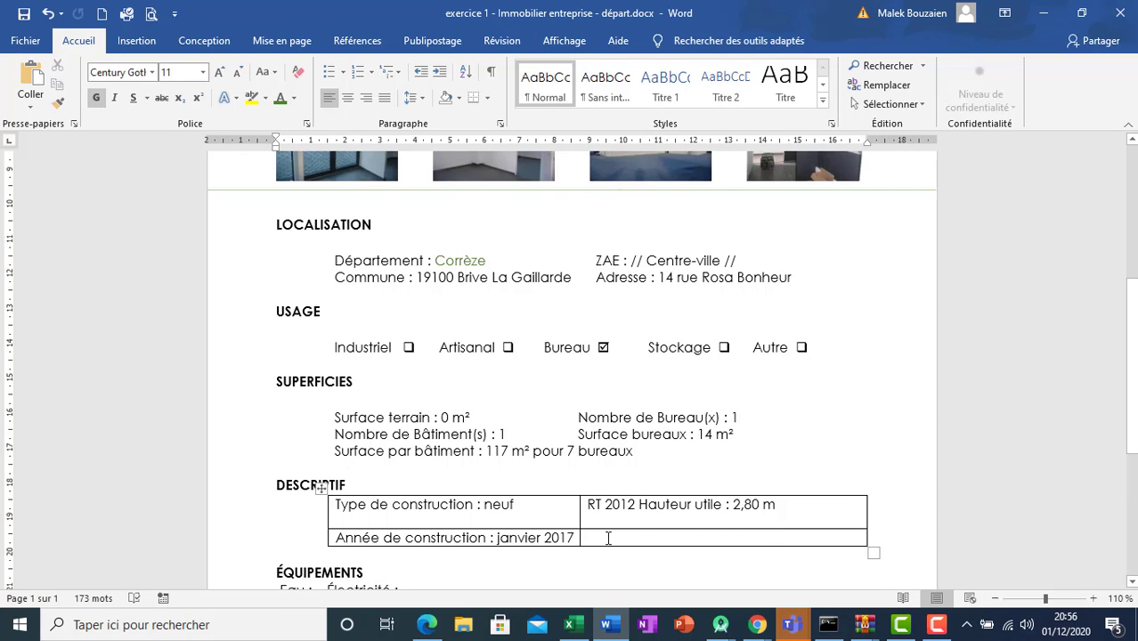
pyautogui.click(608, 538)
pyautogui.hotkey('ctrl', 'v')
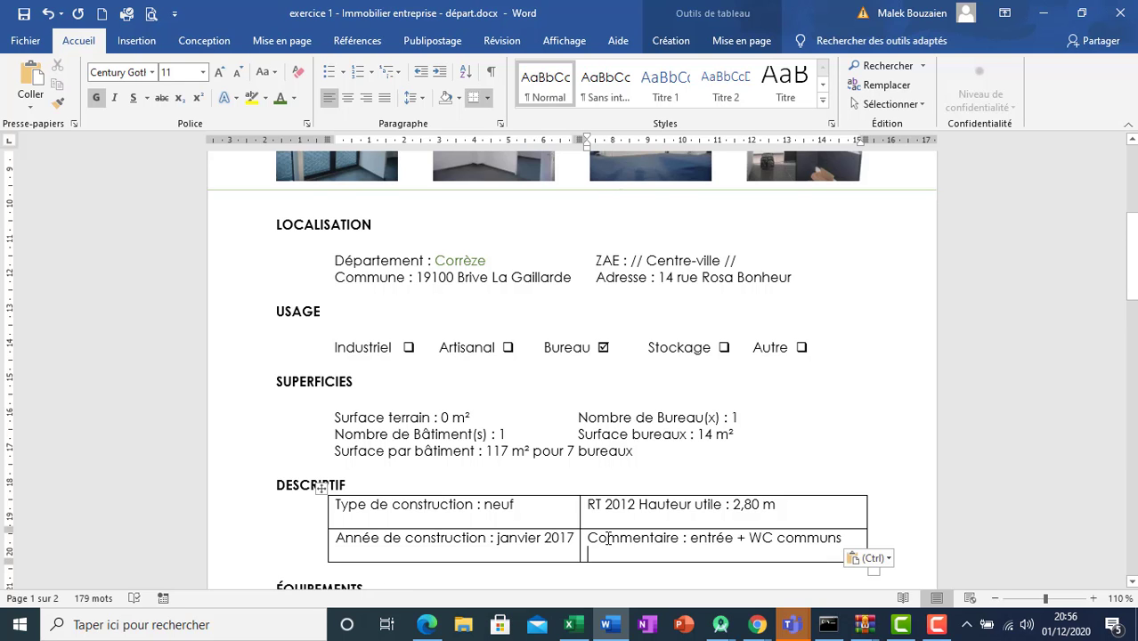
pyautogui.press('BackSpace')
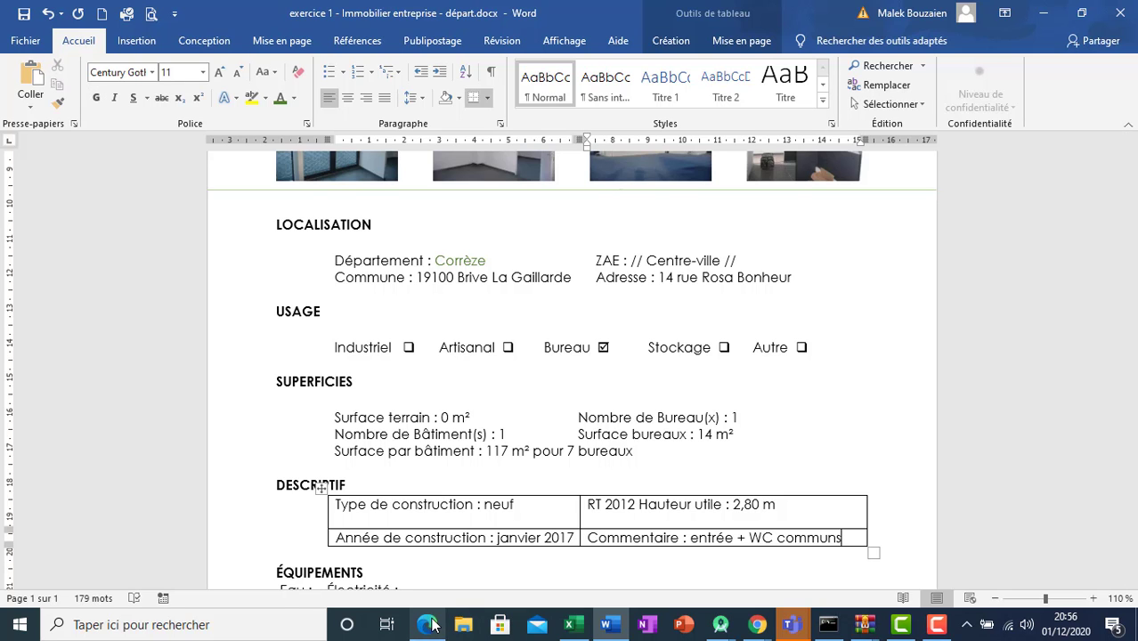
# - Compare with the reference PDF and widen the first columns of the SUPERFICIES and DESCRIPTIF tables to align their second columns with LOCALISATION
pyautogui.click(429, 626)
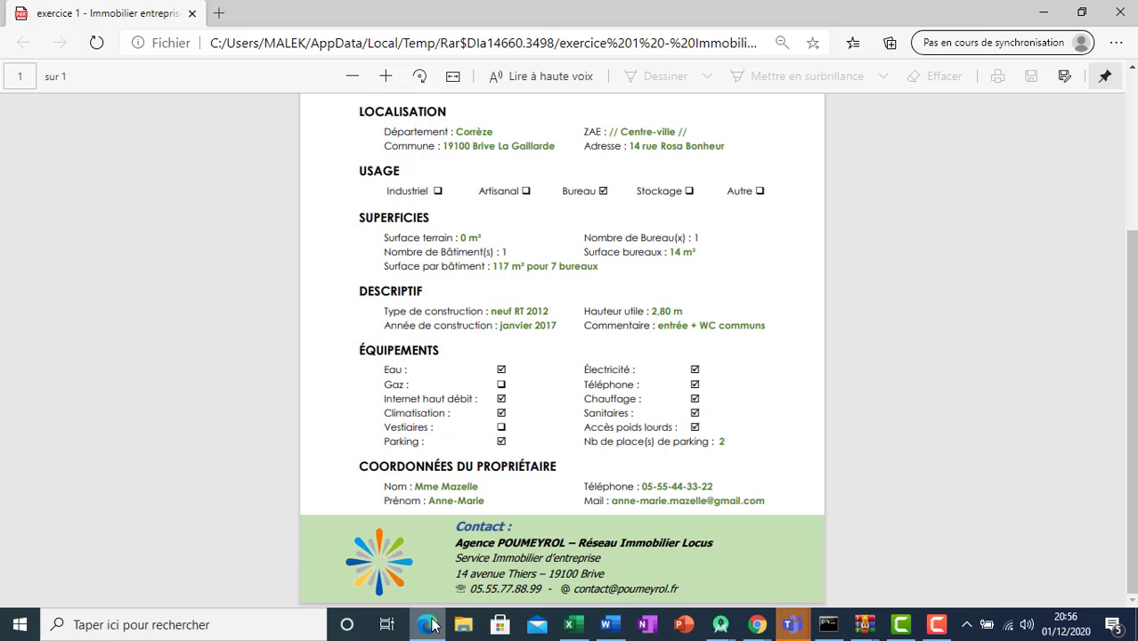
pyautogui.click(431, 626)
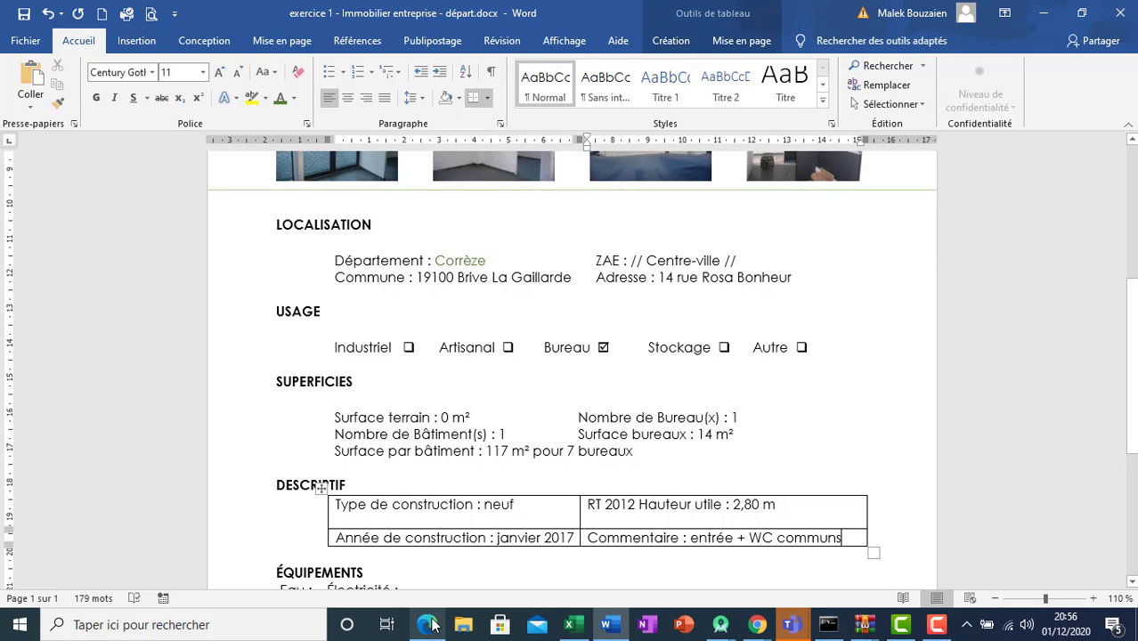
pyautogui.click(431, 627)
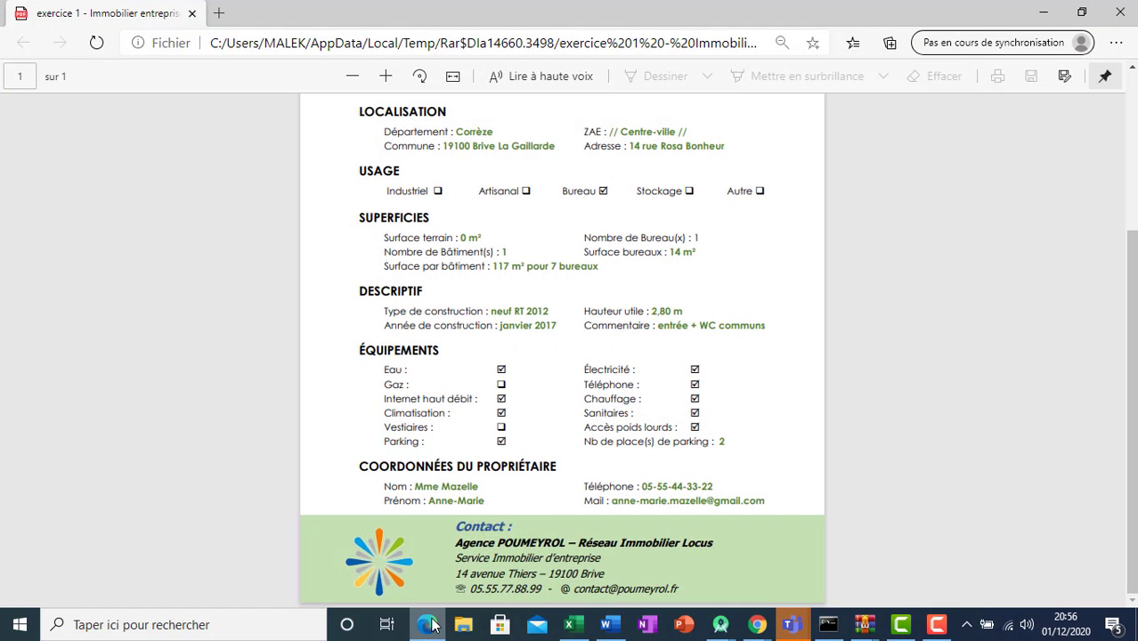
pyautogui.click(431, 626)
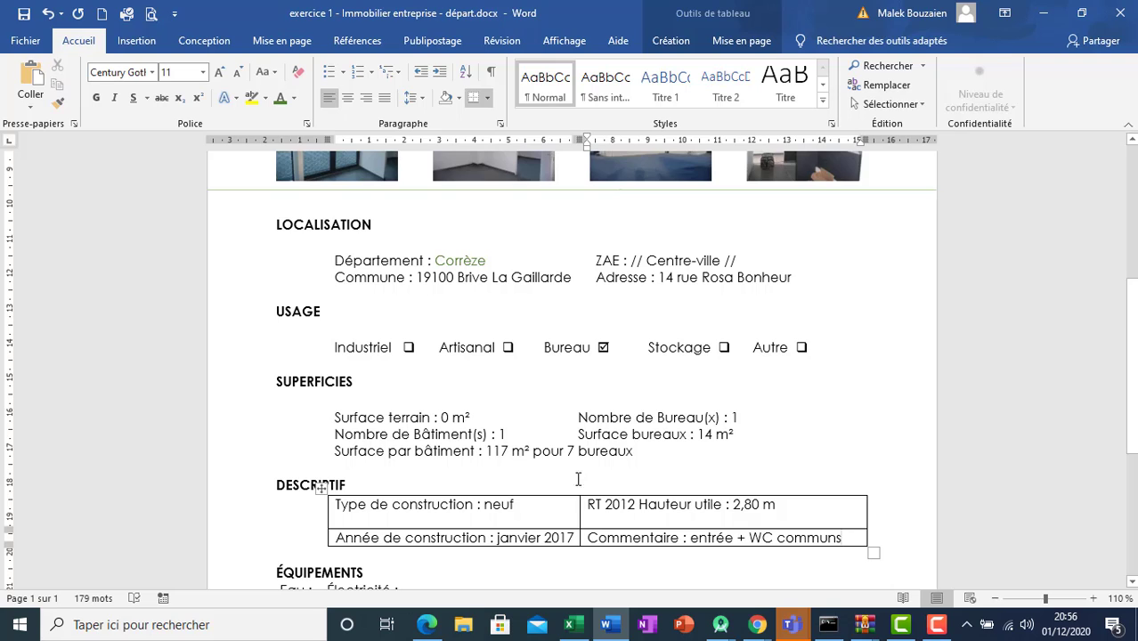
pyautogui.click(579, 416)
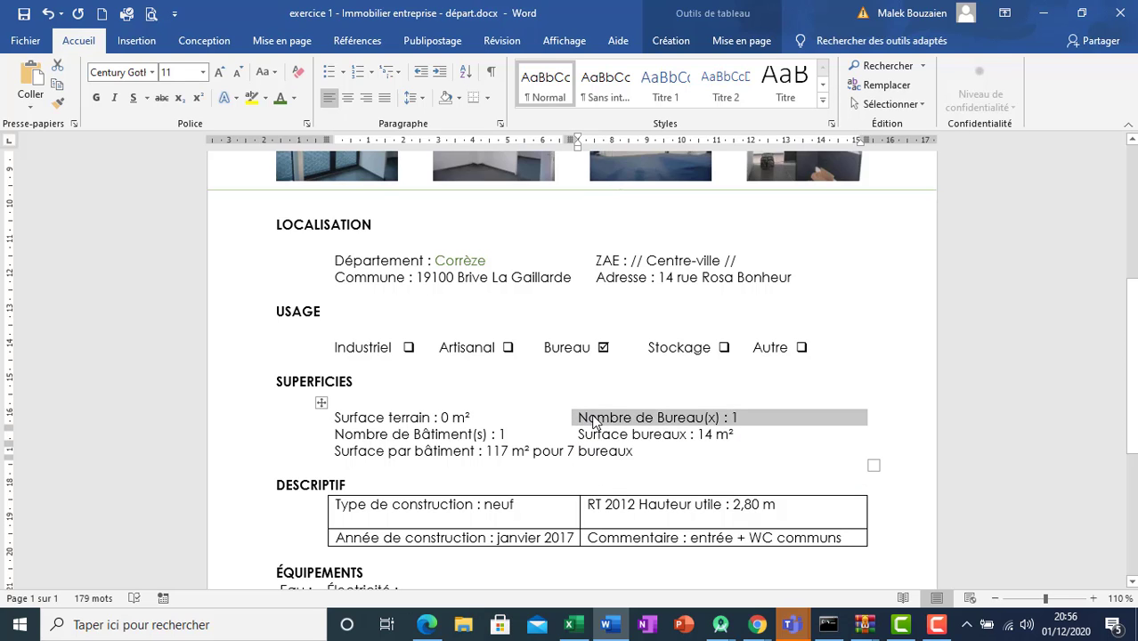
pyautogui.click(584, 416)
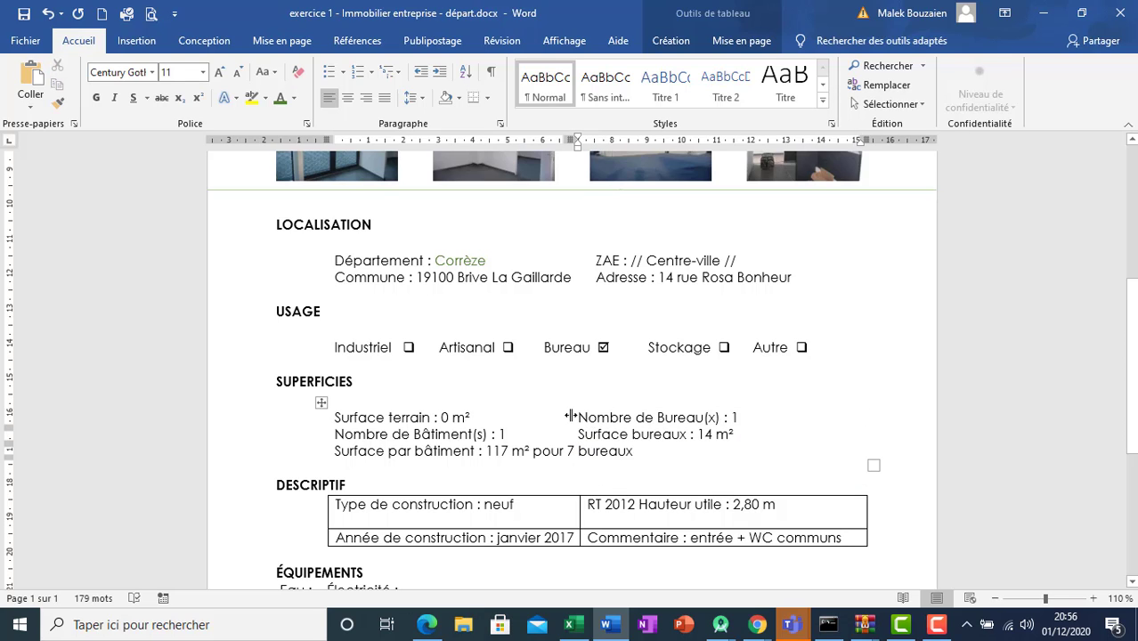
pyautogui.moveTo(570, 417); pyautogui.dragTo(595, 417)
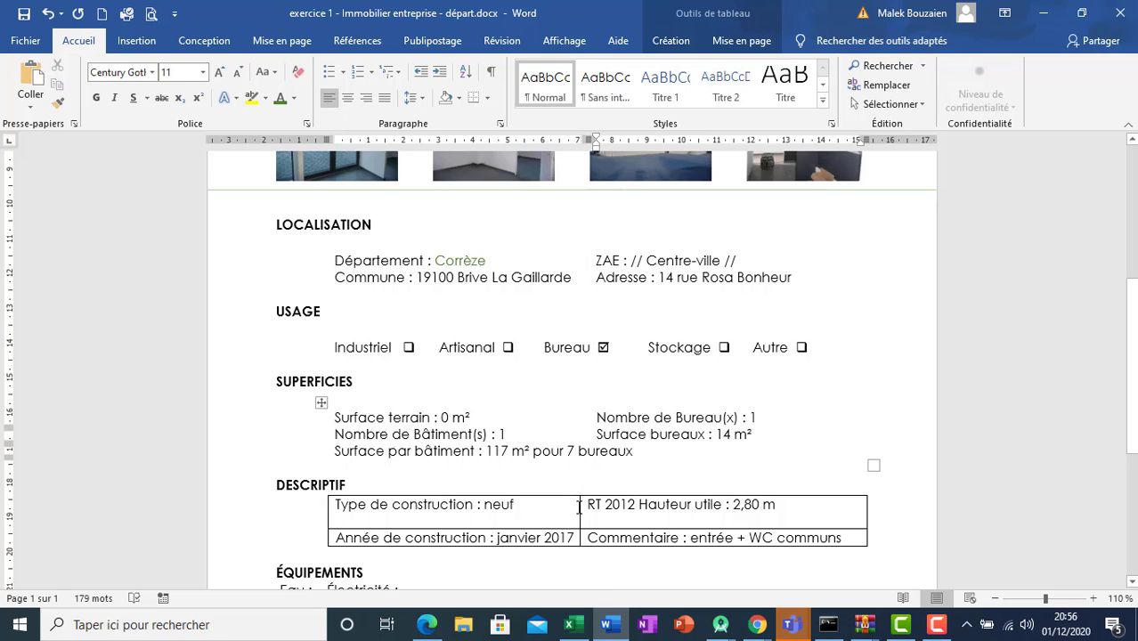
pyautogui.moveTo(578, 506)
pyautogui.mouseDown()
pyautogui.moveTo(595, 506)
pyautogui.moveTo(590, 518)
pyautogui.mouseUp()
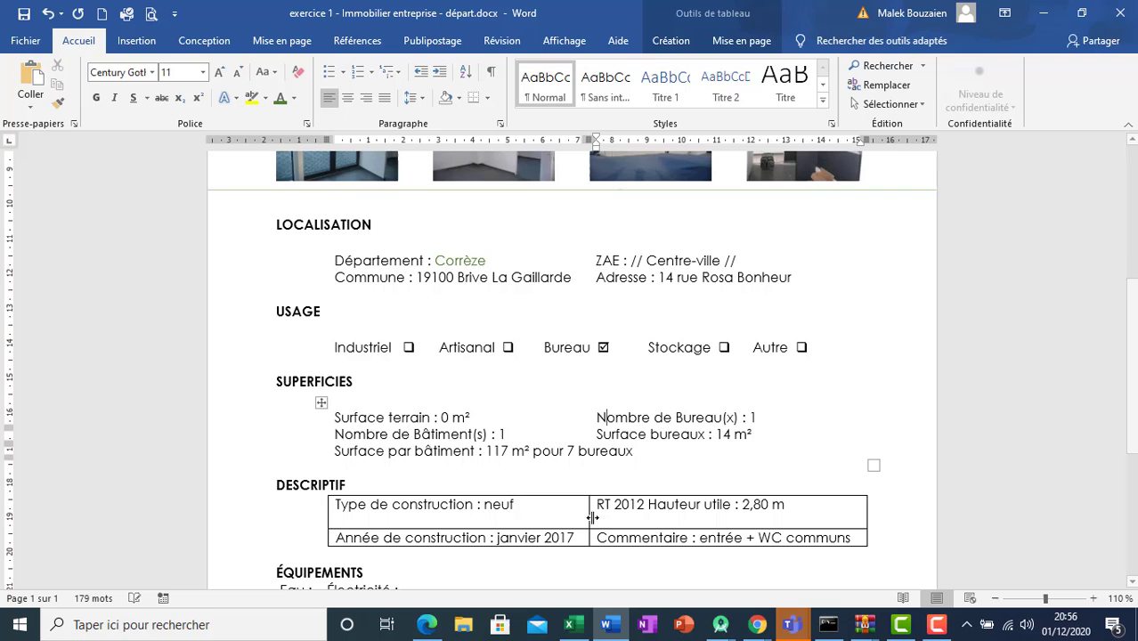
# - Try to clear every outer and inner border of the whole DESCRIPTIF table in the Bordure et trame settings
pyautogui.click(327, 503)
pyautogui.click(338, 500)
pyautogui.click(323, 495)
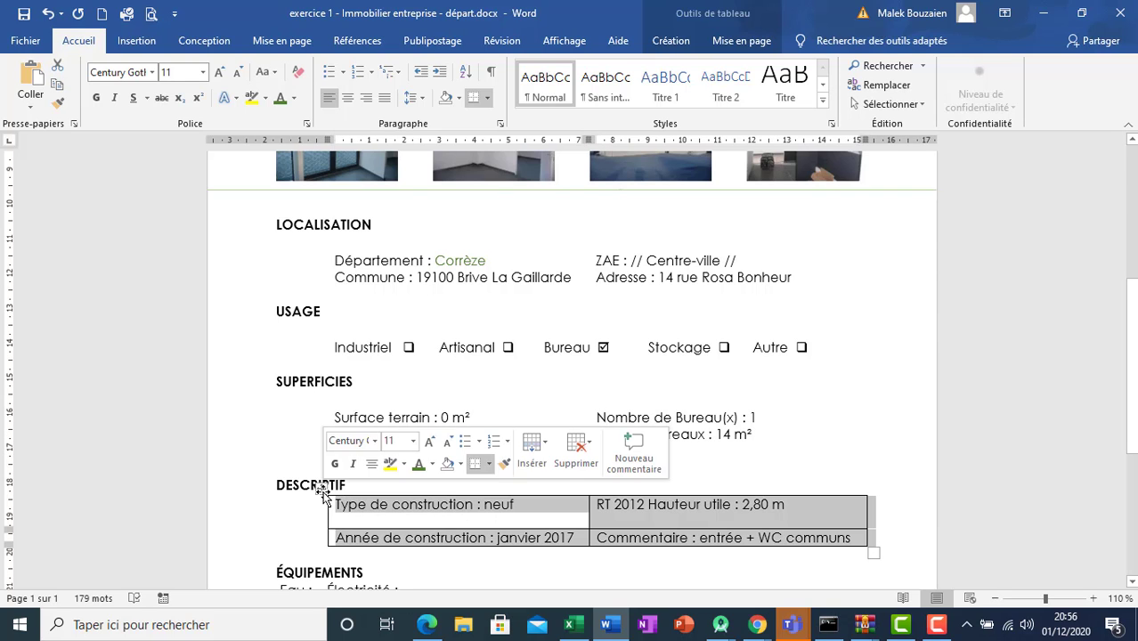
pyautogui.click(488, 99)
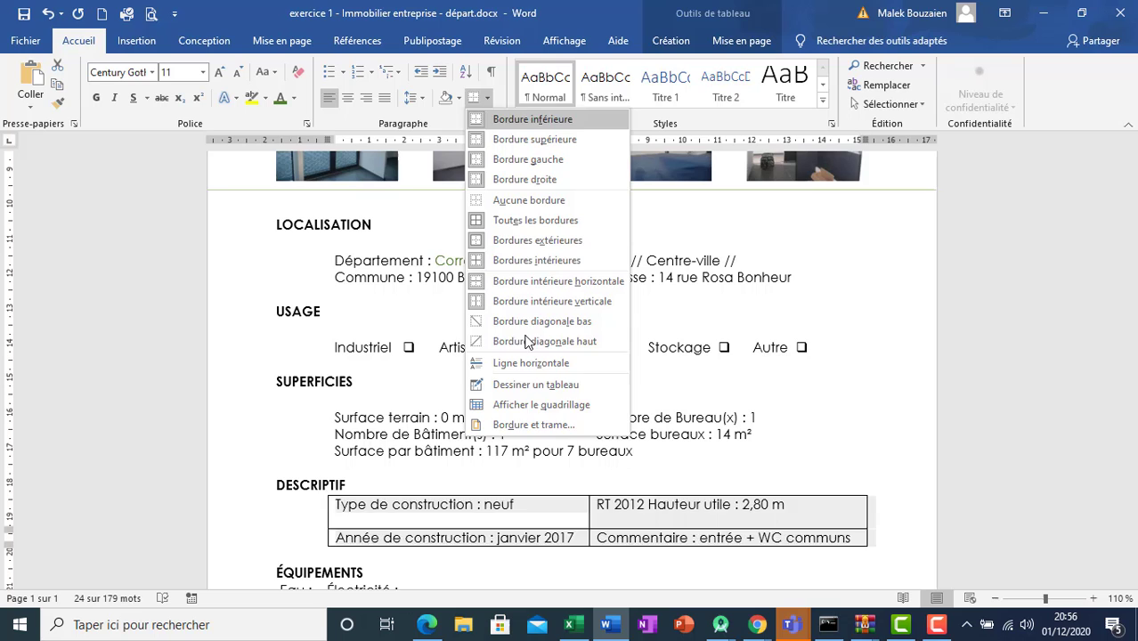
pyautogui.click(514, 424)
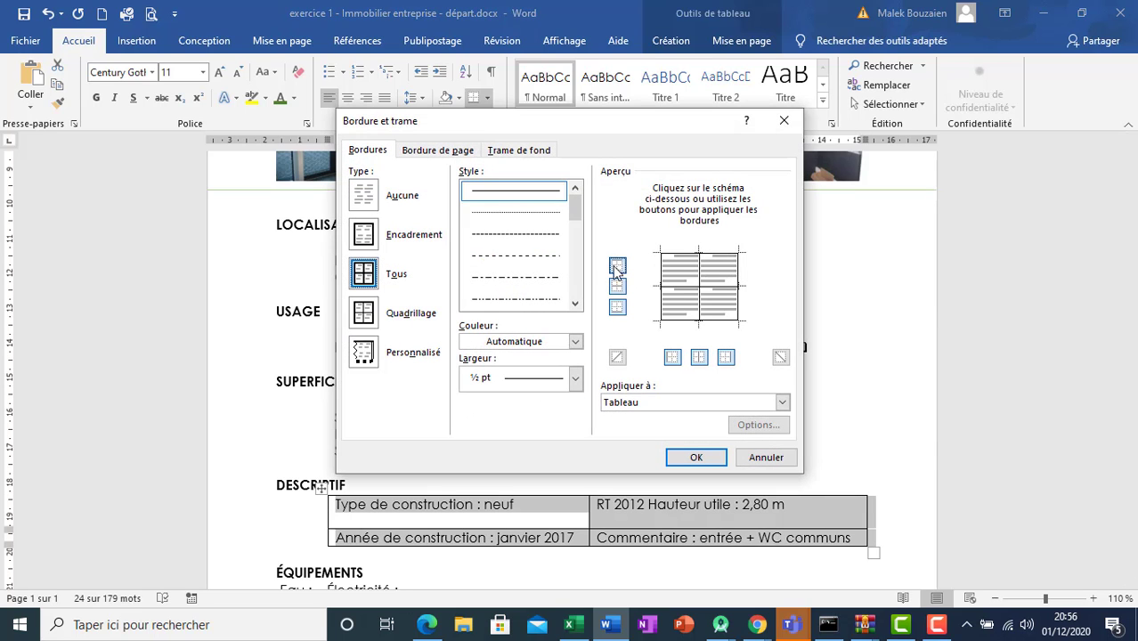
pyautogui.click(617, 266)
pyautogui.click(617, 287)
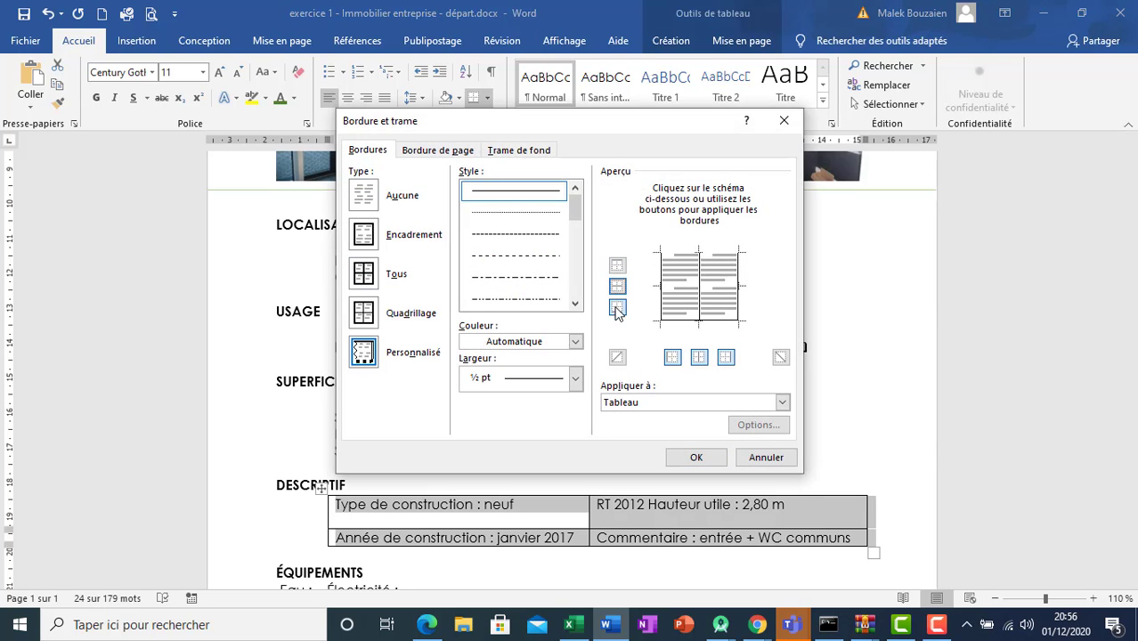
pyautogui.click(617, 308)
pyautogui.click(672, 357)
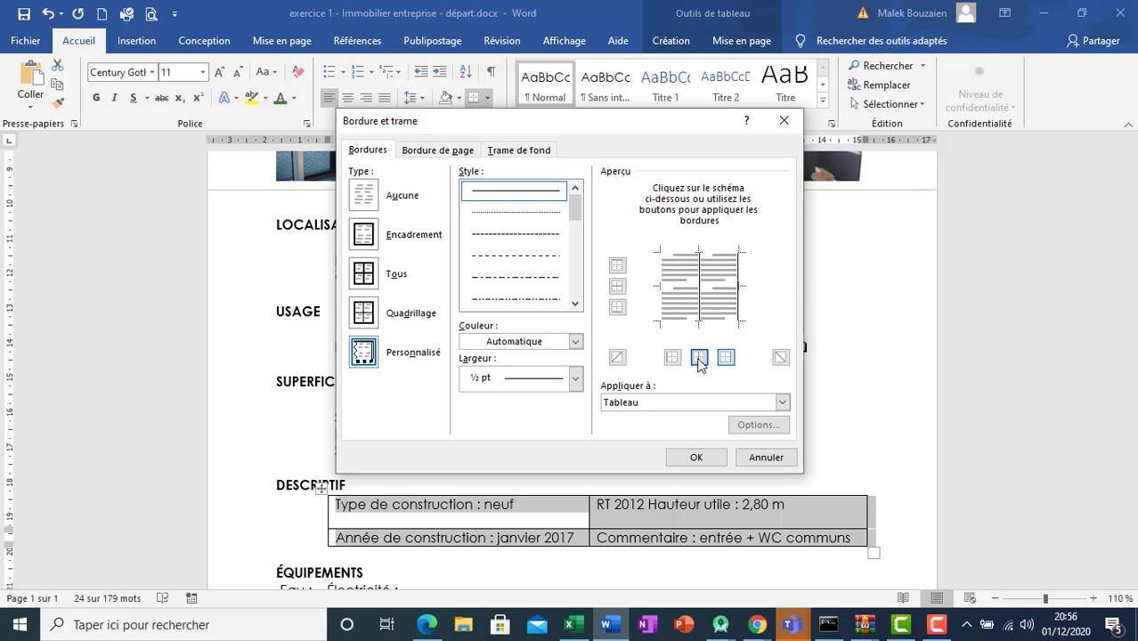
pyautogui.click(700, 357)
pyautogui.click(726, 357)
pyautogui.click(697, 457)
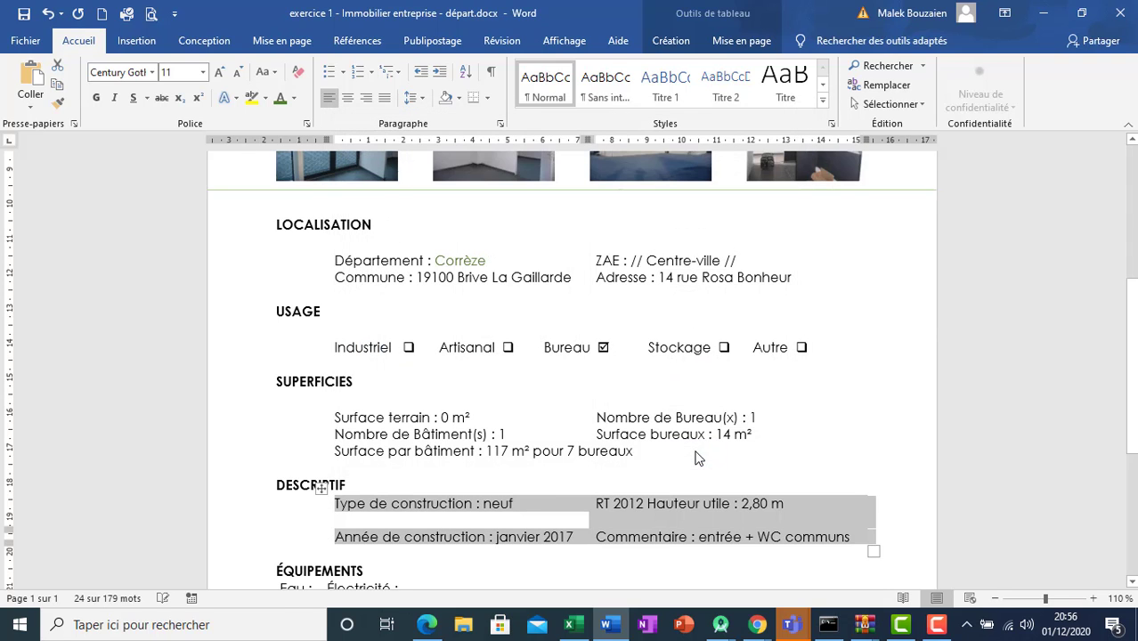
# - Undo the border removal on the DESCRIPTIF table
pyautogui.click(576, 557)
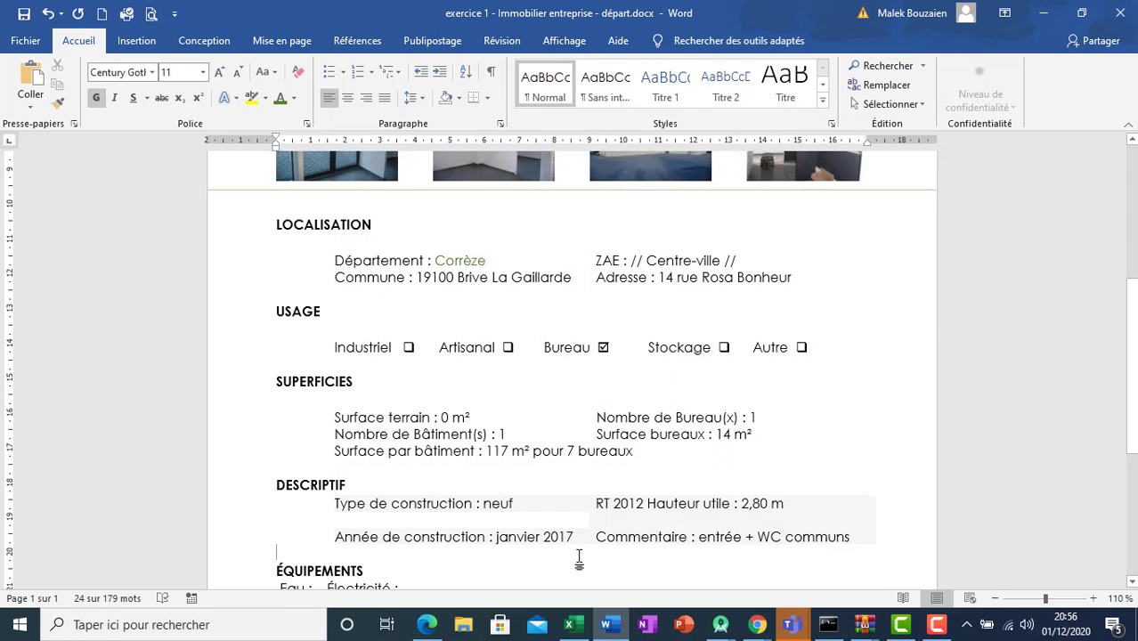
pyautogui.click(464, 523)
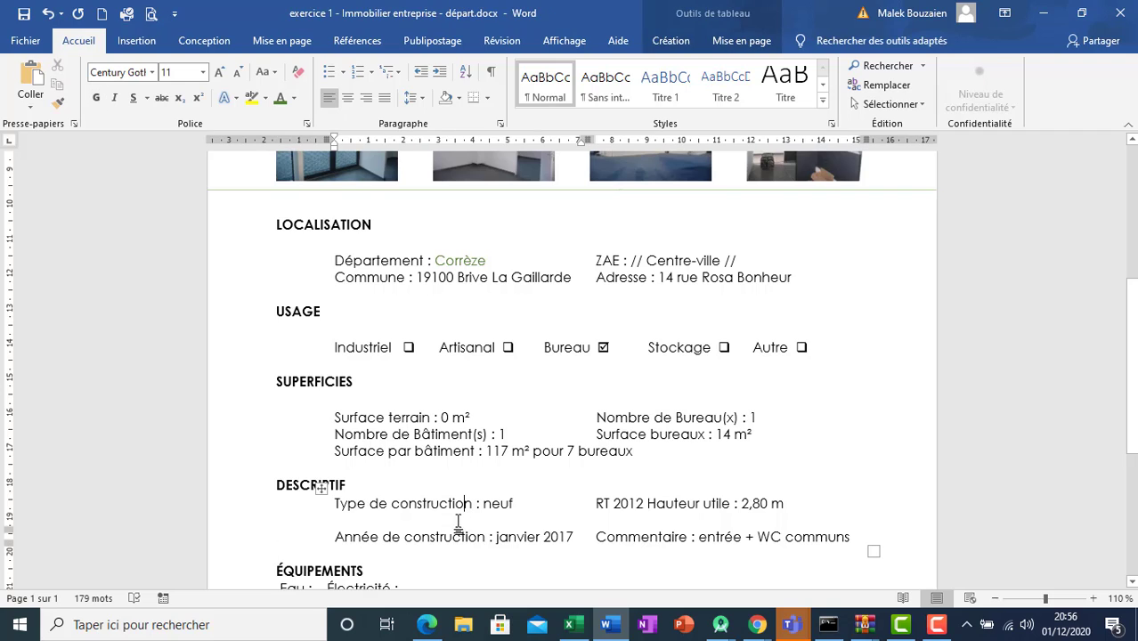
pyautogui.click(550, 509)
pyautogui.hotkey('ctrl', 'z')
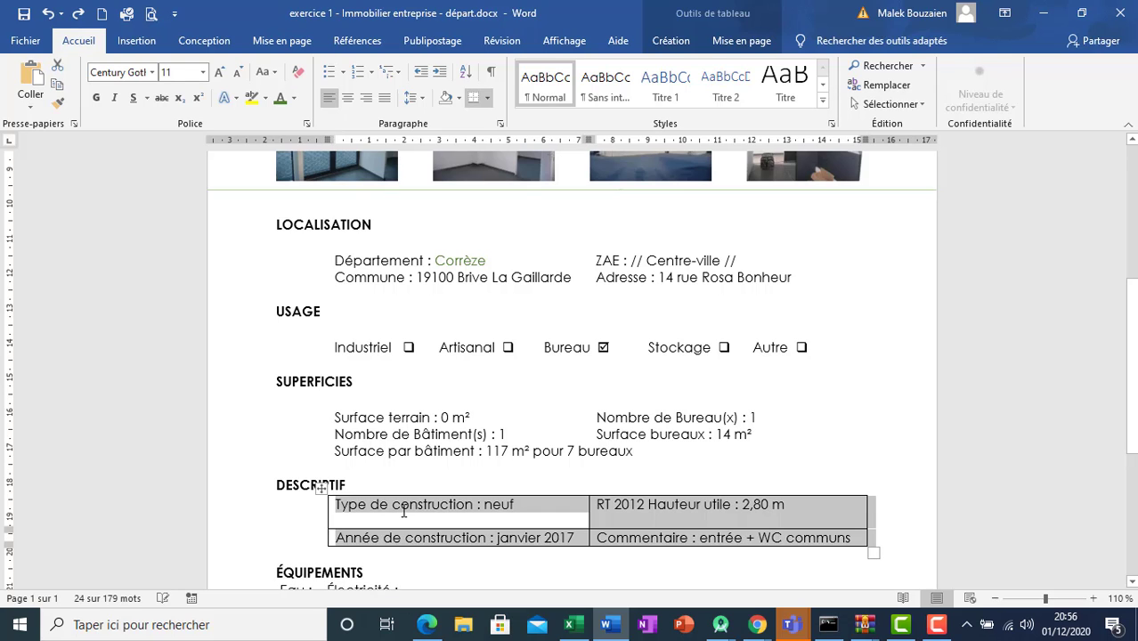
# - Delete the empty line after "RT 2012 Hauteur utile : 2,80 m" and set the whole DESCRIPTIF table to no borders
pyautogui.click(804, 514)
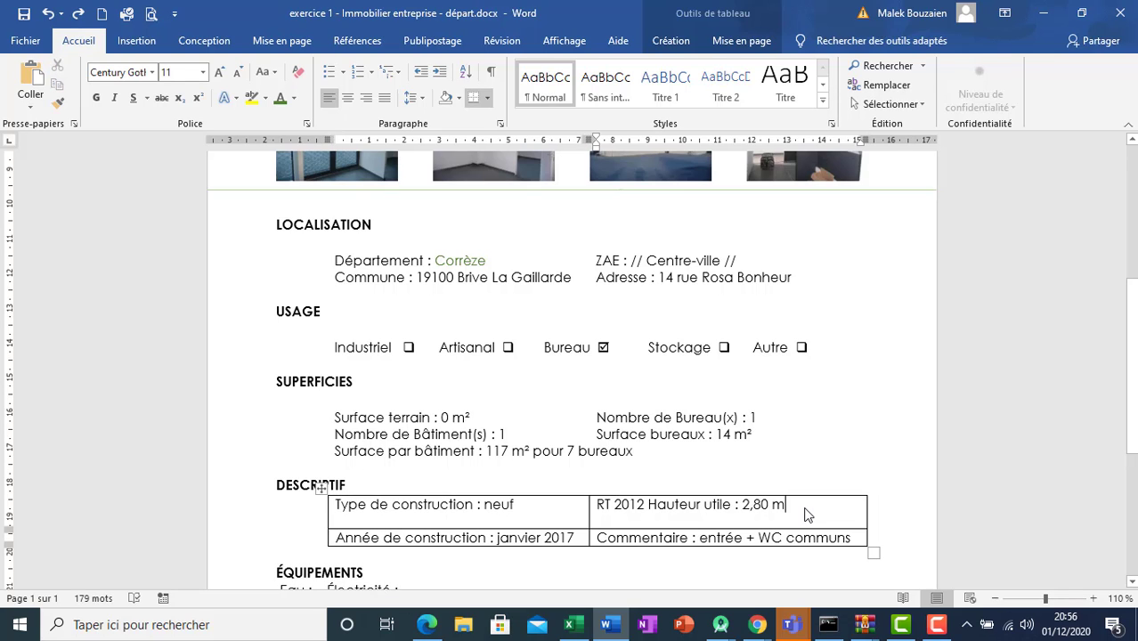
pyautogui.press('Delete')
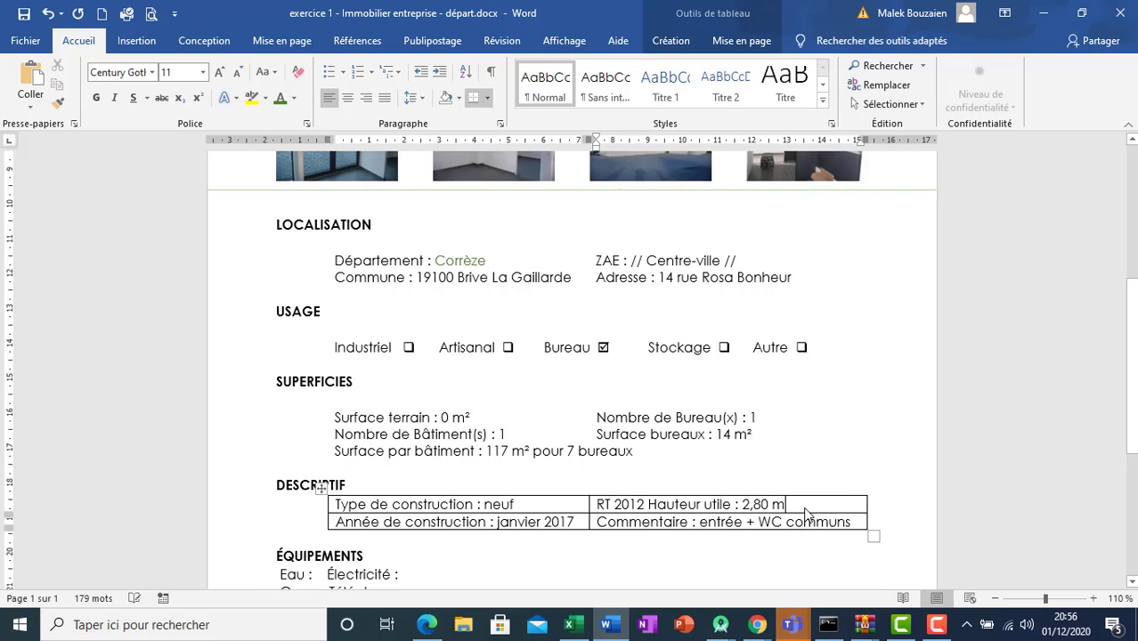
pyautogui.click(321, 489)
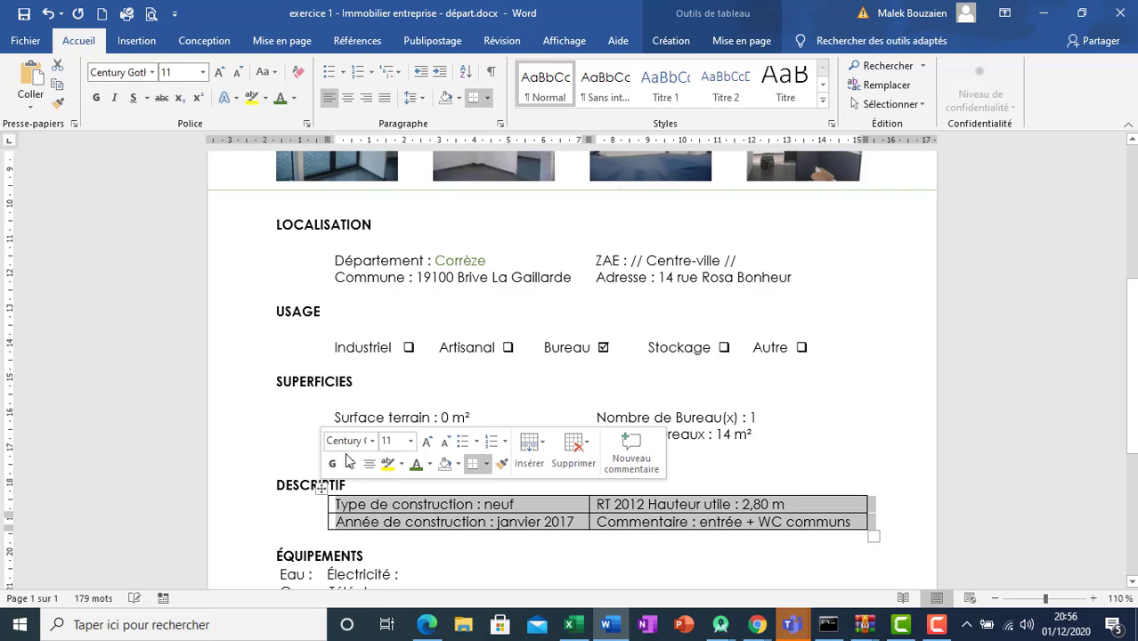
pyautogui.click(489, 101)
pyautogui.click(524, 208)
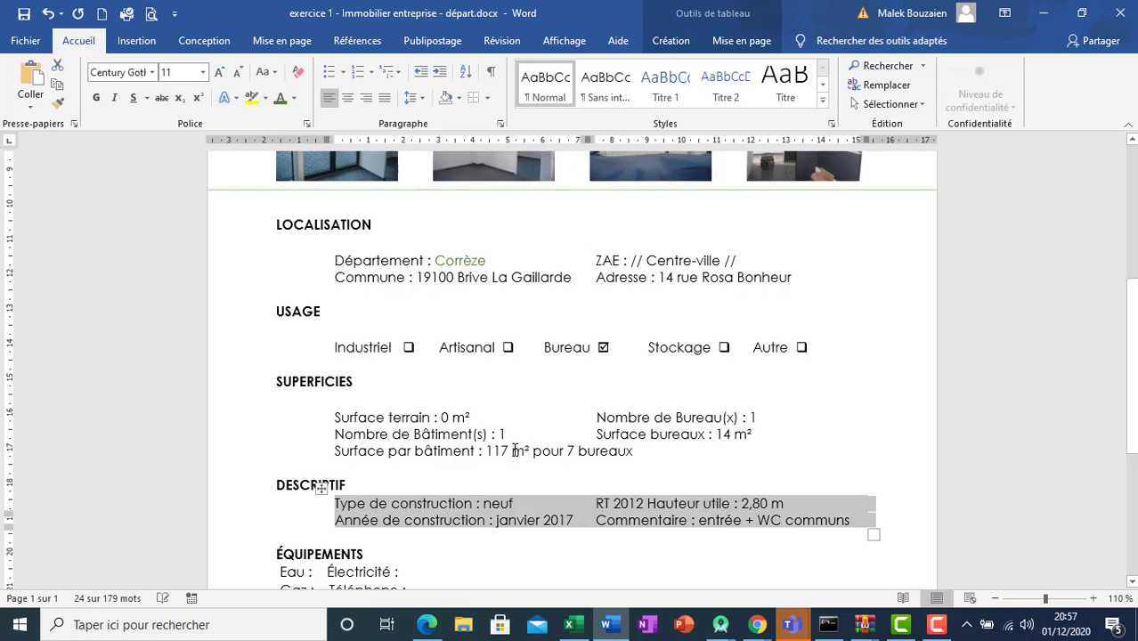
pyautogui.click(489, 564)
# - Insert a table of six rows and four columns below the ÉQUIPEMENTS heading and indent its left edge to match the tables above
pyautogui.scroll(-4, 489, 563)
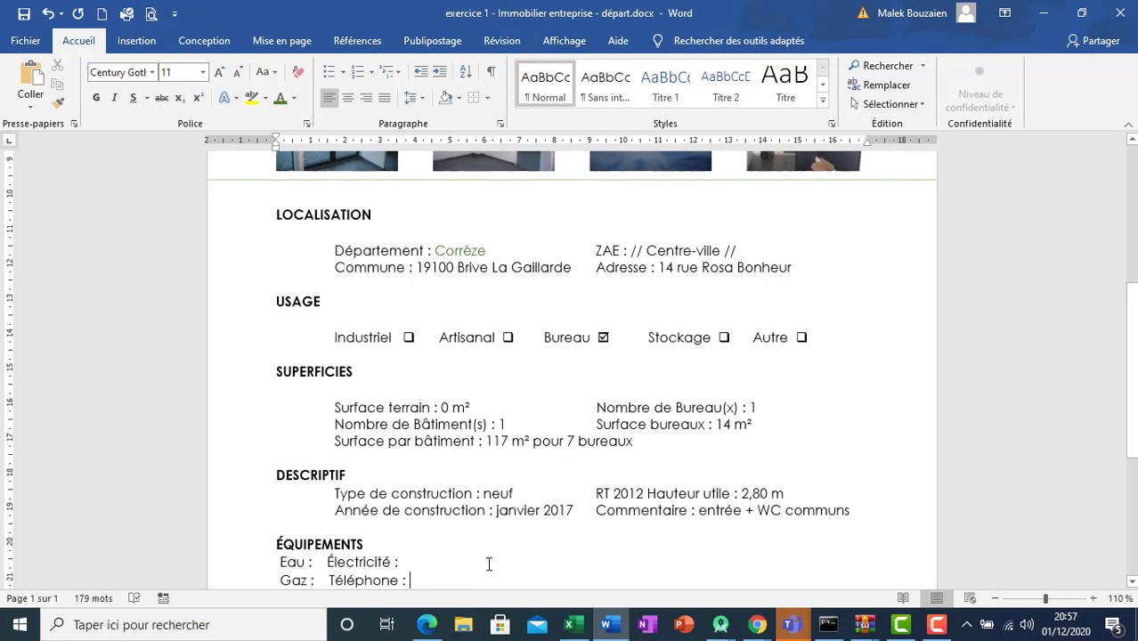
pyautogui.scroll(-1, 489, 564)
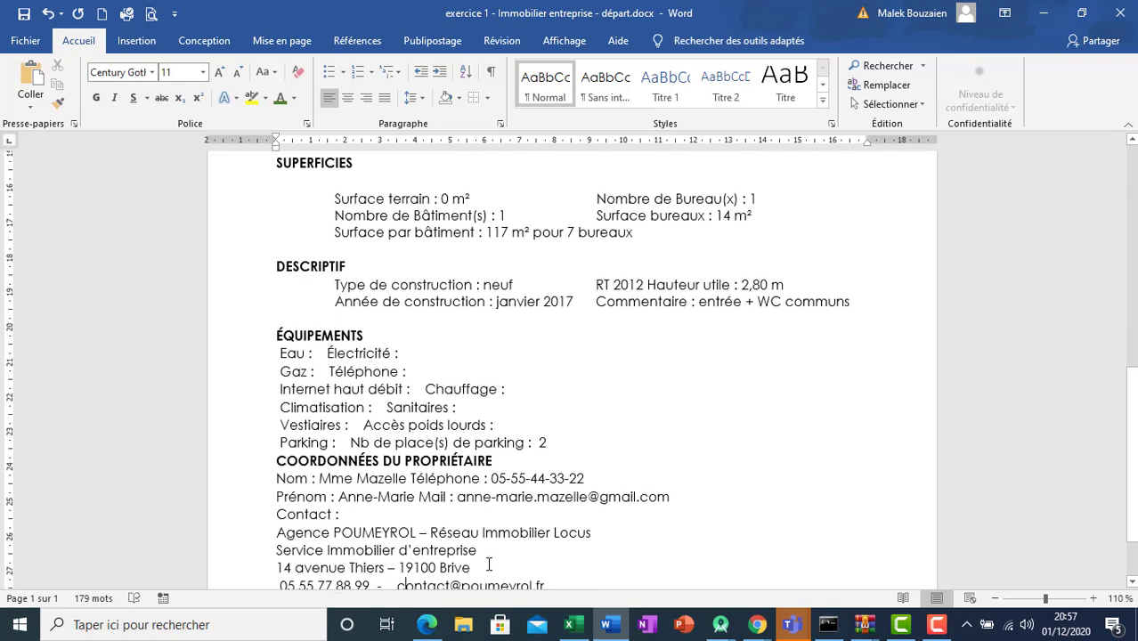
pyautogui.click(428, 625)
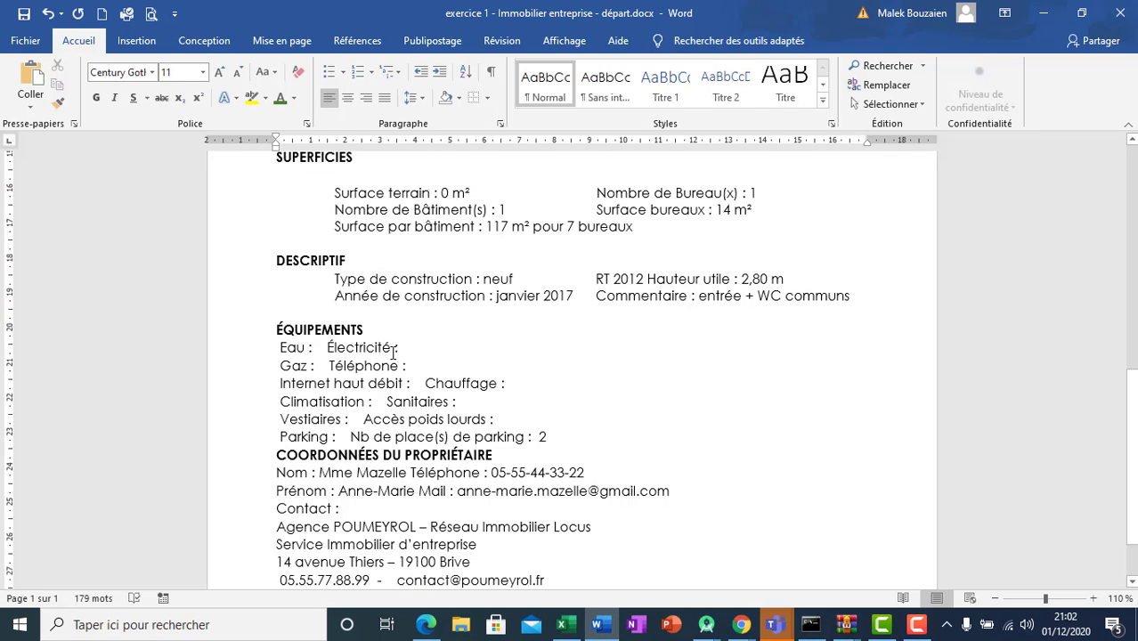
pyautogui.click(374, 329)
pyautogui.press('Return')
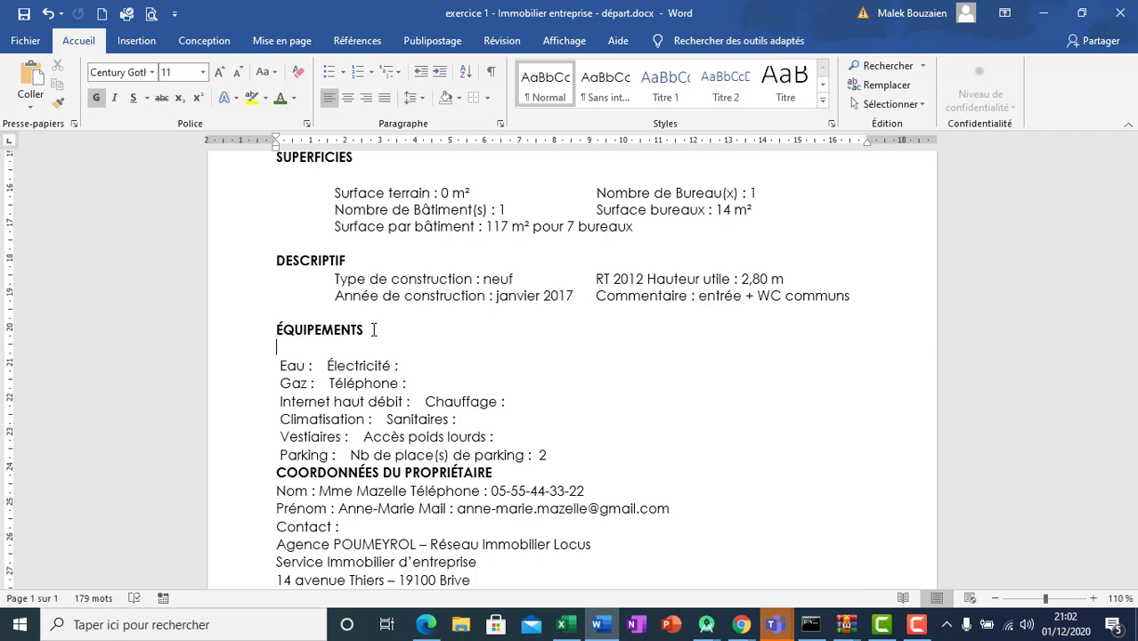
pyautogui.click(148, 47)
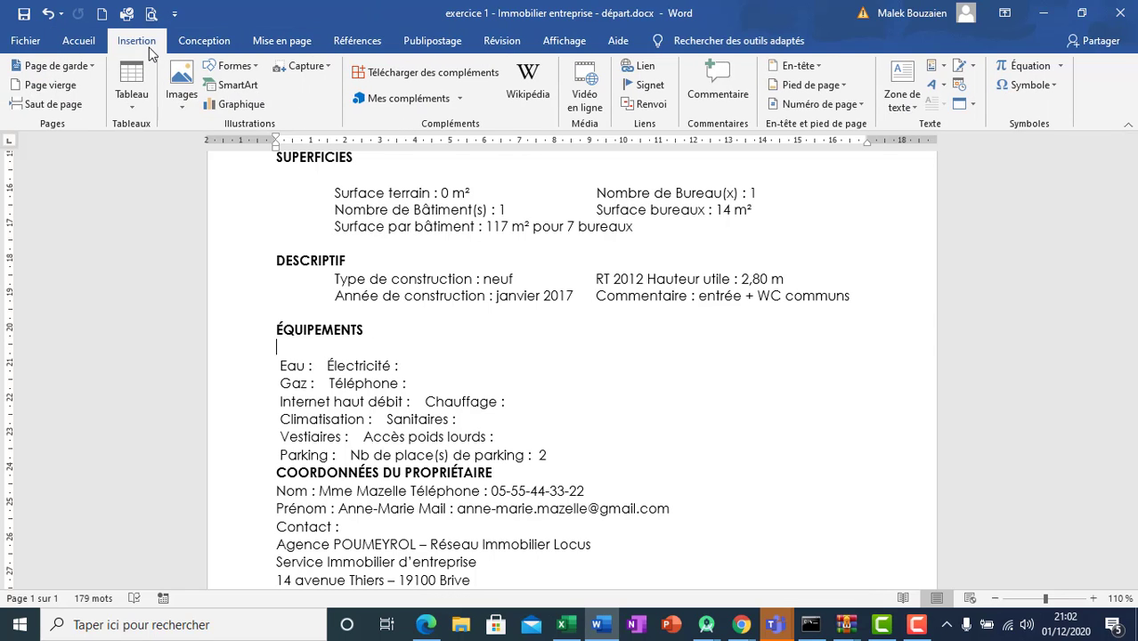
pyautogui.click(126, 113)
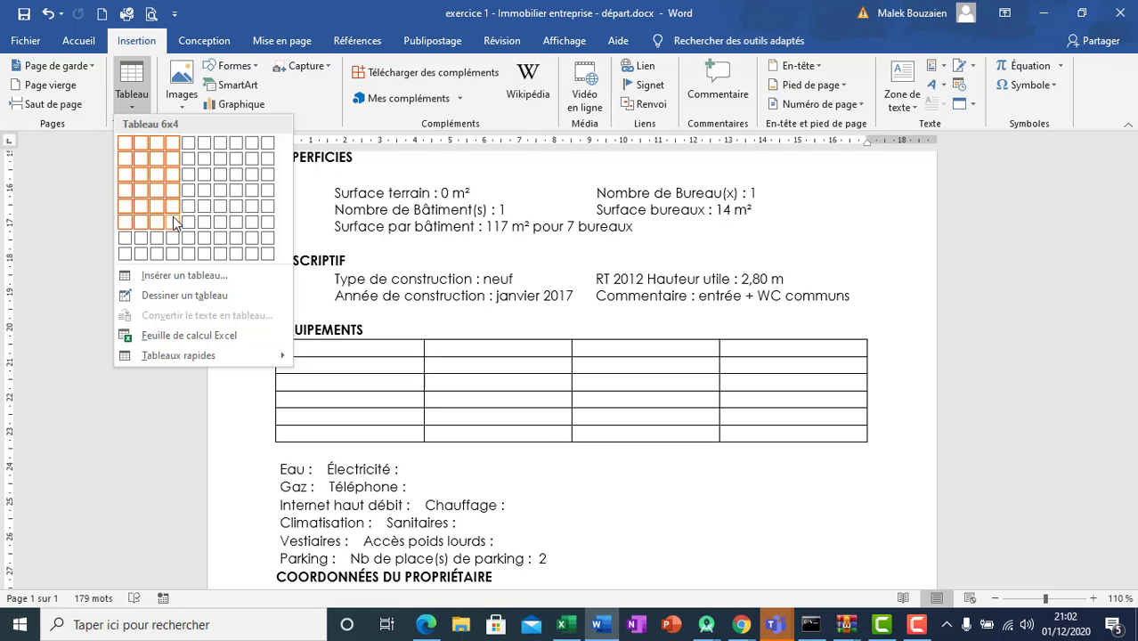
pyautogui.click(173, 220)
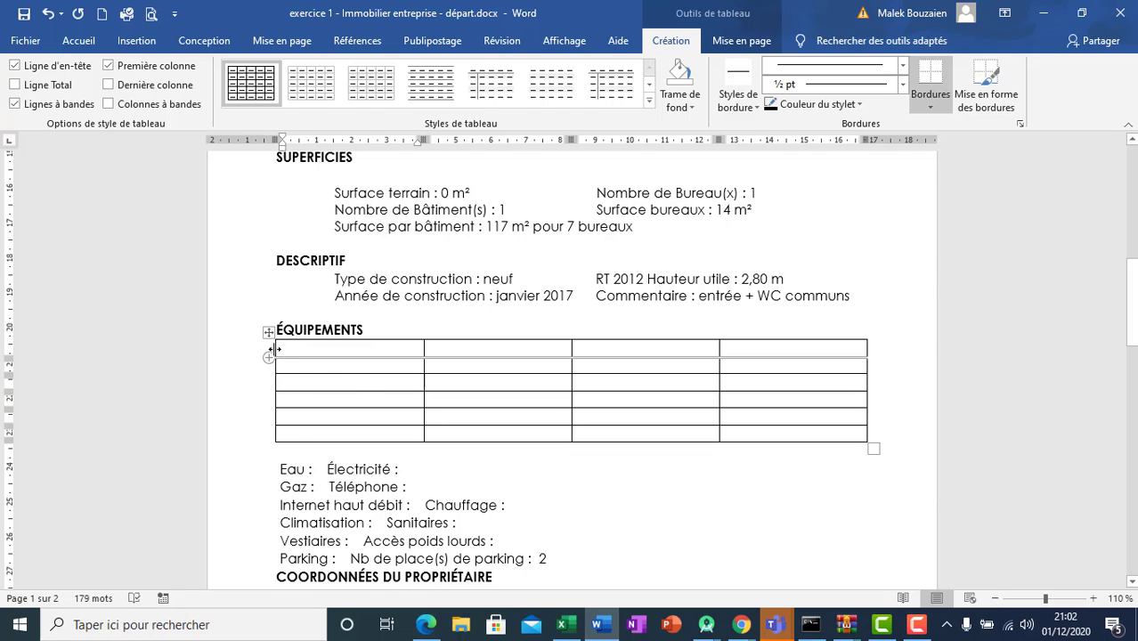
pyautogui.moveTo(272, 350); pyautogui.dragTo(327, 347)
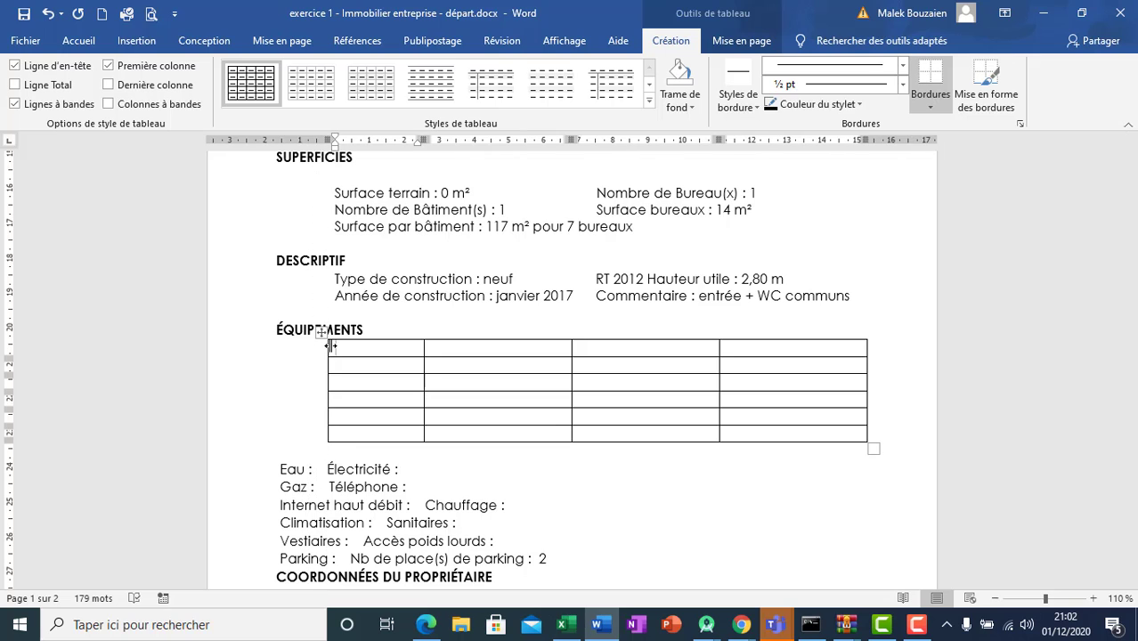
# - Move "Eau :" from the equipment list into the first cell of the ÉQUIPEMENTS table's first row
pyautogui.doubleClick(304, 469)
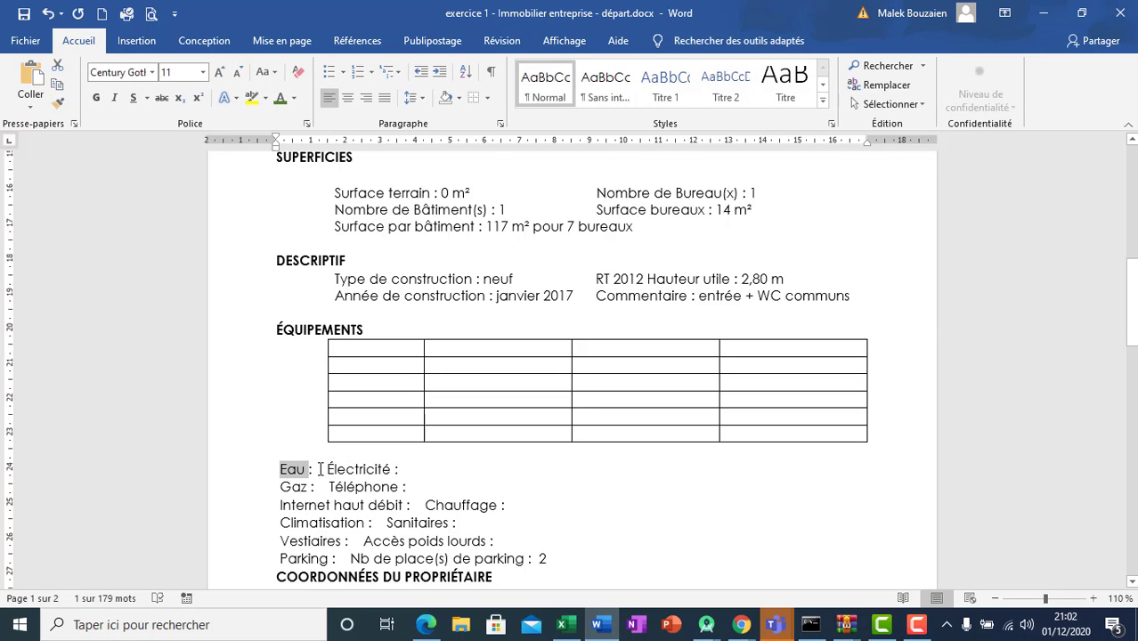
pyautogui.moveTo(325, 470); pyautogui.dragTo(281, 470)
pyautogui.hotkey('ctrl', 'c')
pyautogui.press('Delete')
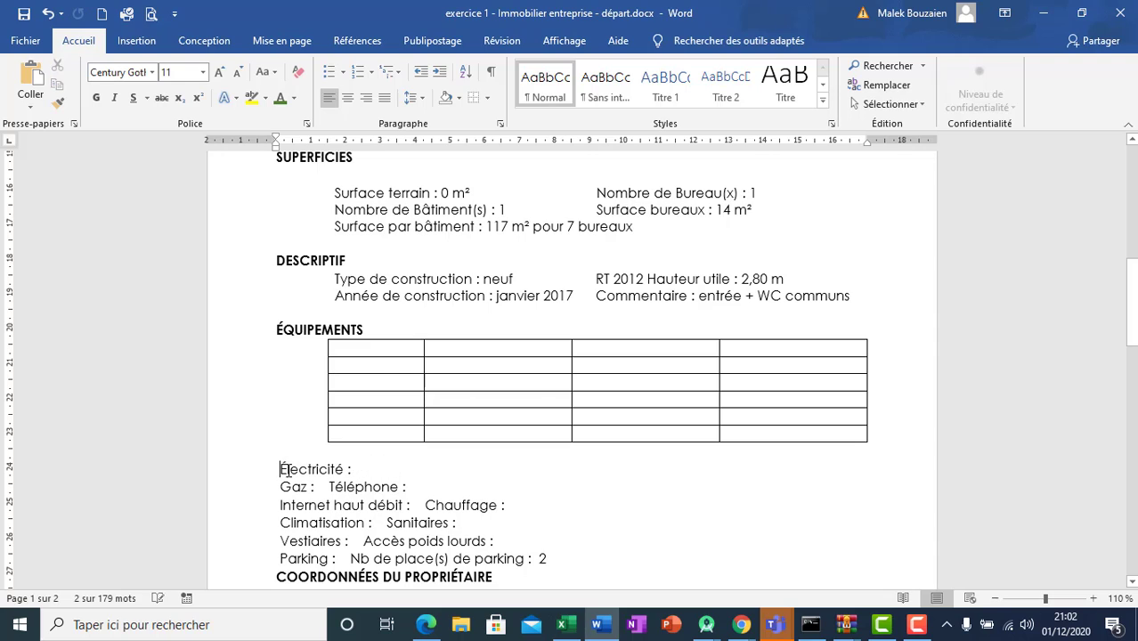
pyautogui.click(393, 351)
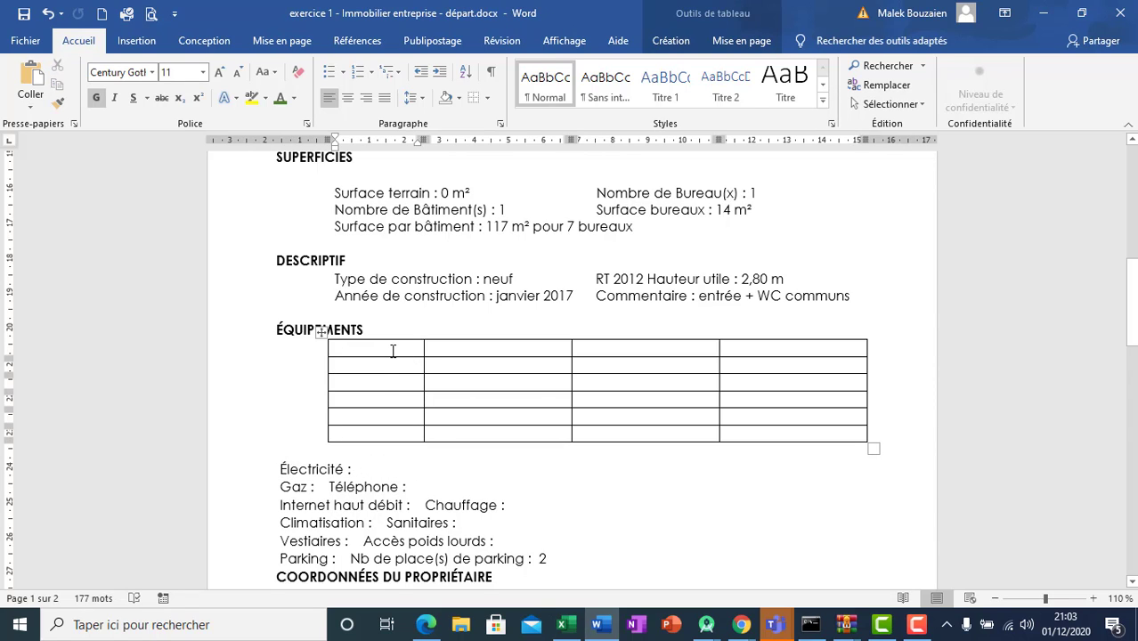
pyautogui.hotkey('ctrl', 'v')
# - Move "Électricité :" from the equipment list into the third cell of the ÉQUIPEMENTS table's first row, without an extra line
pyautogui.doubleClick(327, 474)
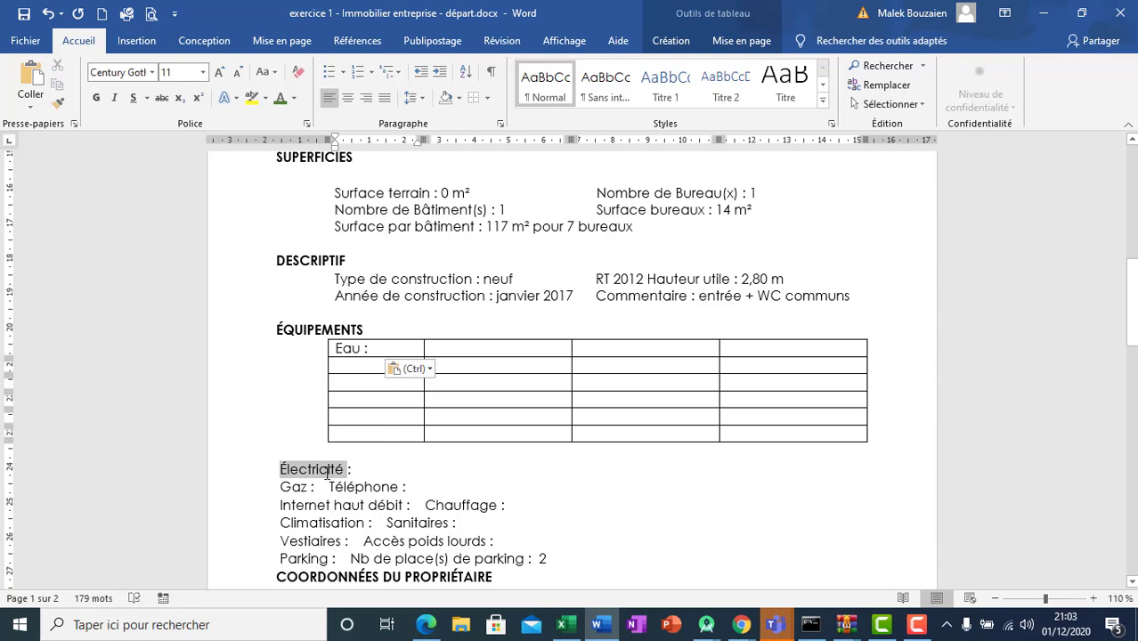
pyautogui.click(328, 474)
pyautogui.tripleClick(327, 474)
pyautogui.hotkey('ctrl', 'c')
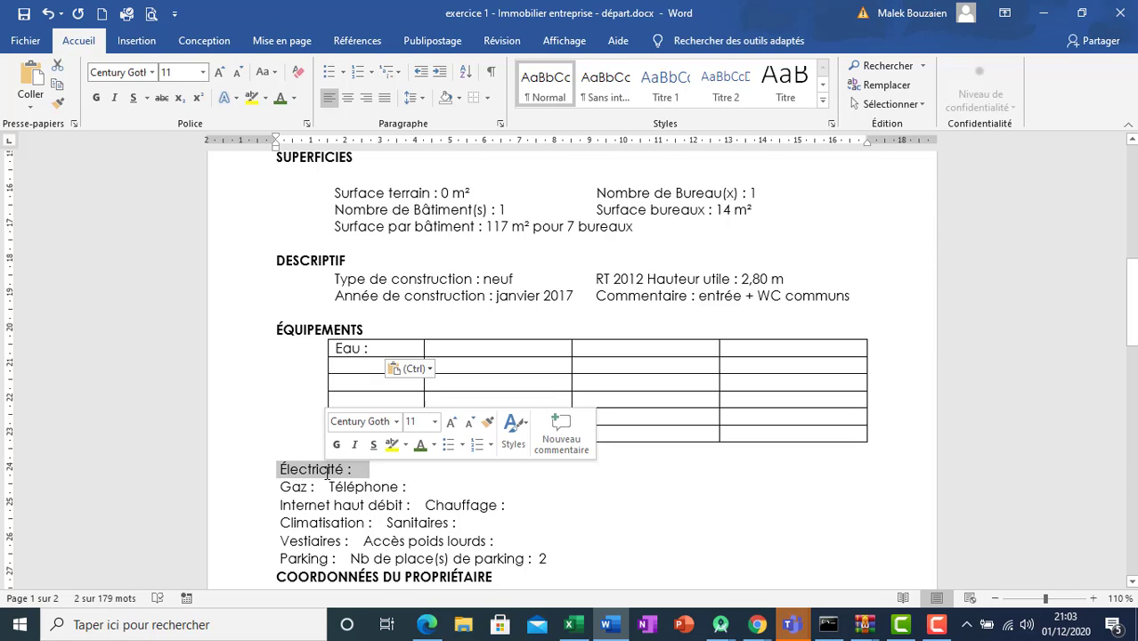
pyautogui.press('Delete')
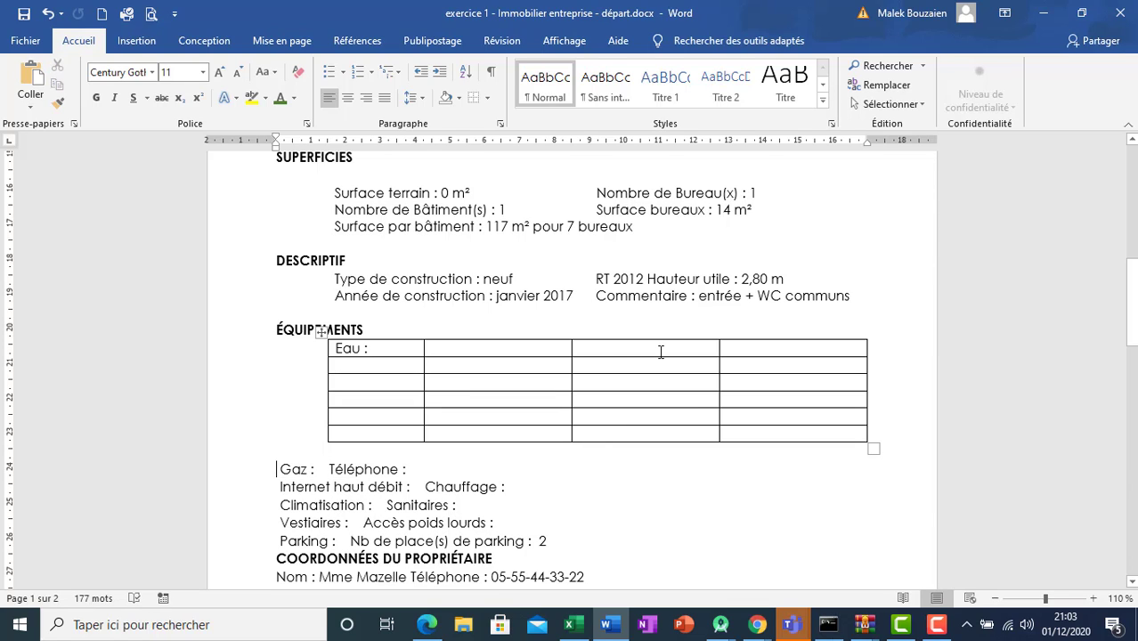
pyautogui.click(661, 352)
pyautogui.hotkey('ctrl', 'v')
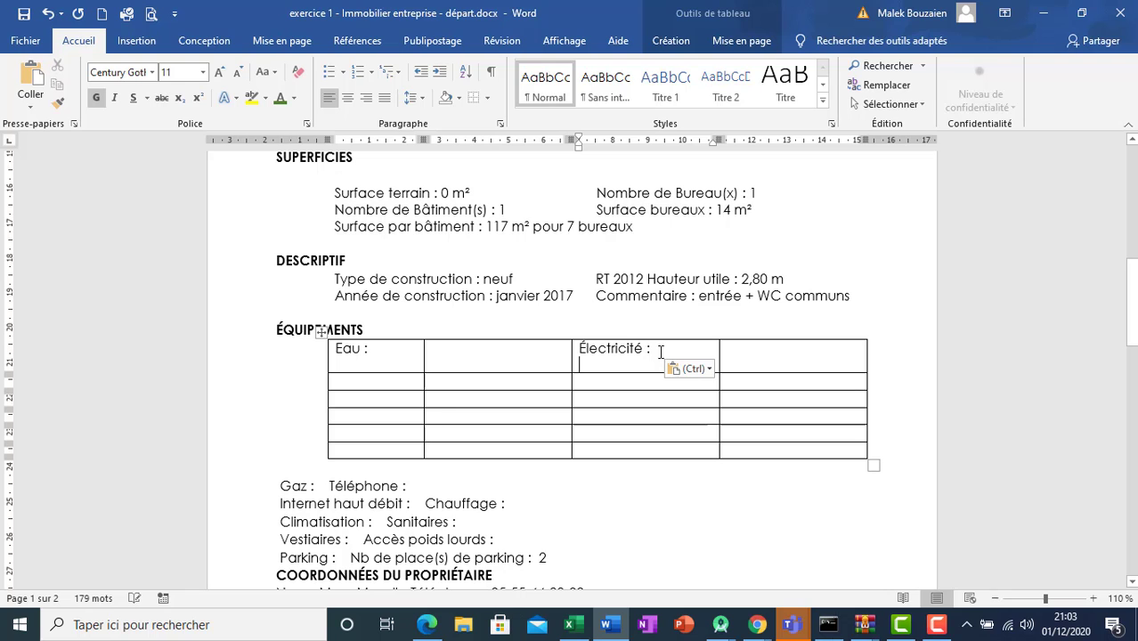
pyautogui.press('BackSpace')
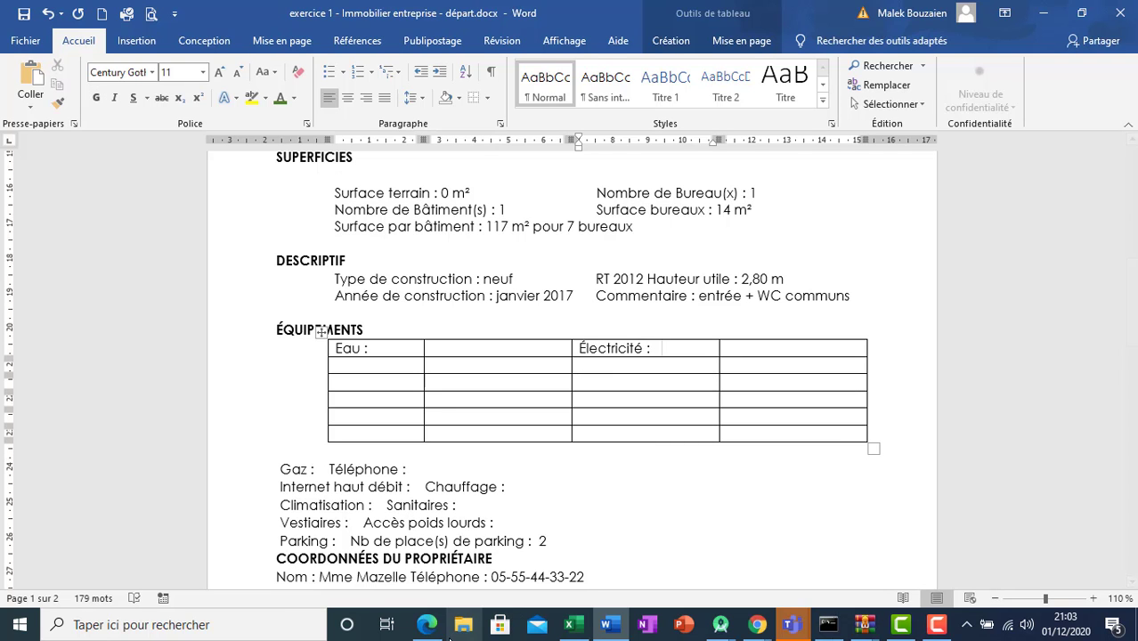
# - Check the equipment layout in the reference PDF in Edge, and move "Gaz :" into the first cell of the Word table's second row
pyautogui.moveTo(445, 619)
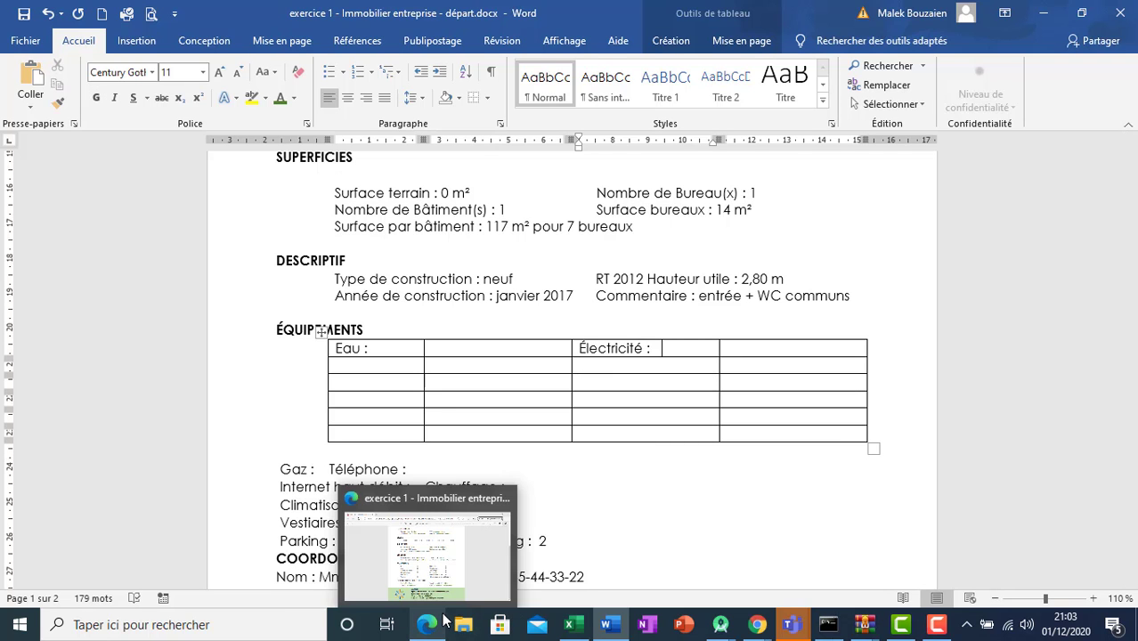
pyautogui.click(453, 557)
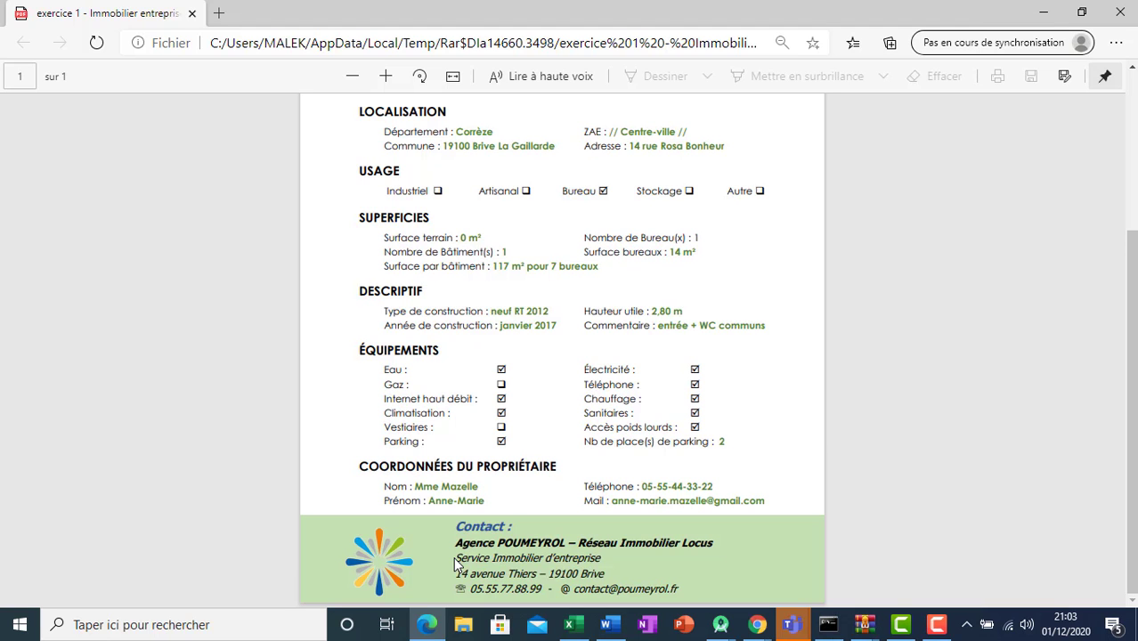
pyautogui.click(415, 626)
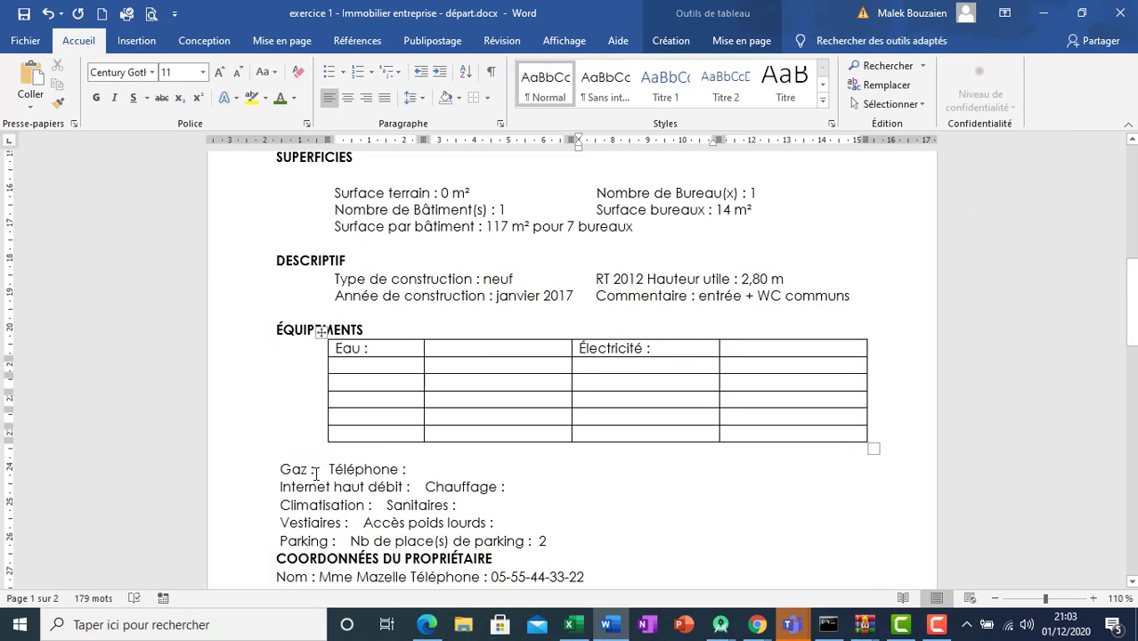
pyautogui.moveTo(316, 474); pyautogui.dragTo(259, 467)
pyautogui.hotkey('ctrl', 'c')
pyautogui.press('BackSpace')
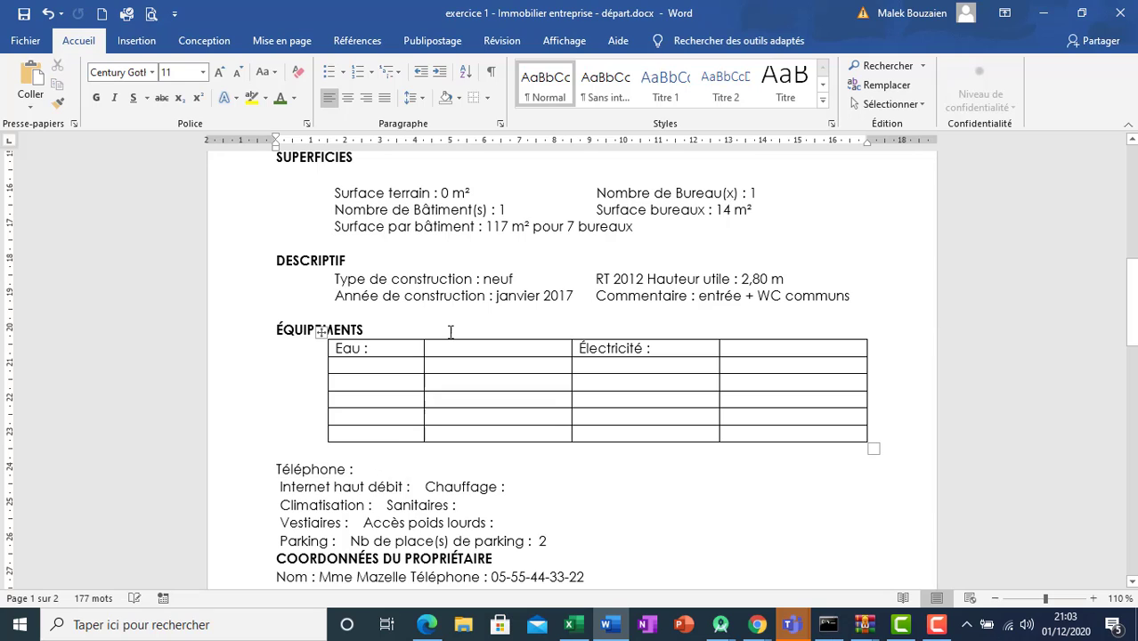
pyautogui.click(377, 372)
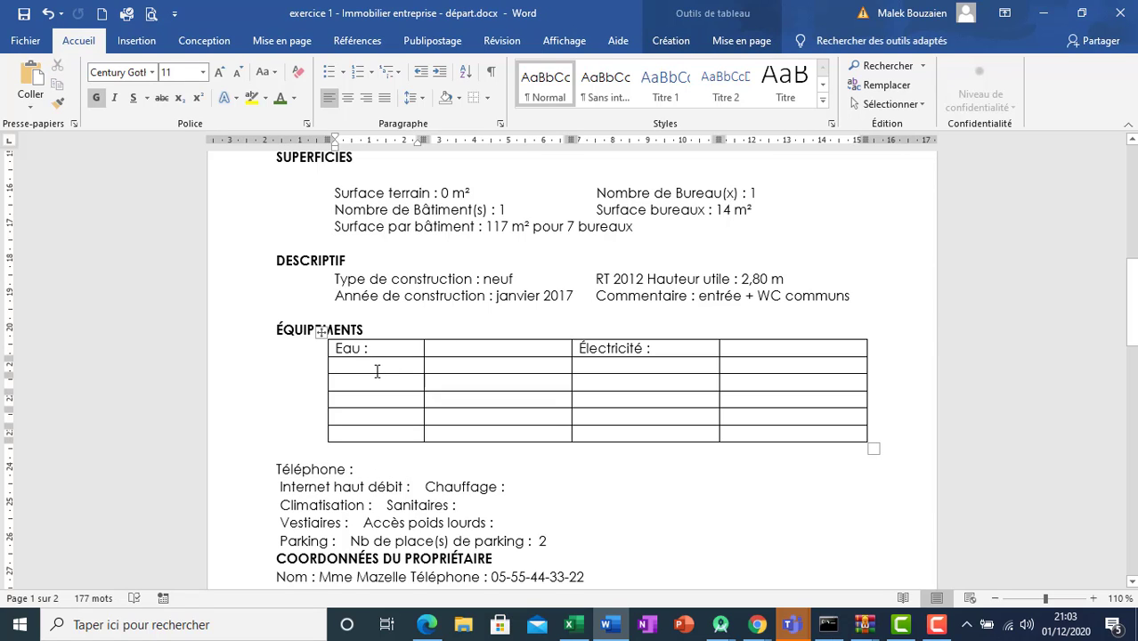
pyautogui.hotkey('ctrl', 'v')
# - Move "Téléphone :" from the equipment list into the third cell of the second row and remove the extra line below it
pyautogui.tripleClick(346, 471)
pyautogui.hotkey('ctrl', 'c')
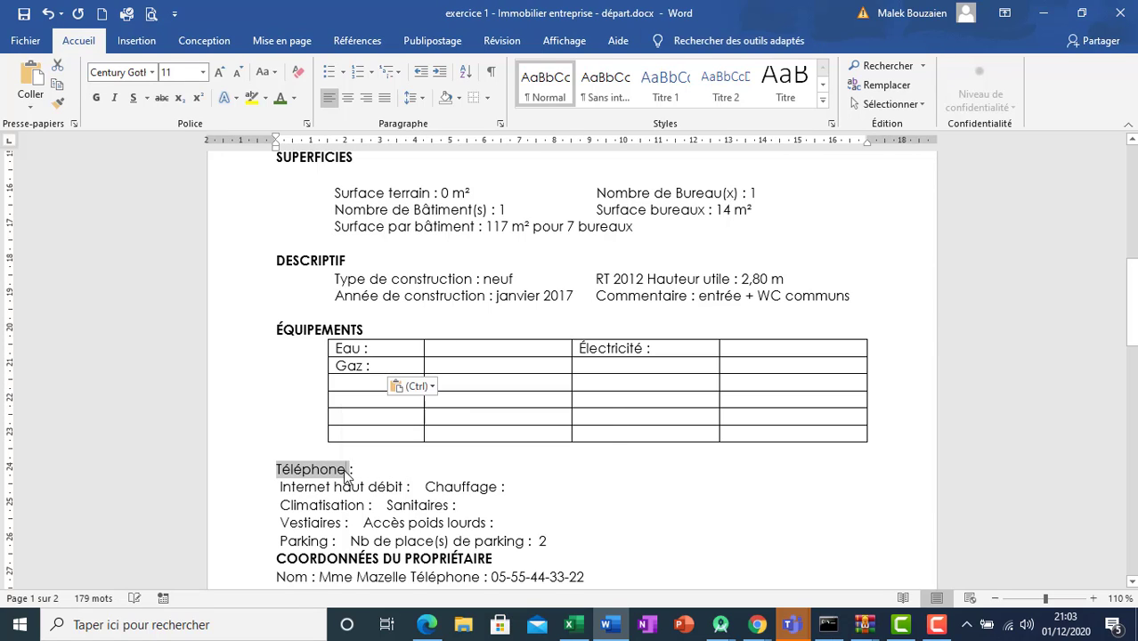
pyautogui.press('Delete')
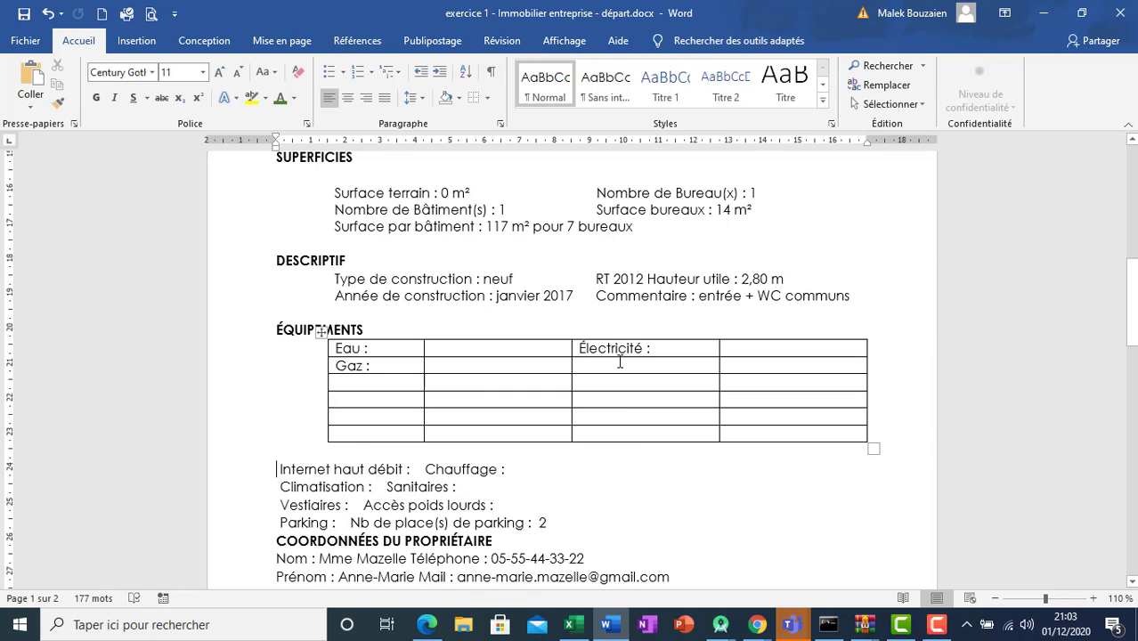
pyautogui.click(620, 363)
pyautogui.hotkey('ctrl', 'v')
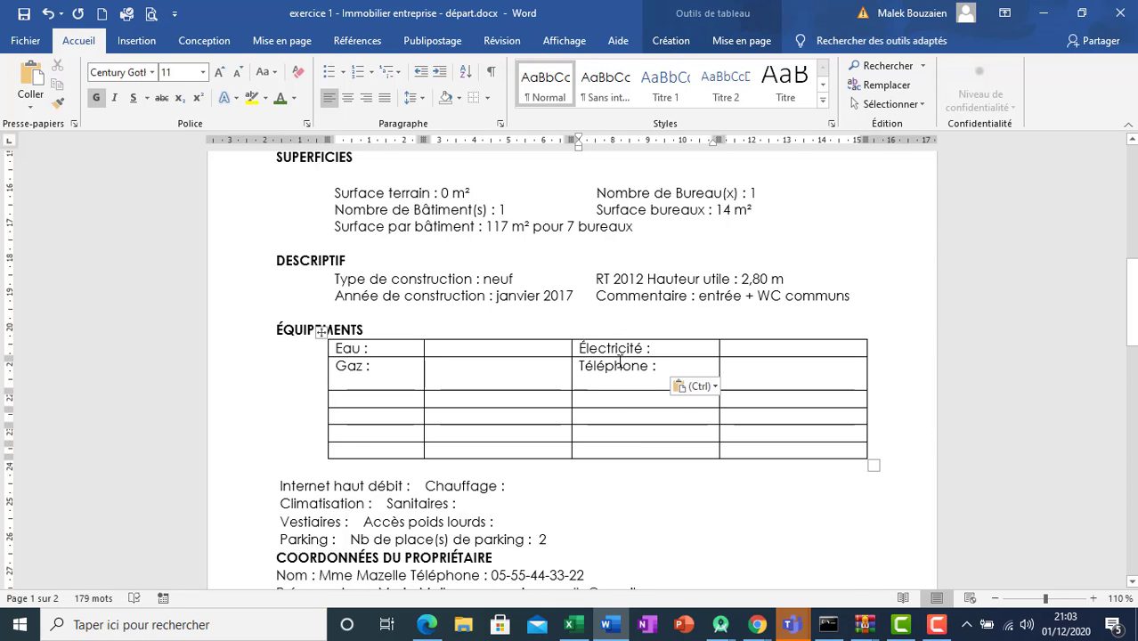
pyautogui.press('BackSpace')
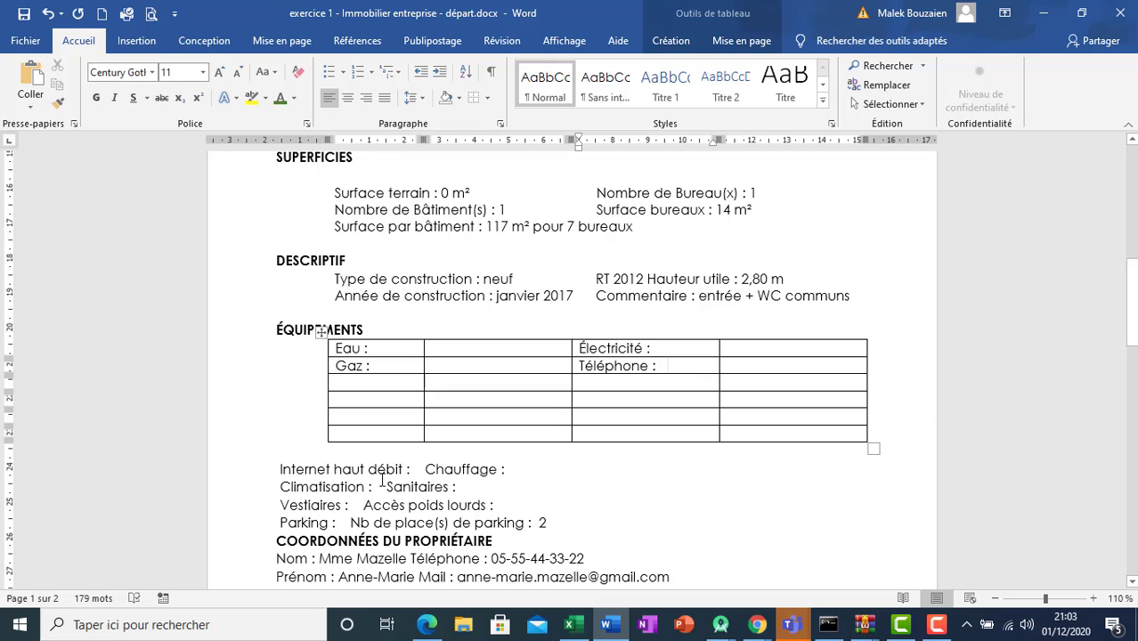
# - Move "Internet haut débit :" into the first cell of the third row and widen the first column to fit it on one line
pyautogui.moveTo(415, 470); pyautogui.dragTo(309, 470)
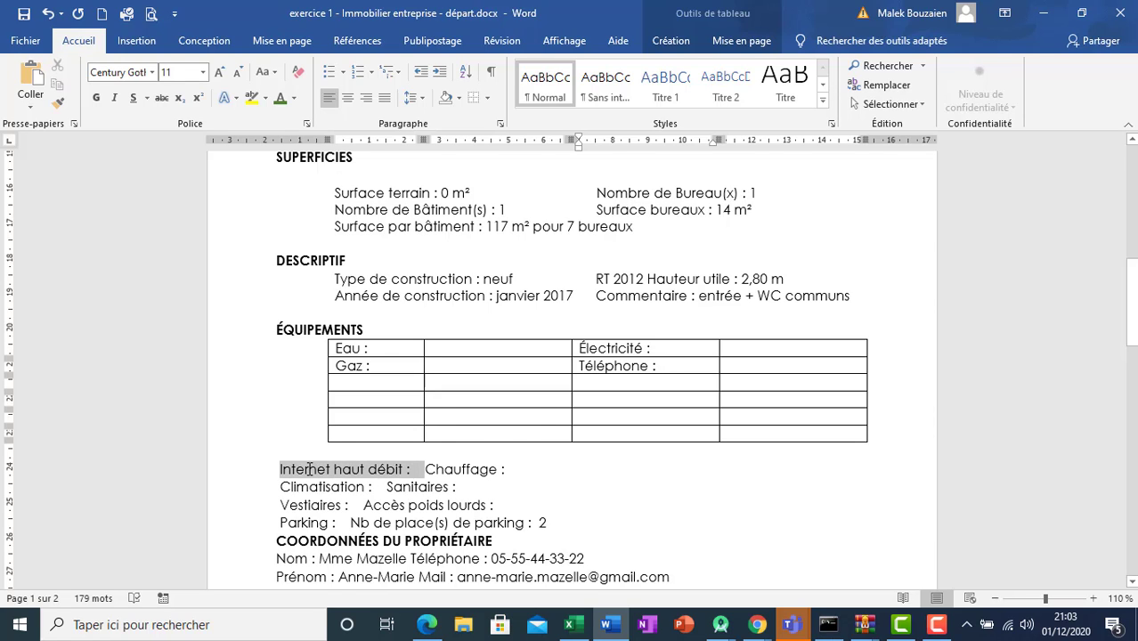
pyautogui.hotkey('ctrl', 'x')
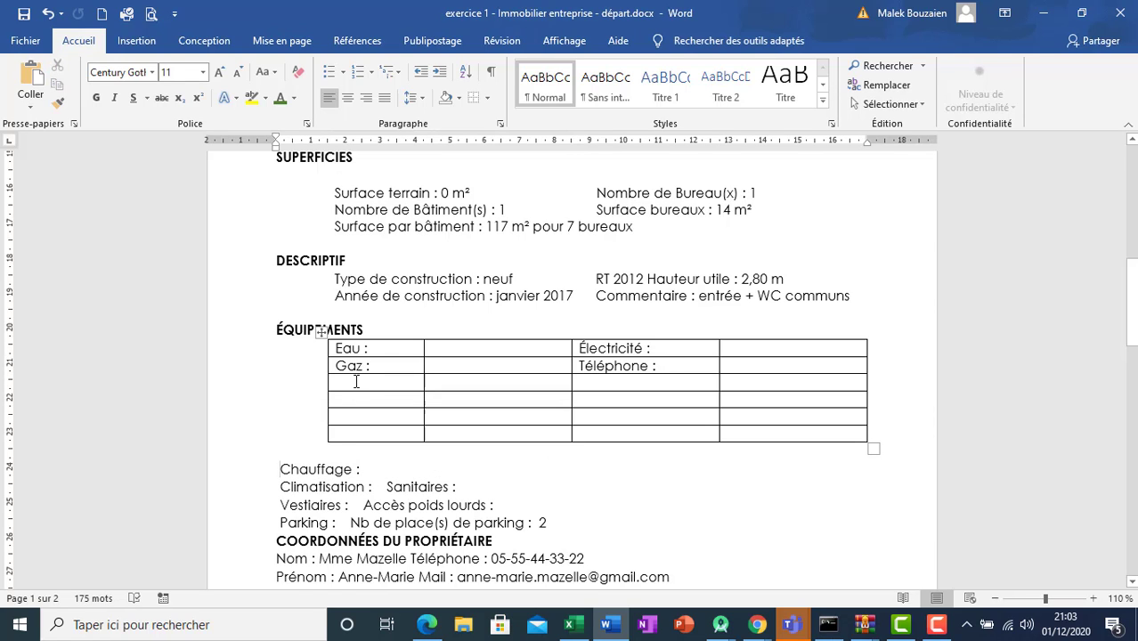
pyautogui.click(356, 381)
pyautogui.hotkey('ctrl', 'v')
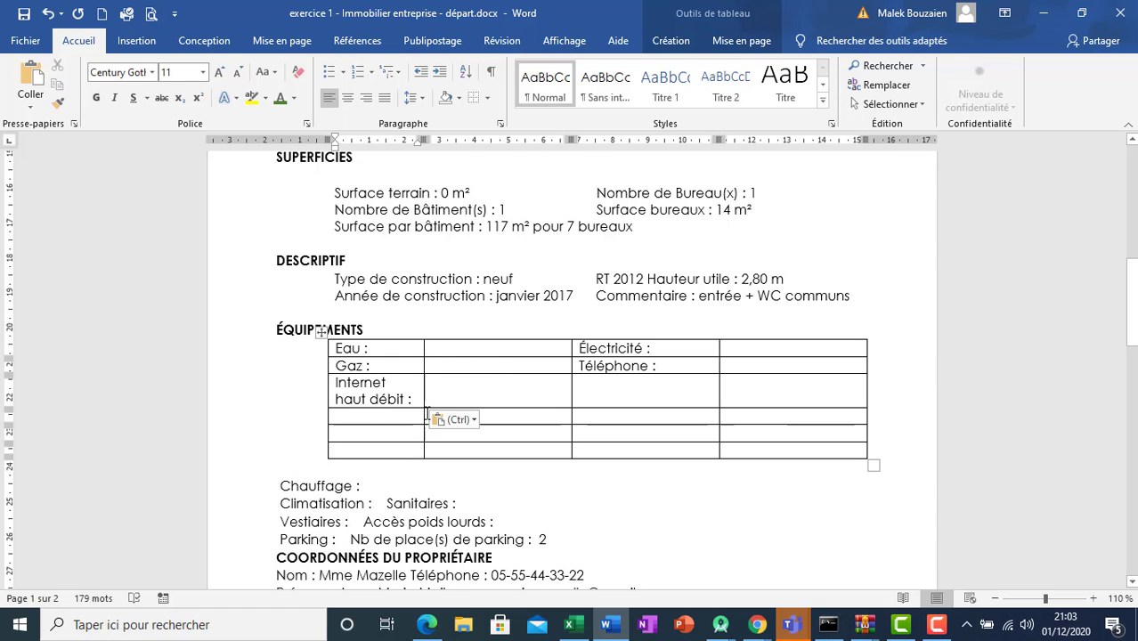
pyautogui.moveTo(423, 366); pyautogui.dragTo(476, 360)
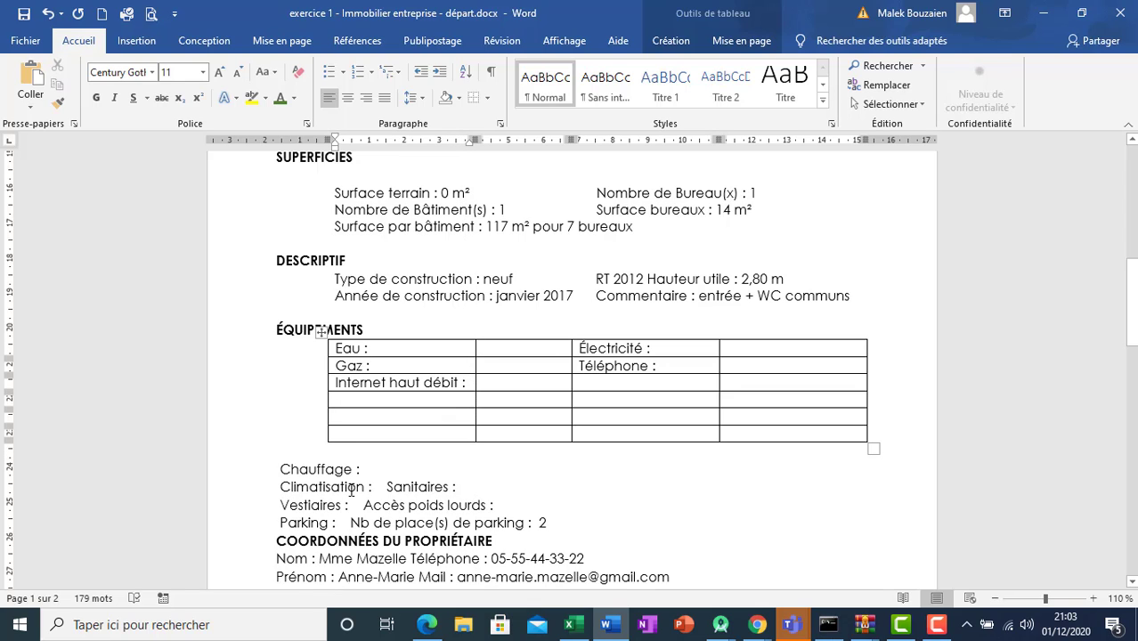
# - Move "Chauffage :" from the equipment list into the third cell of the ÉQUIPEMENTS table's third row
pyautogui.moveTo(365, 475); pyautogui.dragTo(280, 471)
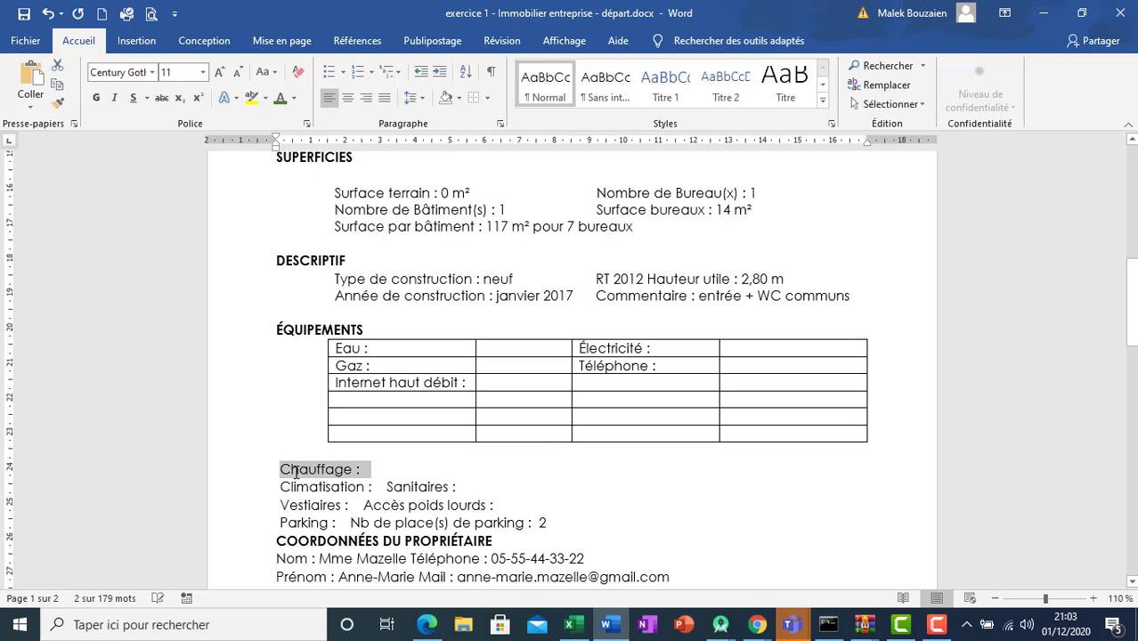
pyautogui.press('Delete')
pyautogui.click(655, 381)
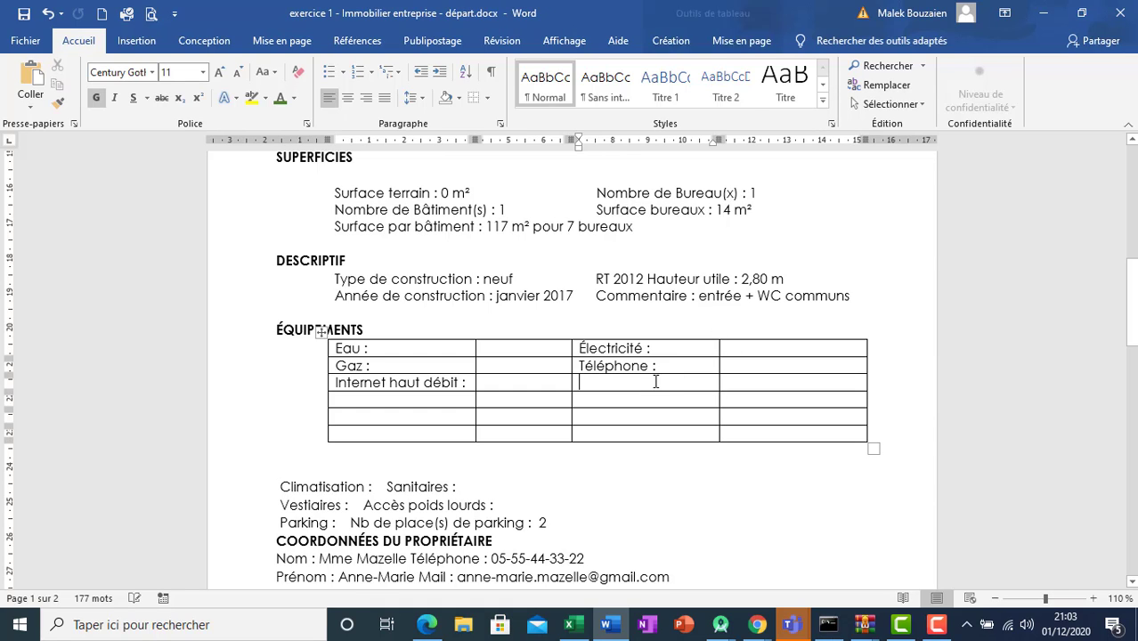
pyautogui.hotkey('ctrl', 'v')
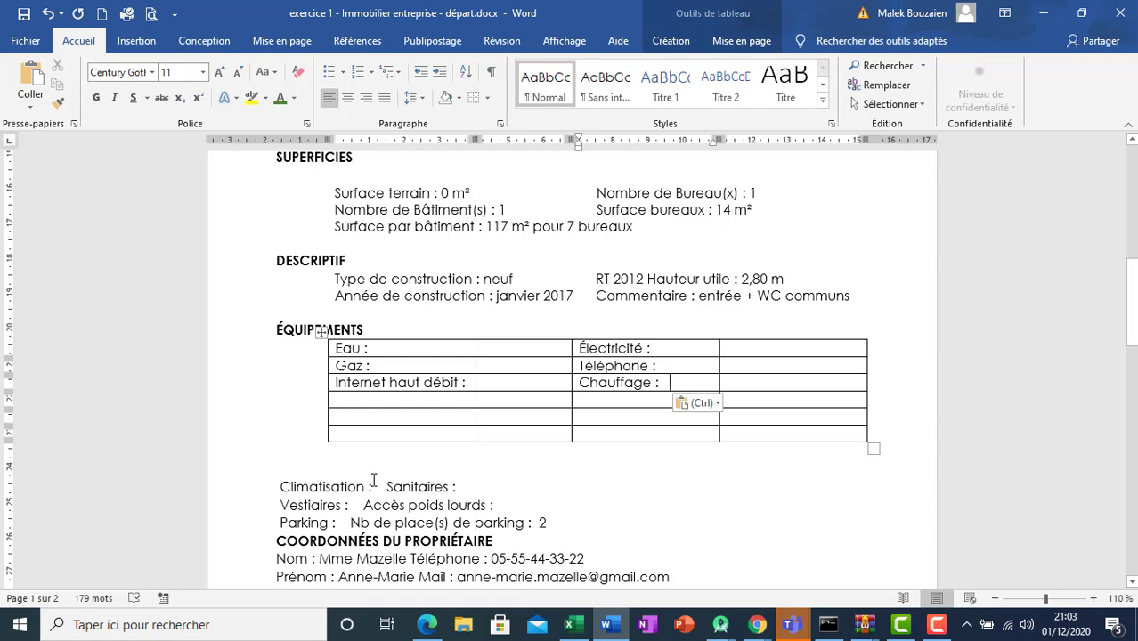
# - Move "Climatisation :" and "Sanitaires :" from the equipment list into the first and third cells of the fourth row
pyautogui.moveTo(378, 488); pyautogui.dragTo(279, 488)
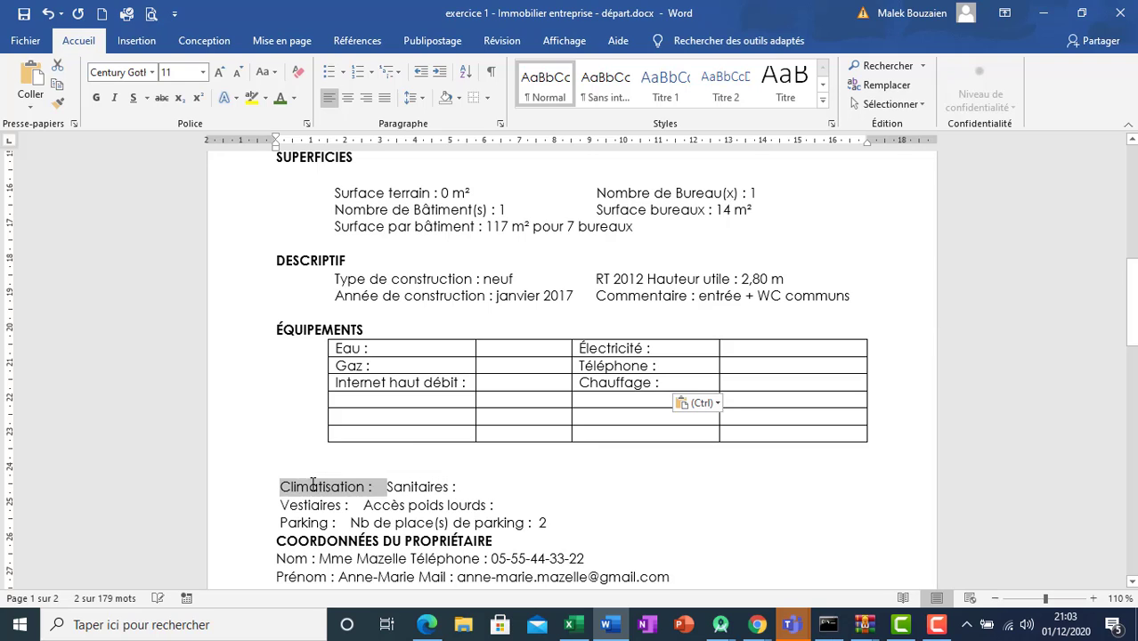
pyautogui.press('Delete')
pyautogui.click(361, 401)
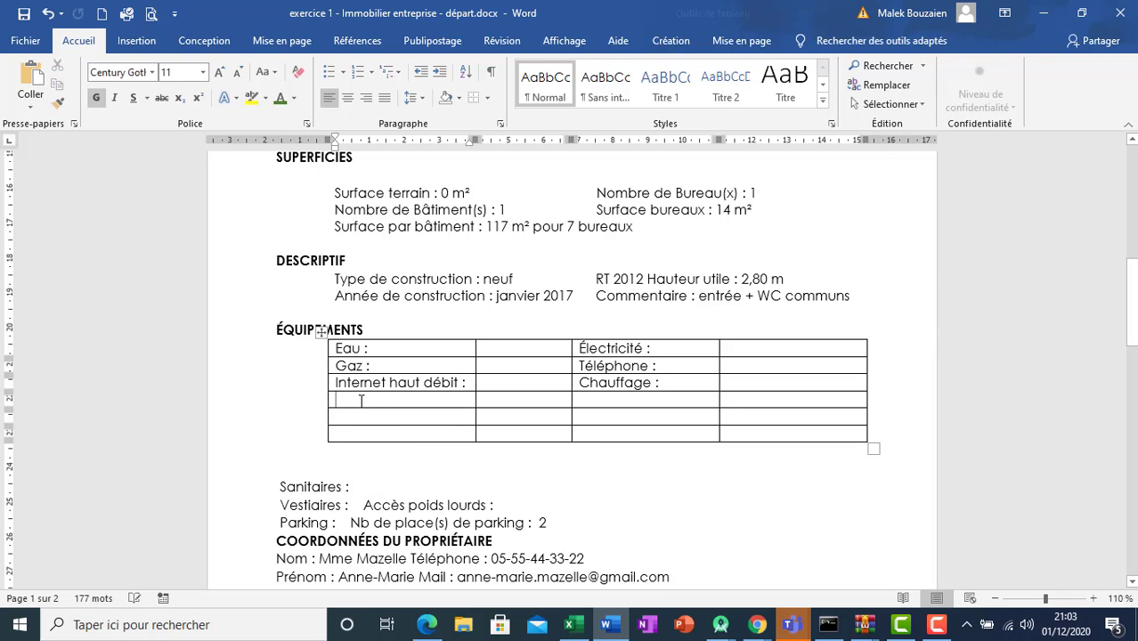
pyautogui.hotkey('ctrl', 'v')
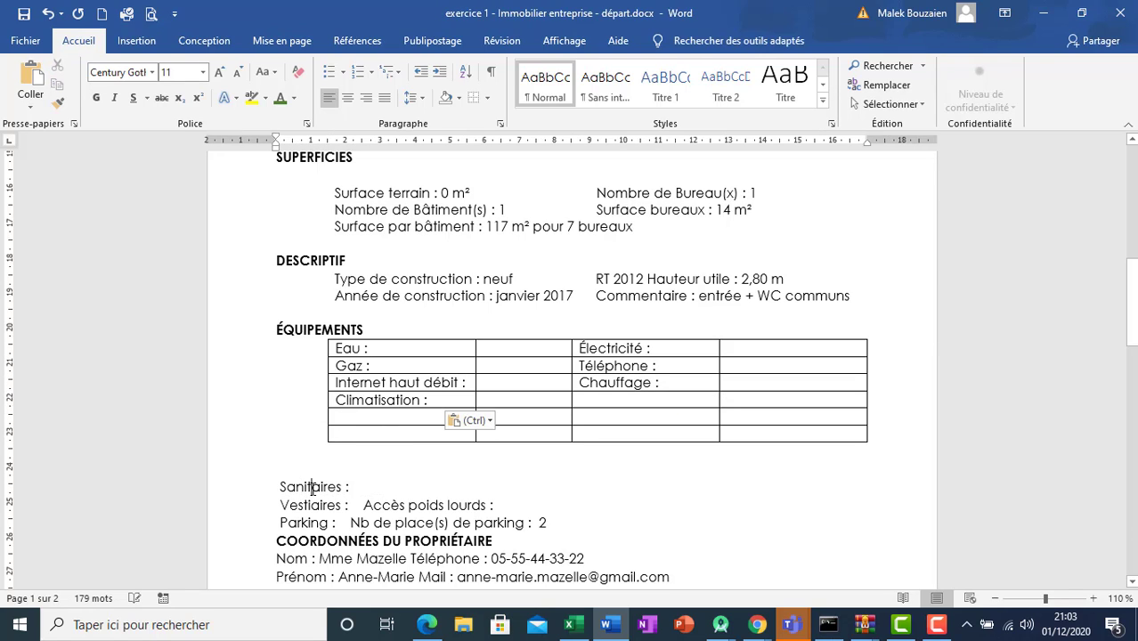
pyautogui.tripleClick(314, 487)
pyautogui.press('Delete')
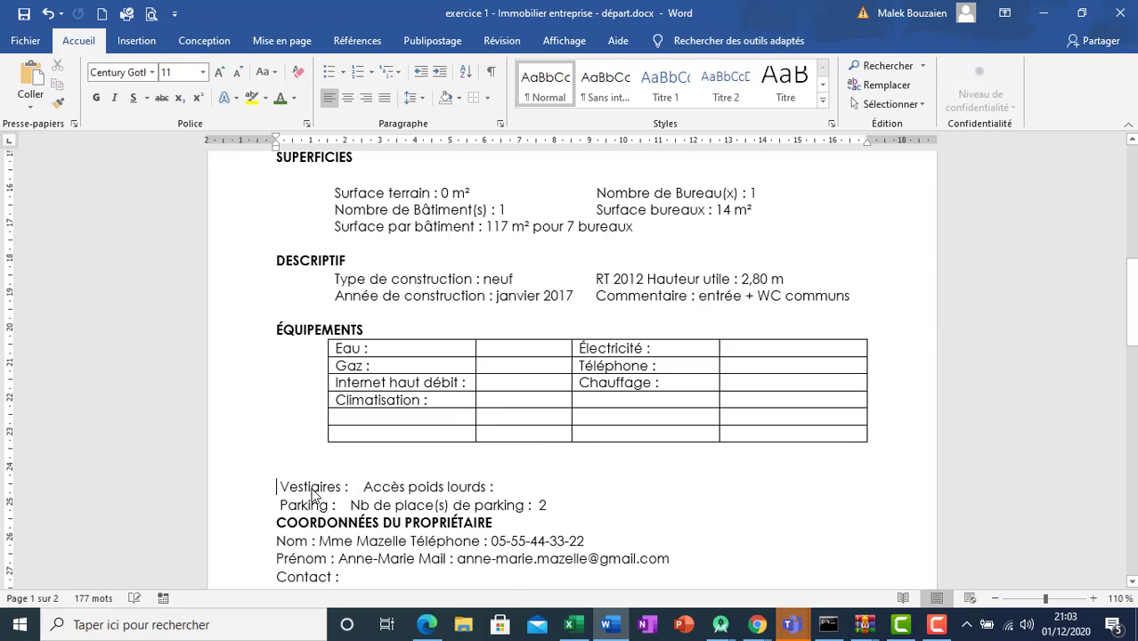
pyautogui.click(587, 400)
pyautogui.hotkey('ctrl', 'v')
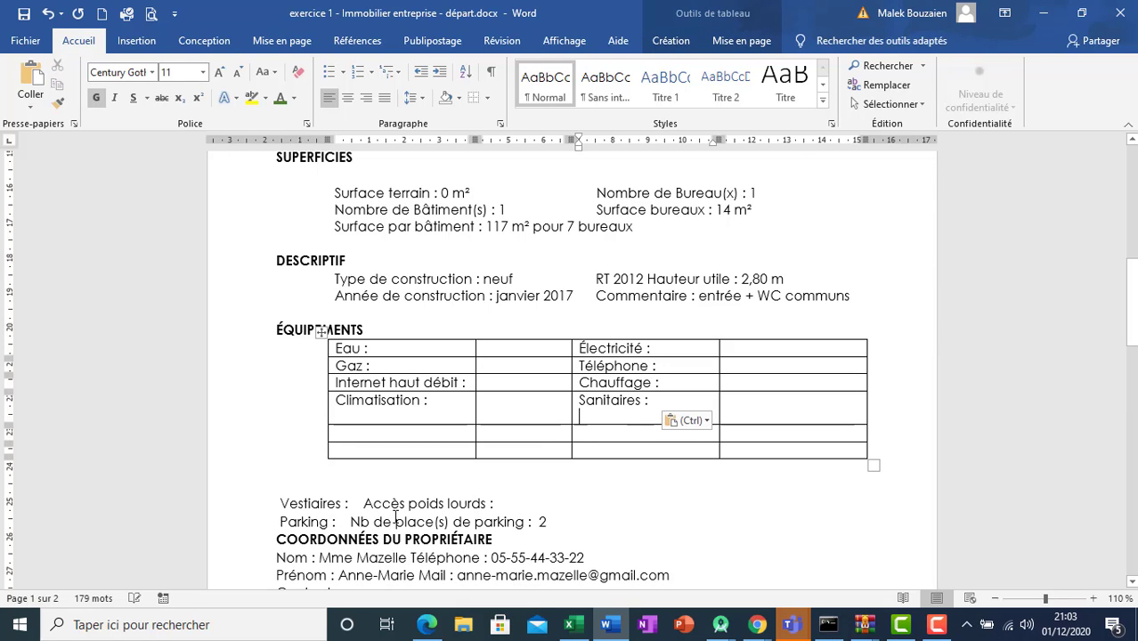
# - Move "Vestiaires :" from the equipment list into the first cell of the ÉQUIPEMENTS table's fifth row
pyautogui.moveTo(354, 506); pyautogui.dragTo(279, 506)
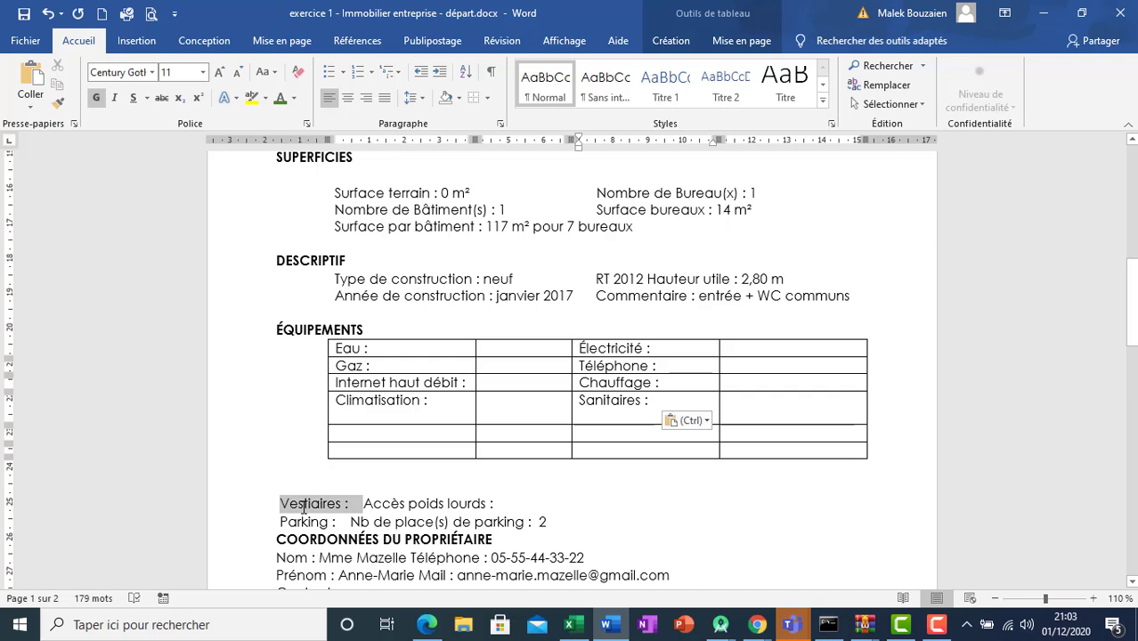
pyautogui.press('Delete')
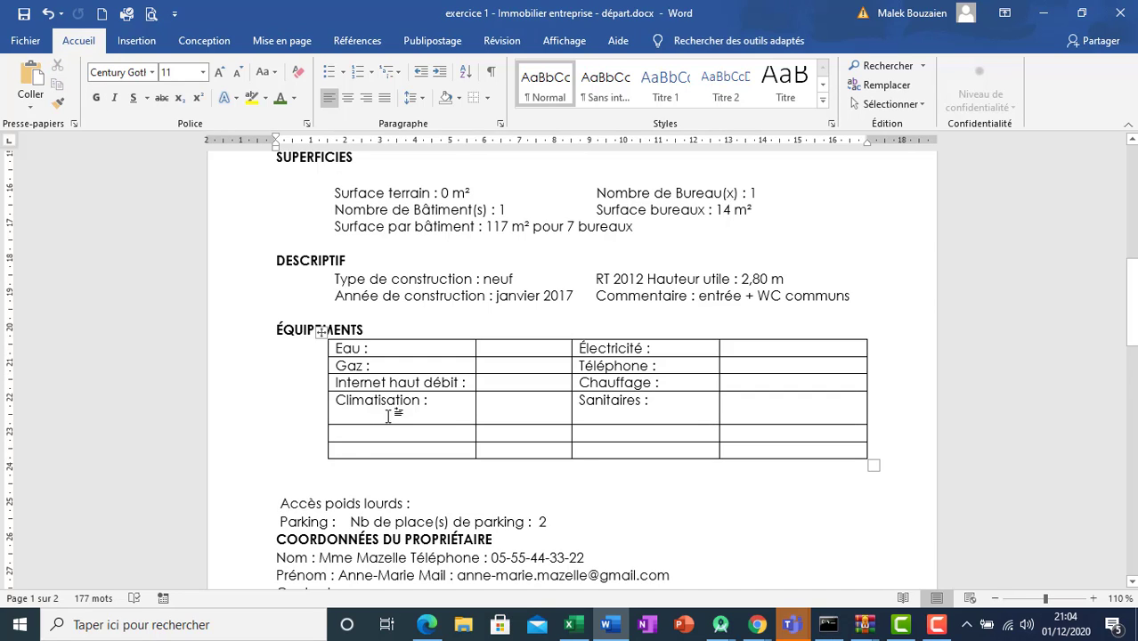
pyautogui.click(436, 403)
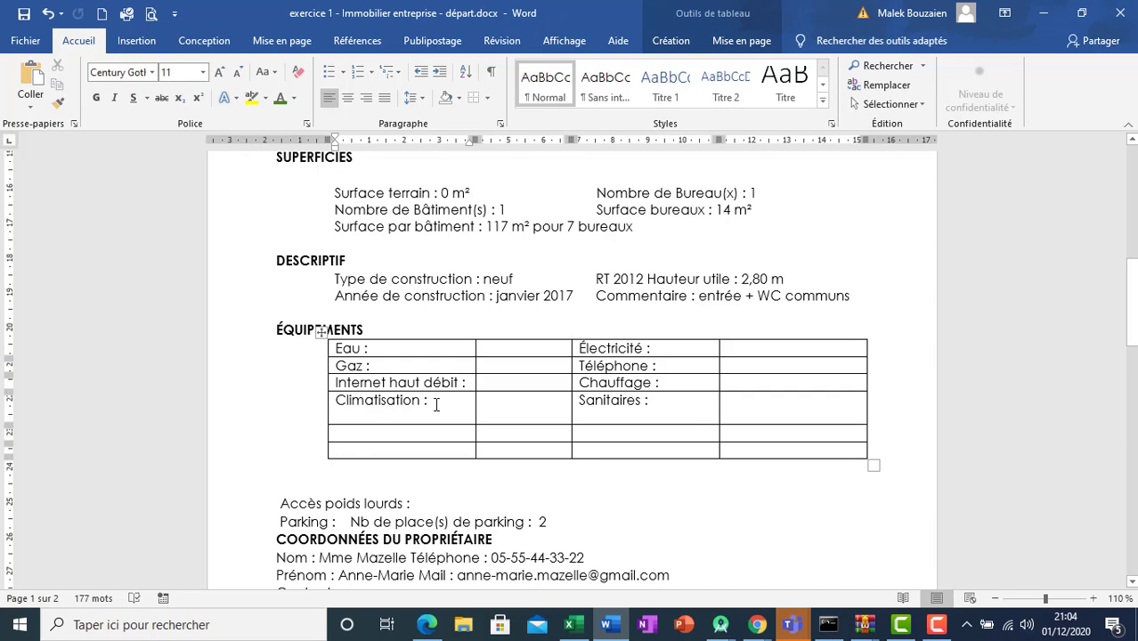
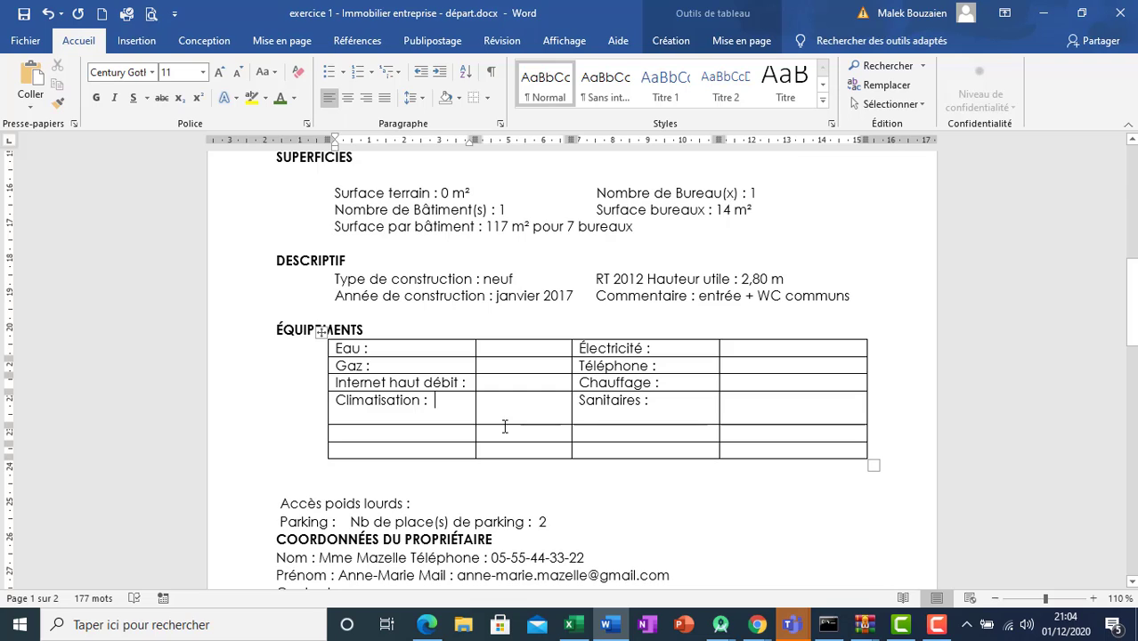
pyautogui.click(648, 406)
pyautogui.click(384, 436)
pyautogui.write('Vestiaires :')
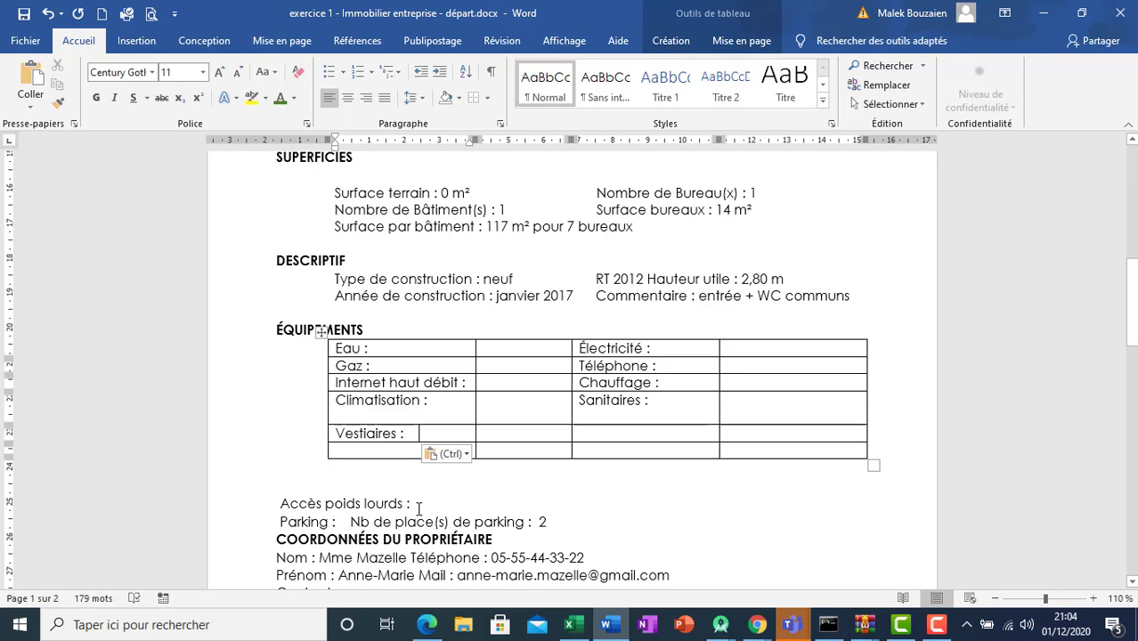
# - Move "Accès poids lourds :" from the equipment list into the fourth cell of the fourth row, beside "Sanitaires :"
pyautogui.moveTo(419, 508); pyautogui.dragTo(306, 512)
pyautogui.hotkey('ctrl', 'x')
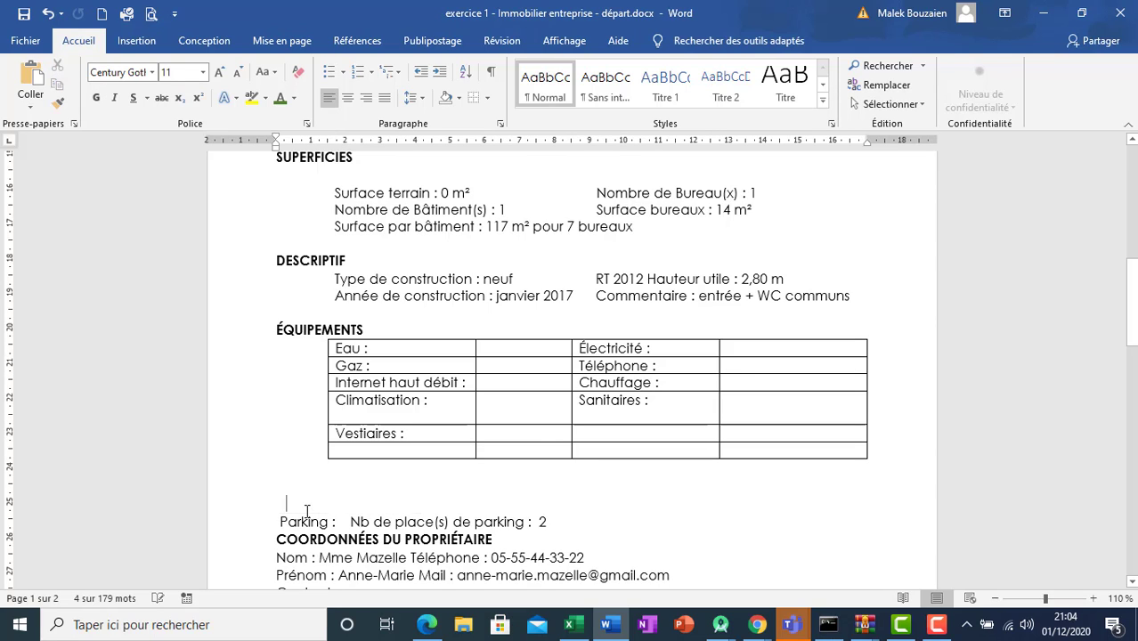
pyautogui.click(745, 417)
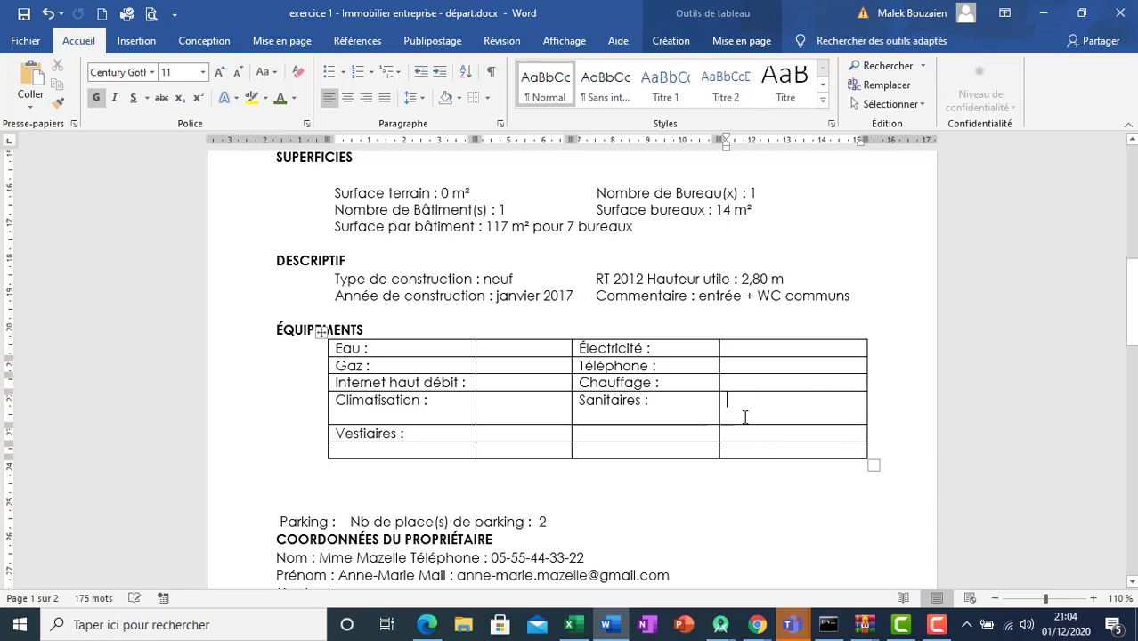
pyautogui.hotkey('ctrl', 'v')
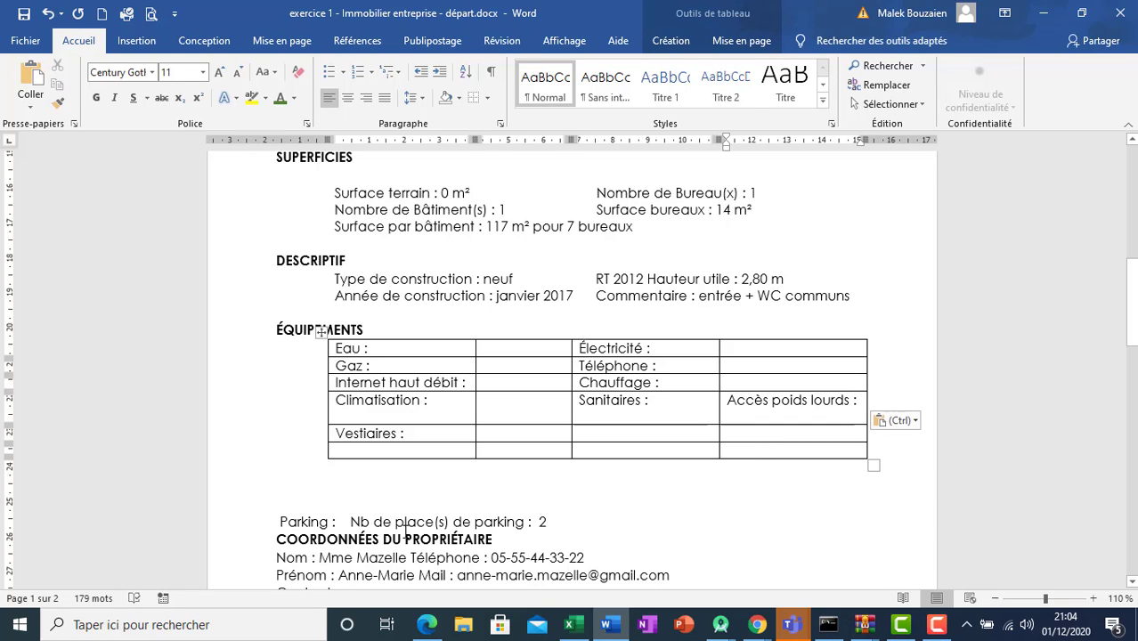
# - Move "Parking :" from below the ÉQUIPEMENTS table into the first cell of its sixth row
pyautogui.moveTo(339, 526); pyautogui.dragTo(280, 525)
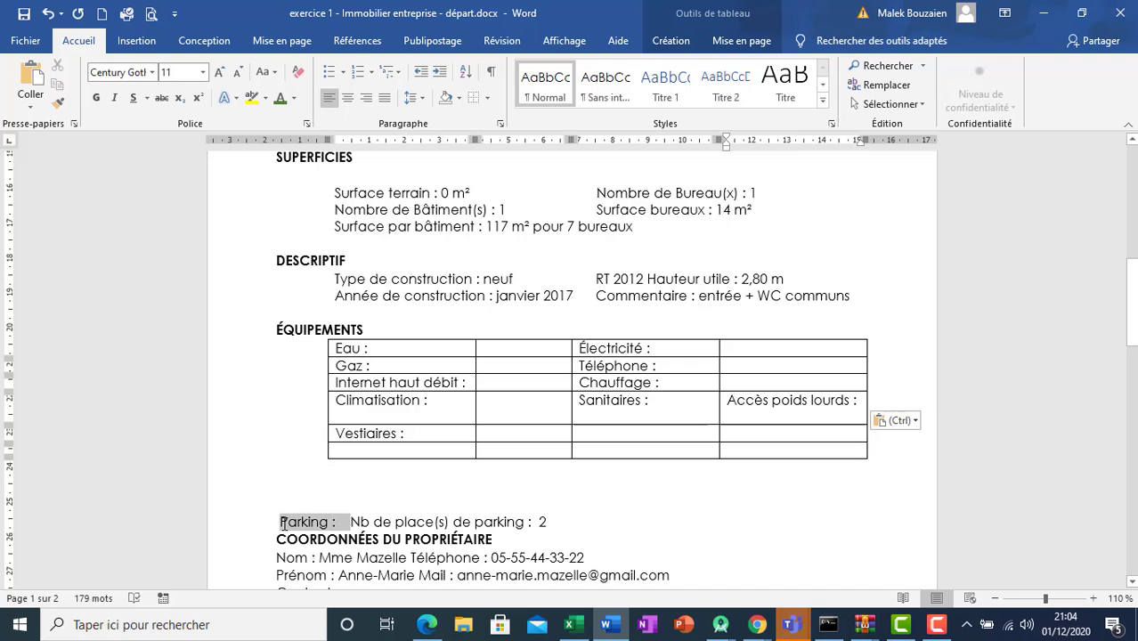
pyautogui.hotkey('ctrl', 'x')
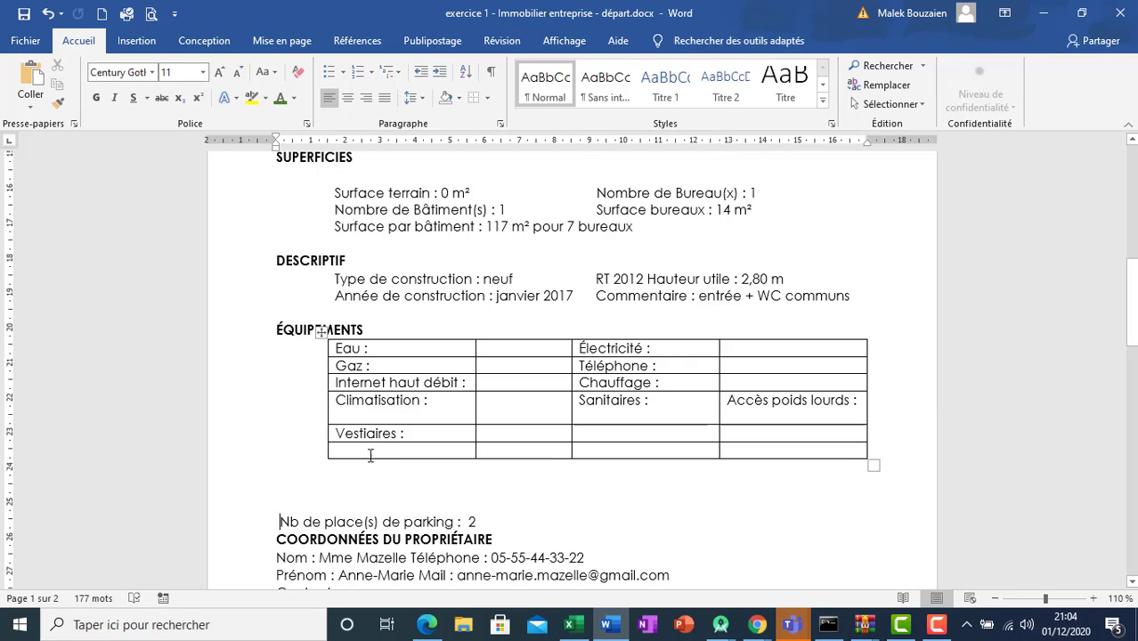
pyautogui.click(370, 455)
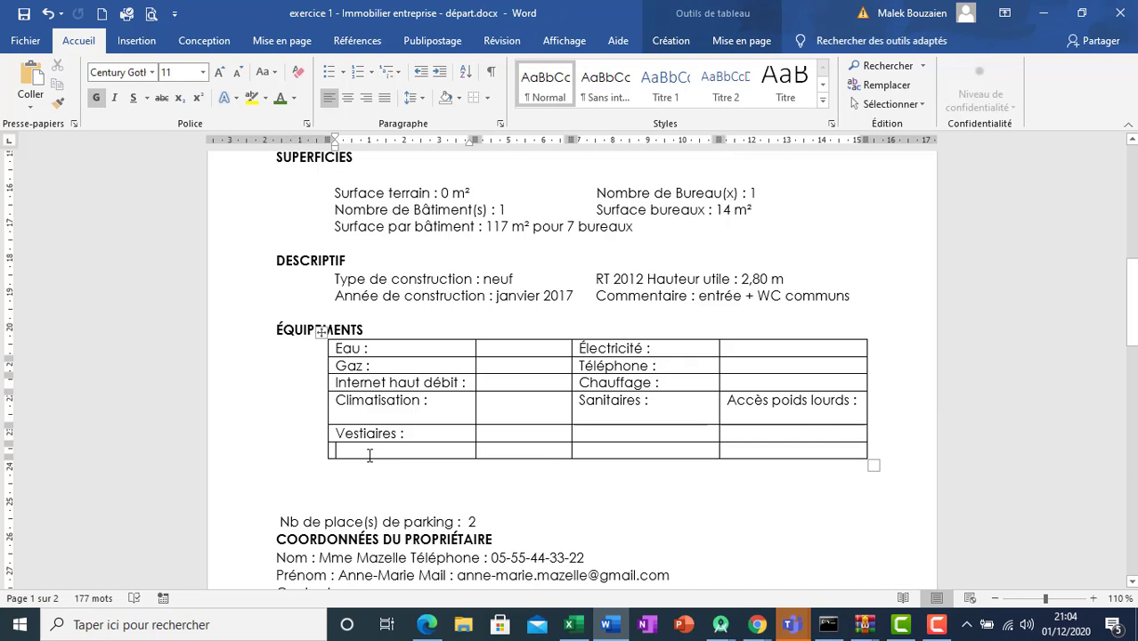
pyautogui.hotkey('ctrl', 'v')
# - Check the reference PDF and move "Accès poids lourds :" from the fourth row's last cell to the fifth row's third cell
pyautogui.click(426, 626)
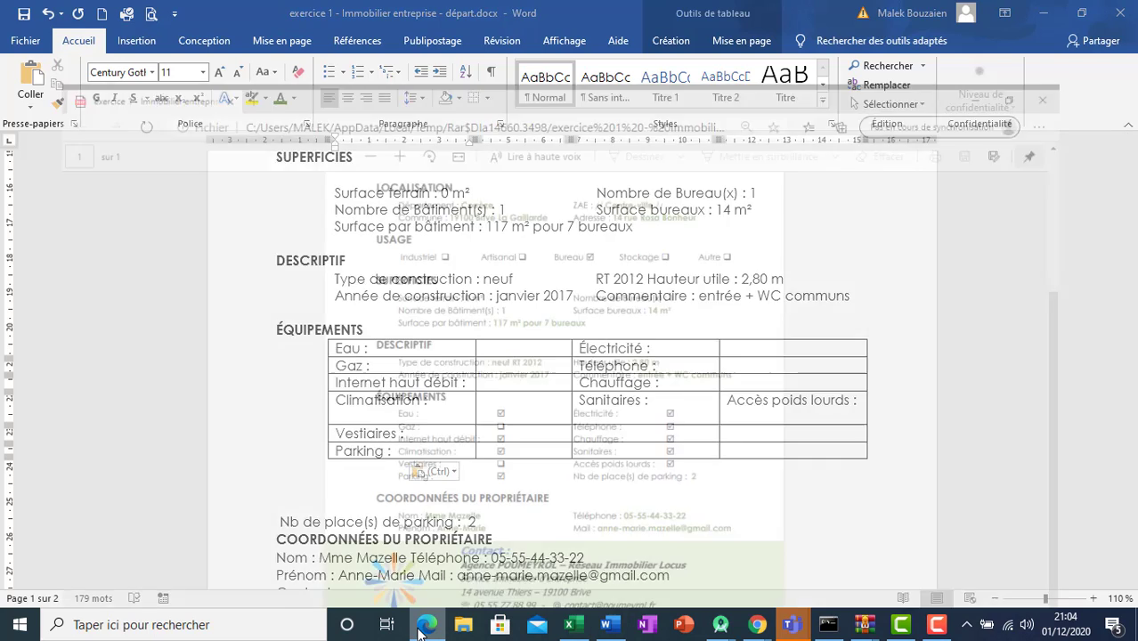
pyautogui.click(425, 626)
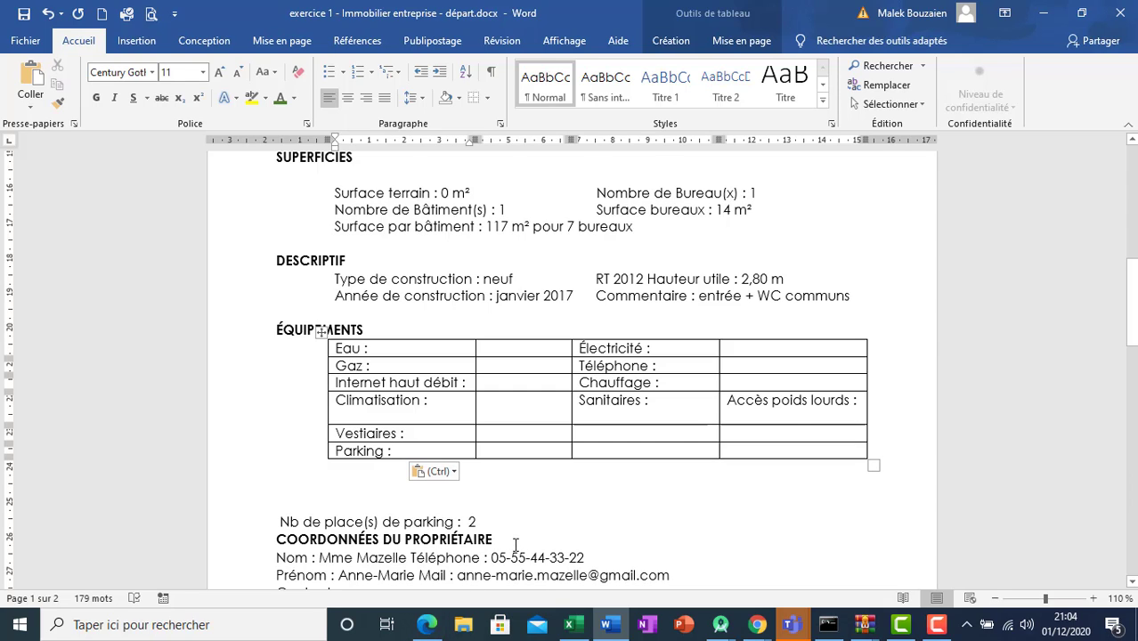
pyautogui.click(729, 401)
pyautogui.moveTo(729, 401); pyautogui.dragTo(859, 402)
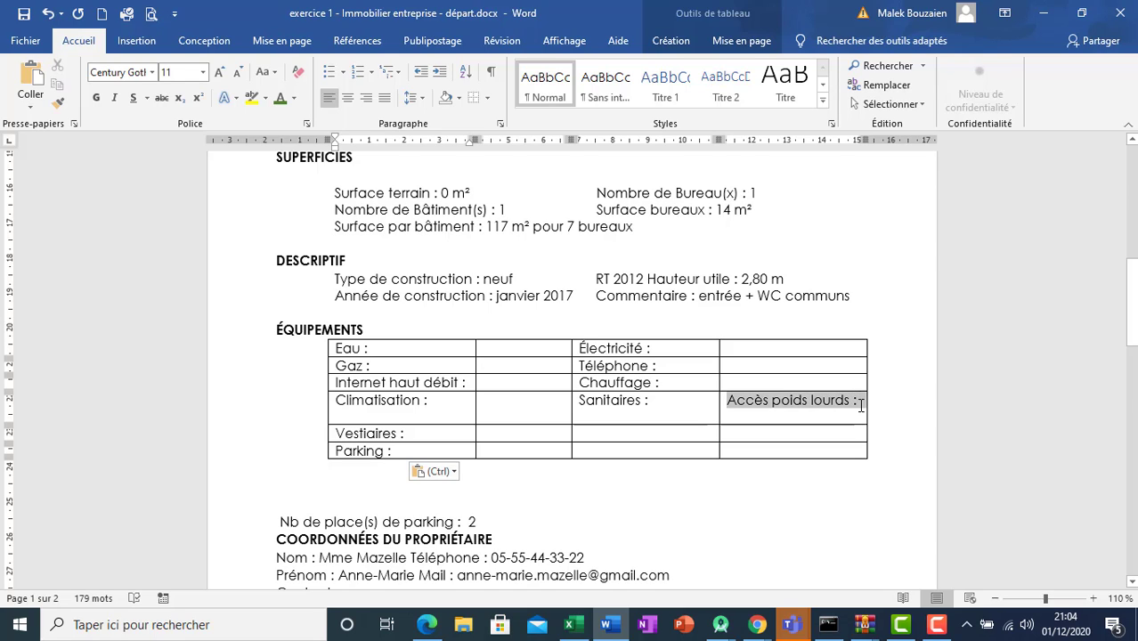
pyautogui.press('BackSpace')
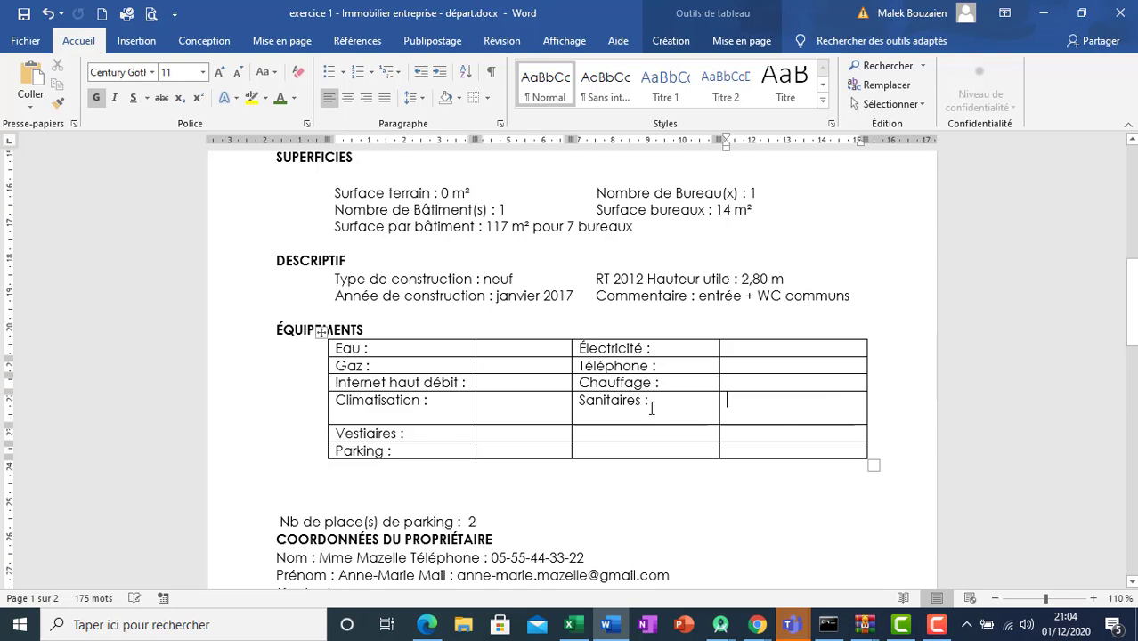
pyautogui.click(595, 435)
pyautogui.hotkey('ctrl', 'v')
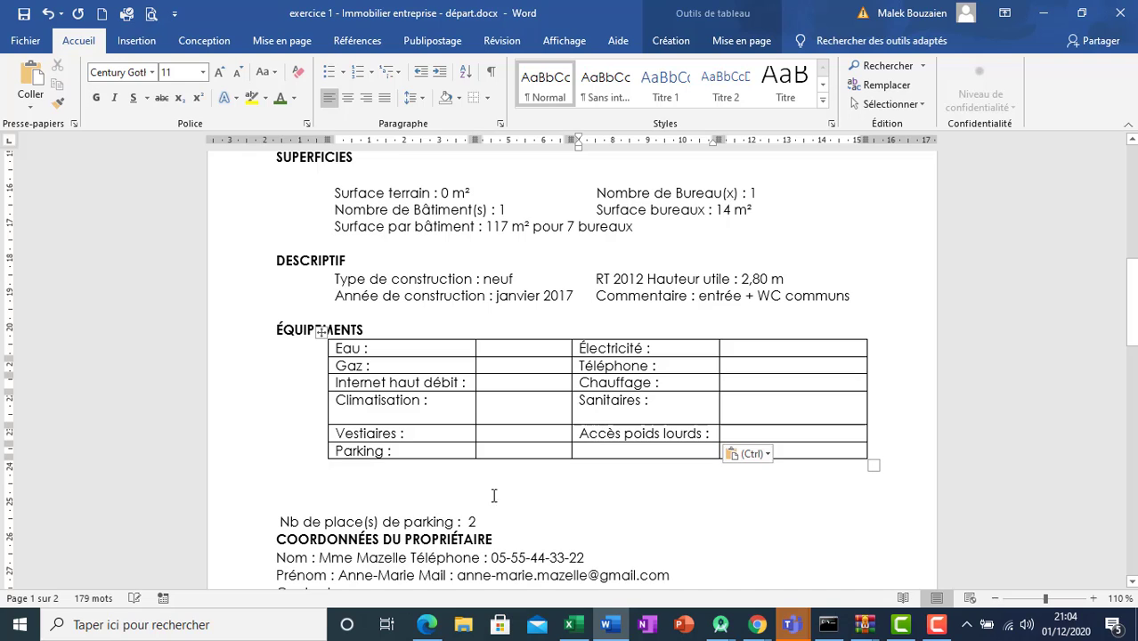
# - Merge the last two cells of the "Parking :" row in the ÉQUIPEMENTS table
pyautogui.moveTo(488, 523); pyautogui.dragTo(457, 523)
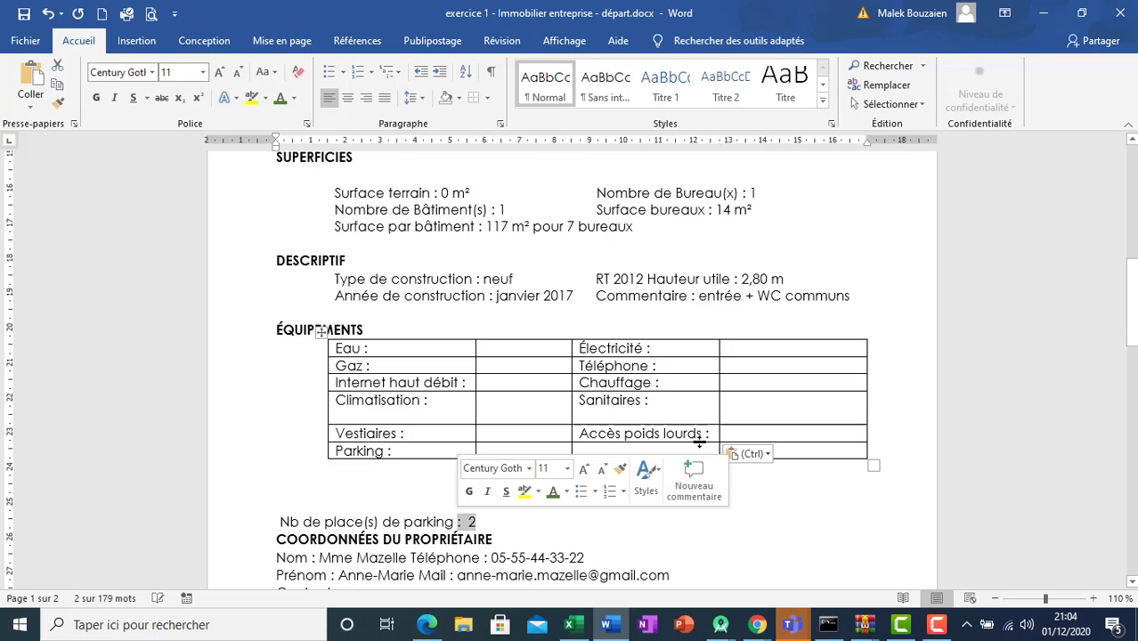
pyautogui.moveTo(704, 452); pyautogui.dragTo(784, 452)
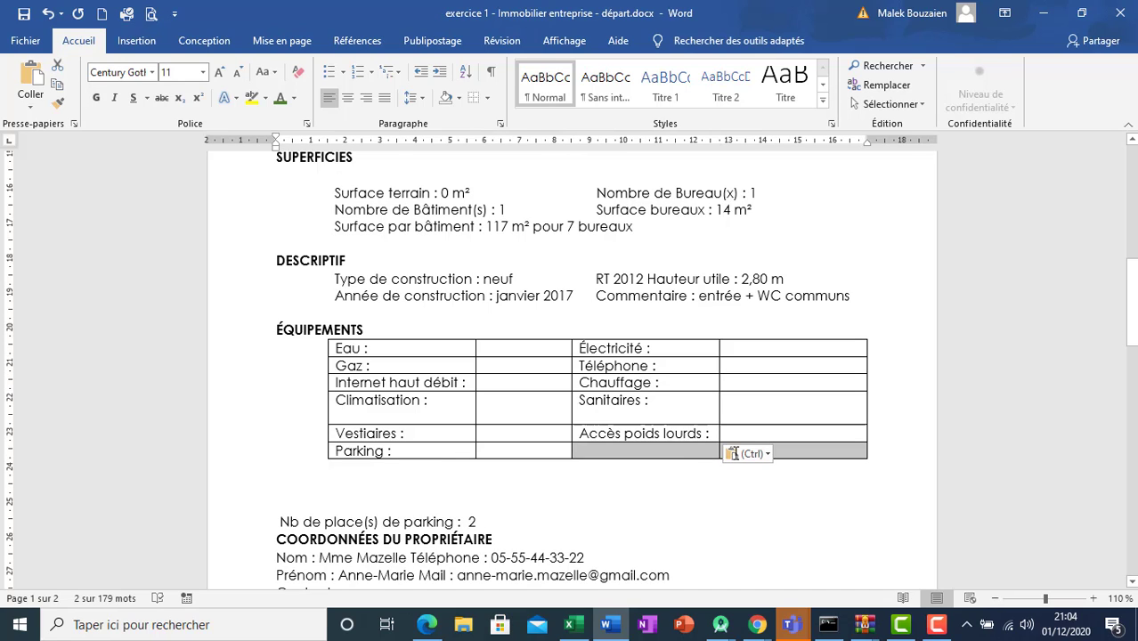
pyautogui.rightClick(674, 461)
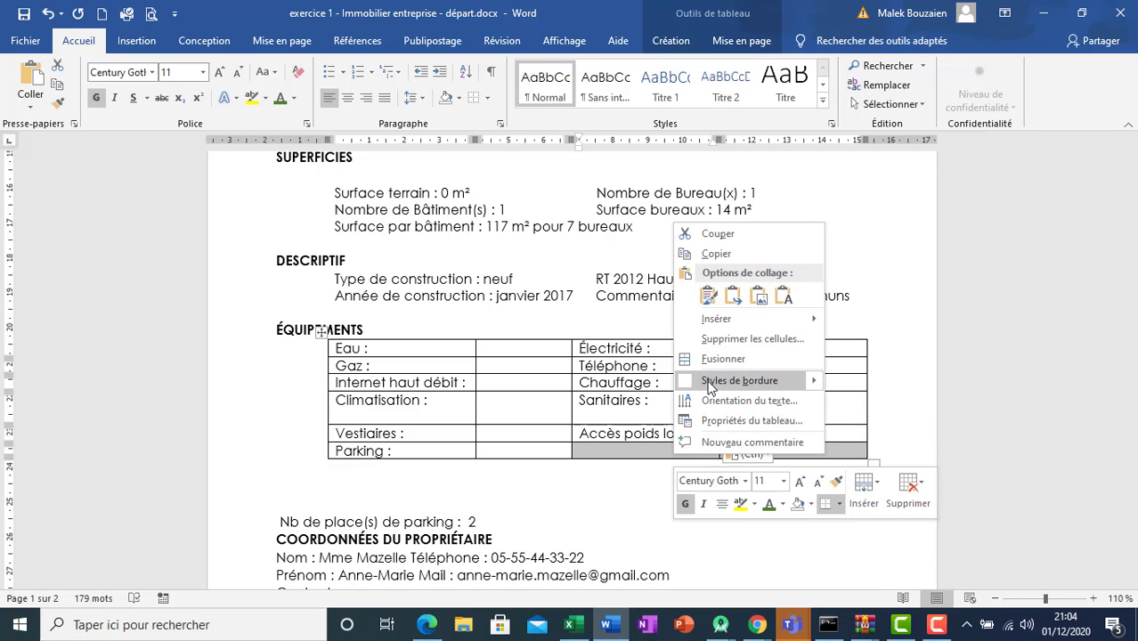
pyautogui.click(729, 360)
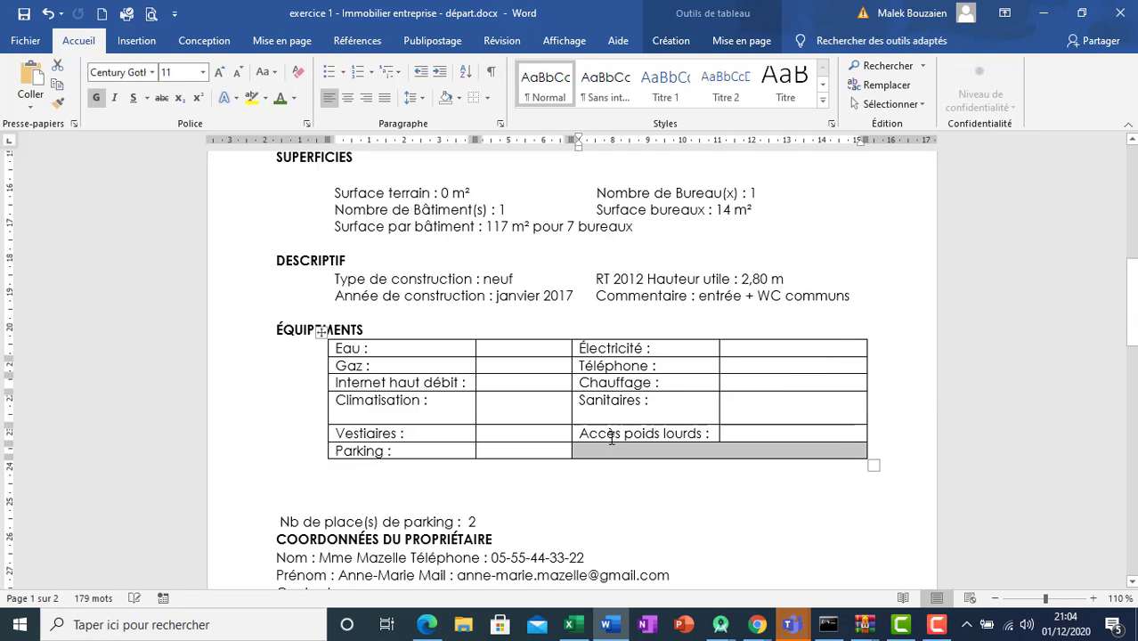
# - Move "Nb de place(s) de parking : 2" from below the table into the merged cell of the "Parking :" row
pyautogui.moveTo(491, 525); pyautogui.dragTo(292, 523)
pyautogui.hotkey('ctrl', 'x')
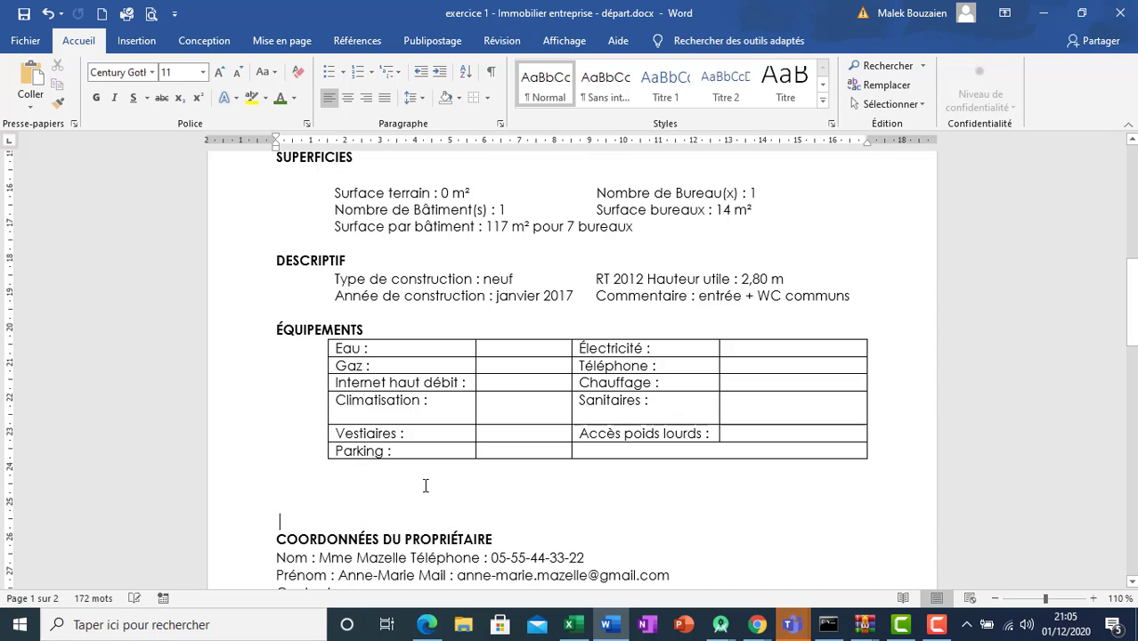
pyautogui.click(588, 450)
pyautogui.hotkey('ctrl', 'v')
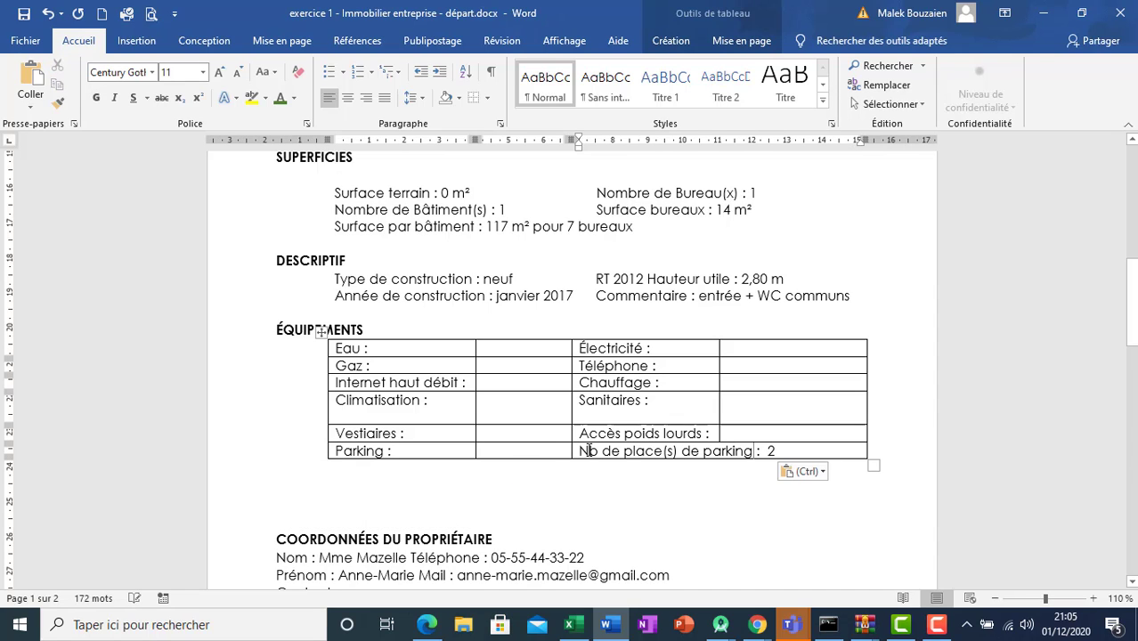
# - Compare with the reference PDF and widen the ÉQUIPEMENTS table's second and third columns so "Accès poids lourds :" fits on one line
pyautogui.click(436, 634)
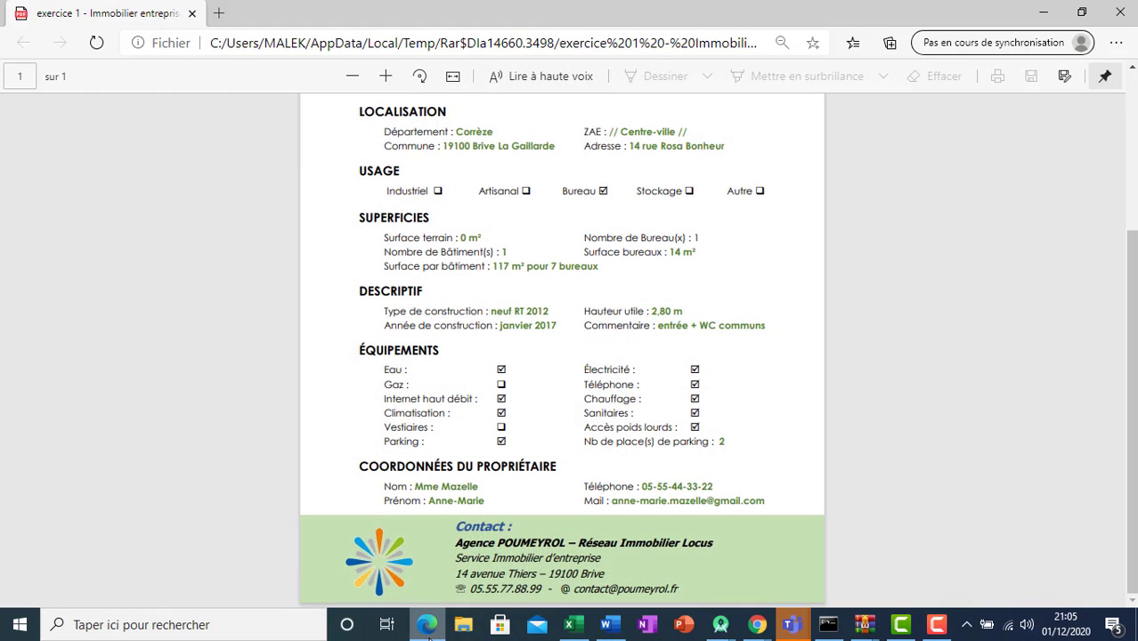
pyautogui.click(430, 636)
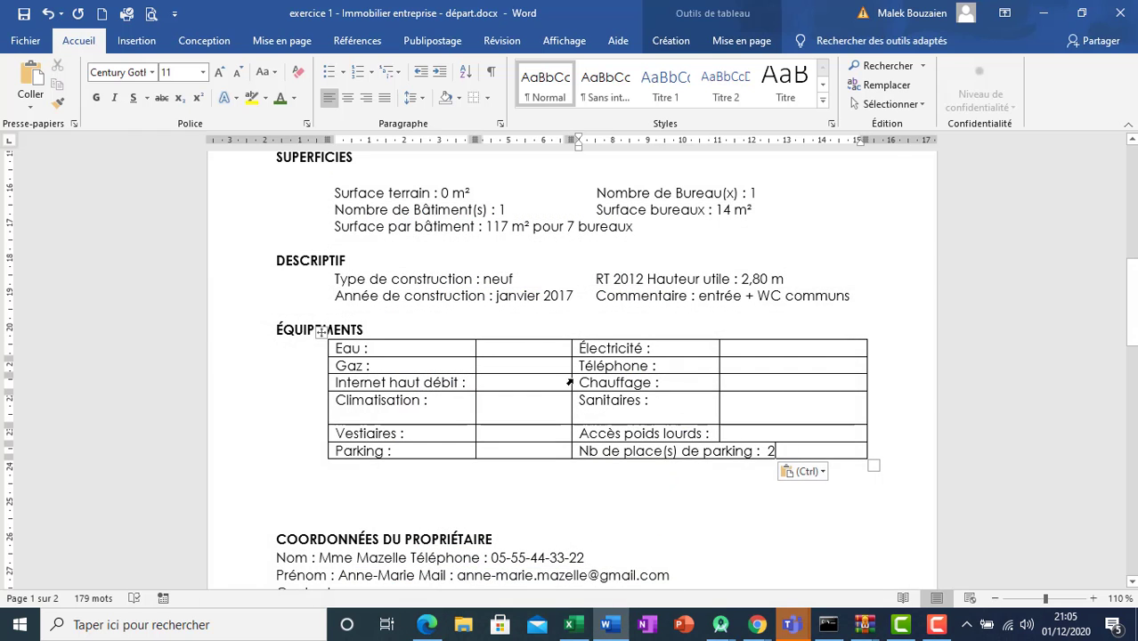
pyautogui.moveTo(570, 380); pyautogui.dragTo(597, 376)
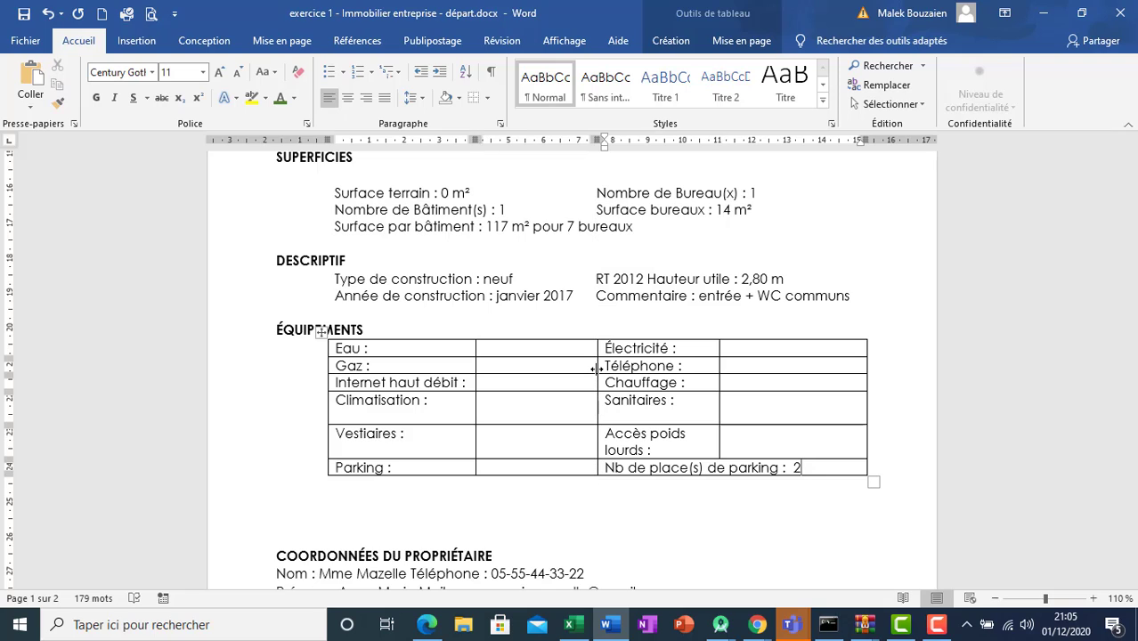
pyautogui.moveTo(720, 395); pyautogui.dragTo(737, 395)
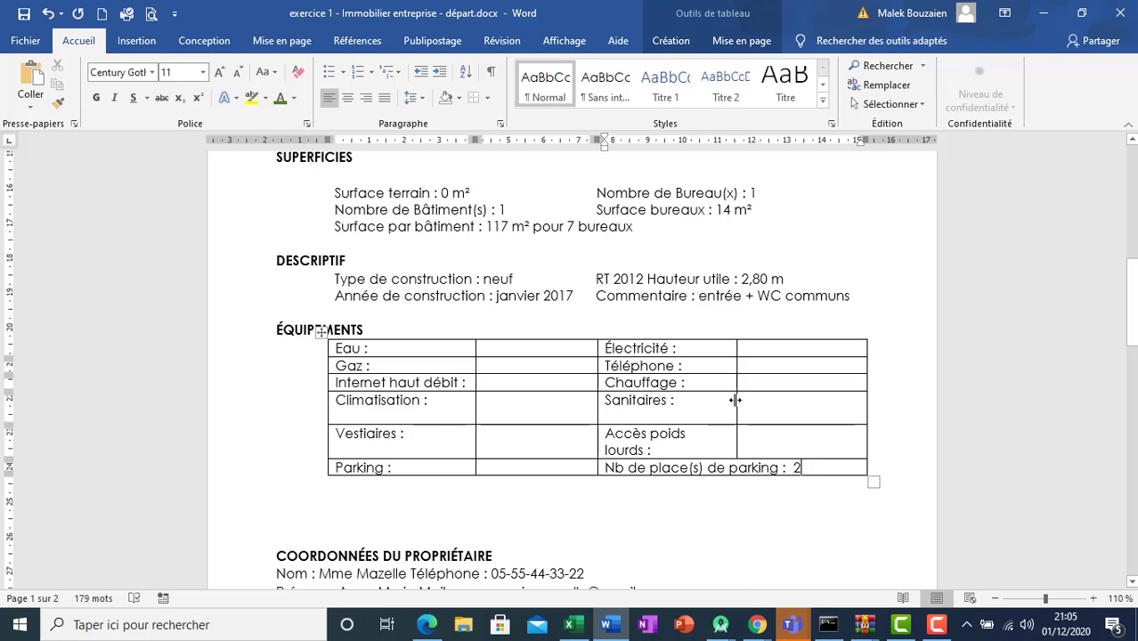
pyautogui.moveTo(735, 400); pyautogui.dragTo(745, 400)
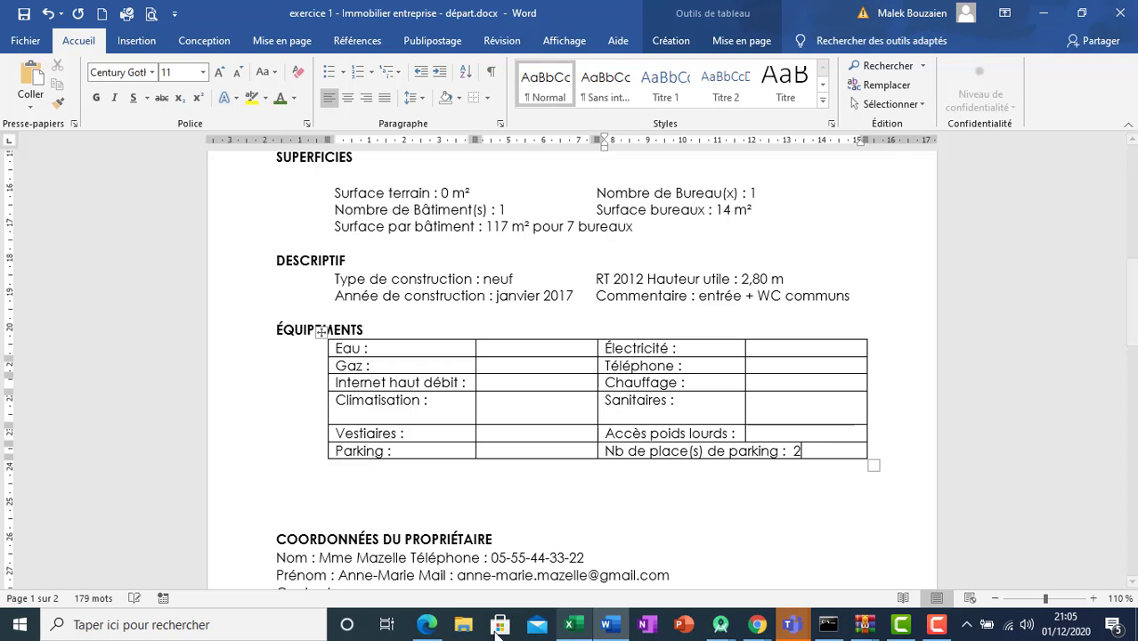
# - Delete the empty line under "Sanitaires :" and remove all borders from the ÉQUIPEMENTS table
pyautogui.click(432, 626)
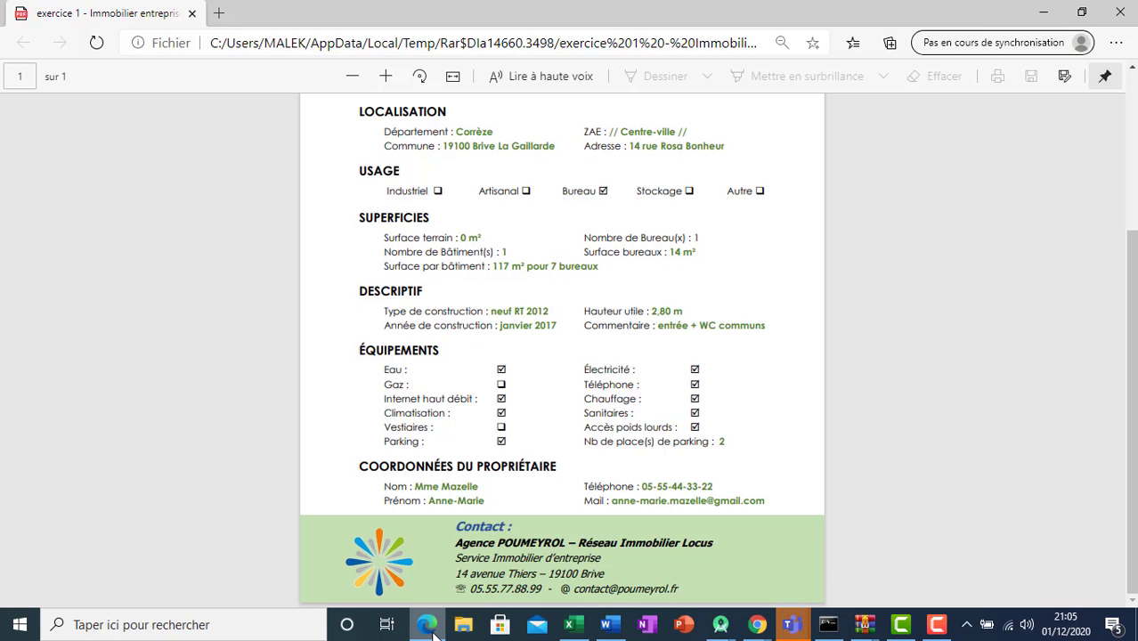
pyautogui.click(429, 625)
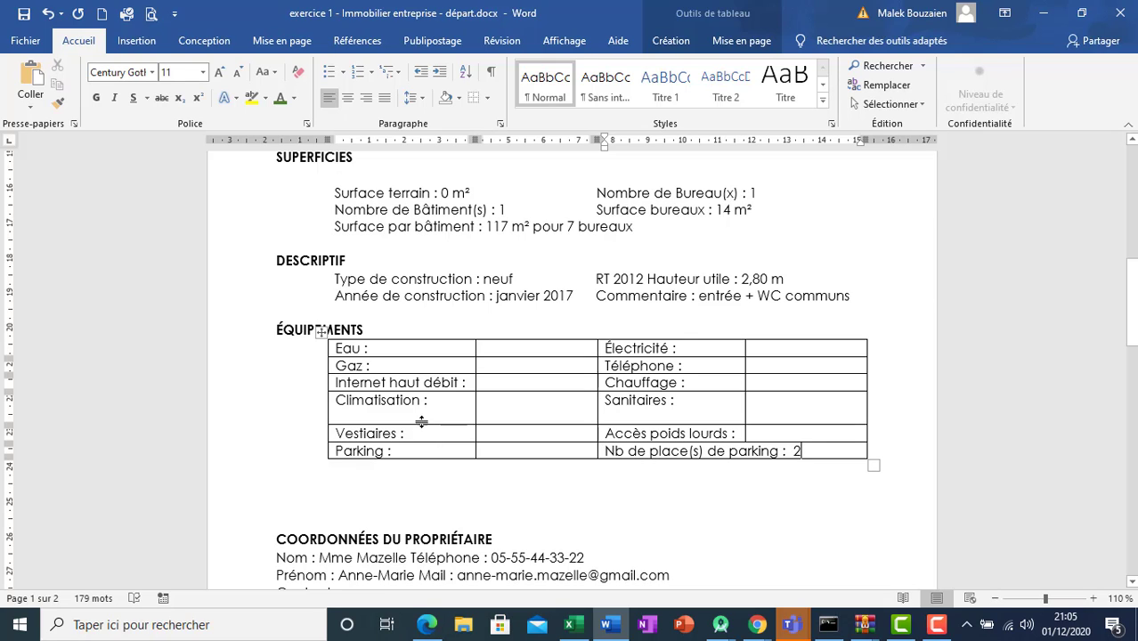
pyautogui.moveTo(423, 424); pyautogui.dragTo(419, 402)
pyautogui.click(769, 407)
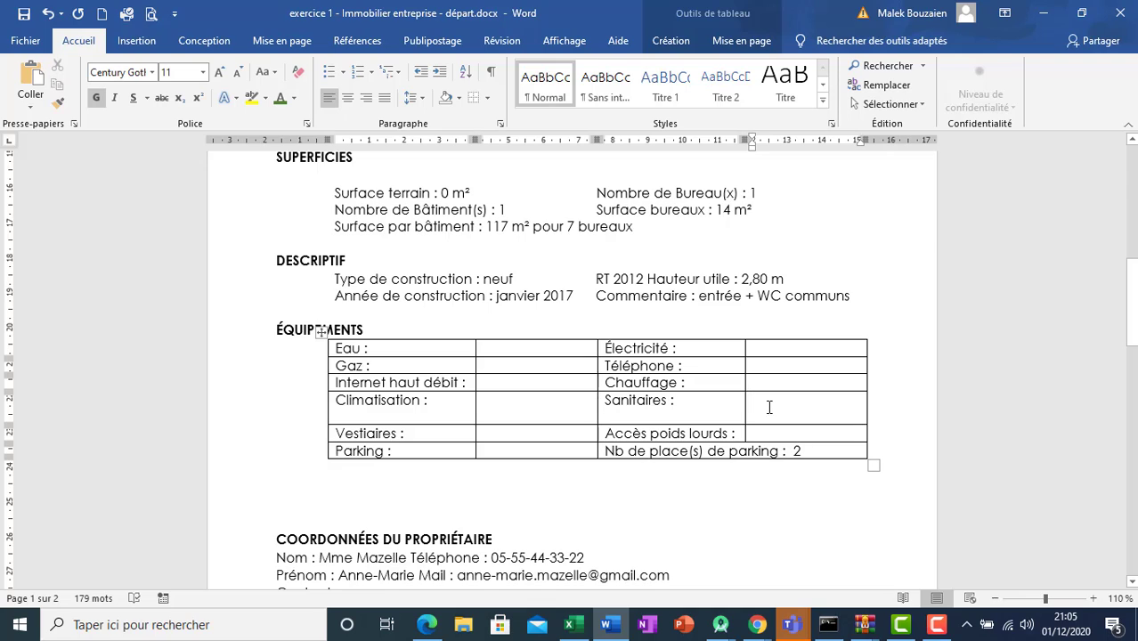
pyautogui.press('Left')
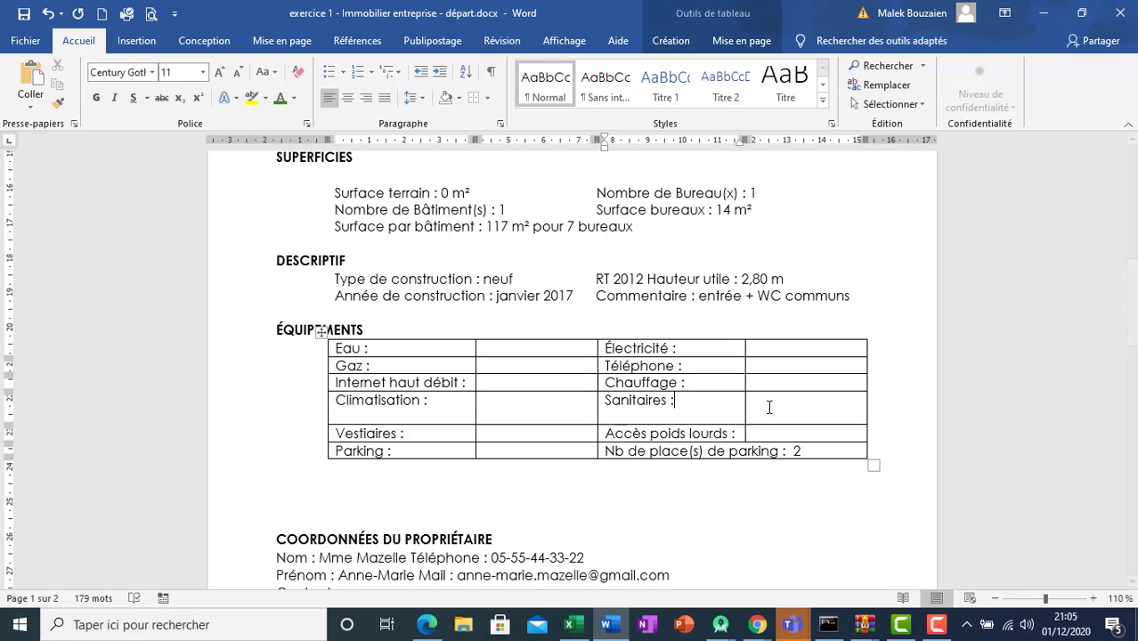
pyautogui.press('Down')
pyautogui.press('BackSpace')
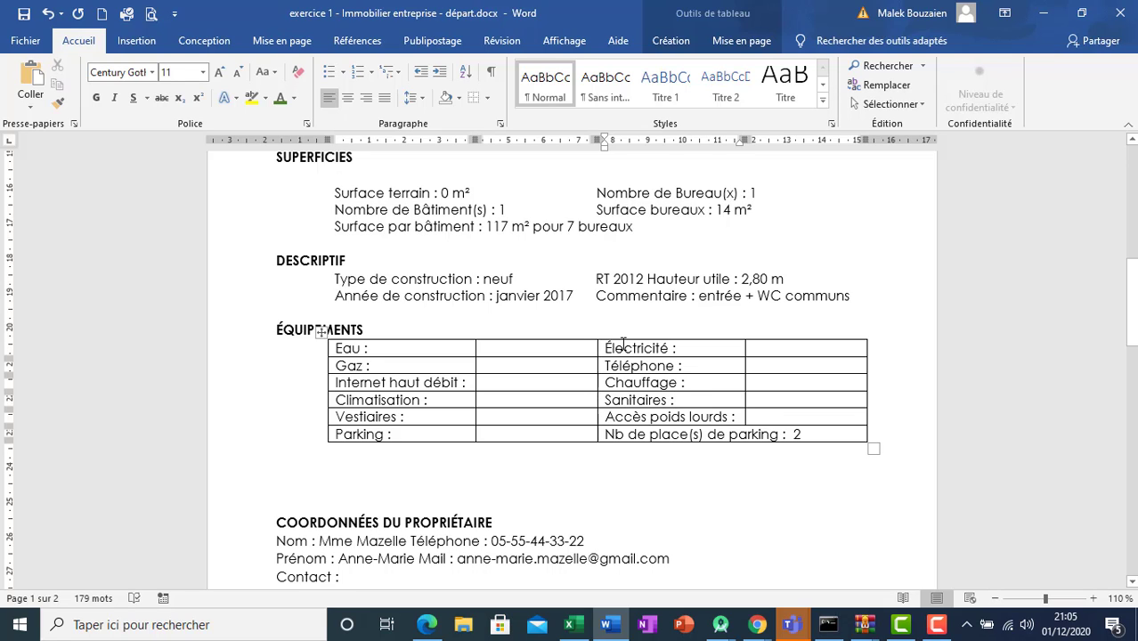
pyautogui.click(319, 336)
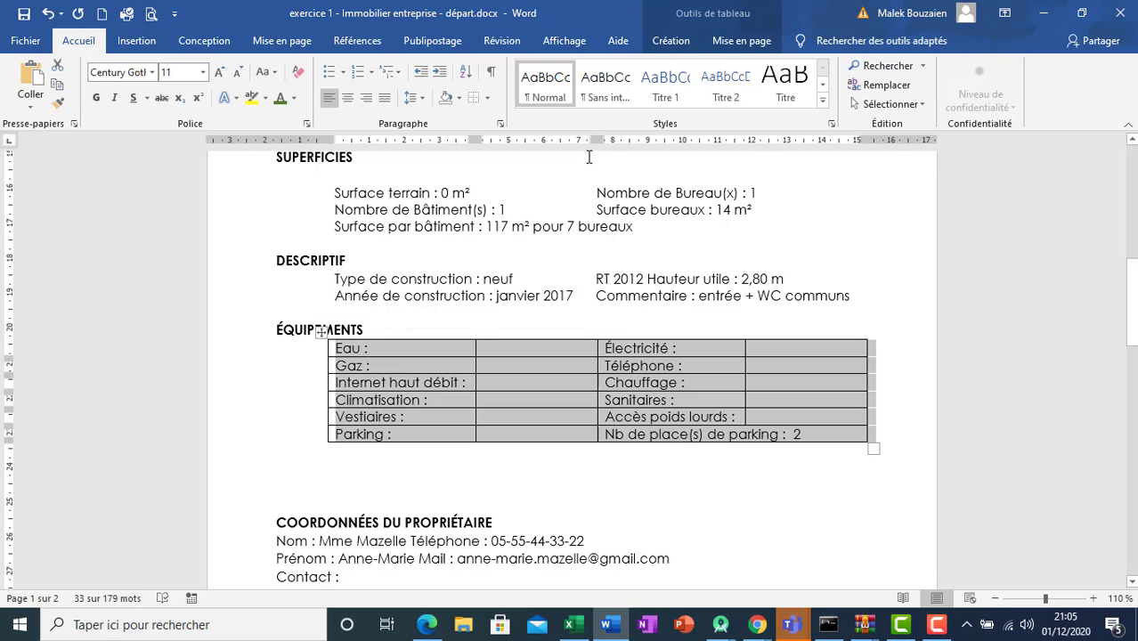
pyautogui.click(474, 100)
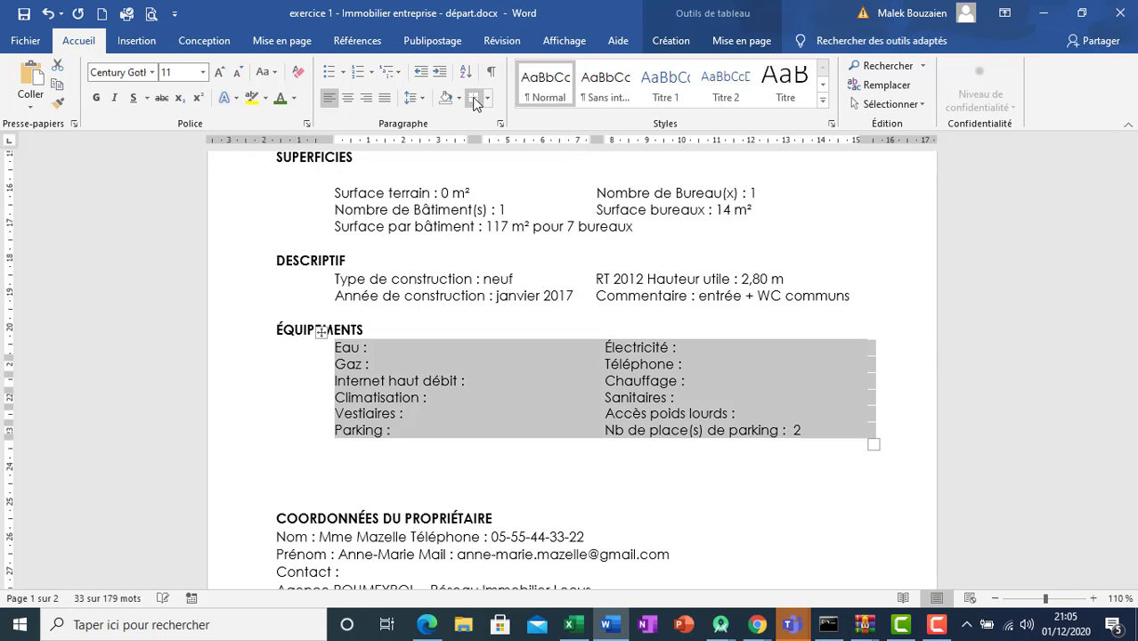
# - Copy the empty checkbox beside "Industriel" into the second-column cells beside "Gaz :" and "Vestiaires :", as in the reference PDF
pyautogui.moveTo(1136, 312); pyautogui.dragTo(1136, 269)
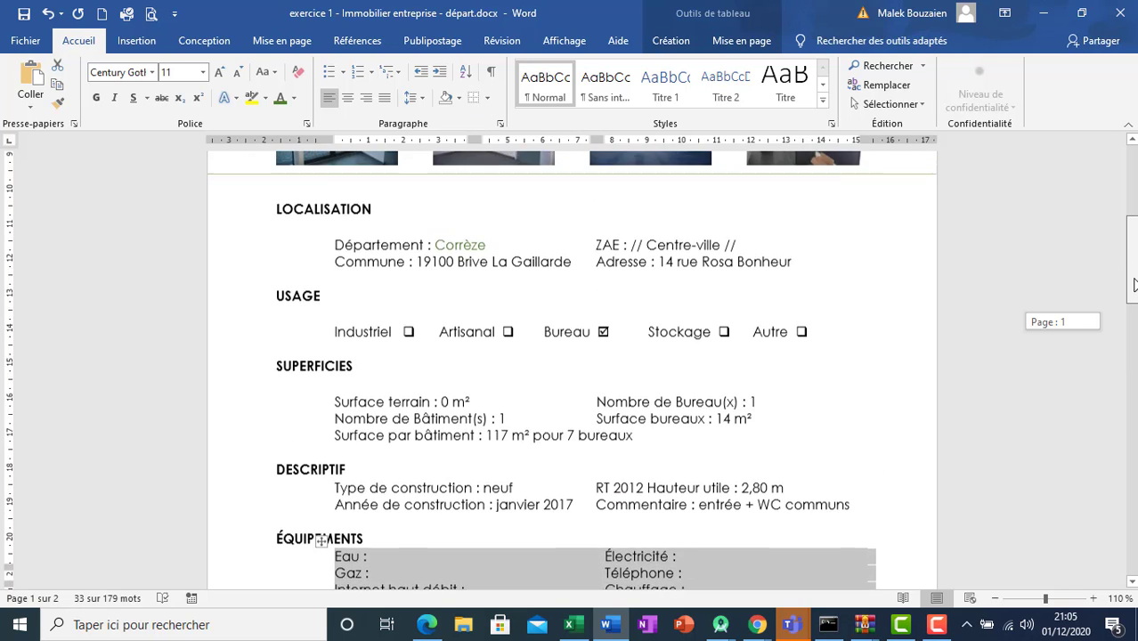
pyautogui.moveTo(417, 334); pyautogui.dragTo(408, 334)
pyautogui.hotkey('ctrl', 'c')
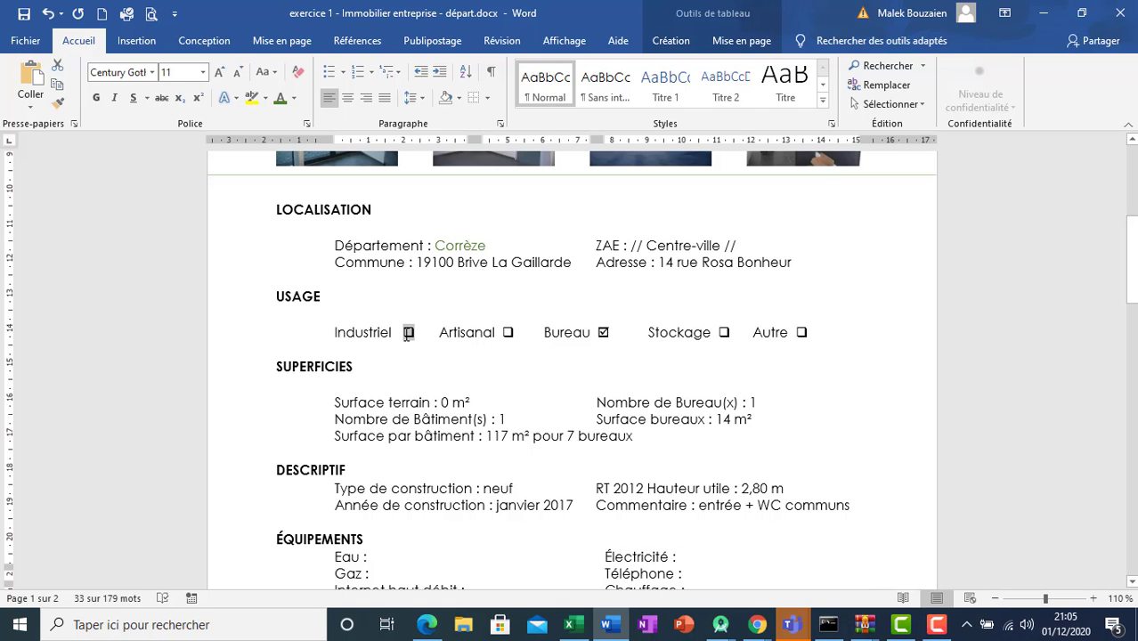
pyautogui.click(430, 626)
pyautogui.click(439, 629)
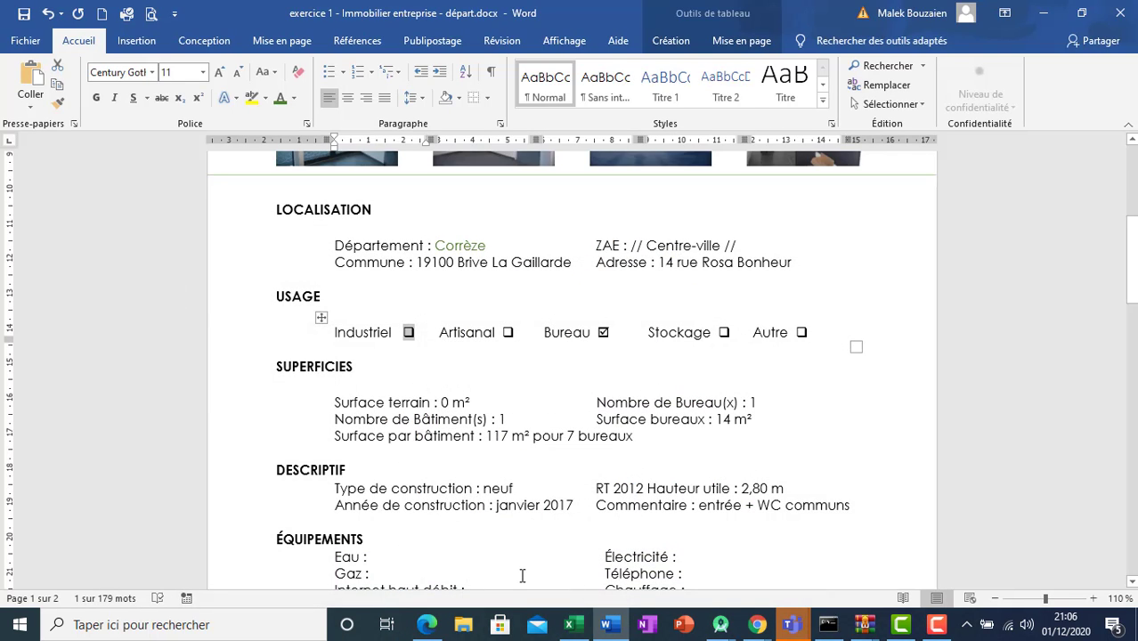
pyautogui.click(523, 577)
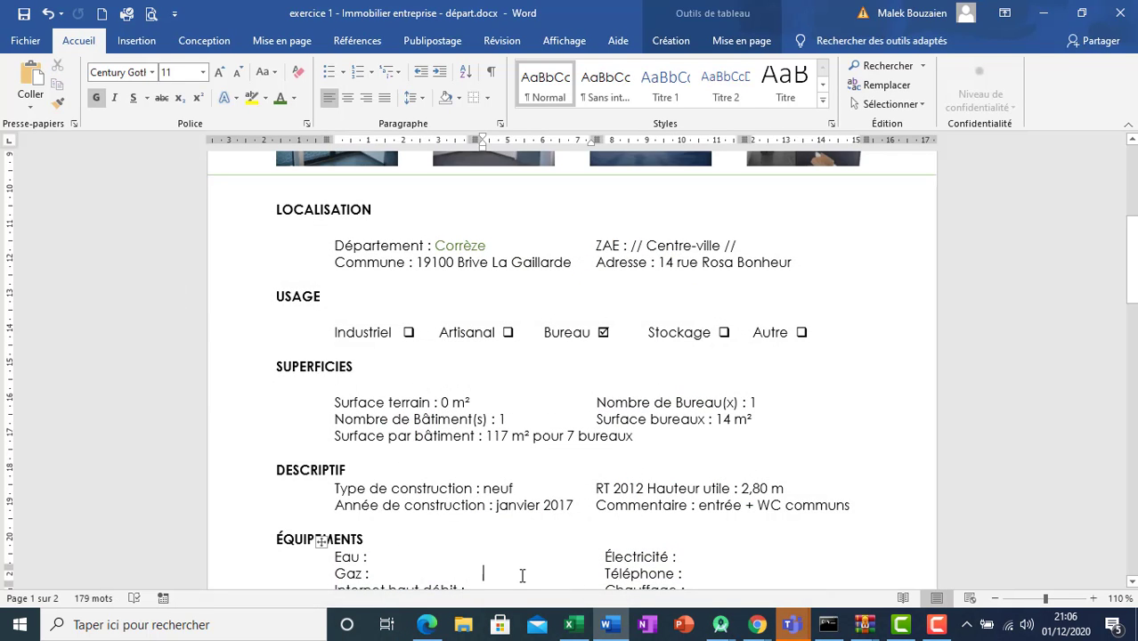
pyautogui.hotkey('ctrl', 'v')
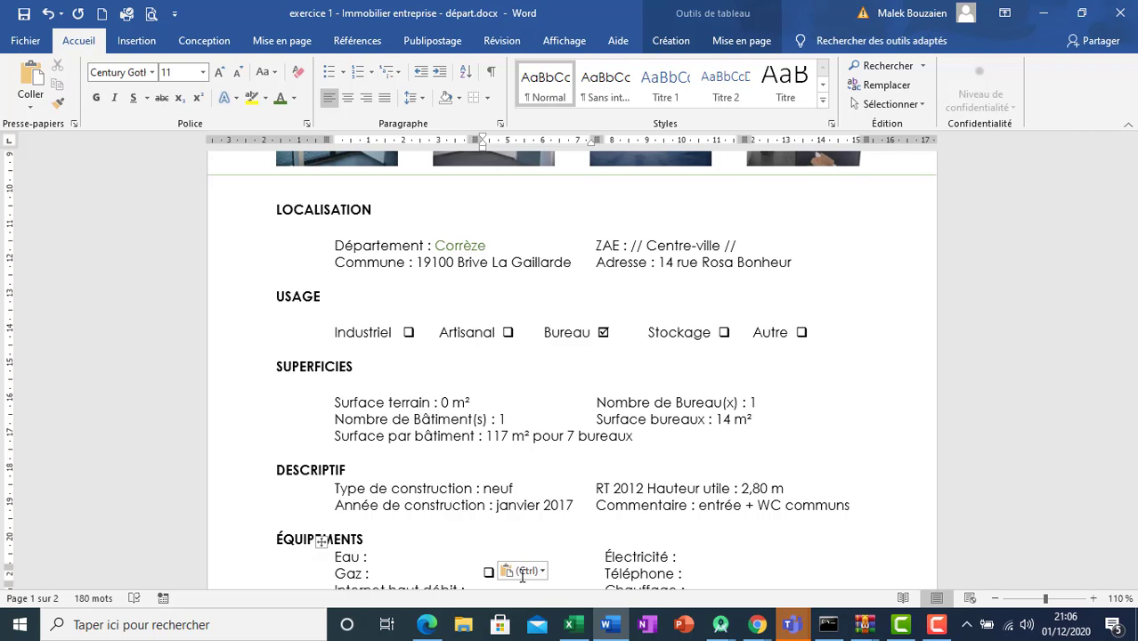
pyautogui.scroll(-1, 523, 577)
pyautogui.click(523, 577)
pyautogui.hotkey('ctrl', 'v')
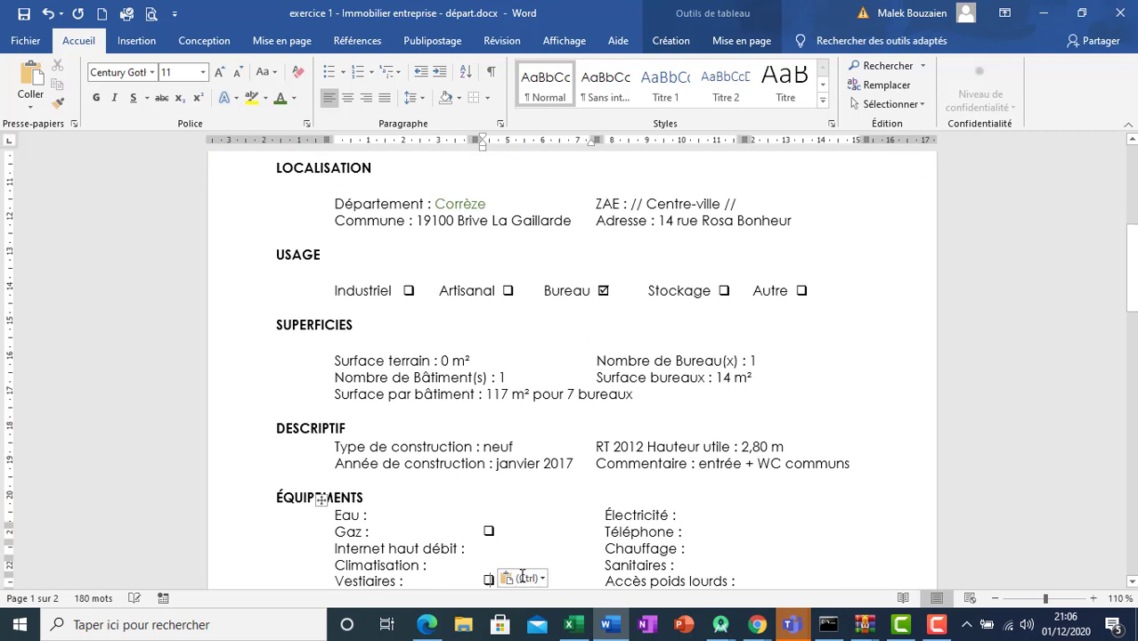
# - Check the reference PDF and copy the ticked checkbox beside "Bureau" into the second-column cell beside "Eau :"
pyautogui.click(434, 628)
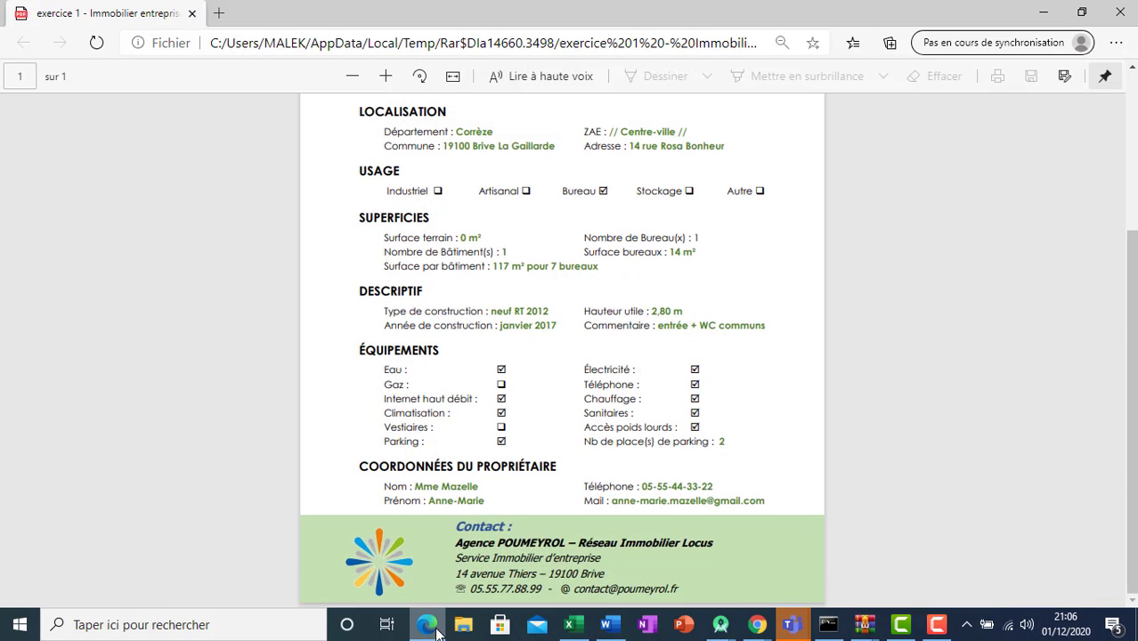
pyautogui.click(437, 628)
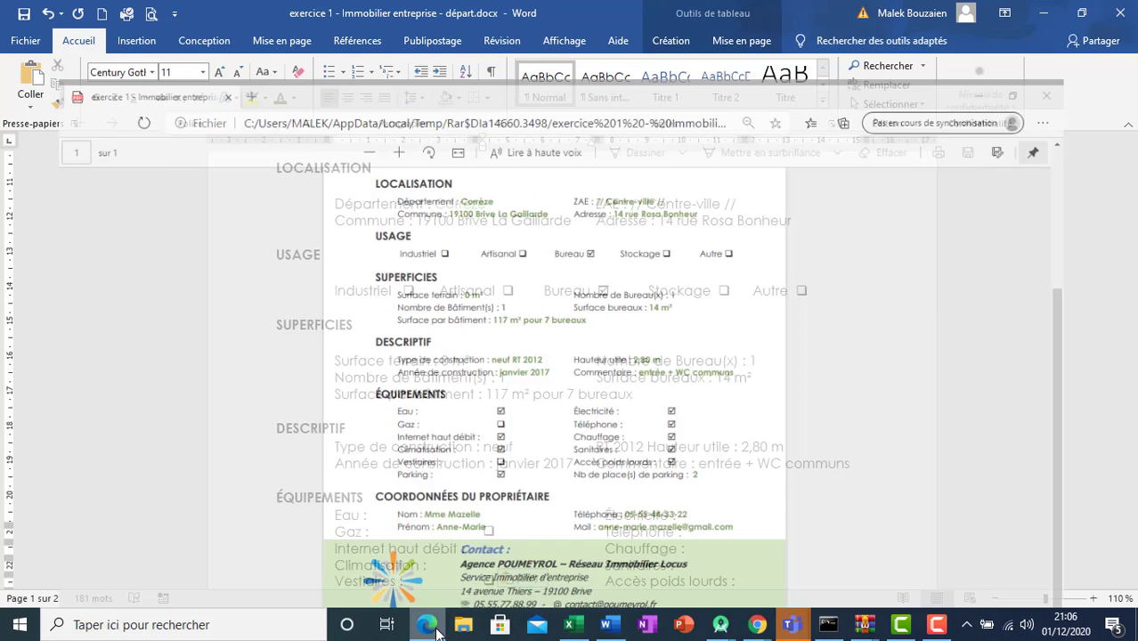
pyautogui.click(437, 628)
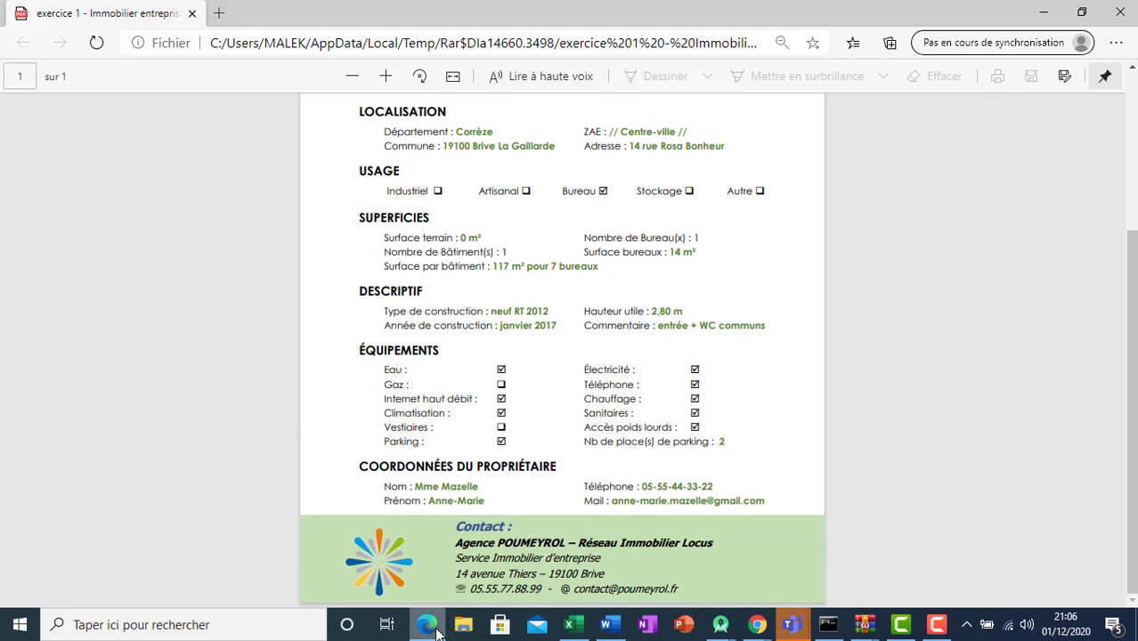
pyautogui.click(437, 628)
pyautogui.doubleClick(603, 294)
pyautogui.hotkey('ctrl', 'c')
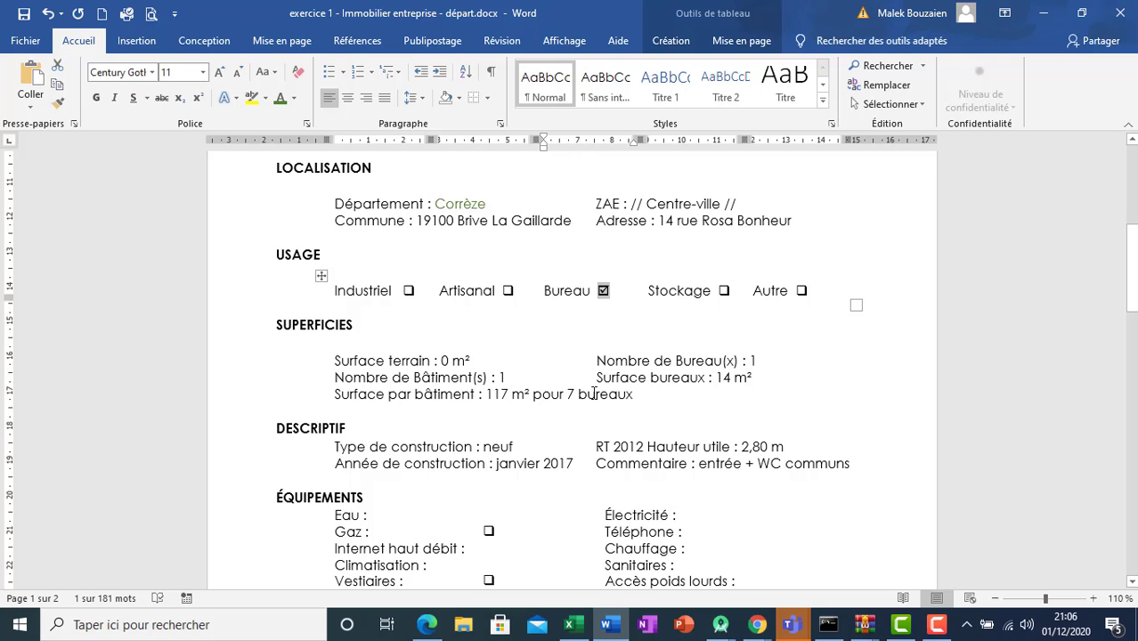
pyautogui.click(432, 628)
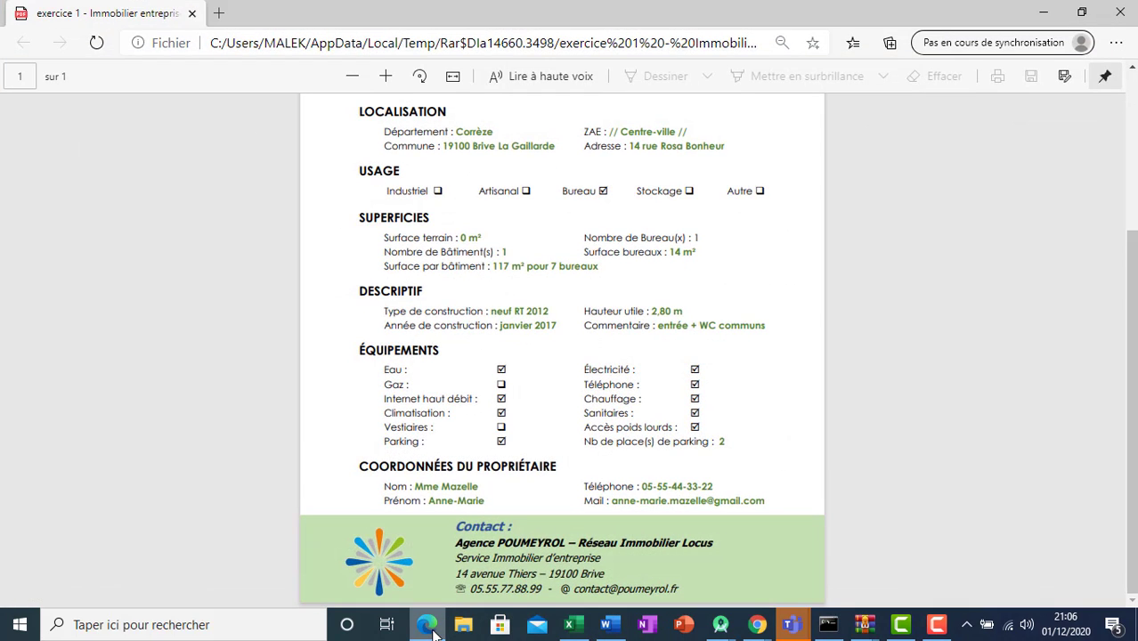
pyautogui.click(432, 628)
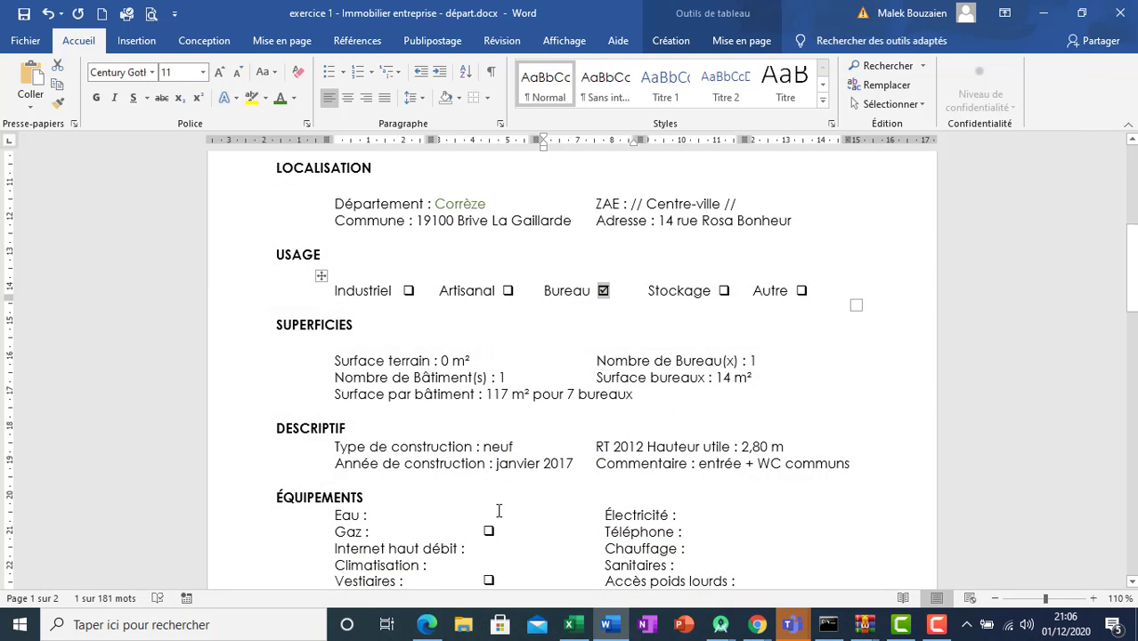
pyautogui.click(499, 512)
pyautogui.hotkey('ctrl', 'v')
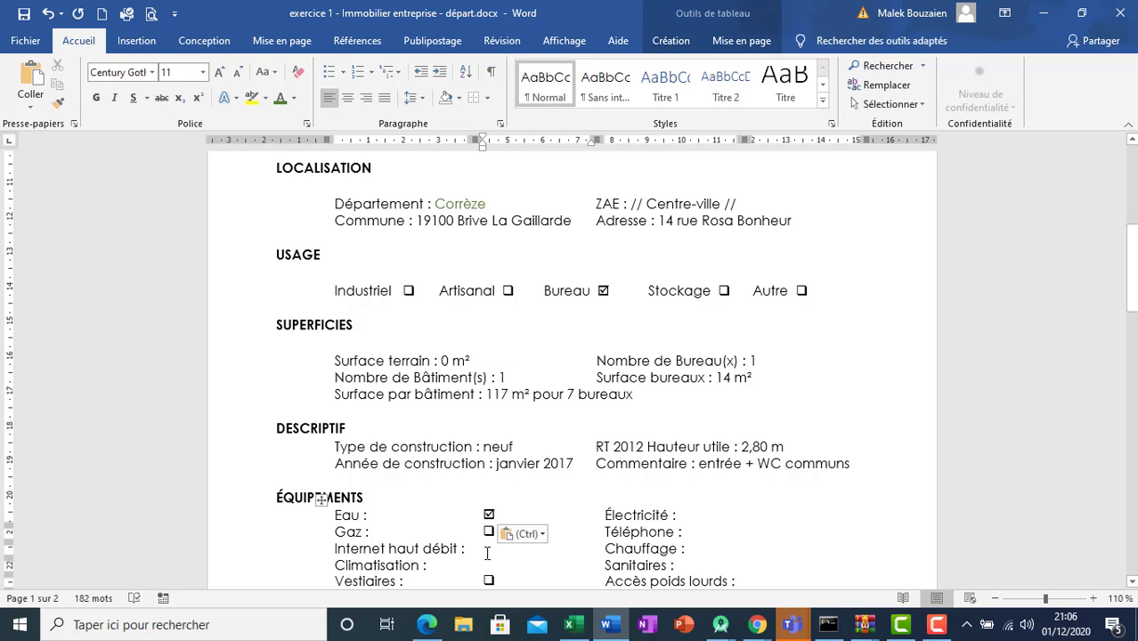
# - Paste the ticked checkbox into the second-column cells beside "Internet haut débit :", "Climatisation :" and "Parking :"
pyautogui.click(486, 557)
pyautogui.hotkey('ctrl', 'v')
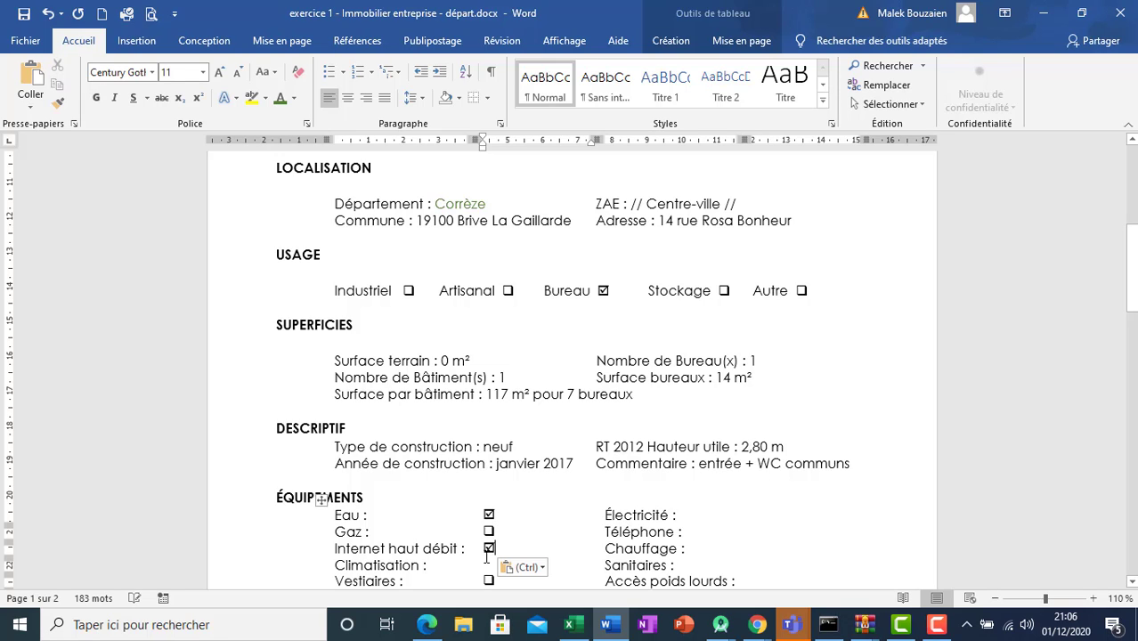
pyautogui.click(488, 567)
pyautogui.hotkey('ctrl', 'v')
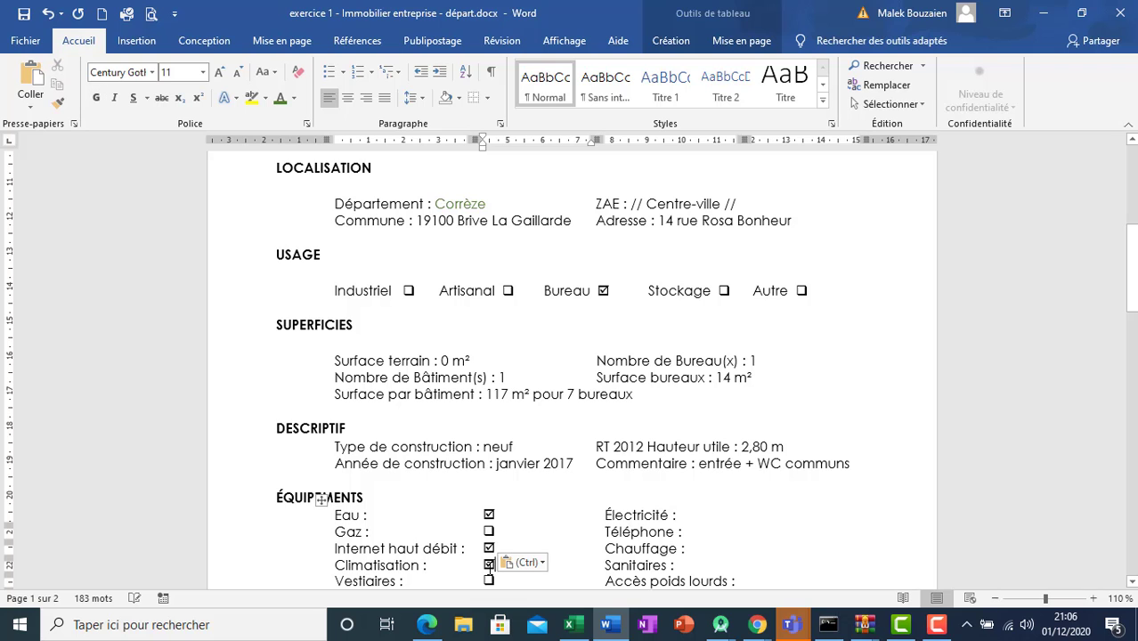
pyautogui.scroll(-1, 489, 567)
pyautogui.click(489, 568)
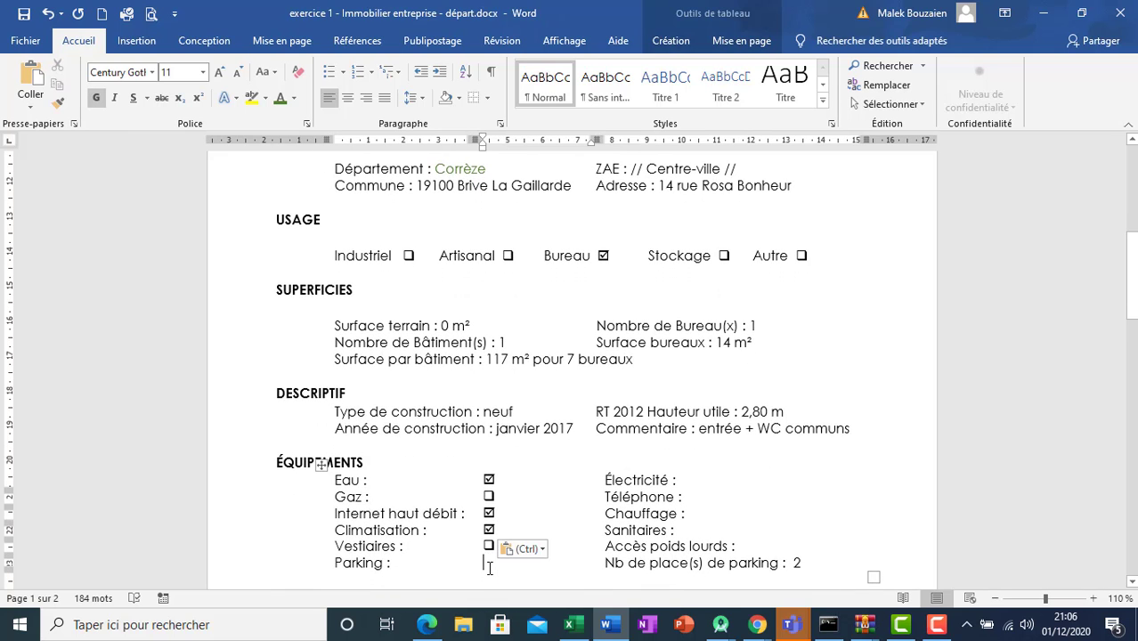
pyautogui.hotkey('ctrl', 'v')
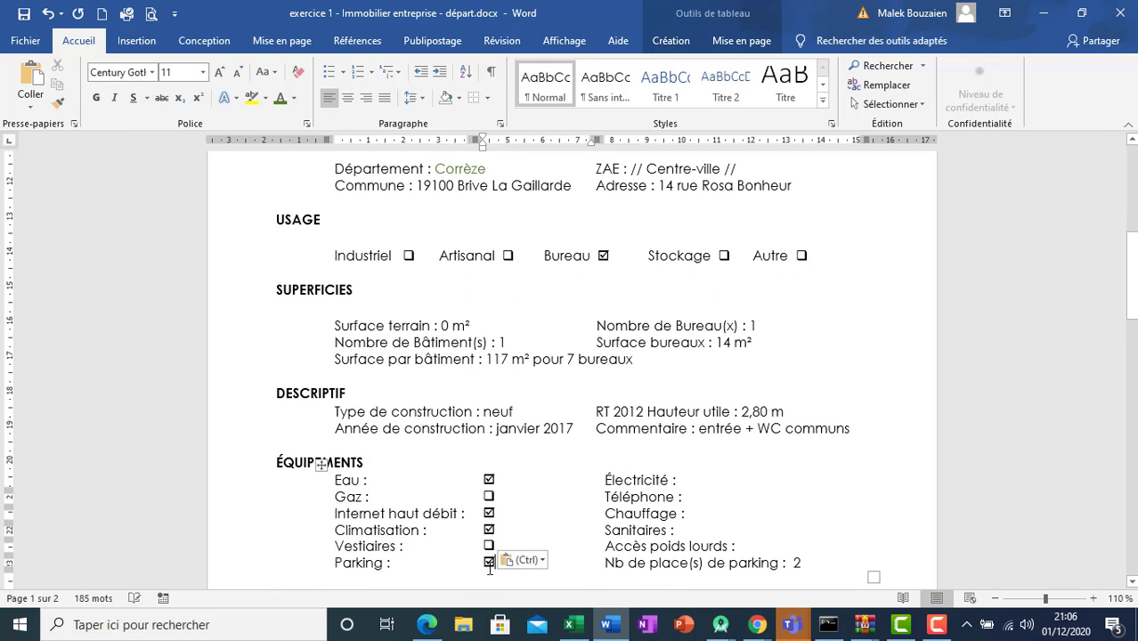
# - Paste the ticked checkbox into the fourth-column cells from "Électricité :" down to "Accès poids lourds :" and compare with the reference PDF
pyautogui.click(724, 488)
pyautogui.click(788, 486)
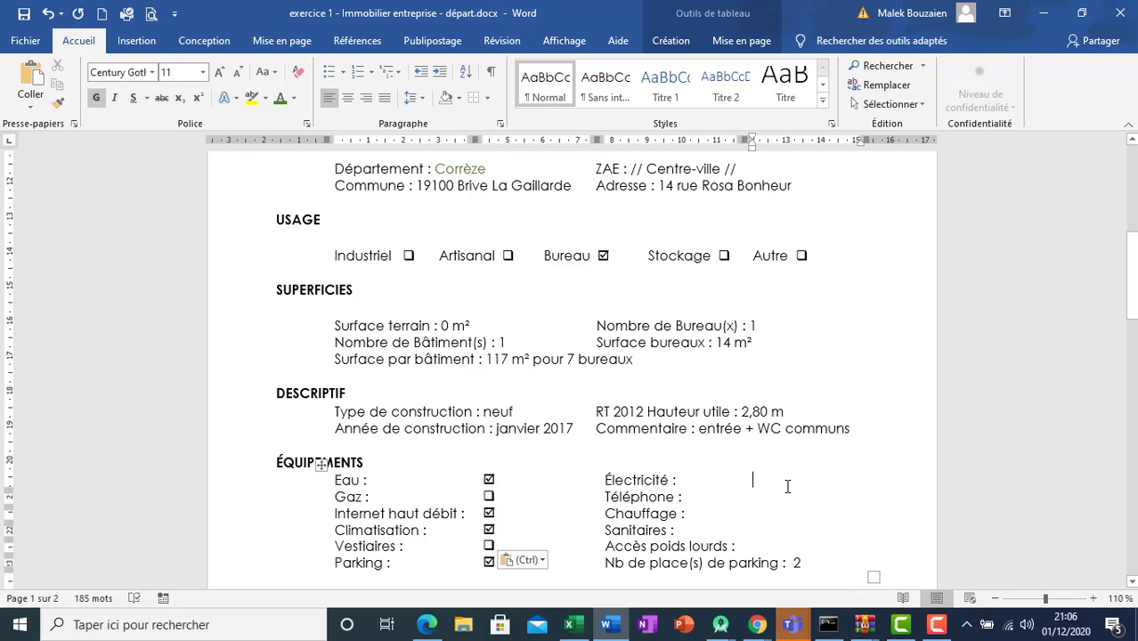
pyautogui.hotkey('ctrl', 'v')
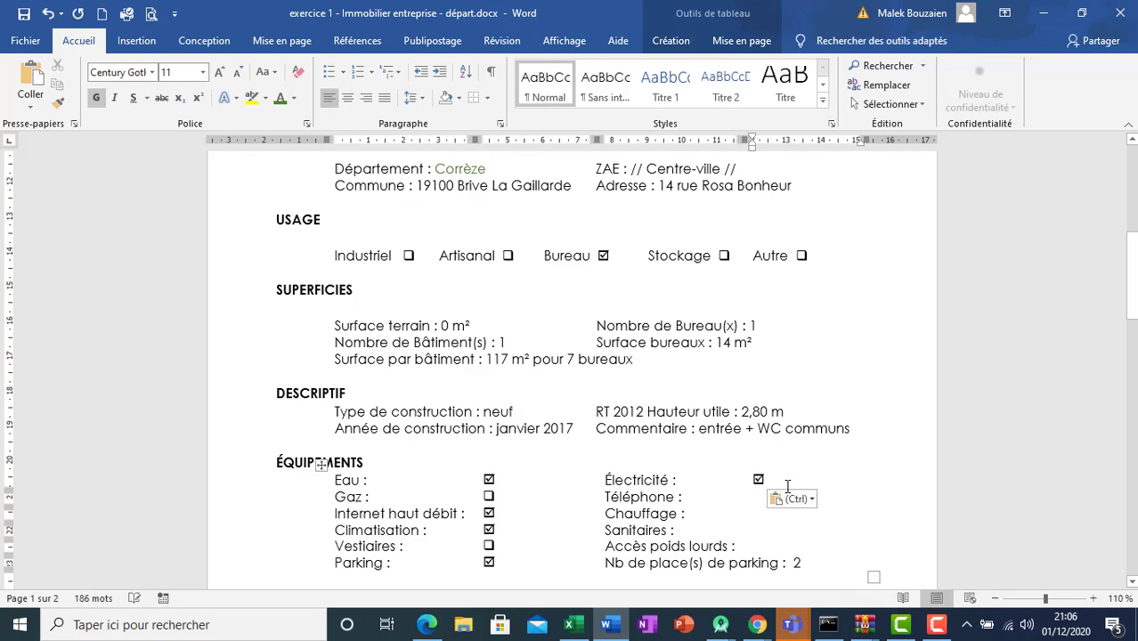
pyautogui.press('Down')
pyautogui.hotkey('ctrl', 'v')
pyautogui.press('Down')
pyautogui.hotkey('ctrl', 'v')
pyautogui.press('Down')
pyautogui.hotkey('ctrl', 'v')
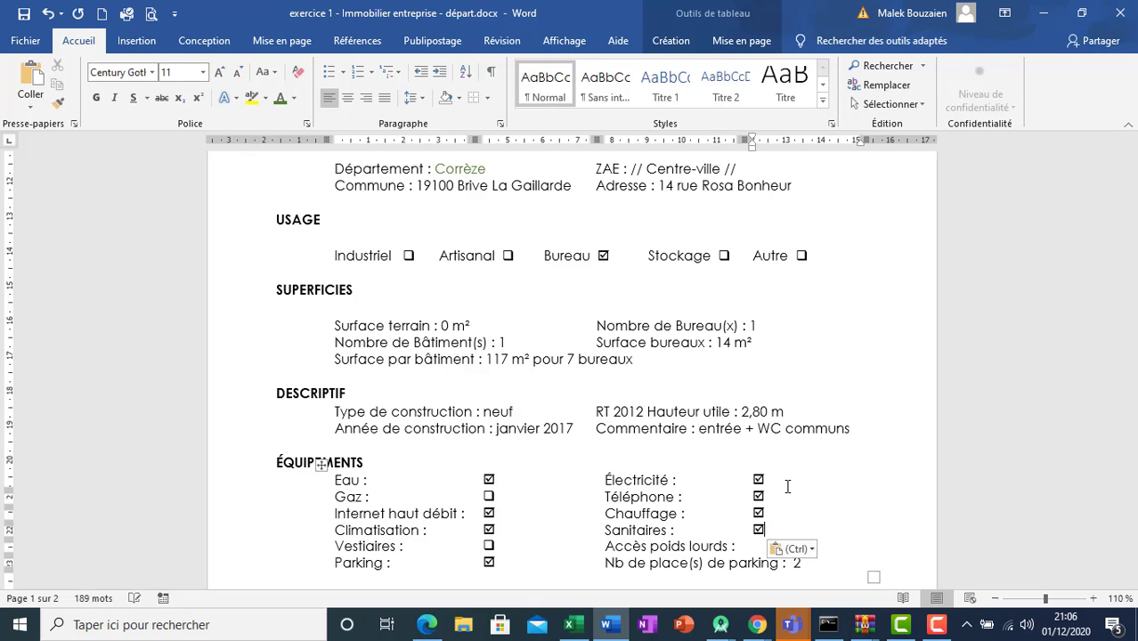
pyautogui.press('Down')
pyautogui.hotkey('ctrl', 'v')
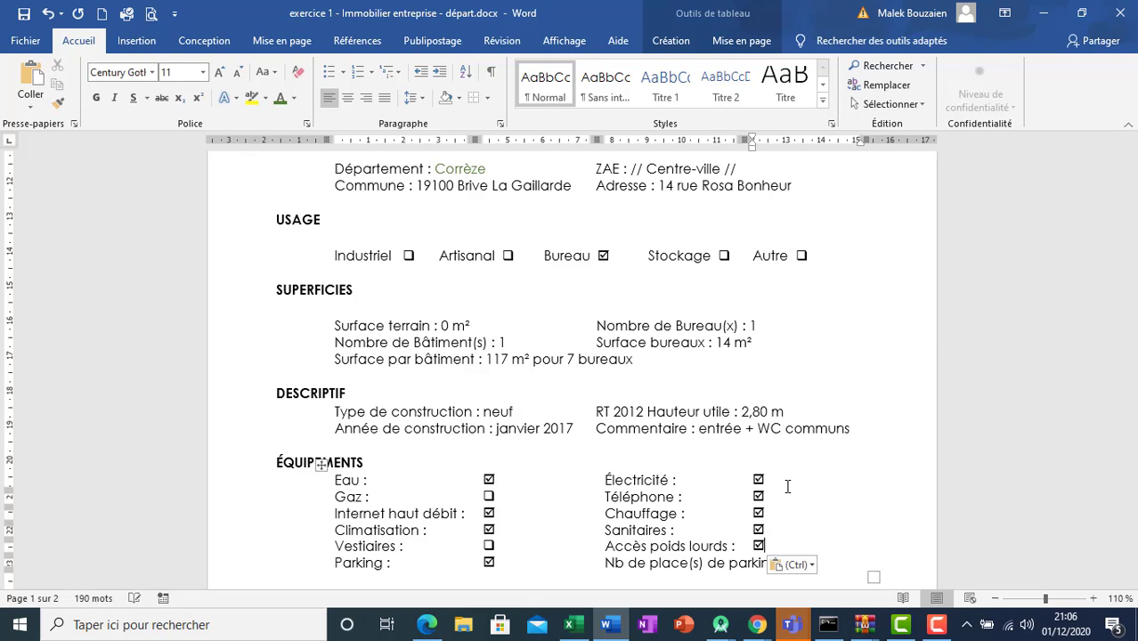
pyautogui.click(426, 628)
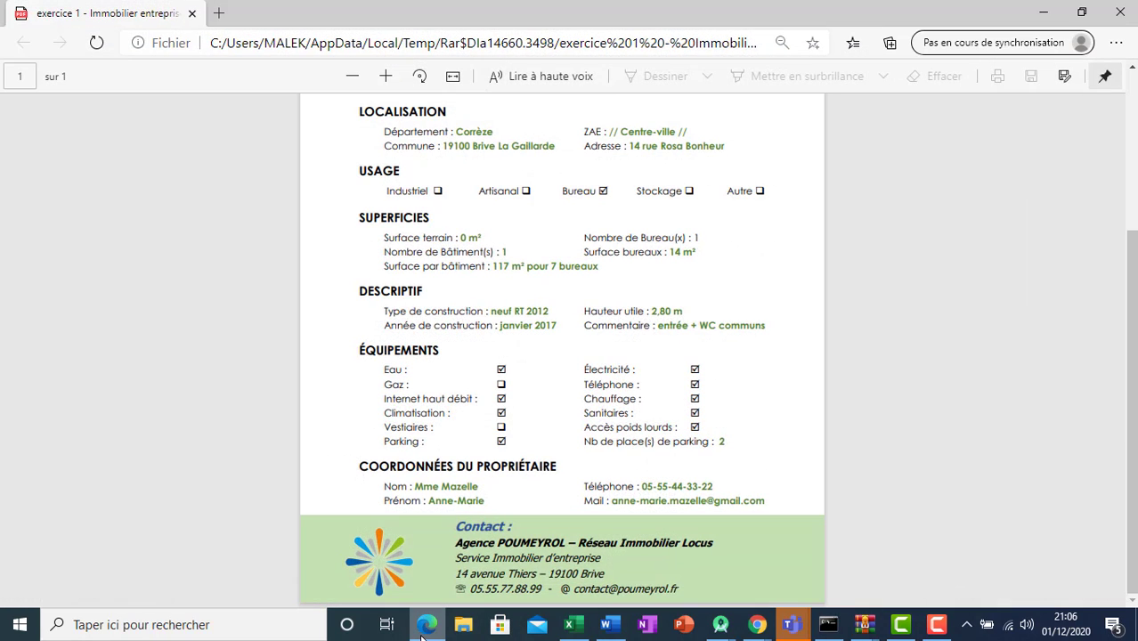
pyautogui.click(426, 628)
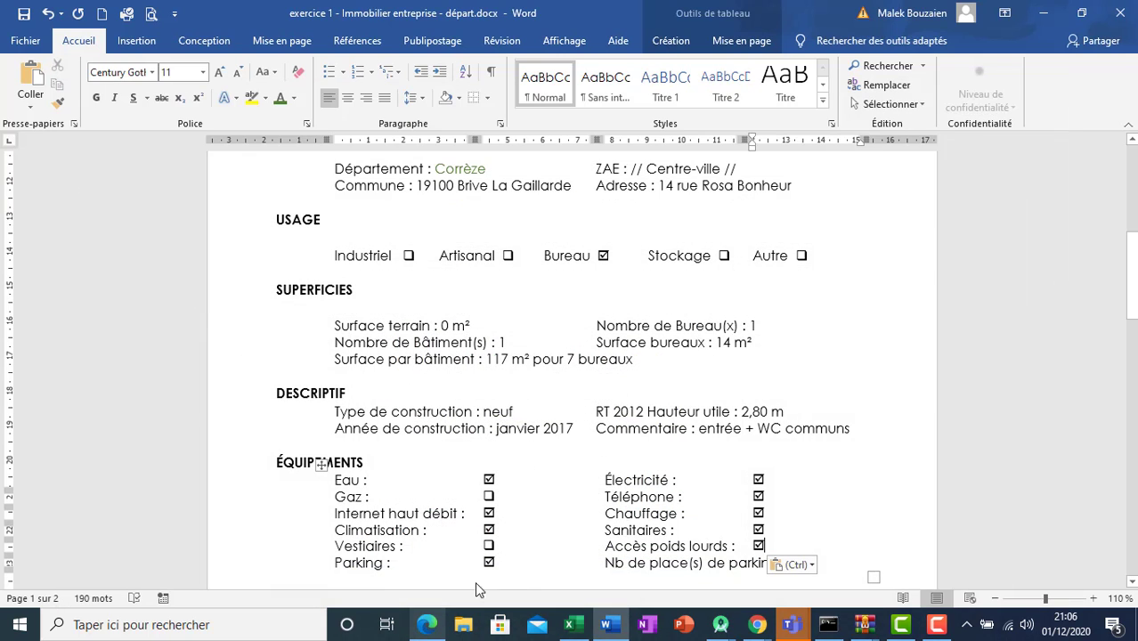
# - Delete the three extra empty lines between the ÉQUIPEMENTS table and the COORDONNÉES DU PROPRIÉTAIRE heading
pyautogui.moveTo(1131, 288); pyautogui.dragTo(1114, 347)
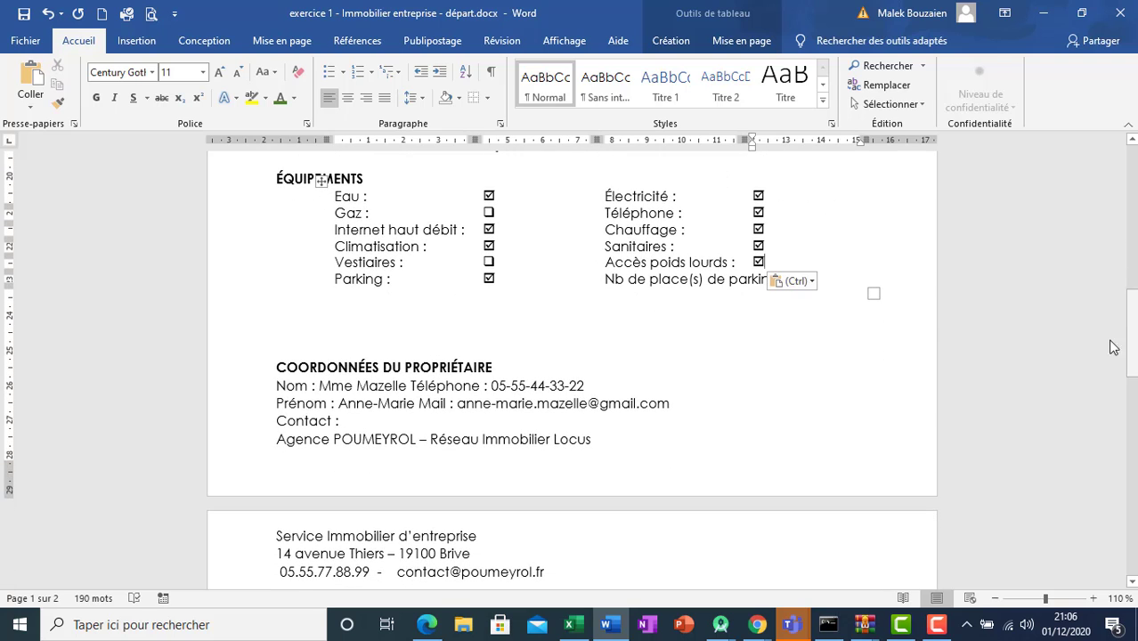
pyautogui.click(278, 310)
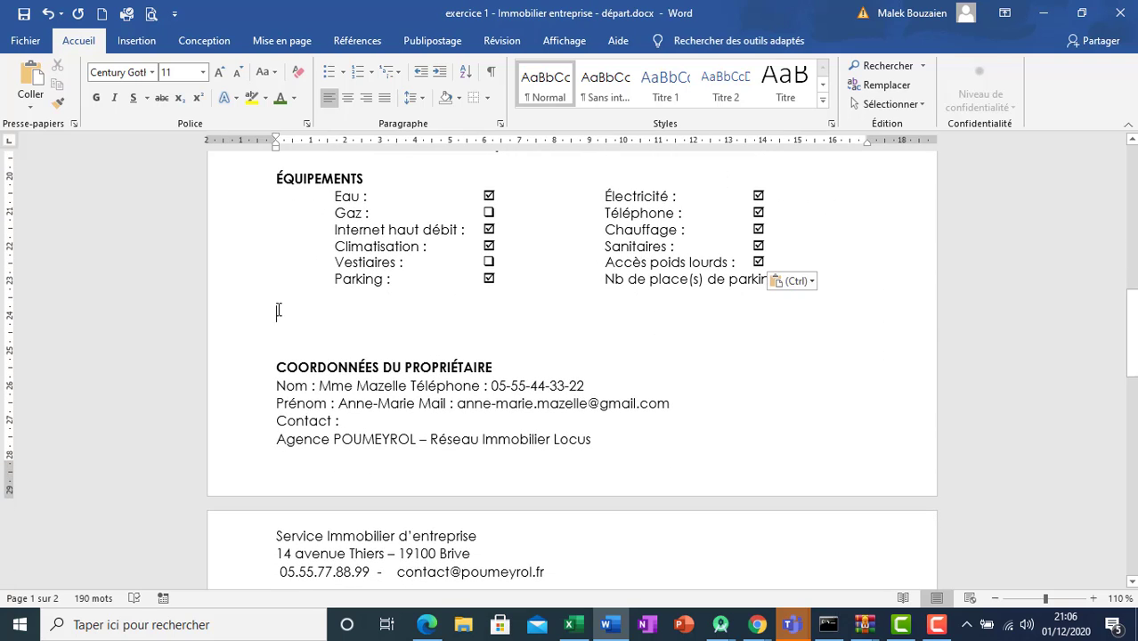
pyautogui.press('Delete')
pyautogui.press('Delete')
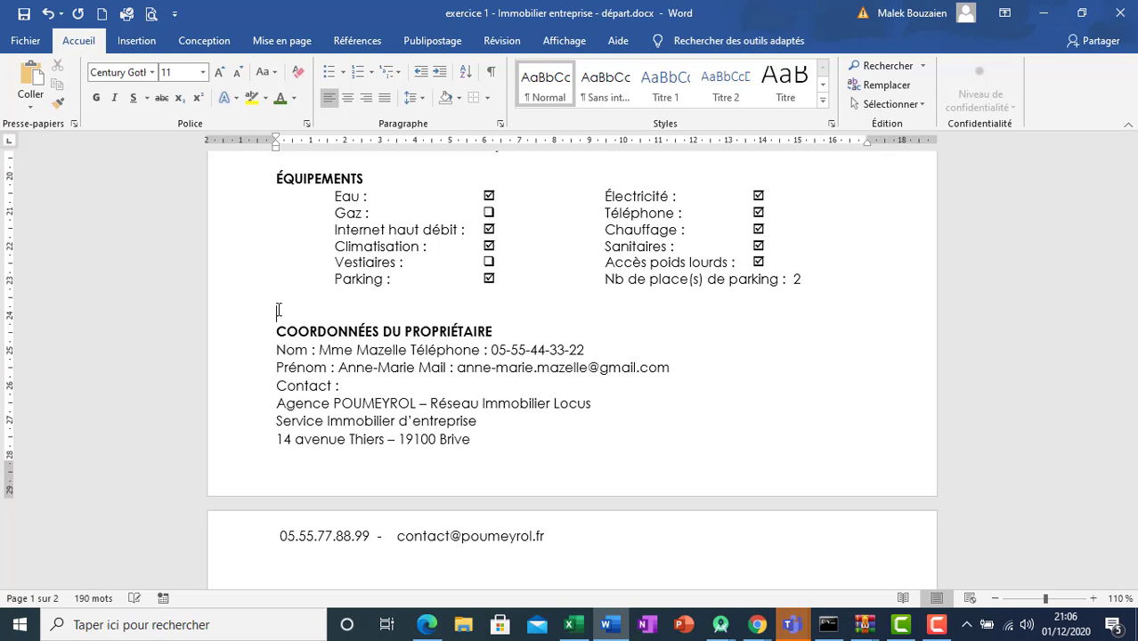
pyautogui.press('Delete')
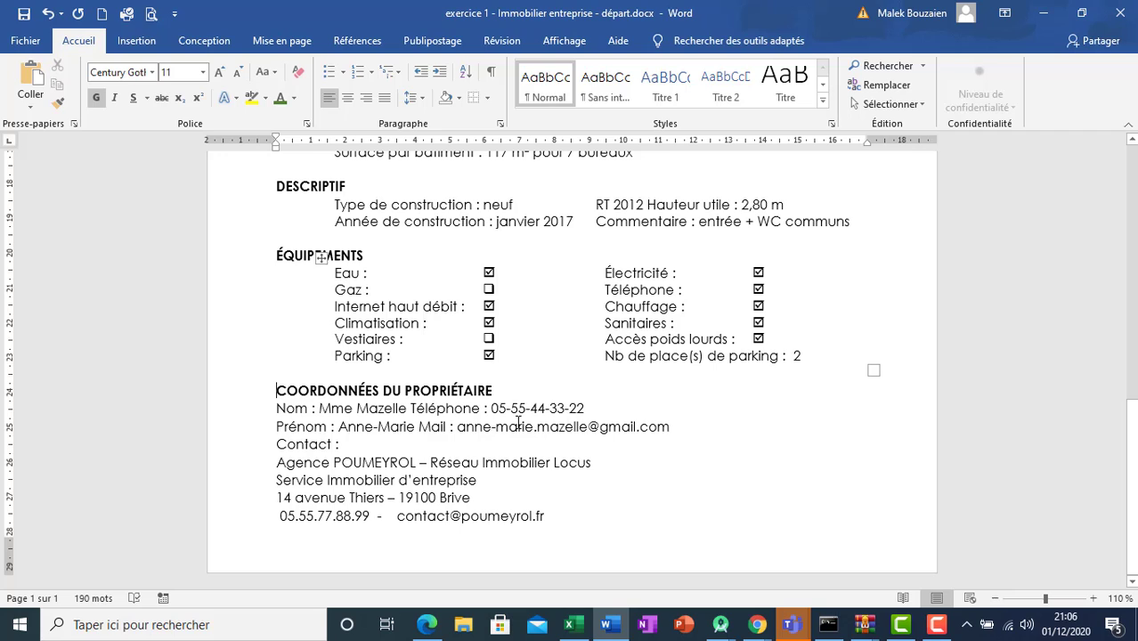
# - Add two empty lines under the COORDONNÉES DU PROPRIÉTAIRE heading and insert a table of two columns and two rows there
pyautogui.press('Return')
pyautogui.press('Return')
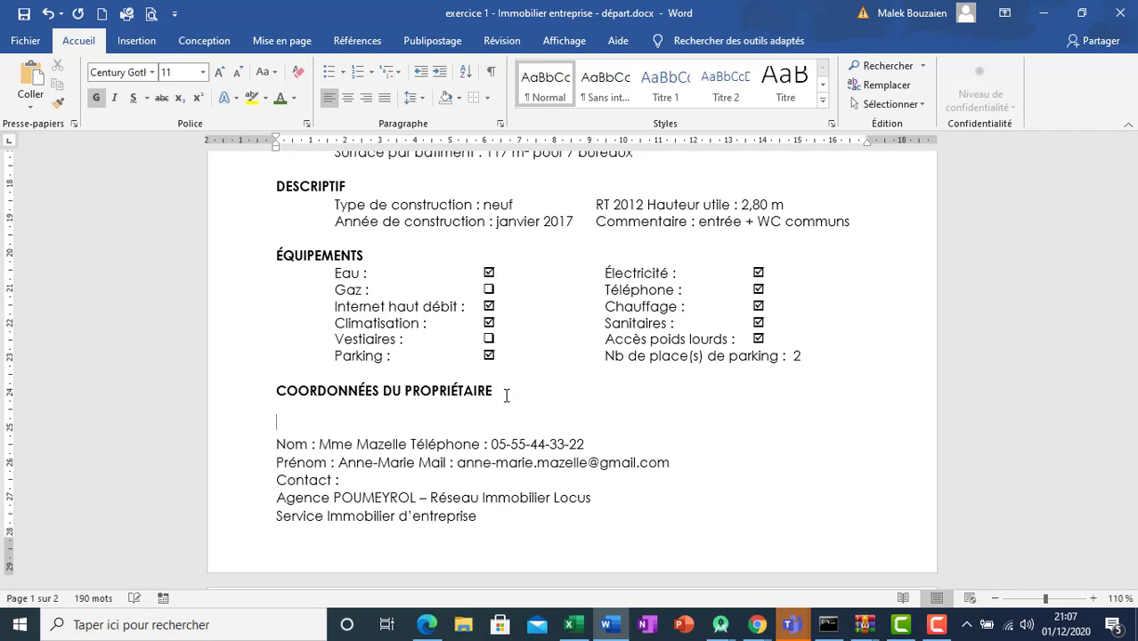
pyautogui.click(136, 40)
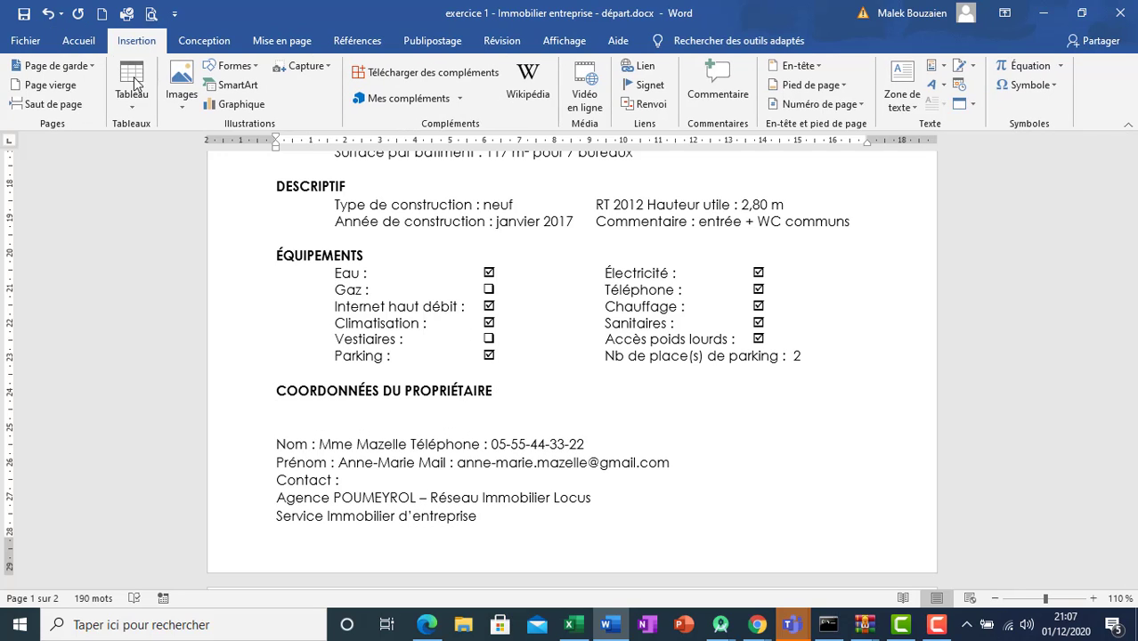
pyautogui.click(136, 99)
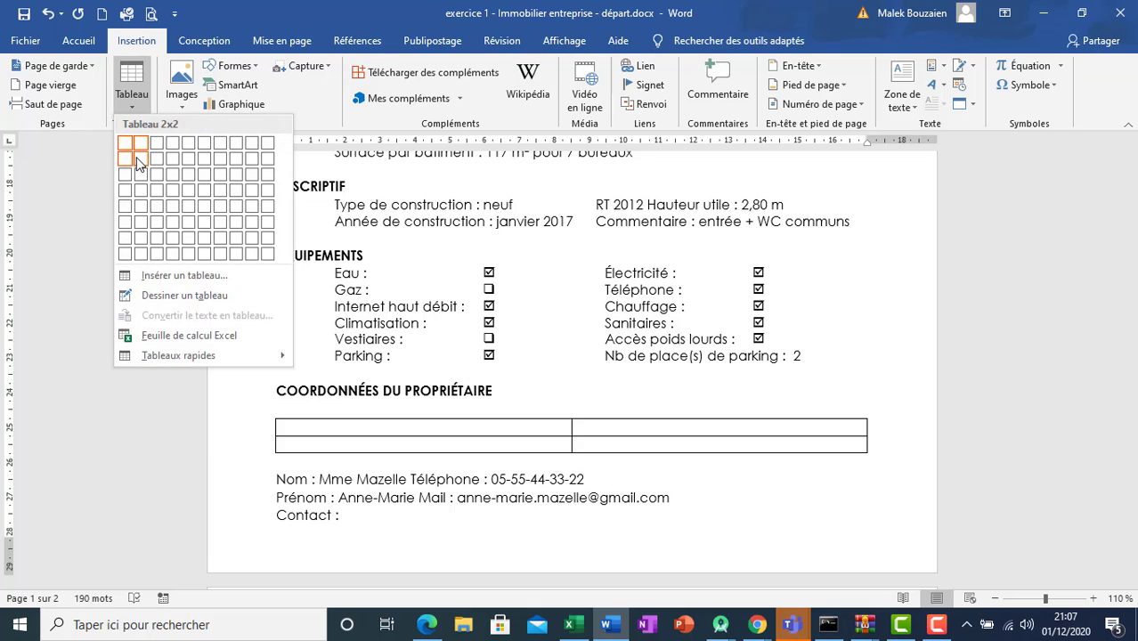
pyautogui.click(143, 164)
# - Compare with the reference PDF, indent the new table's left edge to match the tables above, and align its middle border with the DESCRIPTIF second column
pyautogui.click(433, 627)
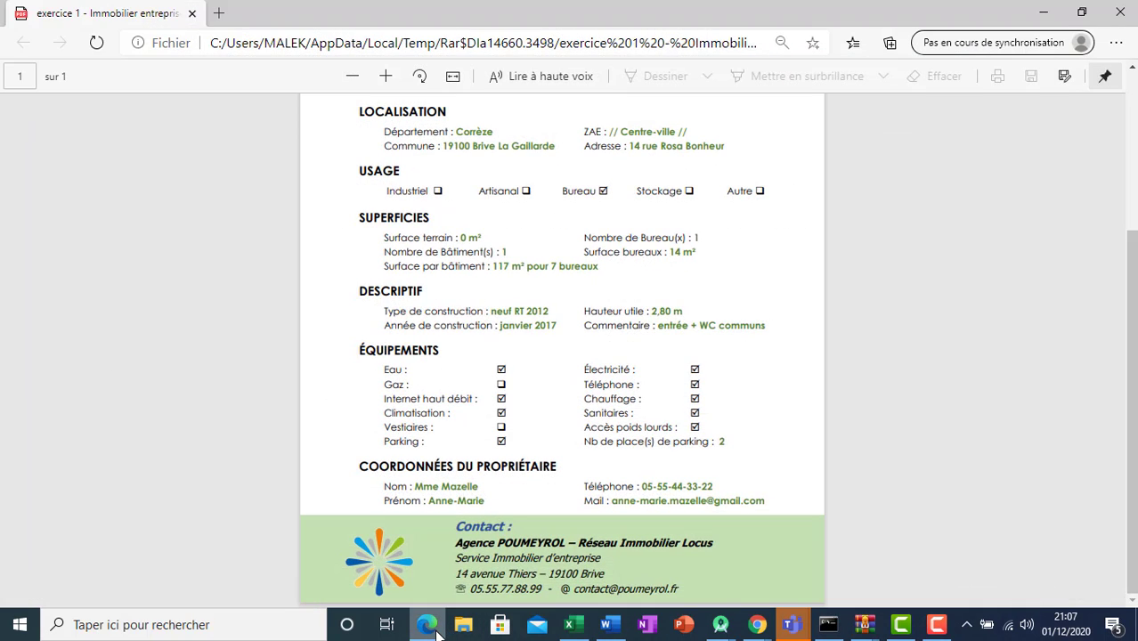
pyautogui.click(428, 627)
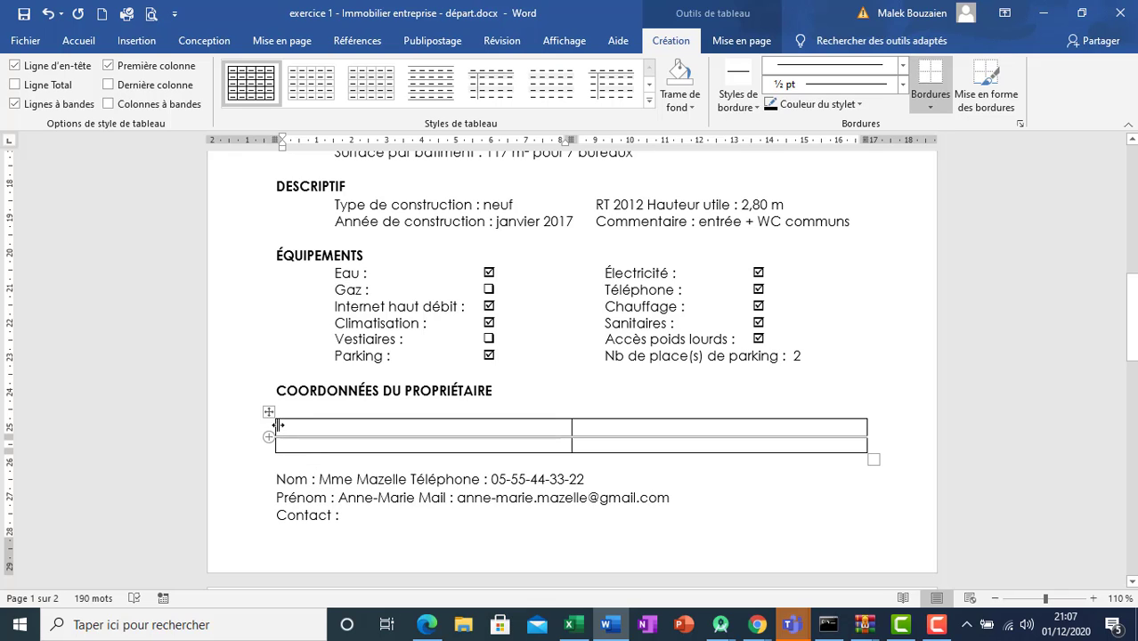
pyautogui.moveTo(277, 427); pyautogui.dragTo(329, 427)
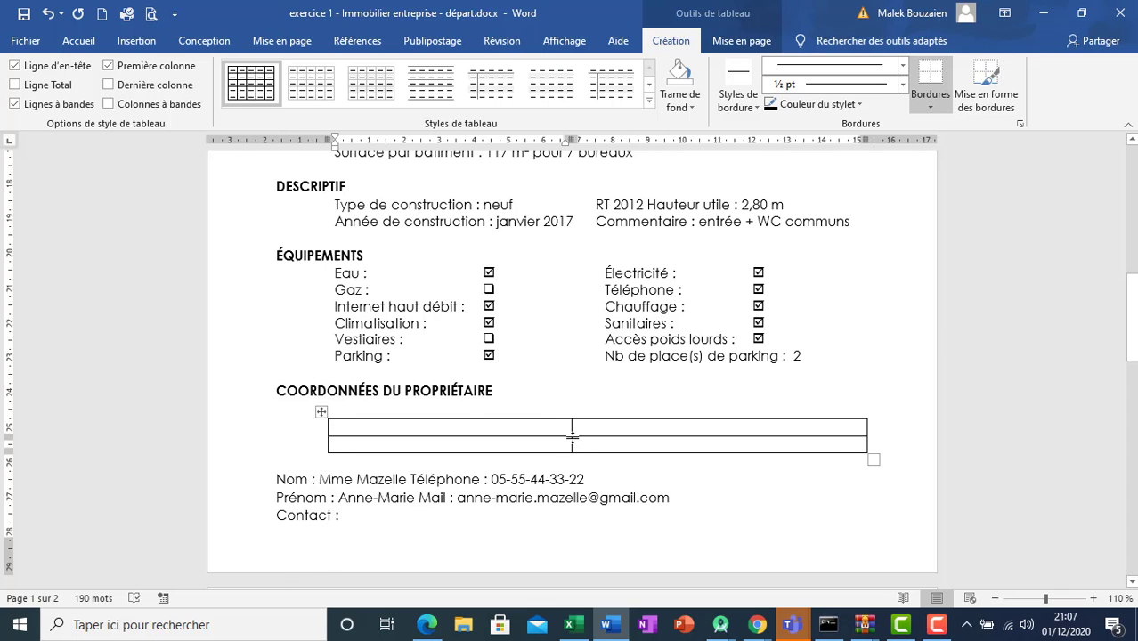
pyautogui.moveTo(573, 432); pyautogui.dragTo(597, 429)
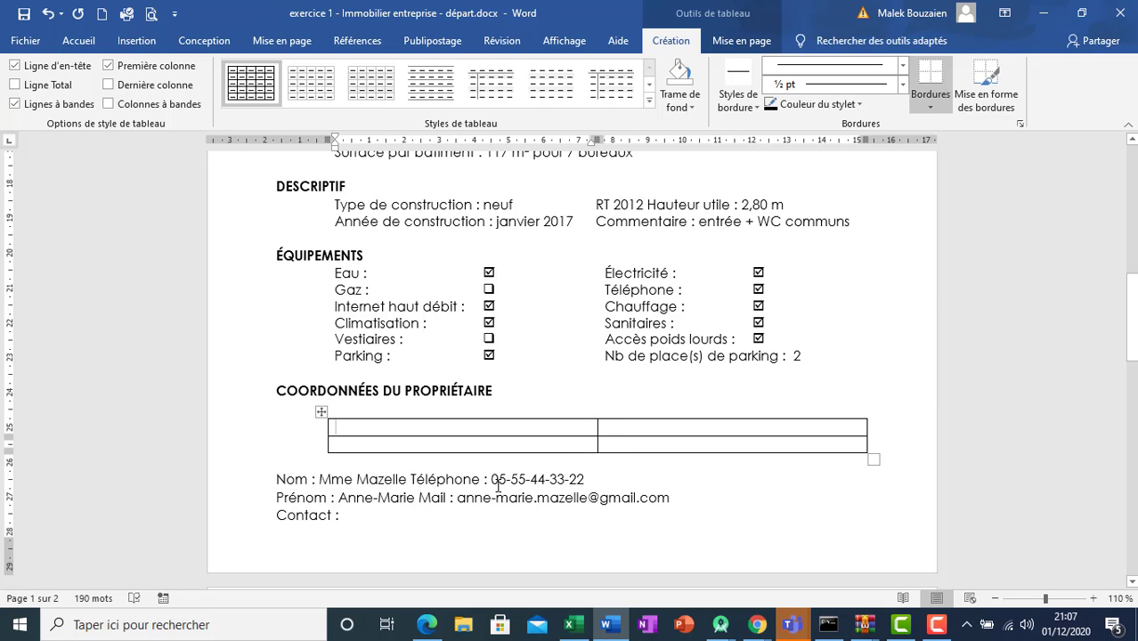
# - Move the owner's "Nom :" entry from below the table into the first cell of its first row
pyautogui.moveTo(410, 481); pyautogui.dragTo(277, 476)
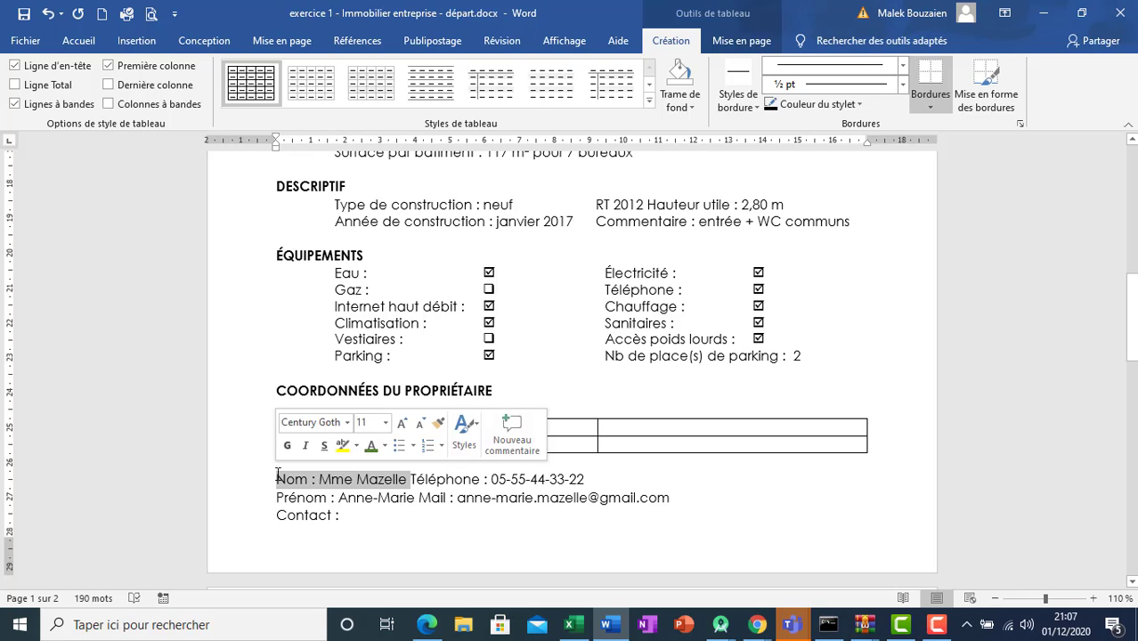
pyautogui.hotkey('ctrl', 'x')
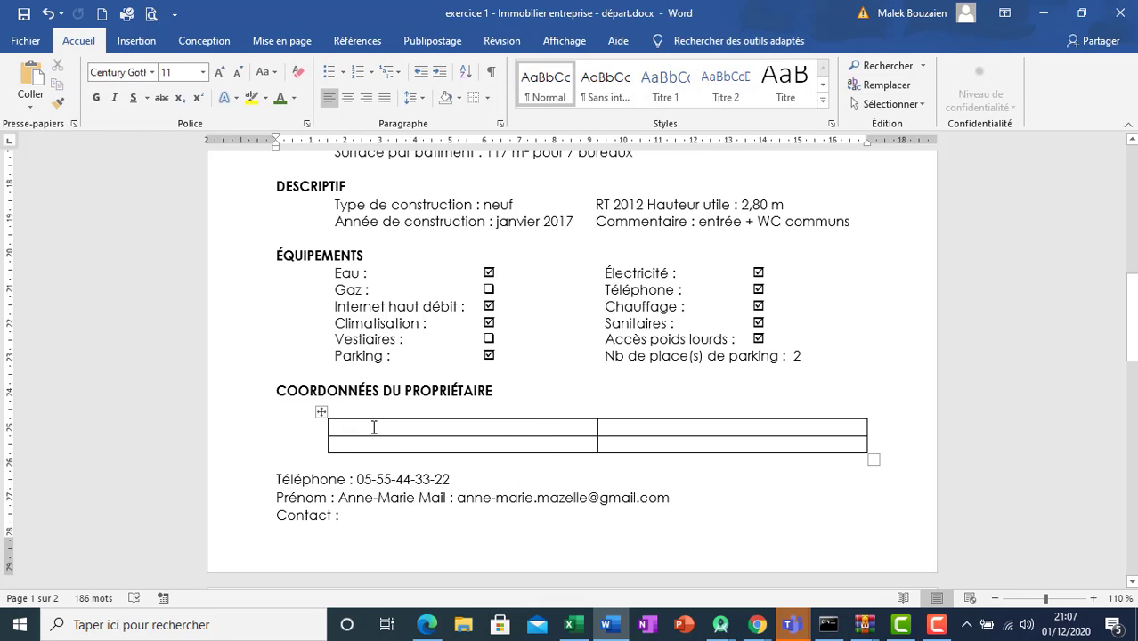
pyautogui.click(374, 427)
pyautogui.hotkey('ctrl', 'v')
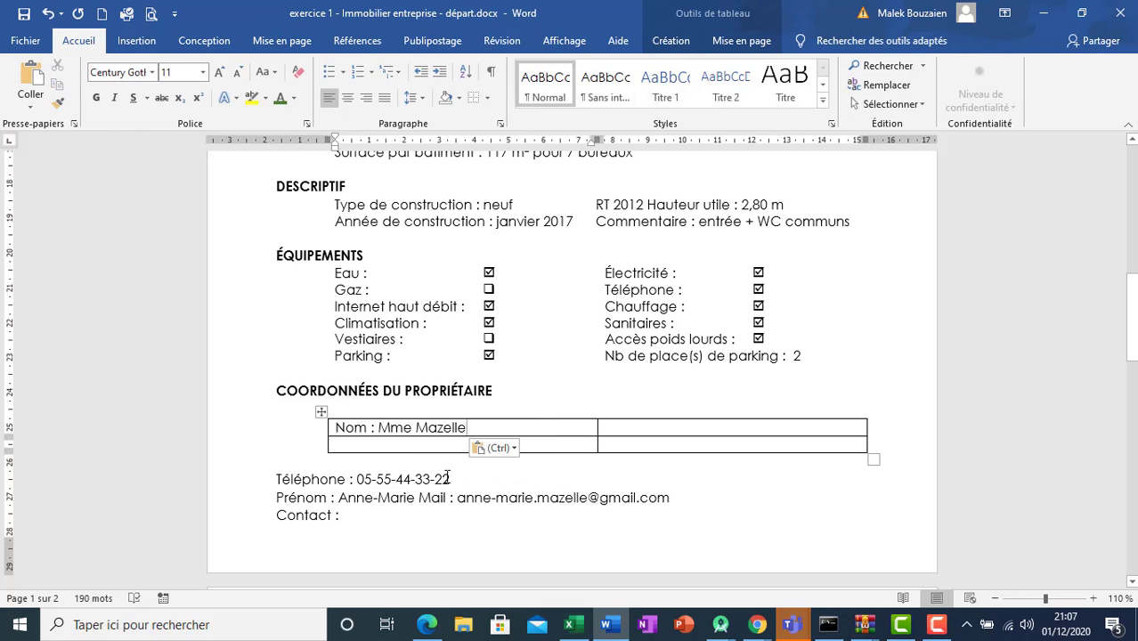
# - Move the owner's "Téléphone :" entry into the second cell of the first row and remove the extra empty line in that cell
pyautogui.tripleClick(421, 480)
pyautogui.hotkey('ctrl', 'x')
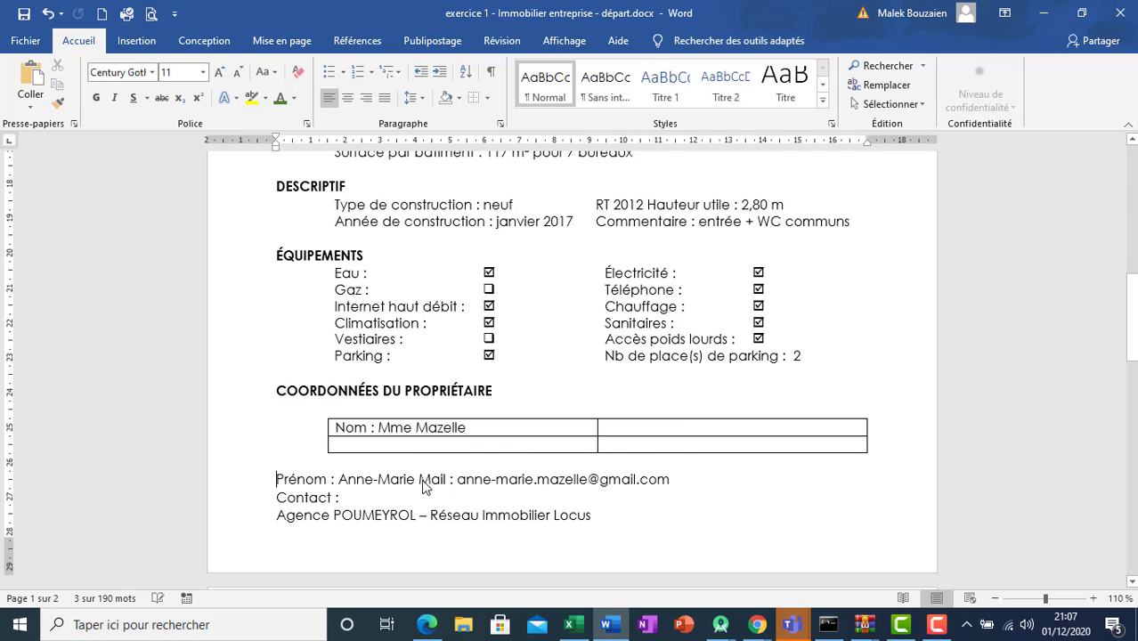
pyautogui.click(612, 430)
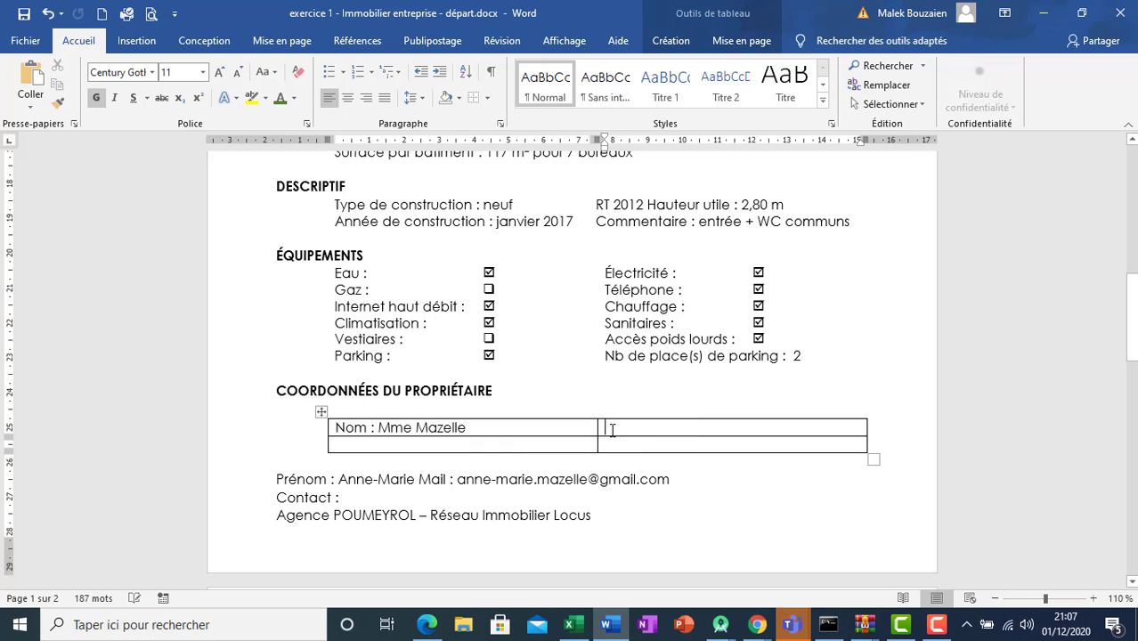
pyautogui.hotkey('ctrl', 'v')
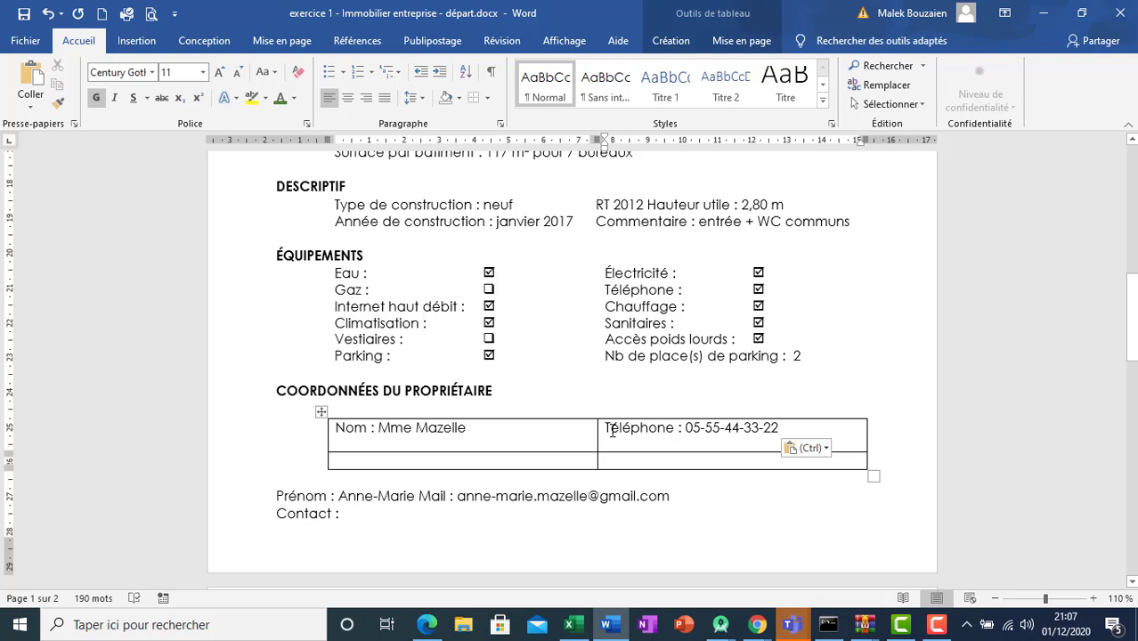
pyautogui.press('BackSpace')
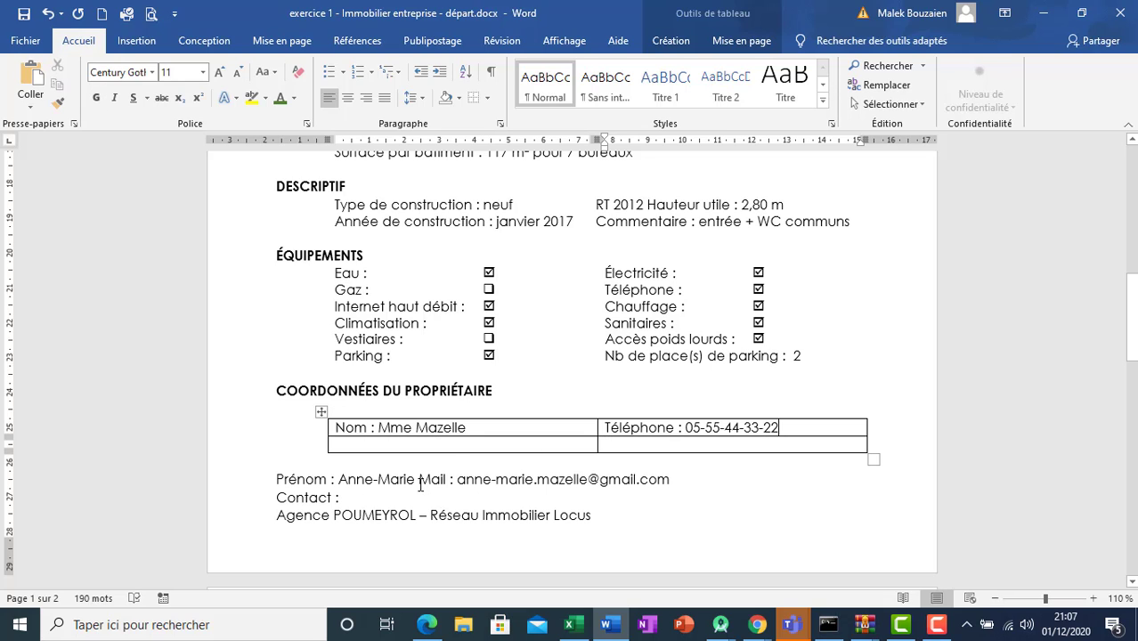
# - Move the owner's "Prénom :" entry from below the table into the first cell of its second row
pyautogui.moveTo(418, 484); pyautogui.dragTo(304, 479)
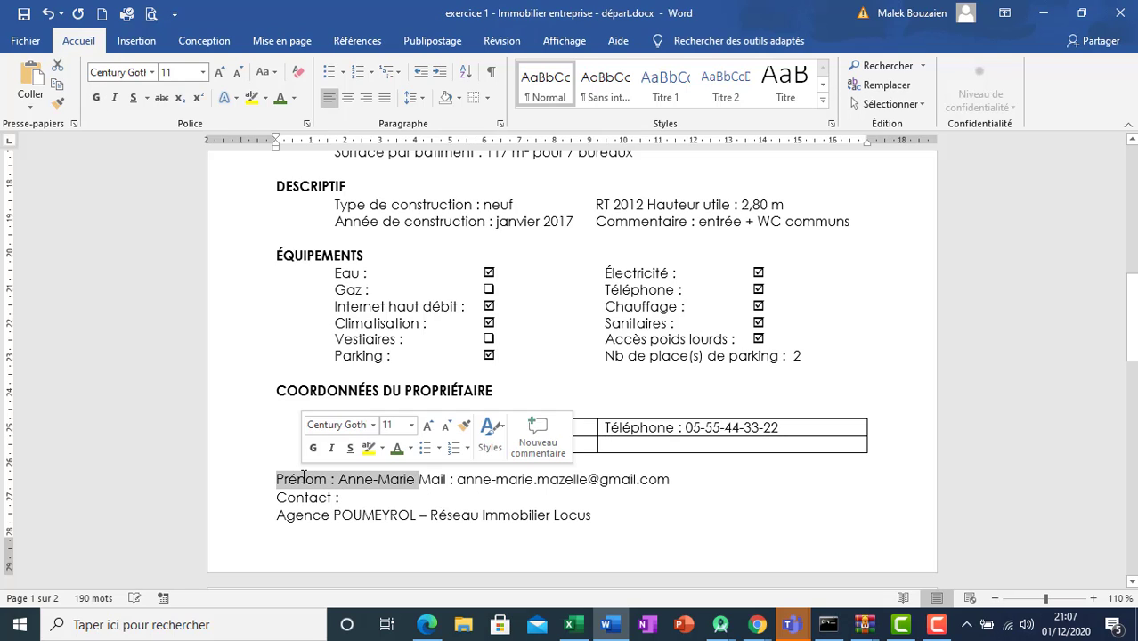
pyautogui.hotkey('ctrl', 'x')
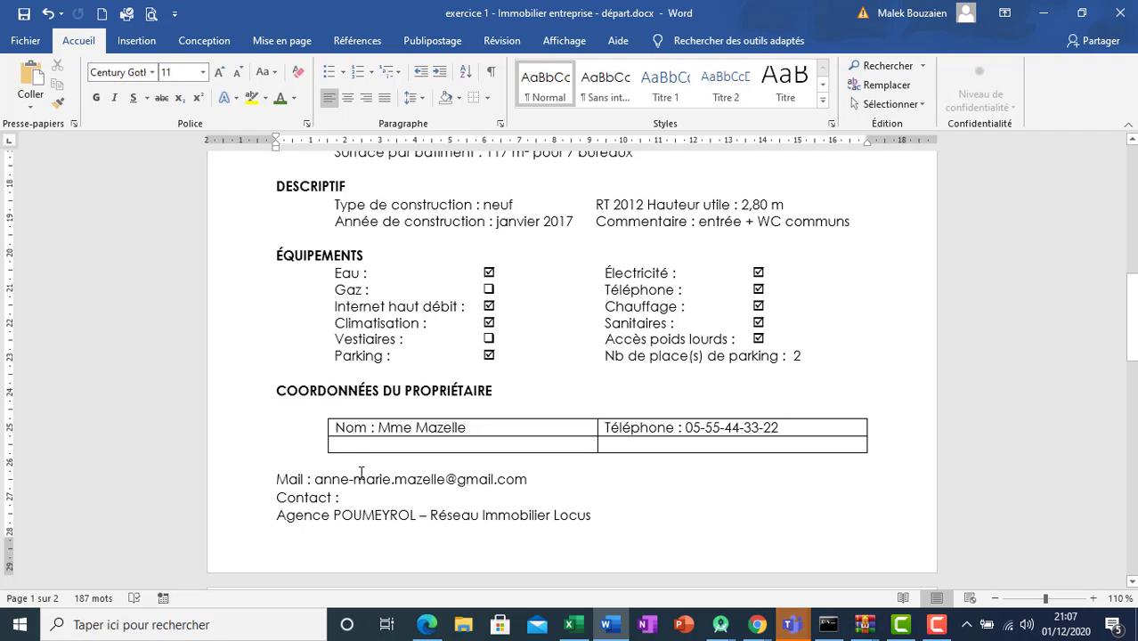
pyautogui.click(372, 460)
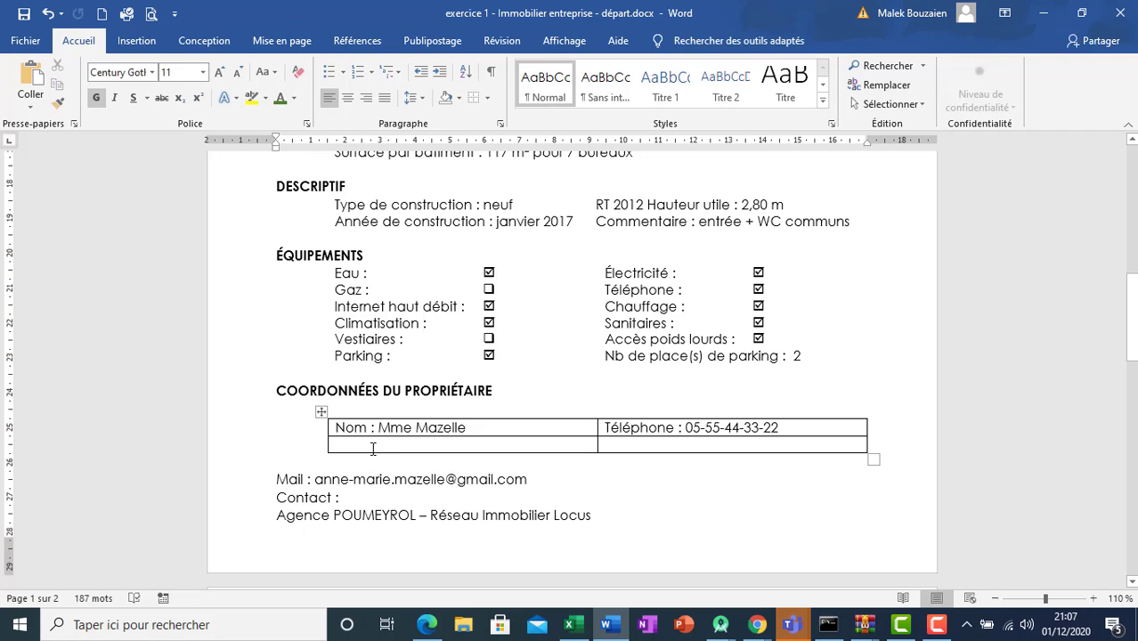
pyautogui.click(373, 448)
pyautogui.hotkey('ctrl', 'v')
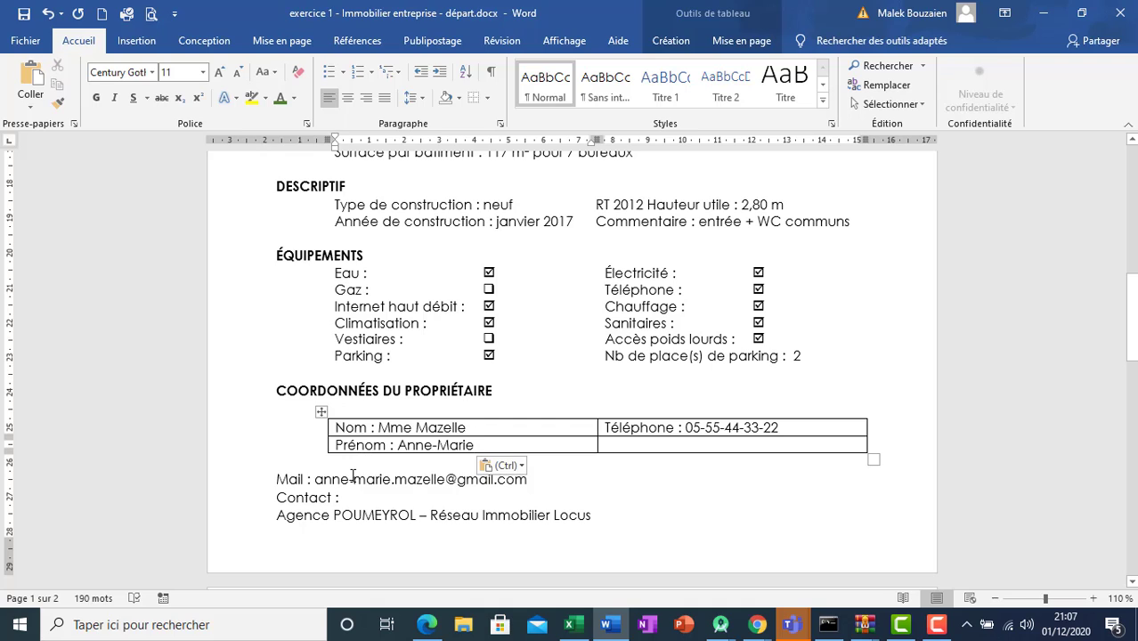
# - Move the owner's "Mail :" entry into the second cell of the second row and remove the extra empty line in that cell
pyautogui.tripleClick(353, 479)
pyautogui.hotkey('ctrl', 'x')
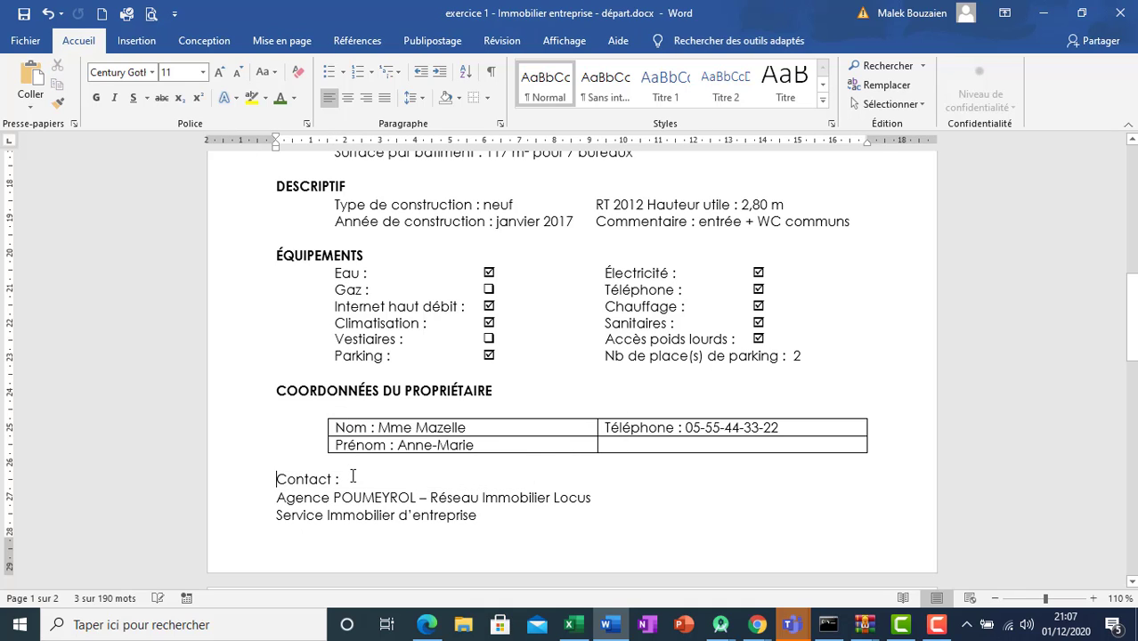
pyautogui.click(752, 446)
pyautogui.hotkey('ctrl', 'v')
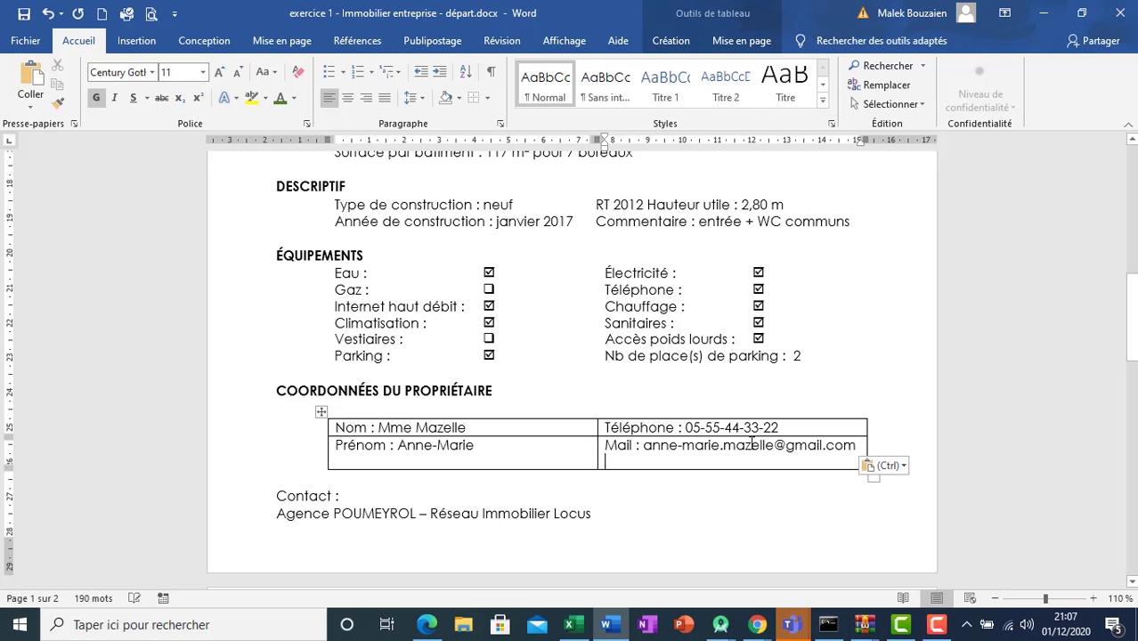
pyautogui.press('BackSpace')
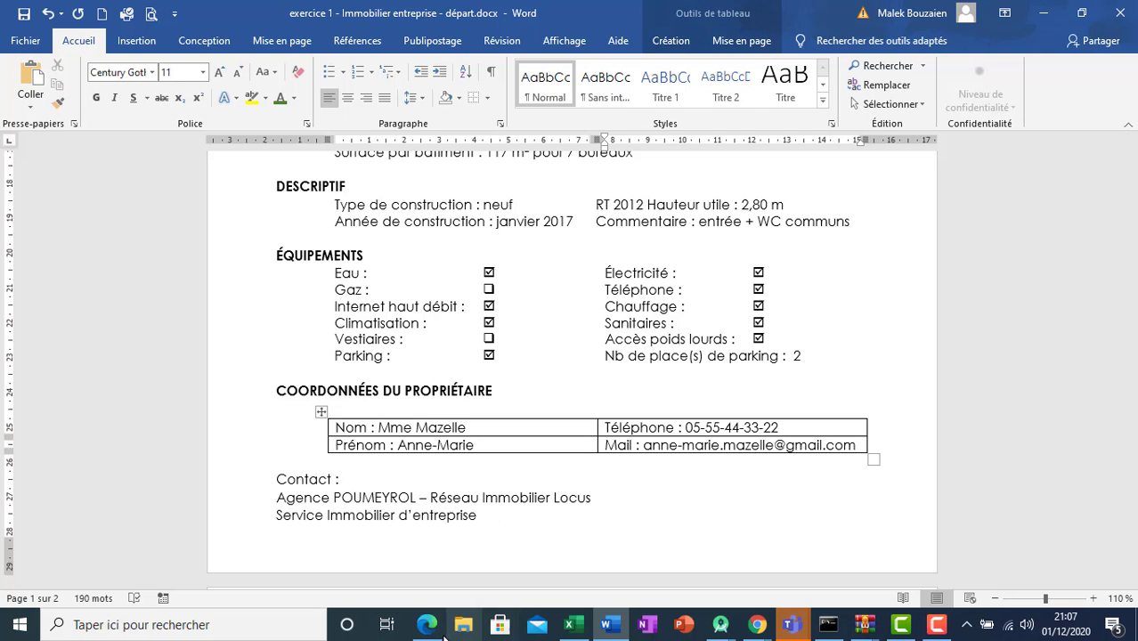
# - Compare with the reference PDF and remove all borders from the owner contact details table
pyautogui.click(435, 631)
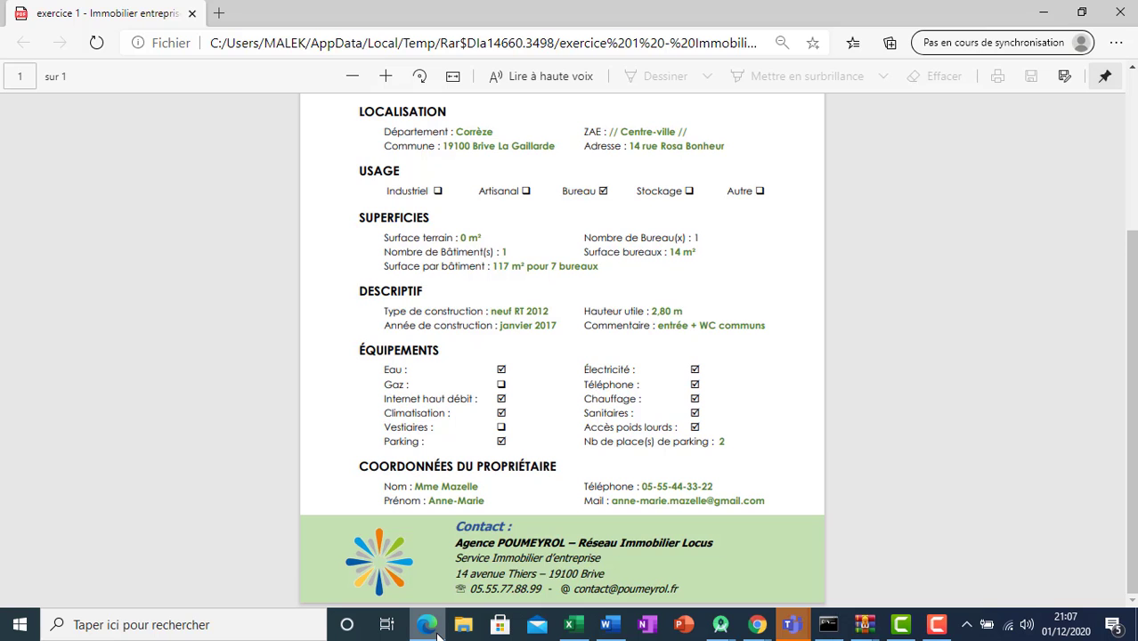
pyautogui.click(436, 630)
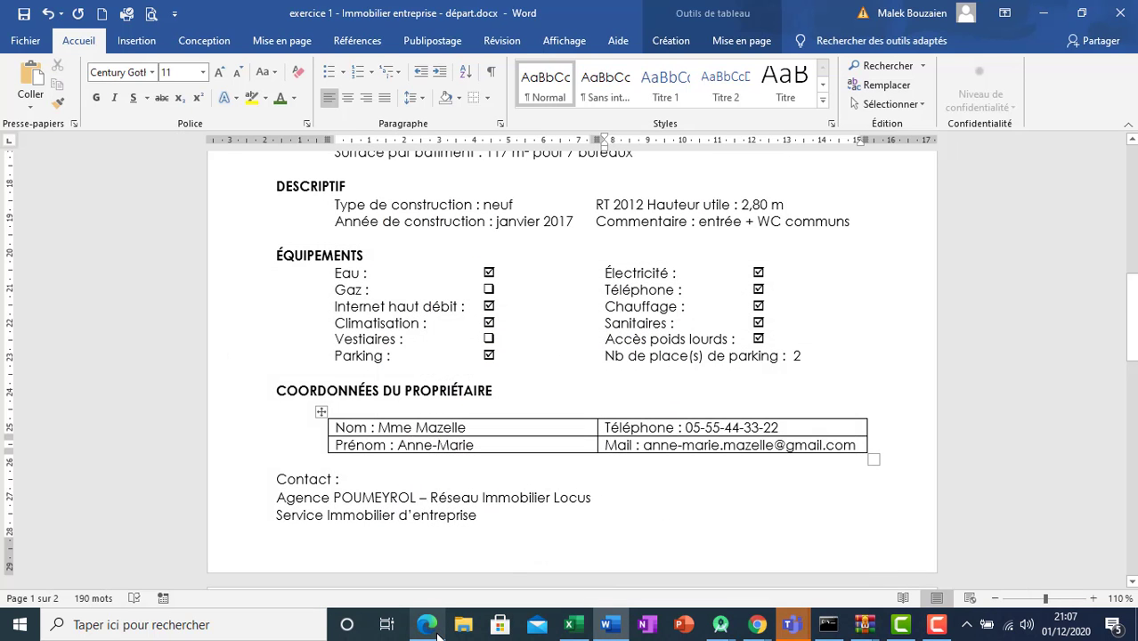
pyautogui.click(322, 411)
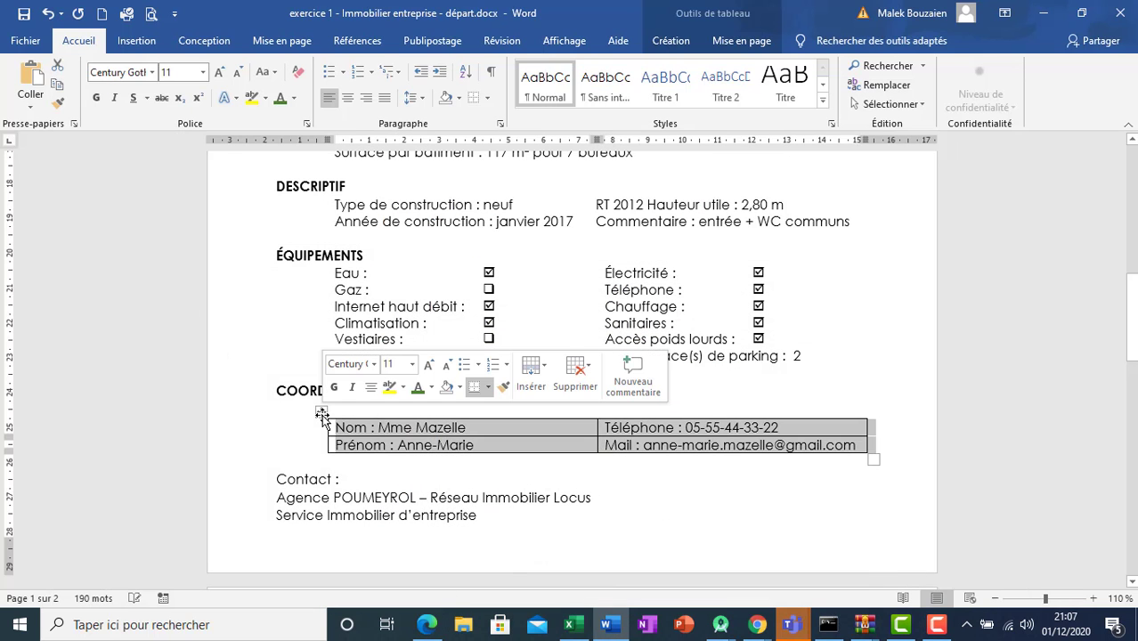
pyautogui.click(473, 98)
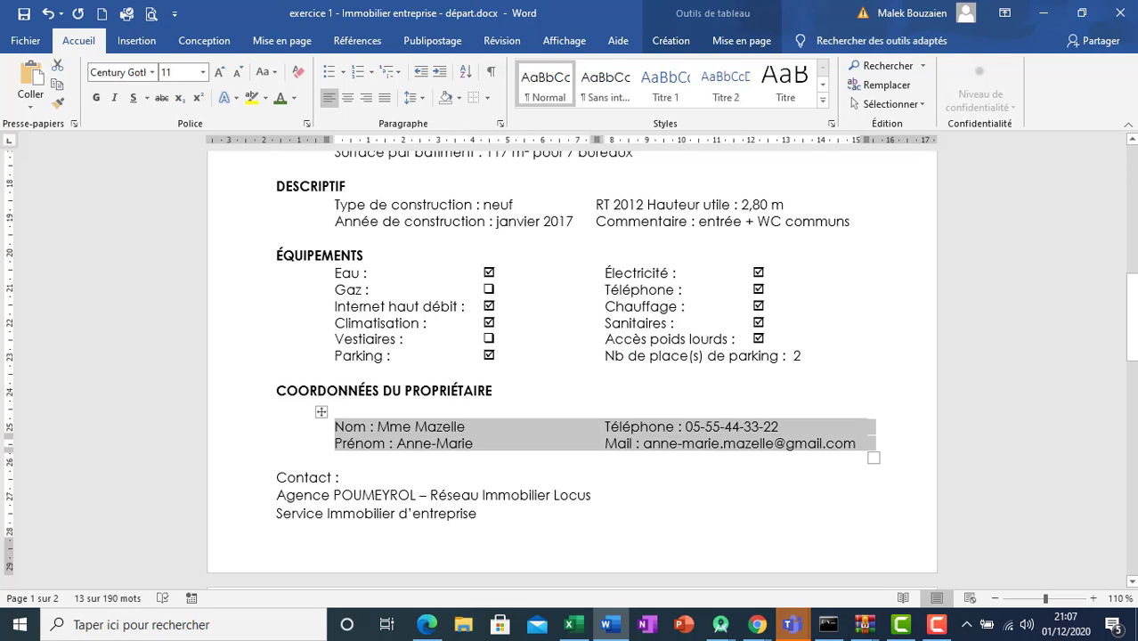
# - Delete the empty line between the green title banner and the row of photos
pyautogui.moveTo(1134, 338); pyautogui.dragTo(1133, 405)
pyautogui.moveTo(1135, 407); pyautogui.dragTo(1126, 182)
pyautogui.click(345, 331)
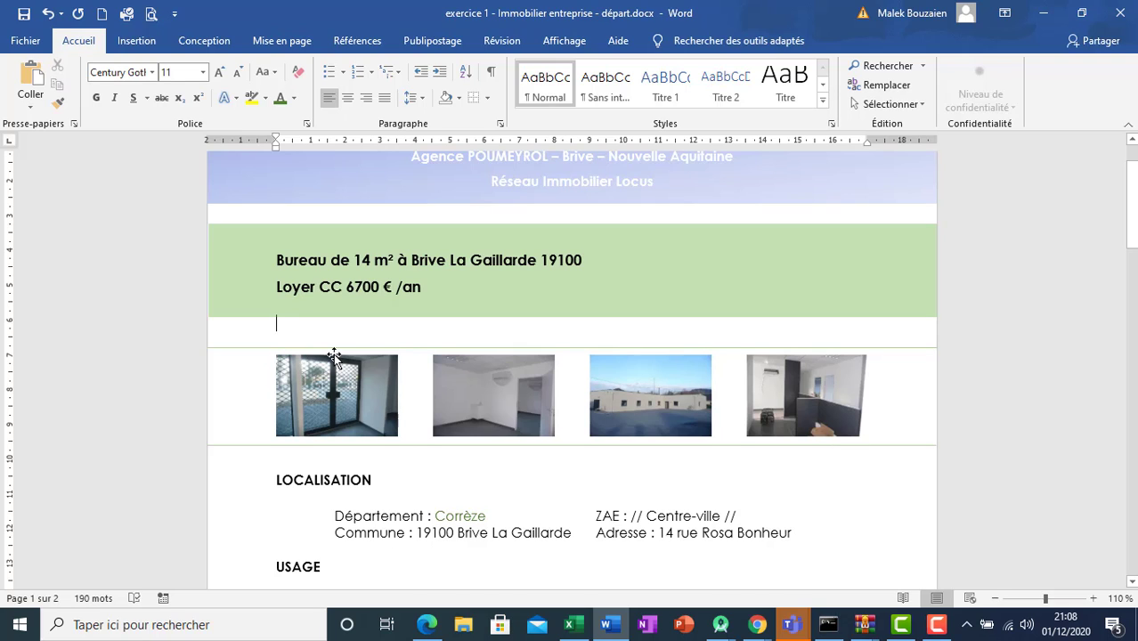
pyautogui.press('Delete')
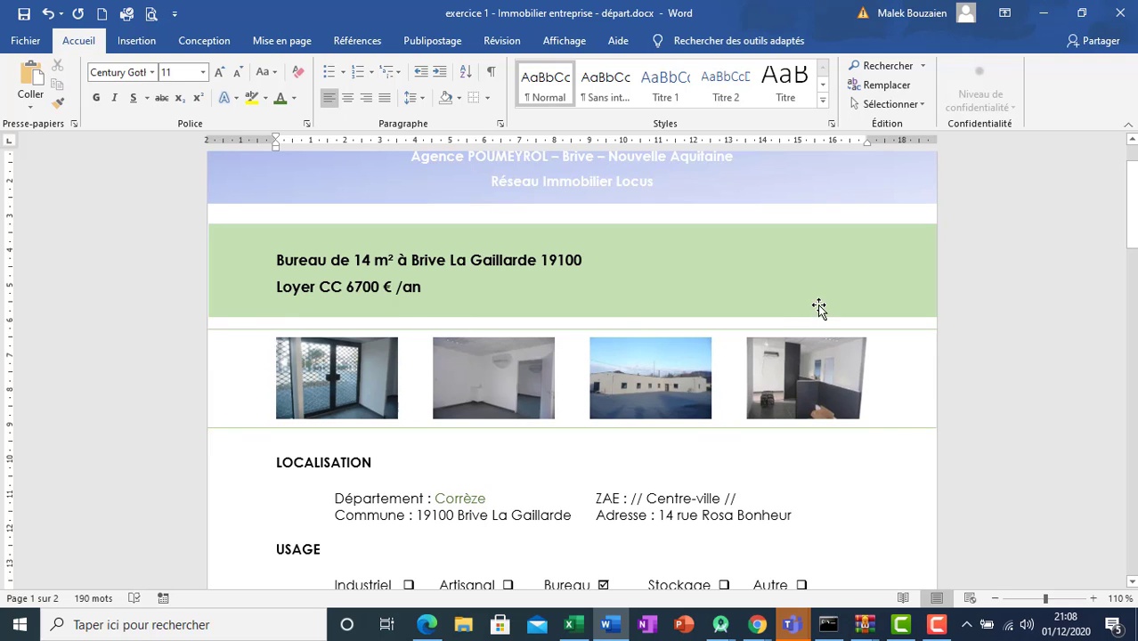
# - Reduce the green banner's height from both its lower and upper edges so it fits closer around the two title lines
pyautogui.moveTo(1130, 232)
pyautogui.mouseDown()
pyautogui.moveTo(1127, 362)
pyautogui.moveTo(1118, 235)
pyautogui.mouseUp()
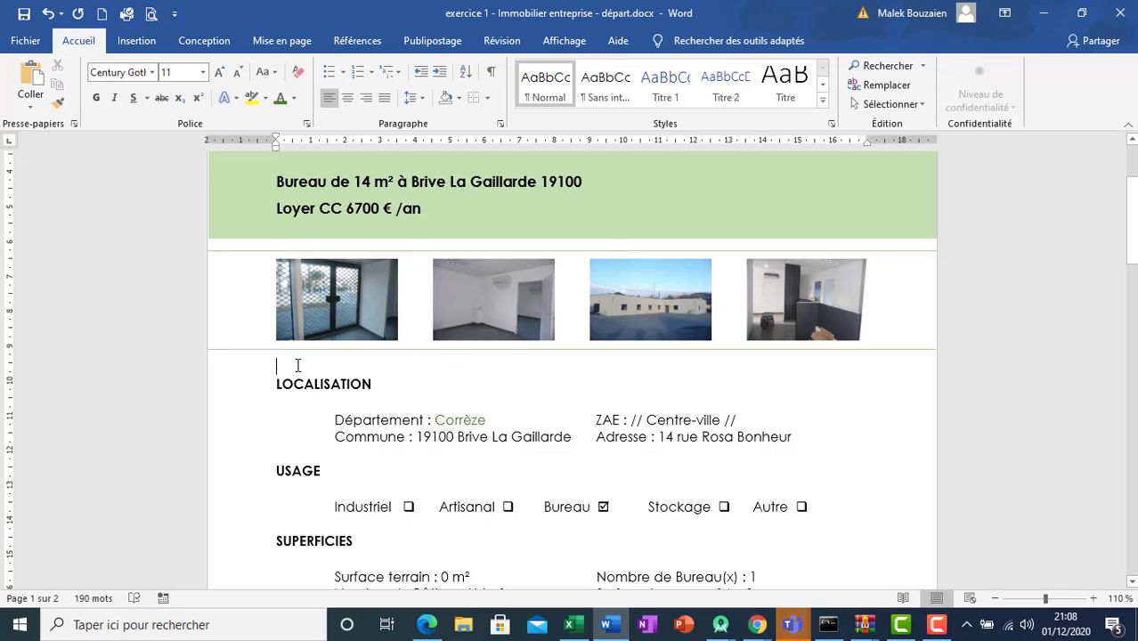
pyautogui.click(583, 239)
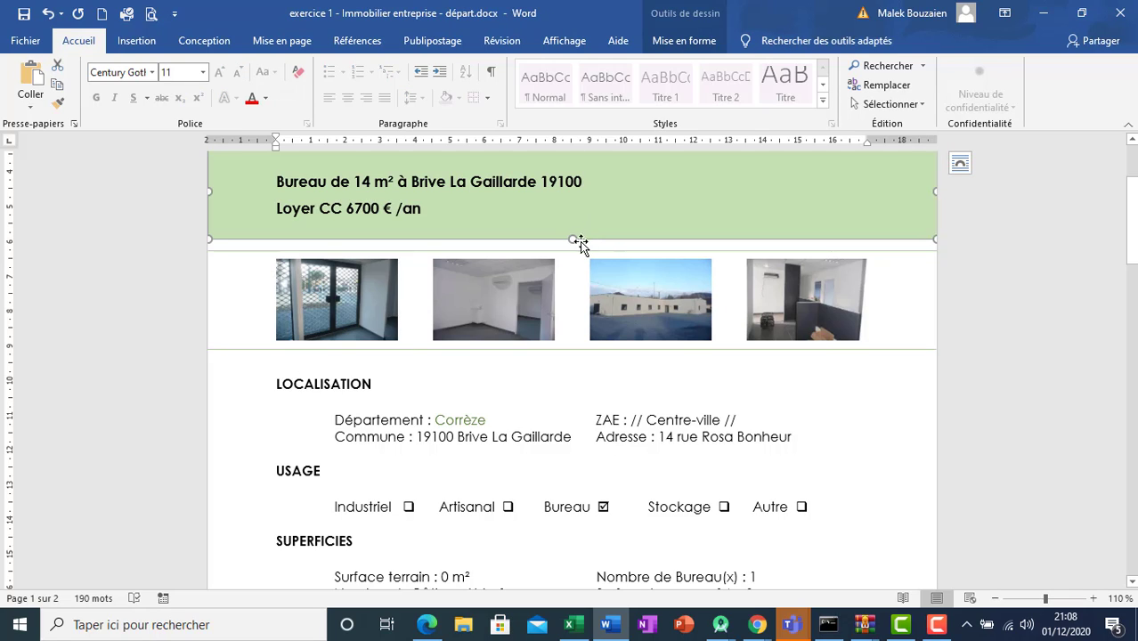
pyautogui.moveTo(573, 239); pyautogui.dragTo(573, 228)
pyautogui.moveTo(1126, 256); pyautogui.dragTo(1126, 231)
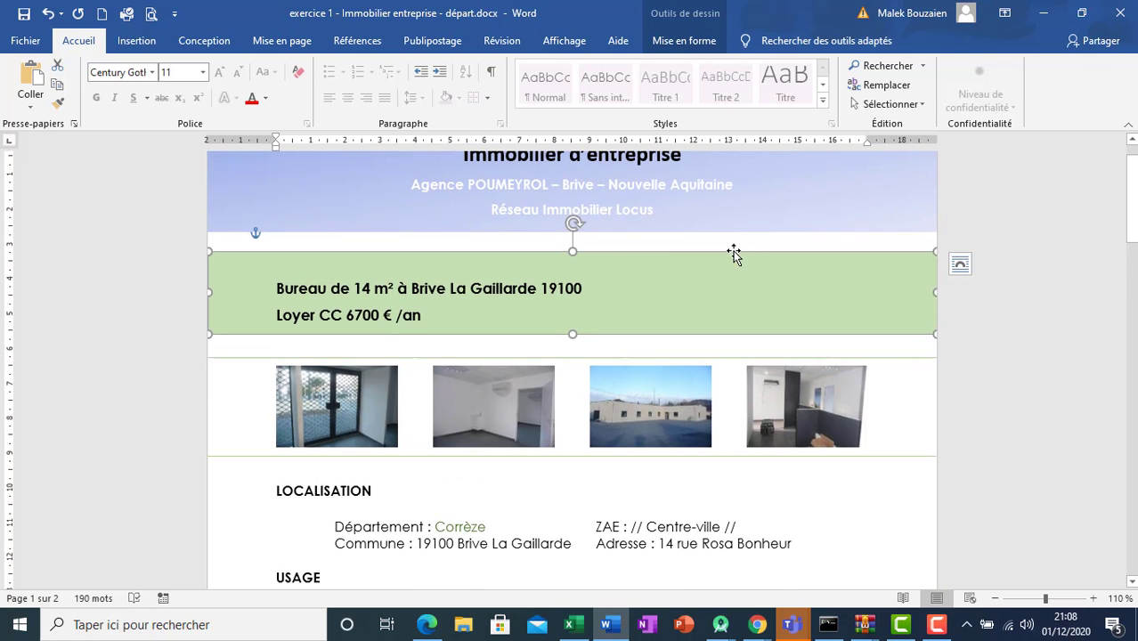
pyautogui.moveTo(571, 252); pyautogui.dragTo(571, 266)
# - Delete the empty line above "Bureau de 14 m² à Brive La Gaillarde 19100" and centre the "Loyer CC 6700 € /an" line
pyautogui.click(546, 247)
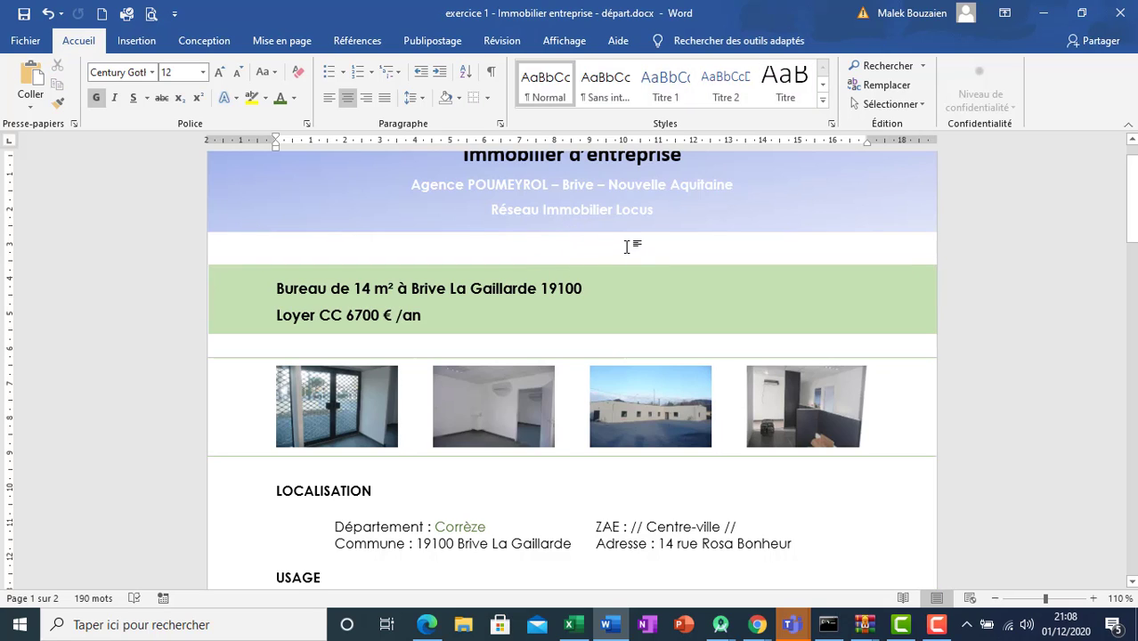
pyautogui.press('Delete')
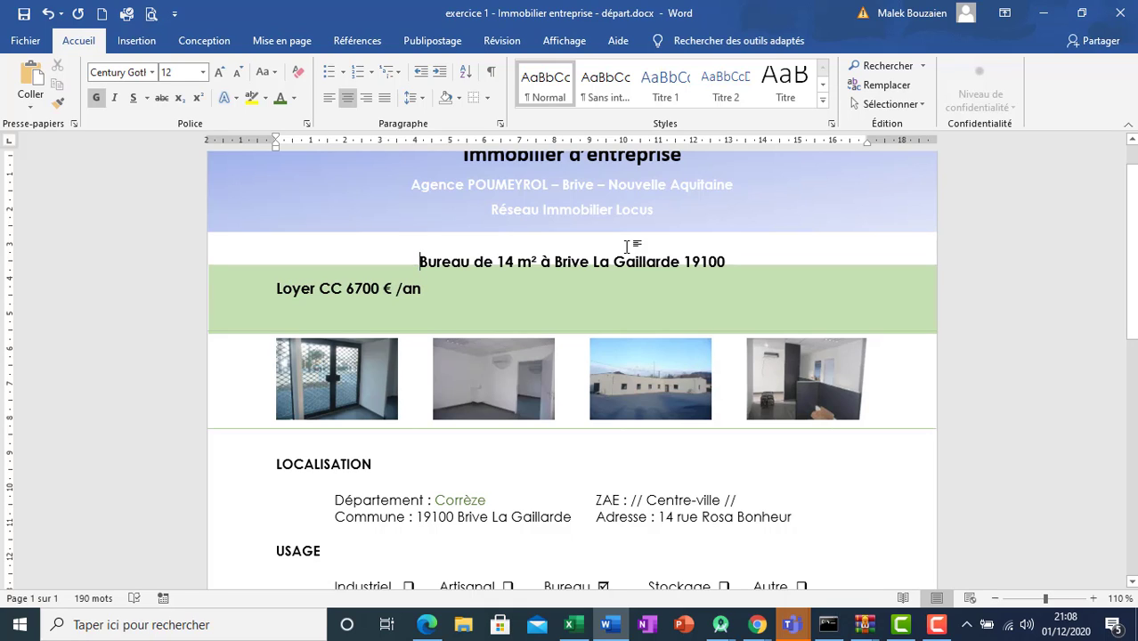
pyautogui.press('Down')
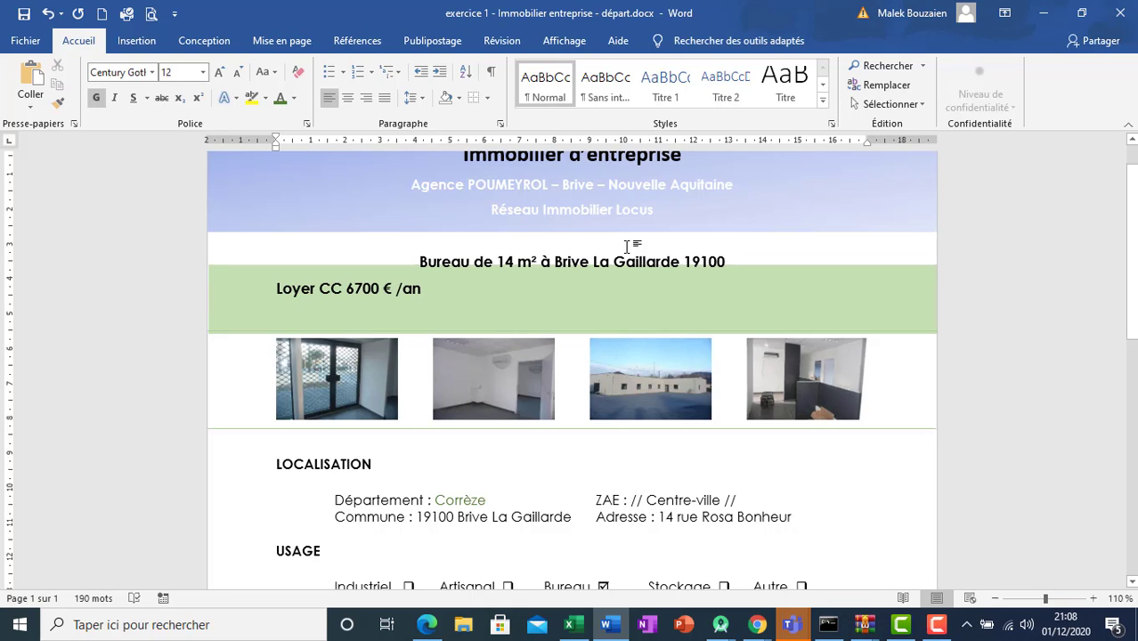
pyautogui.press('Up')
pyautogui.press('Down')
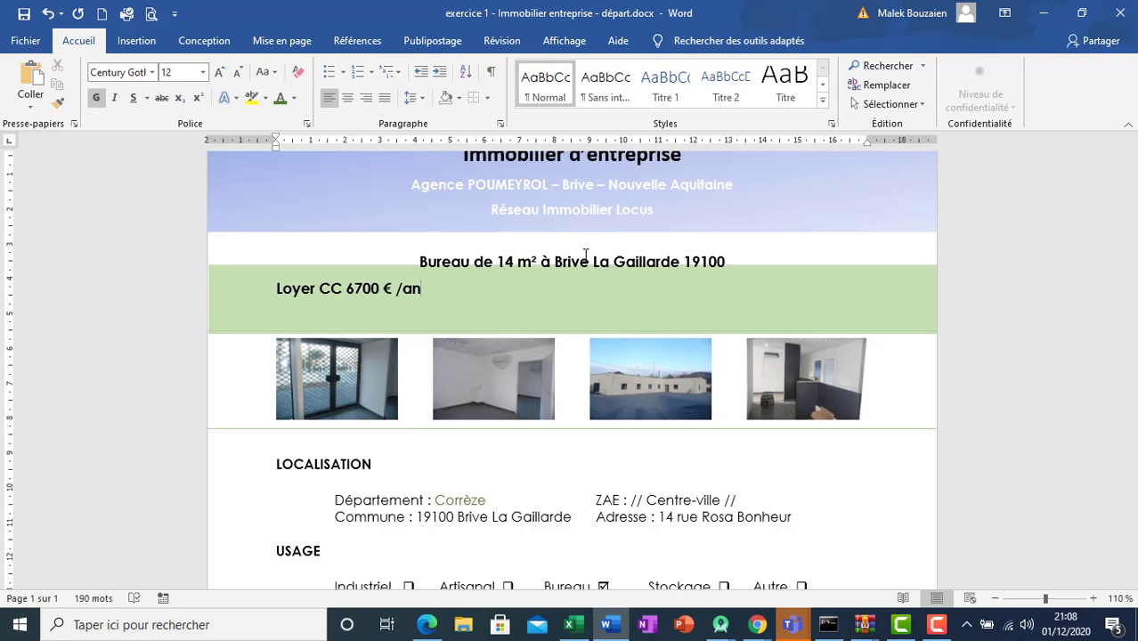
pyautogui.click(347, 97)
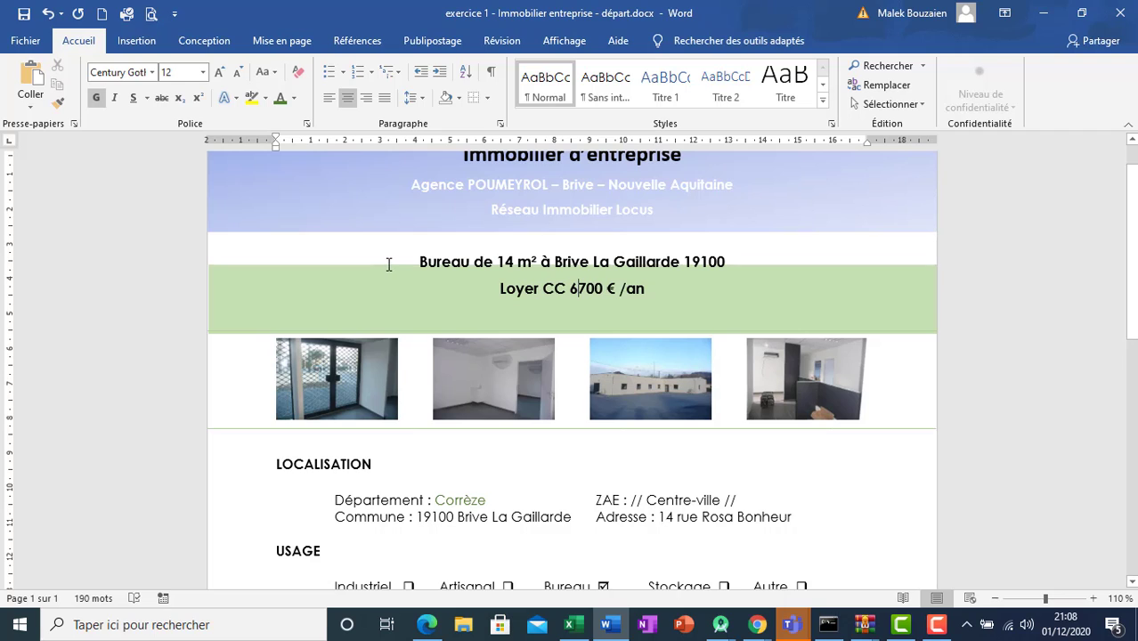
# - Nudge the green banner upward until it sits behind both centred title lines, just below the blue header
pyautogui.click(397, 324)
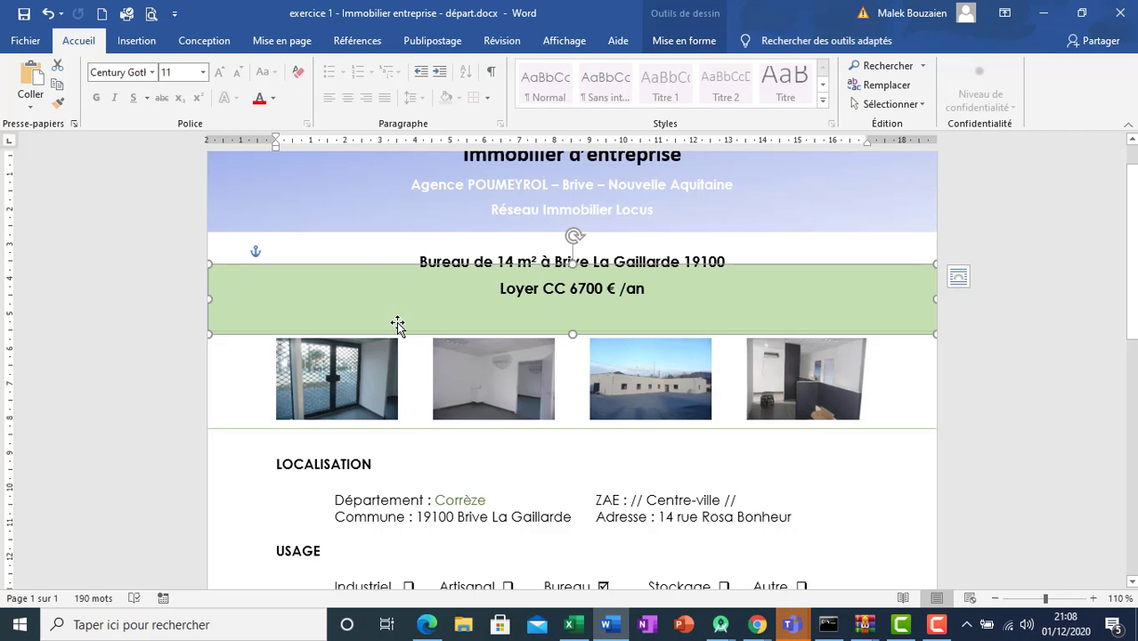
pyautogui.press('Up')
pyautogui.press('Up')
pyautogui.press('Up')
pyautogui.press('Up')
pyautogui.press('Up')
pyautogui.press('Up')
pyautogui.press('Up')
pyautogui.press('Up')
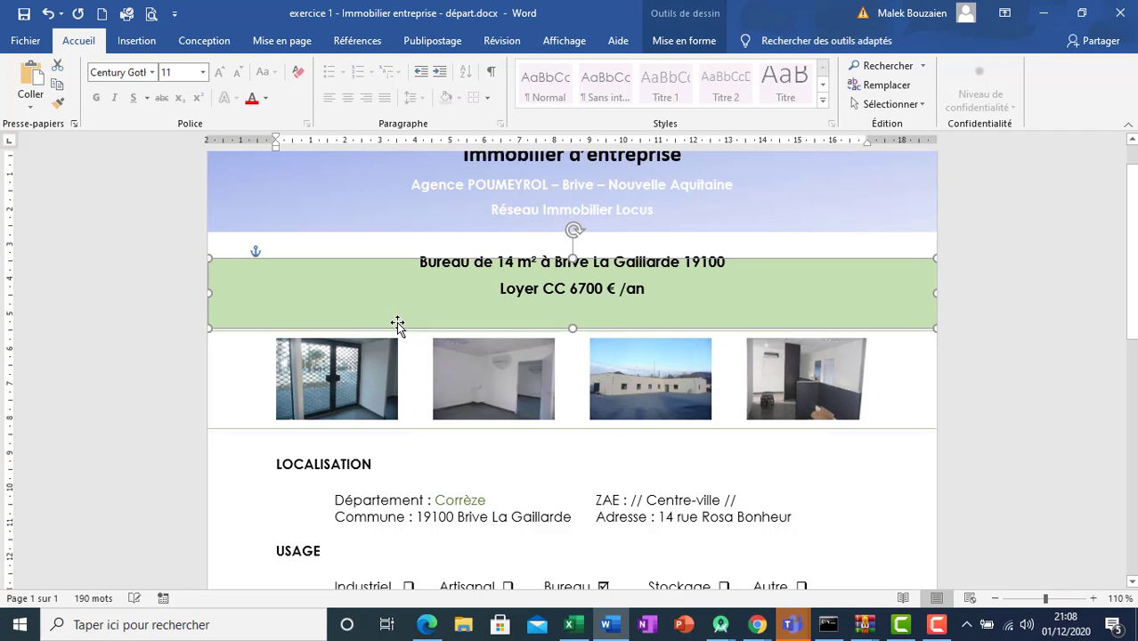
pyautogui.press('Up')
pyautogui.press('Up')
pyautogui.press('Up')
pyautogui.press('Up')
pyautogui.press('Up')
pyautogui.press('Up')
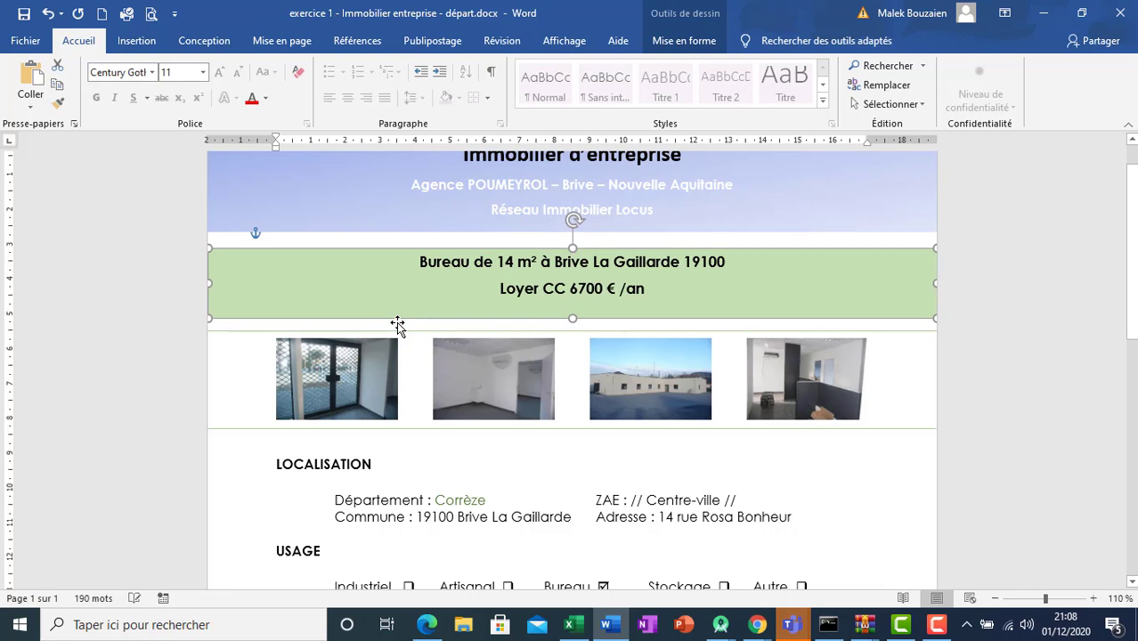
pyautogui.press('Up')
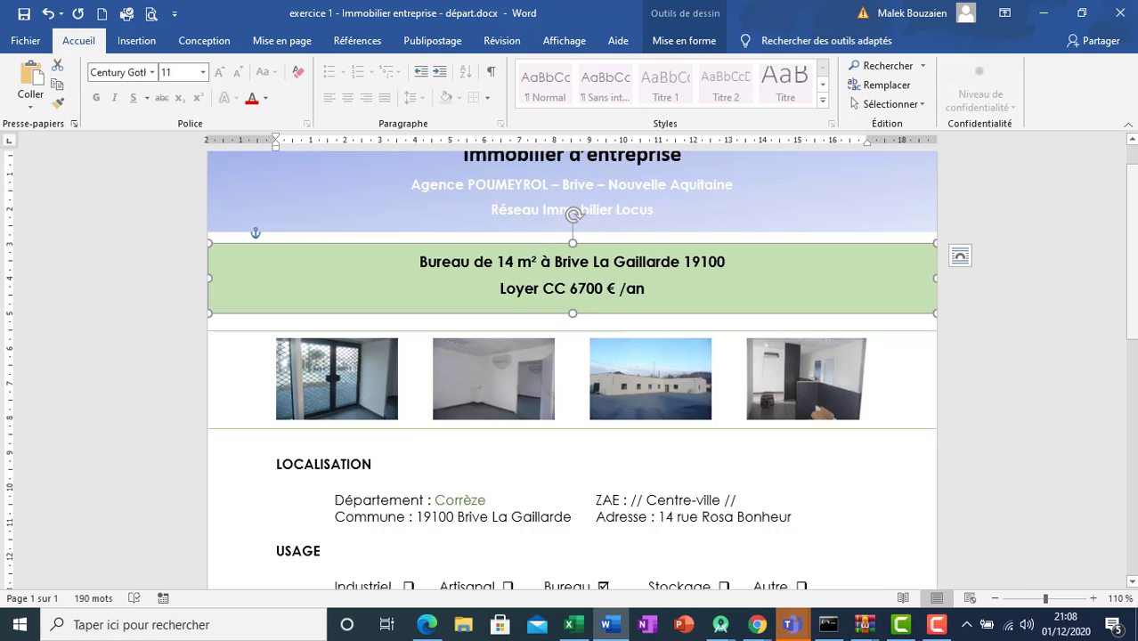
# - Following the reference PDF, draw a full-width rectangle about 20.97 cm by 4.39 cm over the Contact lines and remove its outline
pyautogui.moveTo(1132, 301); pyautogui.dragTo(1133, 554)
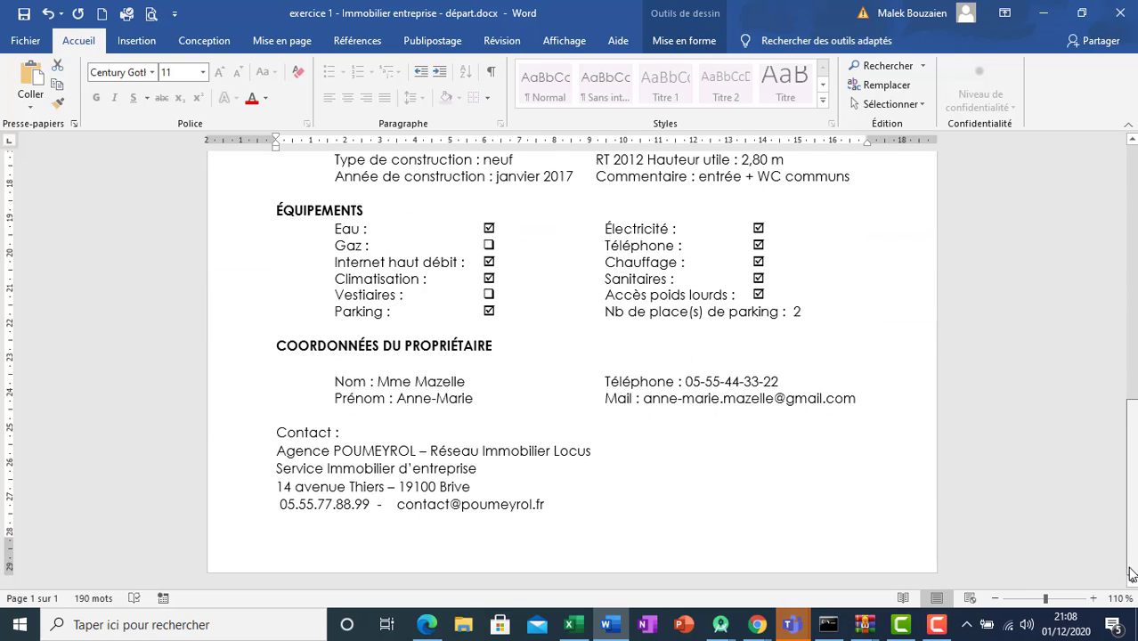
pyautogui.click(444, 627)
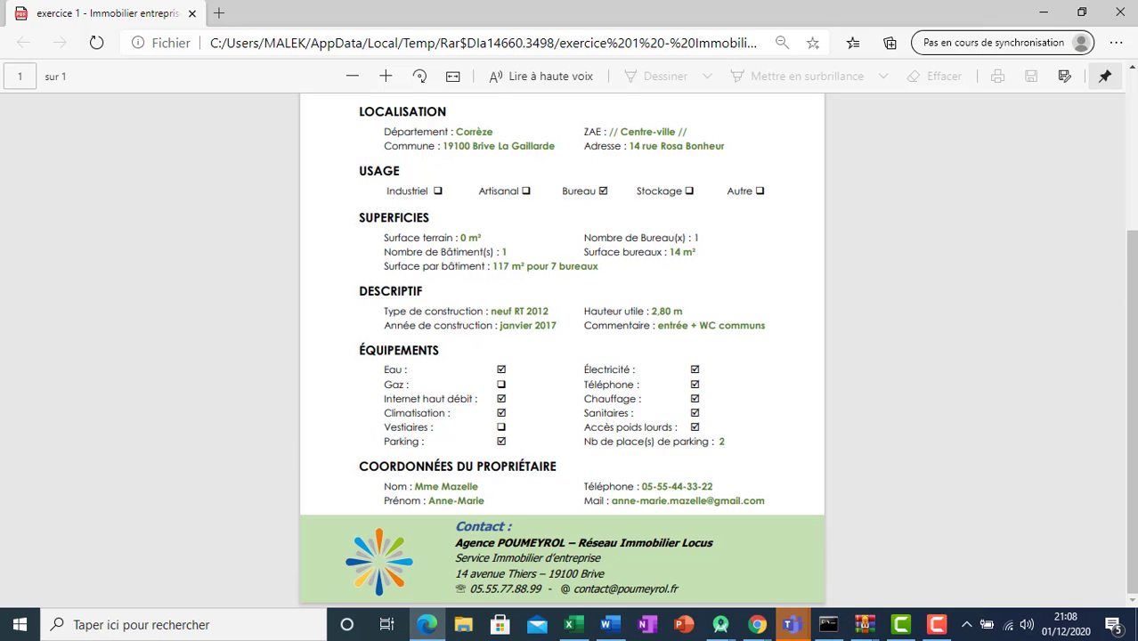
pyautogui.scroll(3, 1133, 357)
pyautogui.scroll(-3, 562, 347)
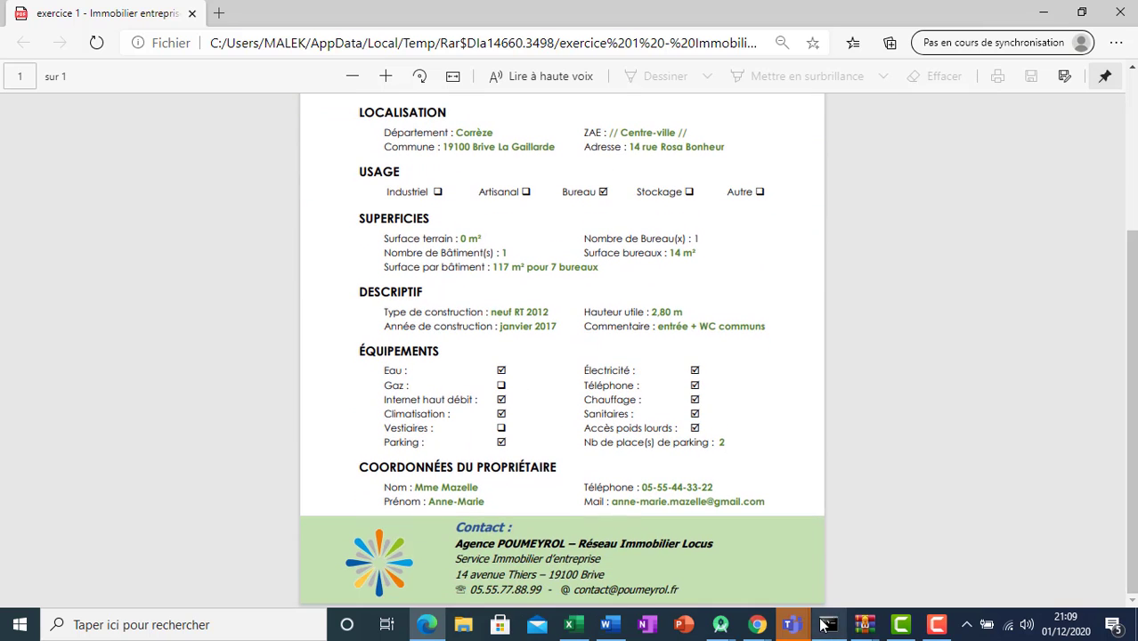
pyautogui.click(606, 625)
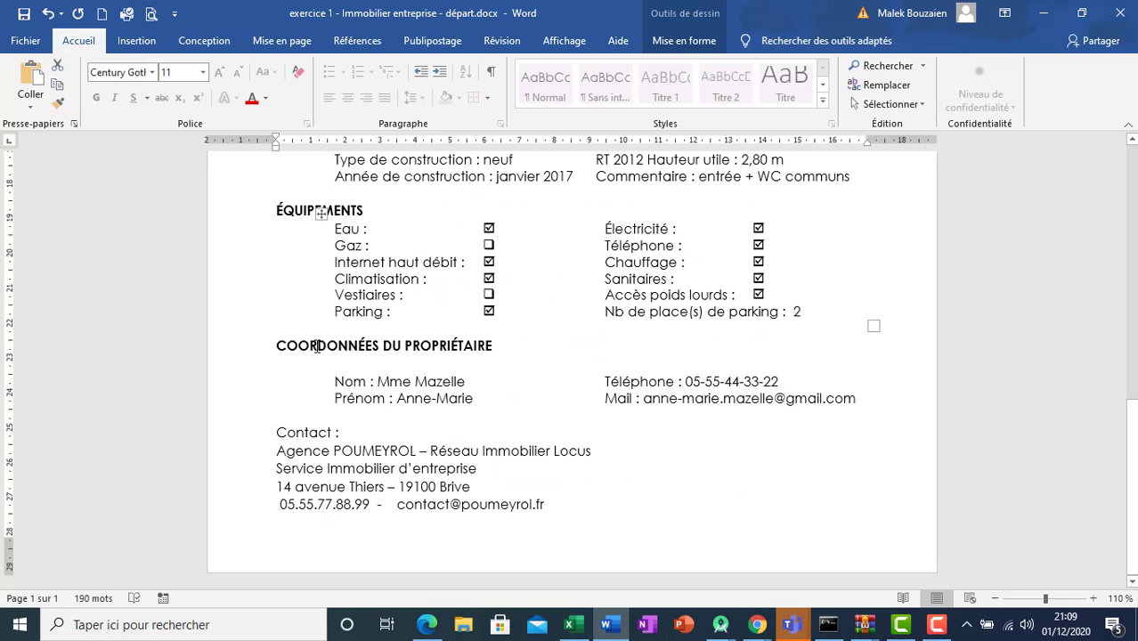
pyautogui.click(139, 42)
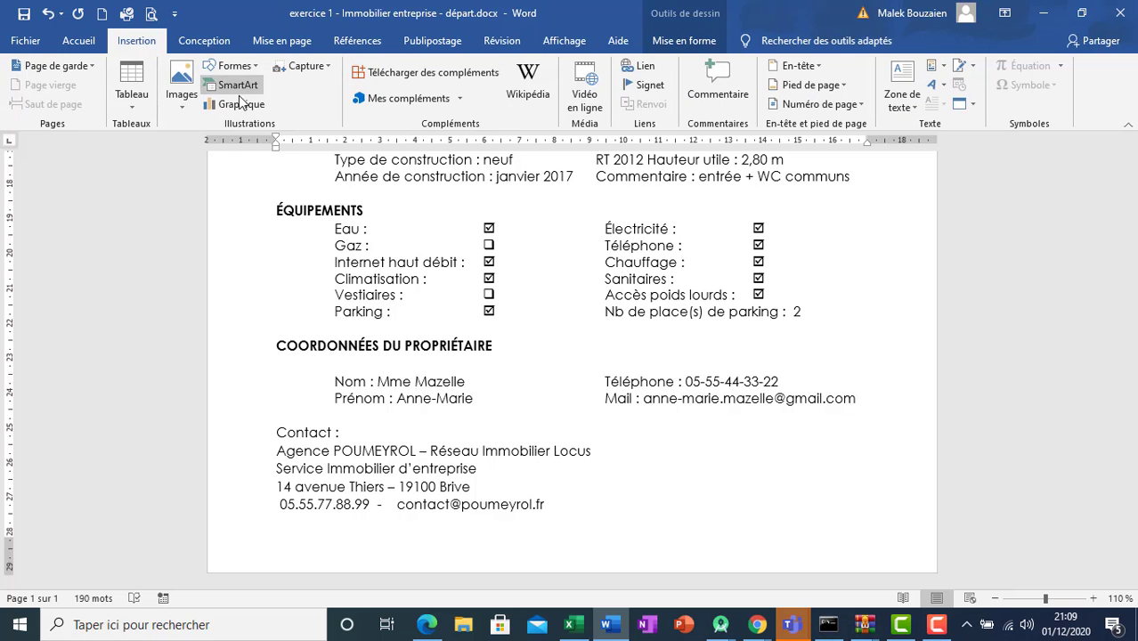
pyautogui.click(254, 68)
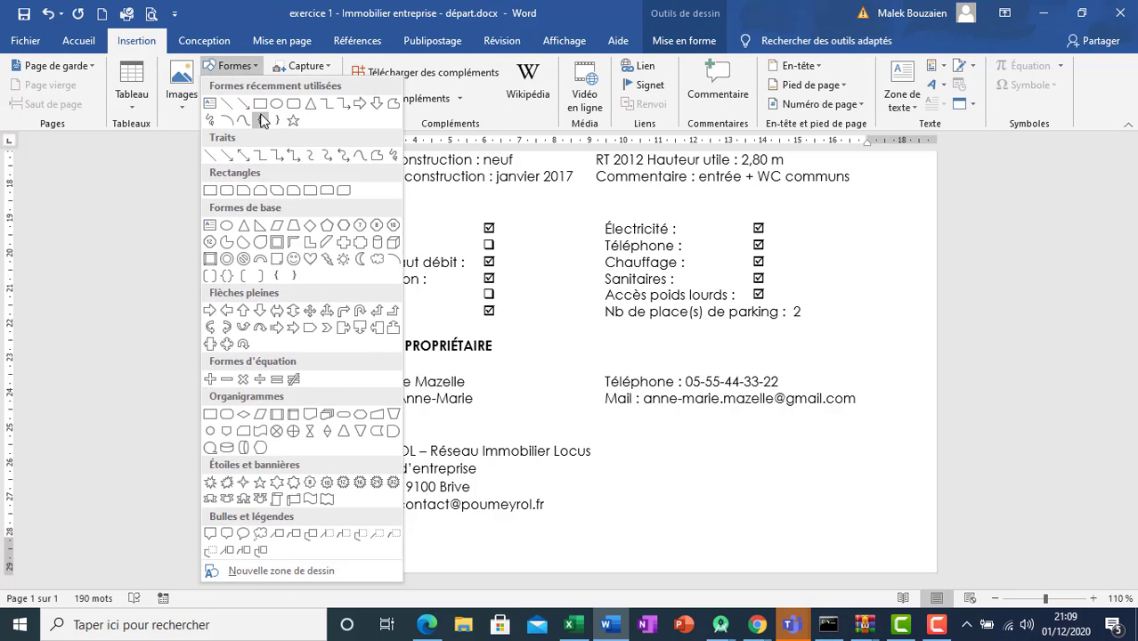
pyautogui.click(264, 105)
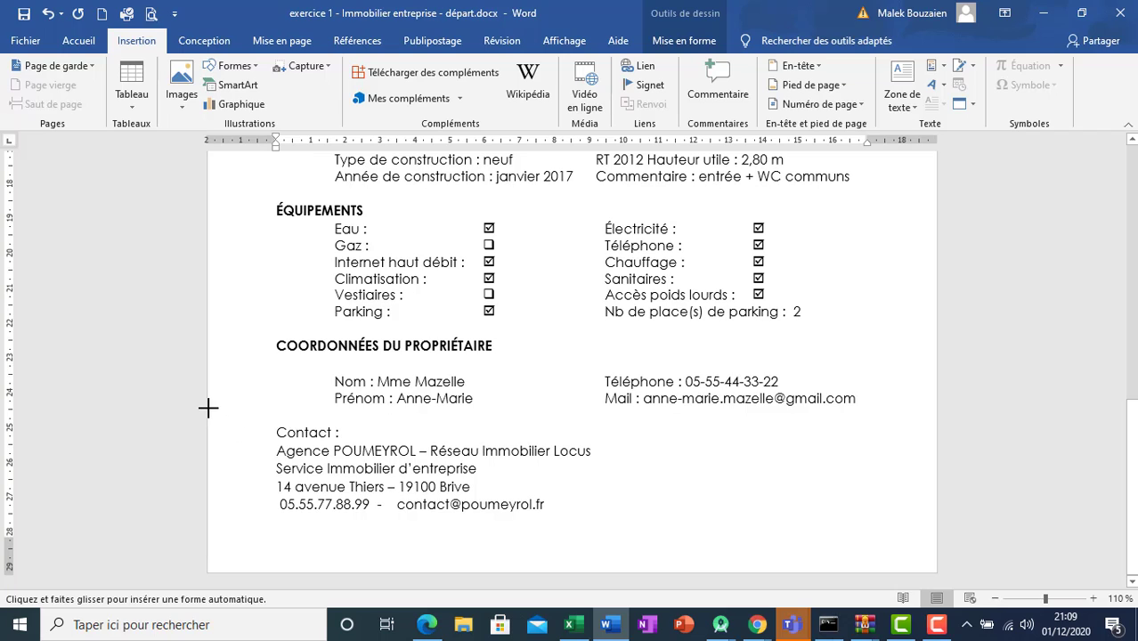
pyautogui.moveTo(207, 416); pyautogui.dragTo(937, 568)
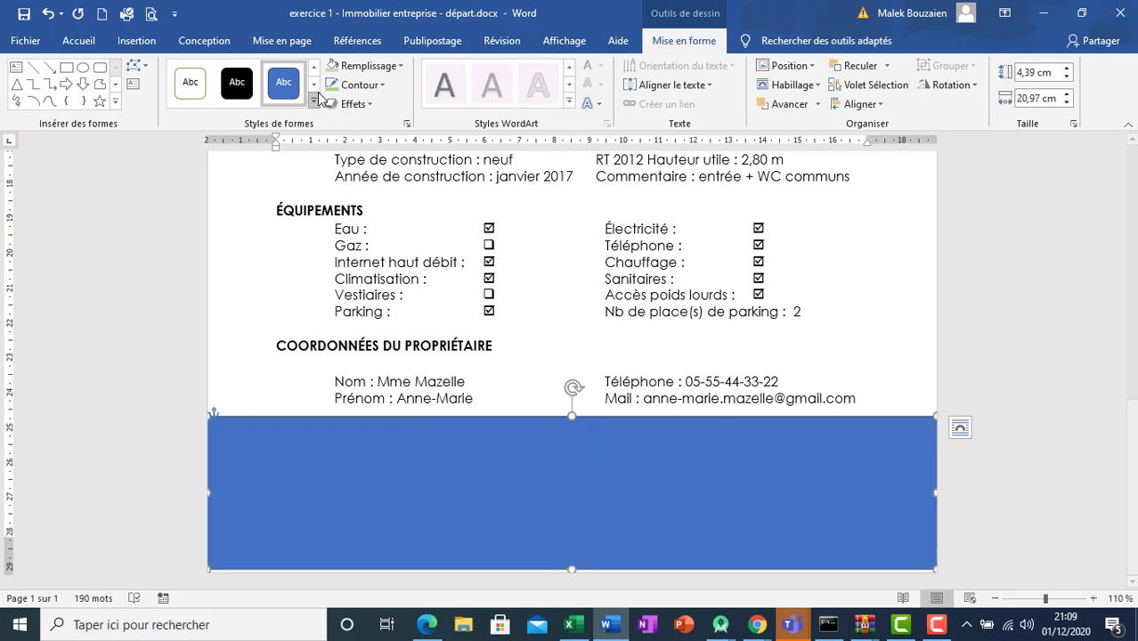
pyautogui.click(381, 85)
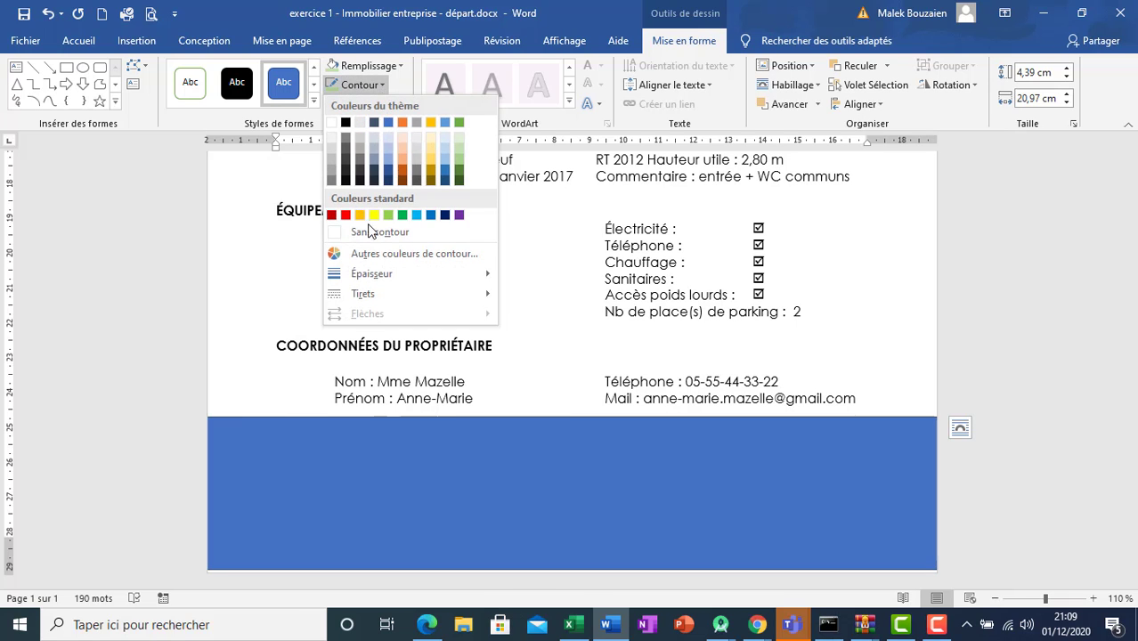
pyautogui.click(370, 235)
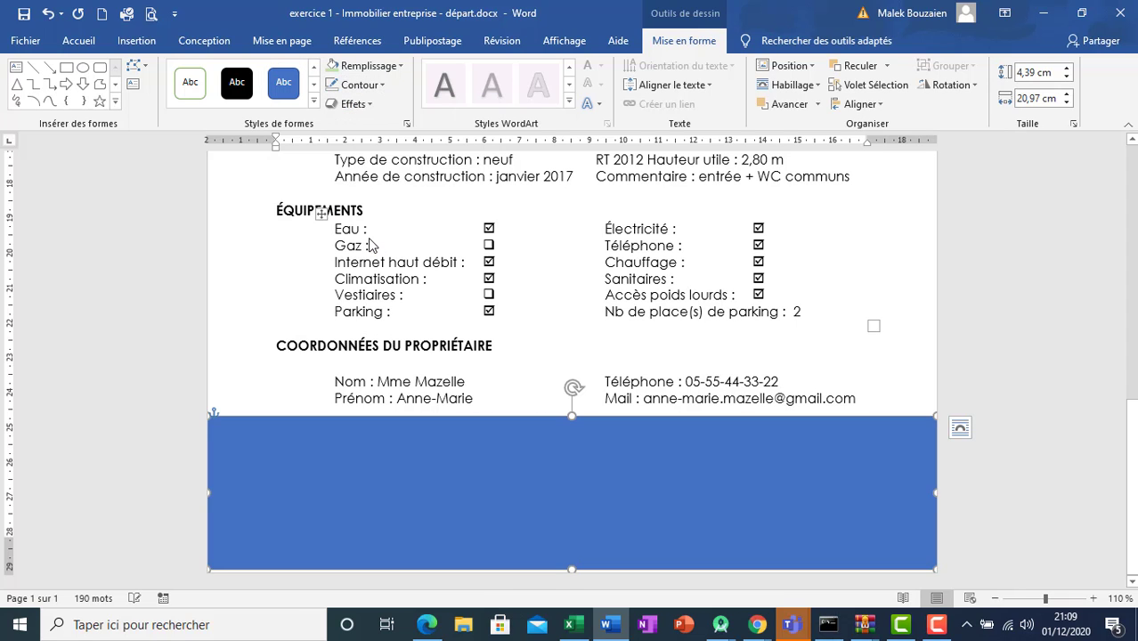
# - Try a light-variation linear gradient fill on the rectangle covering the Contact lines
pyautogui.click(361, 103)
pyautogui.moveTo(398, 138)
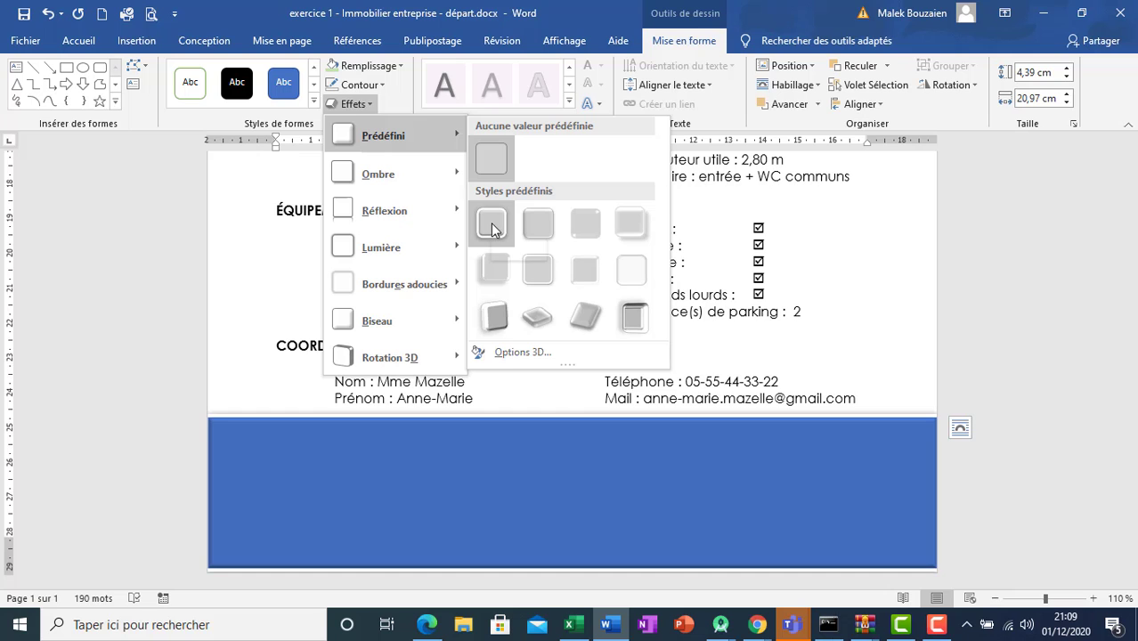
pyautogui.click(397, 67)
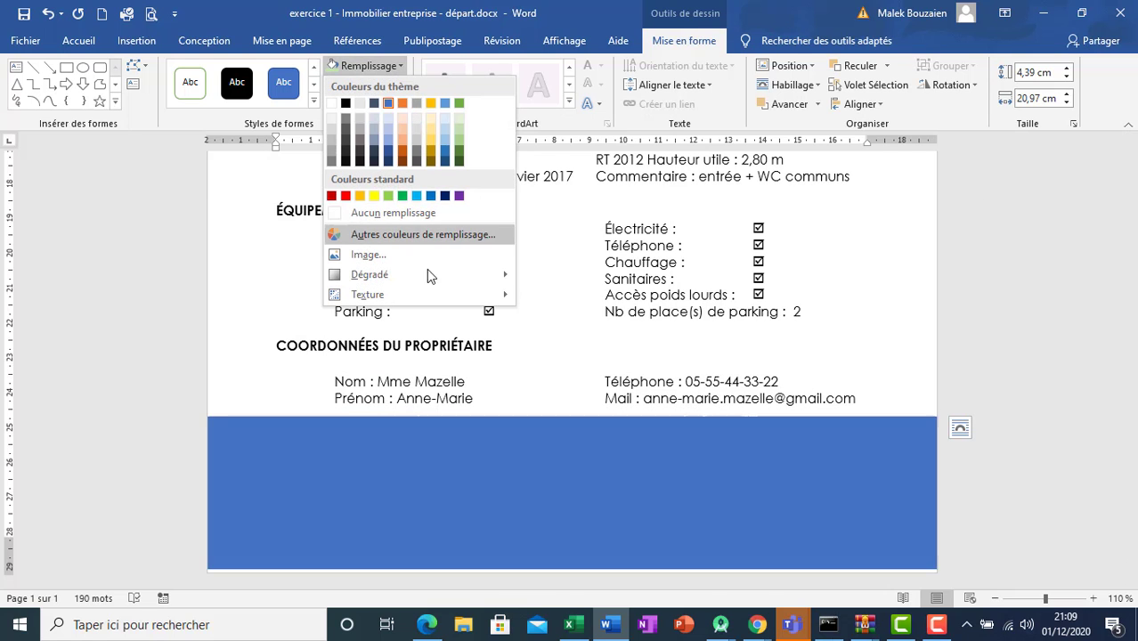
pyautogui.moveTo(435, 276)
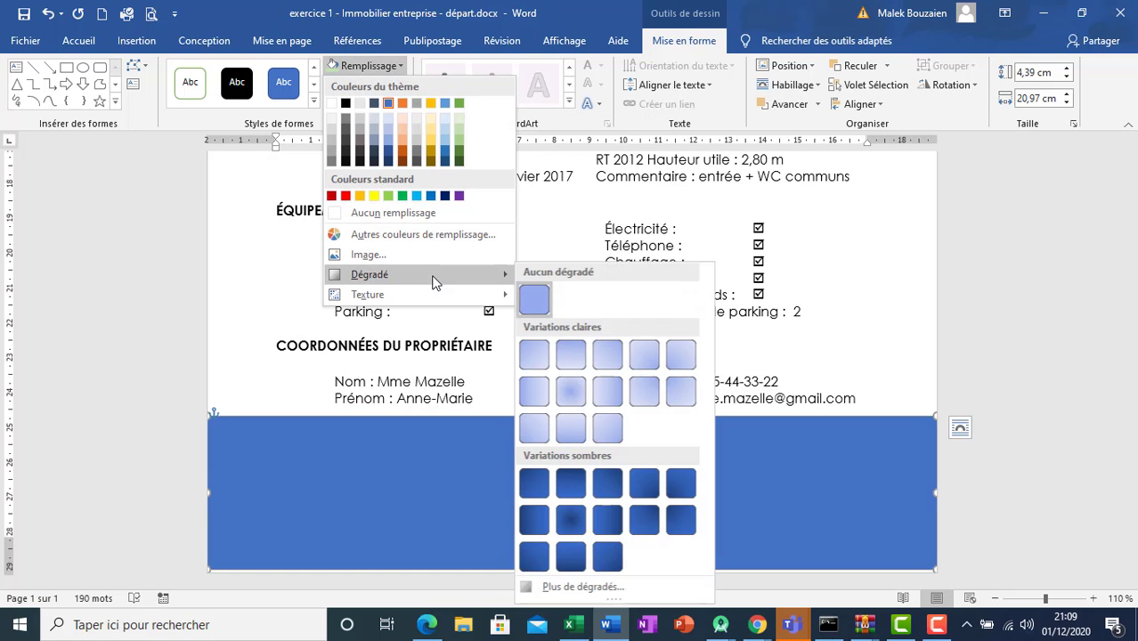
pyautogui.click(572, 352)
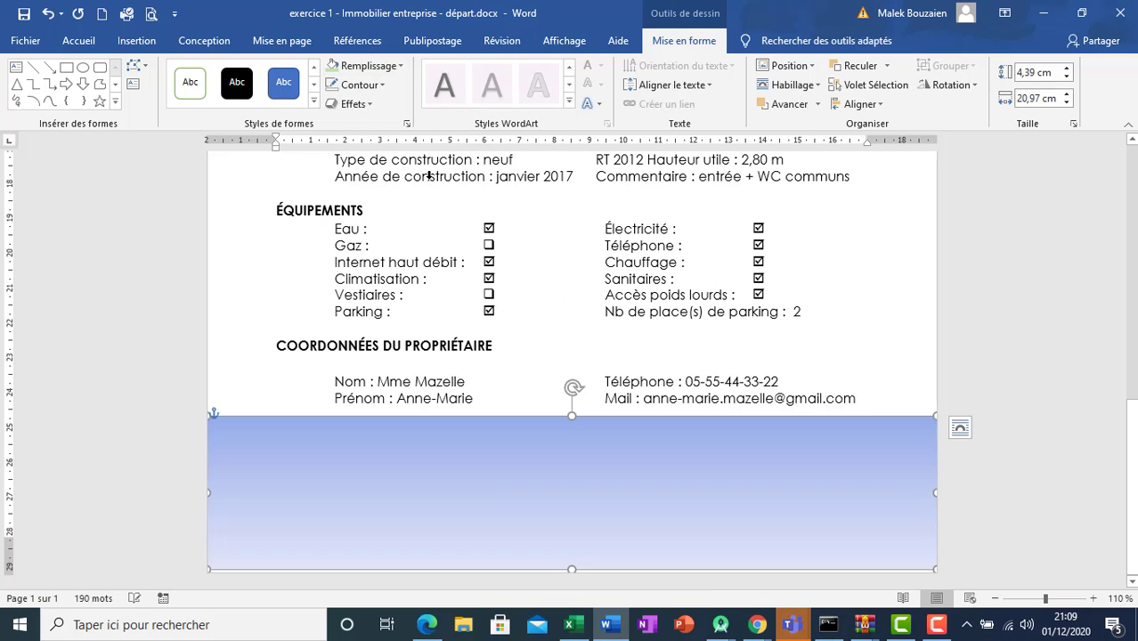
# - Fill the contact rectangle with a light green Accentuation6 shade and place it behind the text
pyautogui.click(397, 66)
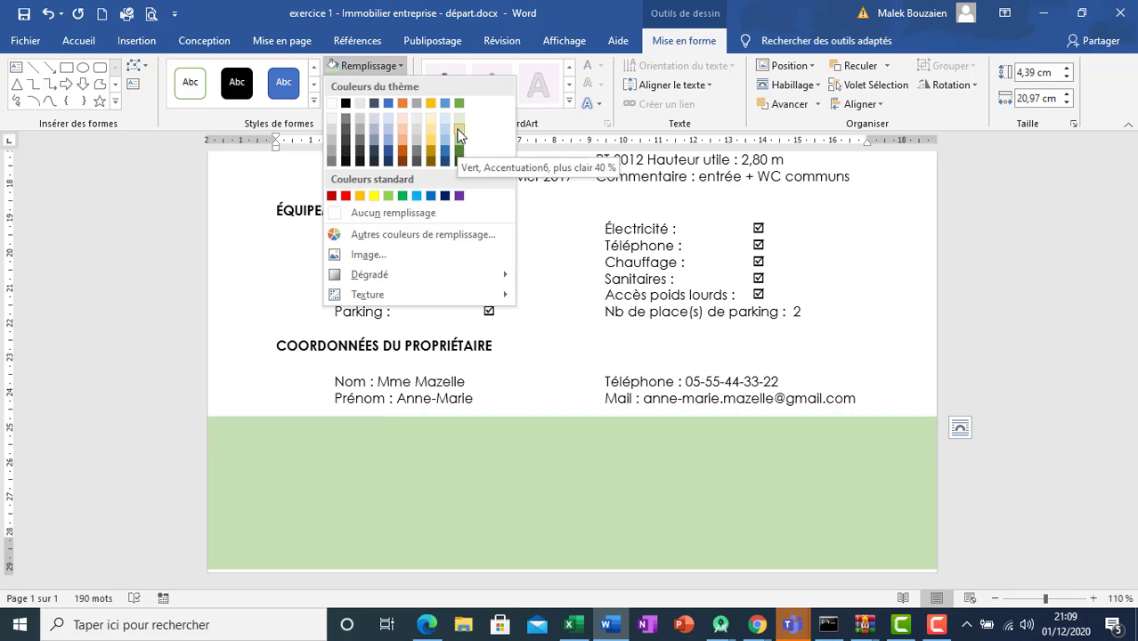
pyautogui.click(460, 134)
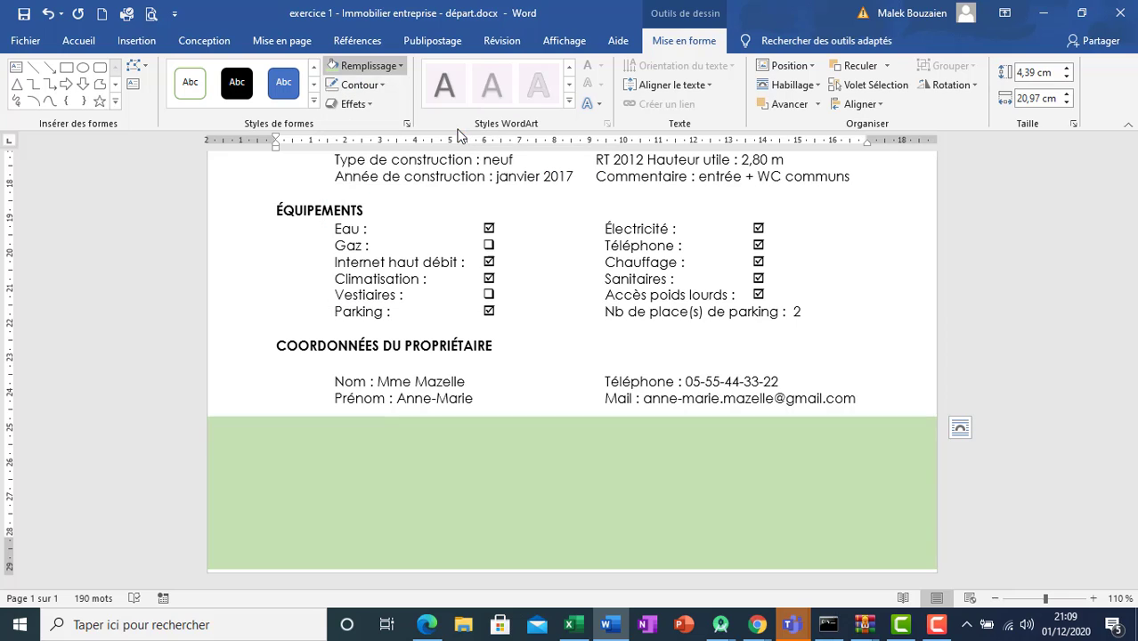
pyautogui.rightClick(463, 431)
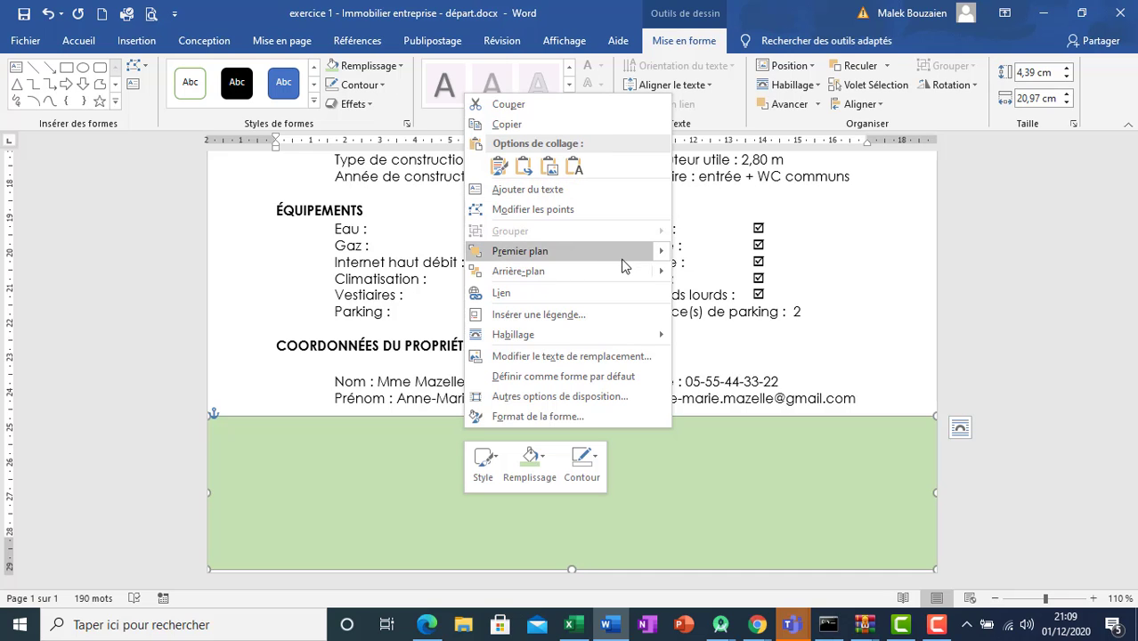
pyautogui.moveTo(655, 272)
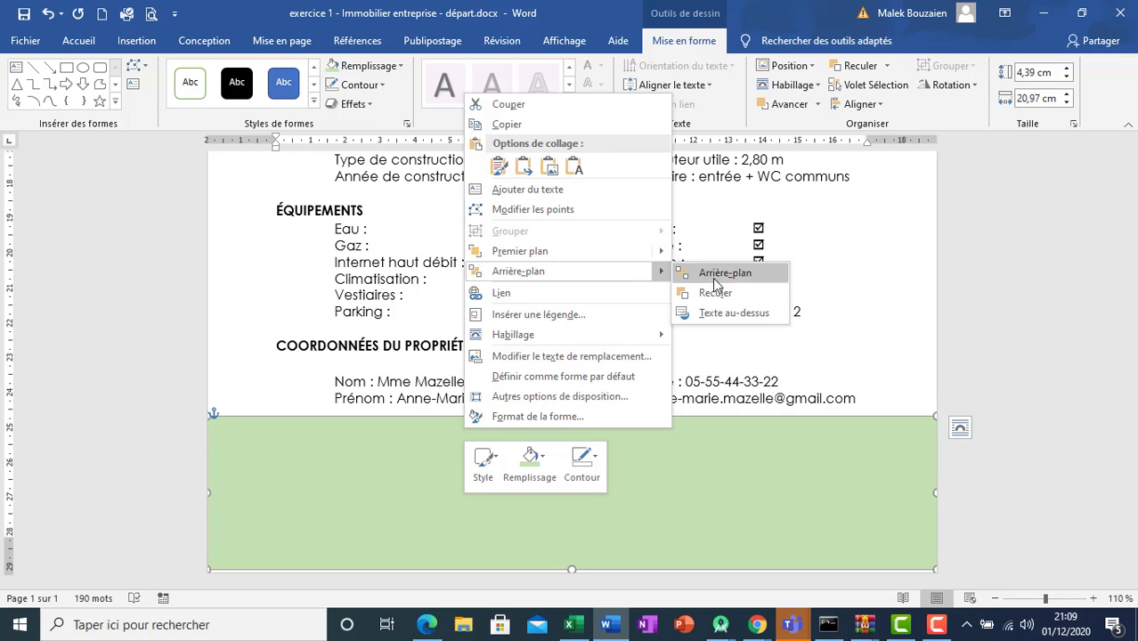
pyautogui.click(718, 313)
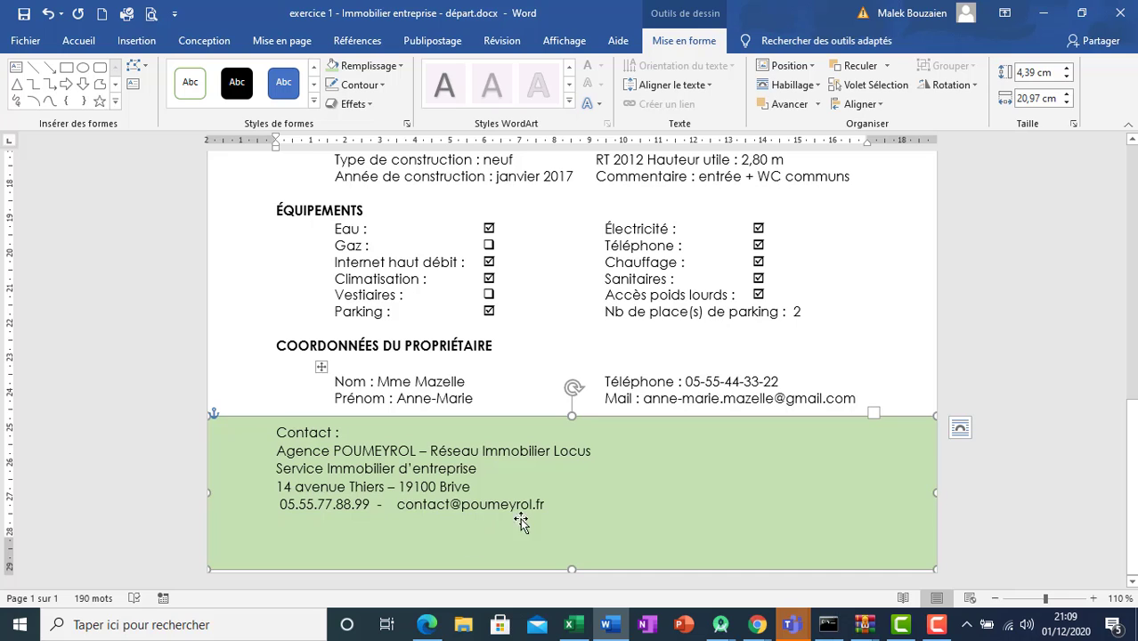
# - Increase the left indent of all five Contact lines by four levels and insert an empty line above "Contact :"
pyautogui.click(546, 504)
pyautogui.moveTo(547, 504); pyautogui.dragTo(289, 435)
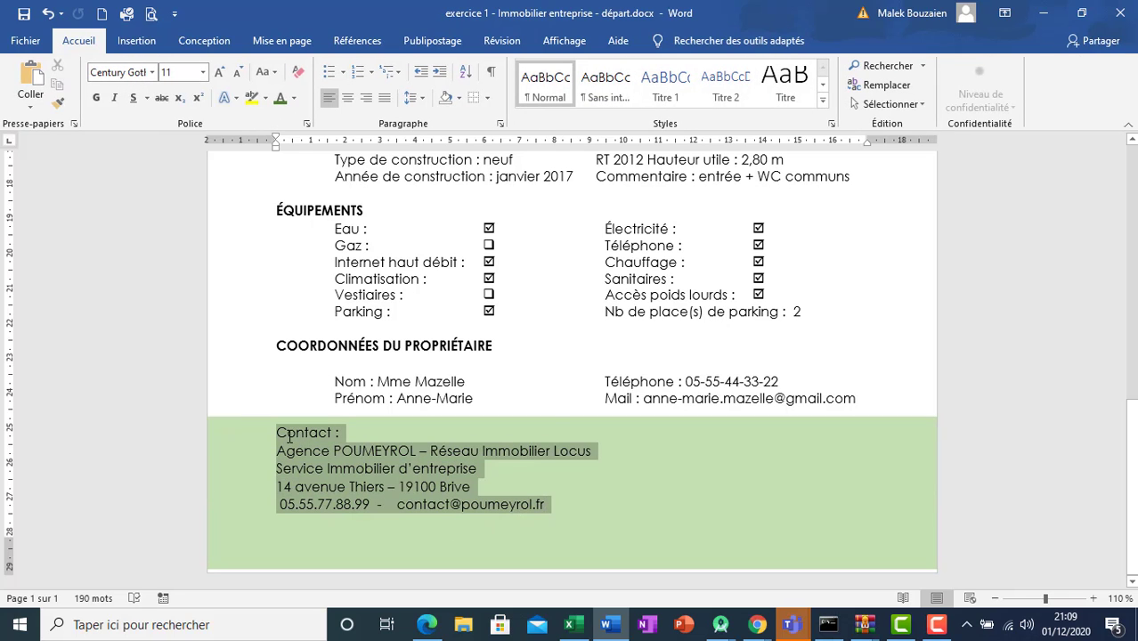
pyautogui.click(438, 74)
pyautogui.click(438, 73)
pyautogui.click(438, 73)
pyautogui.click(438, 73)
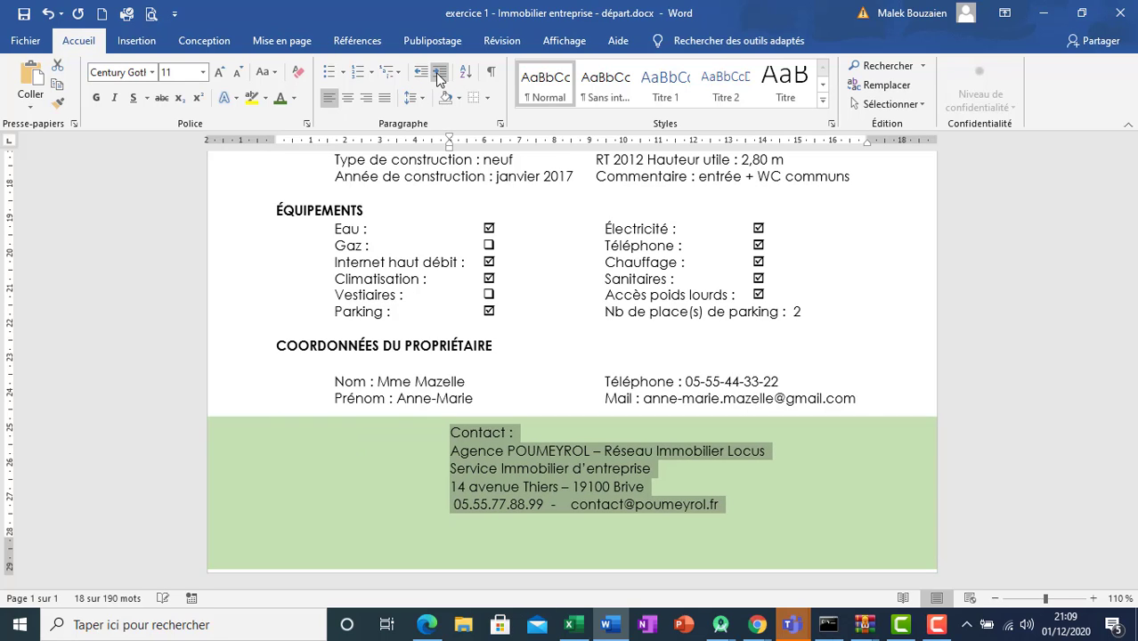
pyautogui.click(448, 427)
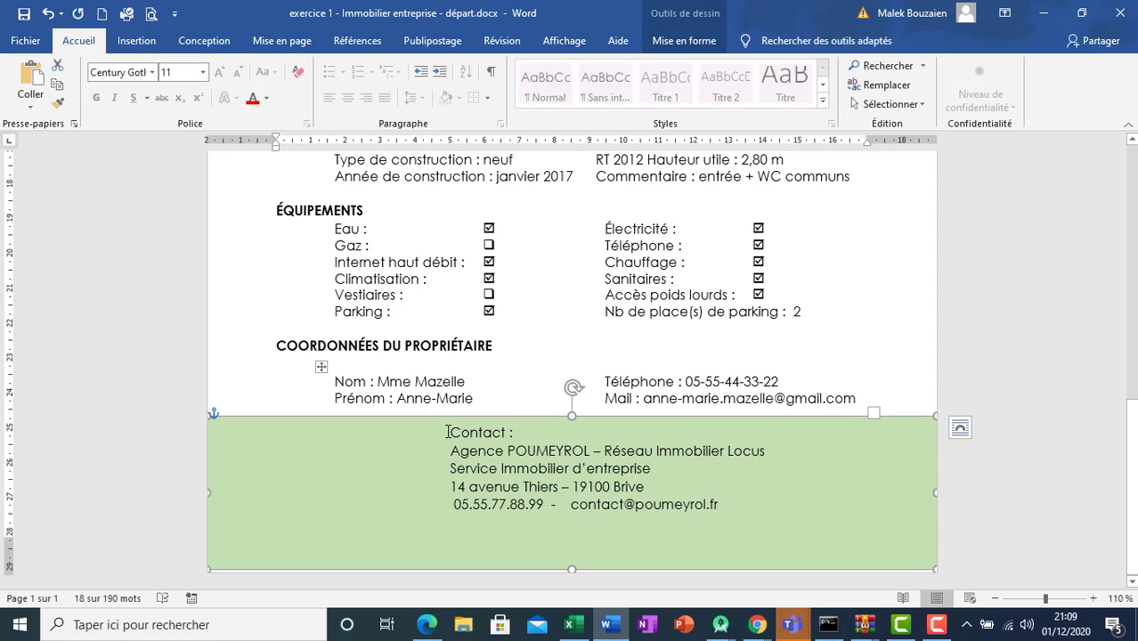
pyautogui.press('Return')
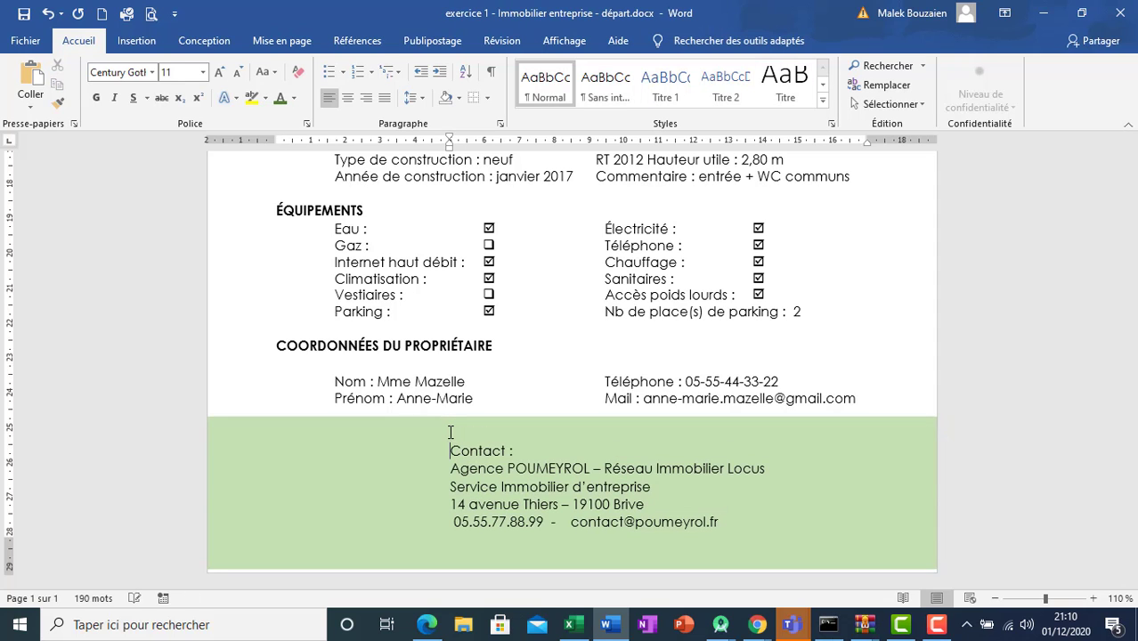
# - Check the reference PDF's contact banner and insert logo.jpg from the FILIM exercise archive in front of "Contact :"
pyautogui.click(429, 626)
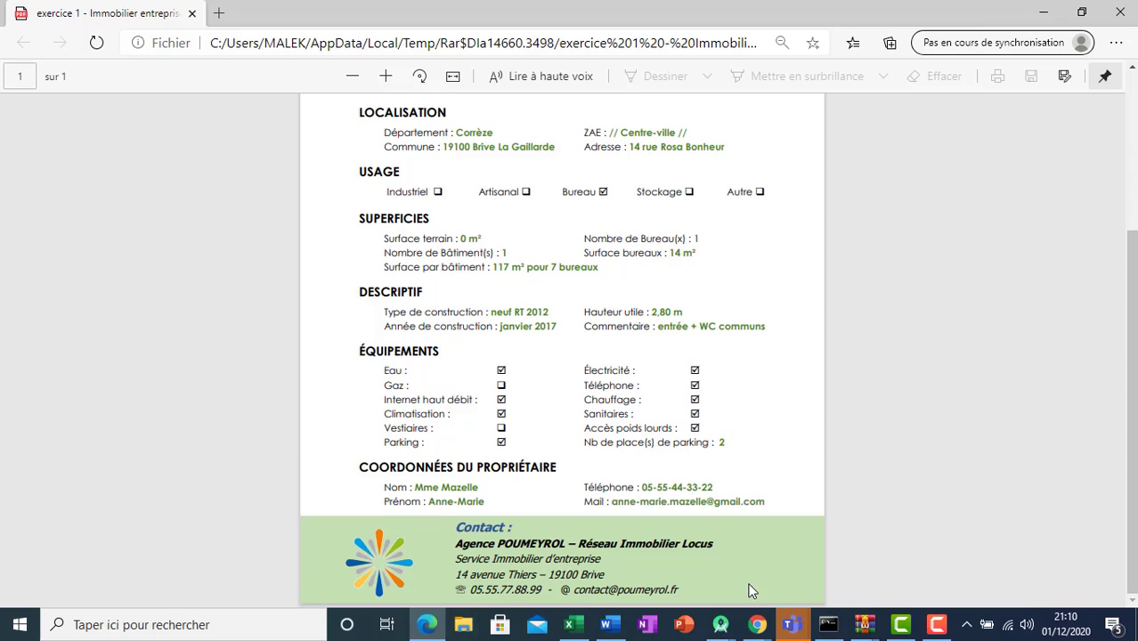
pyautogui.moveTo(874, 633)
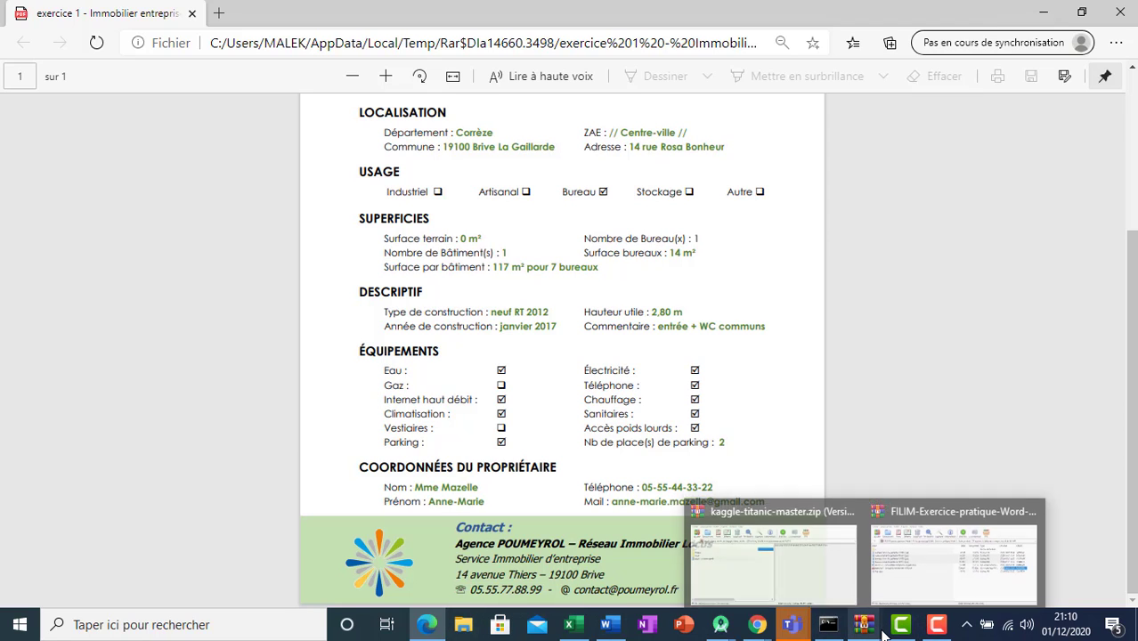
pyautogui.click(614, 629)
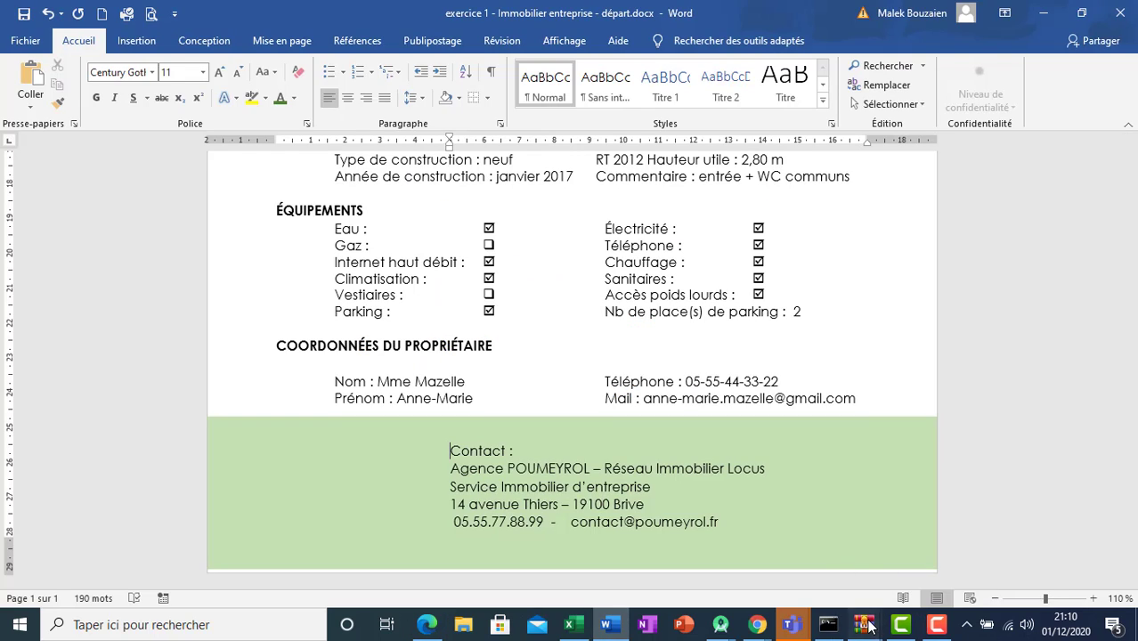
pyautogui.moveTo(864, 629)
pyautogui.click(923, 555)
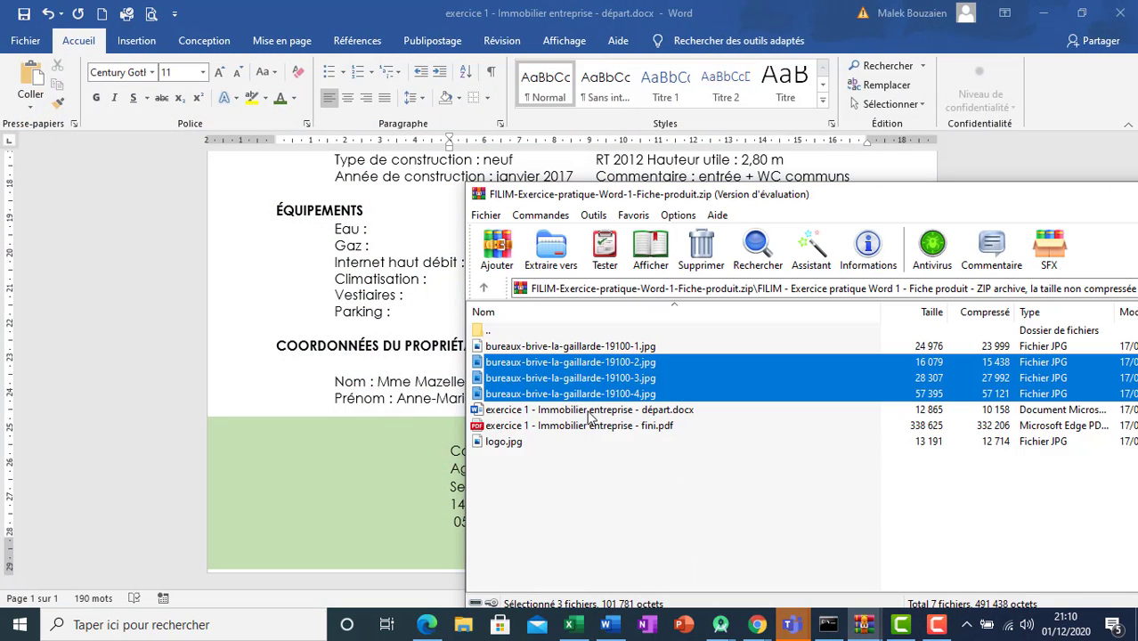
pyautogui.click(504, 443)
pyautogui.moveTo(525, 449); pyautogui.dragTo(318, 481)
pyautogui.moveTo(1132, 318); pyautogui.dragTo(1111, 353)
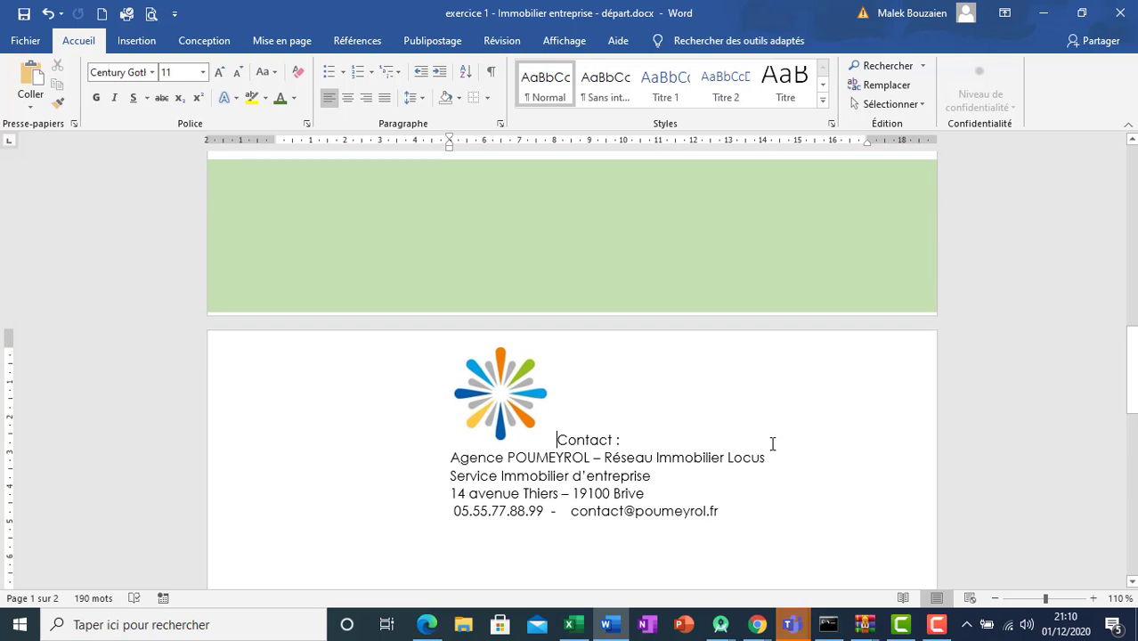
# - Set the logo's wrapping to Aligné sur le texte and move it up onto the green contact banner
pyautogui.click(509, 374)
pyautogui.rightClick(504, 371)
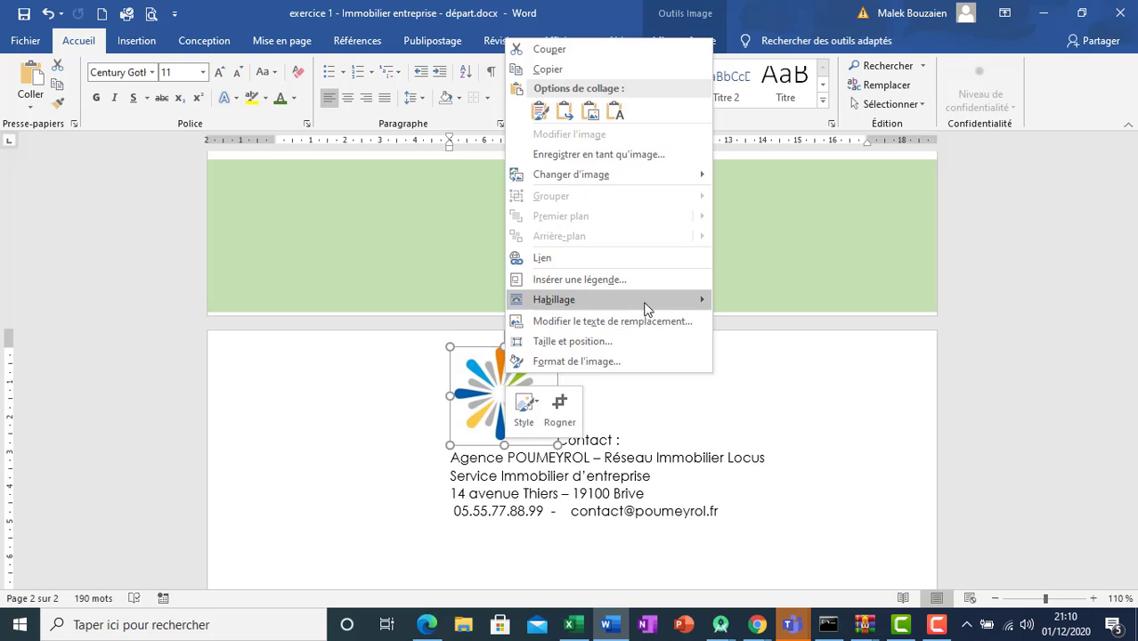
pyautogui.moveTo(647, 307)
pyautogui.click(737, 302)
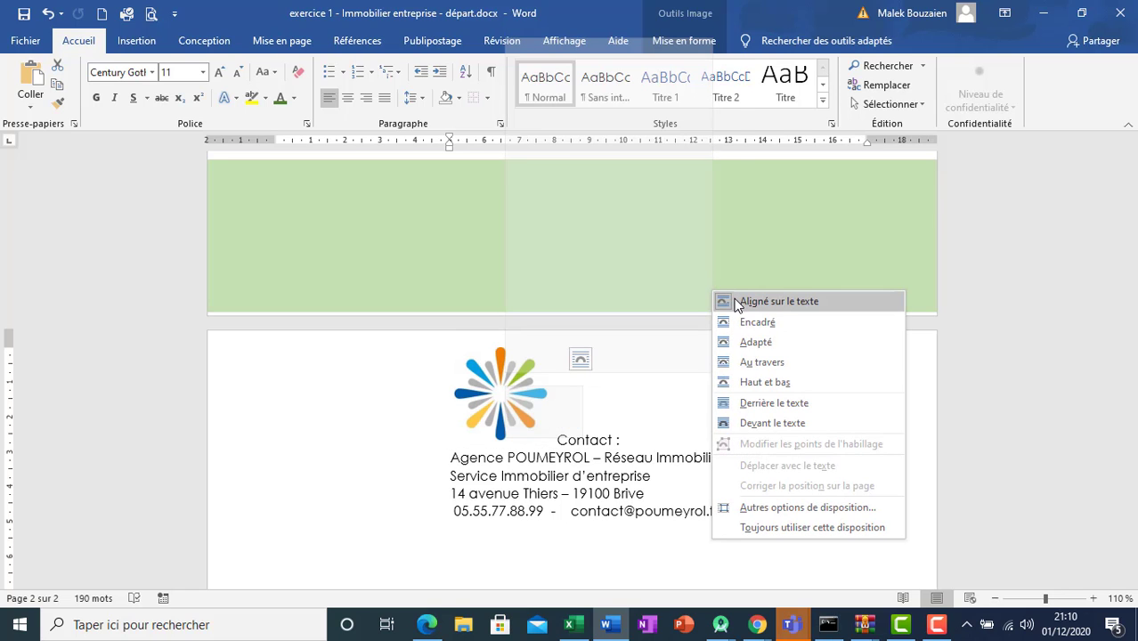
pyautogui.click(736, 303)
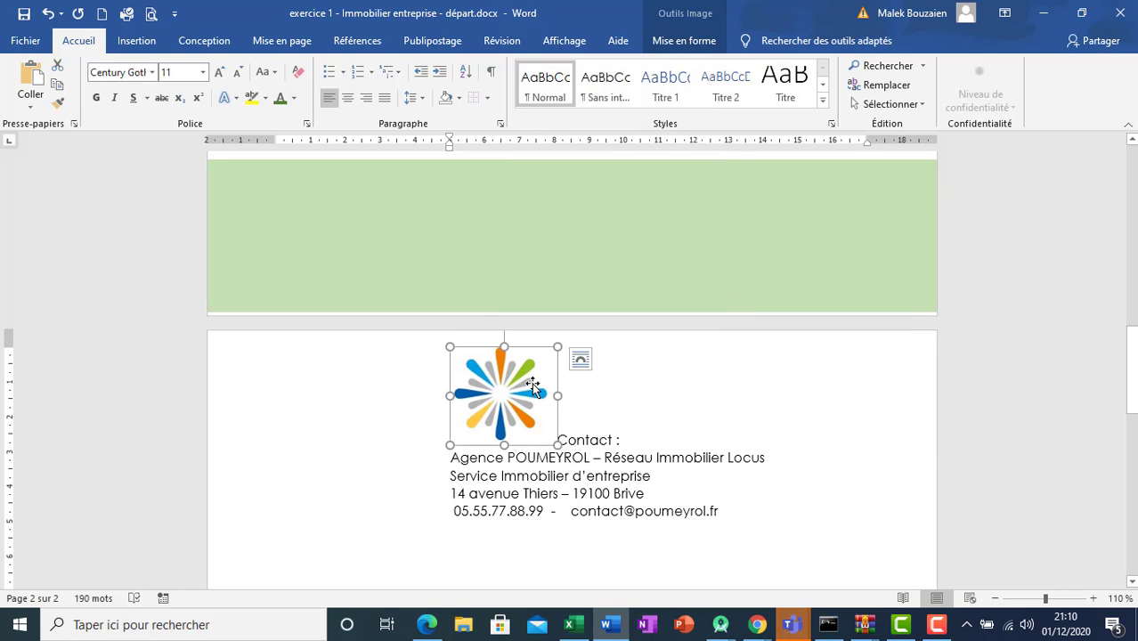
pyautogui.moveTo(532, 383); pyautogui.dragTo(445, 318)
pyautogui.moveTo(365, 281); pyautogui.dragTo(366, 282)
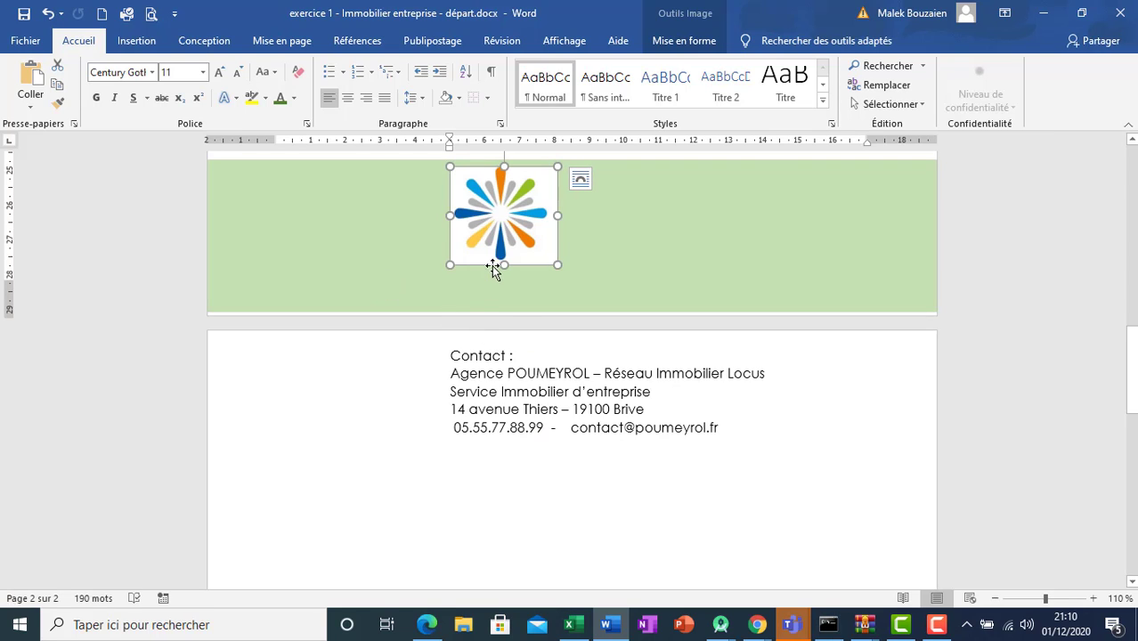
# - Set the logo's text wrapping to Encadré and move it to the left end of the green banner, beside the Contact lines
pyautogui.moveTo(493, 270); pyautogui.dragTo(506, 231)
pyautogui.rightClick(506, 232)
pyautogui.moveTo(672, 368)
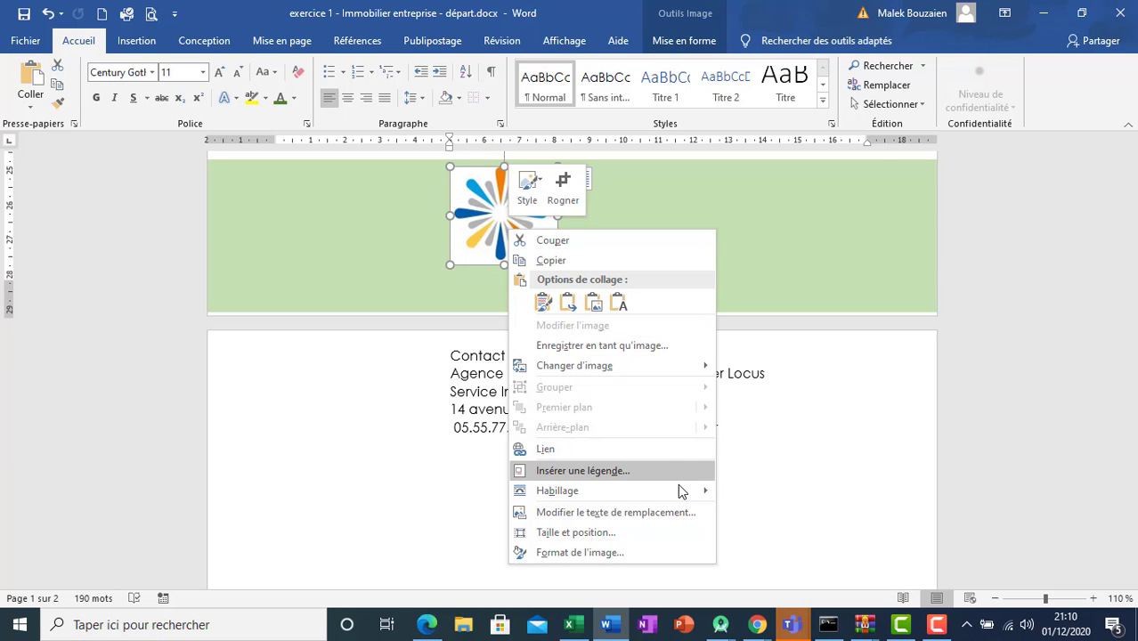
pyautogui.moveTo(678, 486)
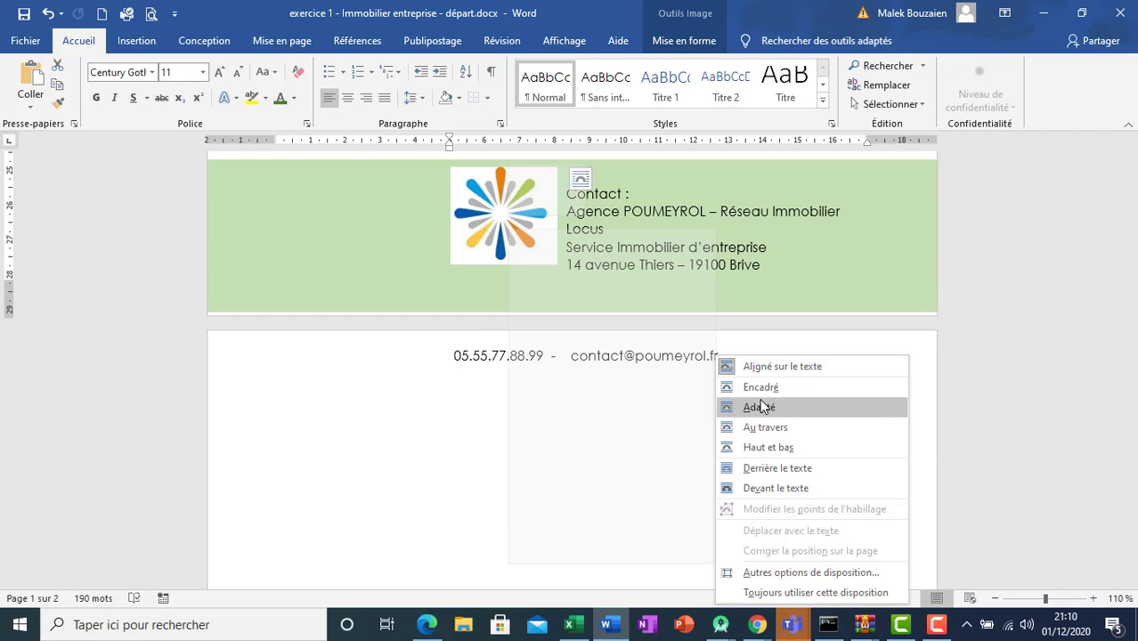
pyautogui.click(762, 389)
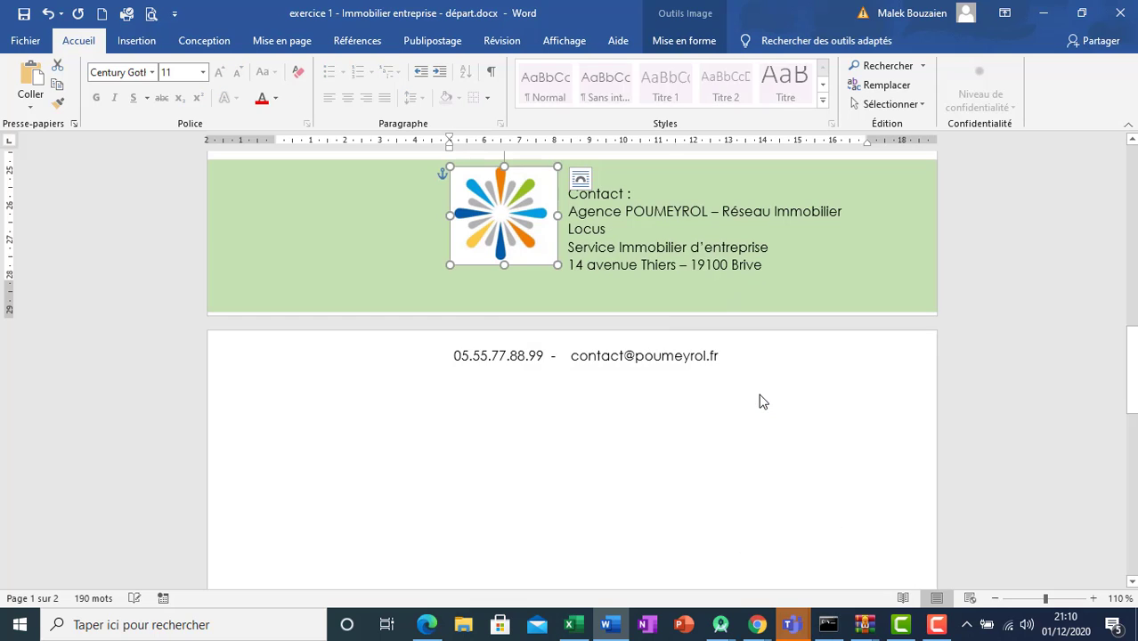
pyautogui.moveTo(529, 247); pyautogui.dragTo(298, 268)
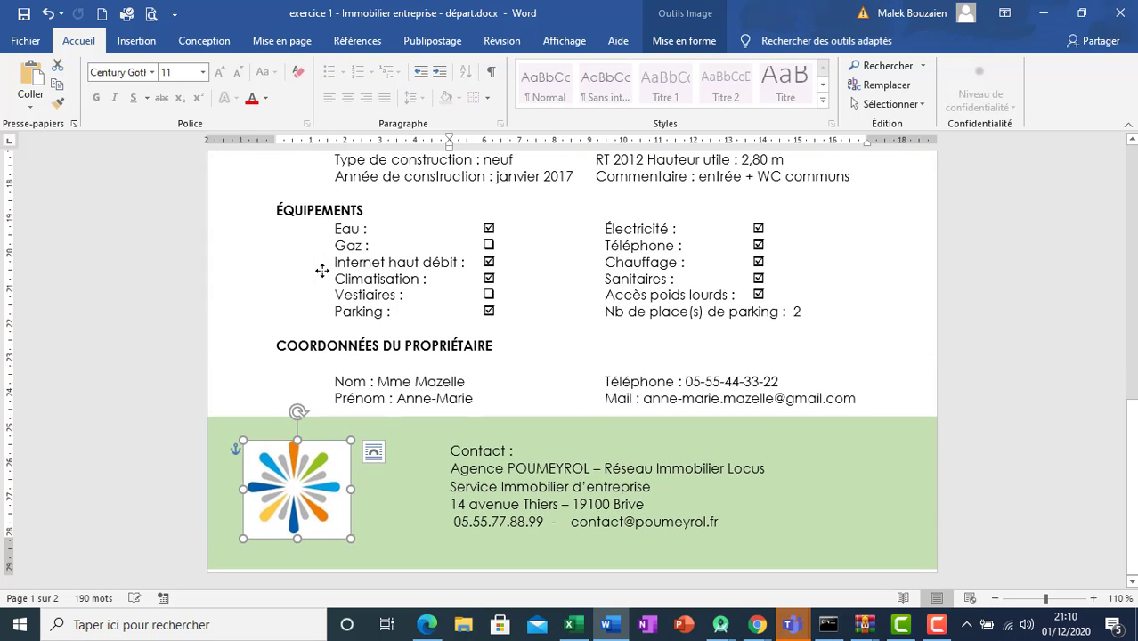
pyautogui.click(413, 442)
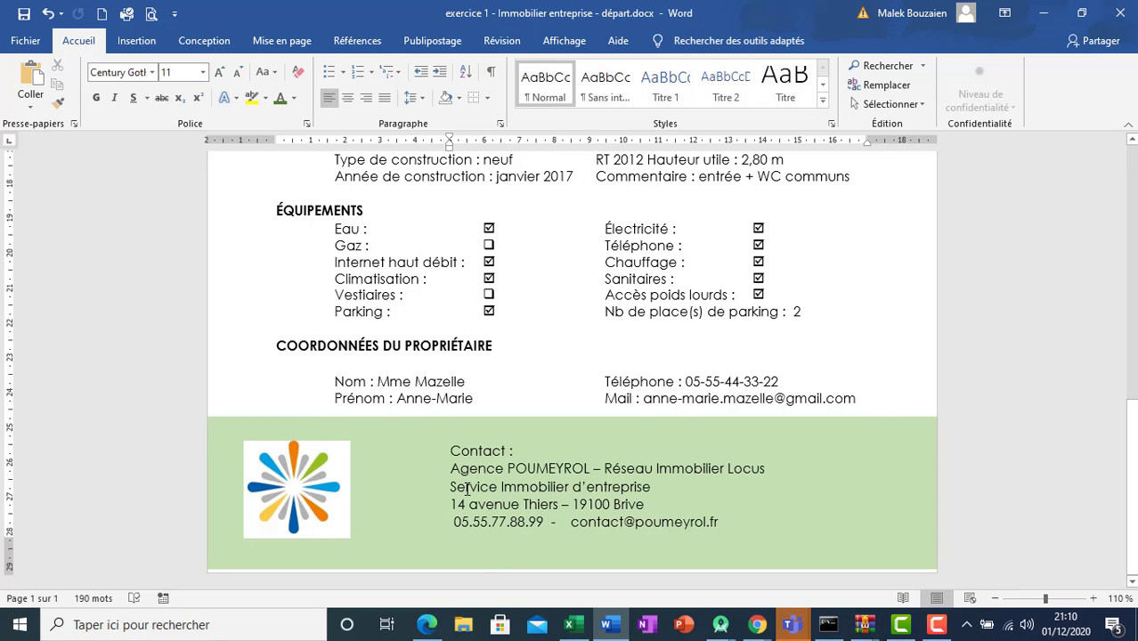
# - Following the reference PDF, make the logo's white background transparent so the green banner shows through
pyautogui.click(431, 627)
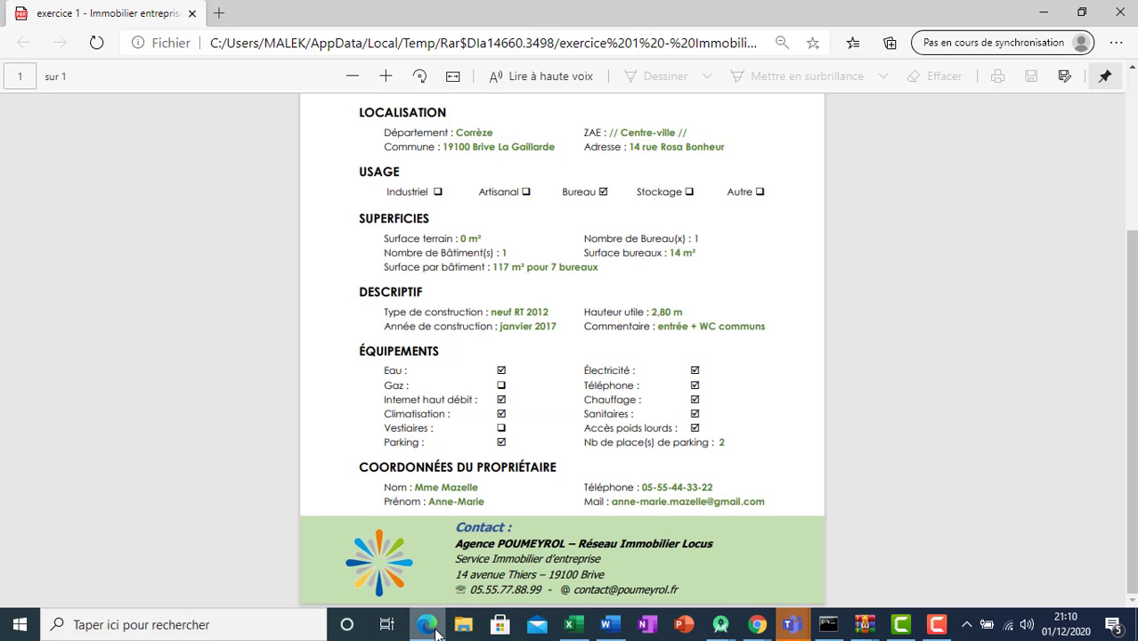
pyautogui.click(429, 627)
pyautogui.click(322, 481)
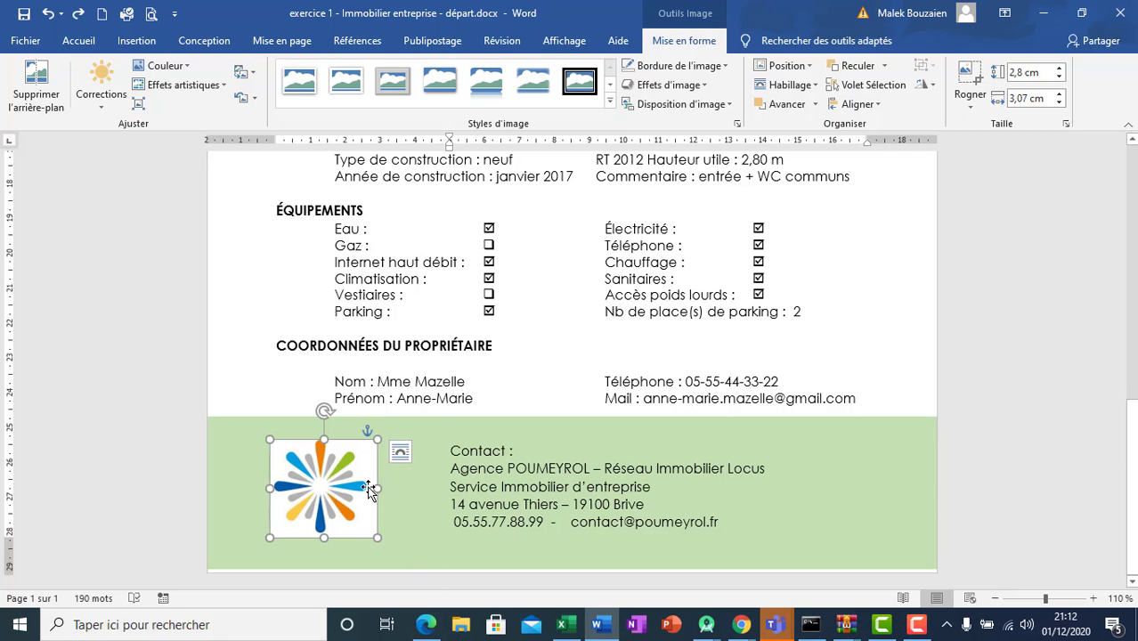
pyautogui.click(428, 627)
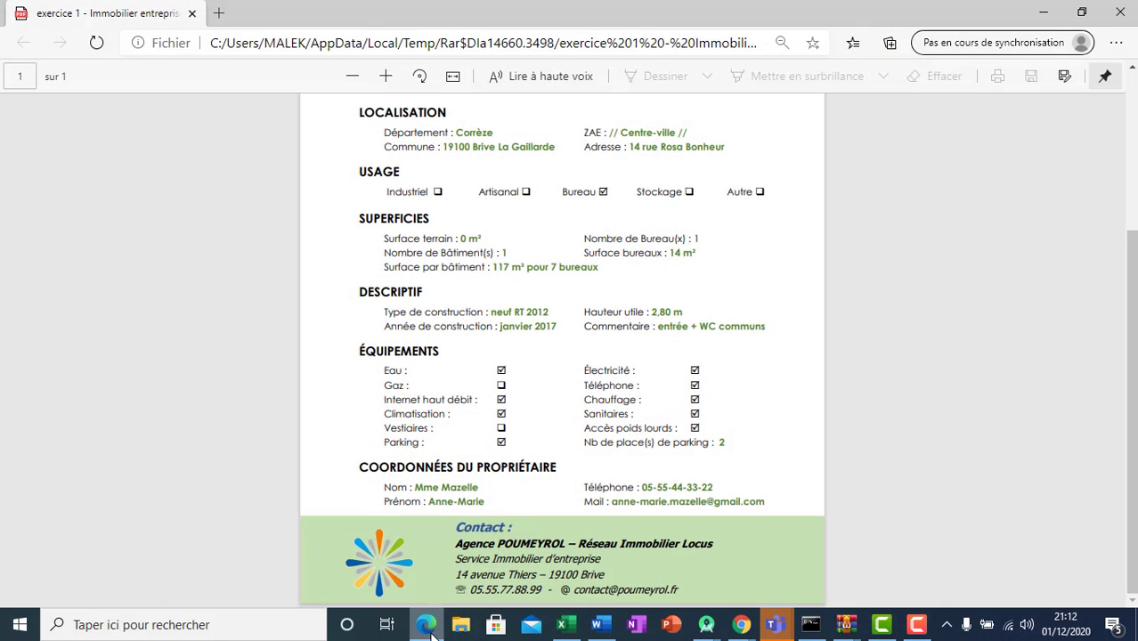
pyautogui.click(429, 628)
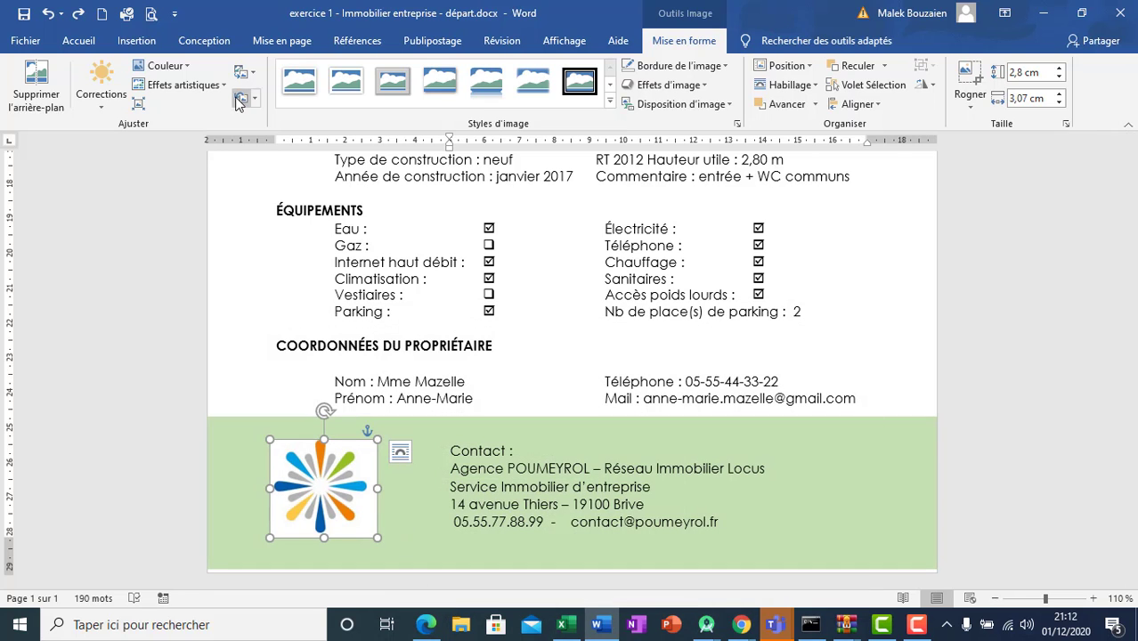
pyautogui.click(163, 66)
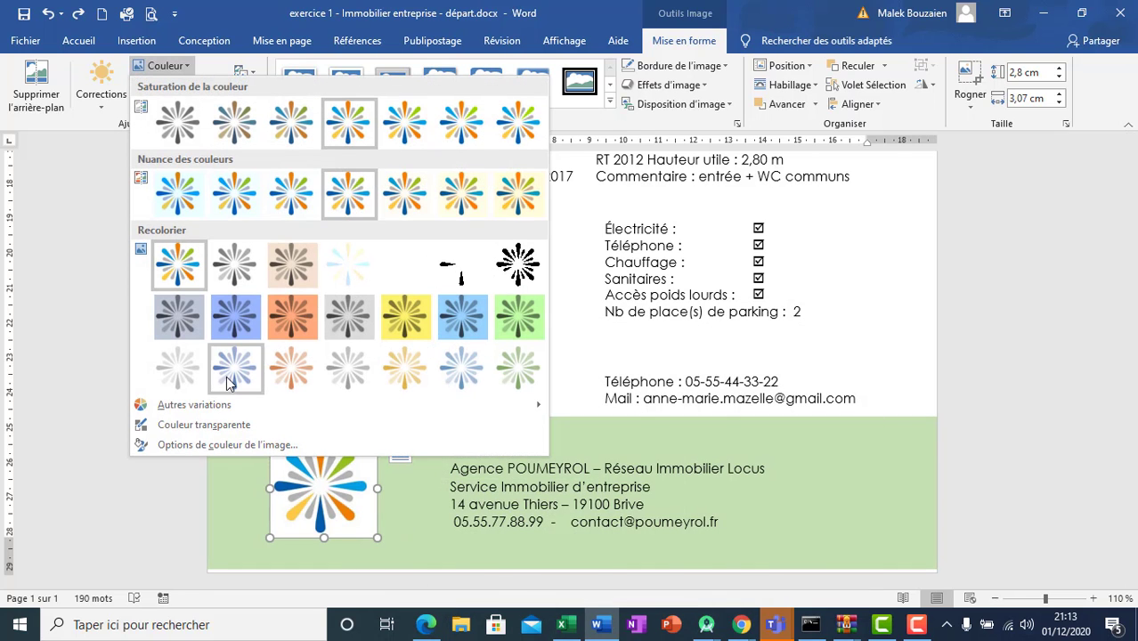
pyautogui.click(225, 425)
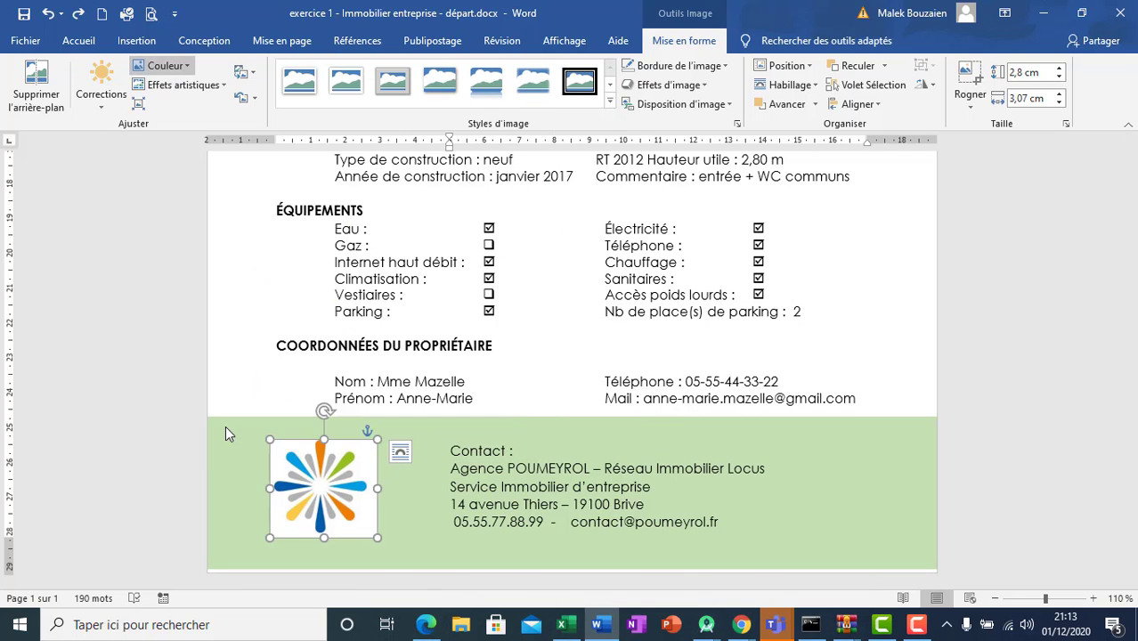
pyautogui.click(368, 461)
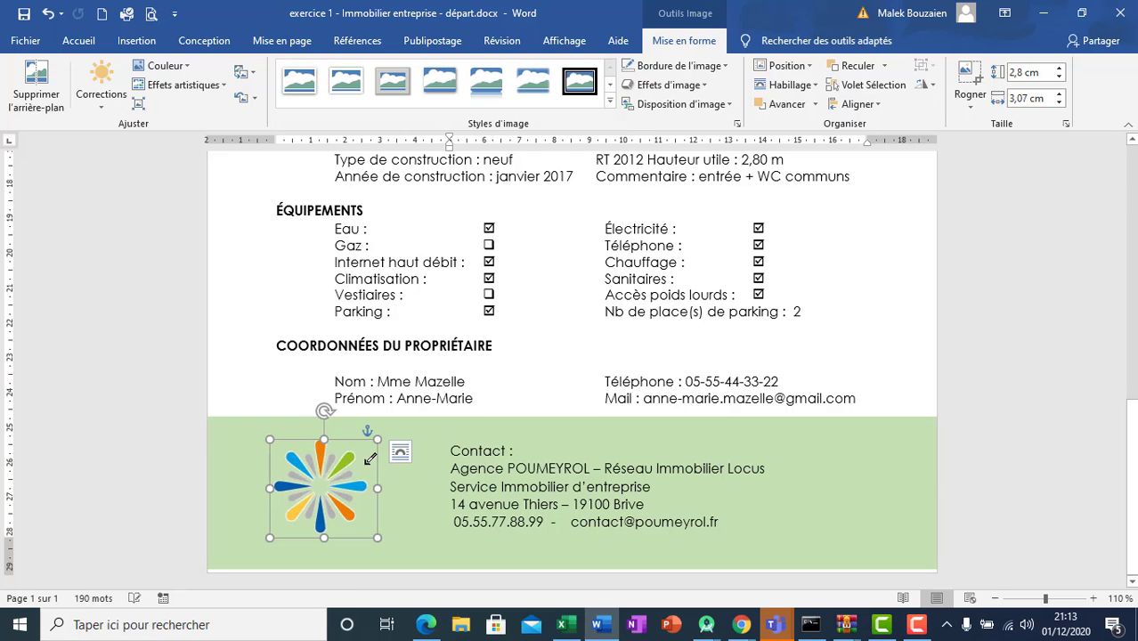
pyautogui.click(425, 545)
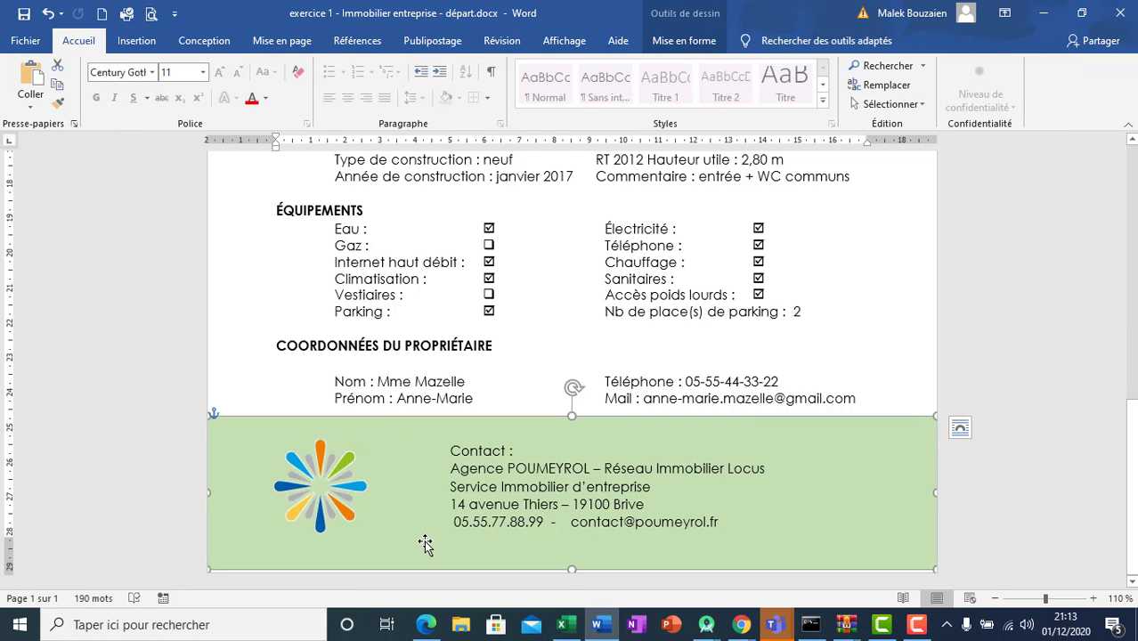